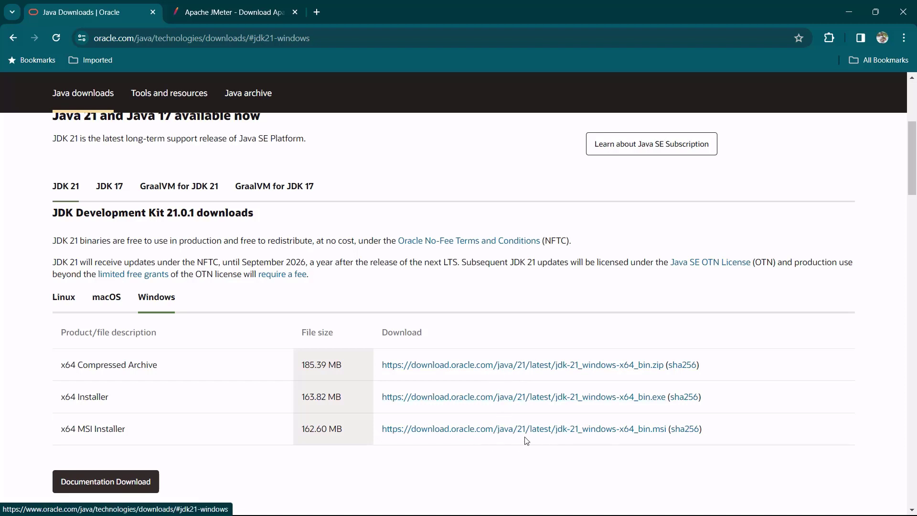
# Start downloading jdk-21_windows-x64_bin.msi, check its progress, and go to the Apache JMeter page.
pyautogui.click(427, 402)
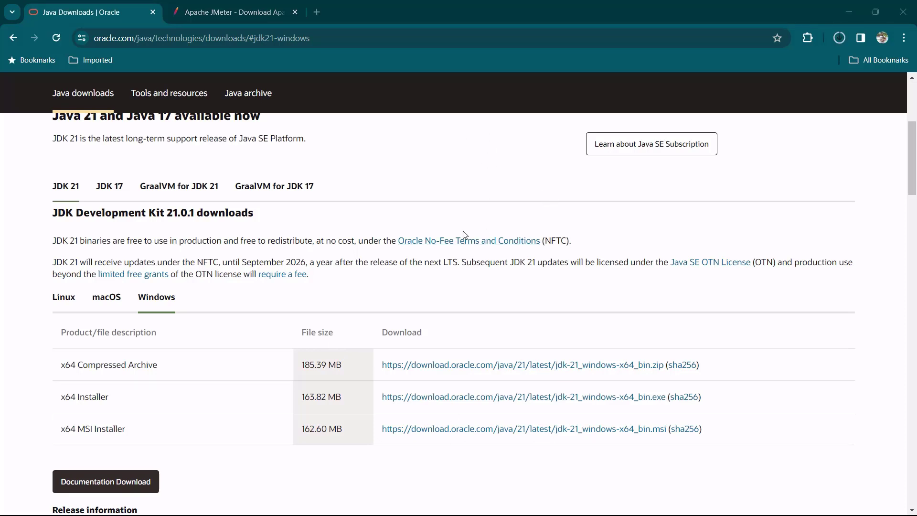
pyautogui.click(838, 40)
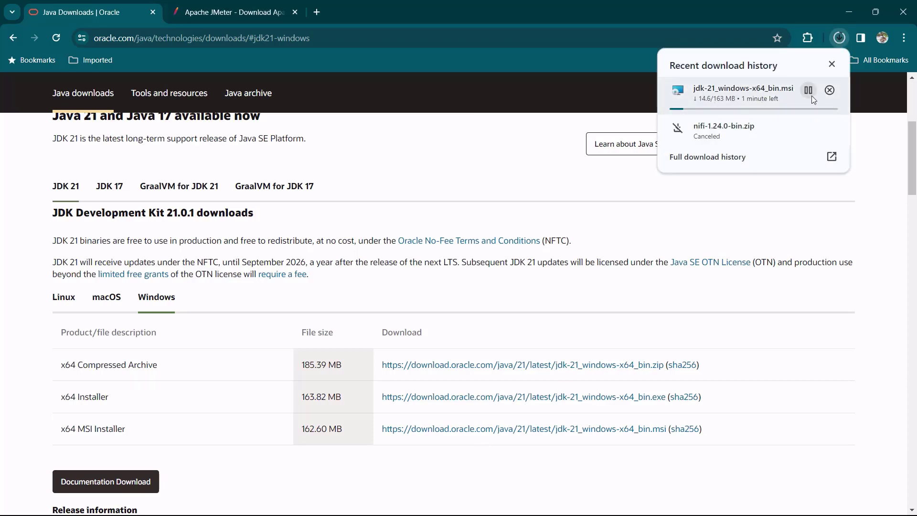
pyautogui.click(231, 16)
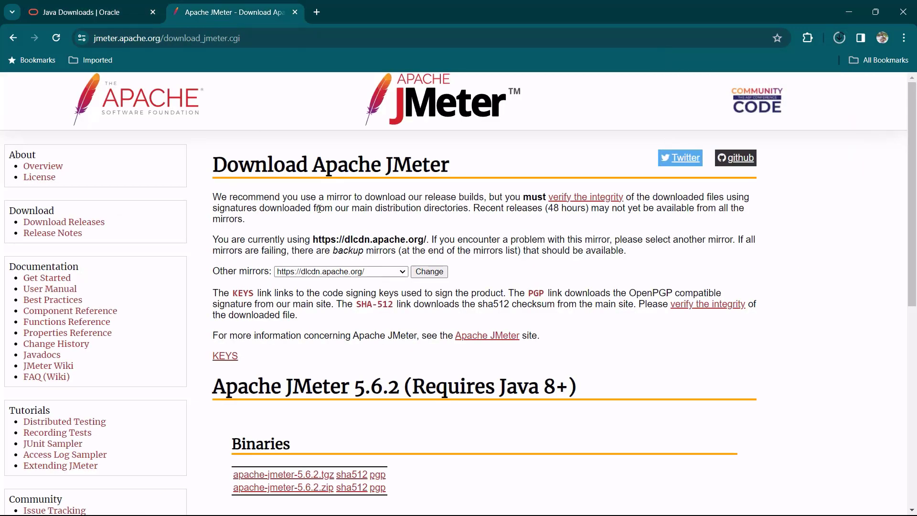
# Download apache-jmeter-5.6.2.zip from Binaries and monitor both running downloads.
pyautogui.scroll(-2, 319, 207)
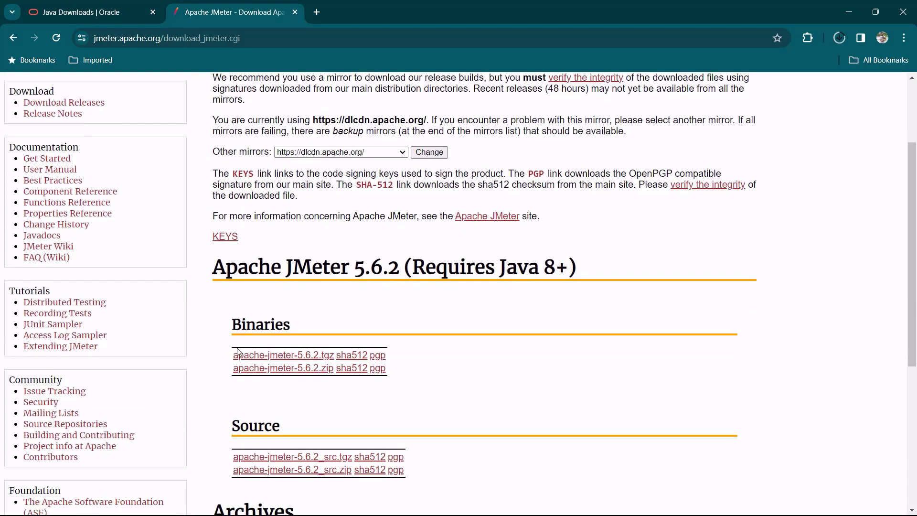
pyautogui.click(293, 370)
pyautogui.click(840, 41)
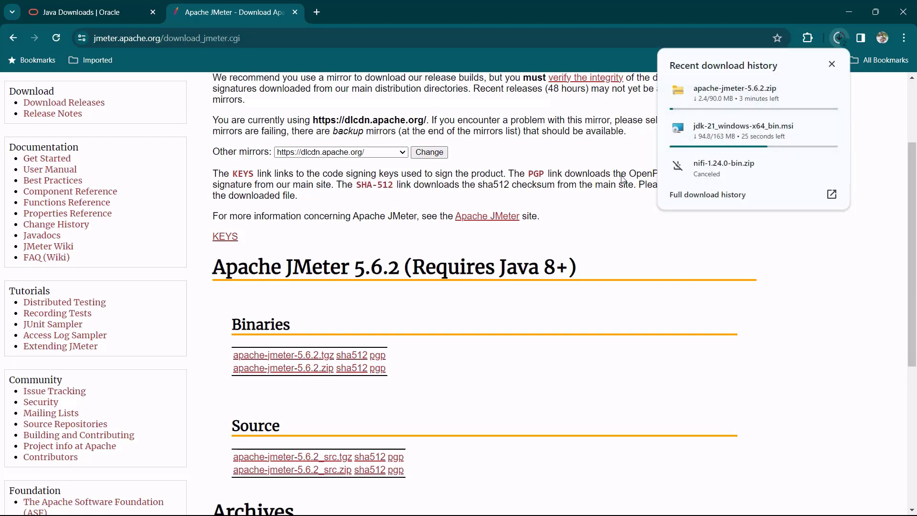
pyautogui.click(606, 222)
pyautogui.click(839, 39)
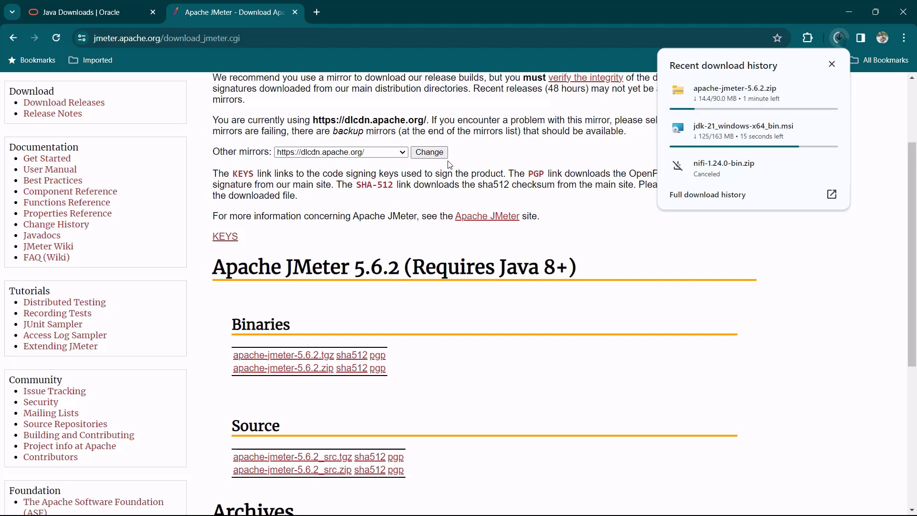
pyautogui.press('super+r')
# Open a maximized Command Prompt and run java -version, which reports Java 1.8.0_361.
pyautogui.write('cmd')
pyautogui.press('Return')
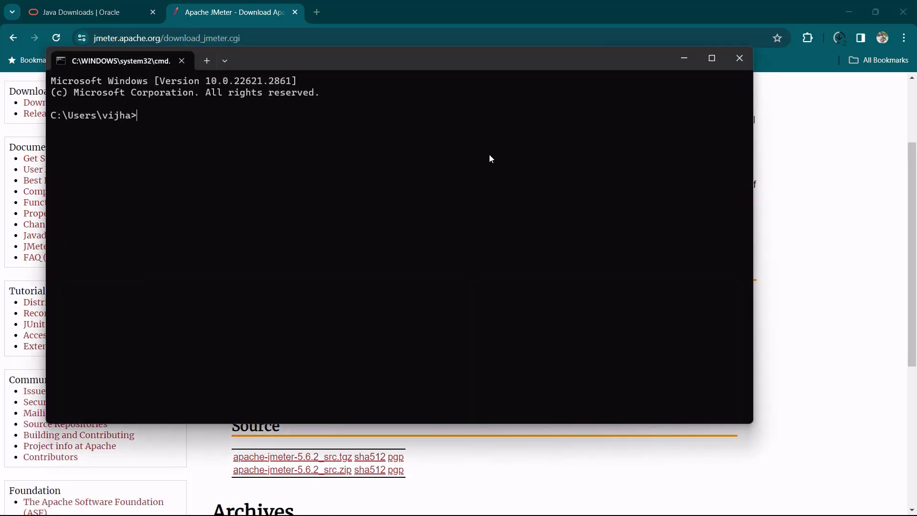
pyautogui.click(710, 58)
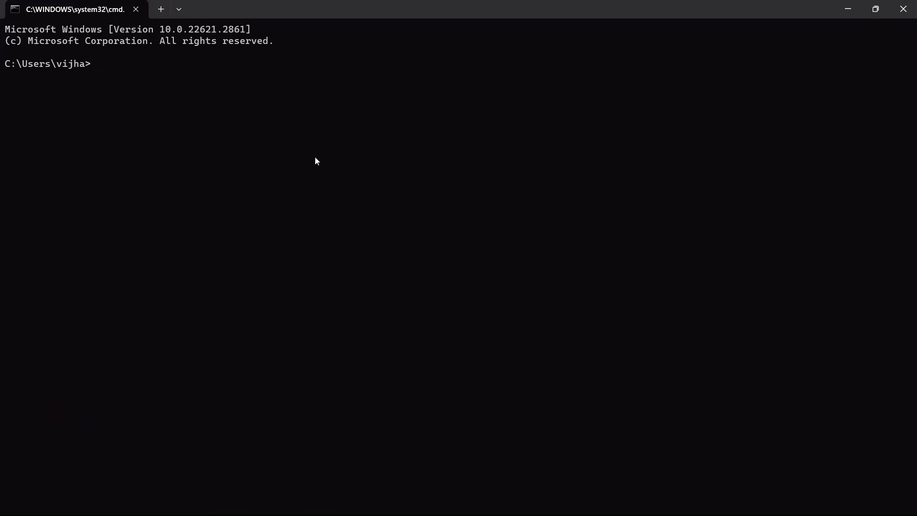
pyautogui.write('java -version')
pyautogui.press('Return')
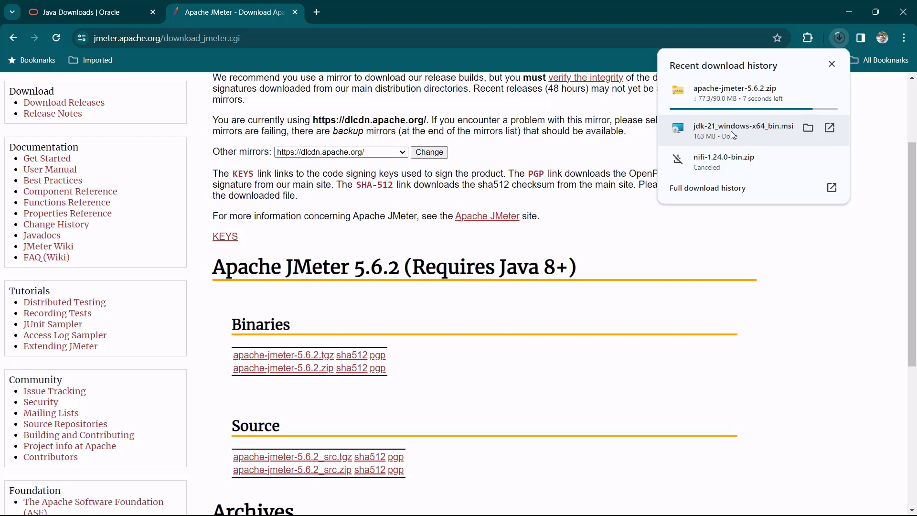
# Install JDK 21.0.1 (64-bit) into the default destination folder and close the finished installer.
pyautogui.click(733, 135)
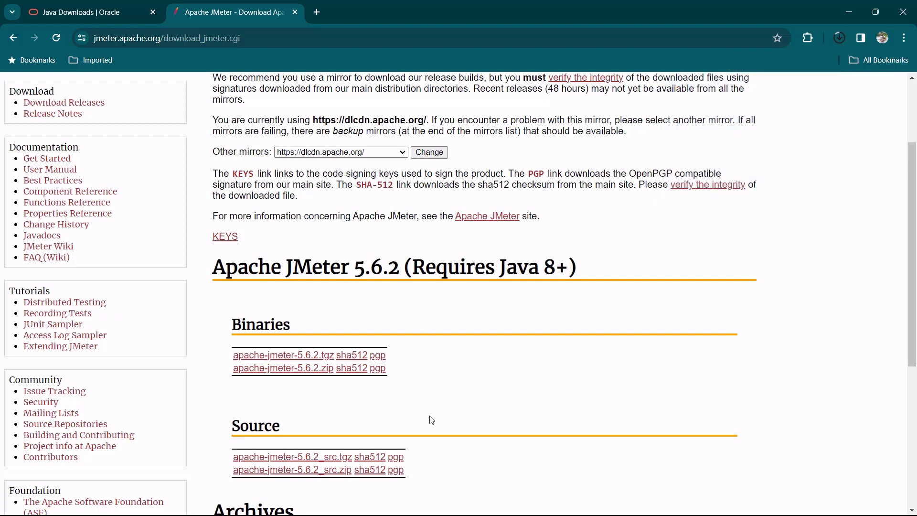
pyautogui.moveTo(518, 152); pyautogui.dragTo(319, 145)
pyautogui.click(374, 352)
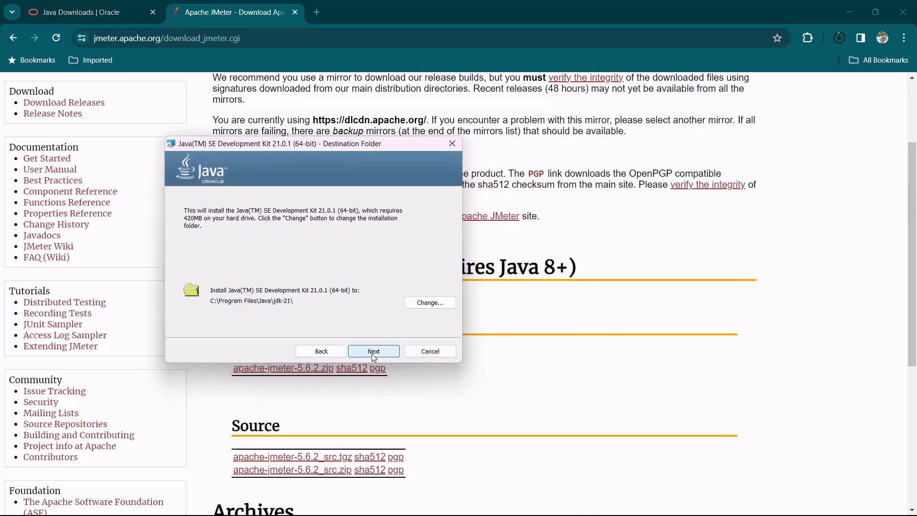
pyautogui.click(374, 352)
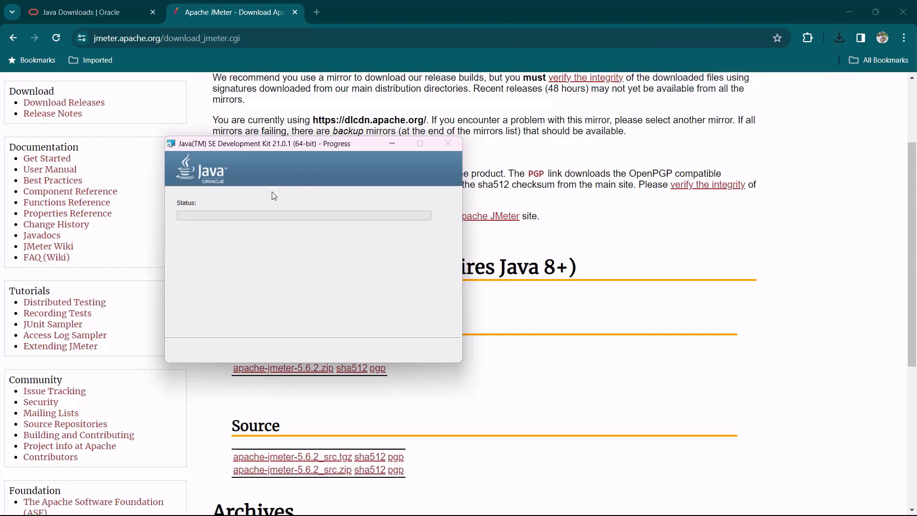
pyautogui.moveTo(287, 148); pyautogui.dragTo(318, 150)
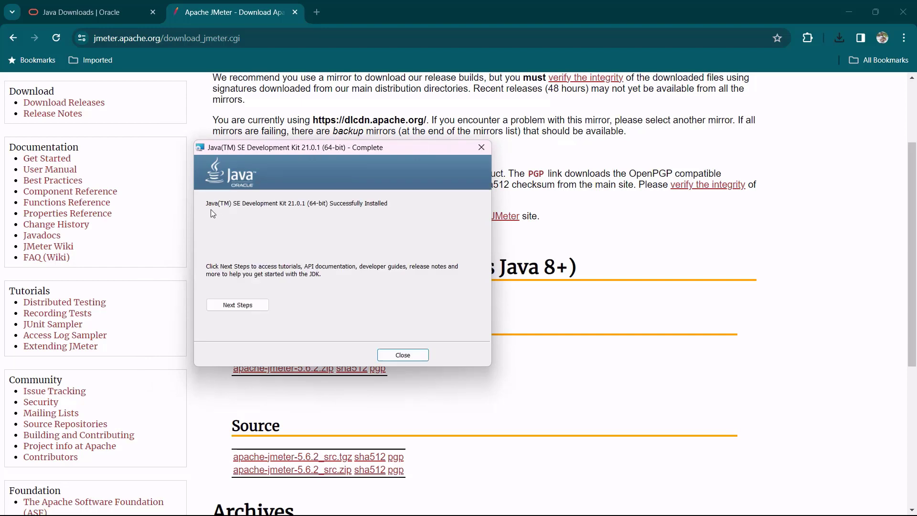
pyautogui.click(420, 360)
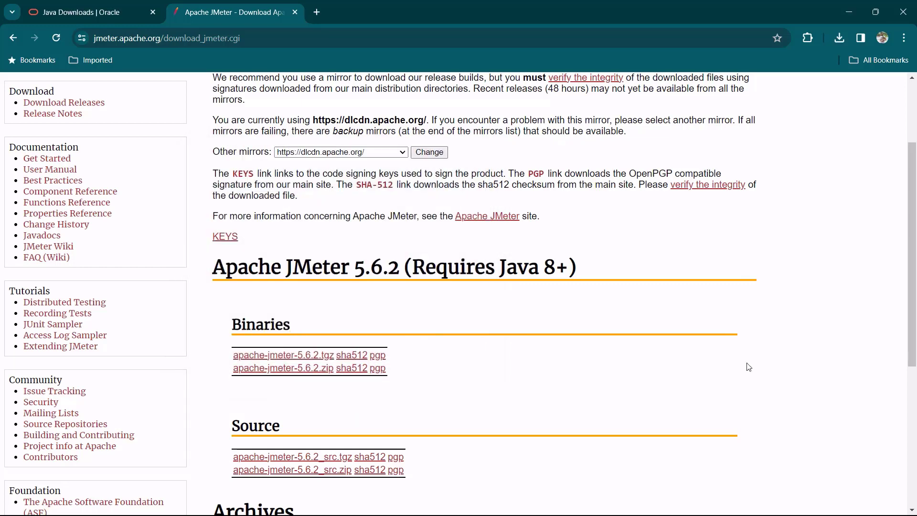
# Search for java and open the file location of the java command.
pyautogui.press('super')
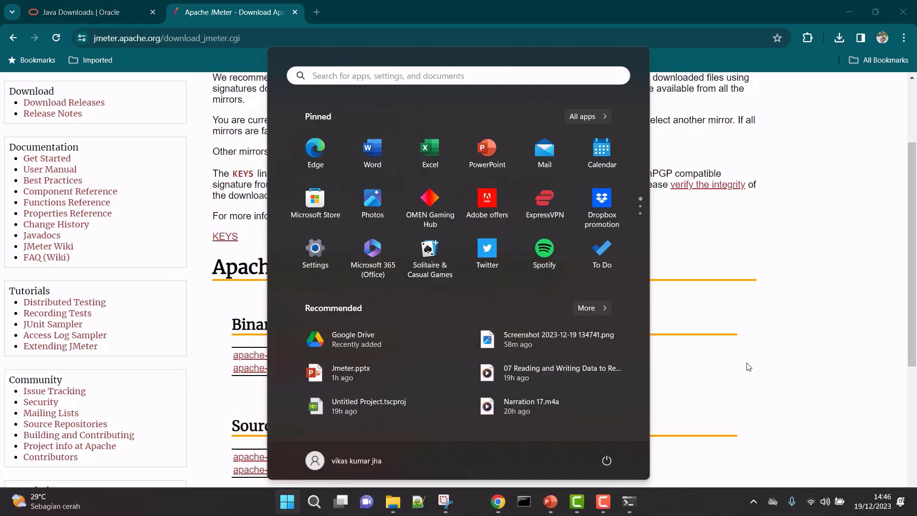
pyautogui.write('java')
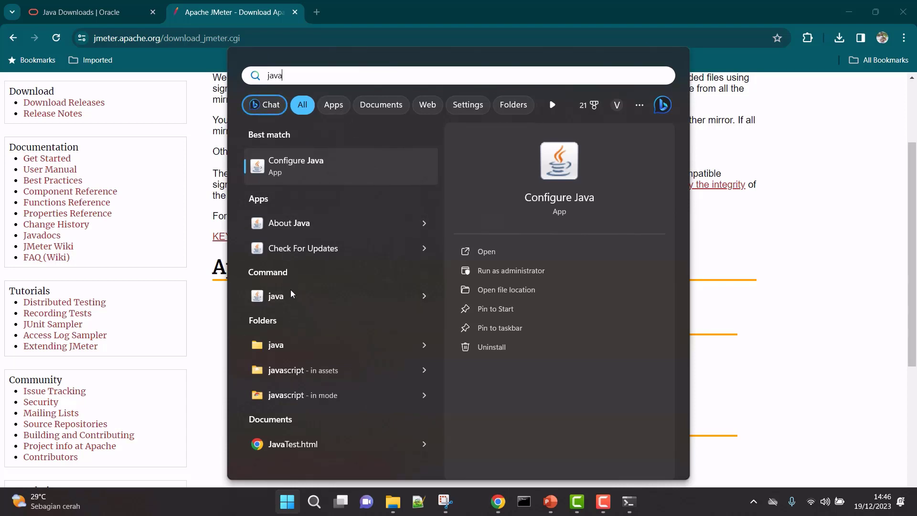
pyautogui.rightClick(341, 297)
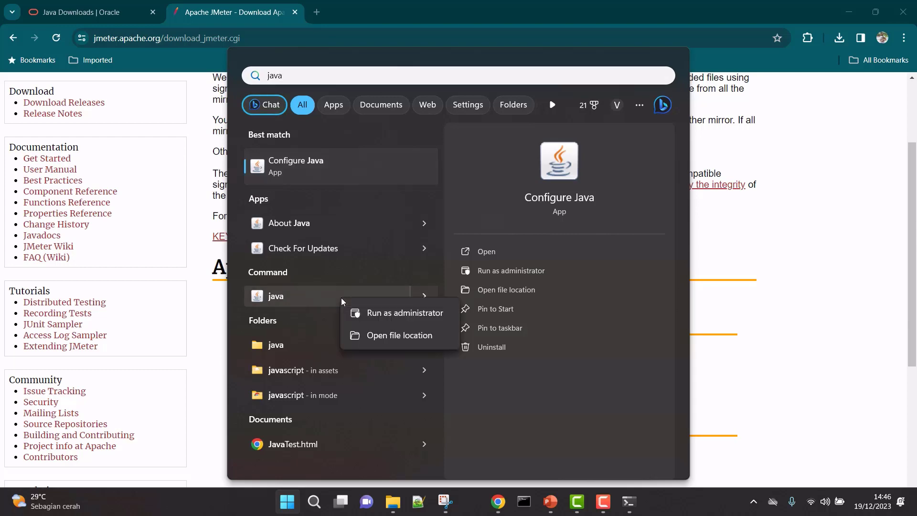
pyautogui.click(385, 336)
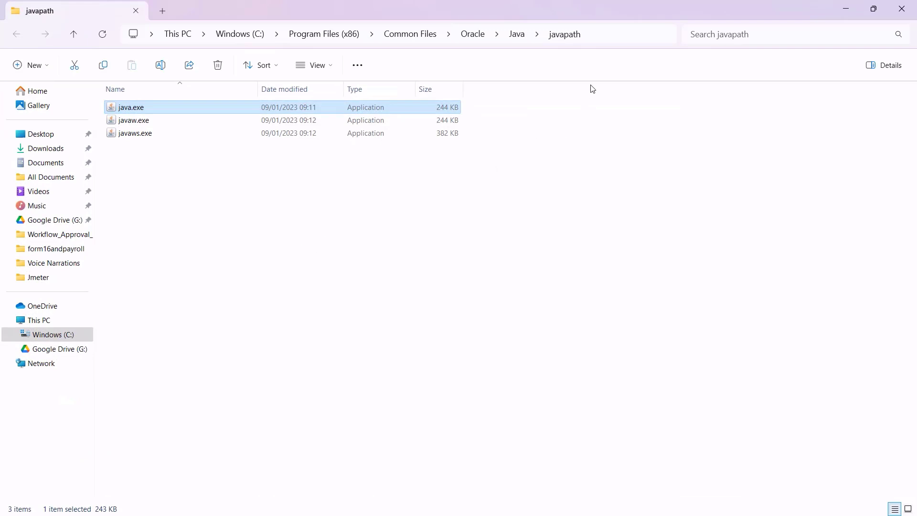
# Copy the full javapath folder path from the File Explorer address bar.
pyautogui.click(605, 33)
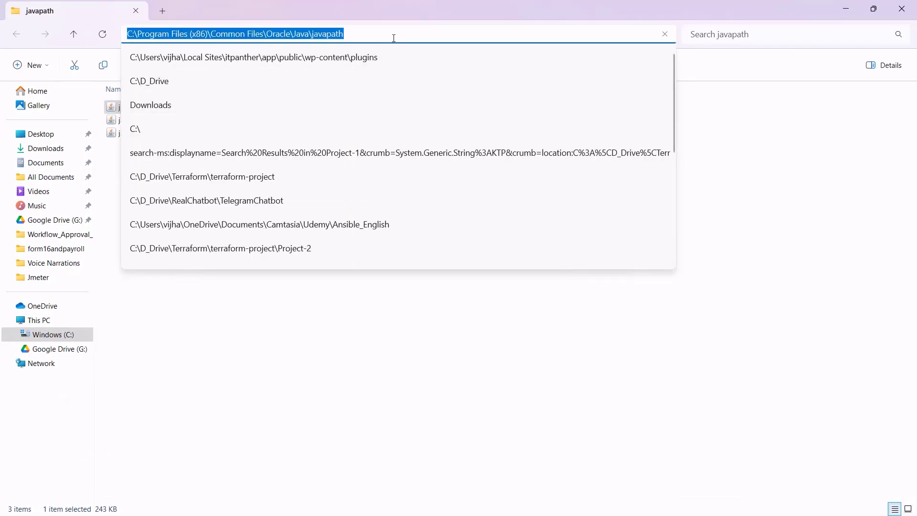
pyautogui.moveTo(392, 37); pyautogui.dragTo(110, 34)
pyautogui.rightClick(254, 32)
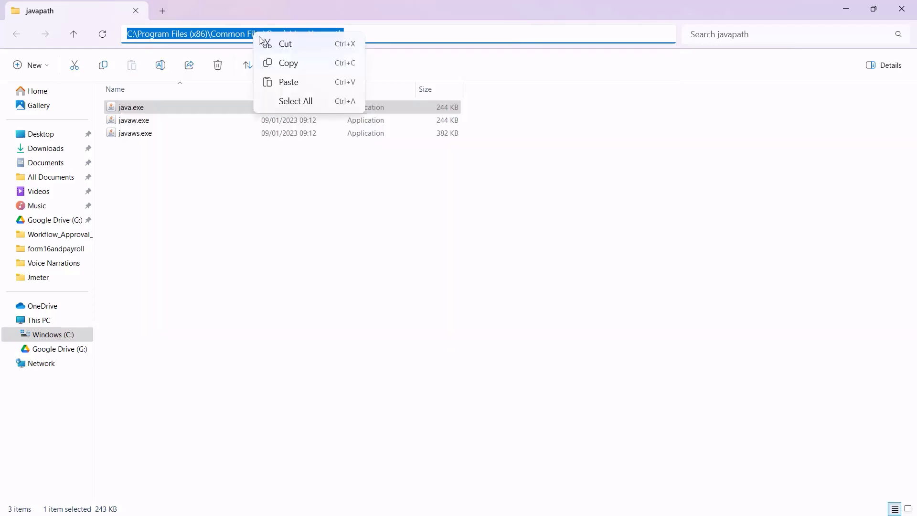
pyautogui.click(286, 64)
pyautogui.click(351, 214)
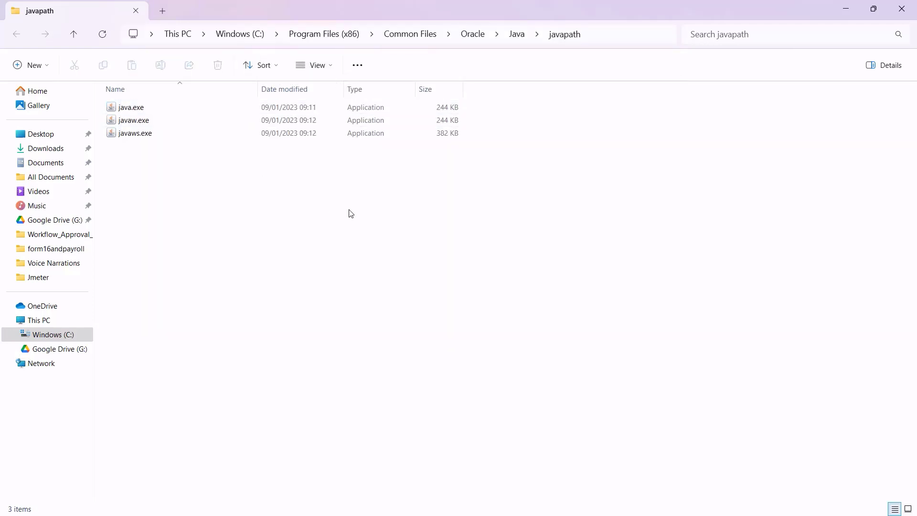
pyautogui.click(609, 38)
pyautogui.rightClick(341, 37)
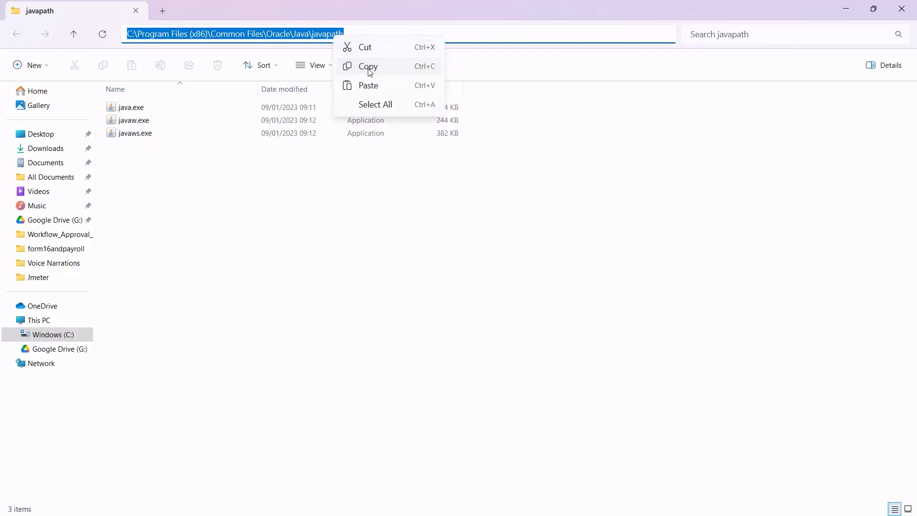
pyautogui.click(371, 67)
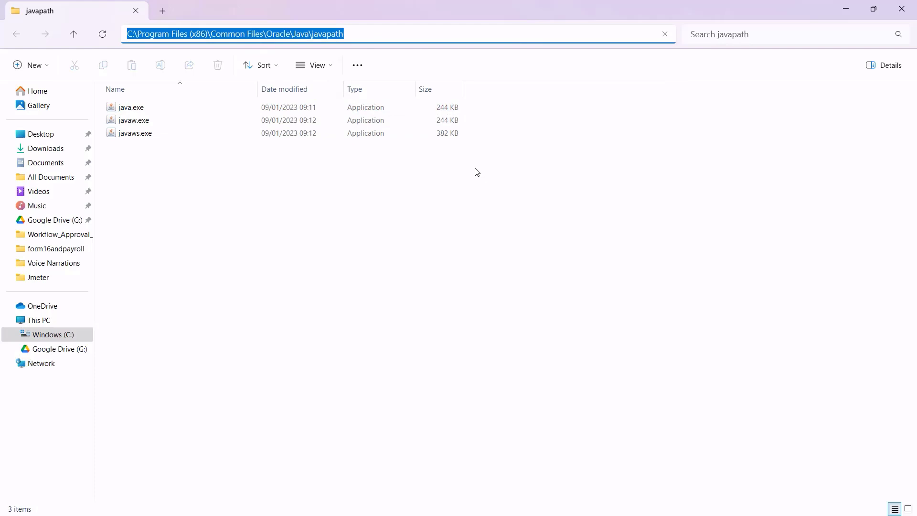
pyautogui.press('super')
pyautogui.write('environment')
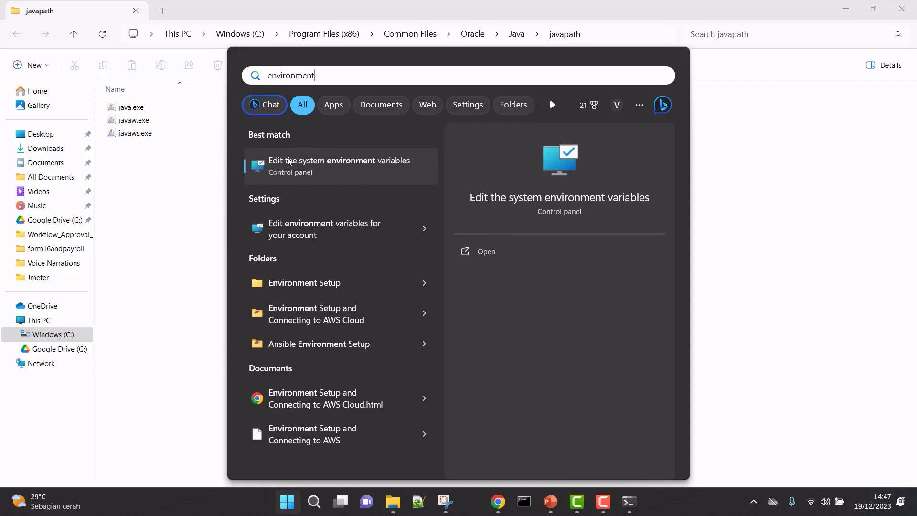
# In Environment Variables, start a new user variable named Path with the javapath value, then cancel it.
pyautogui.click(371, 168)
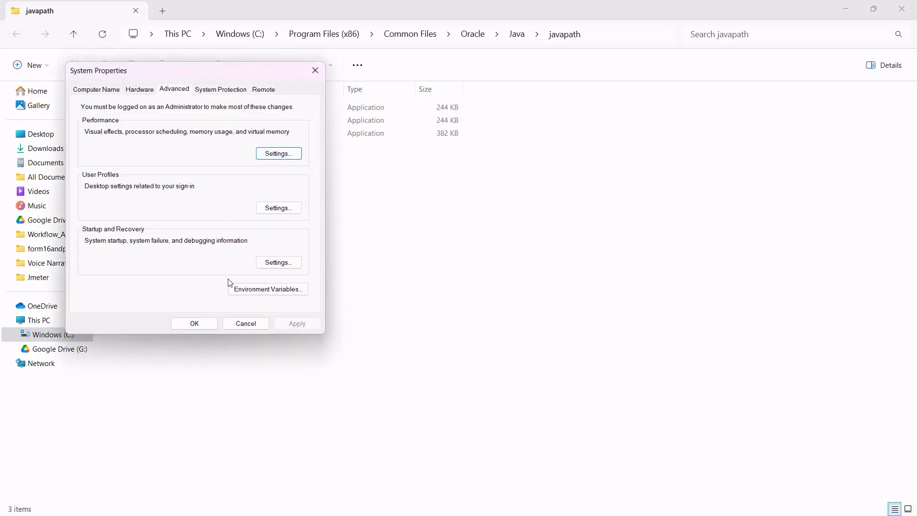
pyautogui.click(268, 291)
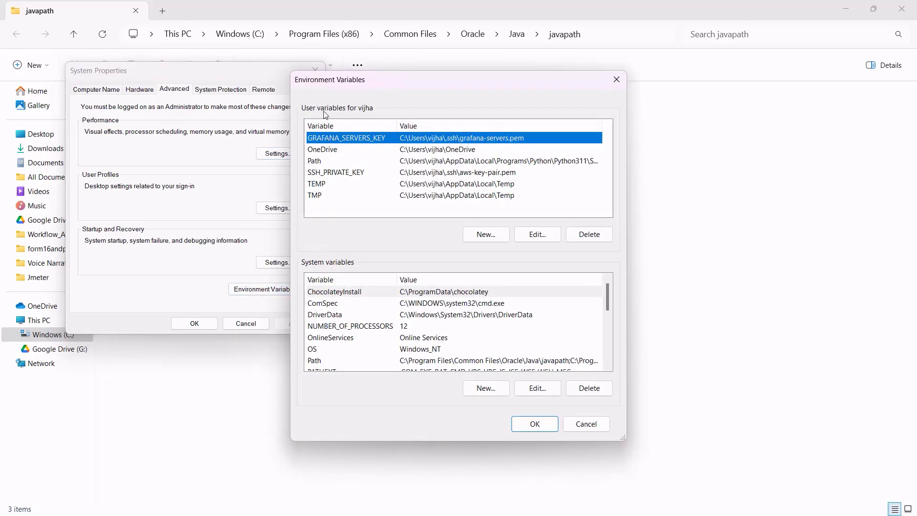
pyautogui.click(333, 163)
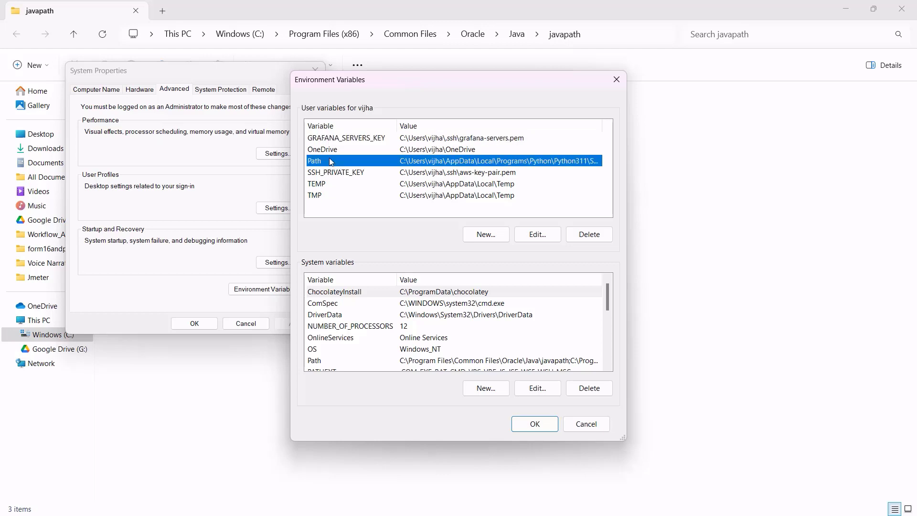
pyautogui.click(485, 234)
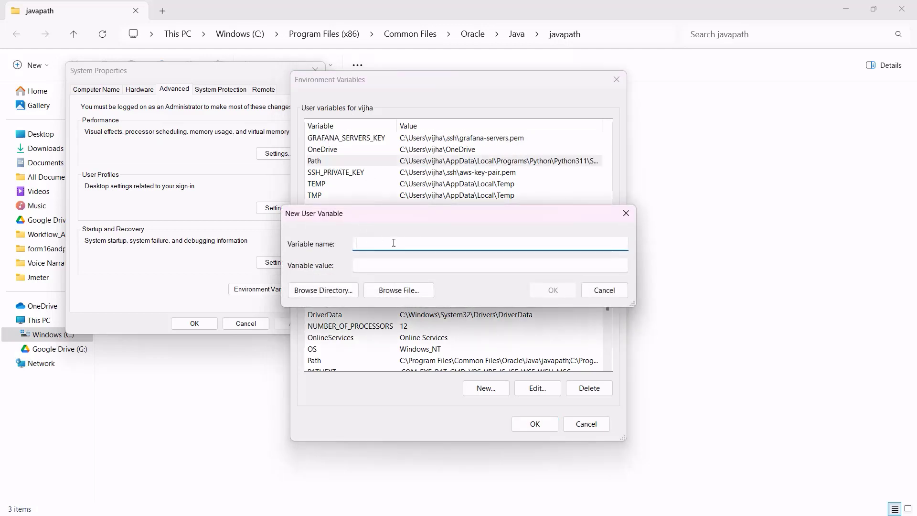
pyautogui.write('Path')
pyautogui.press('Tab')
pyautogui.hotkey('ctrl', 'v')
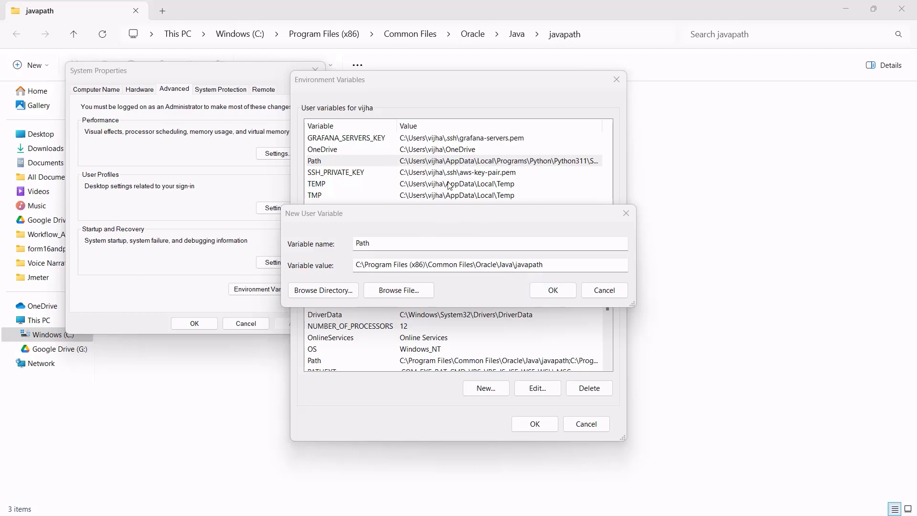
pyautogui.click(604, 290)
# Add the javapath folder as a new user Path entry and confirm all dialogs.
pyautogui.click(377, 162)
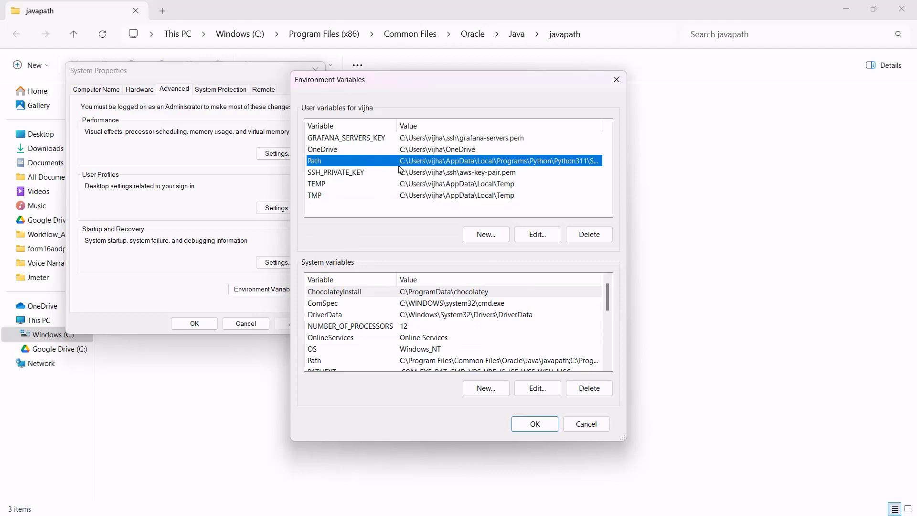
pyautogui.click(537, 234)
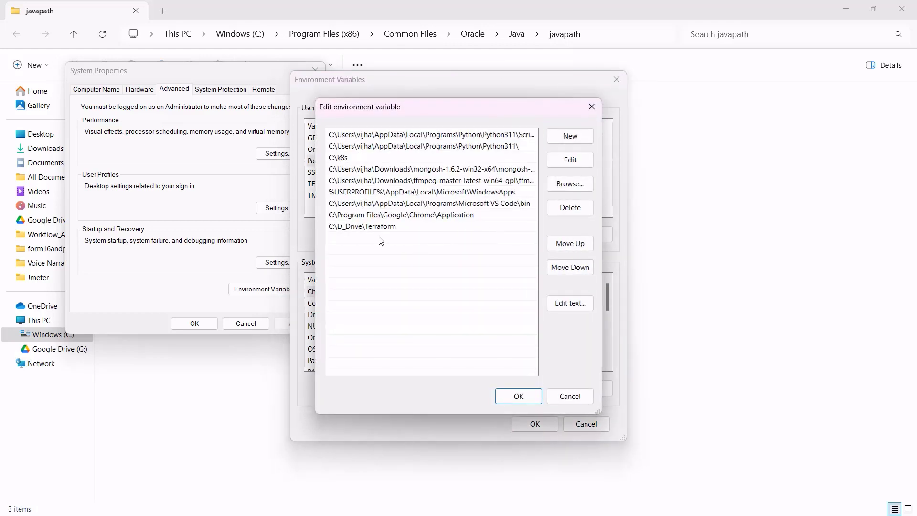
pyautogui.click(568, 137)
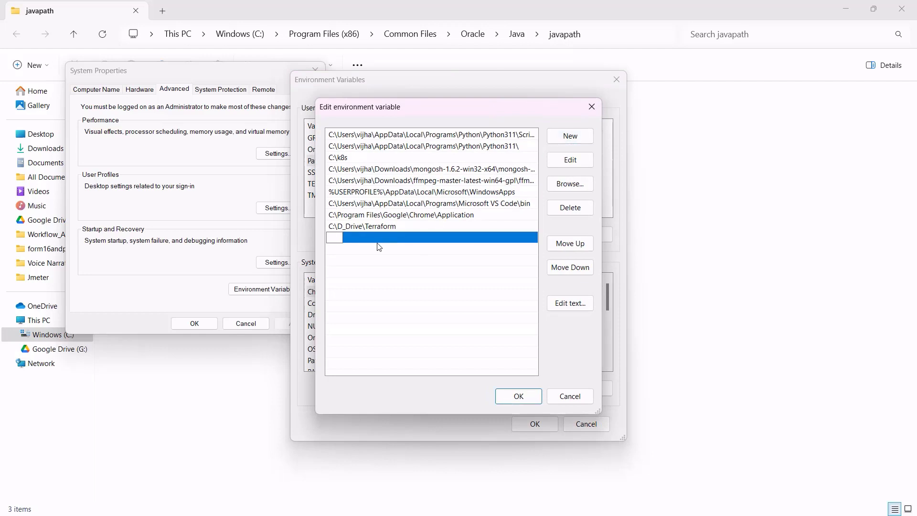
pyautogui.hotkey('ctrl', 'v')
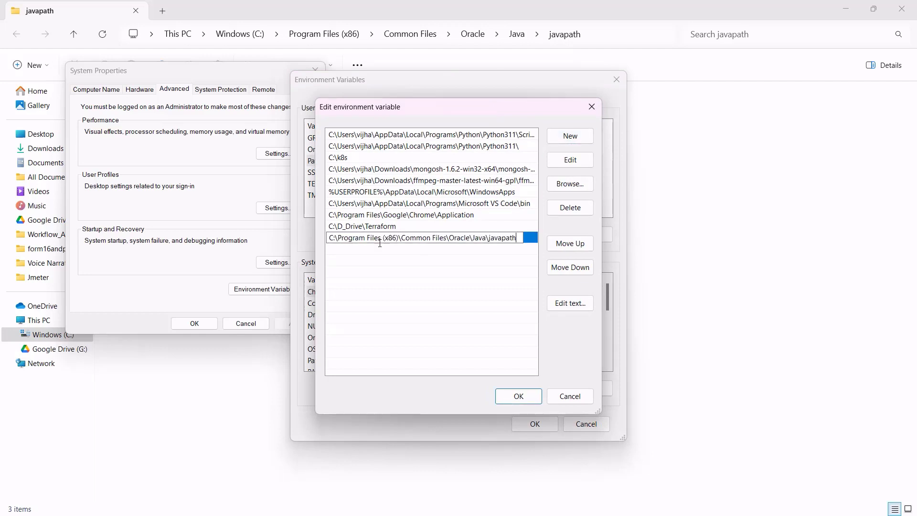
pyautogui.click(514, 399)
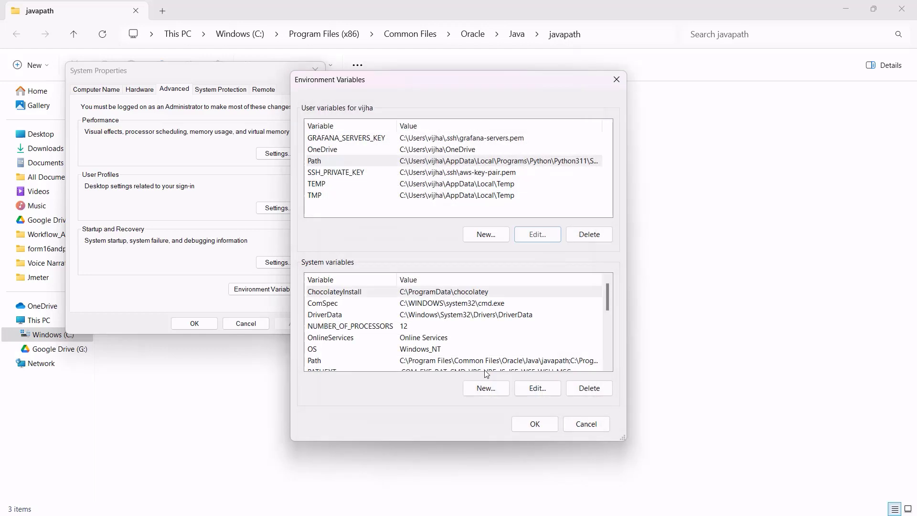
pyautogui.click(533, 423)
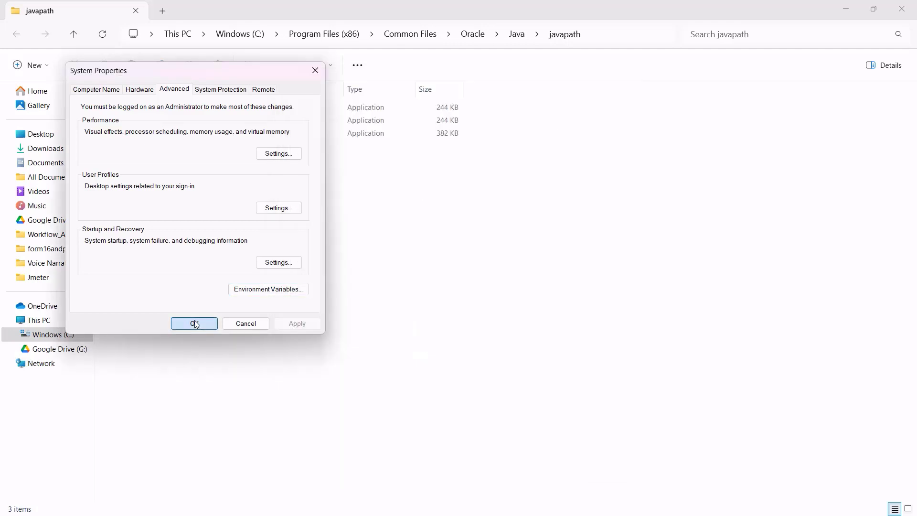
pyautogui.click(194, 323)
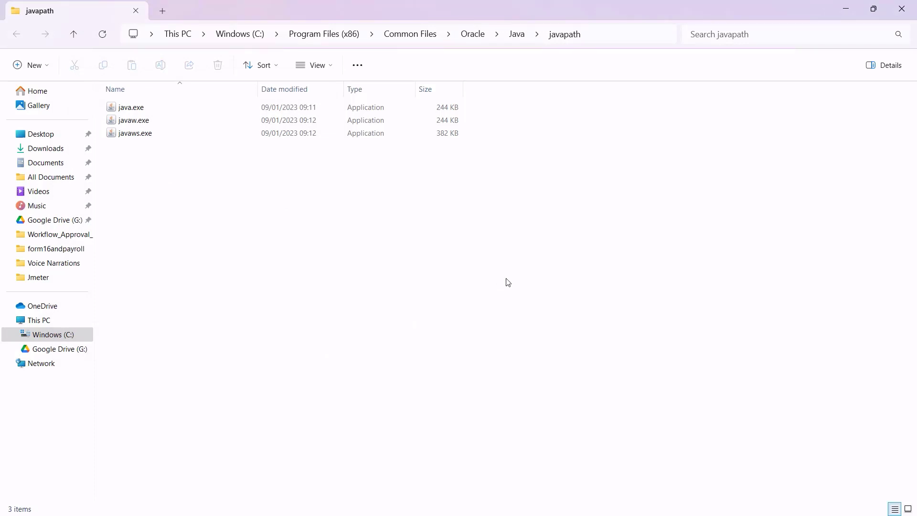
# Open a new Command Prompt and run java to confirm it responds.
pyautogui.press('super+r')
pyautogui.write('cmd')
pyautogui.press('Return')
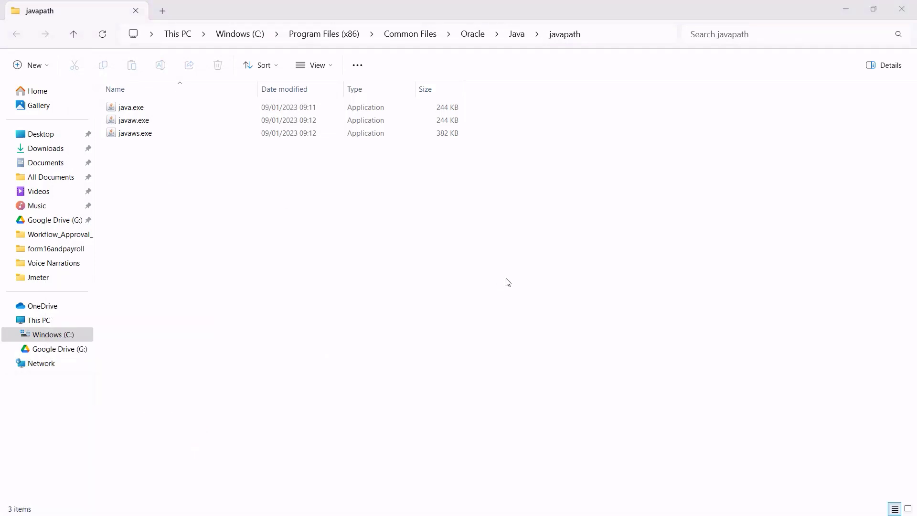
pyautogui.write('java')
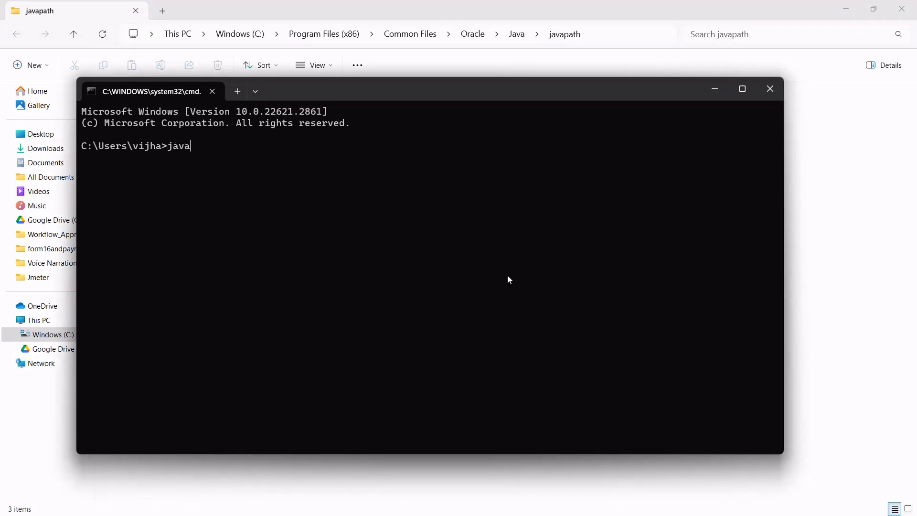
pyautogui.moveTo(363, 94); pyautogui.dragTo(404, 165)
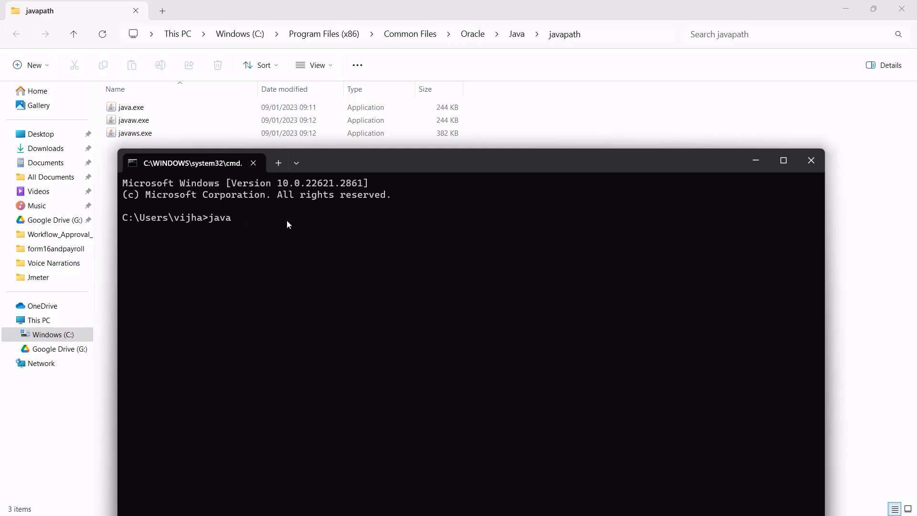
pyautogui.press('Return')
# Run java -version in the maximized terminal, now reporting Java 21.0.1 LTS.
pyautogui.doubleClick(420, 161)
pyautogui.write('java -version')
pyautogui.press('Return')
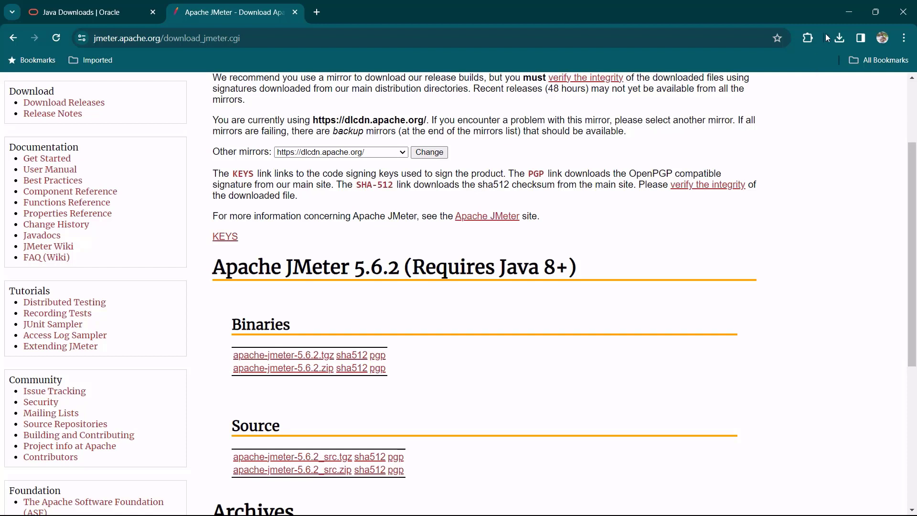
pyautogui.click(838, 38)
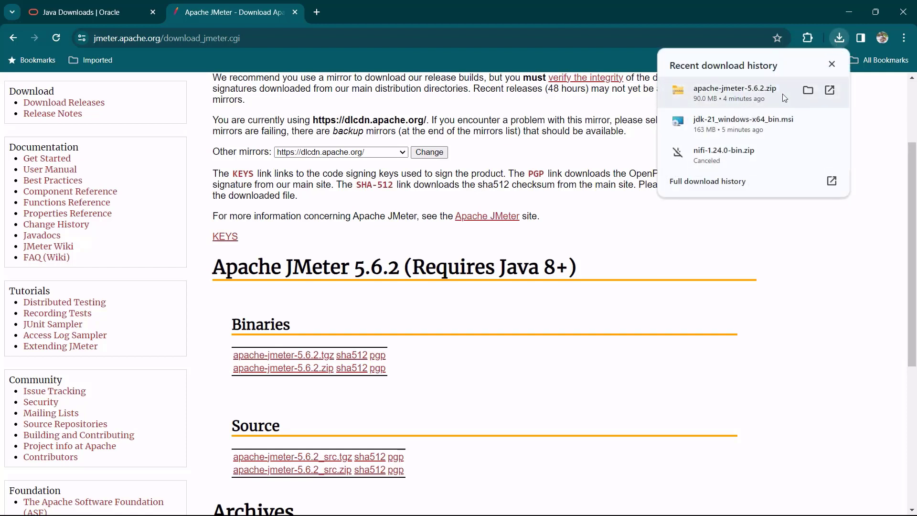
# Extract apache-jmeter-5.6.2.zip in Downloads into an apache-jmeter-5.6.2 folder.
pyautogui.click(807, 93)
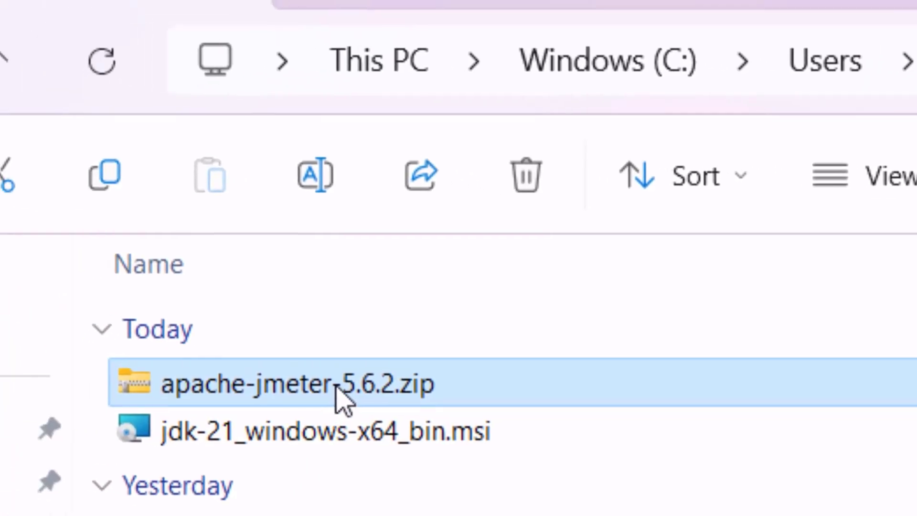
pyautogui.rightClick(373, 388)
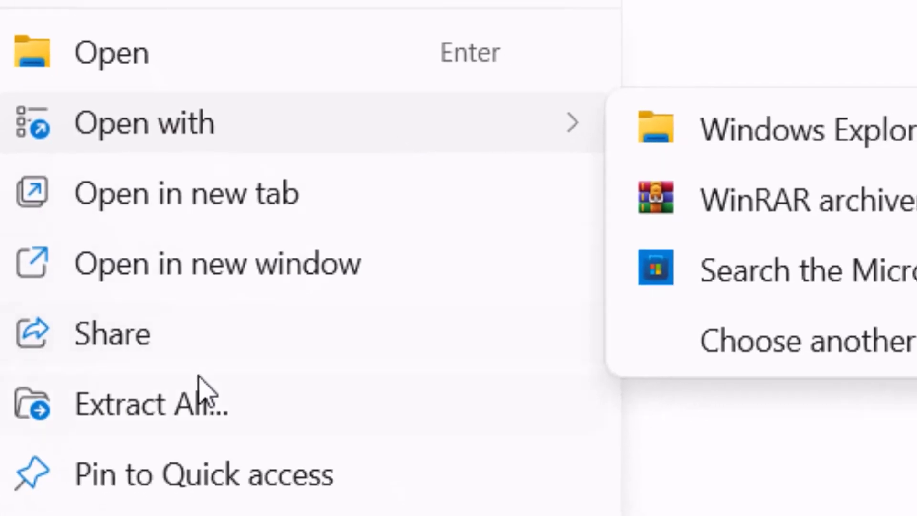
pyautogui.click(180, 411)
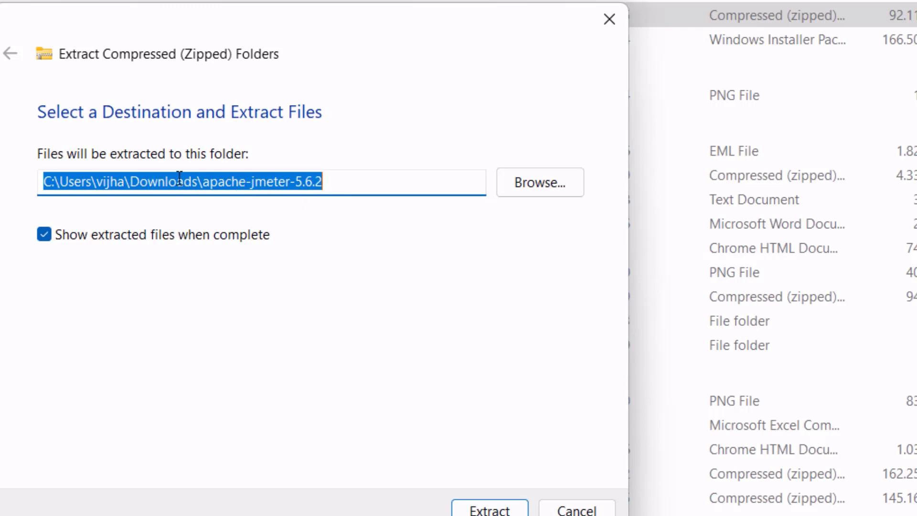
pyautogui.click(471, 508)
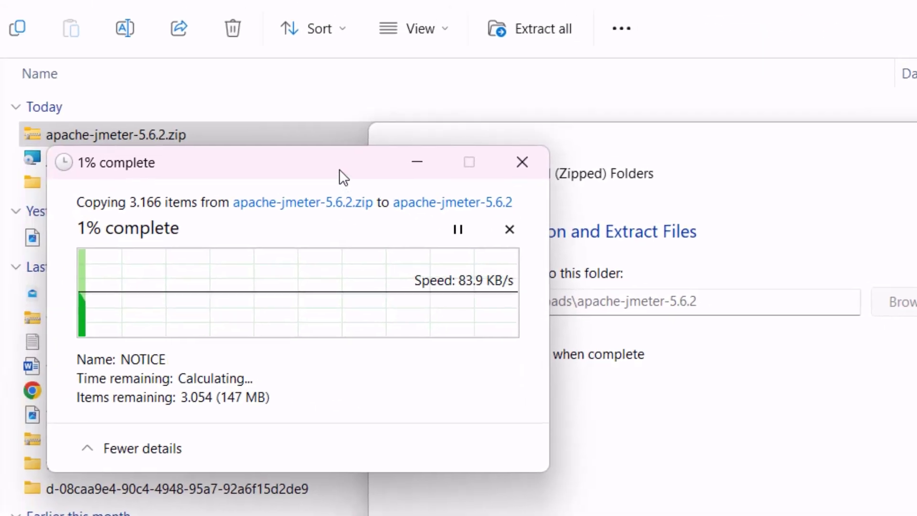
pyautogui.moveTo(339, 169); pyautogui.dragTo(346, 280)
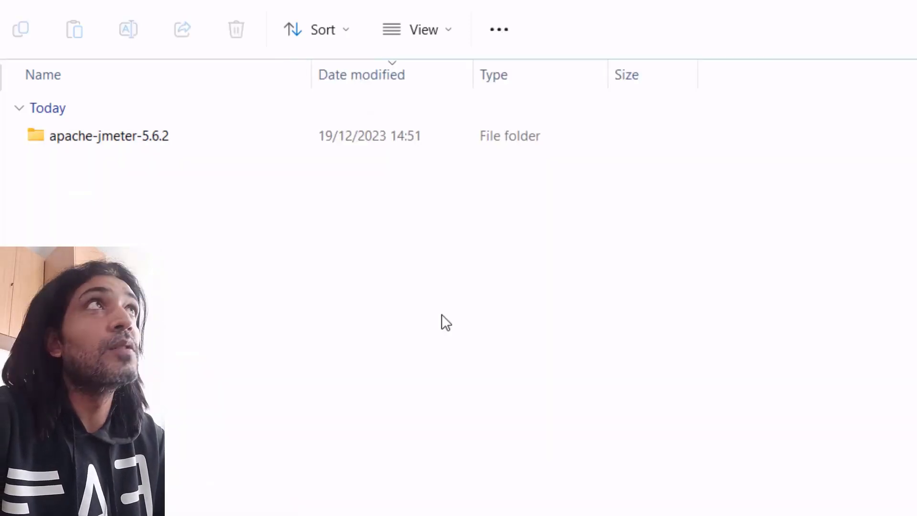
# Open apache-jmeter-5.6.2\bin and launch jmeter.bat.
pyautogui.doubleClick(229, 141)
pyautogui.click(172, 213)
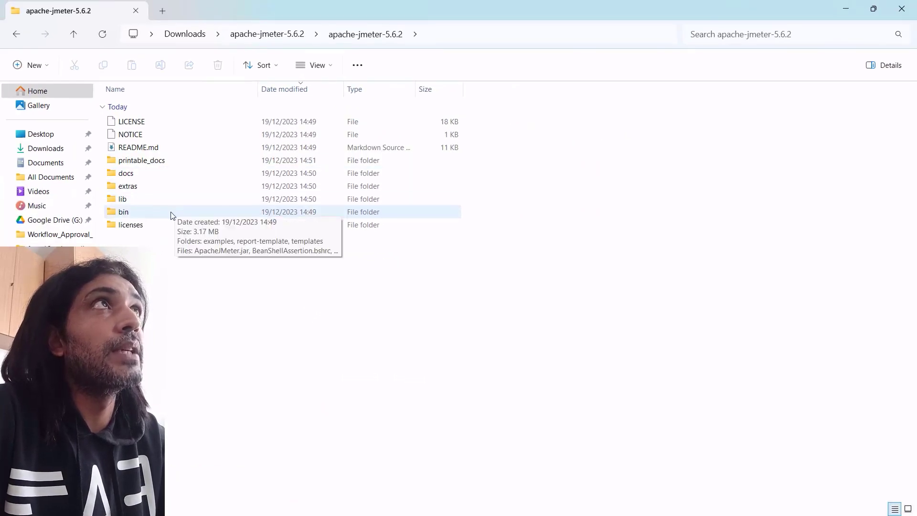
pyautogui.doubleClick(172, 215)
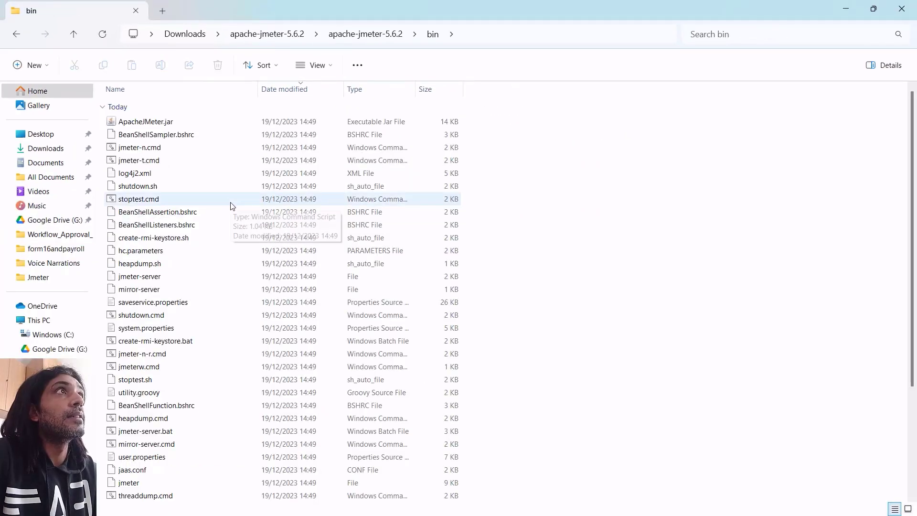
pyautogui.scroll(-1, 255, 298)
pyautogui.scroll(-2, 242, 358)
pyautogui.click(216, 314)
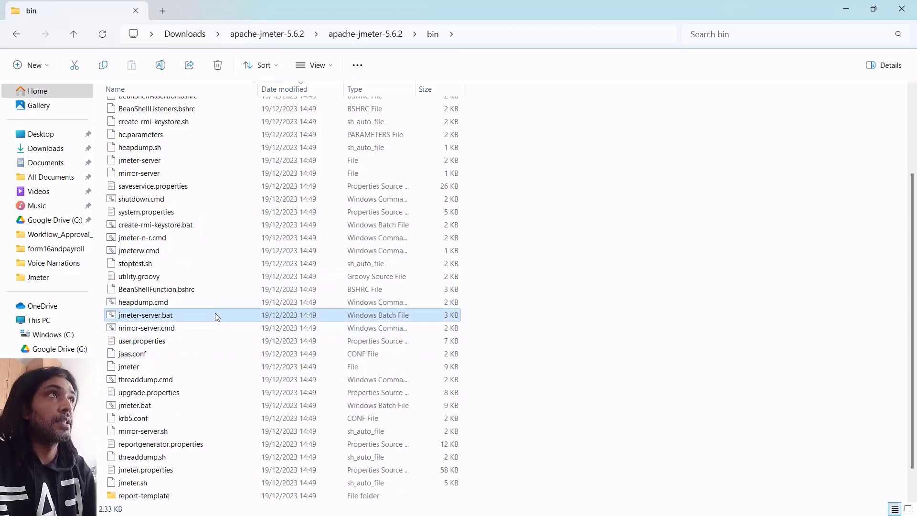
pyautogui.press('Down')
pyautogui.press('Down')
pyautogui.press('Down')
pyautogui.press('Down')
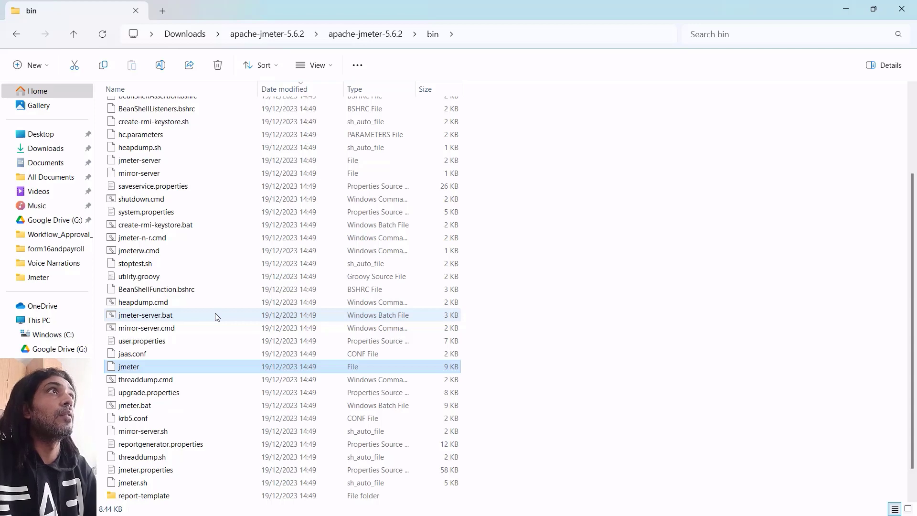
pyautogui.press('Down')
pyautogui.press('Down')
pyautogui.press('Down')
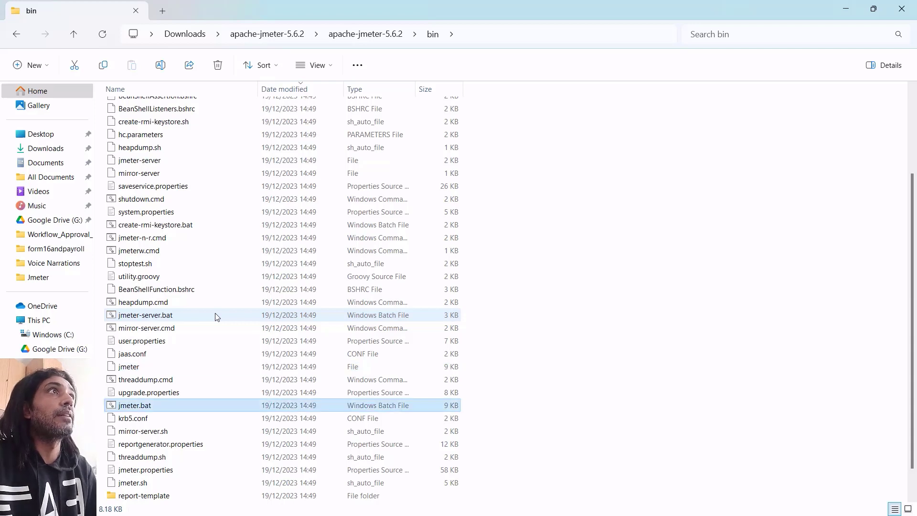
pyautogui.doubleClick(167, 403)
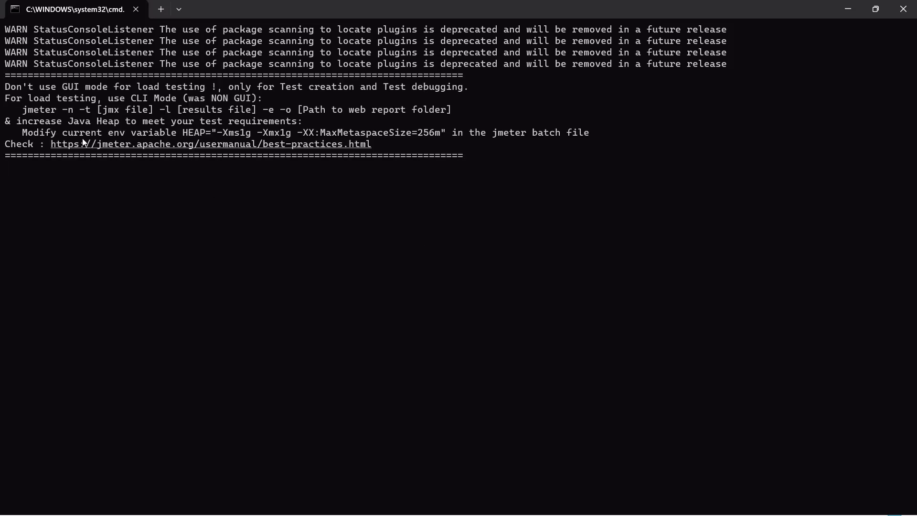
# Read the console's GUI-mode load-testing and Java heap warnings while JMeter starts.
pyautogui.moveTo(5, 87); pyautogui.dragTo(468, 87)
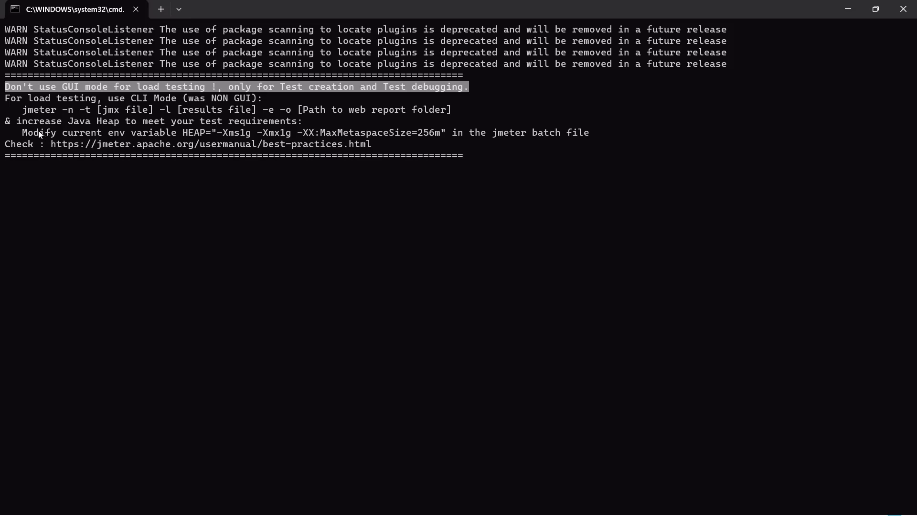
pyautogui.moveTo(19, 123); pyautogui.dragTo(289, 124)
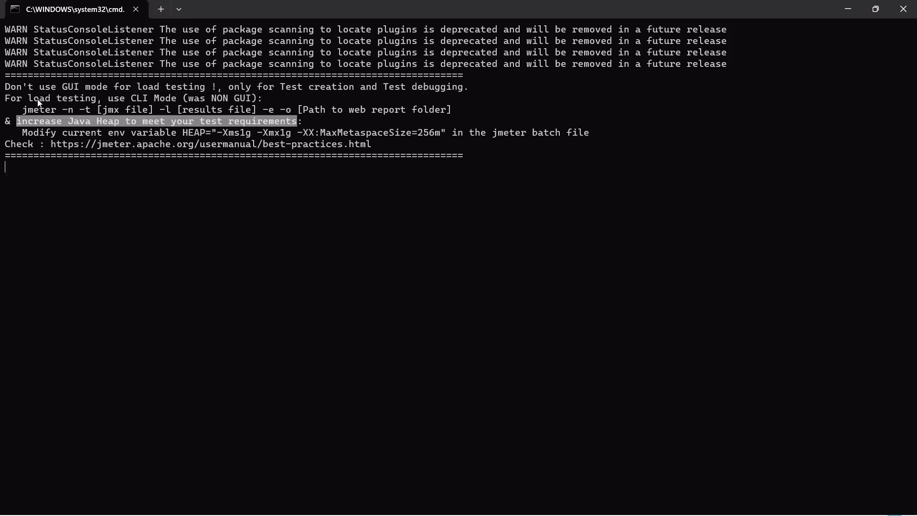
pyautogui.click(347, 108)
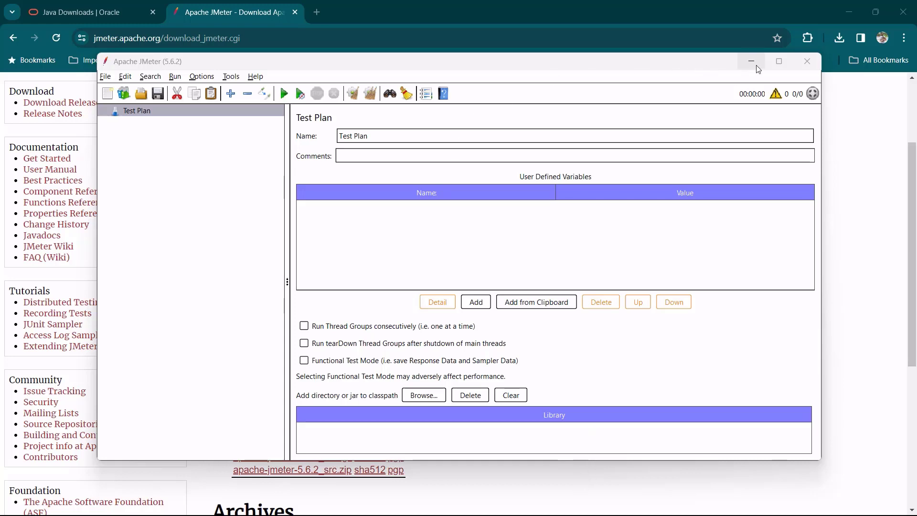
# Maximize the JMeter window to full screen.
pyautogui.click(779, 61)
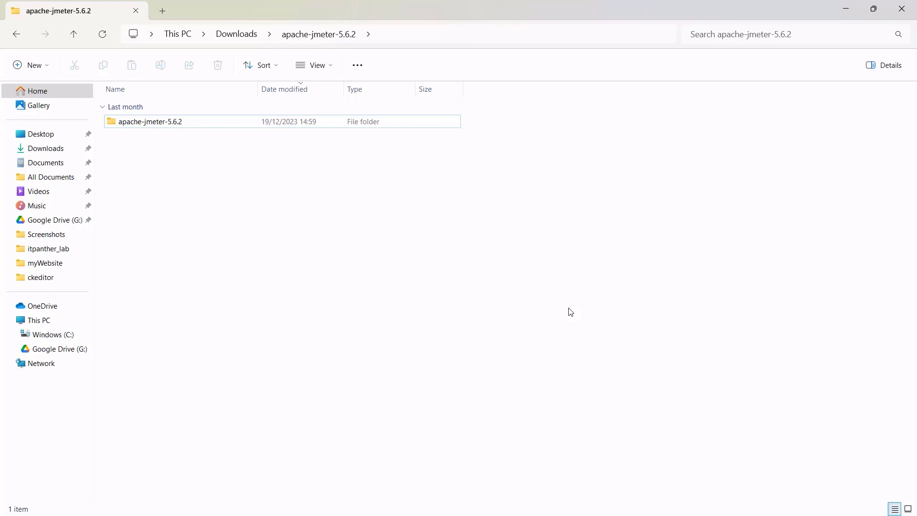
# Open apache-jmeter-5.6.2 > bin and launch ApacheJMeter.jar.
pyautogui.click(205, 127)
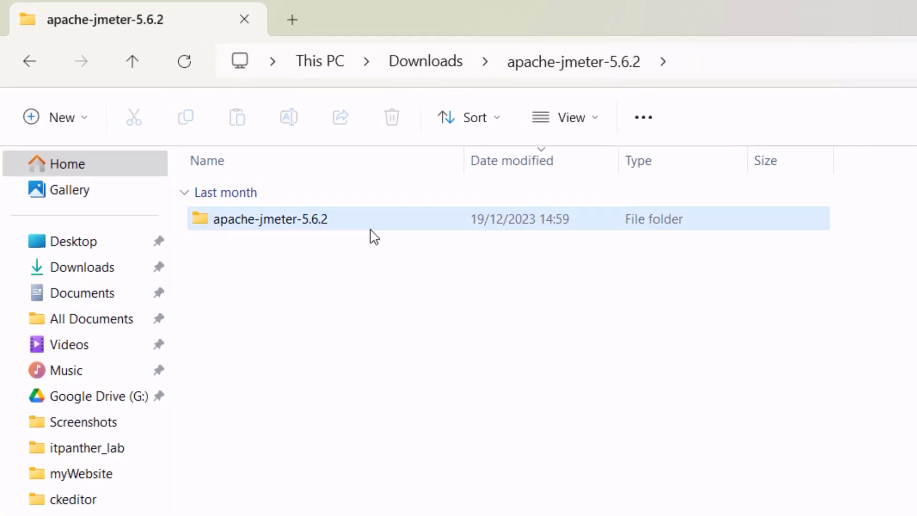
pyautogui.doubleClick(371, 224)
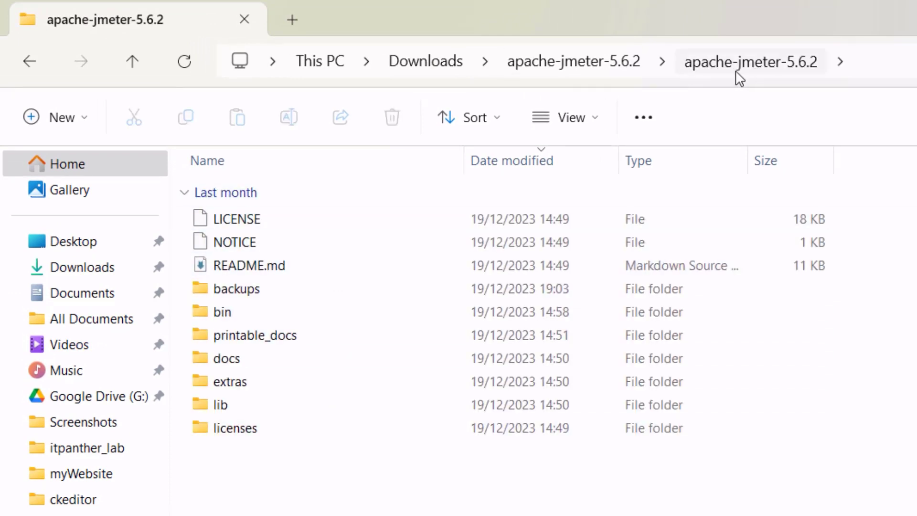
pyautogui.click(280, 320)
pyautogui.doubleClick(279, 321)
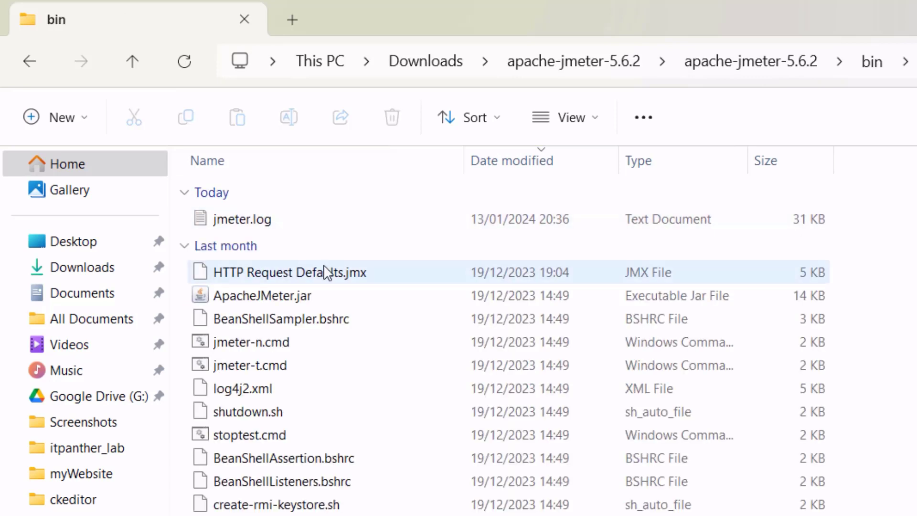
pyautogui.doubleClick(362, 302)
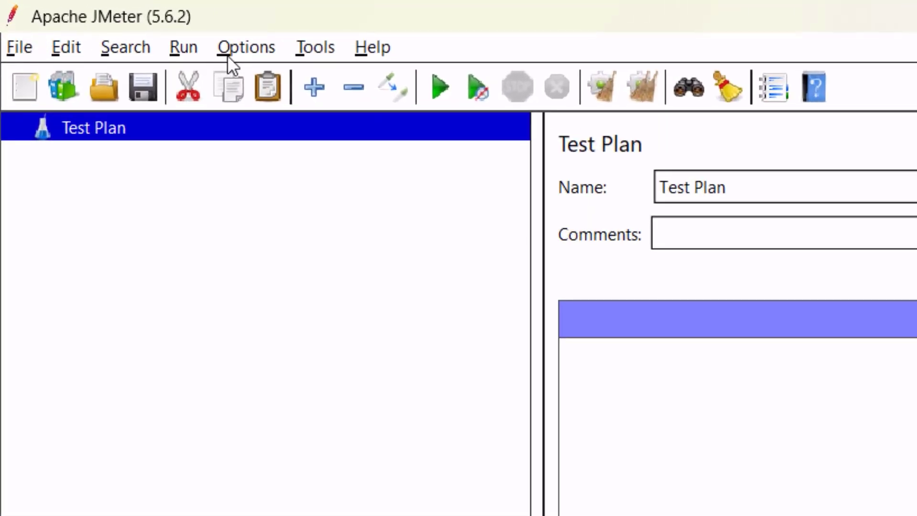
pyautogui.click(120, 52)
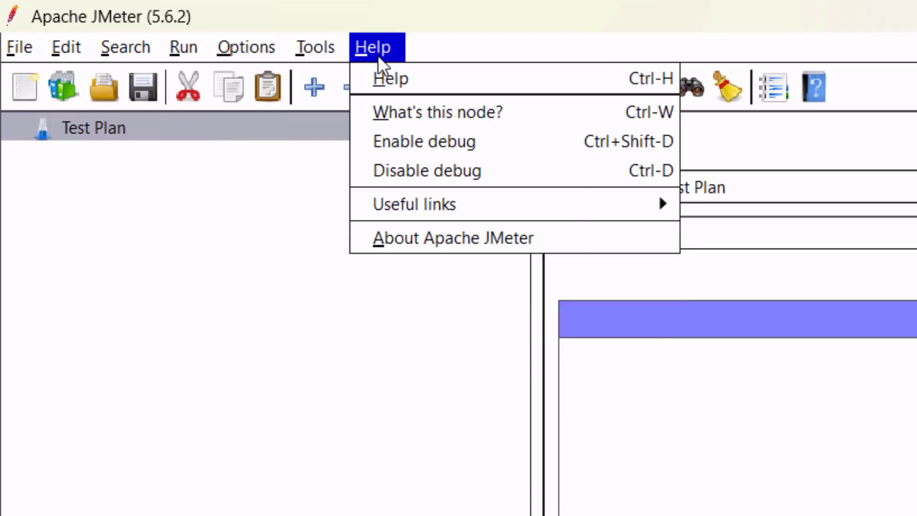
pyautogui.click(213, 336)
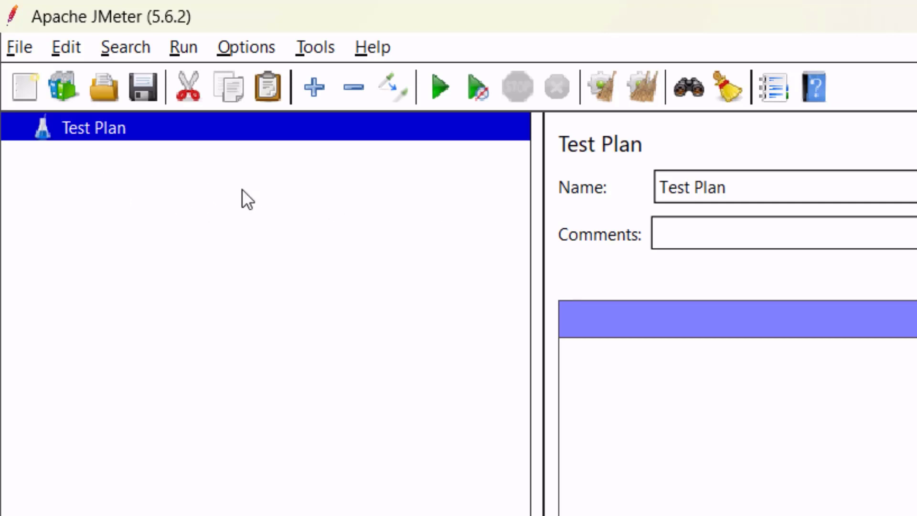
pyautogui.moveTo(831, 193); pyautogui.dragTo(477, 195)
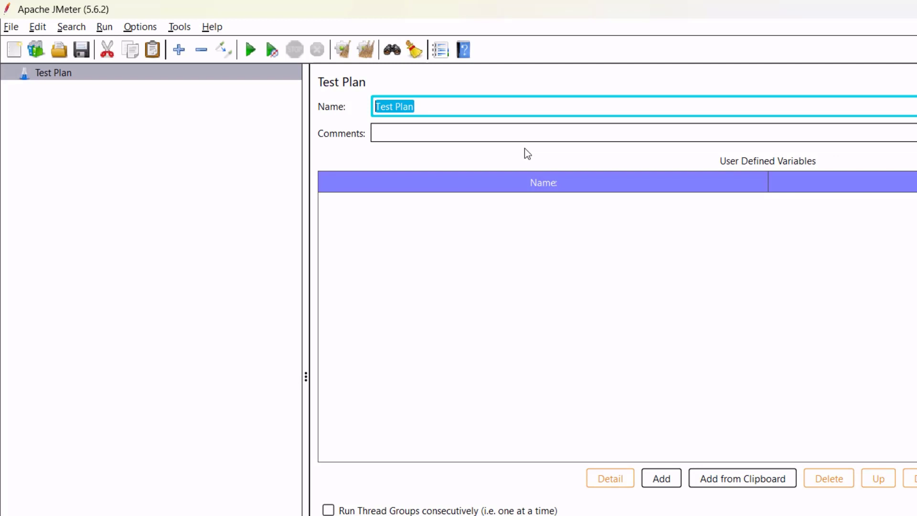
# Rename the test plan to infoBloomer Load Testing and add a Thread Group under it.
pyautogui.write('infoBloomer Load Testing')
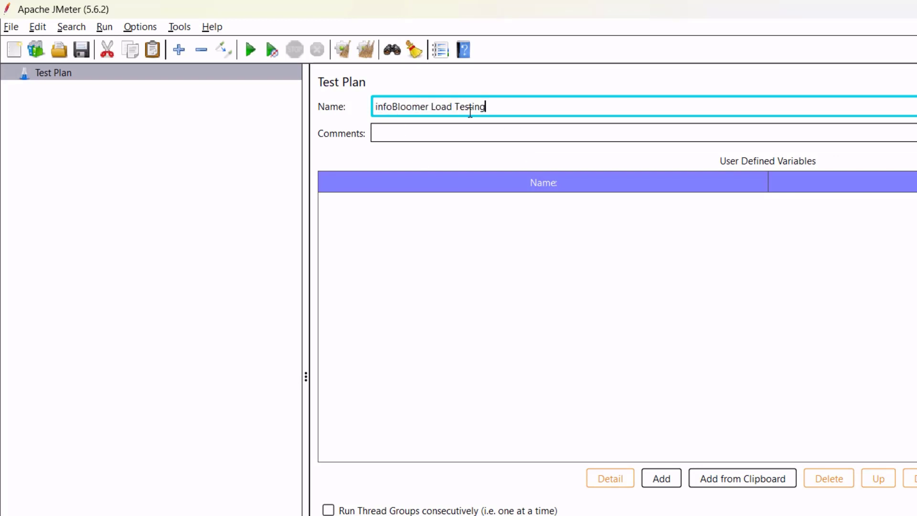
pyautogui.click(446, 134)
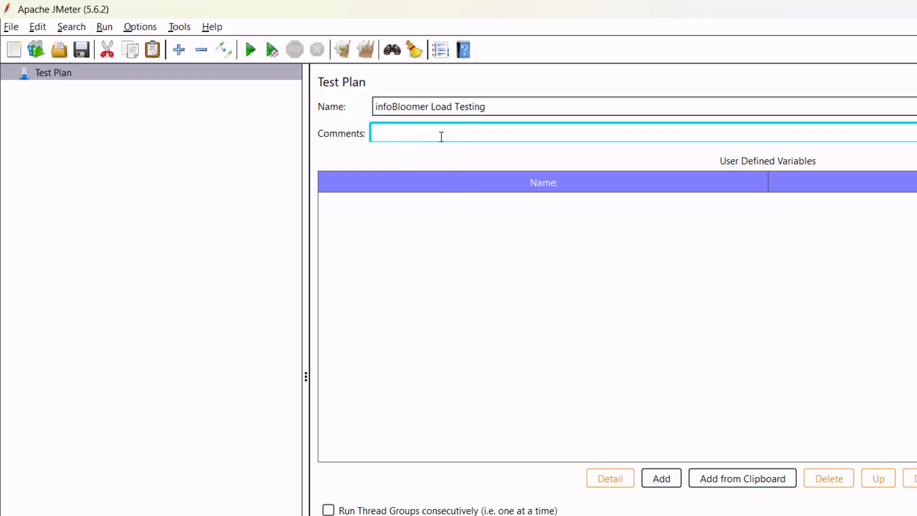
pyautogui.click(72, 76)
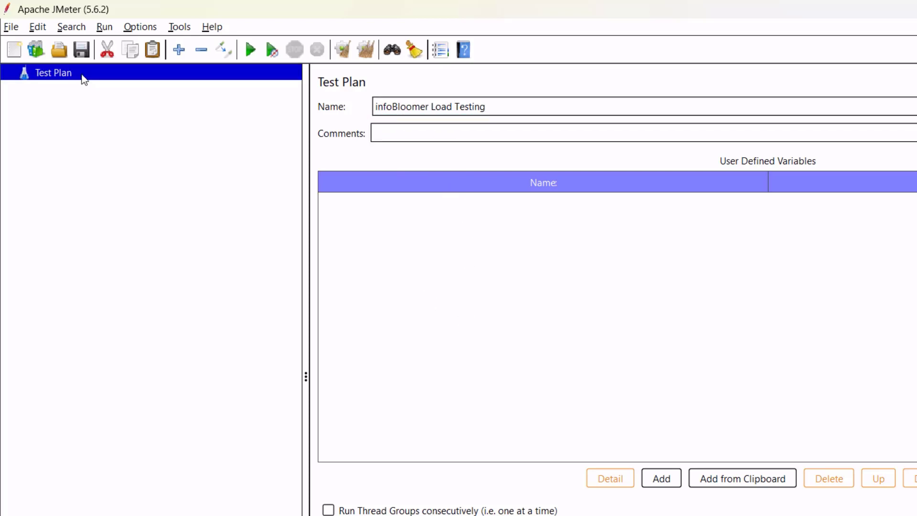
pyautogui.rightClick(98, 77)
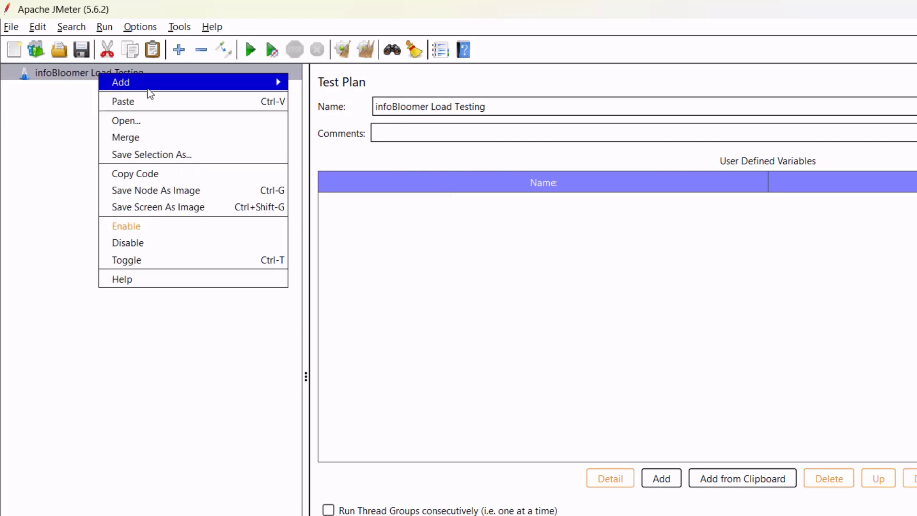
pyautogui.moveTo(210, 86)
pyautogui.moveTo(368, 88)
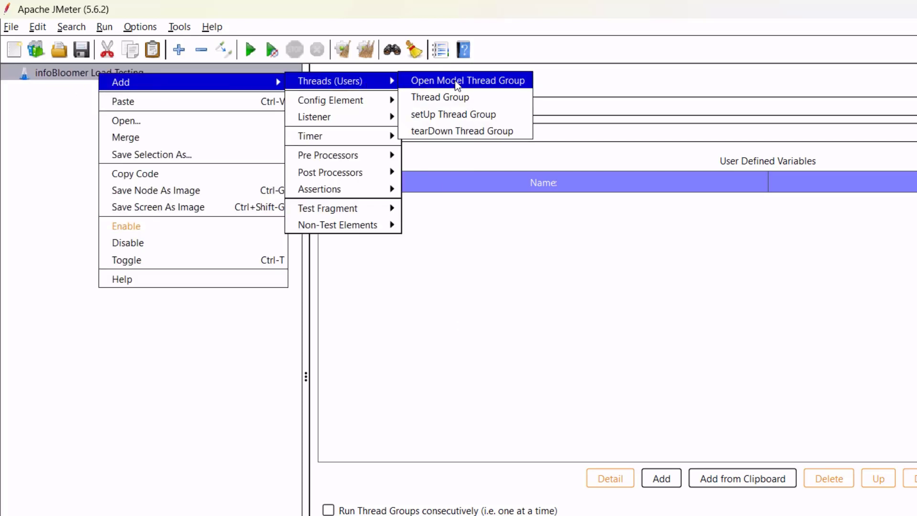
pyautogui.click(461, 100)
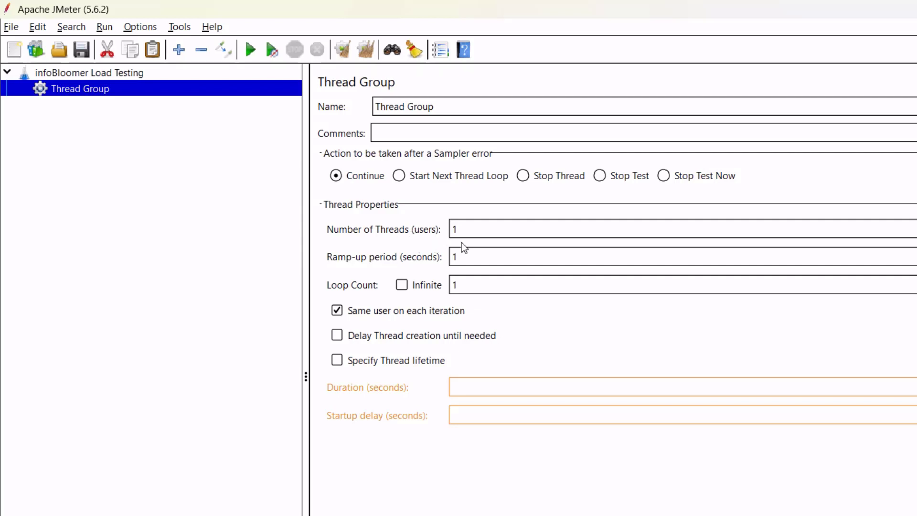
pyautogui.click(491, 231)
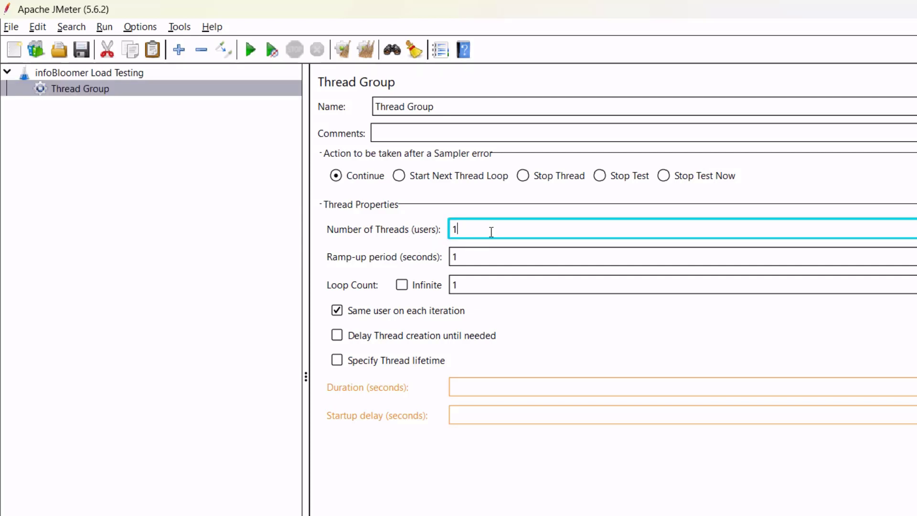
pyautogui.write('0')
pyautogui.moveTo(476, 230); pyautogui.dragTo(453, 233)
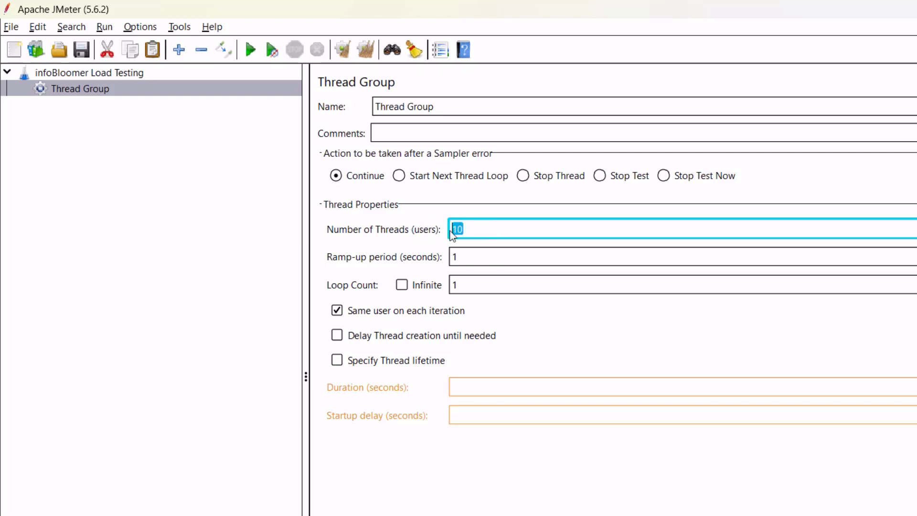
pyautogui.click(488, 233)
pyautogui.hotkey('ctrl', 'a')
pyautogui.write('100')
pyautogui.moveTo(505, 230); pyautogui.dragTo(439, 230)
pyautogui.click(467, 258)
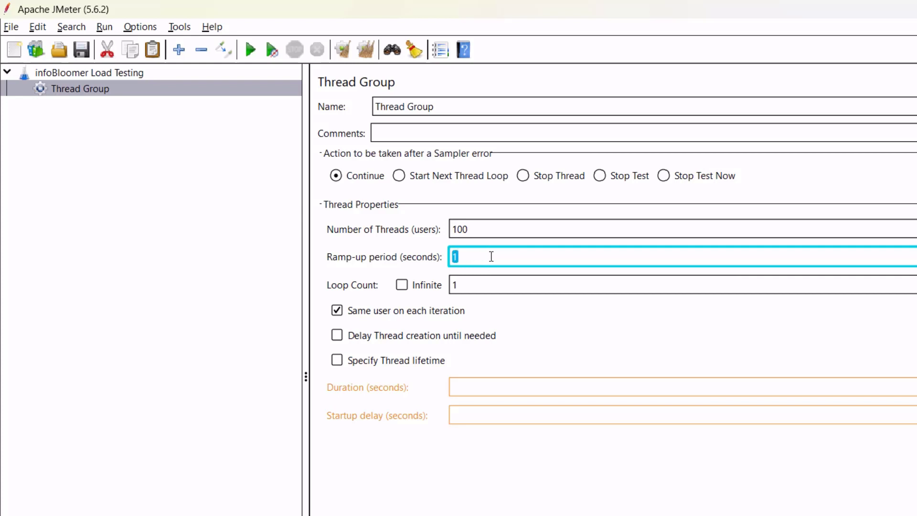
pyautogui.moveTo(479, 262); pyautogui.dragTo(440, 257)
pyautogui.write('60')
pyautogui.click(481, 230)
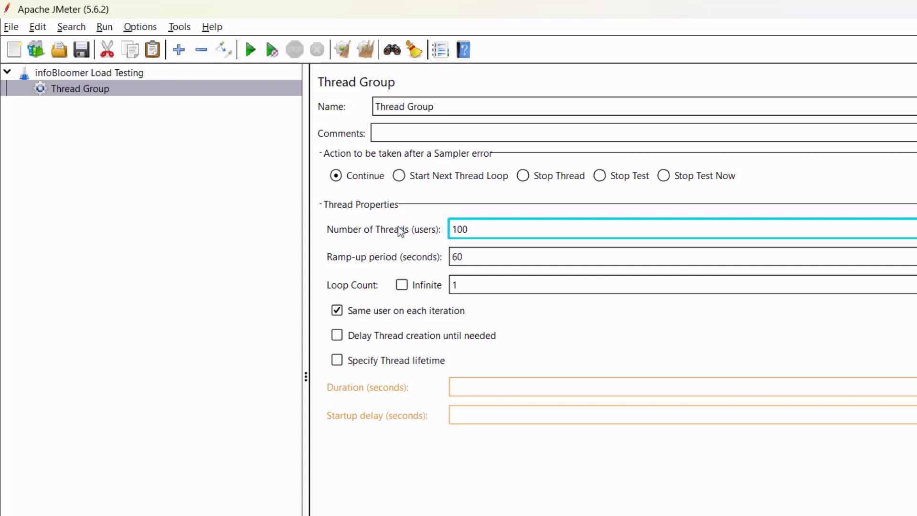
pyautogui.press('Tab')
pyautogui.click(464, 236)
pyautogui.click(402, 285)
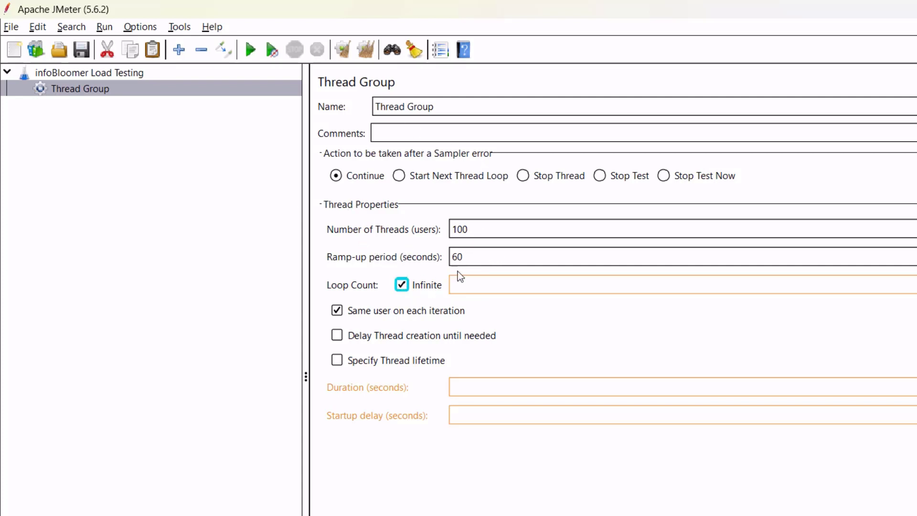
pyautogui.click(402, 286)
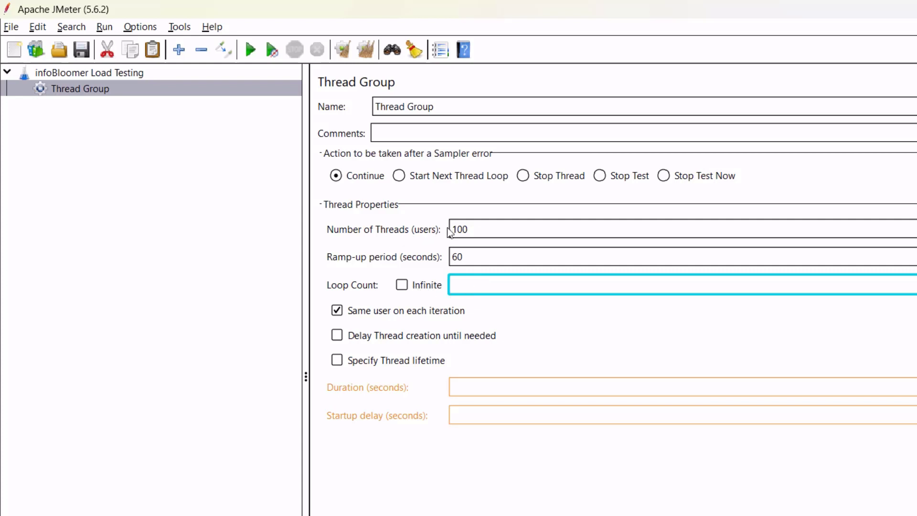
pyautogui.write('1')
pyautogui.click(481, 229)
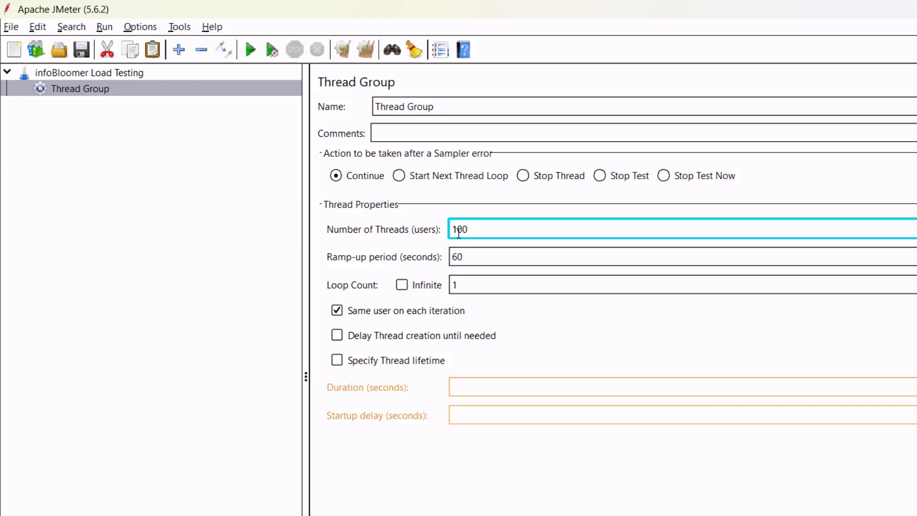
pyautogui.moveTo(485, 229); pyautogui.dragTo(444, 226)
pyautogui.write('1')
pyautogui.click(484, 258)
pyautogui.moveTo(494, 258); pyautogui.dragTo(405, 252)
pyautogui.write('1')
pyautogui.click(486, 231)
pyautogui.click(457, 111)
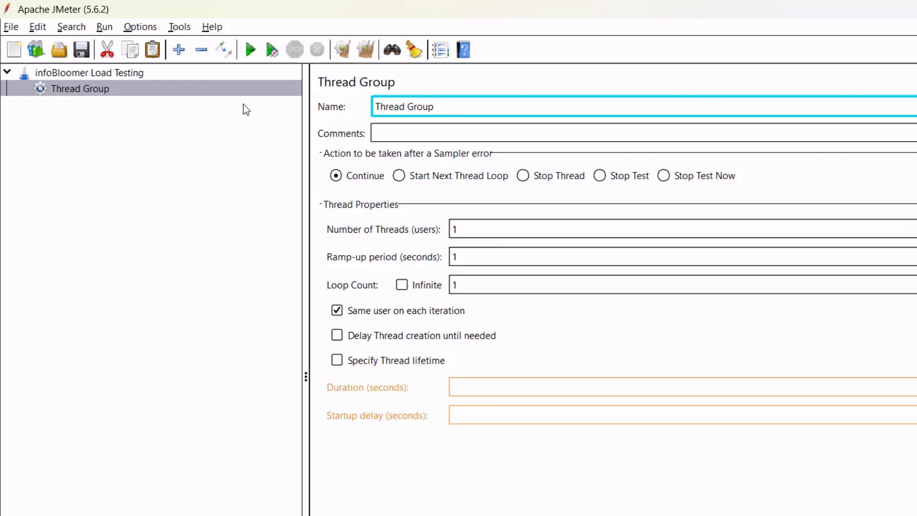
# Replace the thread group's default name with 'InfoBloomer Landing and API'.
pyautogui.moveTo(470, 106); pyautogui.dragTo(349, 105)
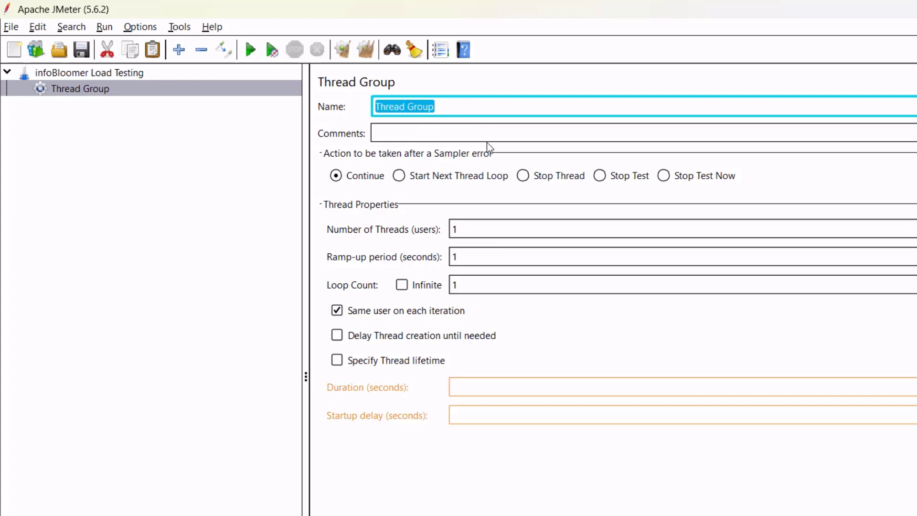
pyautogui.write('InfoBloomer')
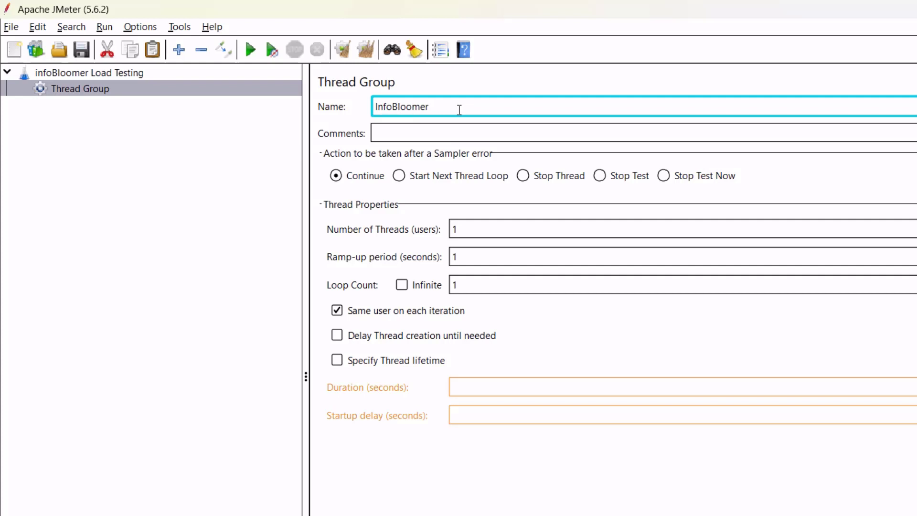
pyautogui.write('Landing and API')
pyautogui.click(479, 127)
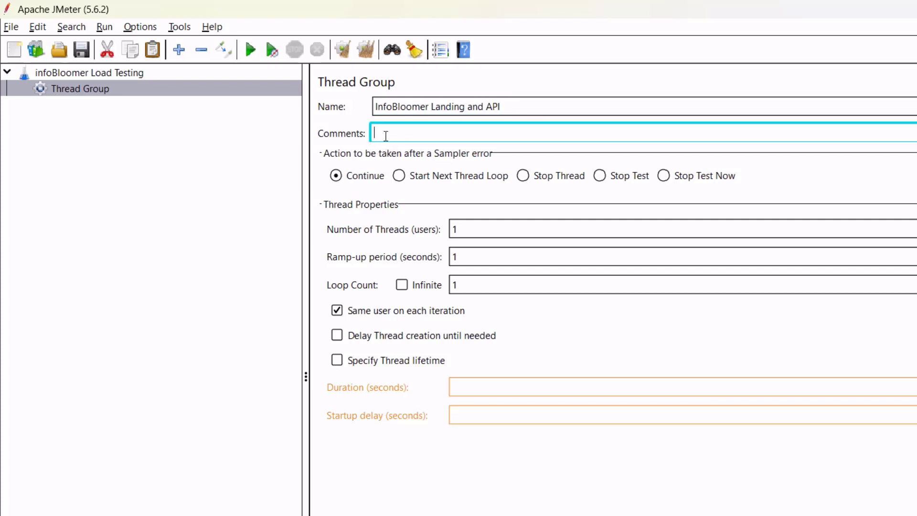
pyautogui.click(488, 107)
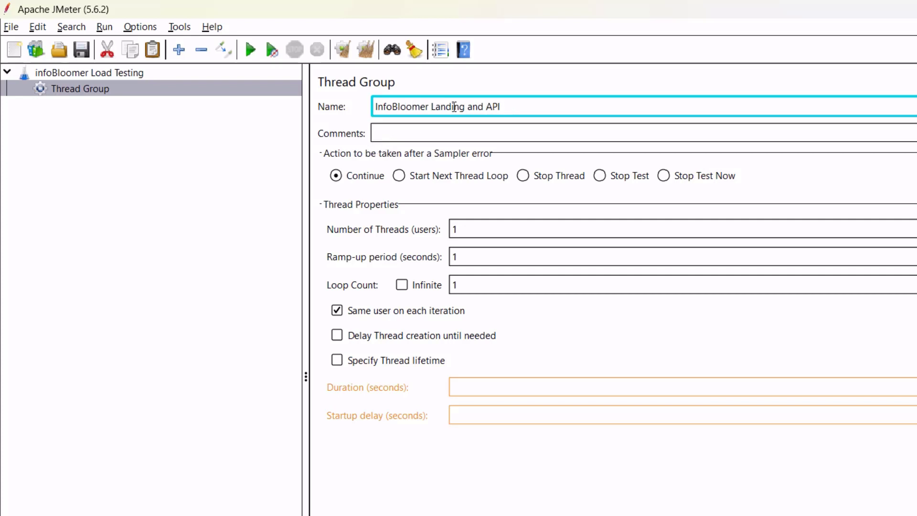
pyautogui.click(401, 133)
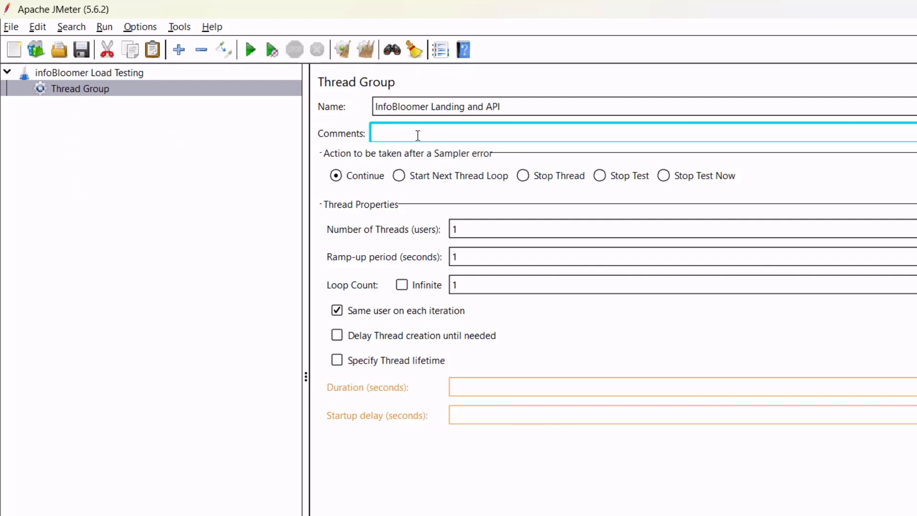
pyautogui.moveTo(538, 112); pyautogui.dragTo(348, 121)
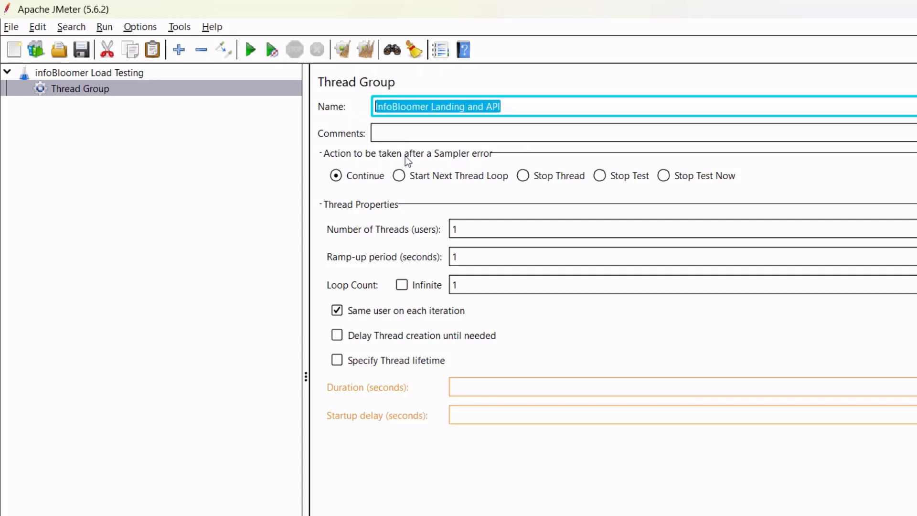
pyautogui.click(427, 141)
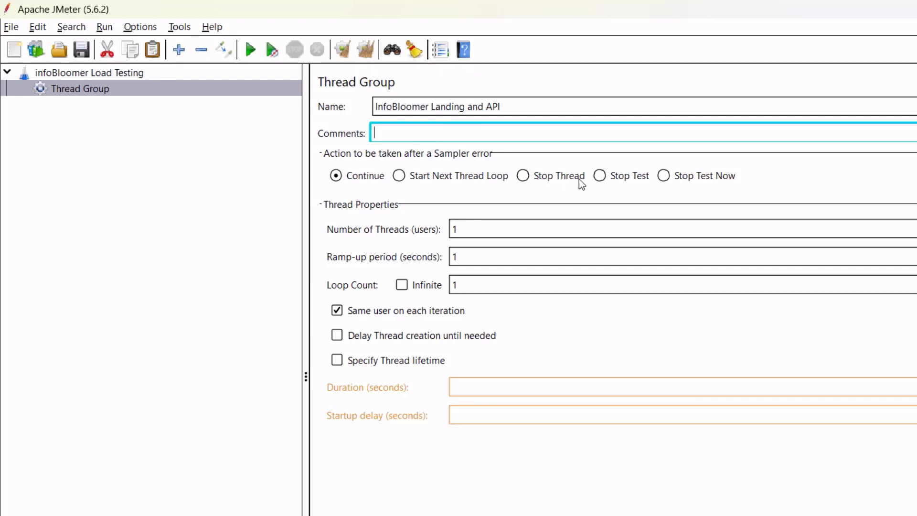
# Try the sampler-error and thread lifetime options, leaving Continue selected and lifetime unchecked.
pyautogui.click(595, 181)
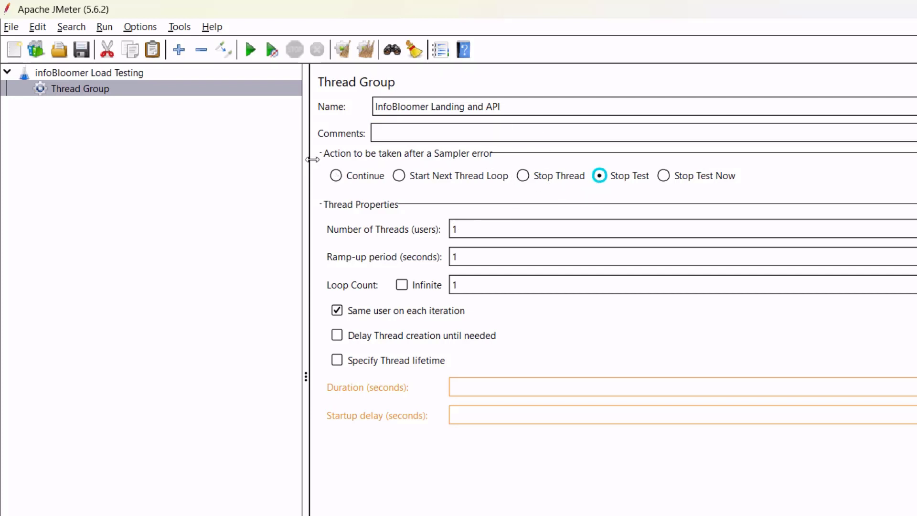
pyautogui.click(524, 176)
pyautogui.click(336, 175)
pyautogui.click(337, 361)
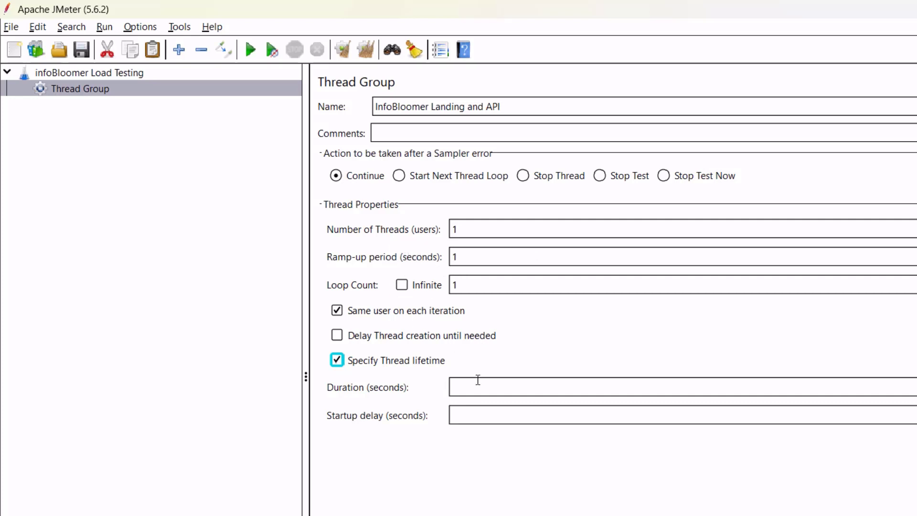
pyautogui.click(494, 387)
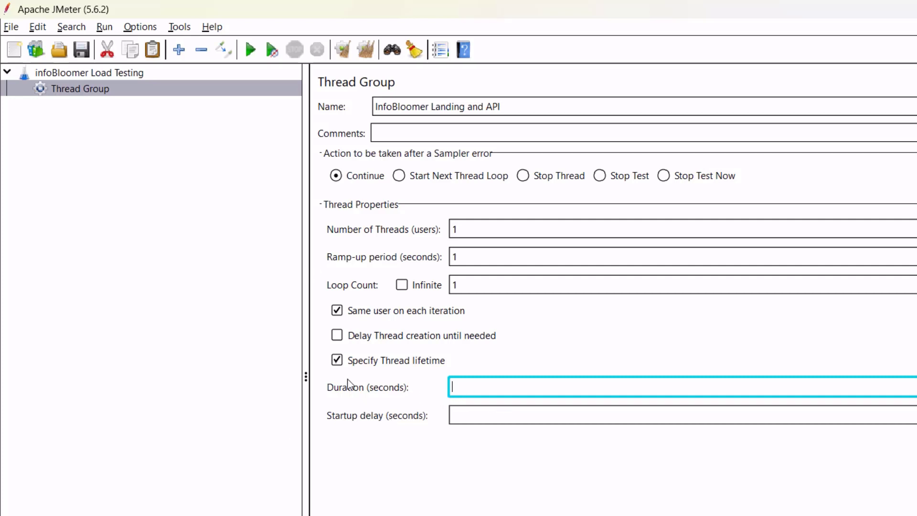
pyautogui.click(364, 365)
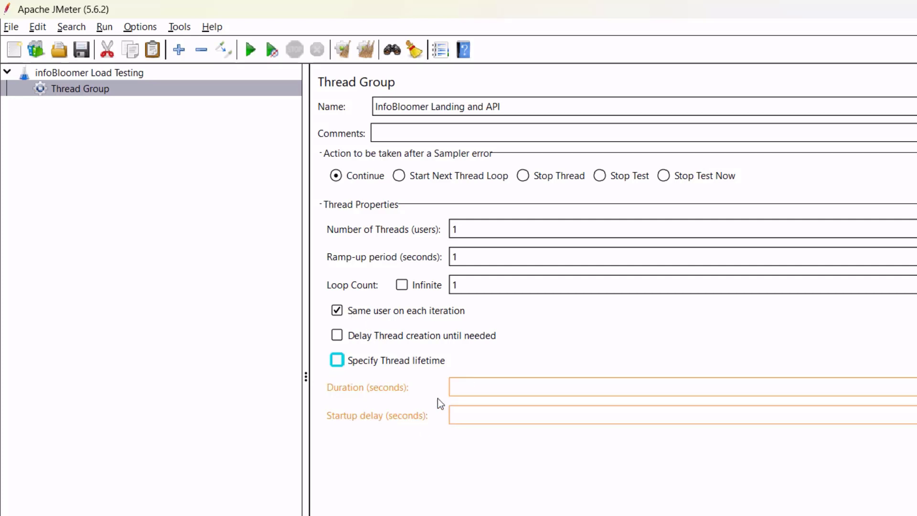
# Reselect the thread group and confirm the name InfoBloomer Landing and API is applied.
pyautogui.click(435, 136)
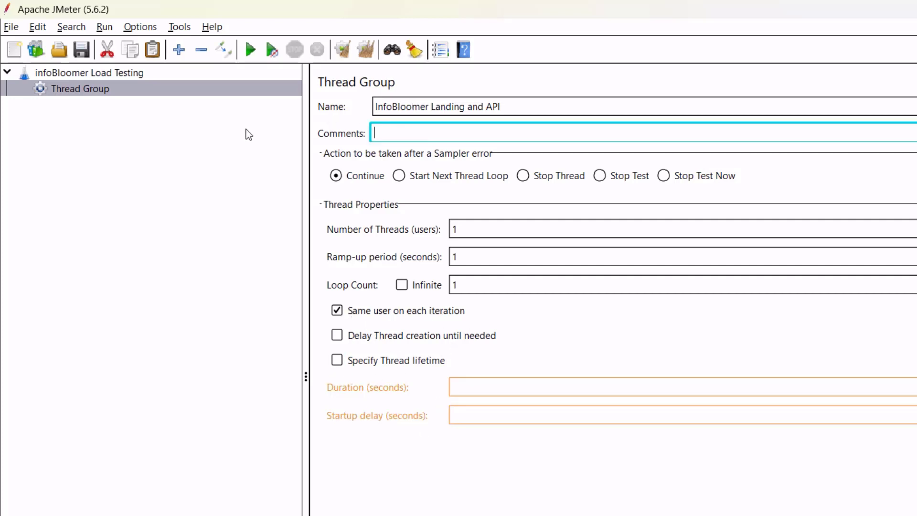
pyautogui.click(107, 92)
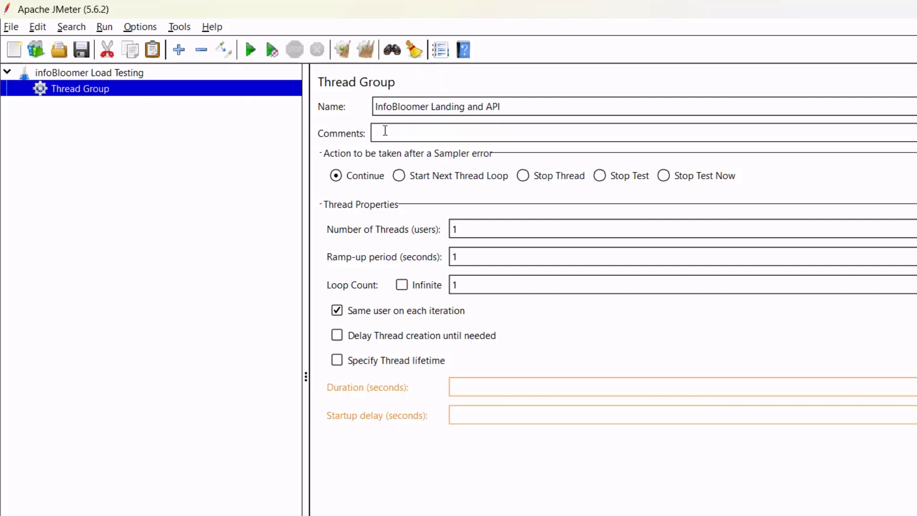
pyautogui.click(386, 130)
pyautogui.moveTo(430, 106); pyautogui.dragTo(501, 107)
pyautogui.click(107, 103)
# Cancel saving the thread group alone and save the whole test plan from the File menu.
pyautogui.click(81, 50)
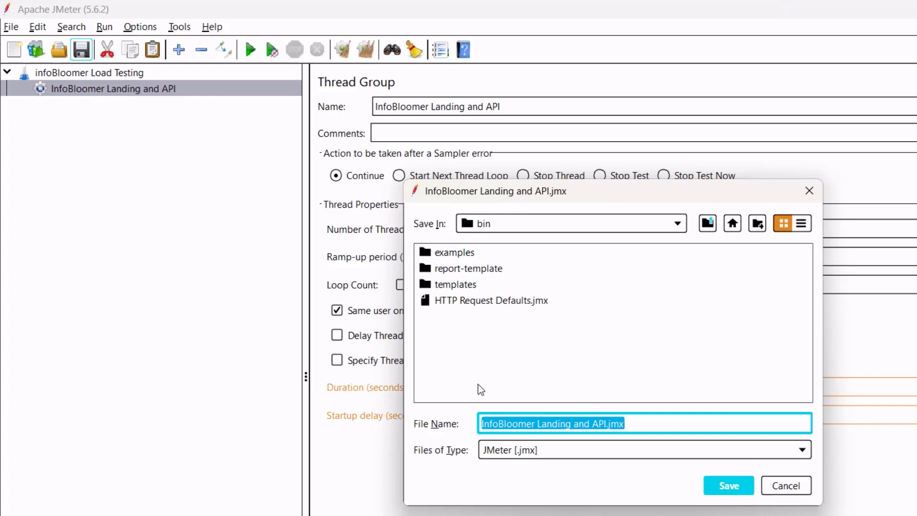
pyautogui.click(786, 486)
pyautogui.click(91, 73)
pyautogui.click(11, 27)
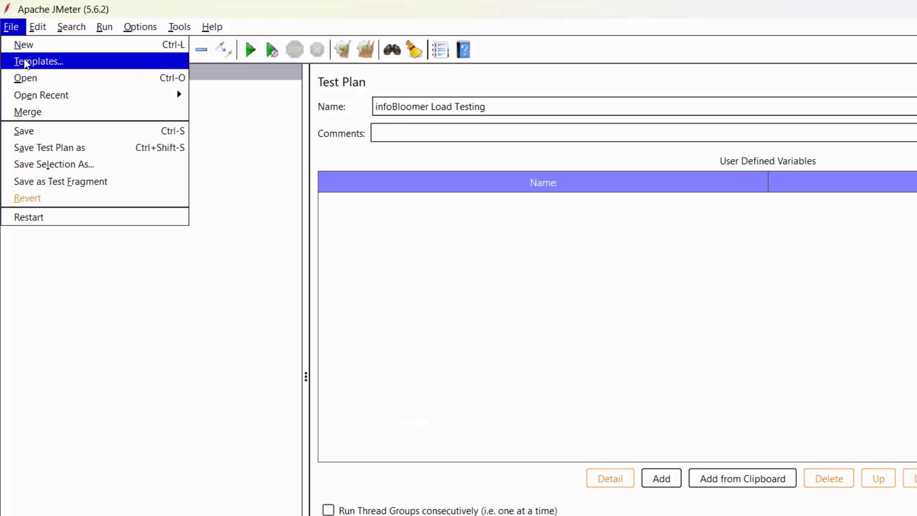
pyautogui.click(78, 132)
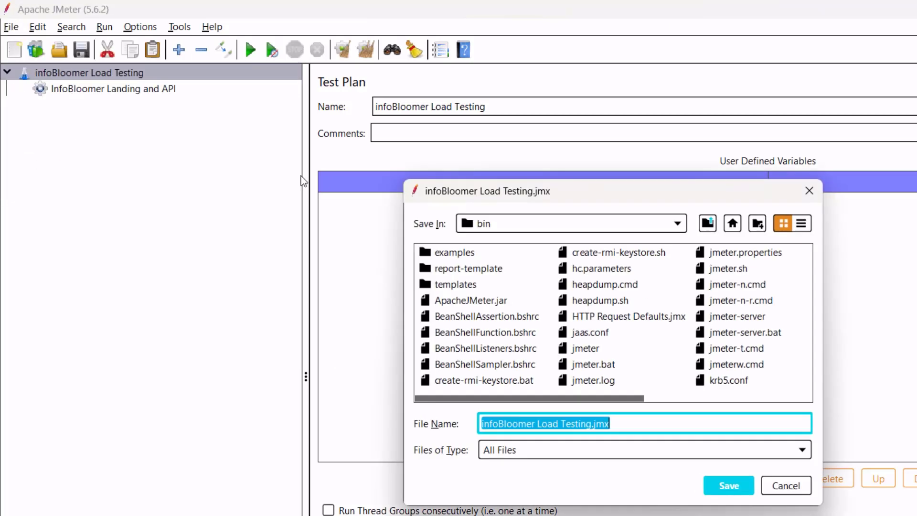
# Create and open a new 'Landing and API' folder inside apache-jmeter-5.6.2.
pyautogui.click(626, 227)
pyautogui.scroll(2, 619, 286)
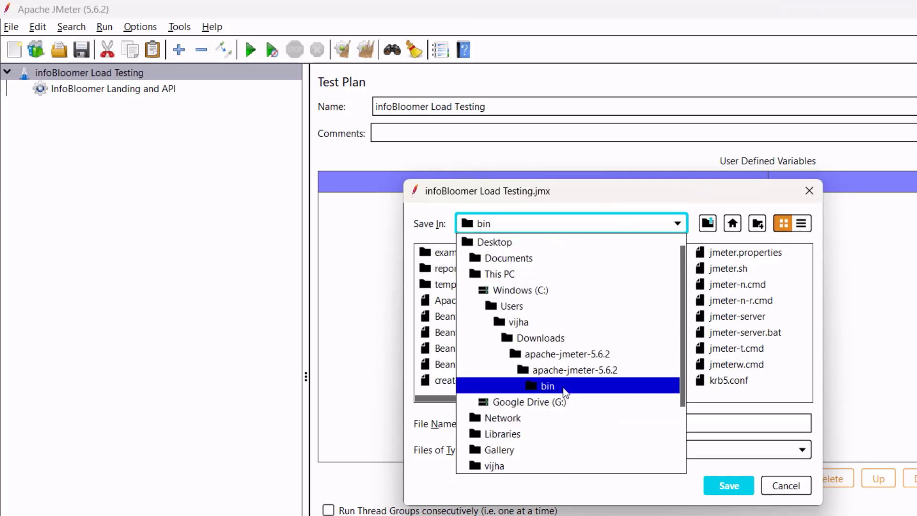
pyautogui.click(582, 358)
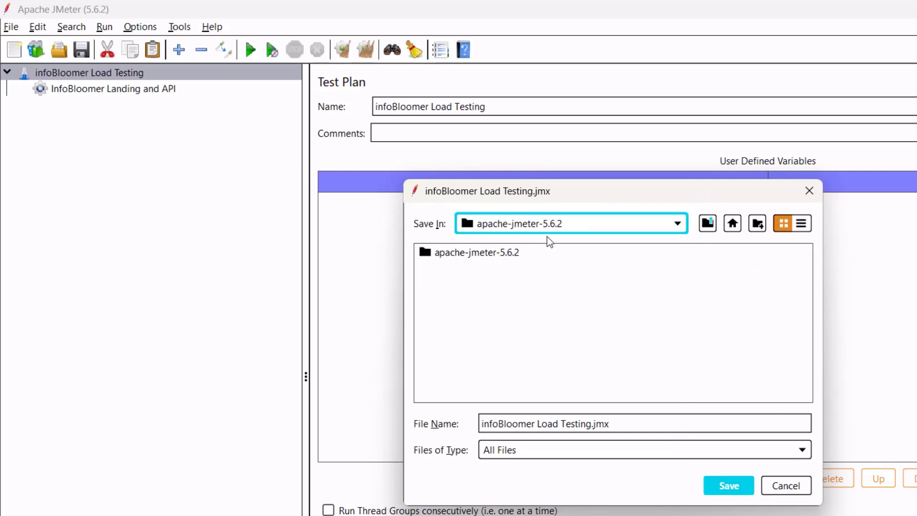
pyautogui.click(618, 247)
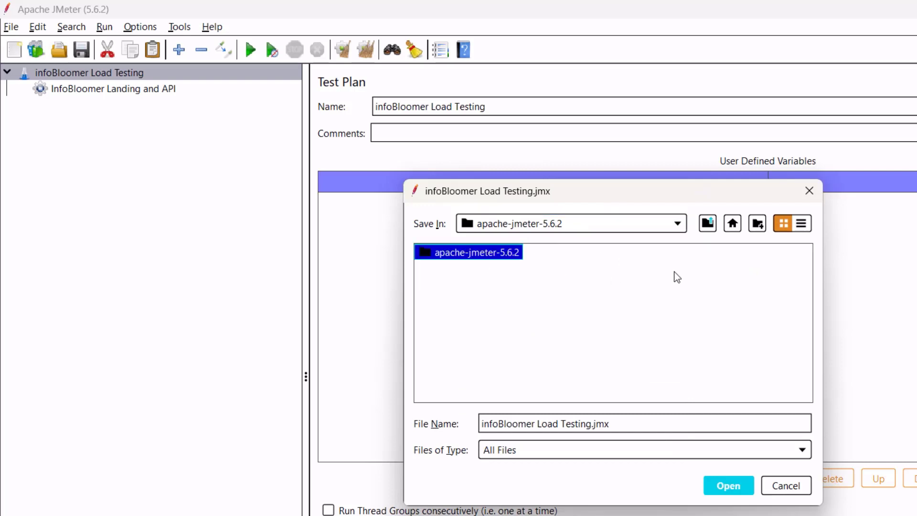
pyautogui.click(756, 224)
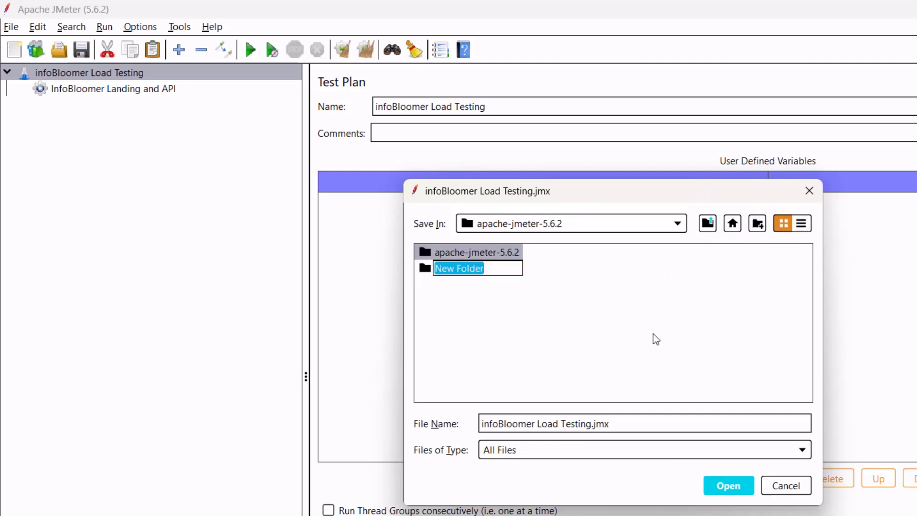
pyautogui.write('Landing an')
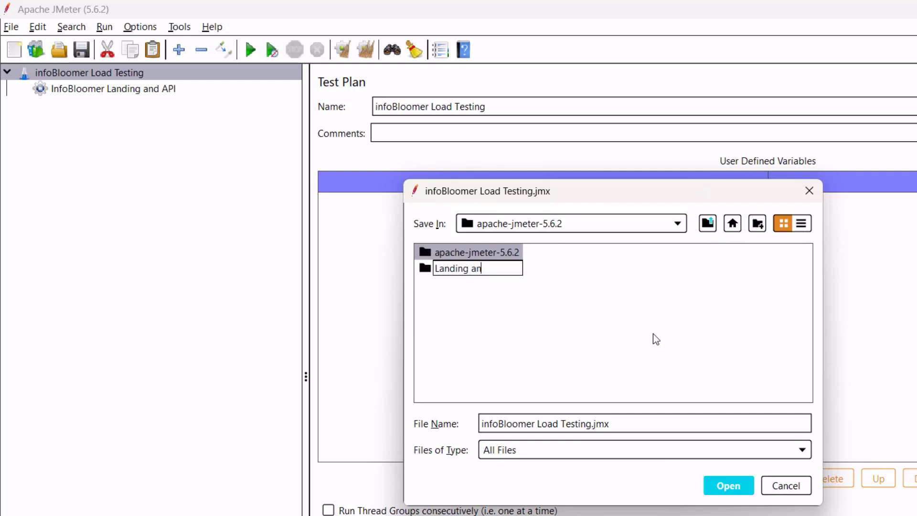
pyautogui.write('d API')
pyautogui.press('Return')
pyautogui.doubleClick(485, 270)
# Save the test plan there as infoBloomer Load Testing.jmx.
pyautogui.click(618, 425)
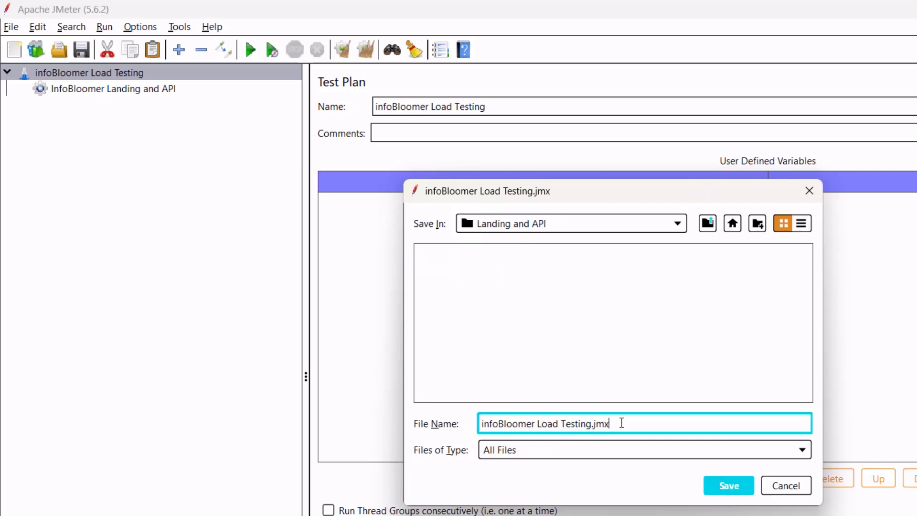
pyautogui.moveTo(632, 424); pyautogui.dragTo(591, 426)
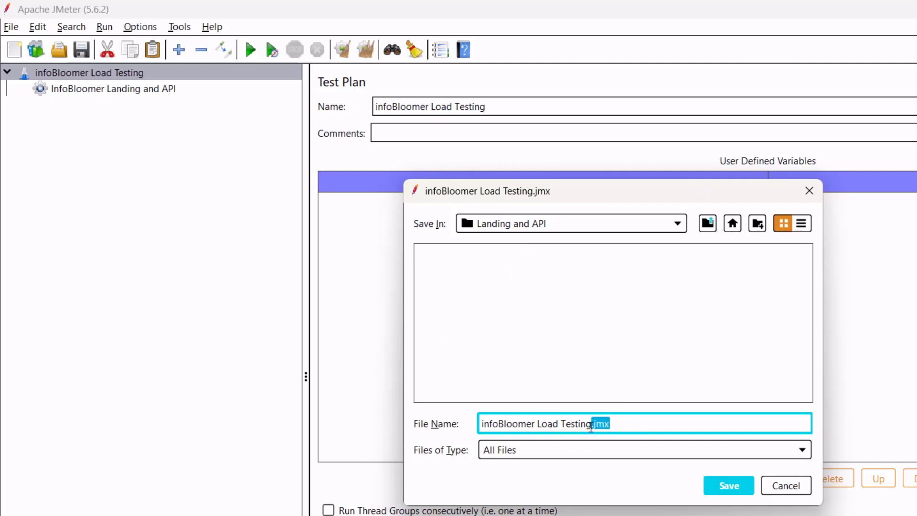
pyautogui.click(723, 485)
pyautogui.click(126, 89)
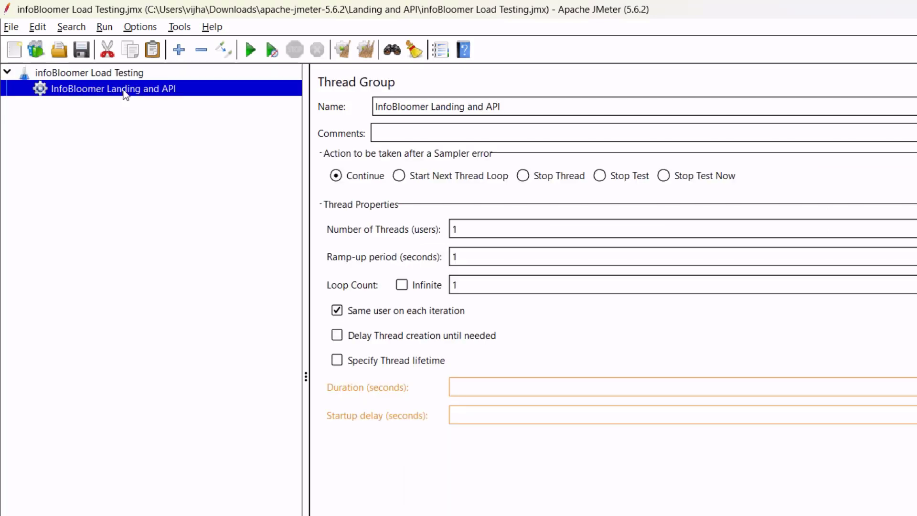
pyautogui.click(90, 74)
# Add an HTTP Request sampler to the InfoBloomer Landing and API thread group.
pyautogui.click(135, 92)
pyautogui.rightClick(211, 91)
pyautogui.moveTo(413, 102)
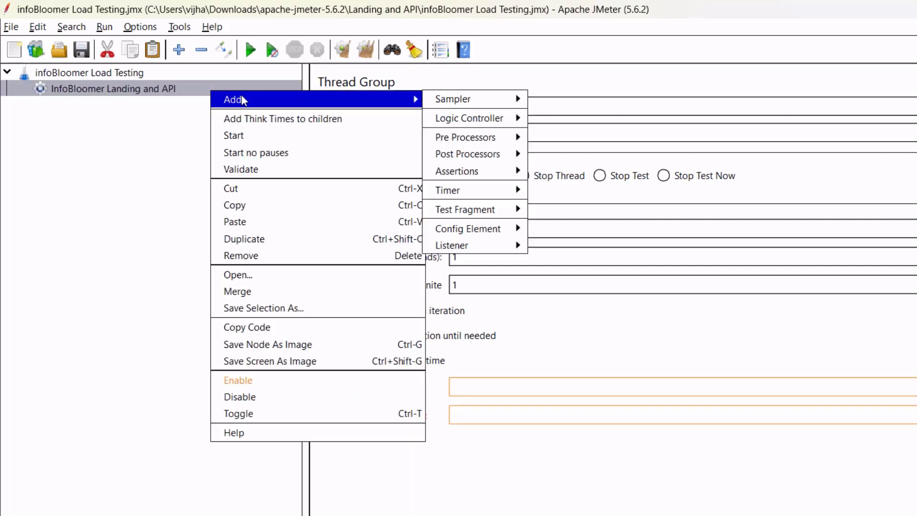
pyautogui.moveTo(509, 107)
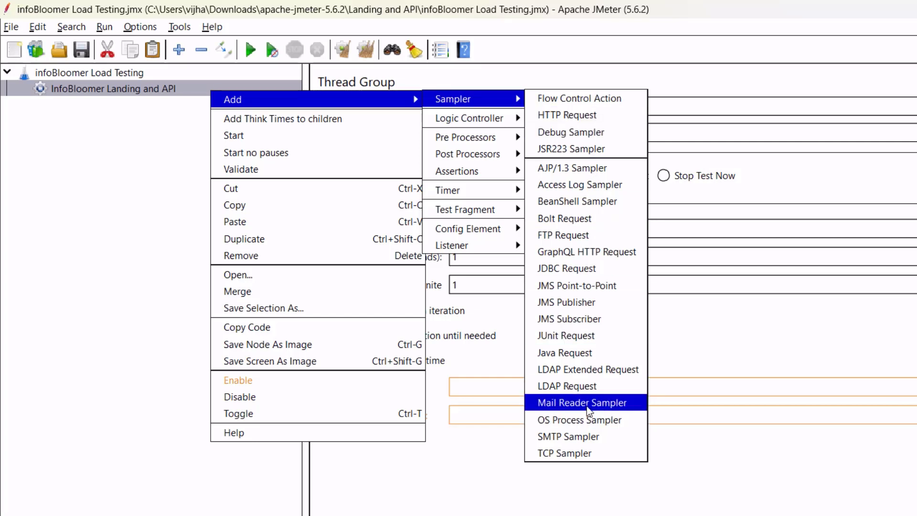
pyautogui.click(583, 120)
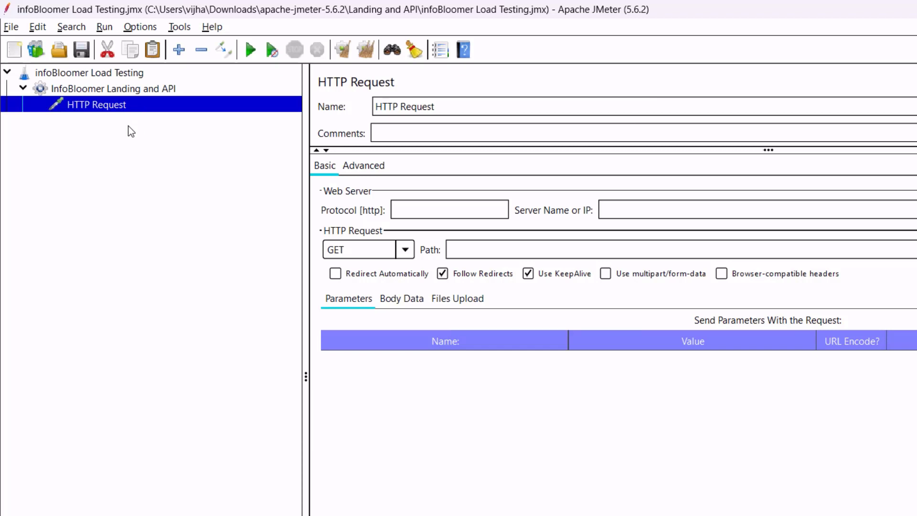
# Rename the sampler to 'infoBloomer Landing Page Test'.
pyautogui.click(467, 109)
pyautogui.moveTo(491, 109); pyautogui.dragTo(381, 107)
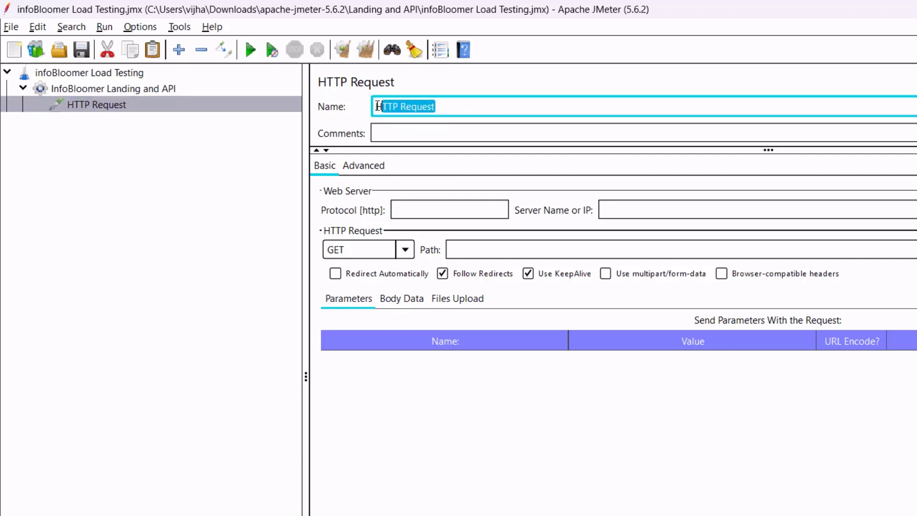
pyautogui.click(446, 109)
pyautogui.moveTo(464, 108); pyautogui.dragTo(354, 112)
pyautogui.write('infoBloomer Landing Page Test')
pyautogui.click(417, 135)
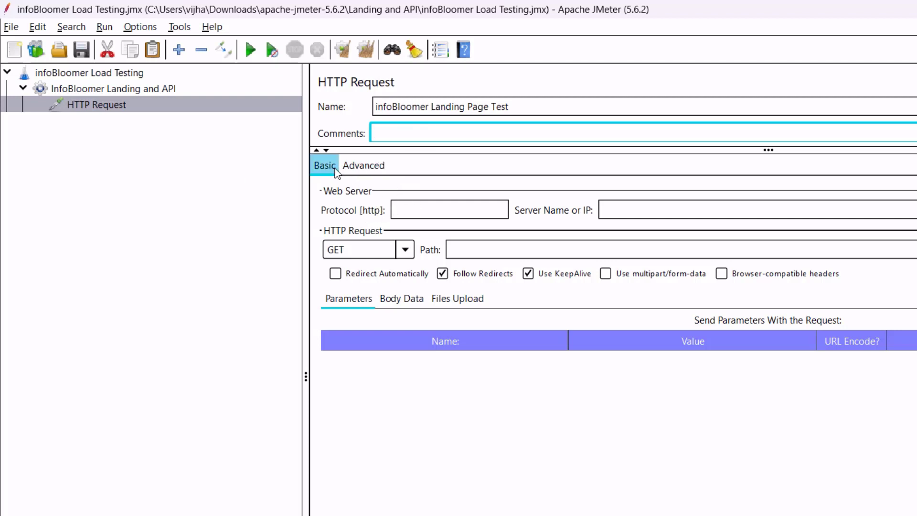
pyautogui.click(361, 168)
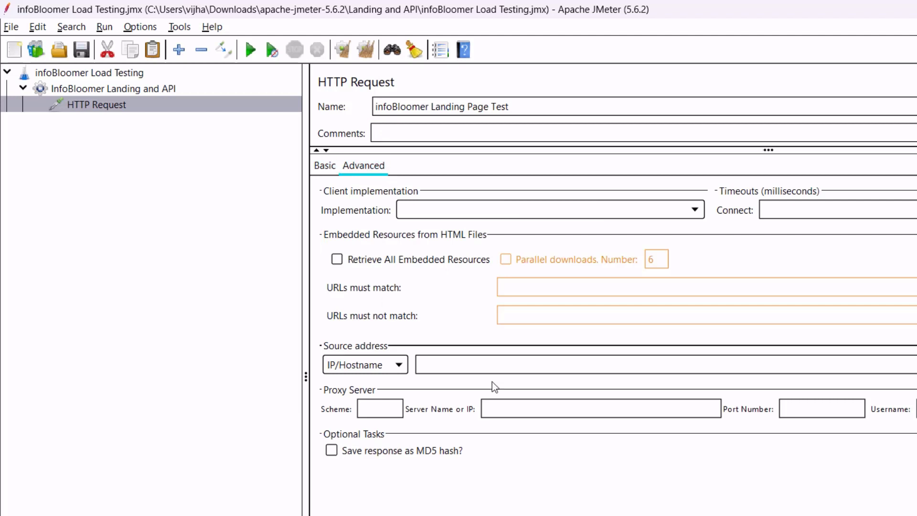
pyautogui.click(333, 165)
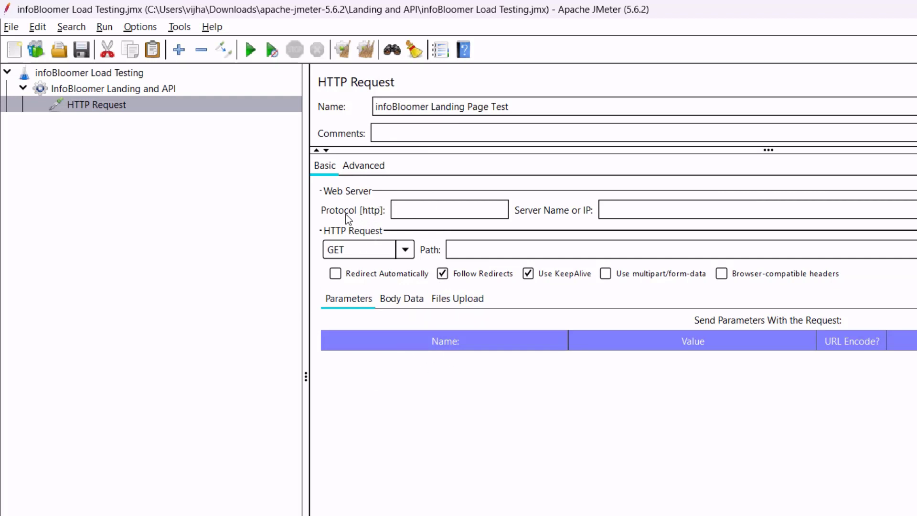
# Enter https as the protocol and infobloomer.com as the server name.
pyautogui.click(426, 213)
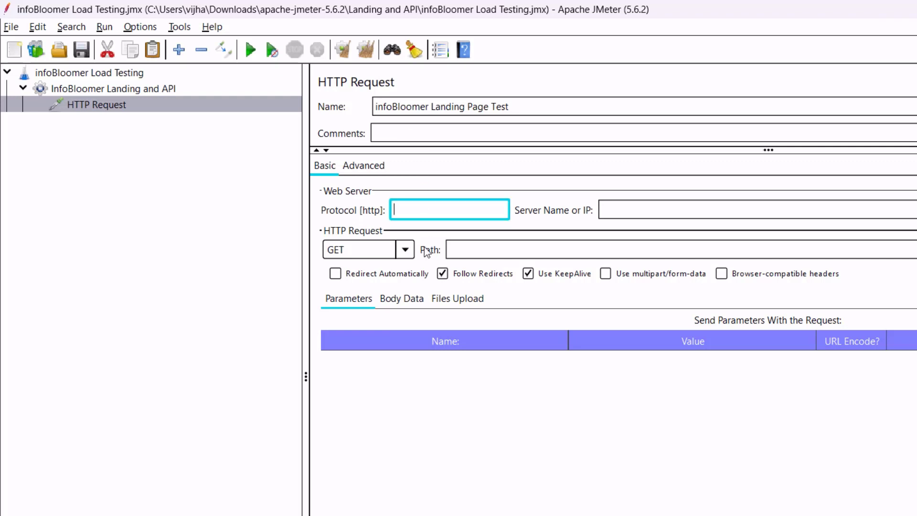
pyautogui.write('https')
pyautogui.moveTo(438, 214); pyautogui.dragTo(373, 211)
pyautogui.click(433, 209)
pyautogui.doubleClick(441, 213)
pyautogui.click(444, 209)
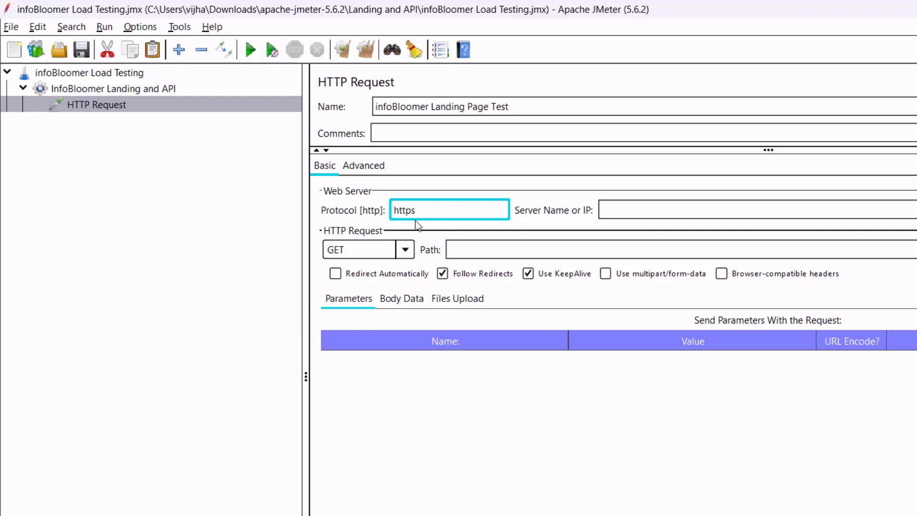
pyautogui.click(640, 214)
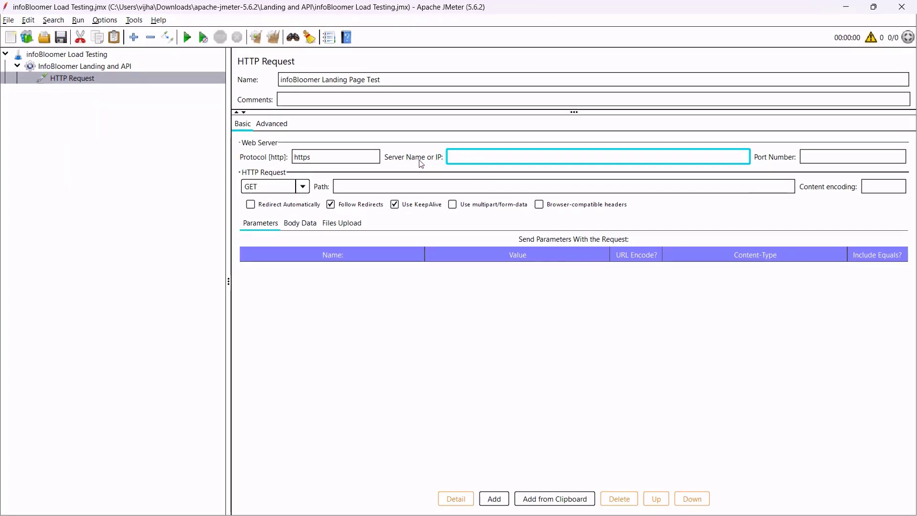
pyautogui.write('infobloomer.com')
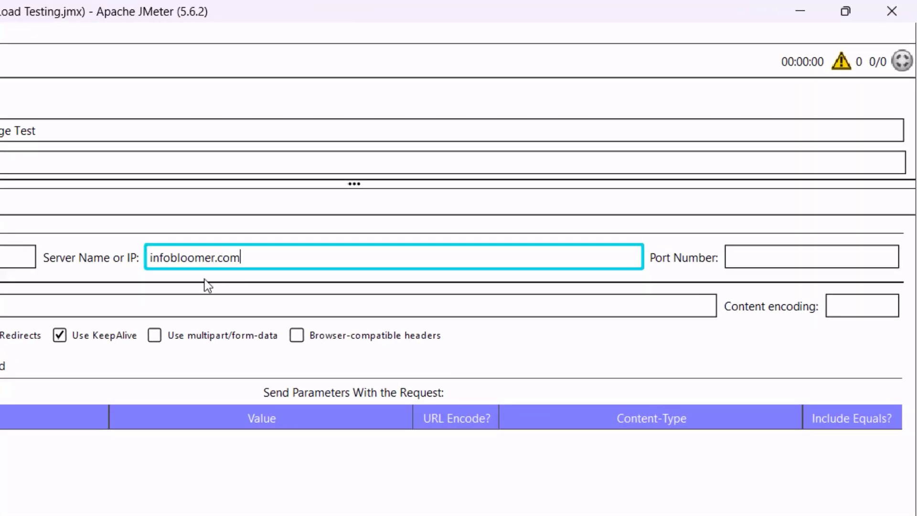
pyautogui.moveTo(283, 260); pyautogui.dragTo(136, 255)
pyautogui.click(266, 263)
pyautogui.moveTo(252, 259); pyautogui.dragTo(134, 260)
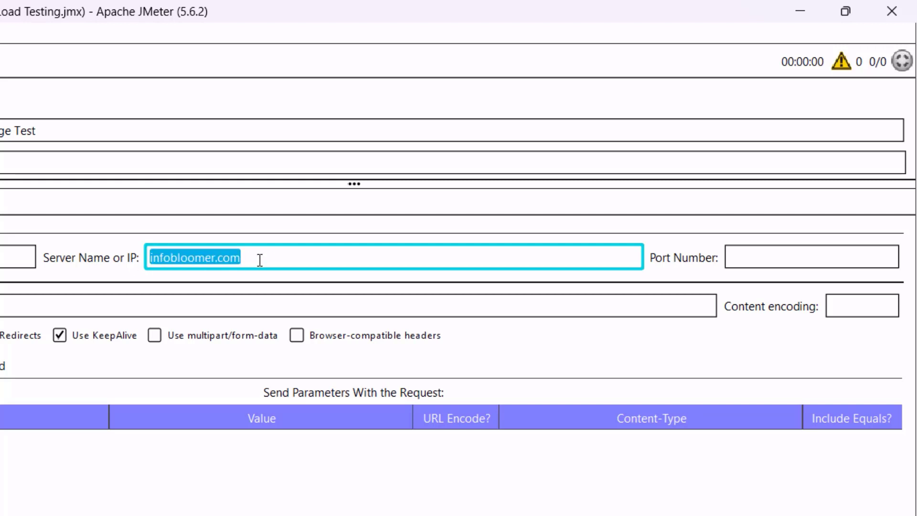
# Enter the port number and check the method list, keeping GET.
pyautogui.click(746, 258)
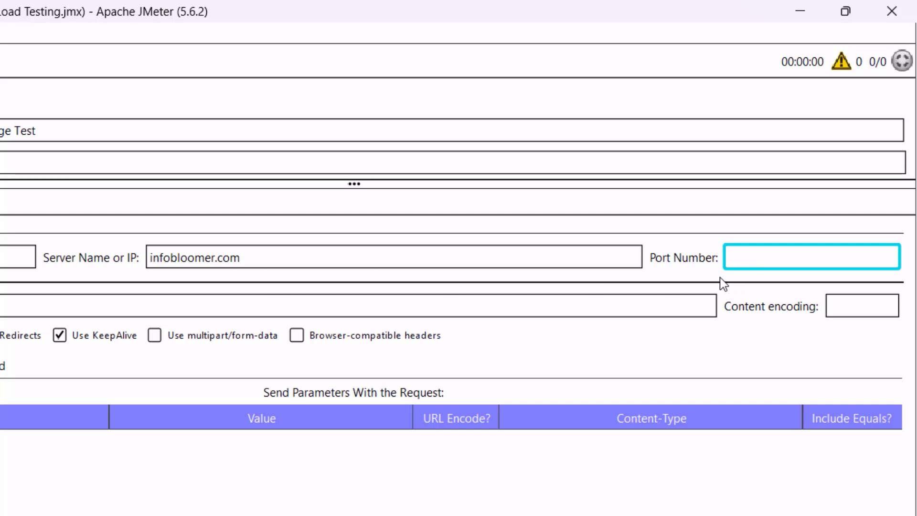
pyautogui.write('443')
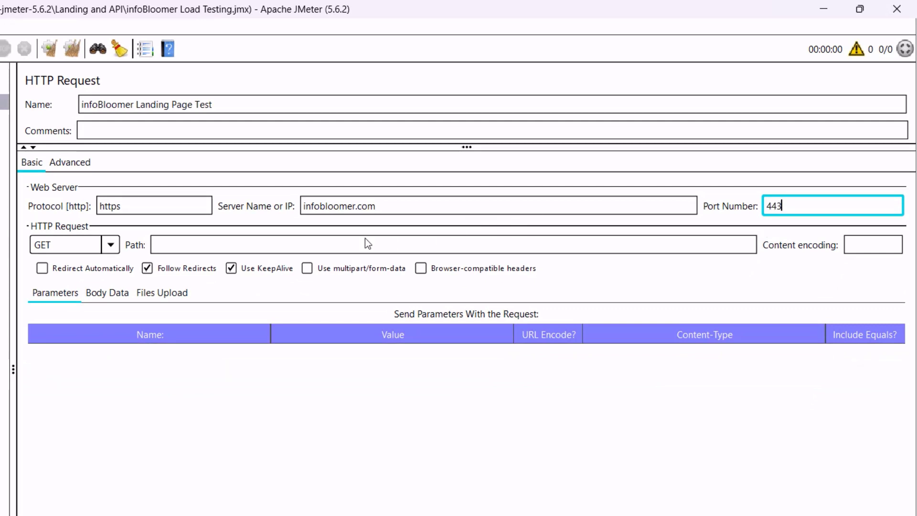
pyautogui.click(114, 245)
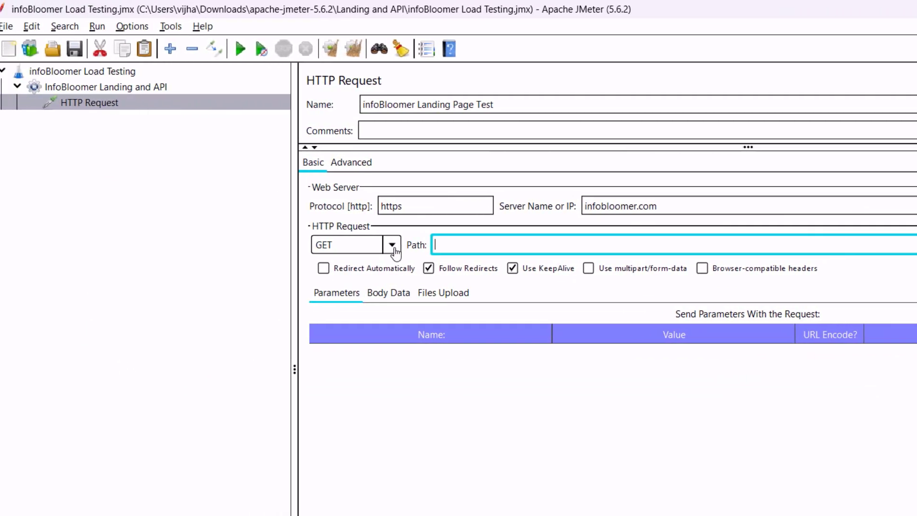
pyautogui.click(168, 245)
pyautogui.click(236, 202)
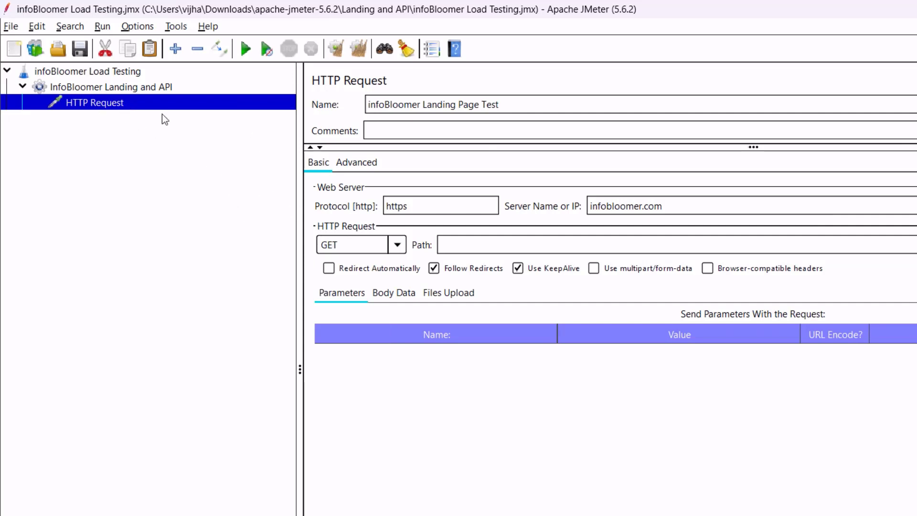
pyautogui.click(397, 246)
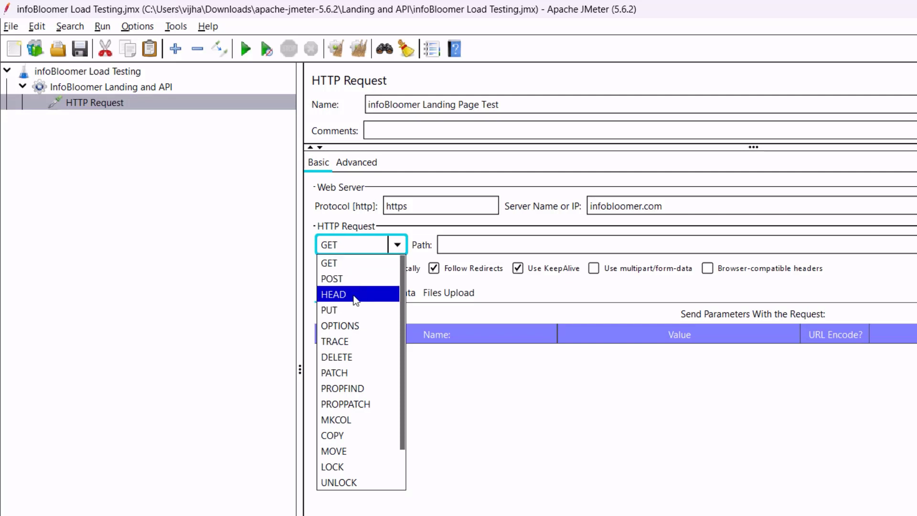
pyautogui.scroll(-1, 350, 446)
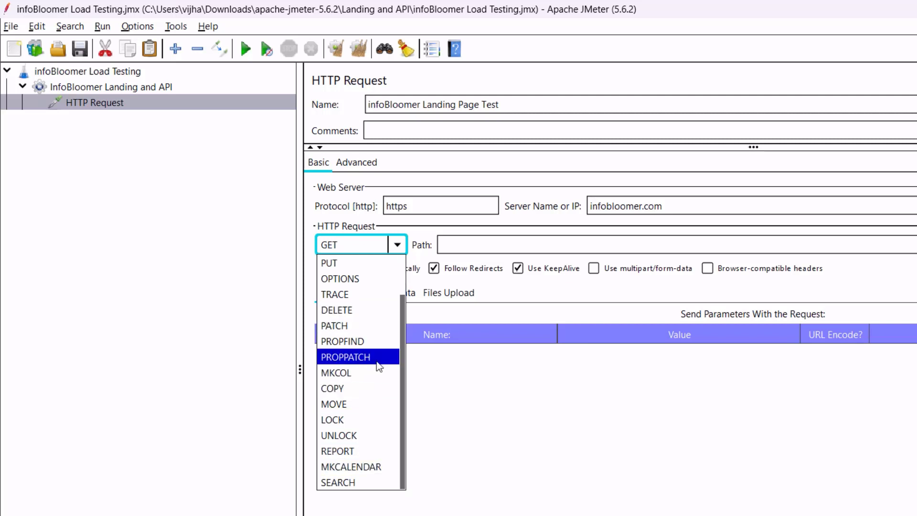
pyautogui.scroll(1, 379, 367)
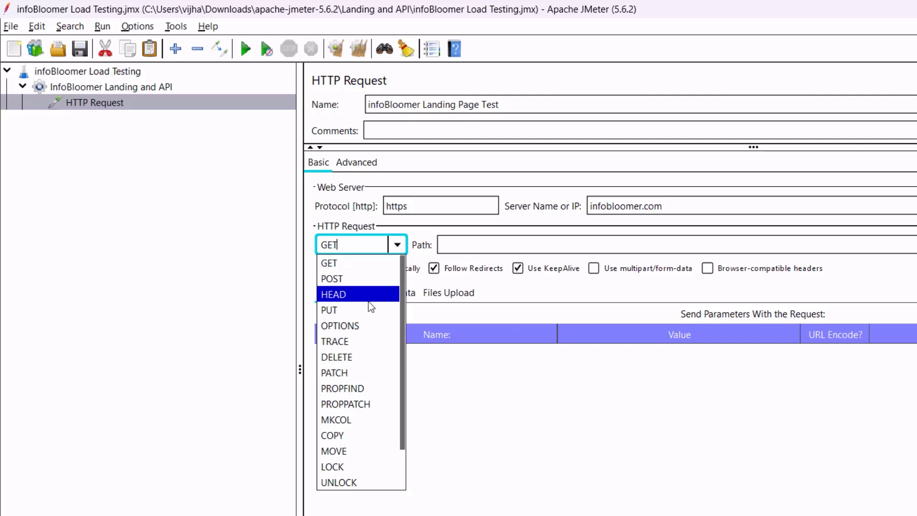
pyautogui.press('Escape')
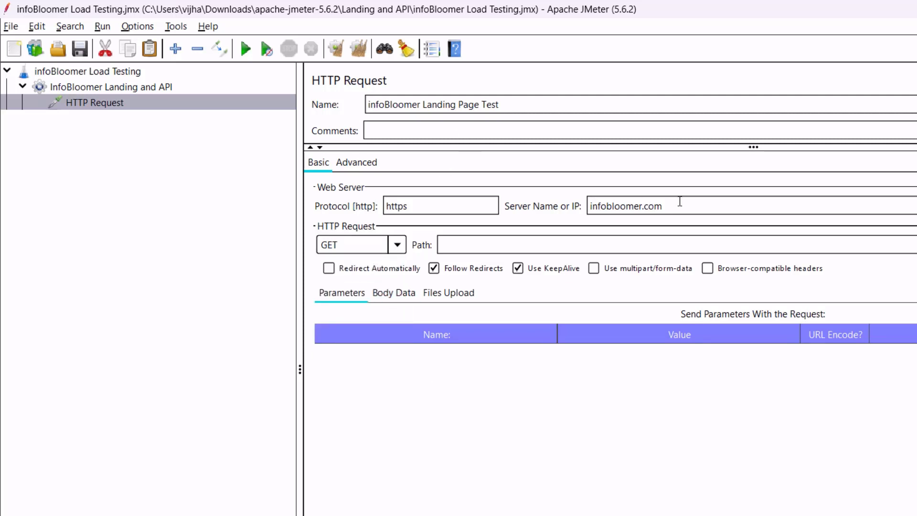
pyautogui.moveTo(686, 209); pyautogui.dragTo(580, 204)
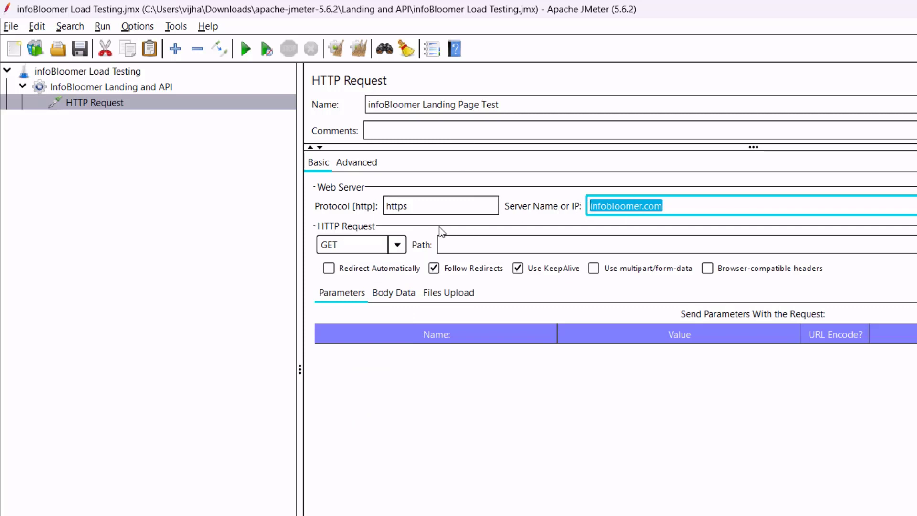
pyautogui.click(471, 245)
# Compare the server name with Chrome's address bar, examining the course page's /course/2/ URL.
pyautogui.click(679, 210)
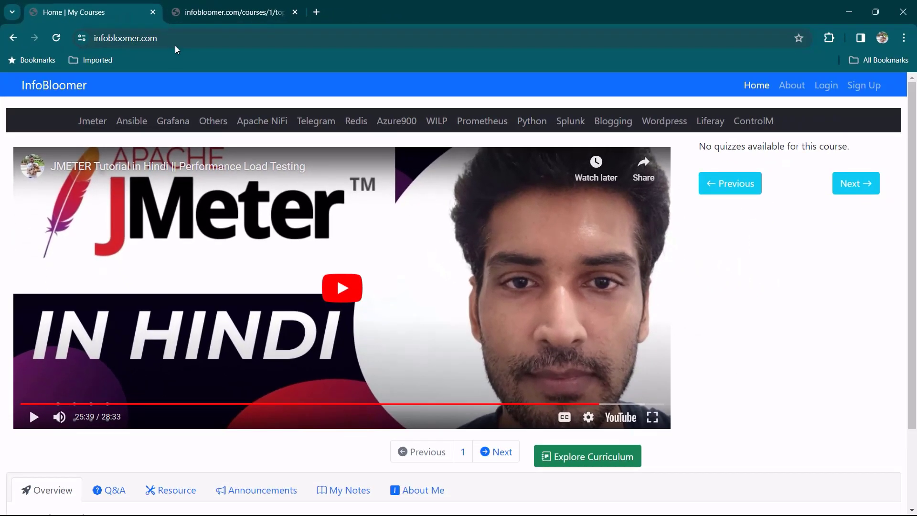
pyautogui.click(175, 45)
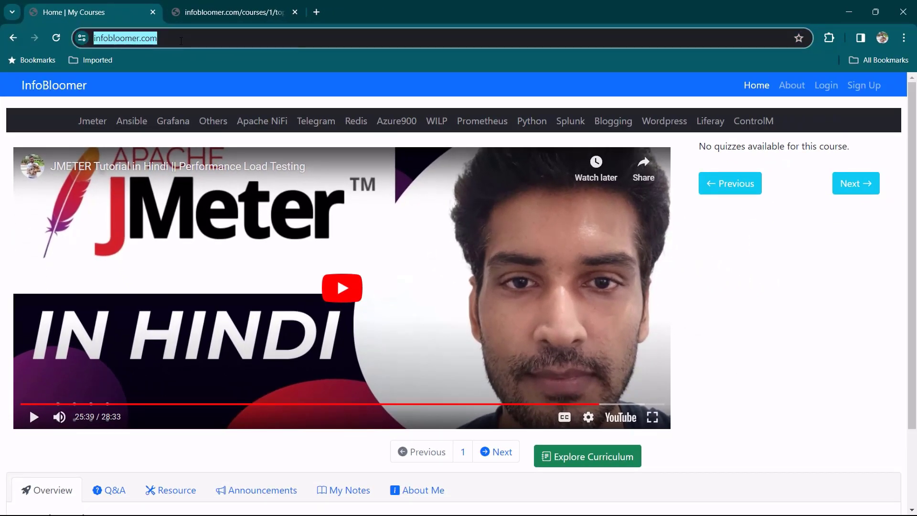
pyautogui.click(233, 42)
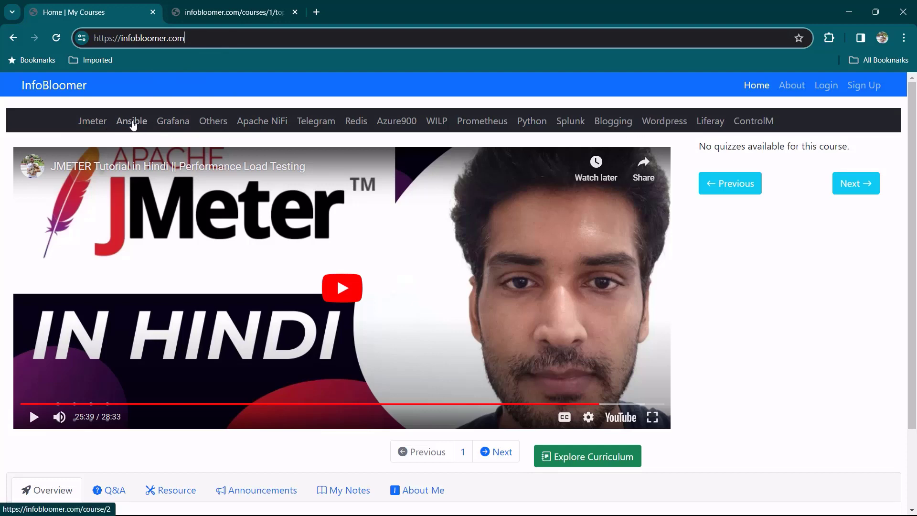
pyautogui.click(133, 123)
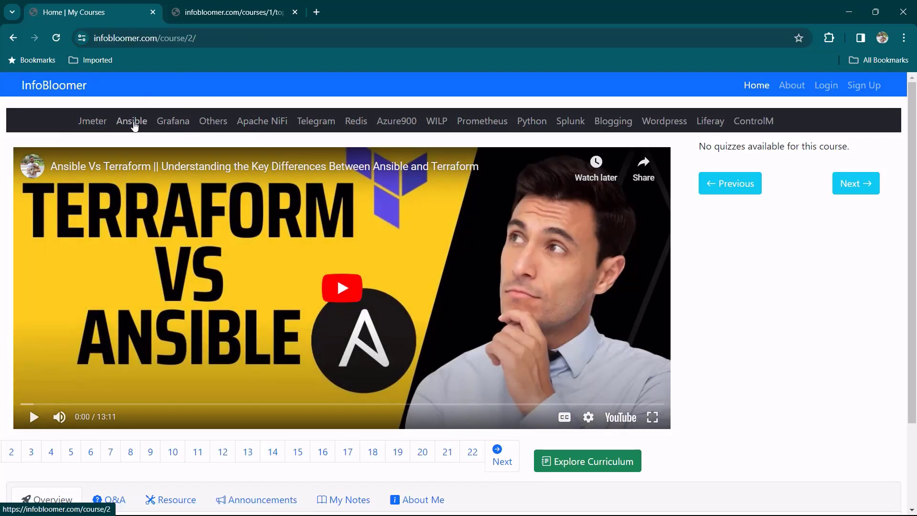
pyautogui.click(219, 41)
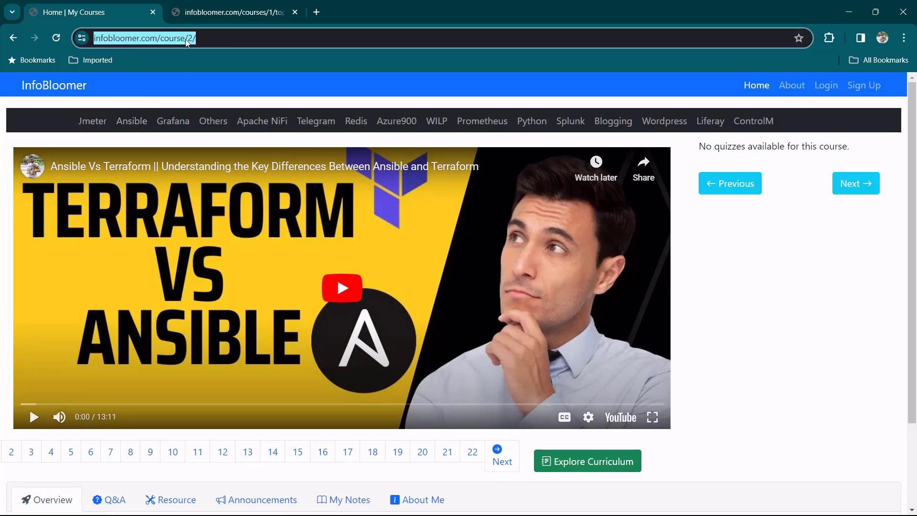
pyautogui.click(218, 41)
pyautogui.moveTo(185, 37); pyautogui.dragTo(202, 54)
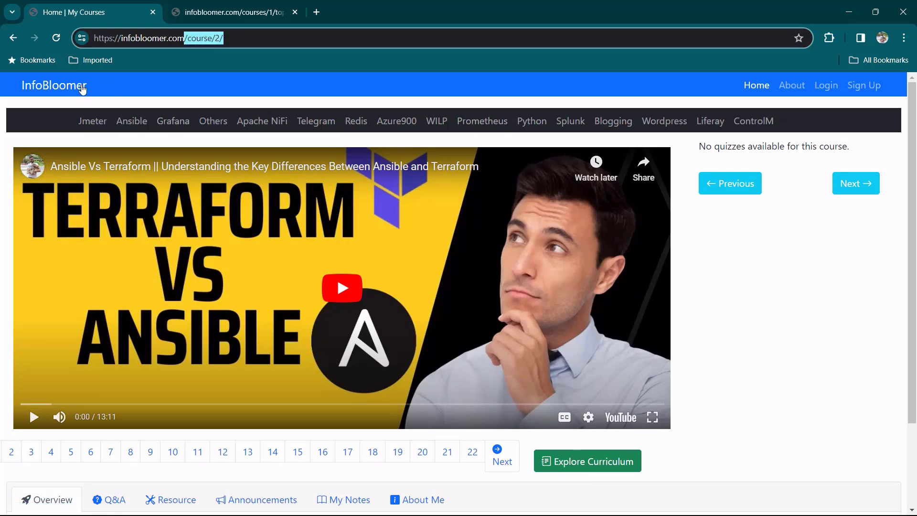
# Go to the InfoBloomer home page via the logo and scroll through it.
pyautogui.click(58, 87)
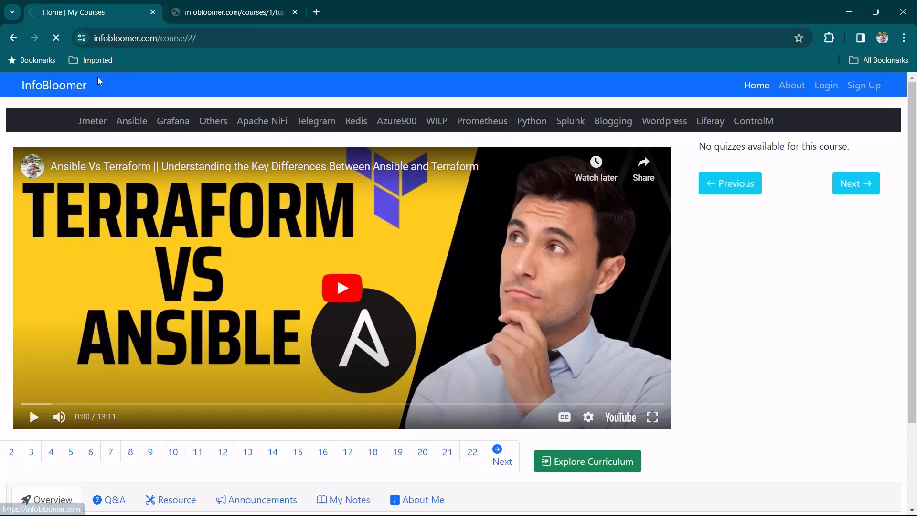
pyautogui.scroll(-2, 14, 352)
pyautogui.scroll(2, 10, 335)
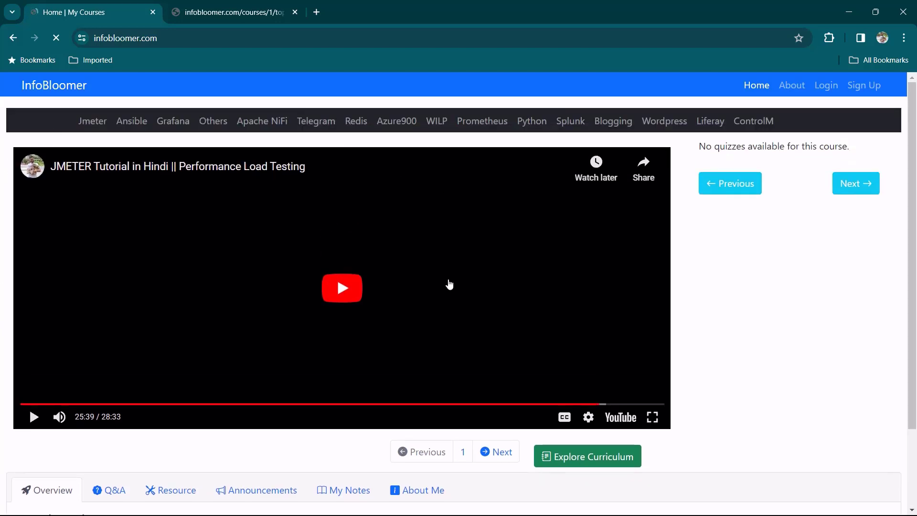
pyautogui.scroll(-1, 126, 333)
pyautogui.scroll(-1, 80, 256)
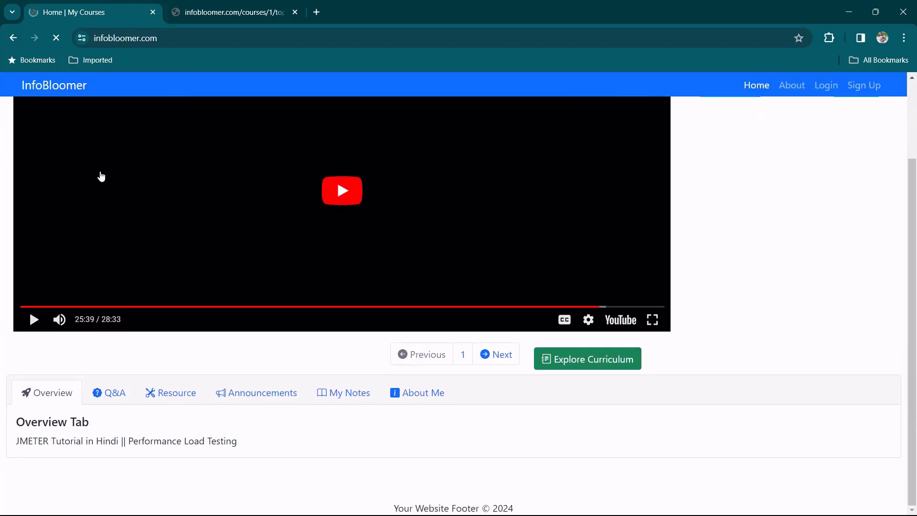
pyautogui.scroll(1, 206, 431)
pyautogui.scroll(2, 206, 432)
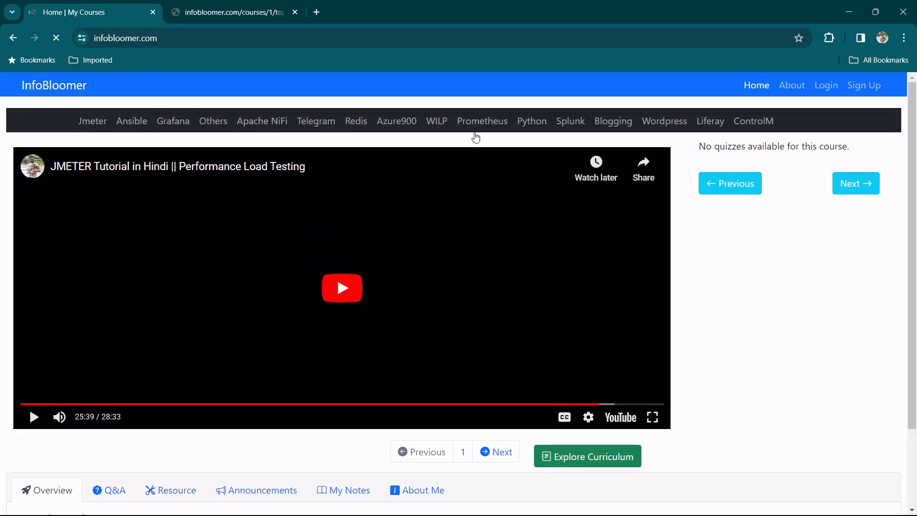
pyautogui.scroll(-2, 242, 284)
pyautogui.scroll(2, 144, 285)
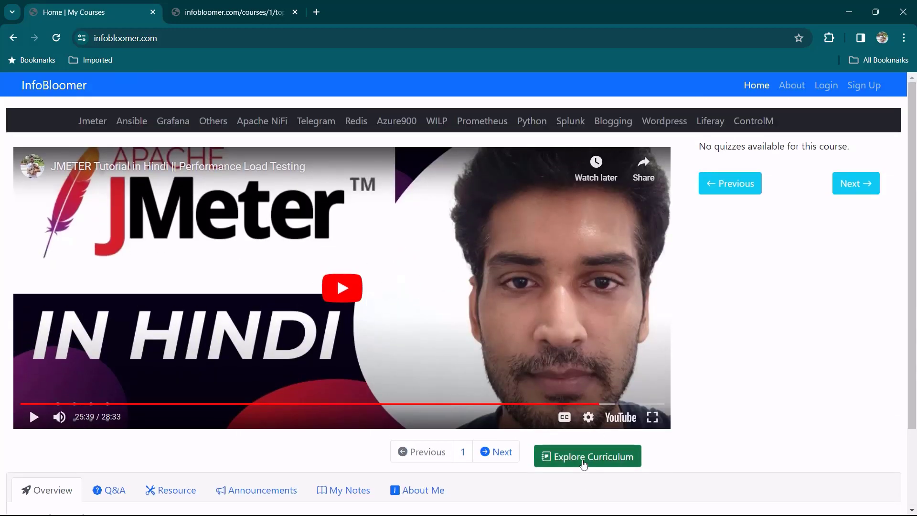
pyautogui.click(582, 459)
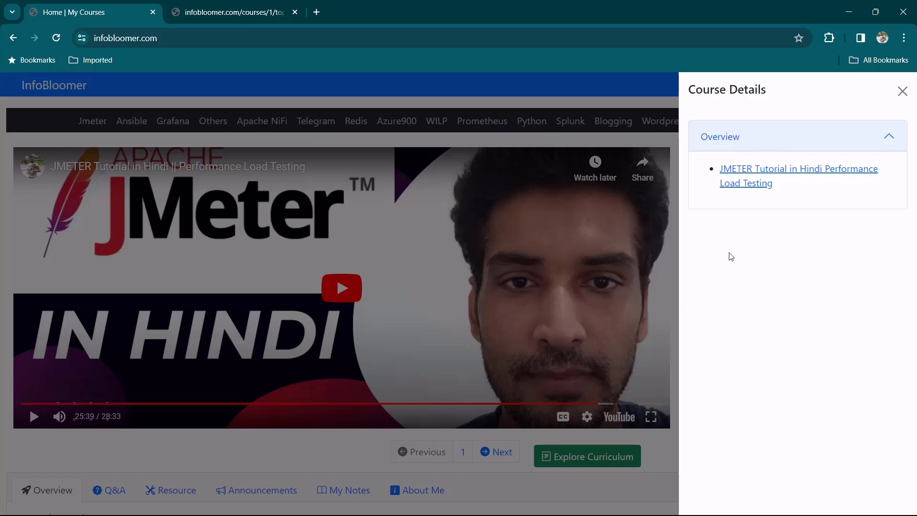
pyautogui.click(325, 453)
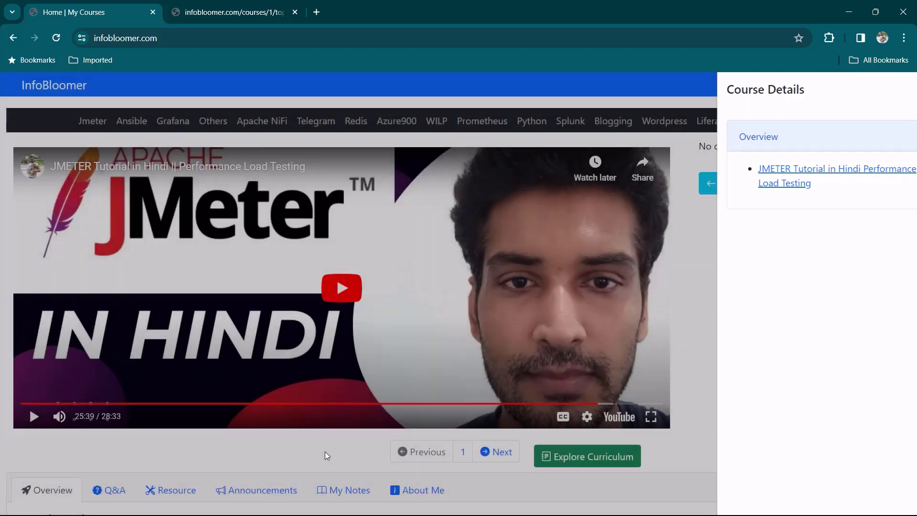
pyautogui.scroll(-2, 334, 446)
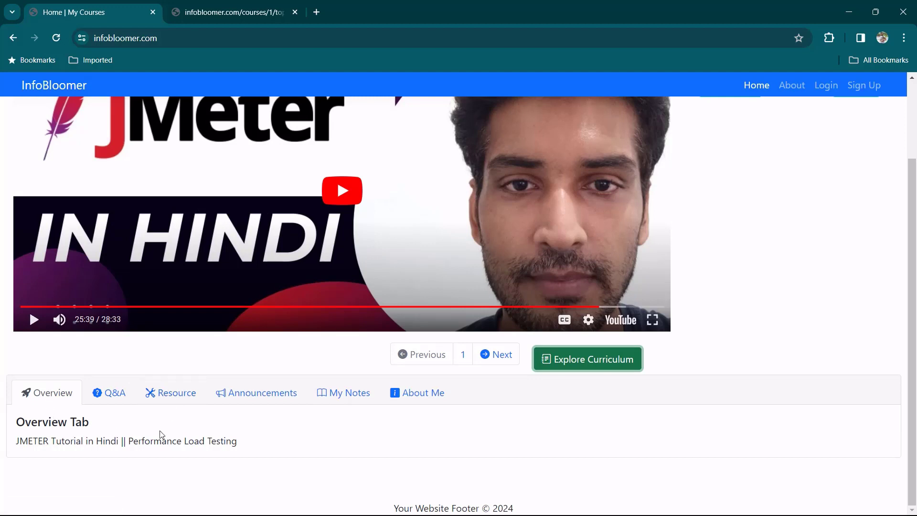
pyautogui.click(175, 402)
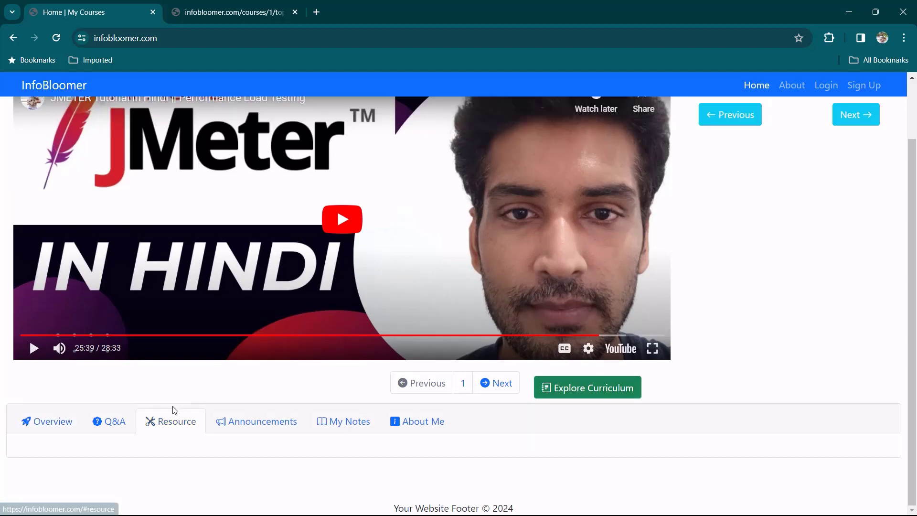
pyautogui.click(118, 423)
pyautogui.scroll(-3, 182, 379)
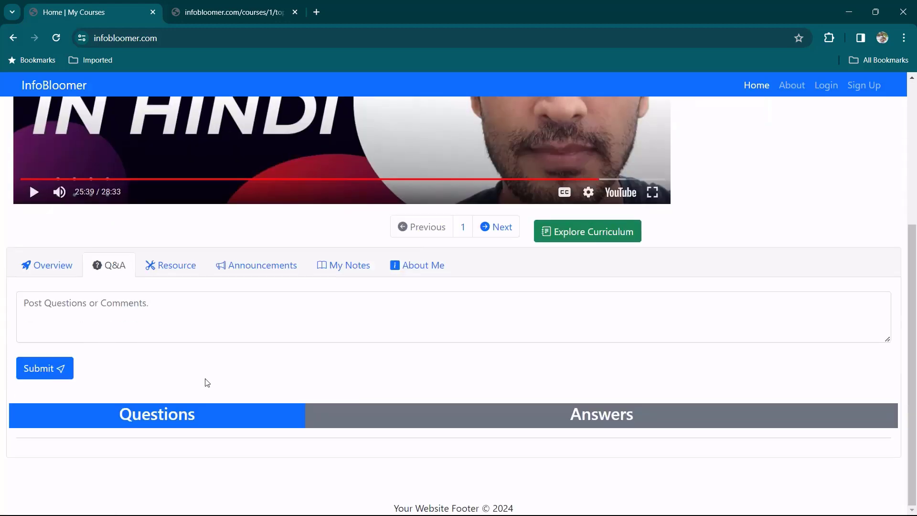
pyautogui.click(118, 317)
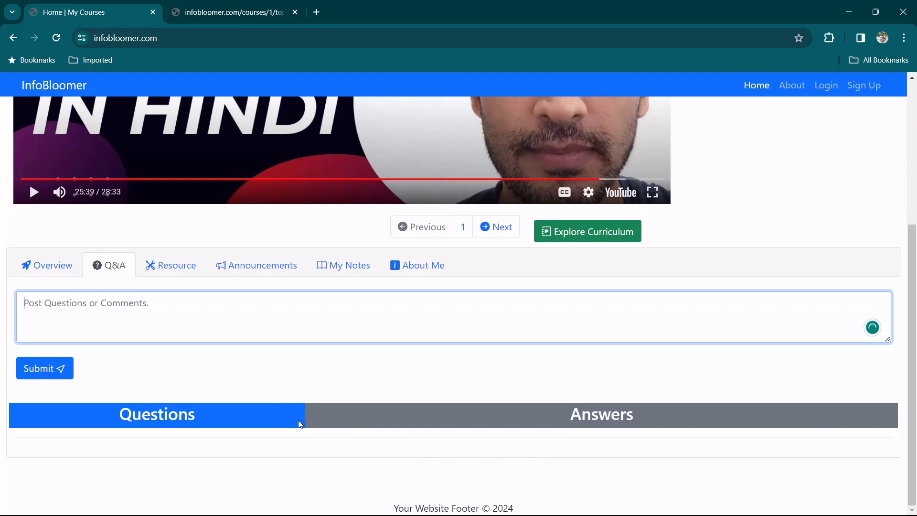
pyautogui.scroll(2, 340, 396)
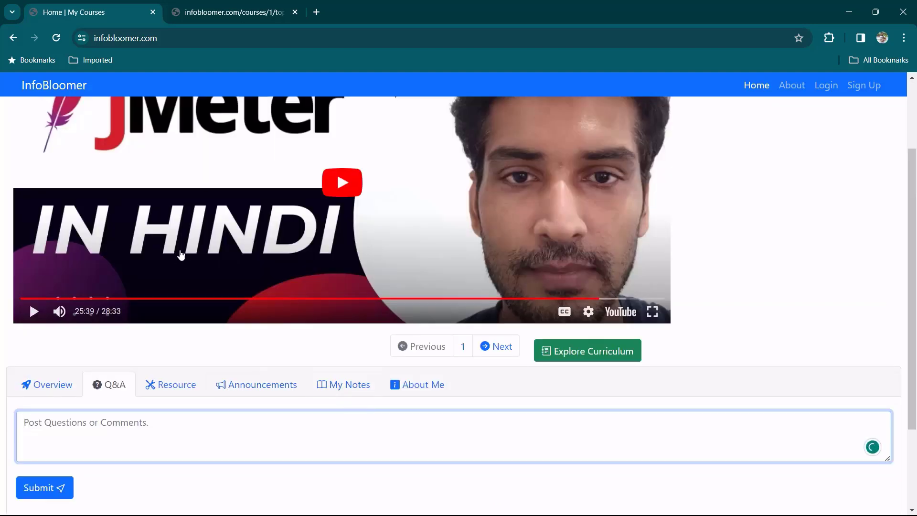
pyautogui.scroll(2, 286, 258)
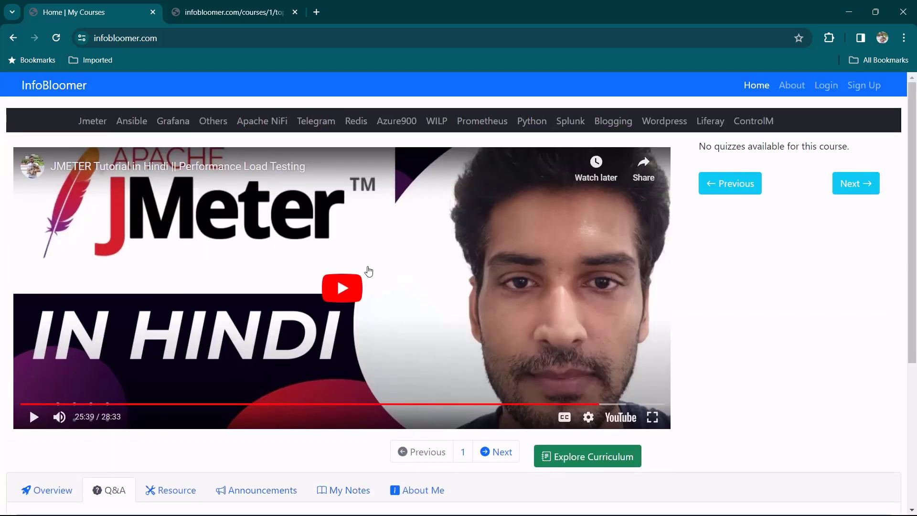
pyautogui.scroll(-3, 352, 282)
pyautogui.click(348, 316)
pyautogui.scroll(-2, 159, 259)
pyautogui.moveTo(104, 259); pyautogui.dragTo(34, 262)
pyautogui.click(64, 400)
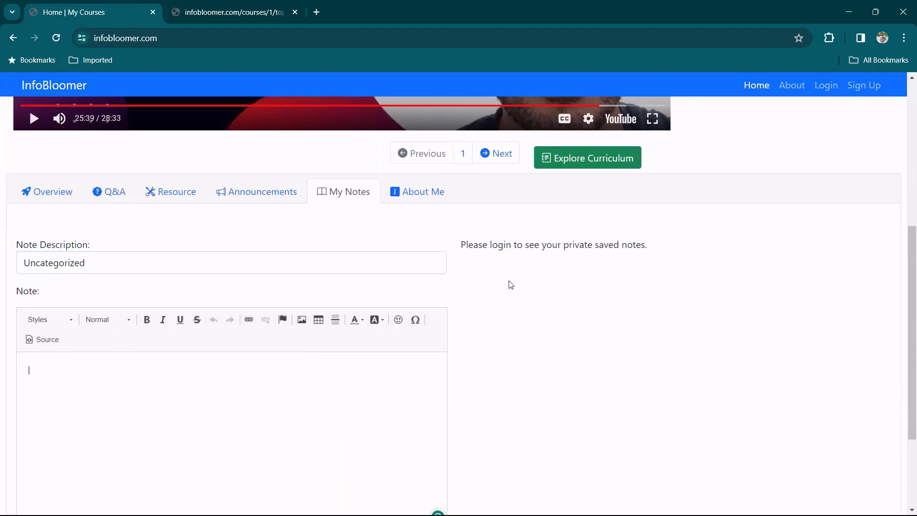
pyautogui.moveTo(462, 246); pyautogui.dragTo(632, 358)
pyautogui.click(636, 361)
pyautogui.scroll(5, 187, 217)
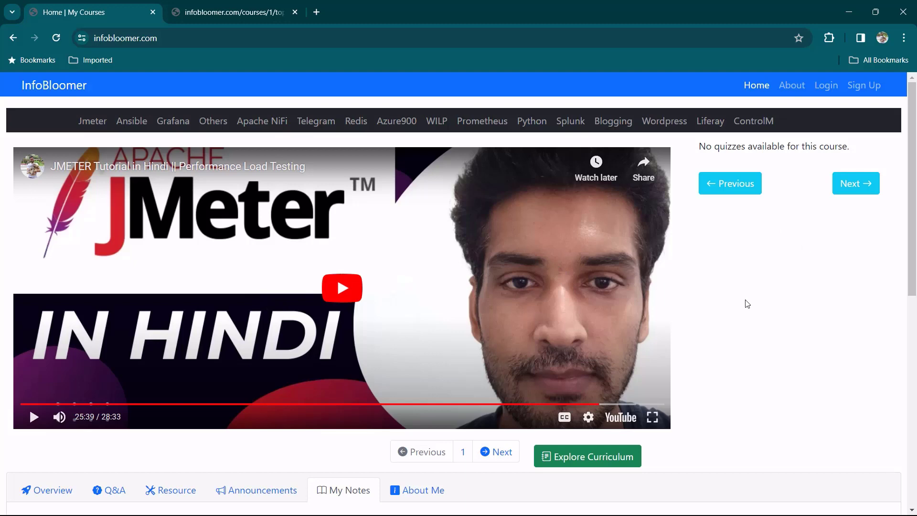
pyautogui.scroll(-5, 761, 327)
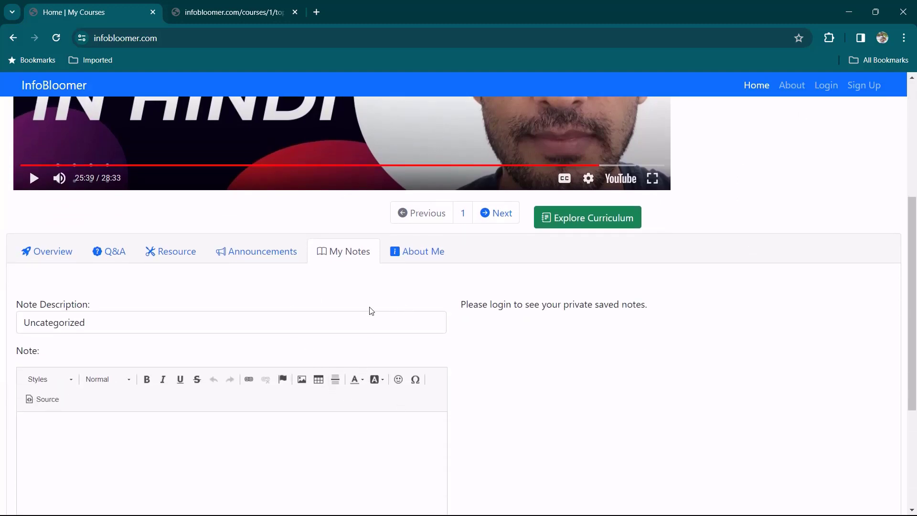
pyautogui.scroll(5, 711, 373)
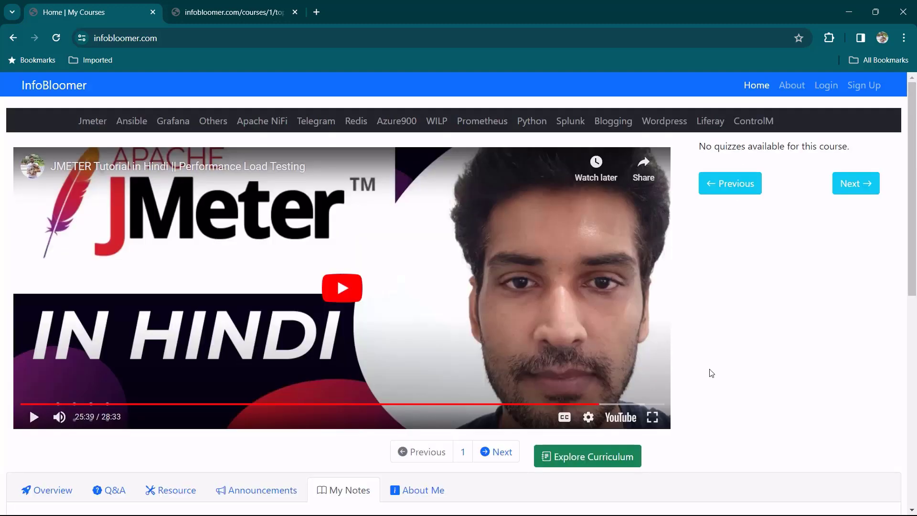
pyautogui.hotkey('alt', 'Tab')
# Set the landing-page request path to / and start the test run.
pyautogui.click(519, 160)
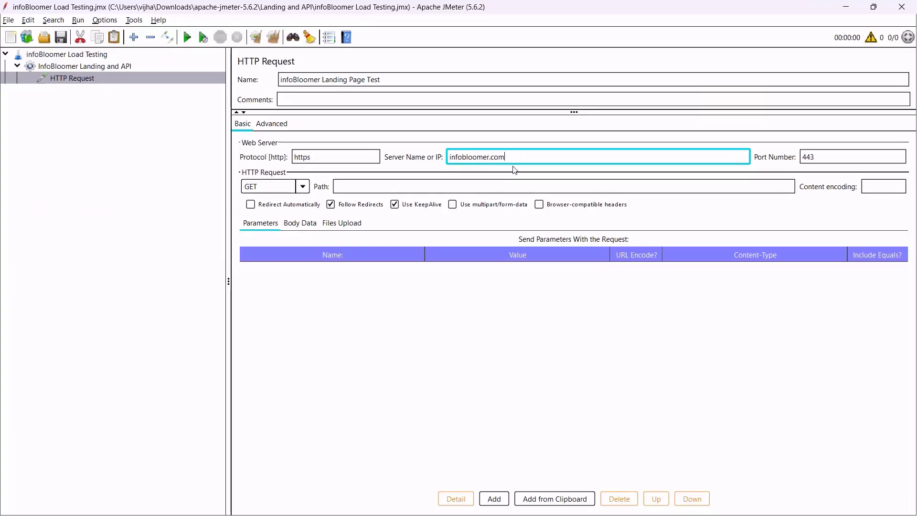
pyautogui.click(388, 188)
pyautogui.write('/')
pyautogui.click(325, 262)
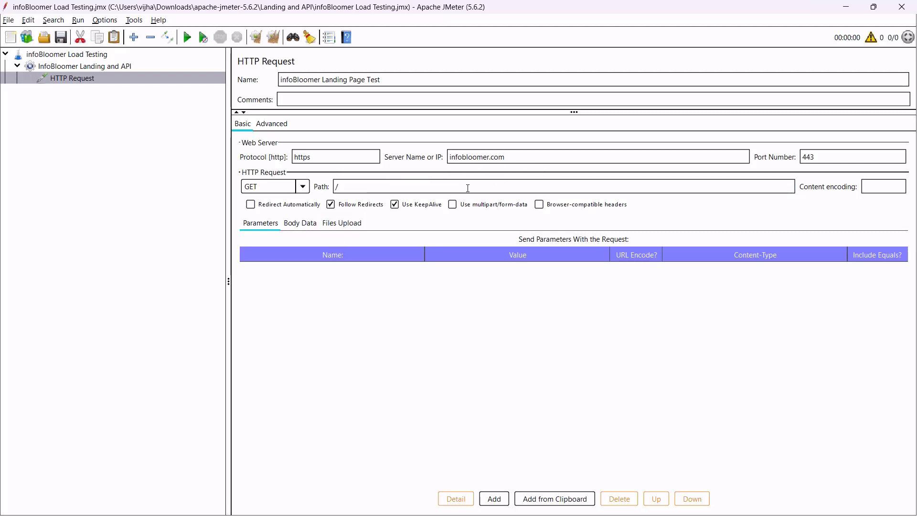
pyautogui.click(467, 188)
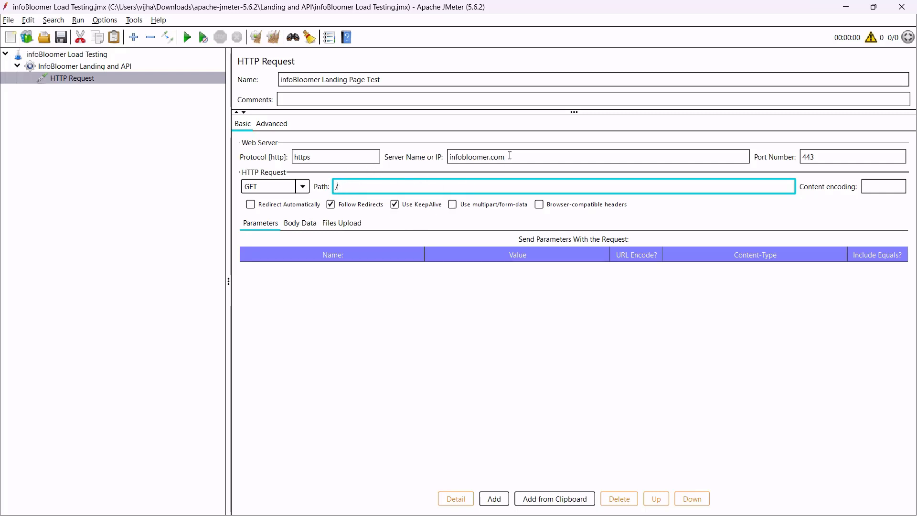
pyautogui.click(467, 223)
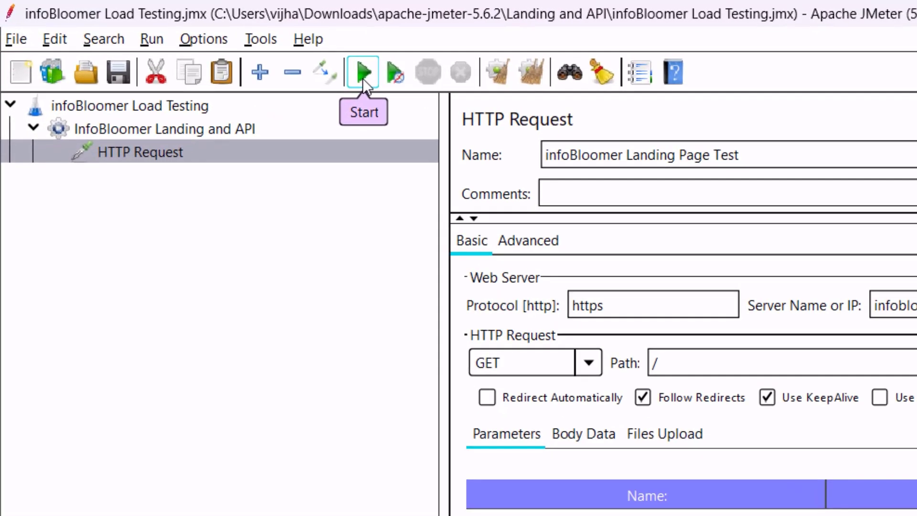
pyautogui.click(362, 78)
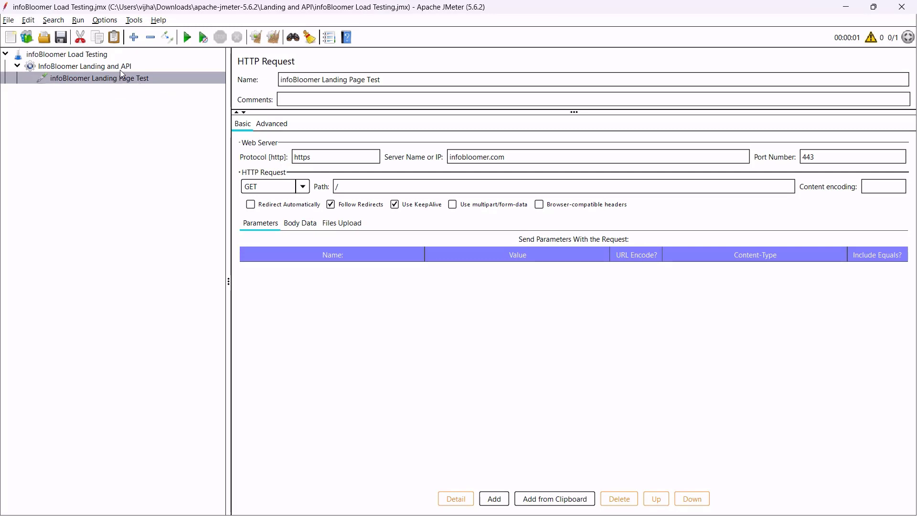
# Add View Results in Table and View Results Tree listeners to the thread group.
pyautogui.click(128, 69)
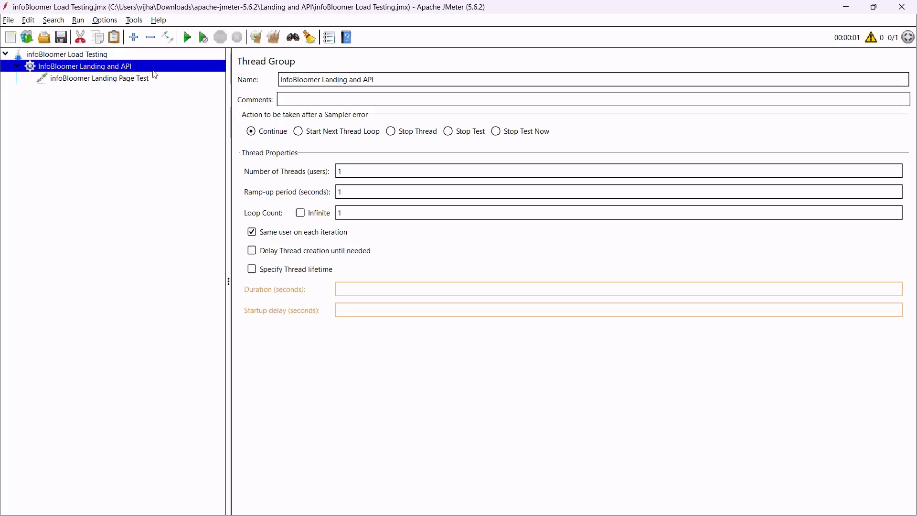
pyautogui.rightClick(136, 69)
pyautogui.moveTo(239, 74)
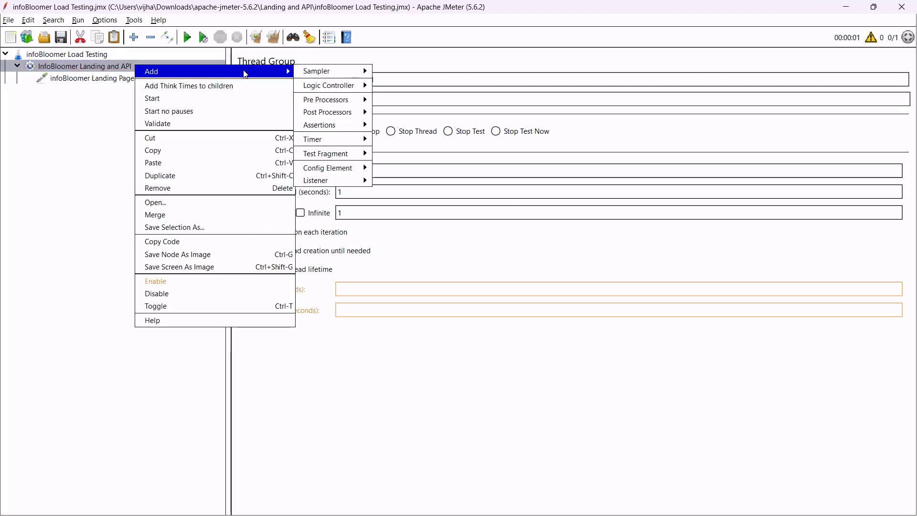
pyautogui.moveTo(350, 185)
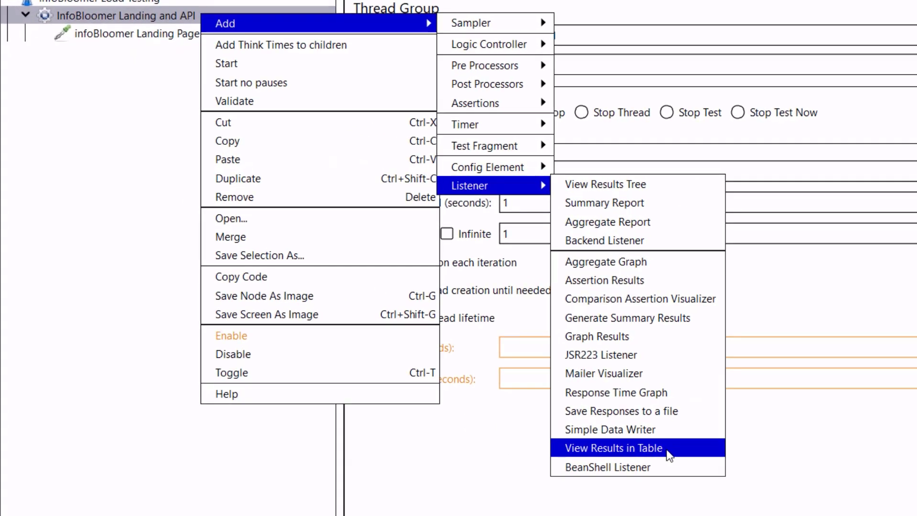
pyautogui.click(667, 451)
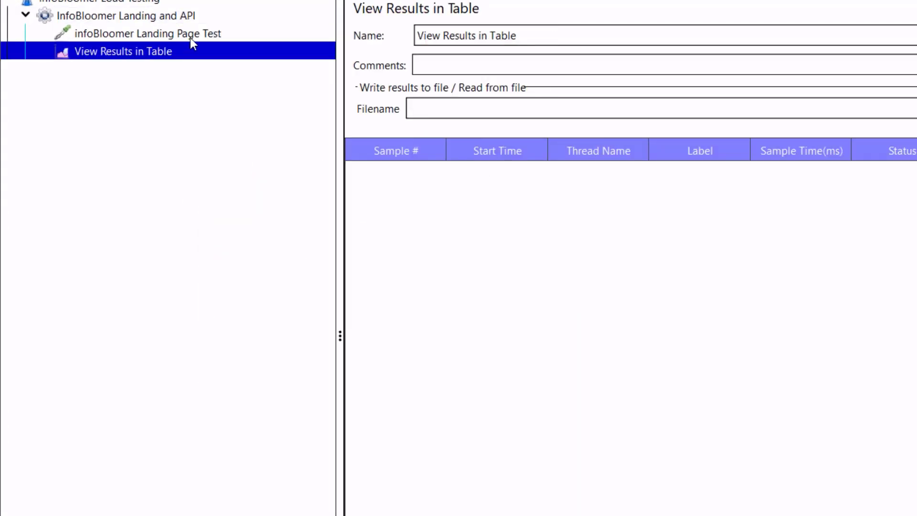
pyautogui.rightClick(194, 18)
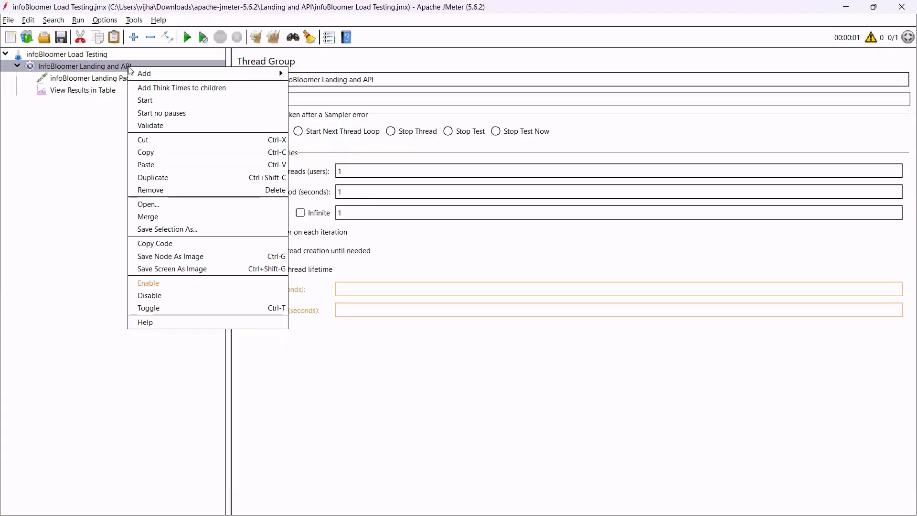
pyautogui.moveTo(226, 70)
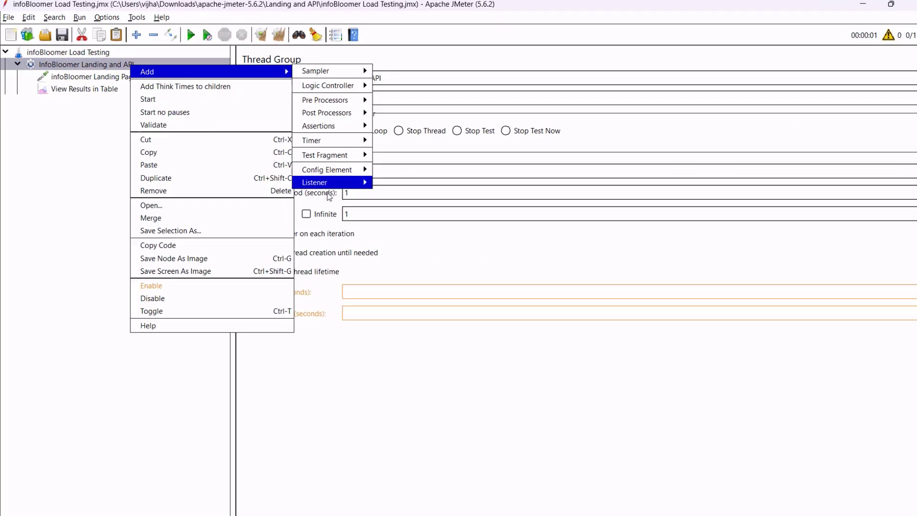
pyautogui.moveTo(334, 182)
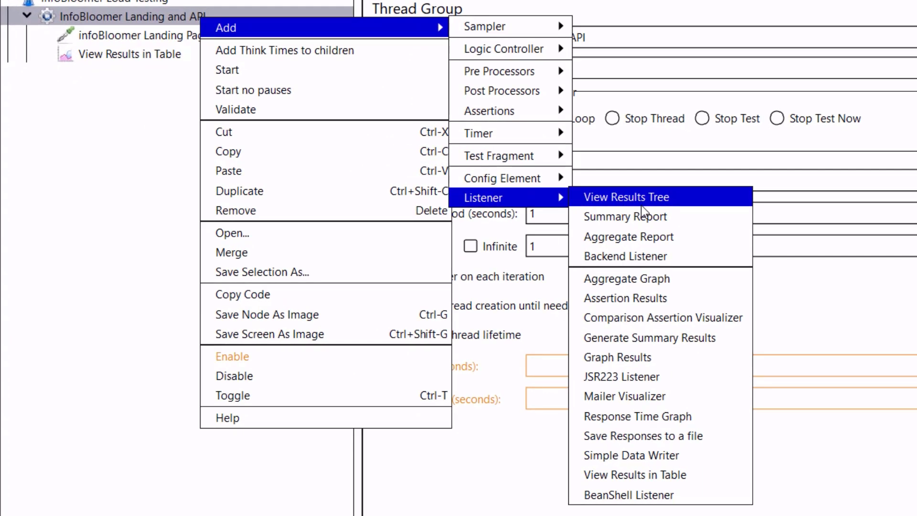
pyautogui.click(640, 200)
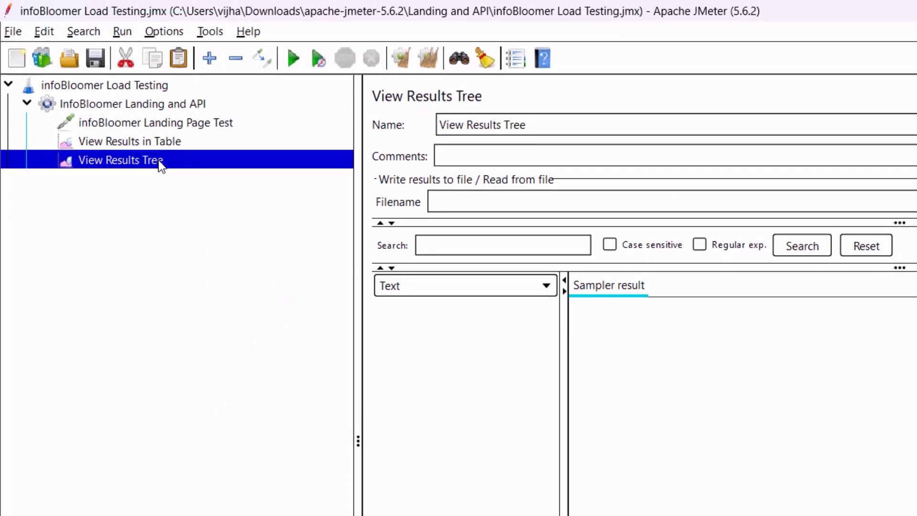
# Select the landing page request and run the test plan.
pyautogui.click(162, 140)
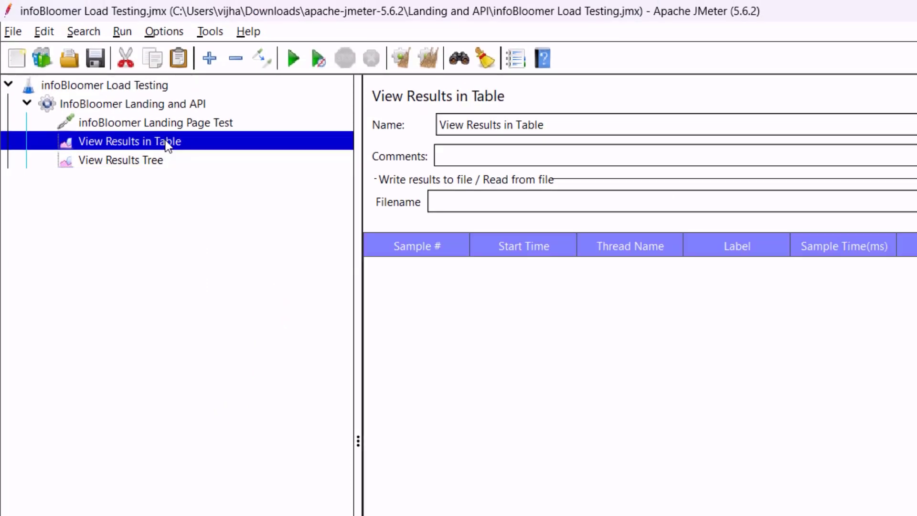
pyautogui.press('Up')
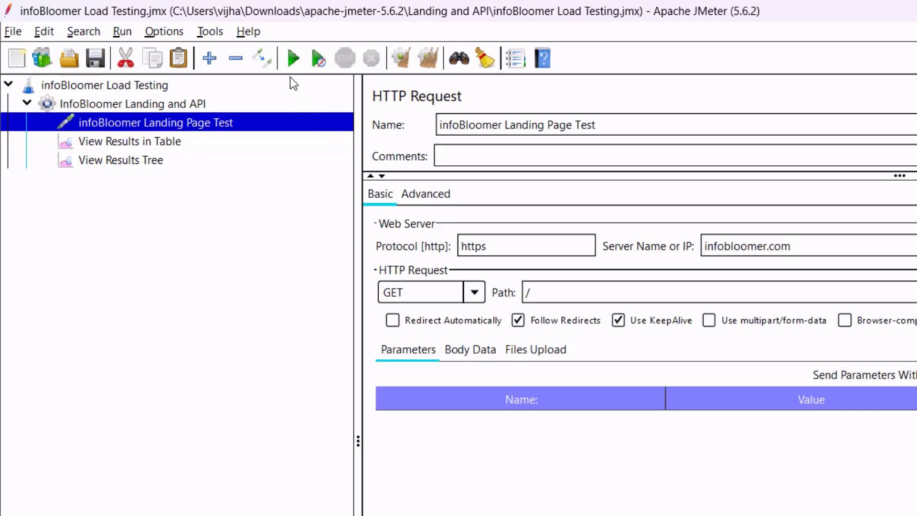
pyautogui.click(292, 58)
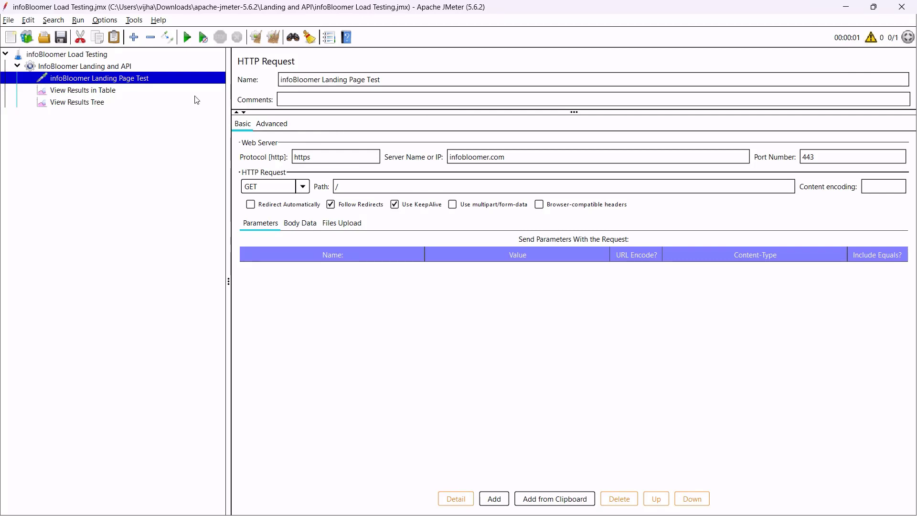
# Check the landing page sample's row in the results table: 1153 ms, 21085 bytes, 117 sent, 965 latency.
pyautogui.click(94, 91)
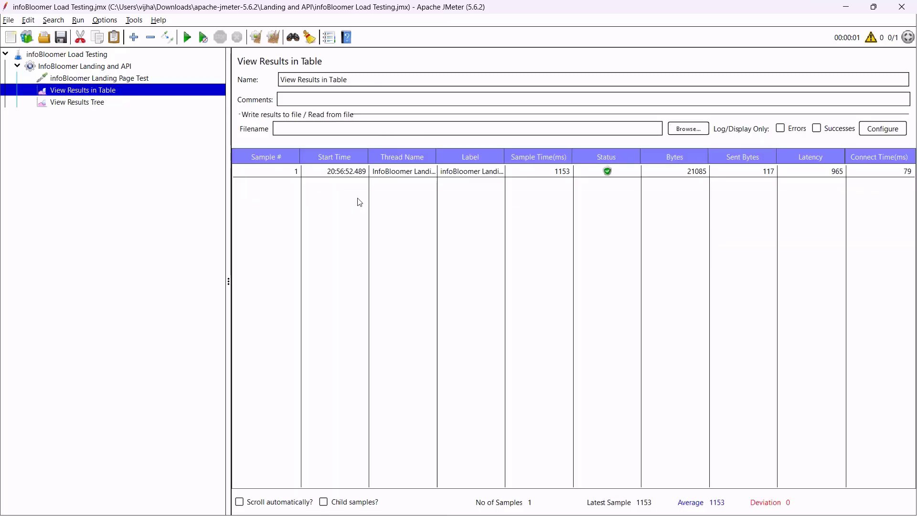
pyautogui.click(285, 174)
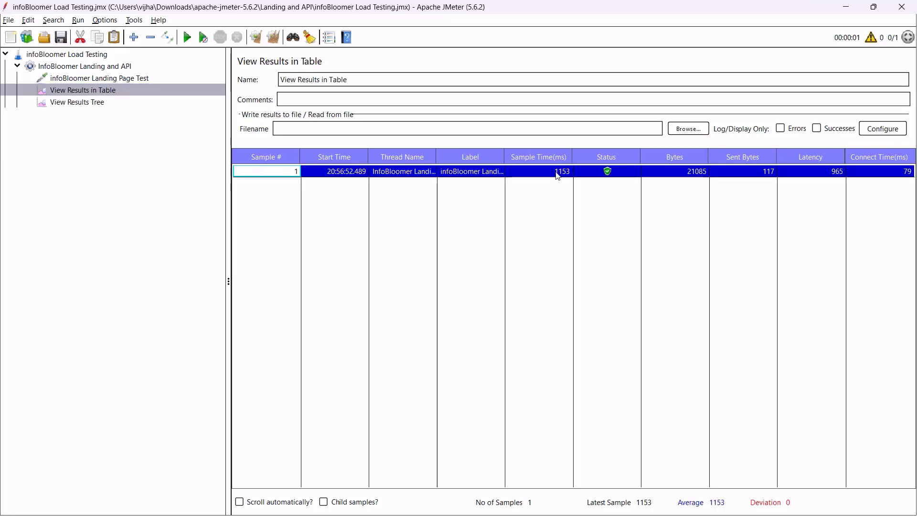
pyautogui.click(554, 174)
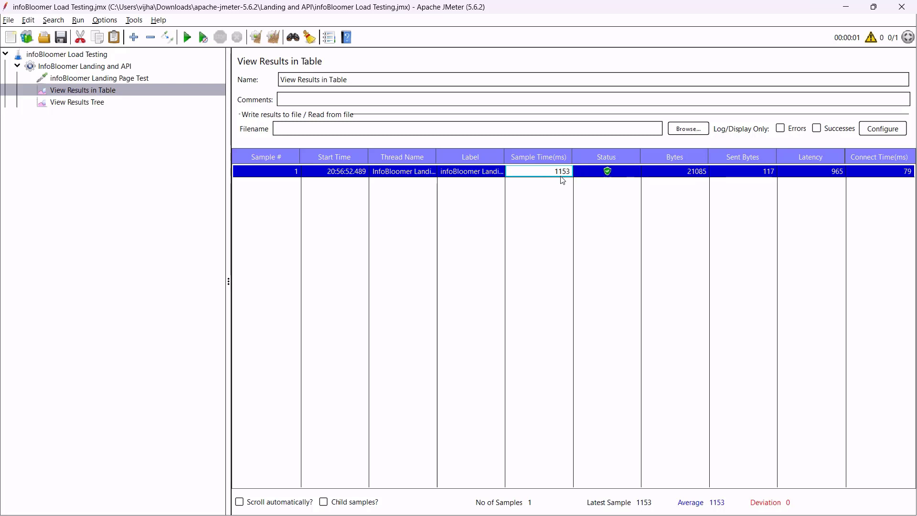
pyautogui.click(678, 174)
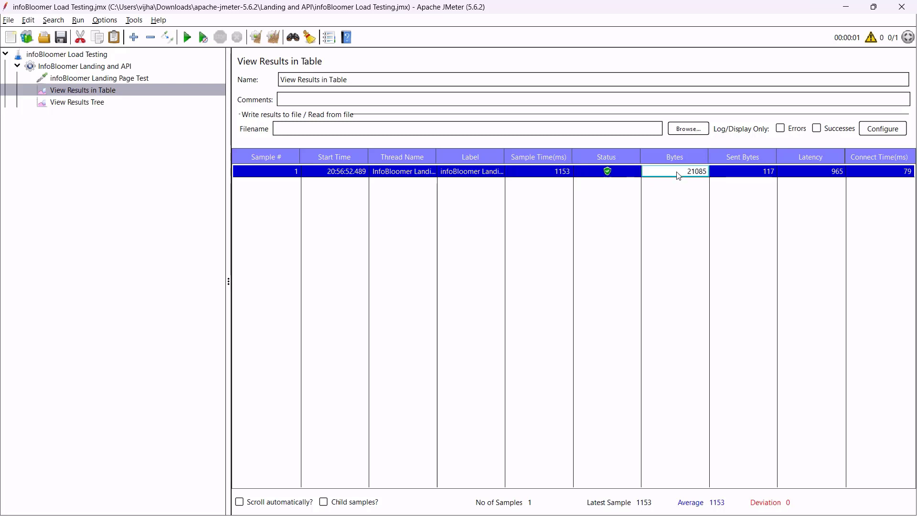
pyautogui.click(758, 178)
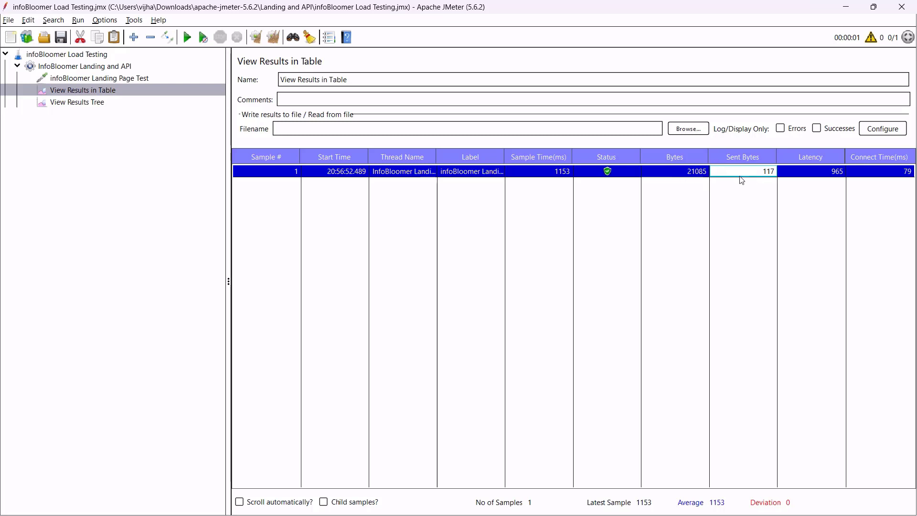
pyautogui.click(814, 177)
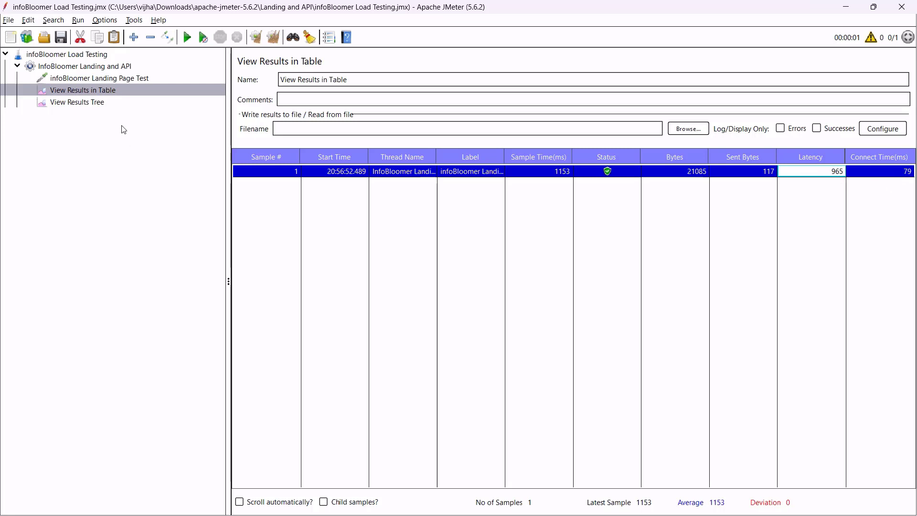
pyautogui.click(96, 108)
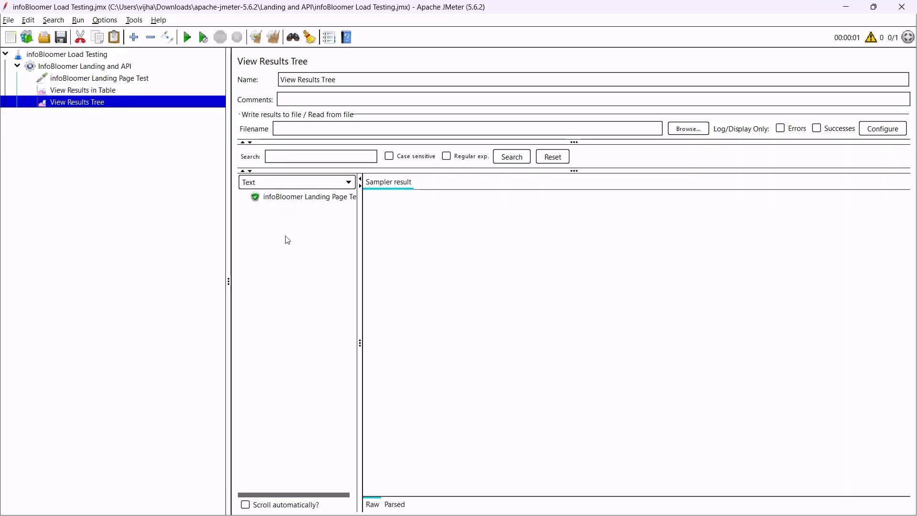
pyautogui.click(294, 198)
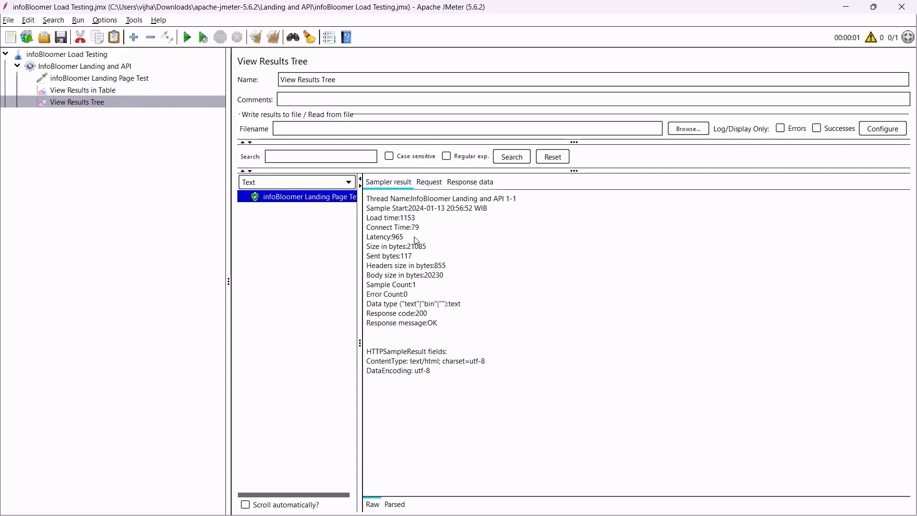
pyautogui.moveTo(475, 380); pyautogui.dragTo(381, 200)
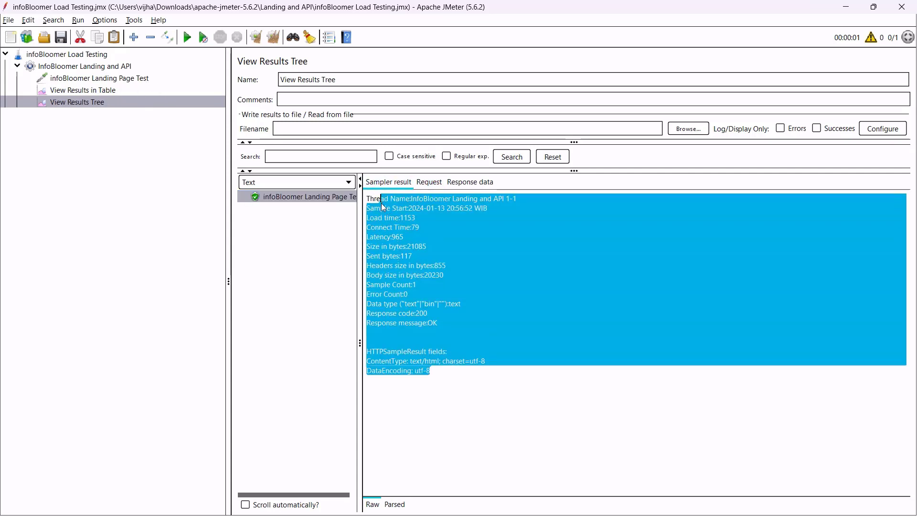
pyautogui.click(421, 247)
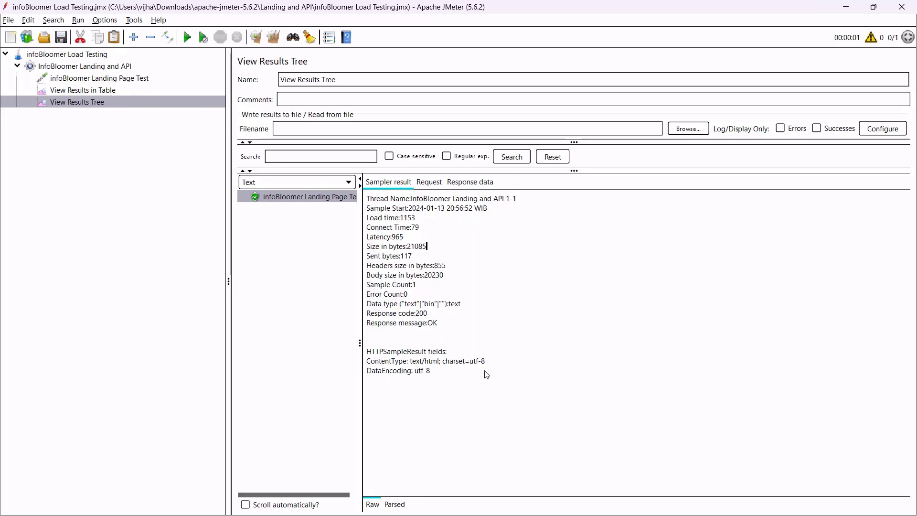
pyautogui.moveTo(500, 386); pyautogui.dragTo(349, 188)
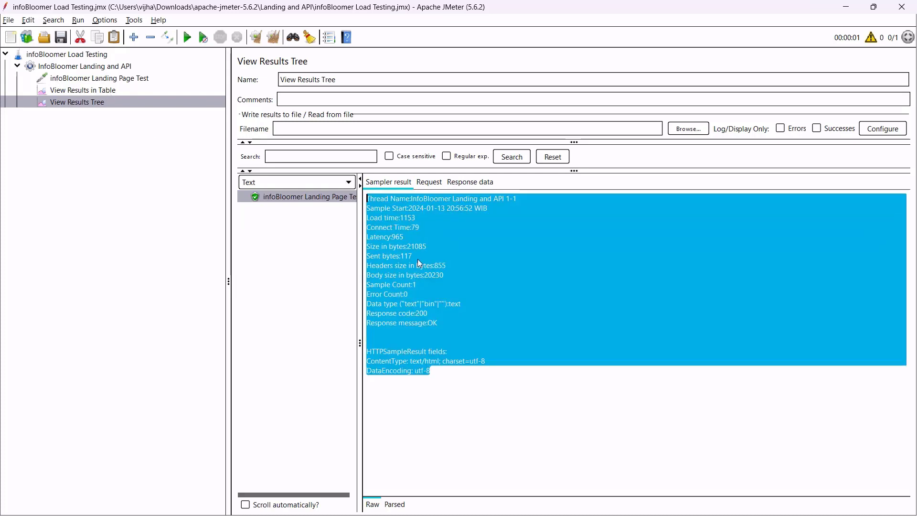
pyautogui.click(407, 293)
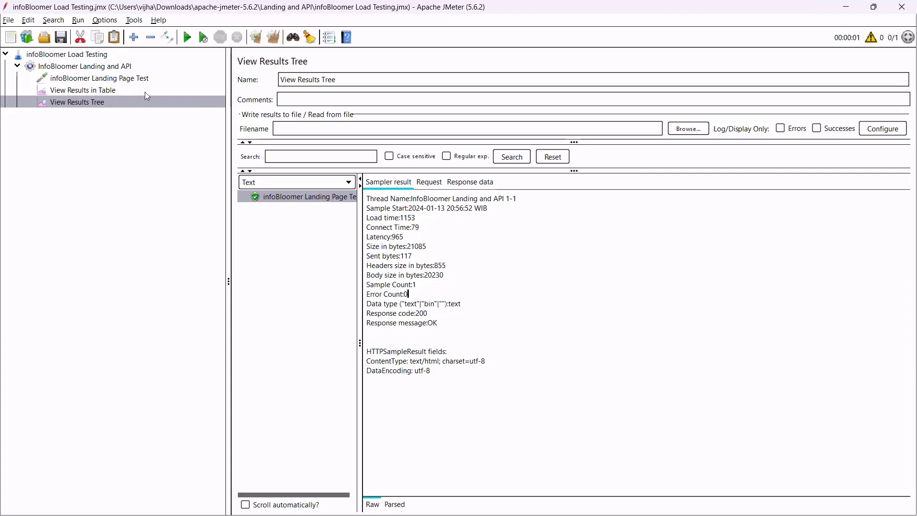
pyautogui.click(428, 182)
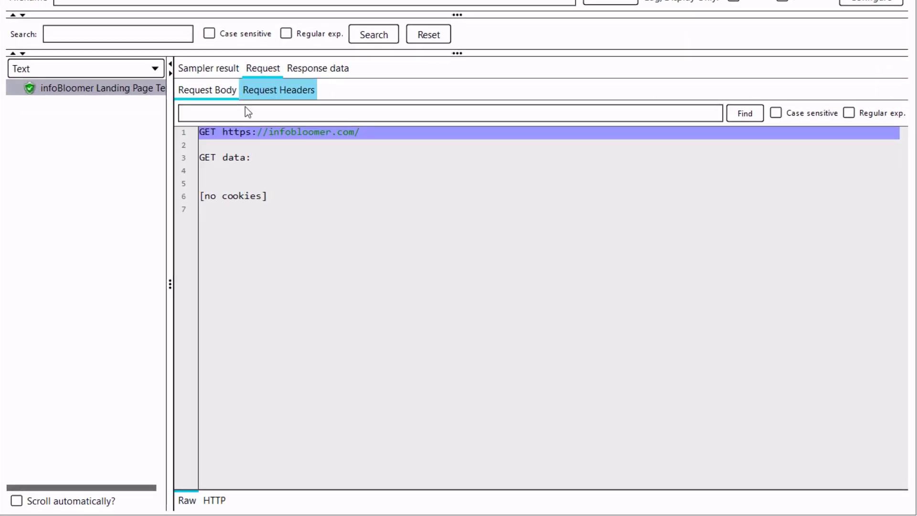
pyautogui.click(277, 182)
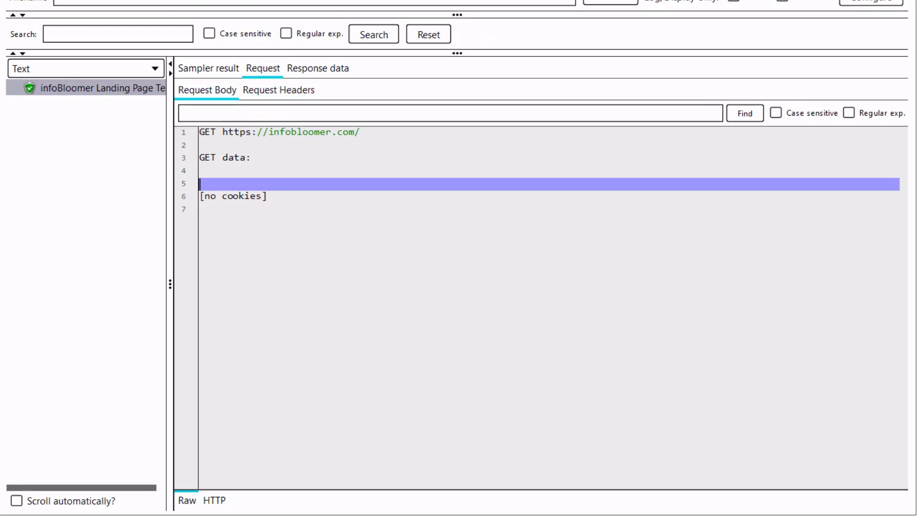
pyautogui.click(93, 79)
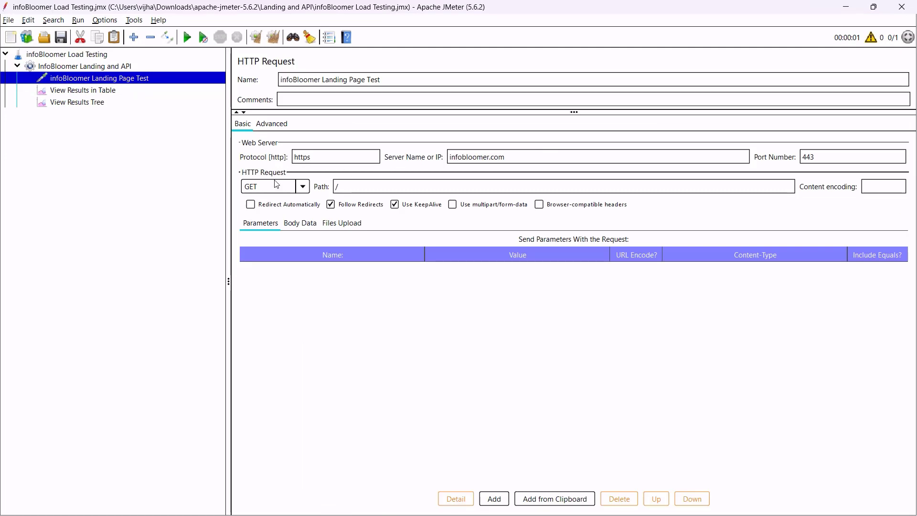
pyautogui.click(521, 161)
pyautogui.click(93, 103)
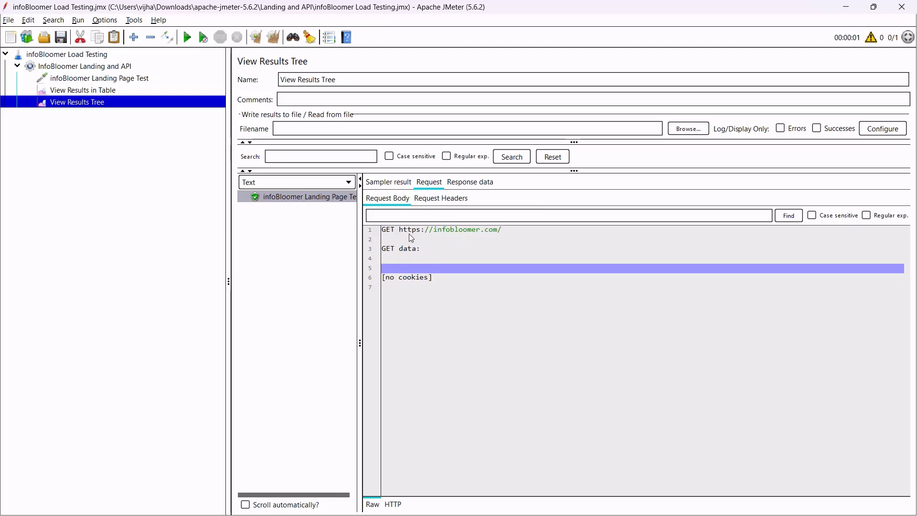
pyautogui.moveTo(394, 231); pyautogui.dragTo(532, 230)
pyautogui.click(532, 233)
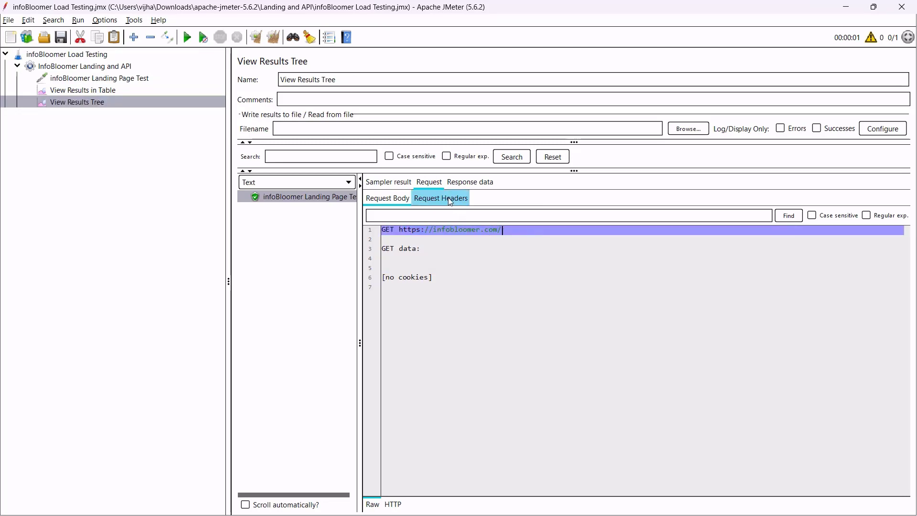
pyautogui.click(523, 242)
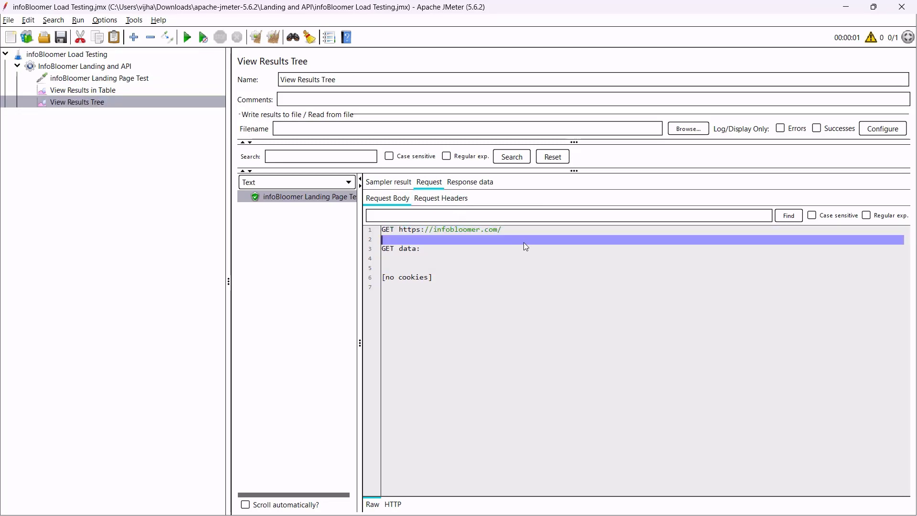
pyautogui.click(456, 231)
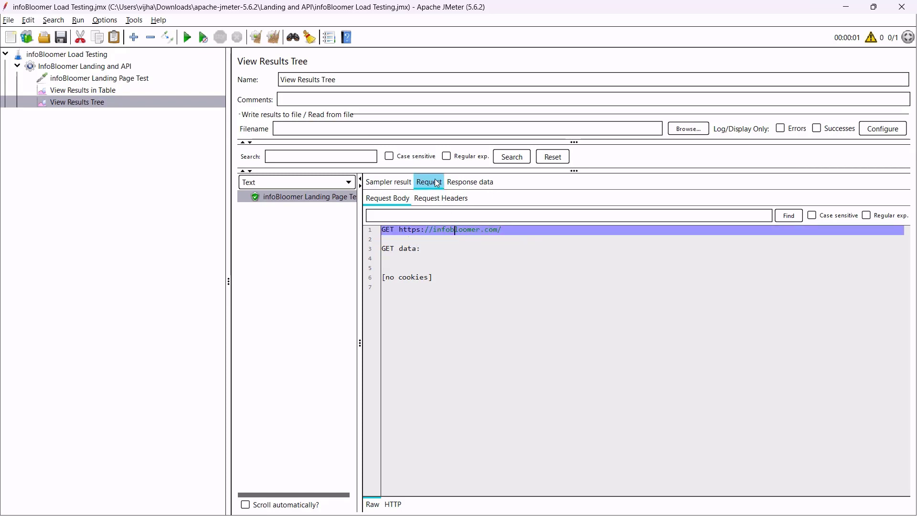
pyautogui.click(488, 183)
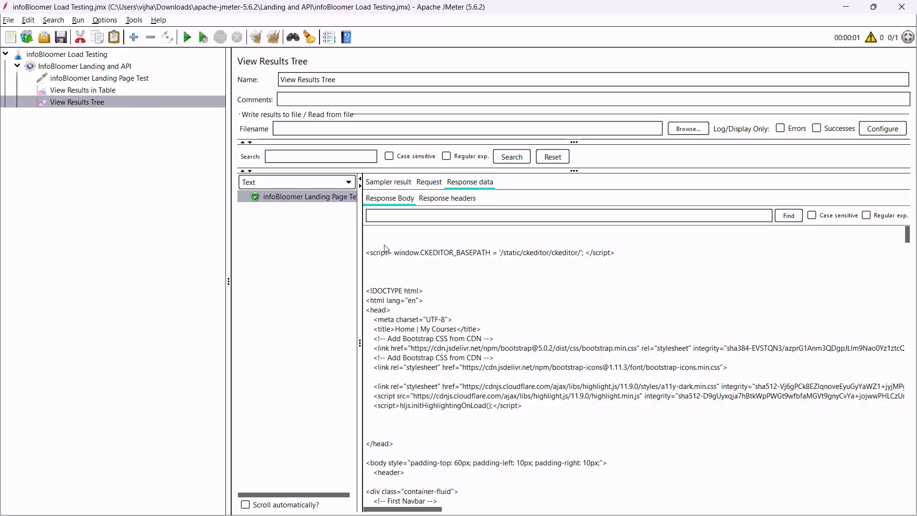
# Scroll through the returned HTML, then return to the sampler summary (200 OK, 21085 bytes, text/html).
pyautogui.moveTo(382, 248); pyautogui.dragTo(523, 392)
pyautogui.scroll(-15, 511, 372)
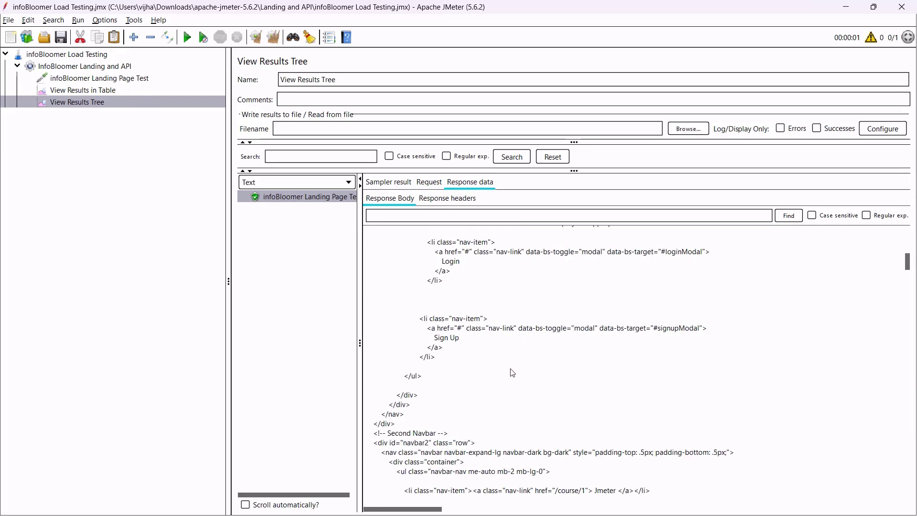
pyautogui.scroll(-20, 501, 360)
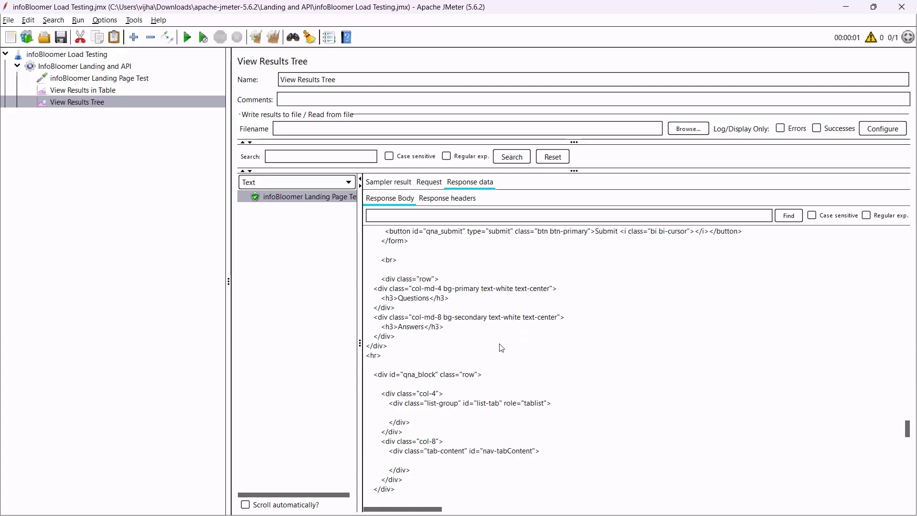
pyautogui.scroll(-15, 503, 350)
pyautogui.moveTo(440, 272); pyautogui.dragTo(536, 443)
pyautogui.scroll(-8, 549, 430)
pyautogui.scroll(20, 534, 413)
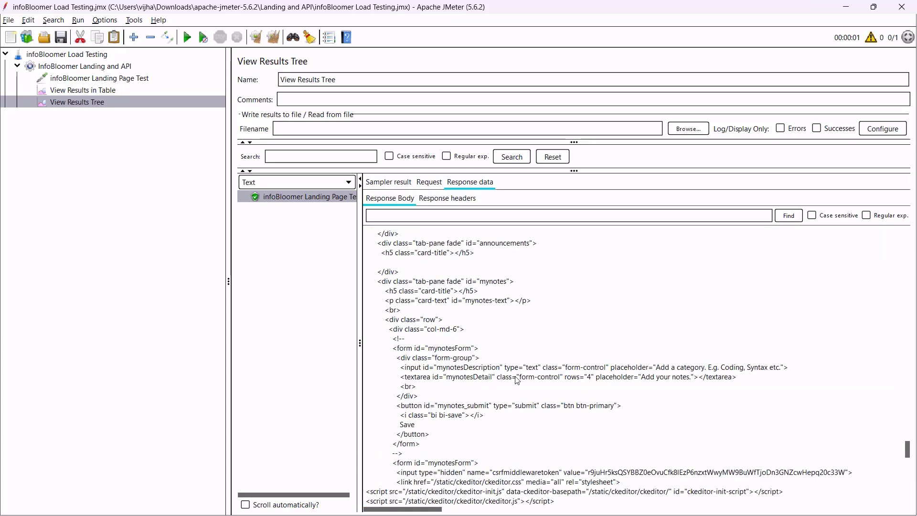
pyautogui.click(406, 186)
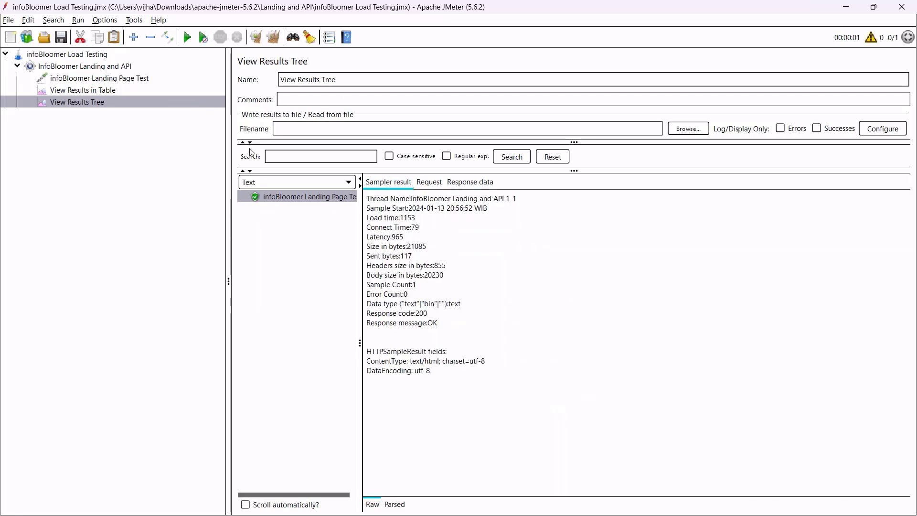
# Recheck the landing page sample's 1153 ms load time, then view its https infobloomer.com:443 GET / settings.
pyautogui.click(131, 91)
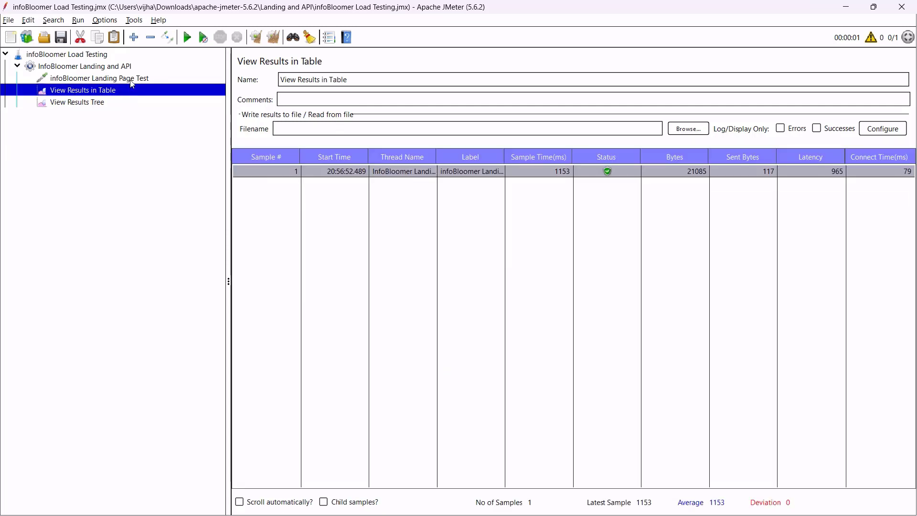
pyautogui.click(131, 80)
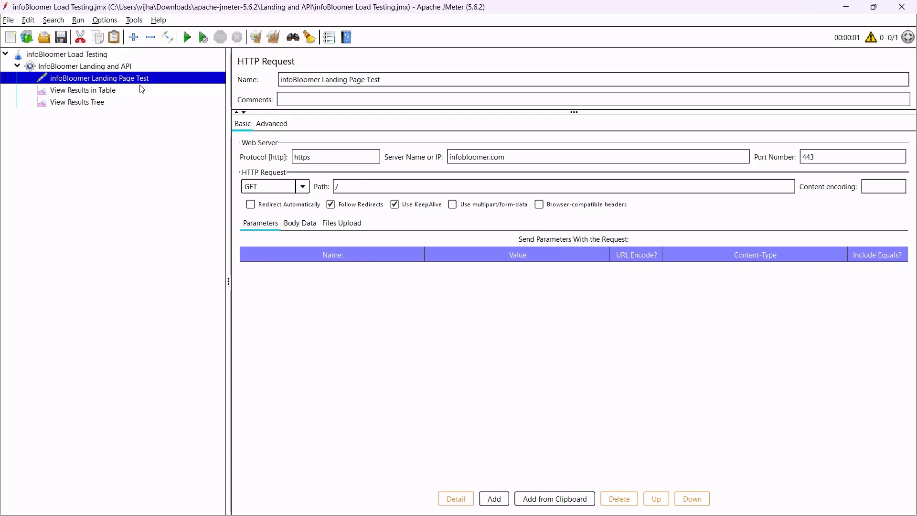
pyautogui.click(109, 104)
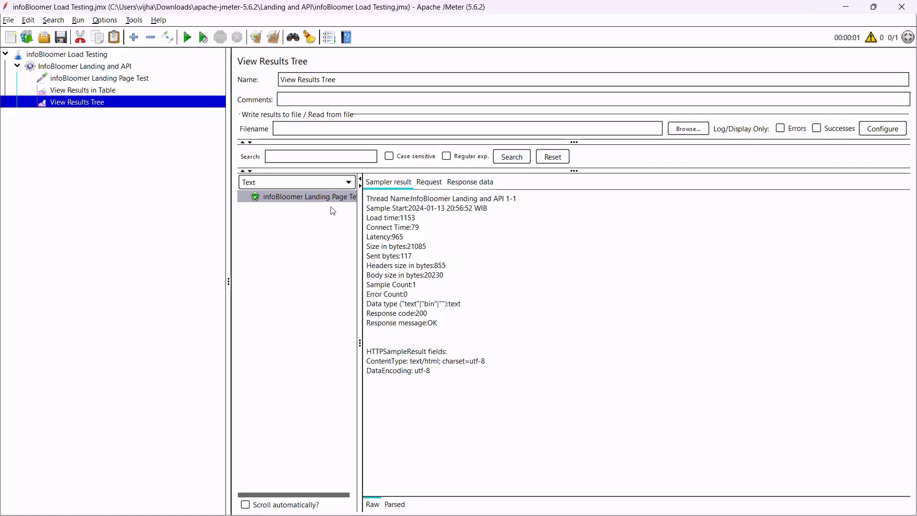
pyautogui.moveTo(417, 223); pyautogui.dragTo(402, 223)
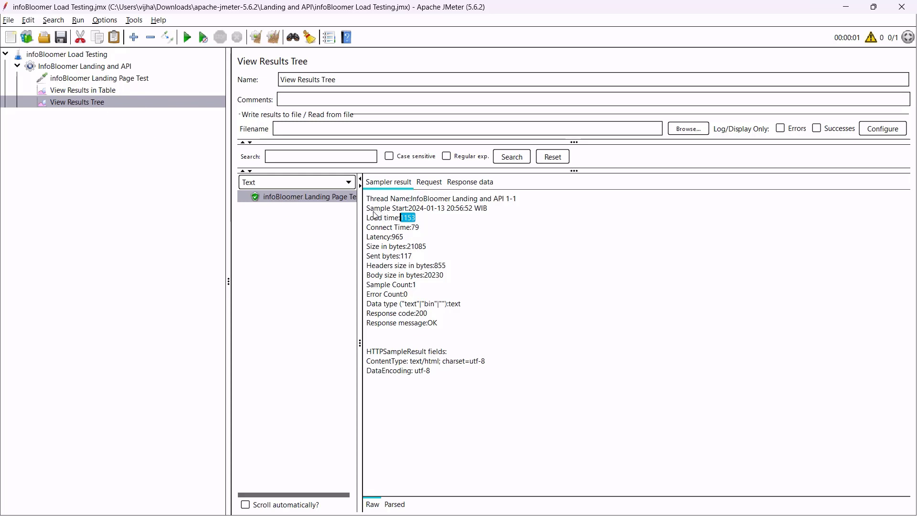
pyautogui.click(310, 214)
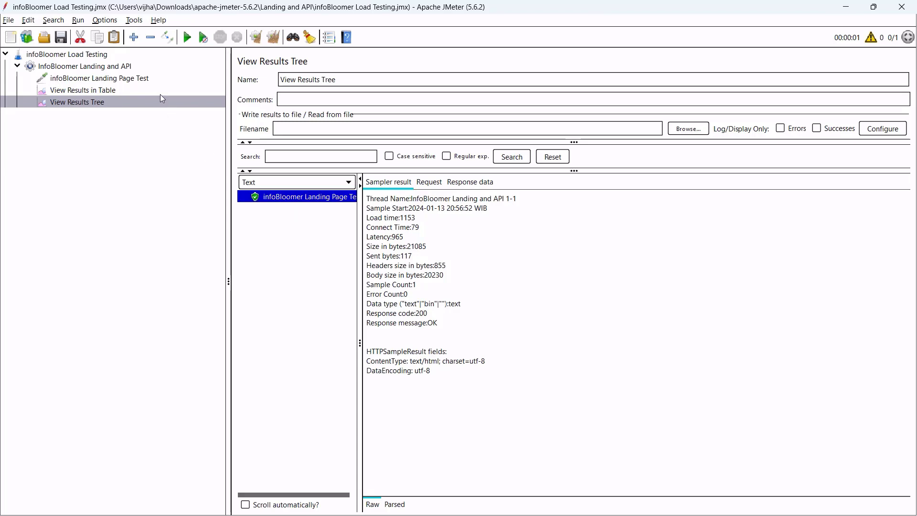
pyautogui.click(143, 81)
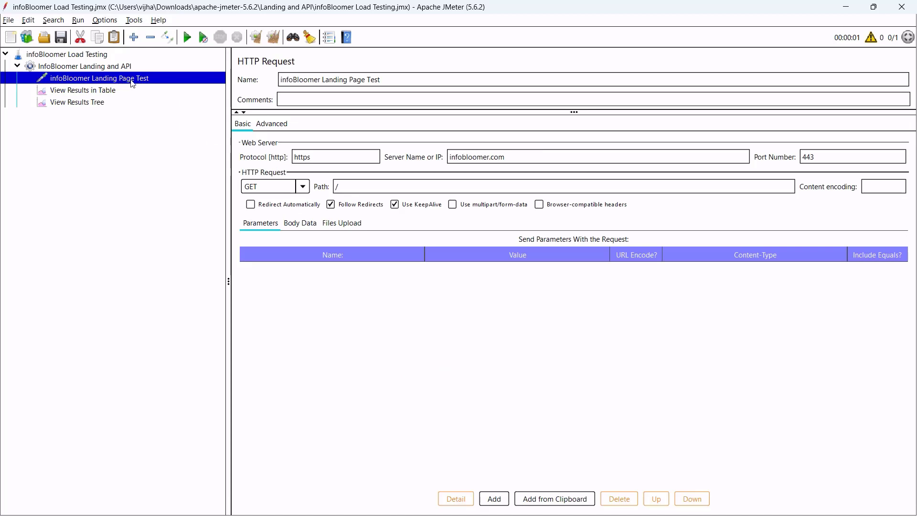
# In Chrome, reload the courses/1/topics API page showing its JSON response.
pyautogui.hotkey('alt', 'Tab')
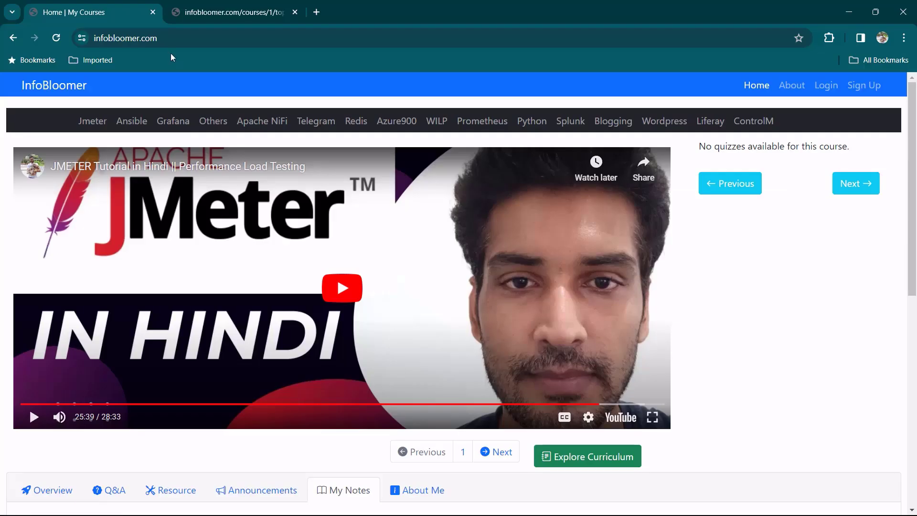
pyautogui.click(222, 12)
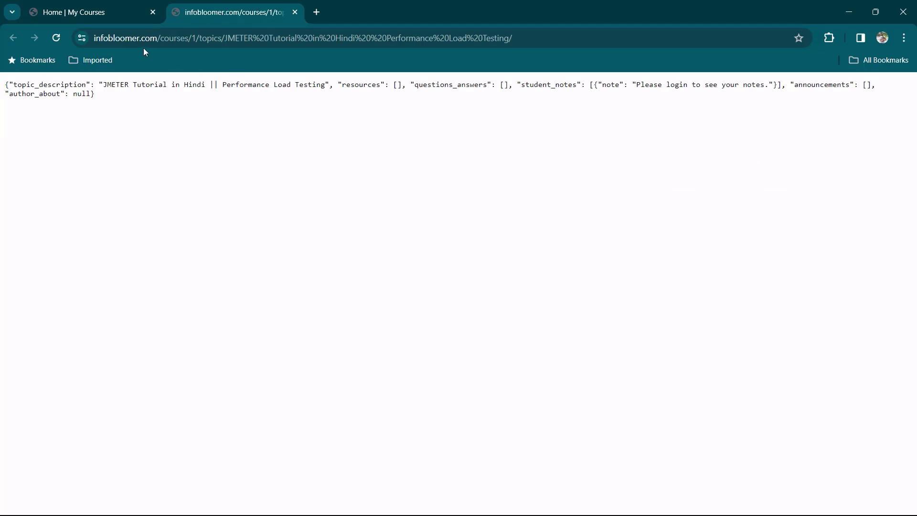
pyautogui.press('F5')
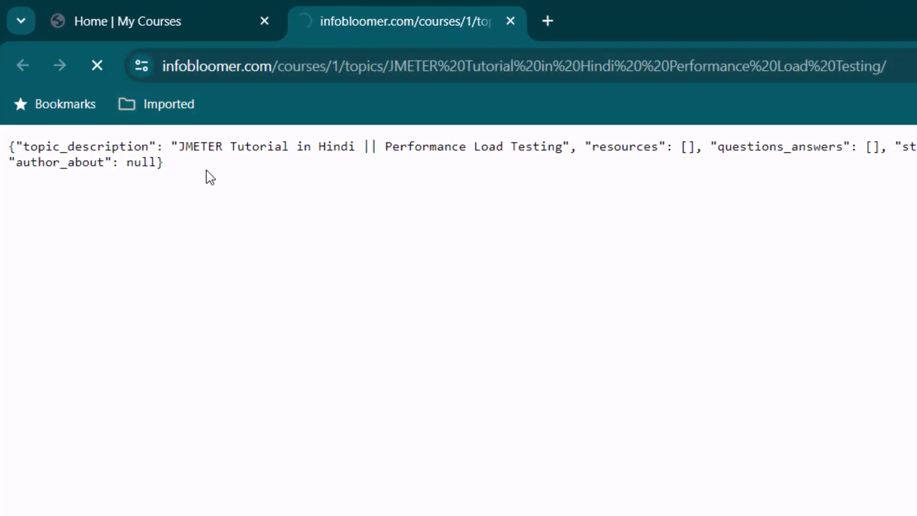
pyautogui.hotkey('ctrl', 'a')
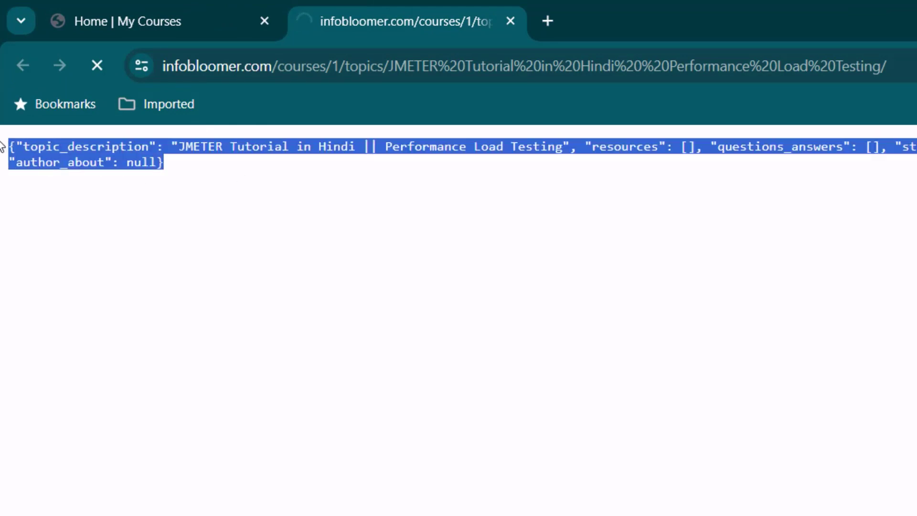
pyautogui.click(289, 203)
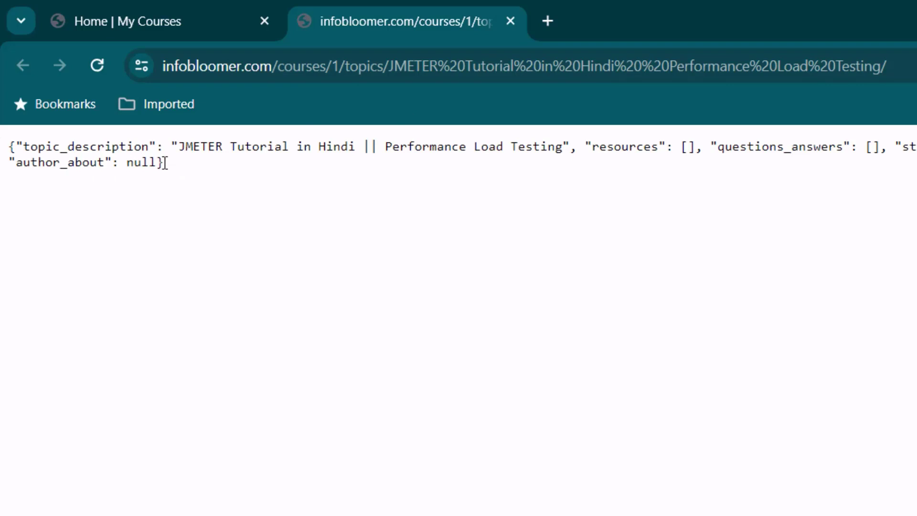
# Copy the API page's full web address from the address bar.
pyautogui.click(482, 67)
pyautogui.rightClick(492, 67)
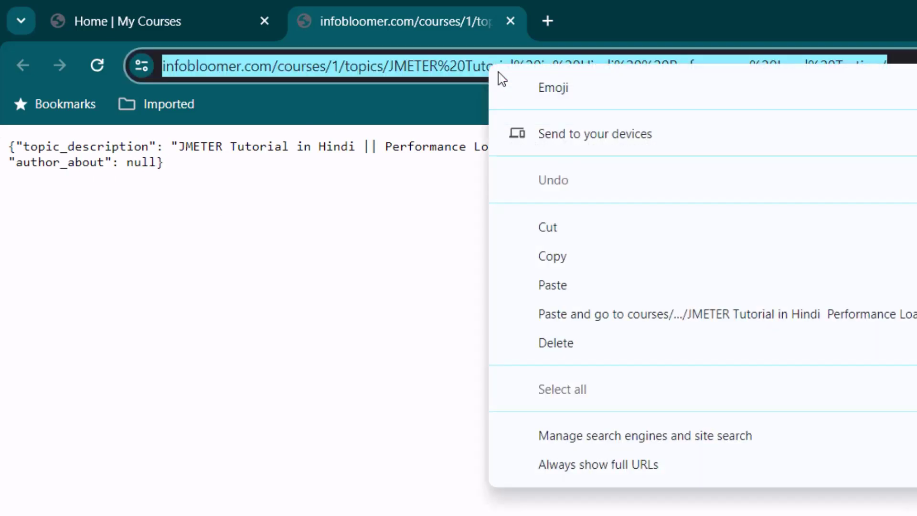
pyautogui.click(575, 262)
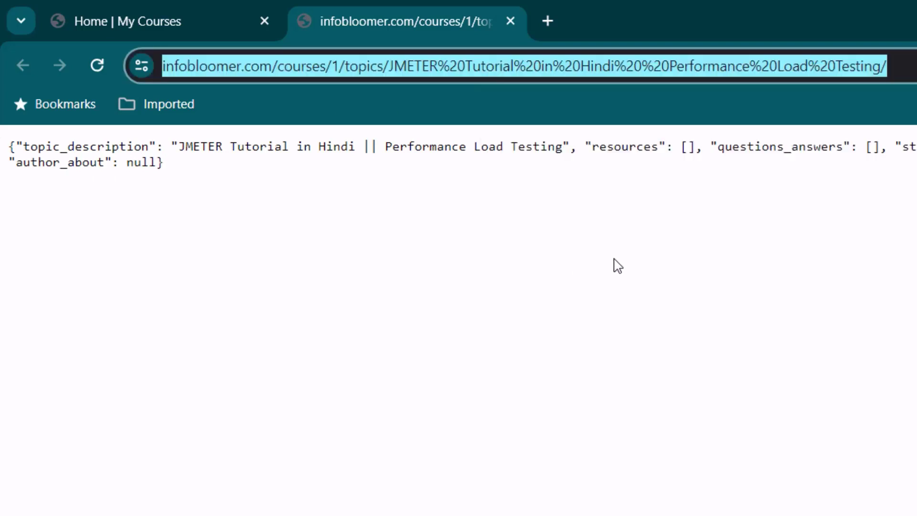
pyautogui.hotkey('alt', 'Tab')
# Add an HTTP Request sampler named 'infoBloomer API Test' to the InfoBloomer Landing and API thread group.
pyautogui.click(224, 116)
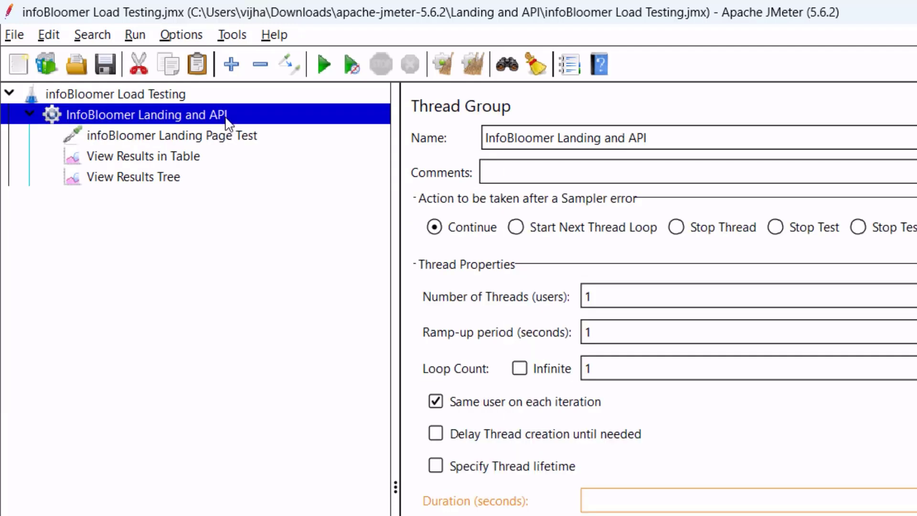
pyautogui.rightClick(225, 116)
pyautogui.moveTo(414, 123)
pyautogui.moveTo(604, 136)
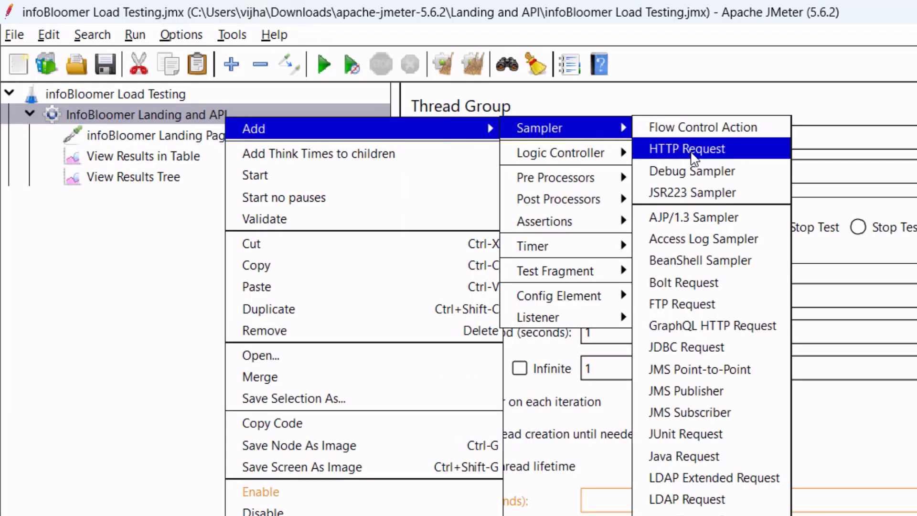
pyautogui.click(693, 159)
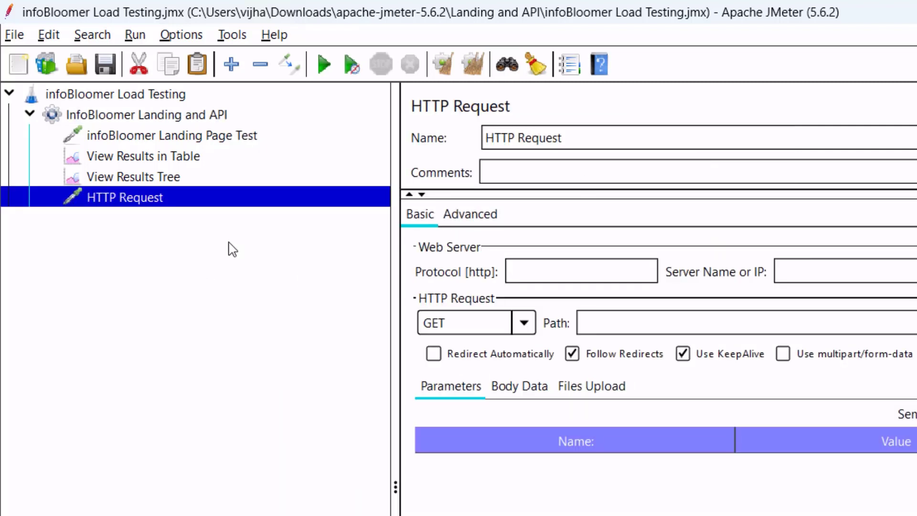
pyautogui.tripleClick(573, 138)
pyautogui.write('infoB')
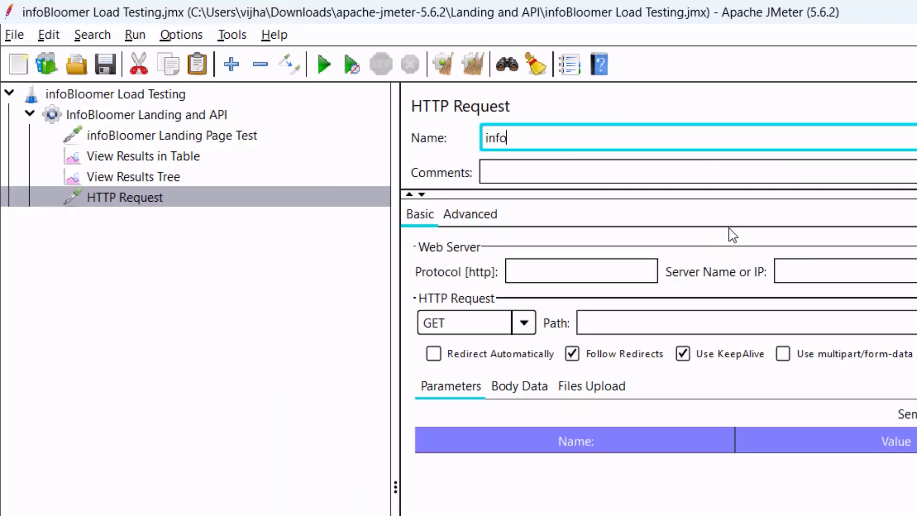
pyautogui.write('loomer API Test')
# Set the protocol to https and paste the copied API address into the server name.
pyautogui.click(548, 268)
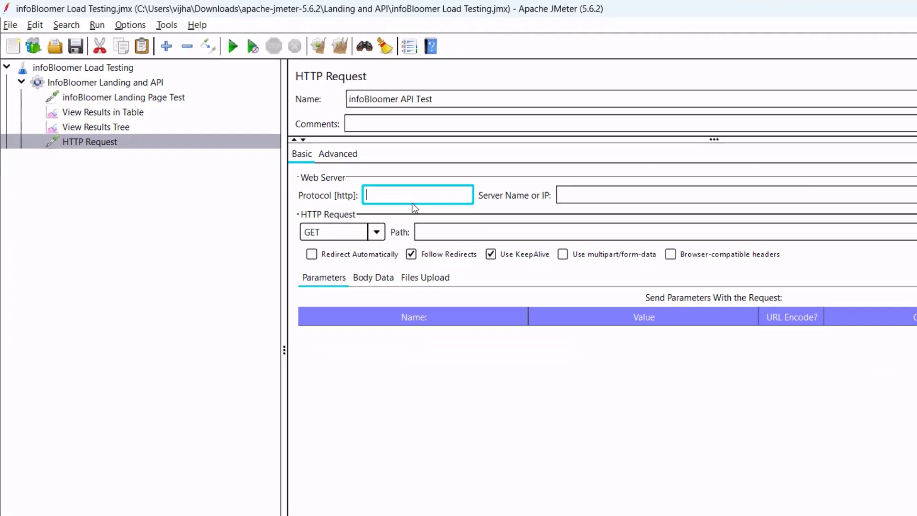
pyautogui.write('https')
pyautogui.press('Tab')
pyautogui.hotkey('ctrl', 'v')
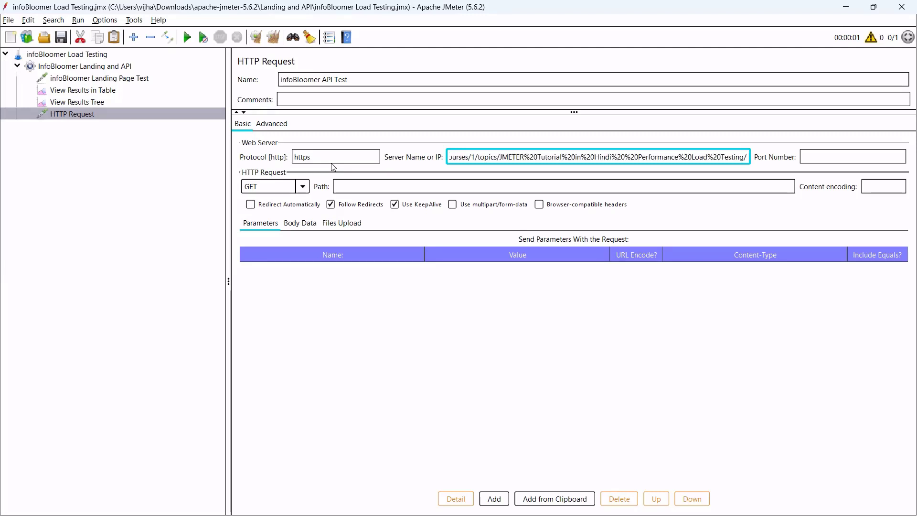
pyautogui.press('Home')
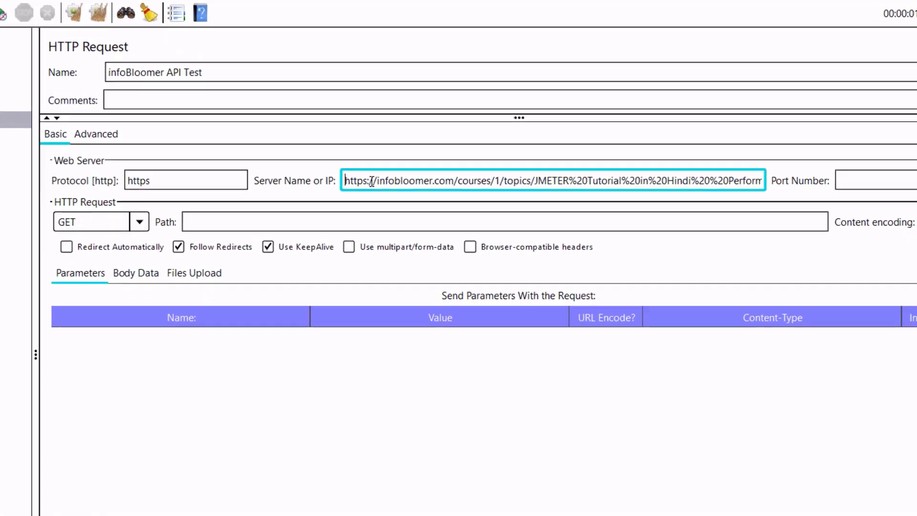
pyautogui.moveTo(358, 189); pyautogui.dragTo(313, 189)
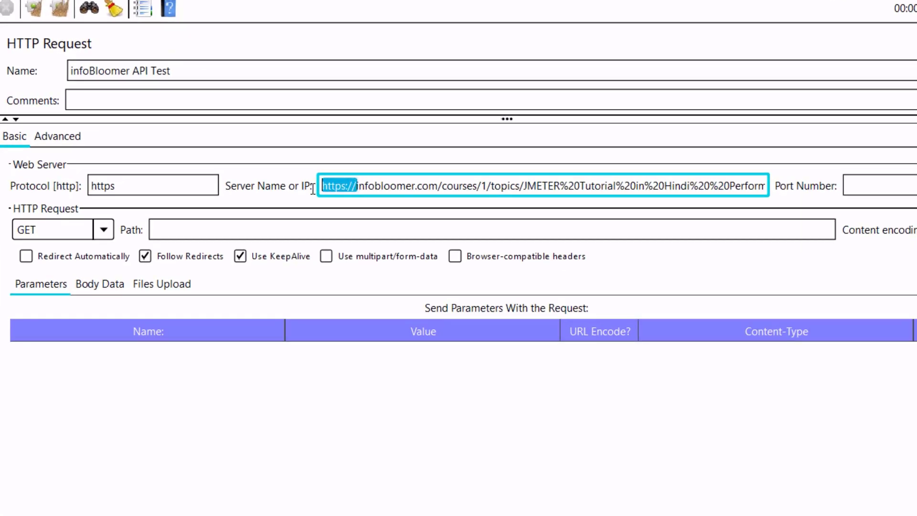
pyautogui.click(160, 182)
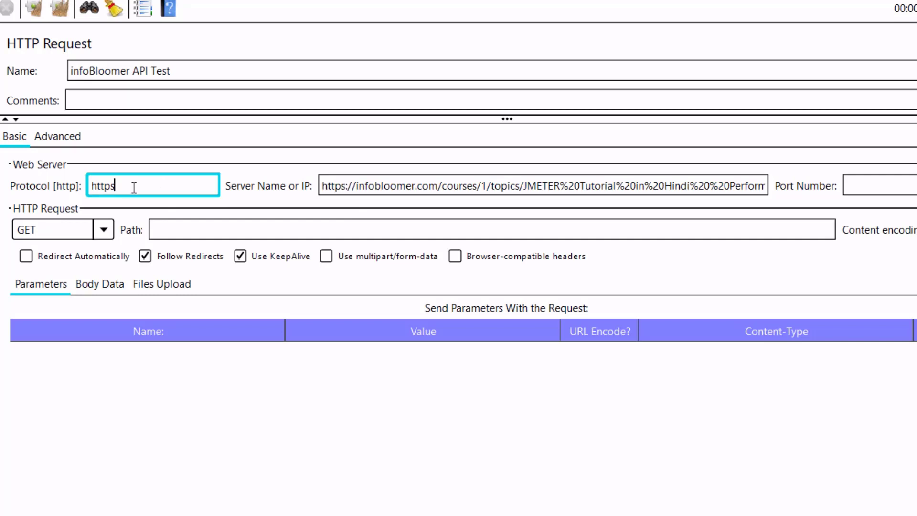
pyautogui.moveTo(129, 185); pyautogui.dragTo(85, 185)
pyautogui.moveTo(353, 186); pyautogui.dragTo(287, 191)
pyautogui.press('BackSpace')
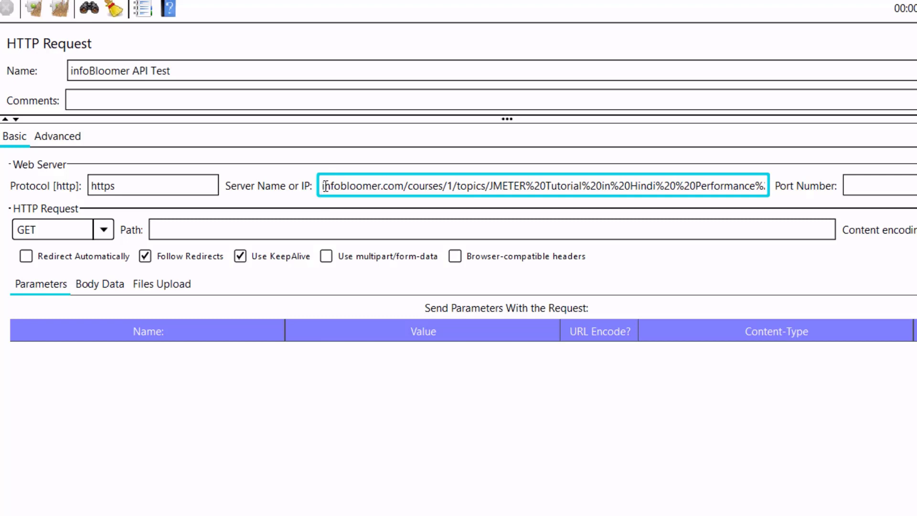
pyautogui.moveTo(324, 186); pyautogui.dragTo(405, 185)
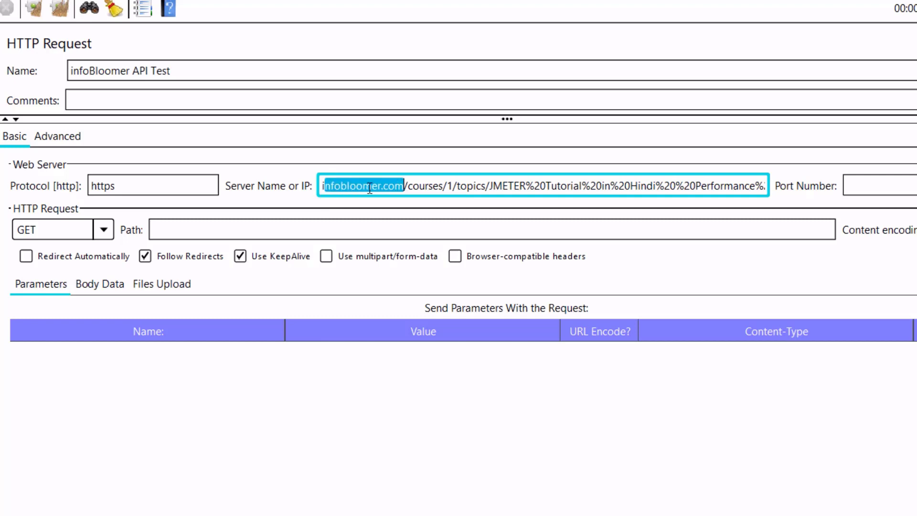
pyautogui.click(405, 186)
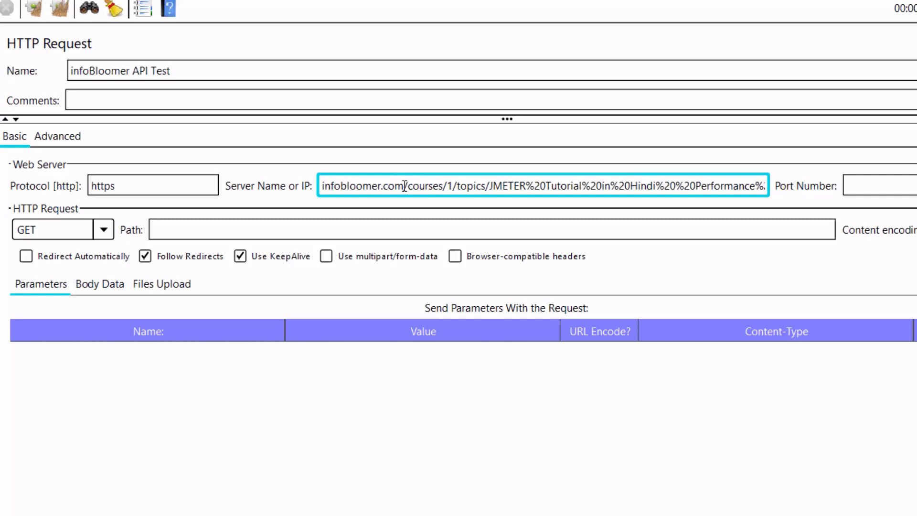
pyautogui.moveTo(403, 185); pyautogui.dragTo(834, 188)
pyautogui.hotkey('ctrl', 'c')
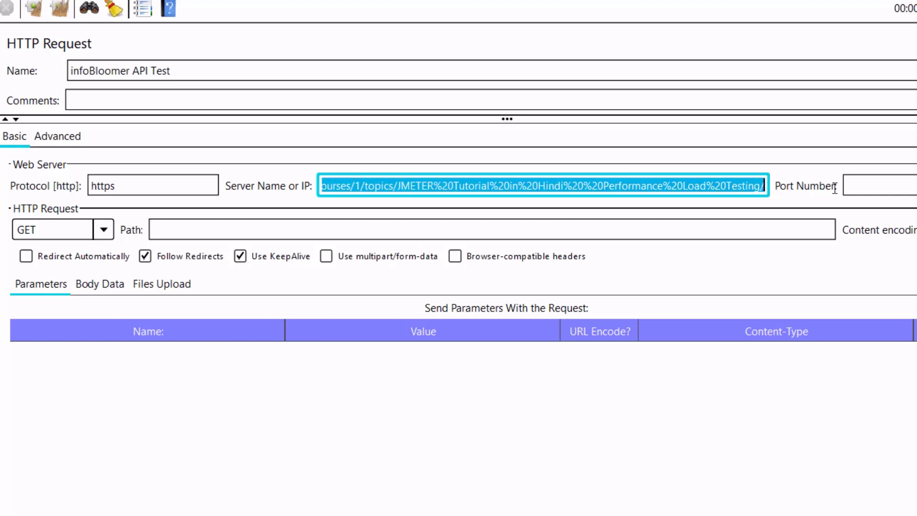
pyautogui.press('BackSpace')
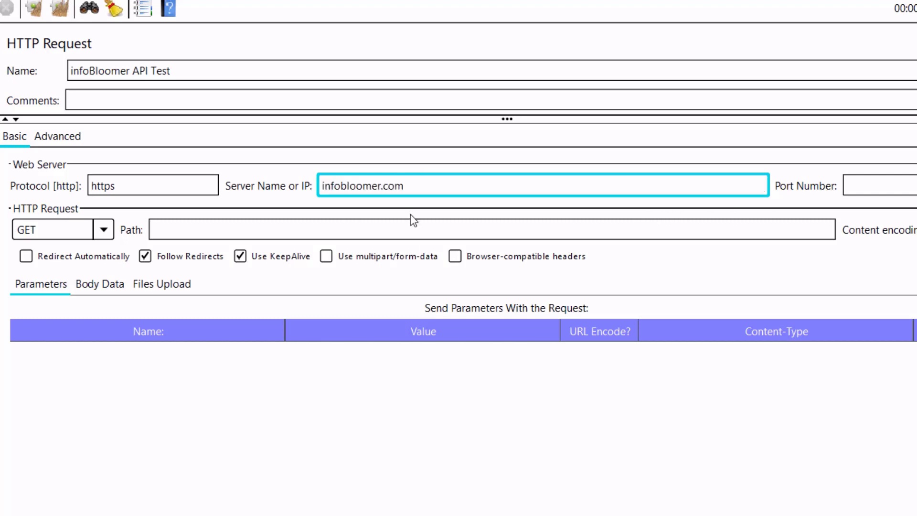
# Paste the /courses/1/topics/JMETER… tutorial path into Path and check the method is GET.
pyautogui.click(335, 231)
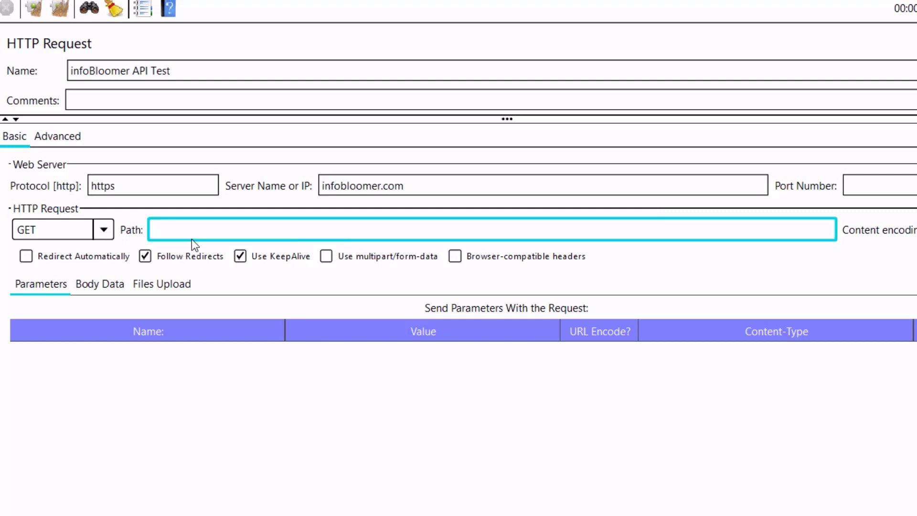
pyautogui.hotkey('ctrl', 'v')
pyautogui.click(878, 190)
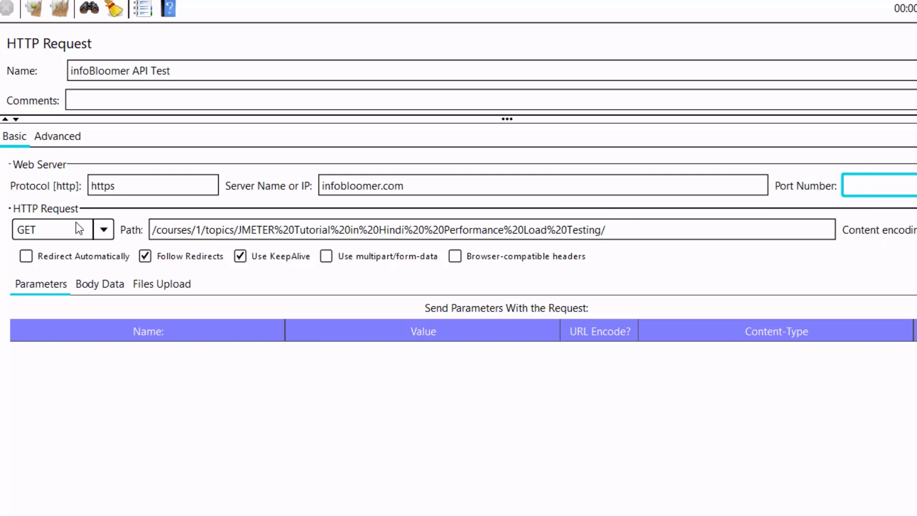
pyautogui.click(103, 230)
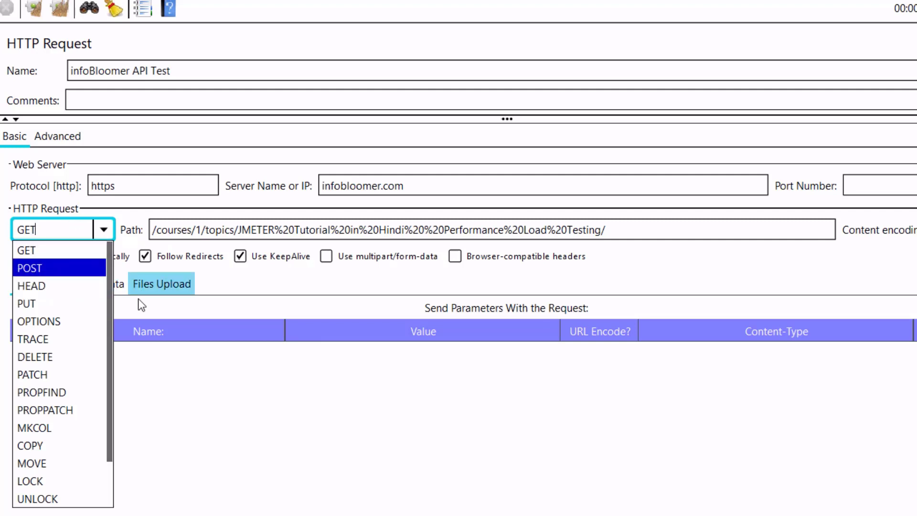
# Keep GET as the method, apply the new name, and save the test plan.
pyautogui.click(181, 390)
pyautogui.click(67, 138)
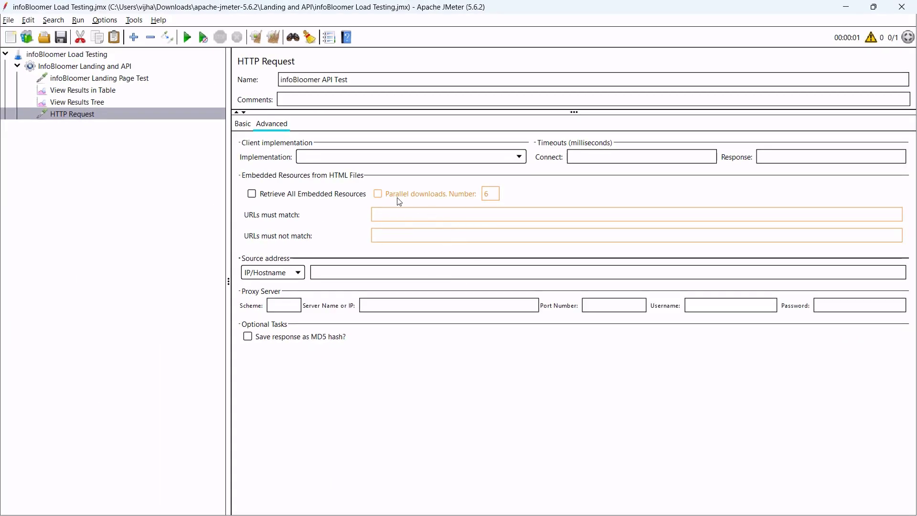
pyautogui.click(251, 130)
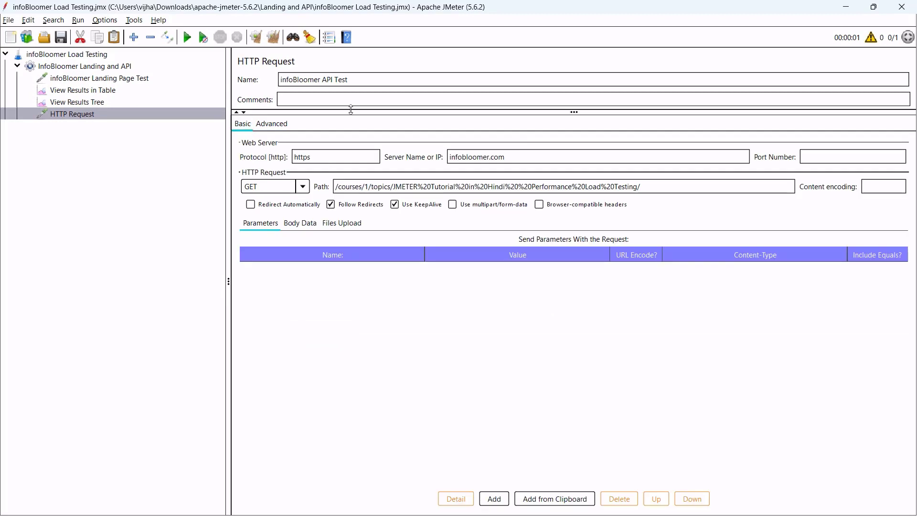
pyautogui.click(308, 102)
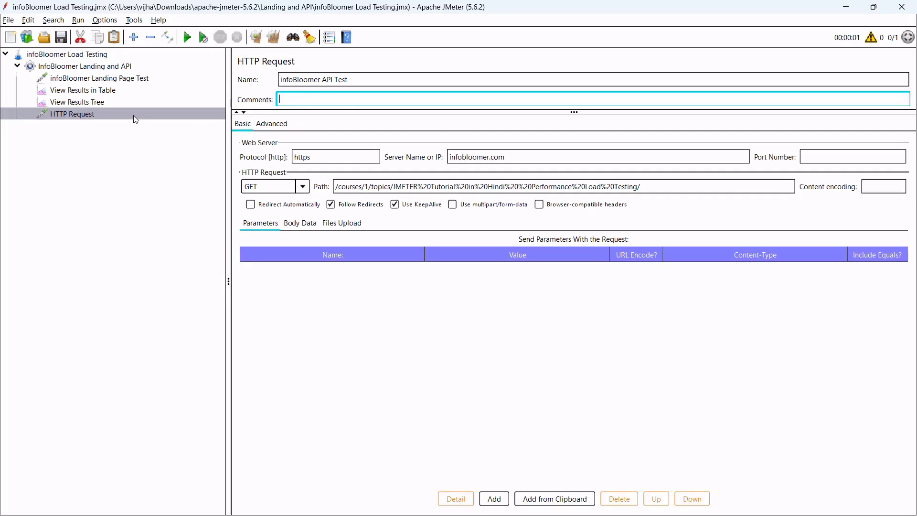
pyautogui.click(62, 42)
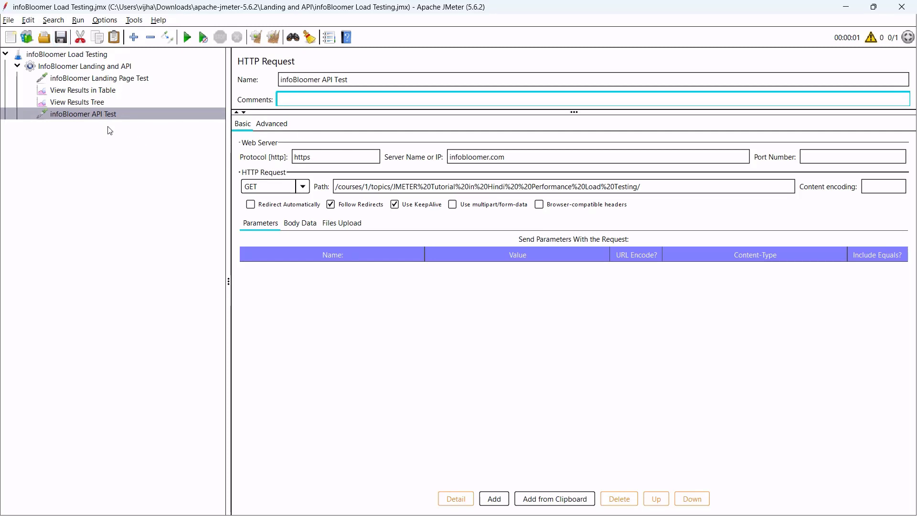
# Drag infoBloomer API Test up to sit right below infoBloomer Landing Page Test.
pyautogui.click(111, 114)
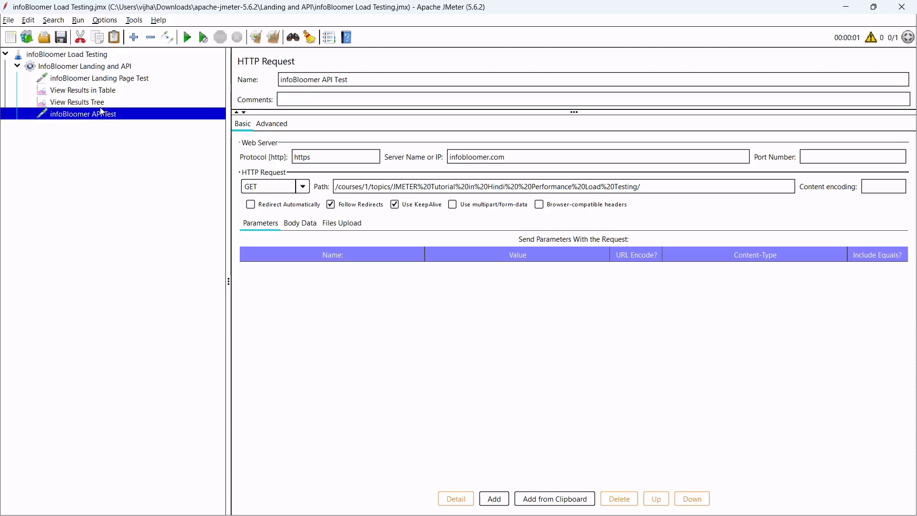
pyautogui.click(111, 81)
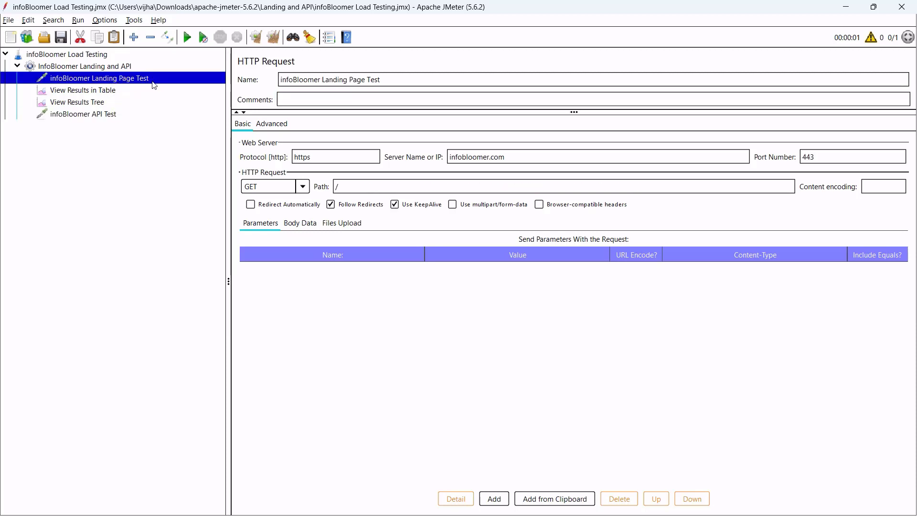
pyautogui.click(84, 115)
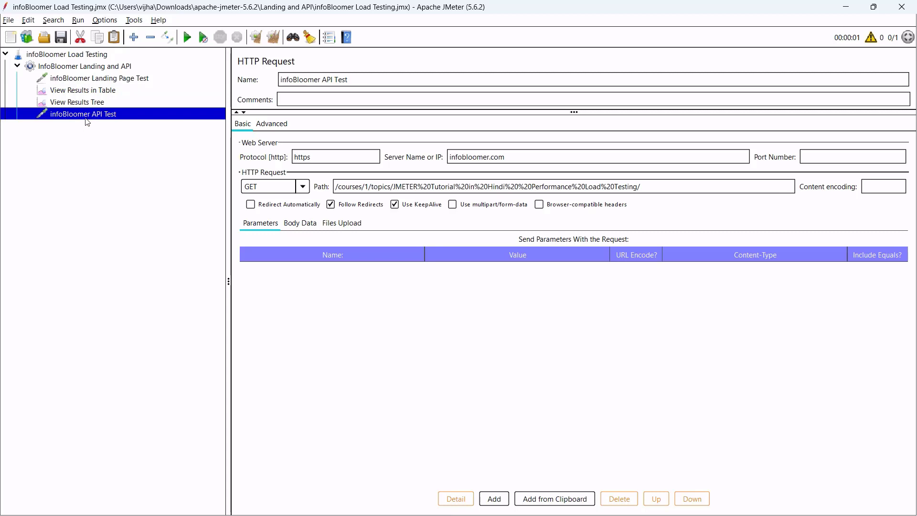
pyautogui.moveTo(92, 118); pyautogui.dragTo(93, 92)
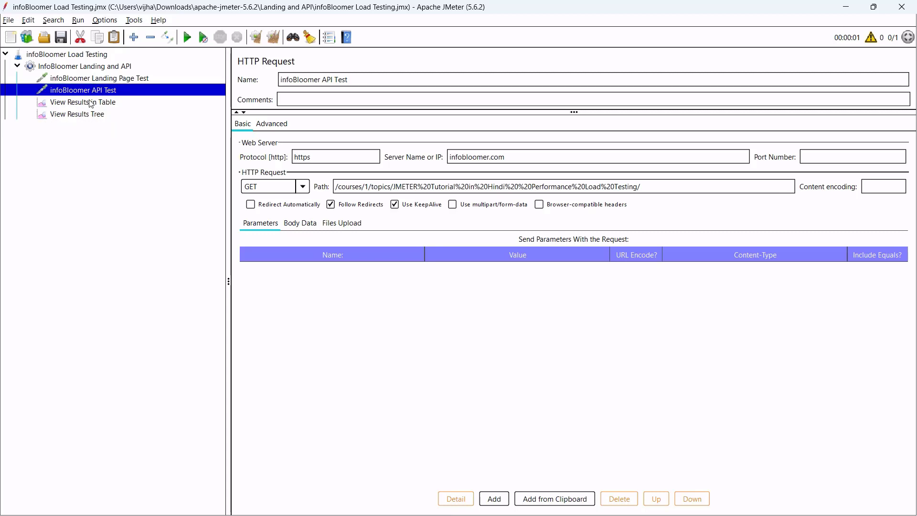
pyautogui.click(91, 103)
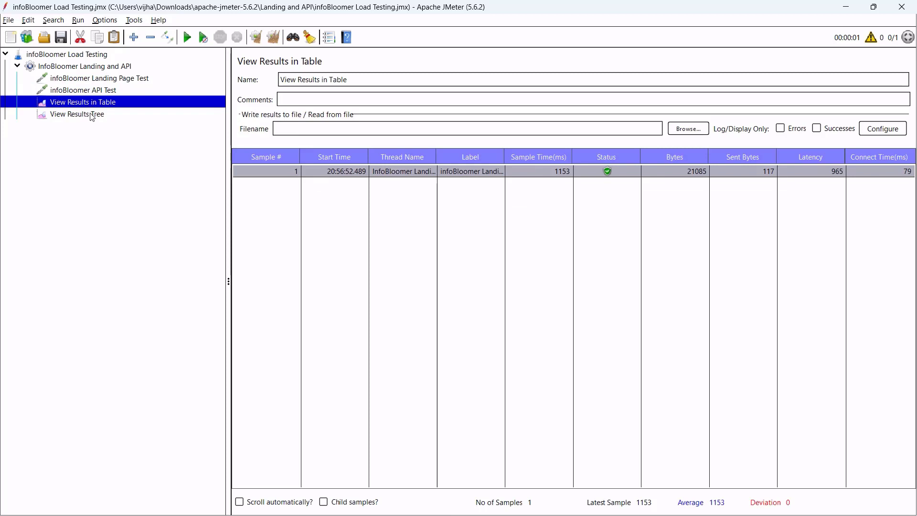
pyautogui.click(91, 118)
pyautogui.click(88, 106)
pyautogui.click(88, 116)
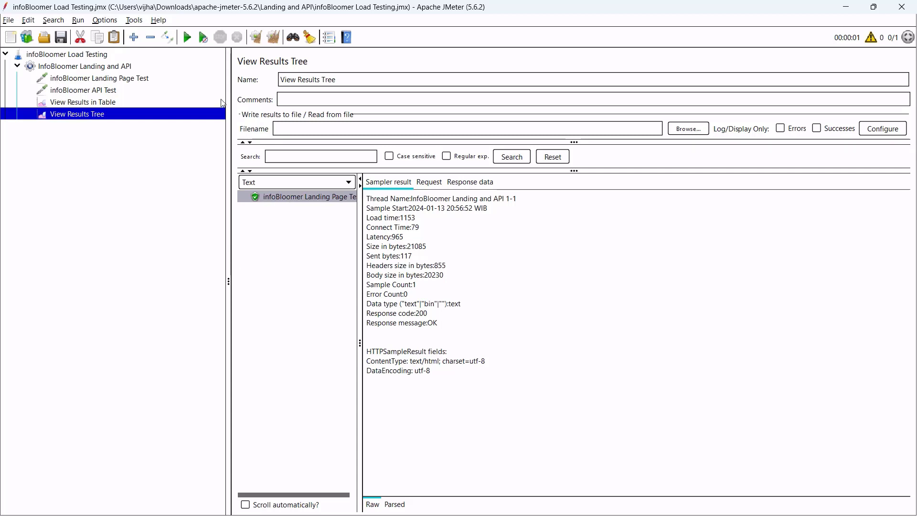
# Clear all previous results and run the test plan again.
pyautogui.click(274, 39)
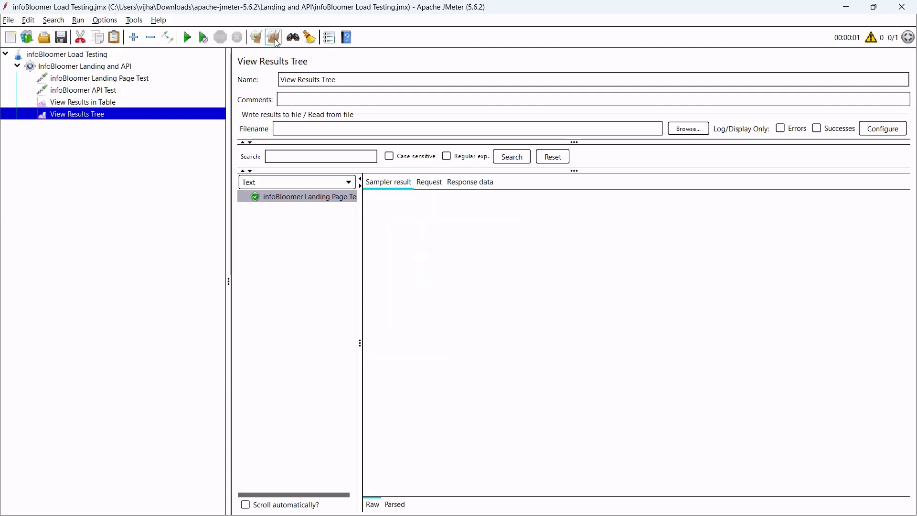
pyautogui.click(110, 105)
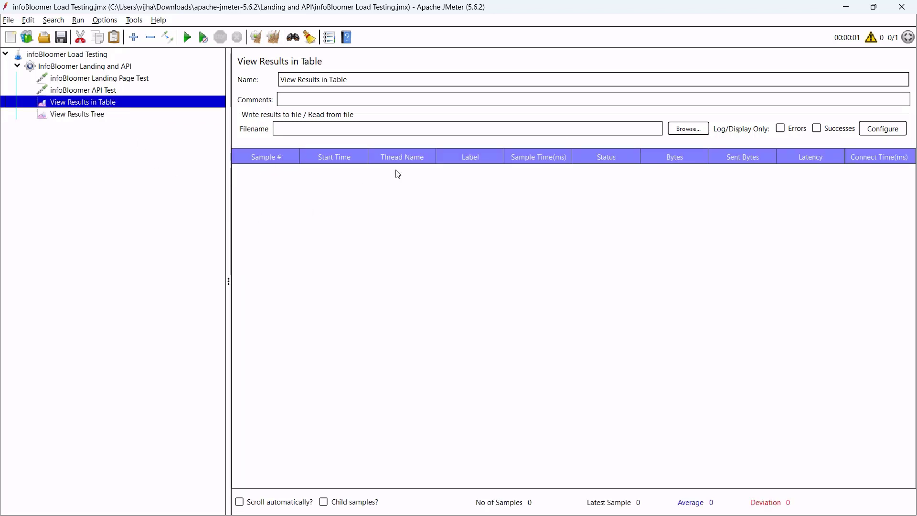
pyautogui.click(161, 76)
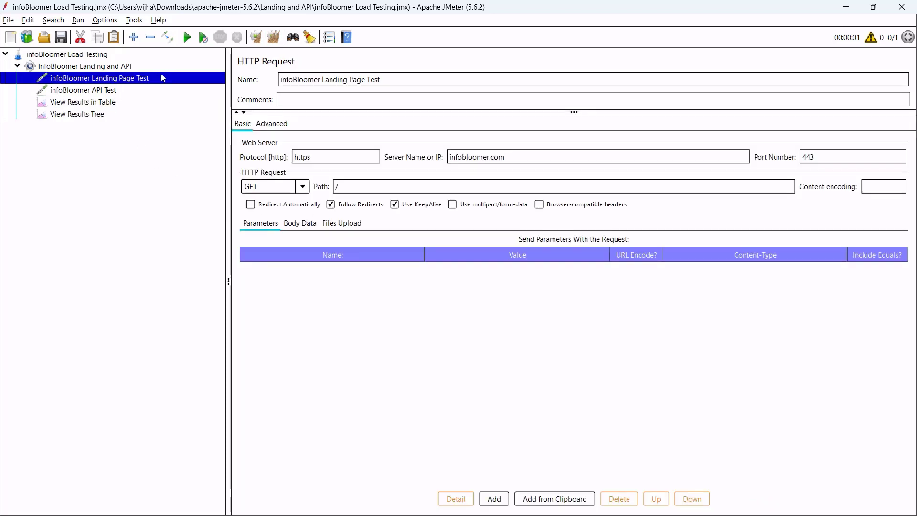
pyautogui.click(187, 38)
# Review both samples in the results table: landing page at 1123 ms, infoBloomer API Test at 286 ms.
pyautogui.click(107, 104)
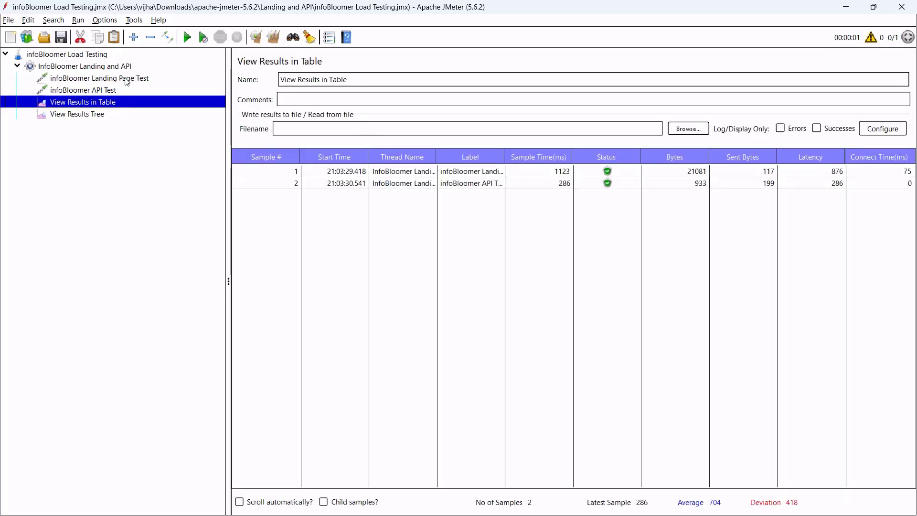
pyautogui.click(296, 173)
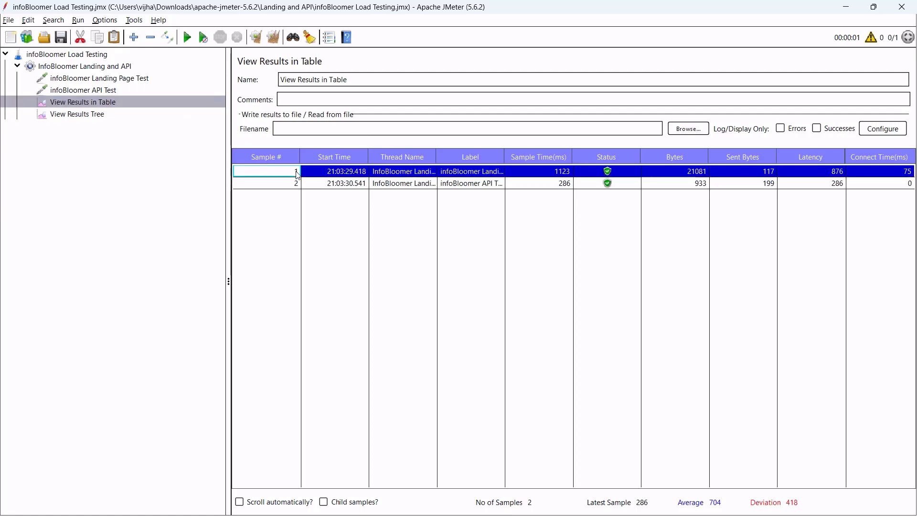
pyautogui.click(142, 80)
pyautogui.click(144, 100)
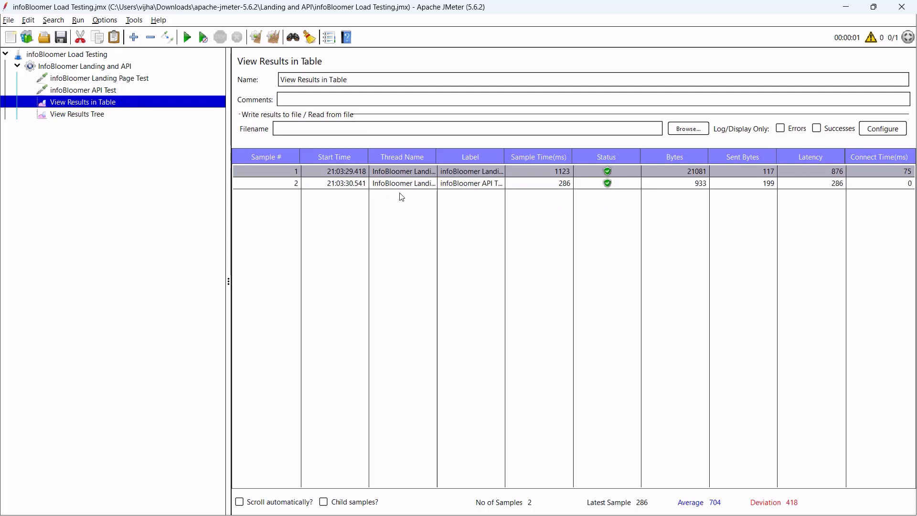
pyautogui.click(556, 174)
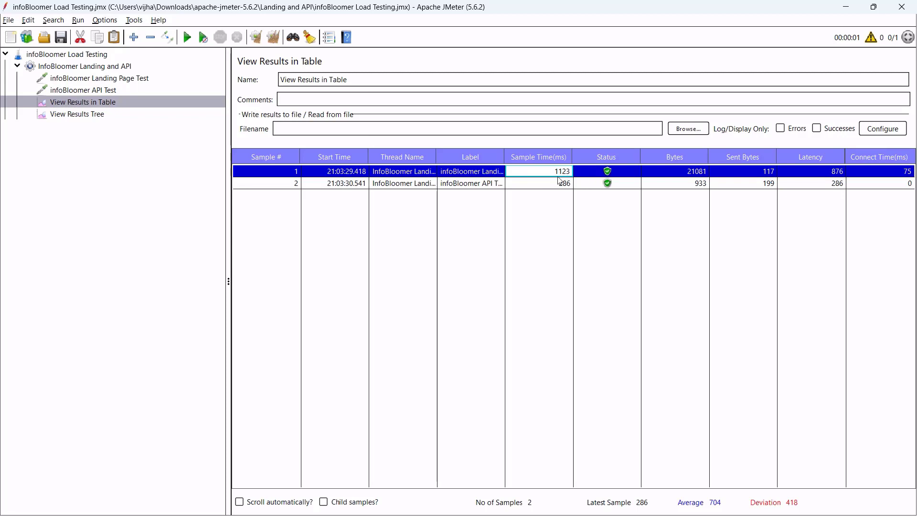
pyautogui.click(561, 186)
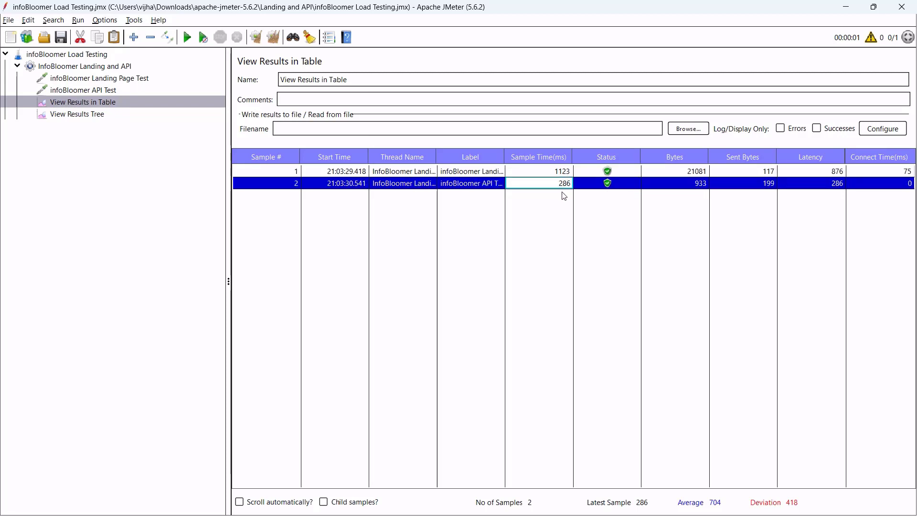
pyautogui.click(686, 183)
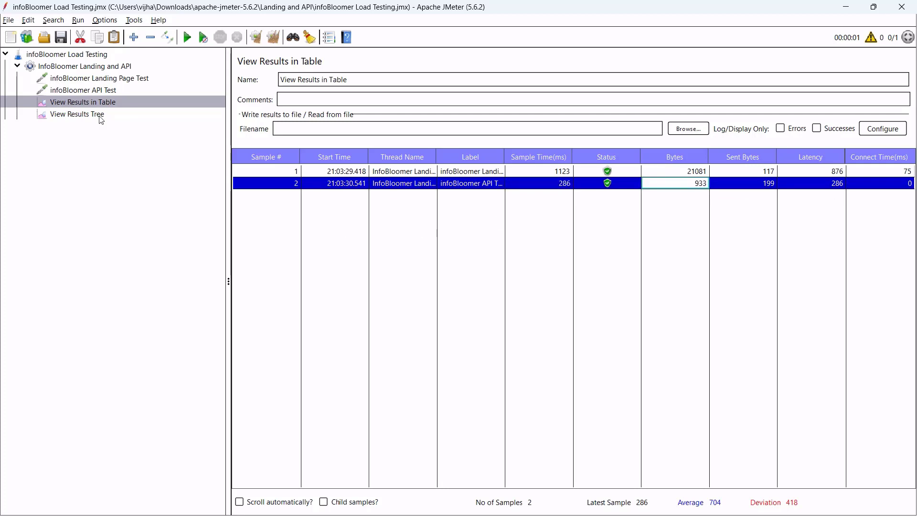
pyautogui.click(77, 114)
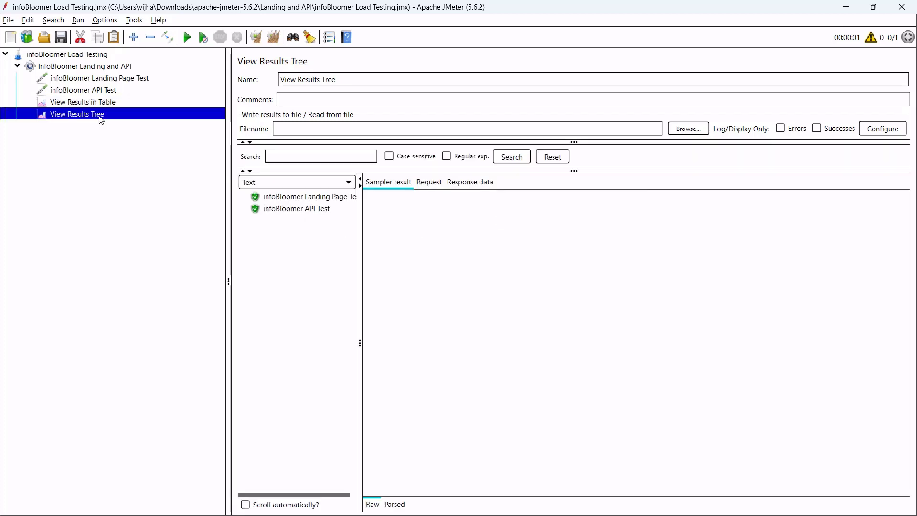
# Read the landing page's HTML response and the API sample's JSON response in the results tree.
pyautogui.click(306, 198)
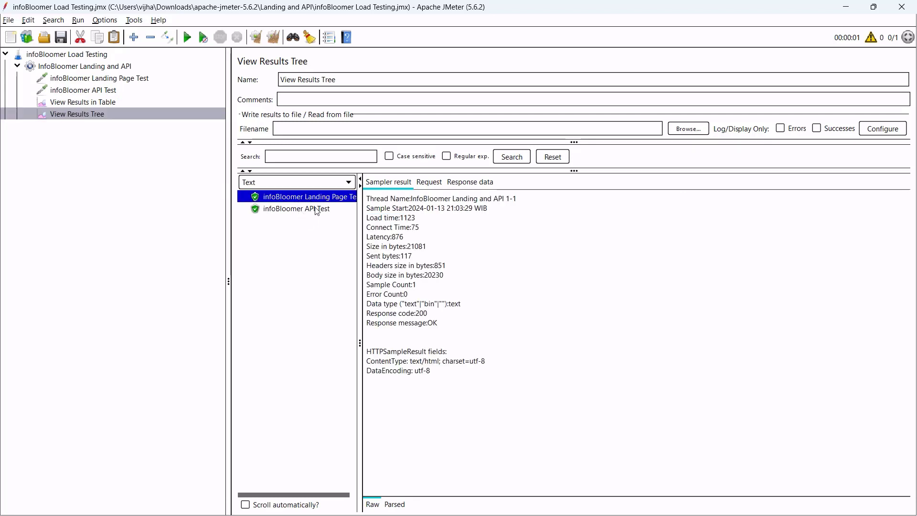
pyautogui.click(470, 181)
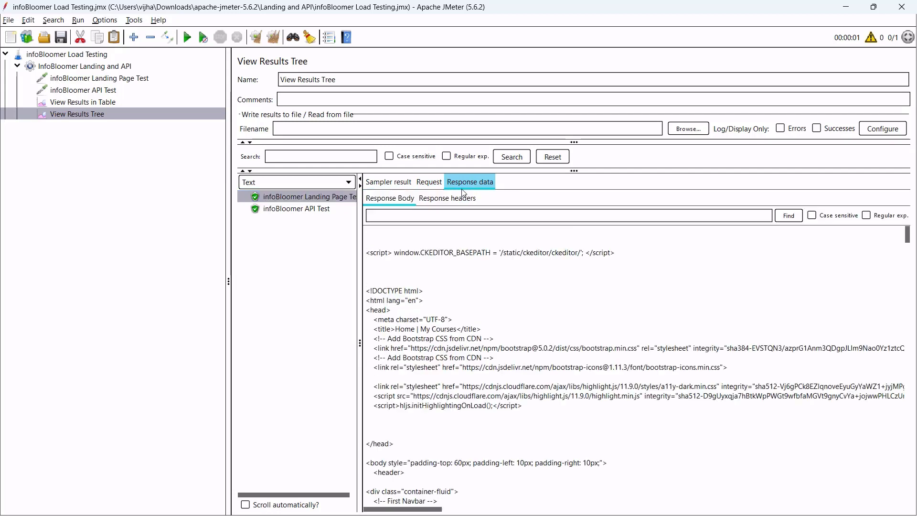
pyautogui.moveTo(402, 262); pyautogui.dragTo(552, 387)
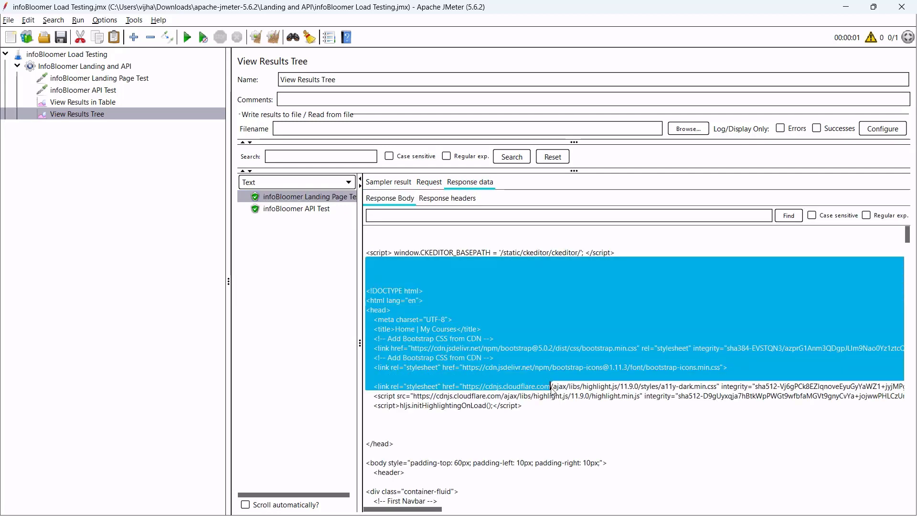
pyautogui.click(300, 210)
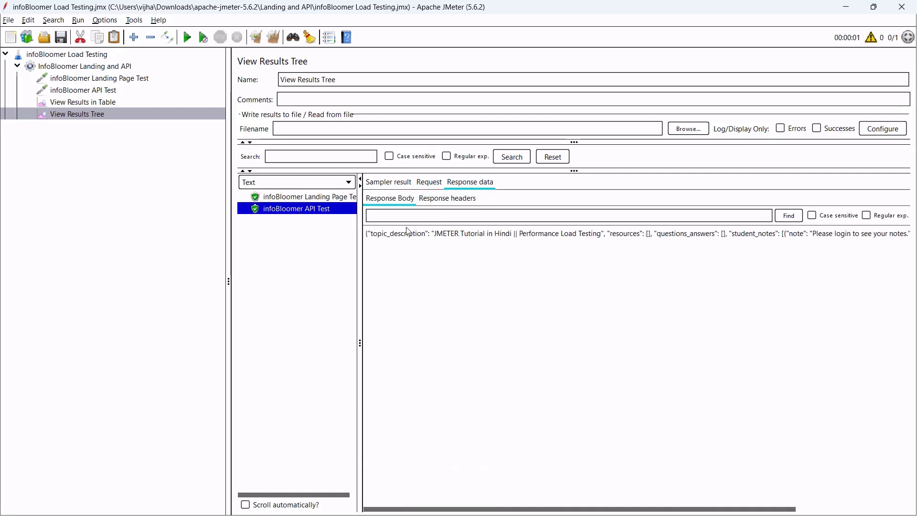
pyautogui.moveTo(386, 233); pyautogui.dragTo(908, 242)
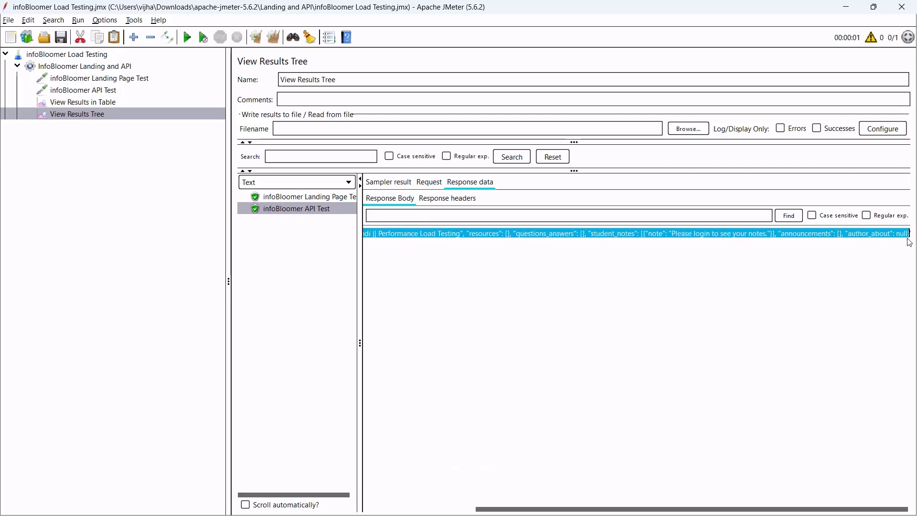
pyautogui.click(392, 245)
# Check the infoBloomer API Test result and request settings, then the landing page request's settings.
pyautogui.click(319, 217)
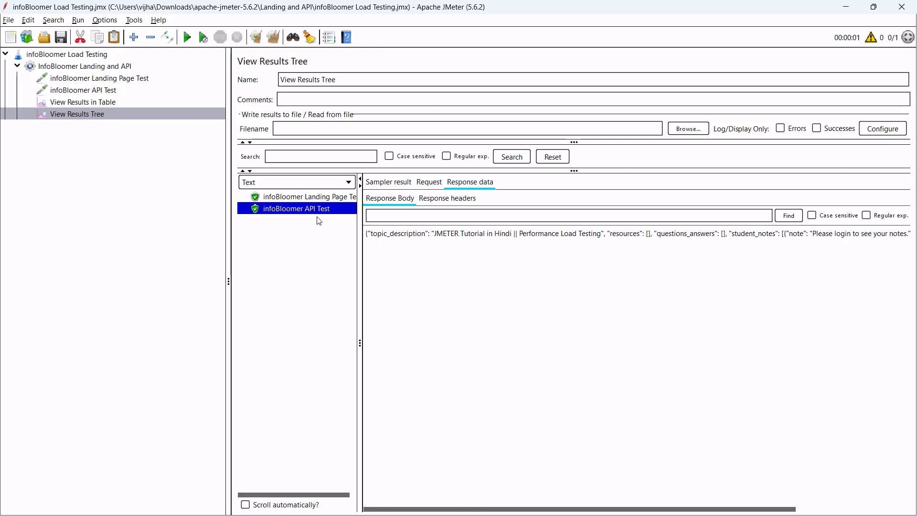
pyautogui.click(128, 90)
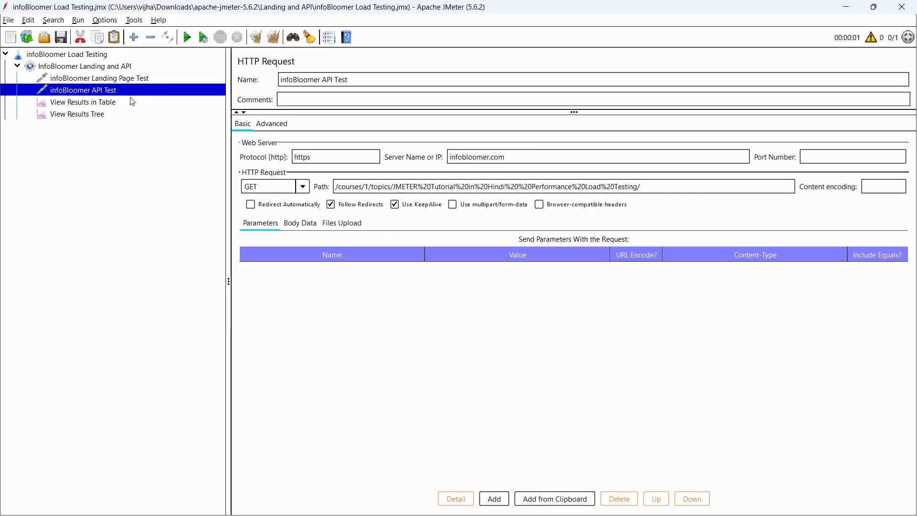
pyautogui.click(124, 111)
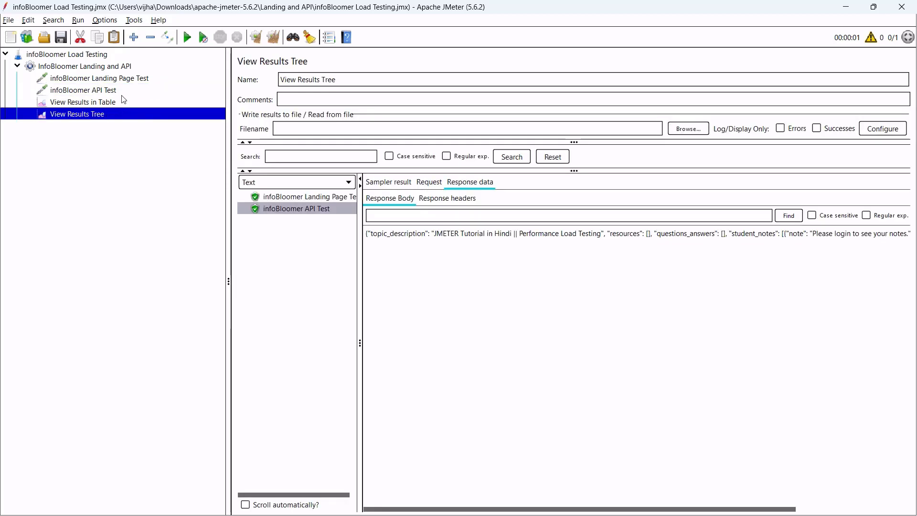
pyautogui.click(131, 82)
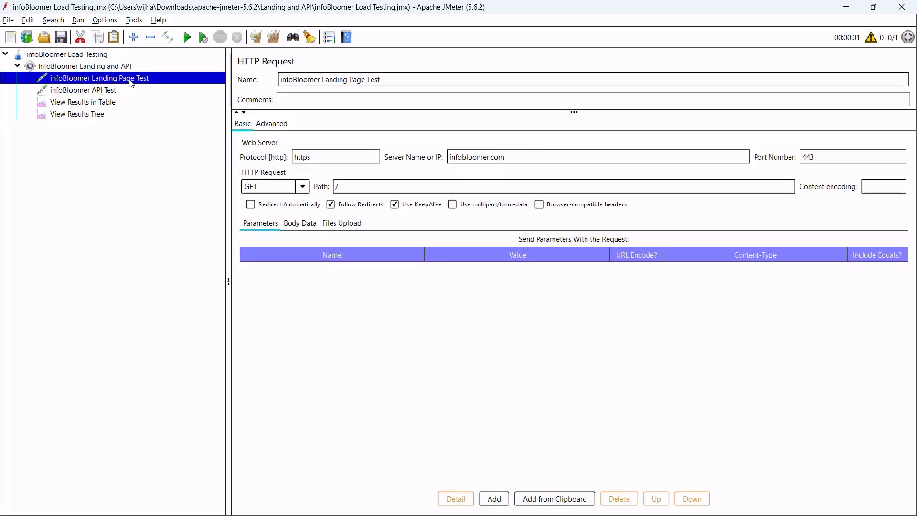
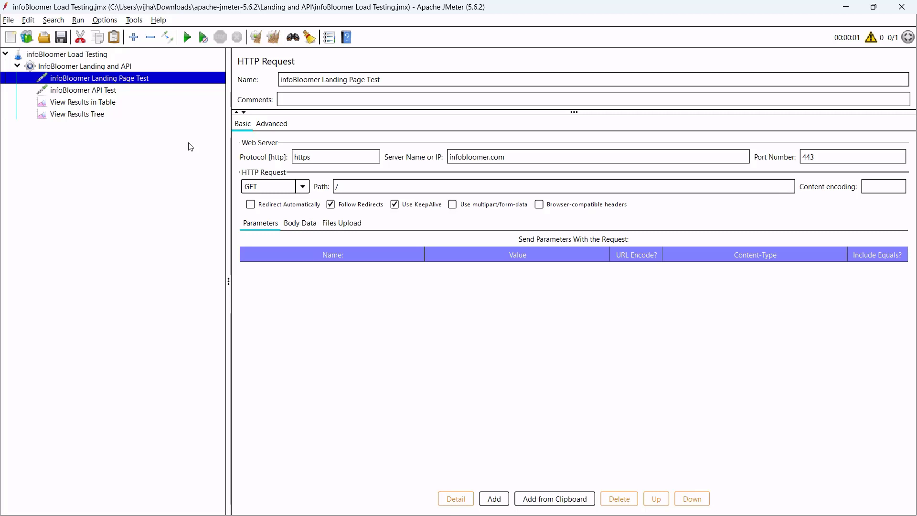
# Add a Response Assertion to the thread group and select its default name.
pyautogui.click(133, 69)
pyautogui.rightClick(135, 71)
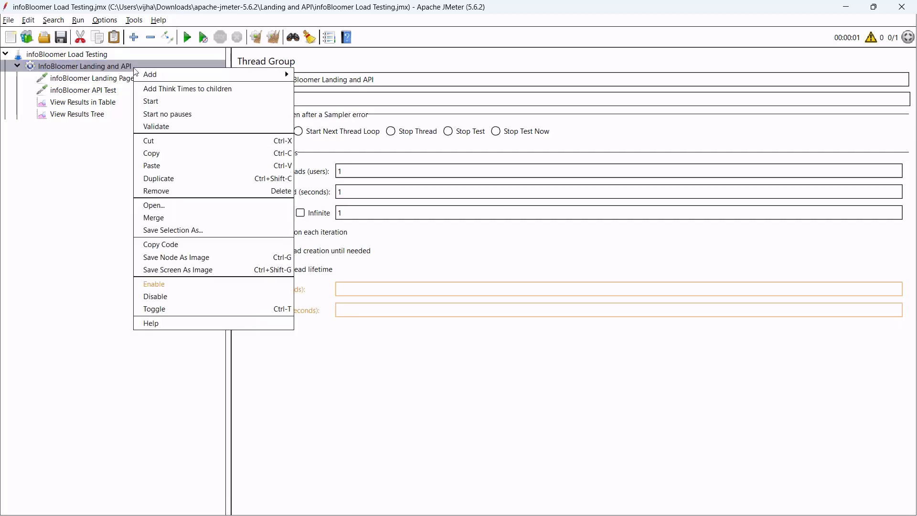
pyautogui.moveTo(210, 75)
pyautogui.moveTo(336, 79)
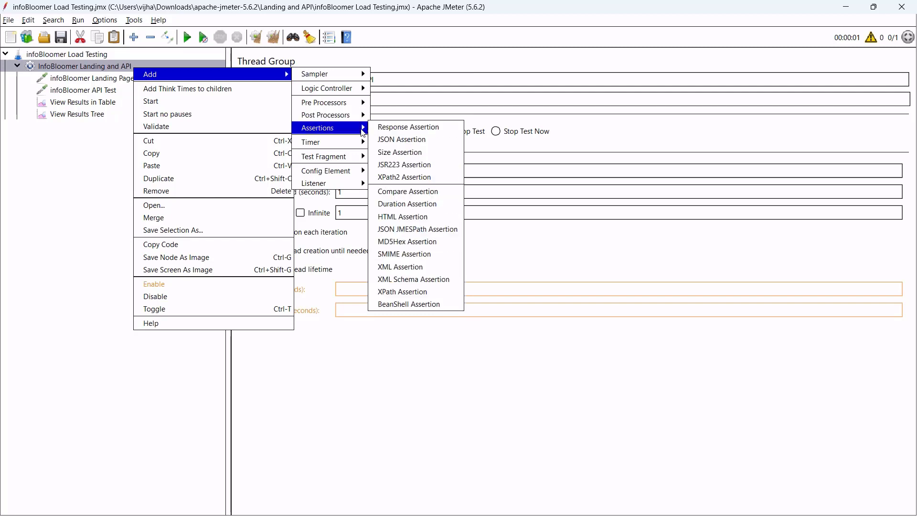
pyautogui.moveTo(373, 132)
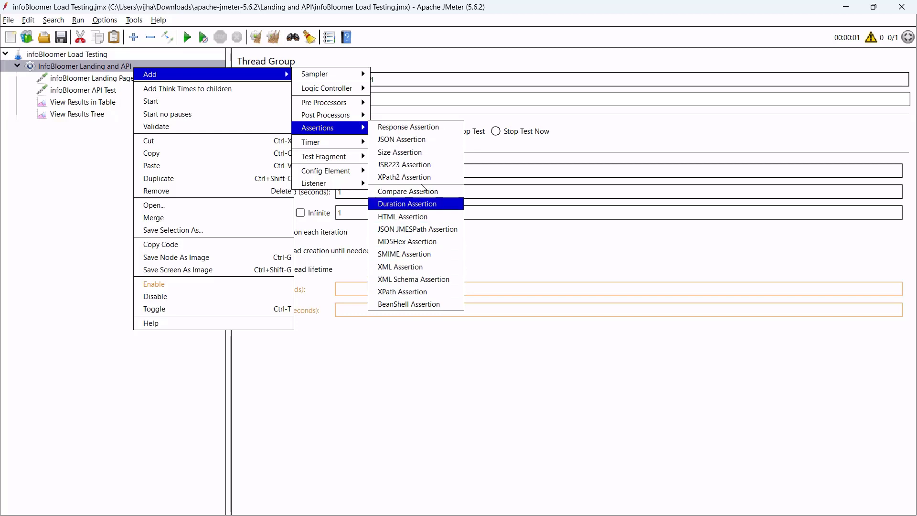
pyautogui.click(429, 129)
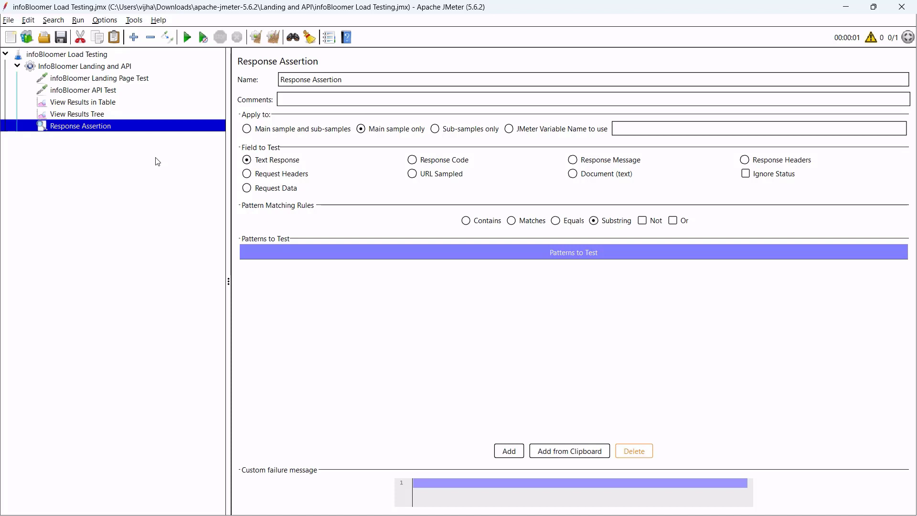
pyautogui.click(344, 86)
pyautogui.moveTo(354, 81); pyautogui.dragTo(280, 78)
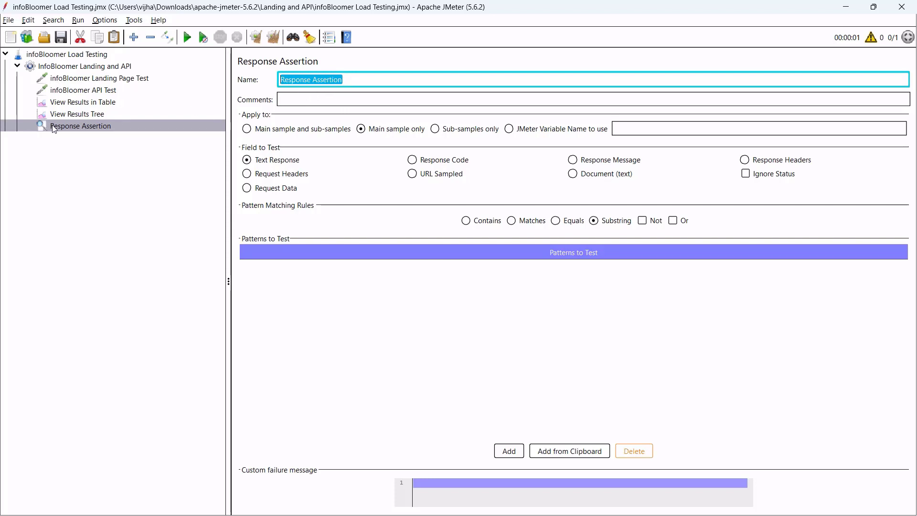
# Compare the Landing Page and API Test request settings with the assertion, then show the results table.
pyautogui.click(77, 81)
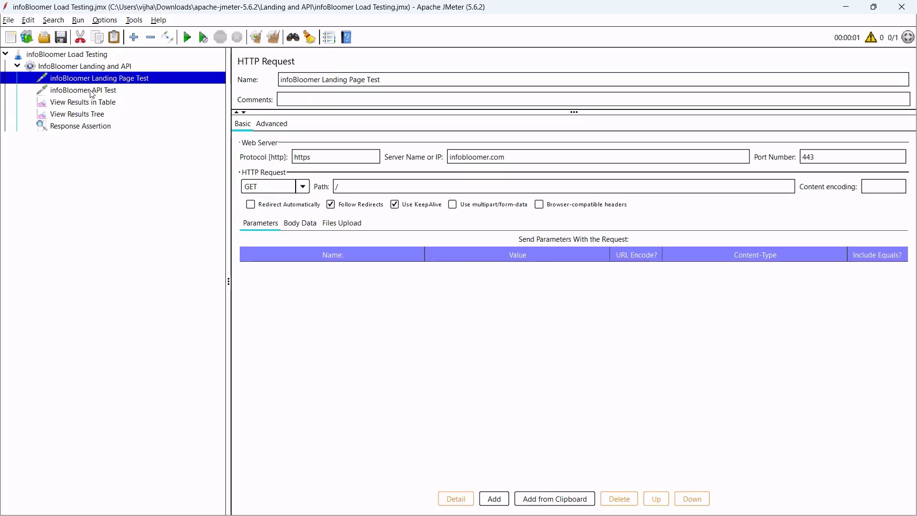
pyautogui.click(91, 91)
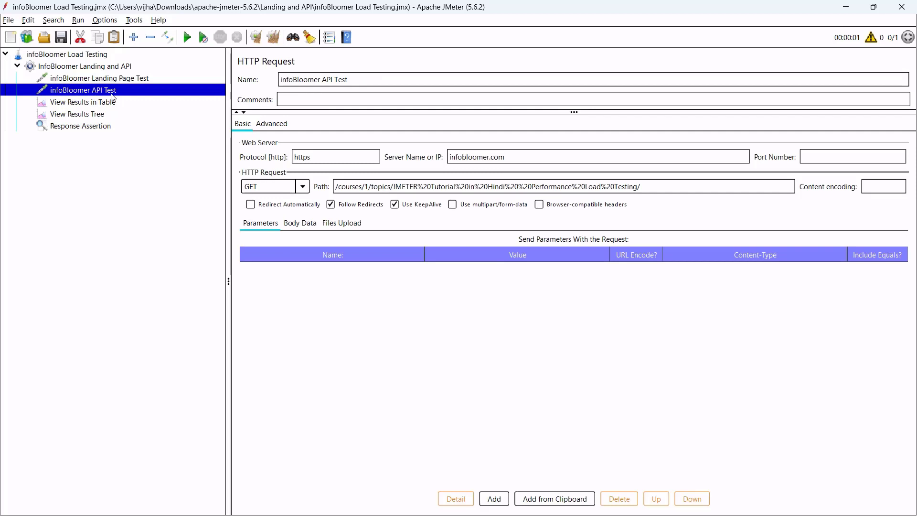
pyautogui.click(95, 127)
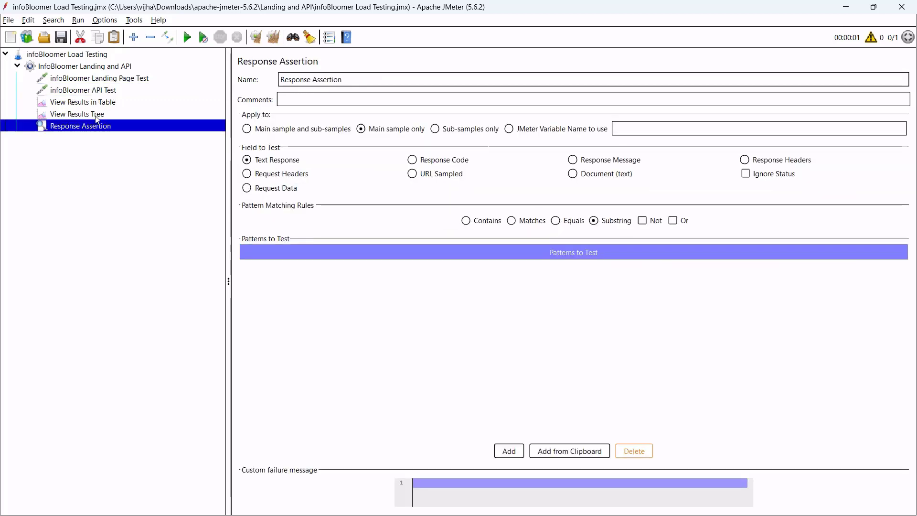
pyautogui.click(110, 81)
pyautogui.click(110, 91)
pyautogui.click(103, 127)
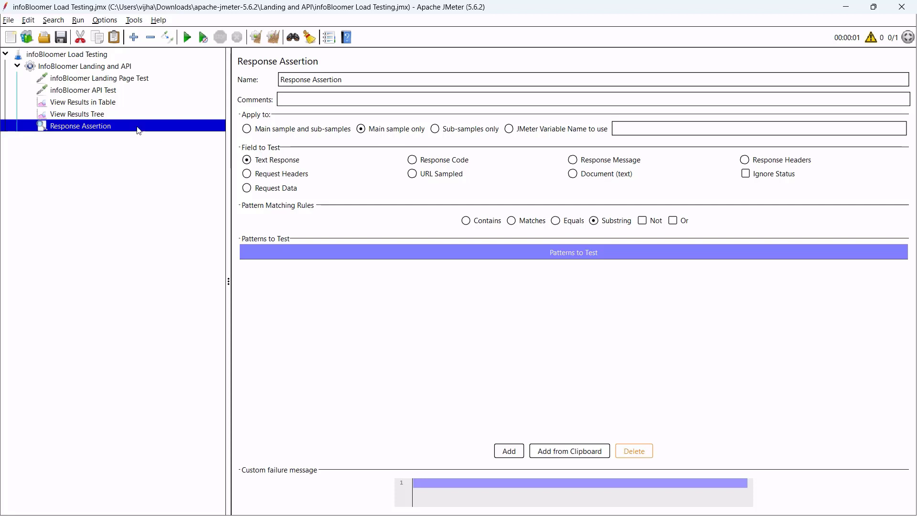
pyautogui.click(106, 109)
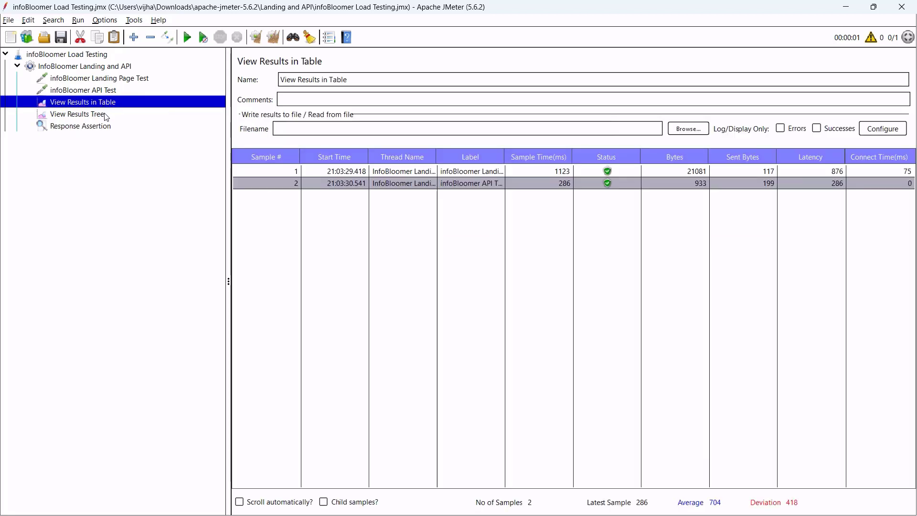
# In the results tree, confirm the Landing Page Test sampler result shows response code 200.
pyautogui.click(91, 114)
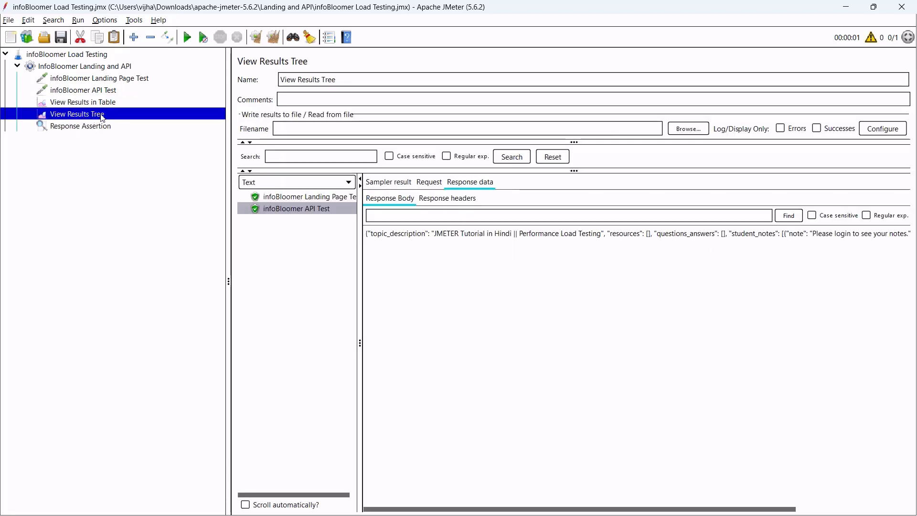
pyautogui.click(277, 199)
pyautogui.click(391, 184)
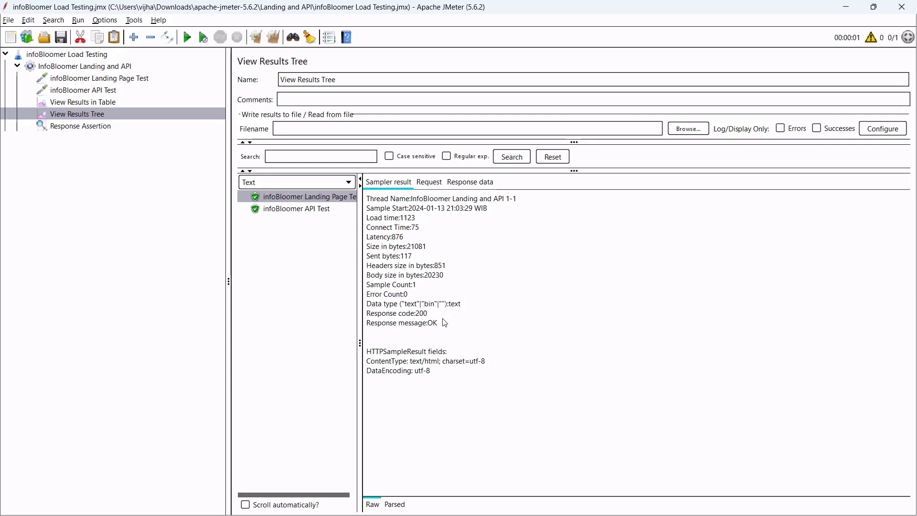
pyautogui.moveTo(376, 314); pyautogui.dragTo(412, 313)
pyautogui.doubleClick(422, 313)
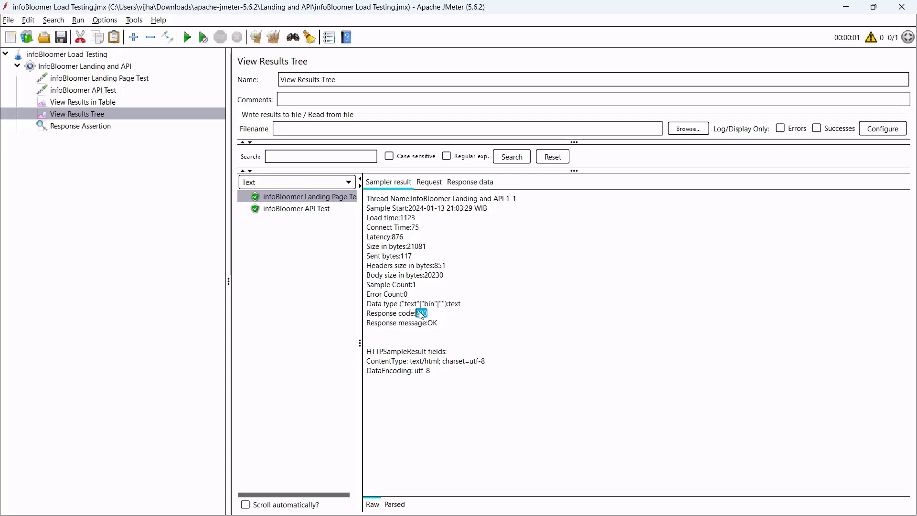
# Confirm the API Test sampler result also shows response code 200.
pyautogui.click(298, 210)
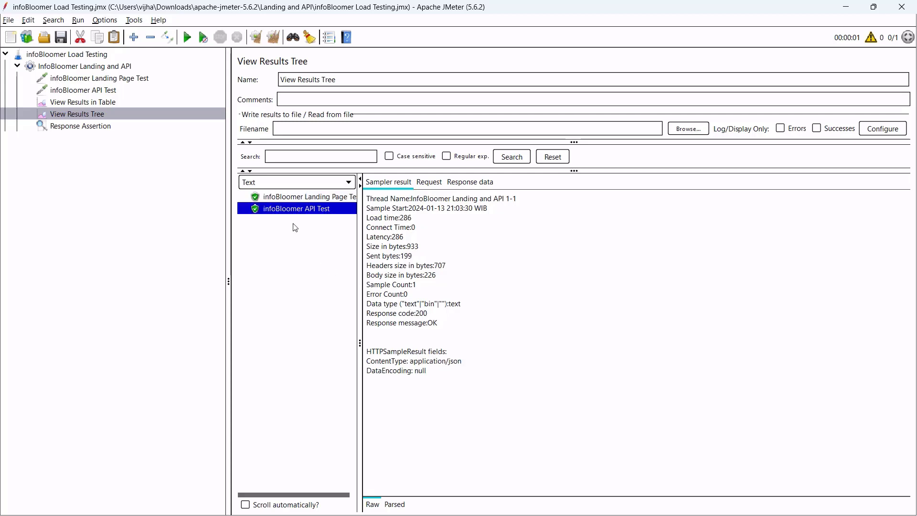
pyautogui.moveTo(436, 315); pyautogui.dragTo(416, 314)
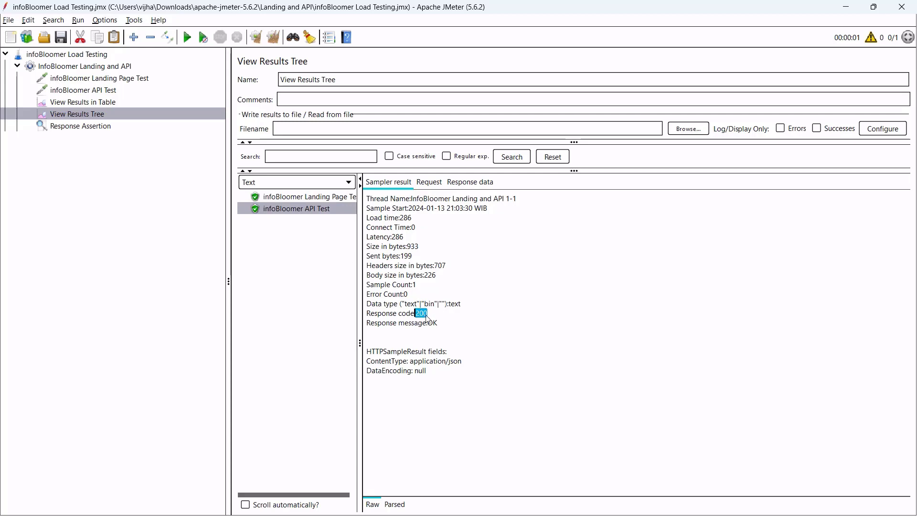
pyautogui.click(427, 316)
pyautogui.moveTo(417, 314); pyautogui.dragTo(429, 318)
# Set the Response Assertion to test Response Code, Equals, with pattern 200.
pyautogui.click(98, 127)
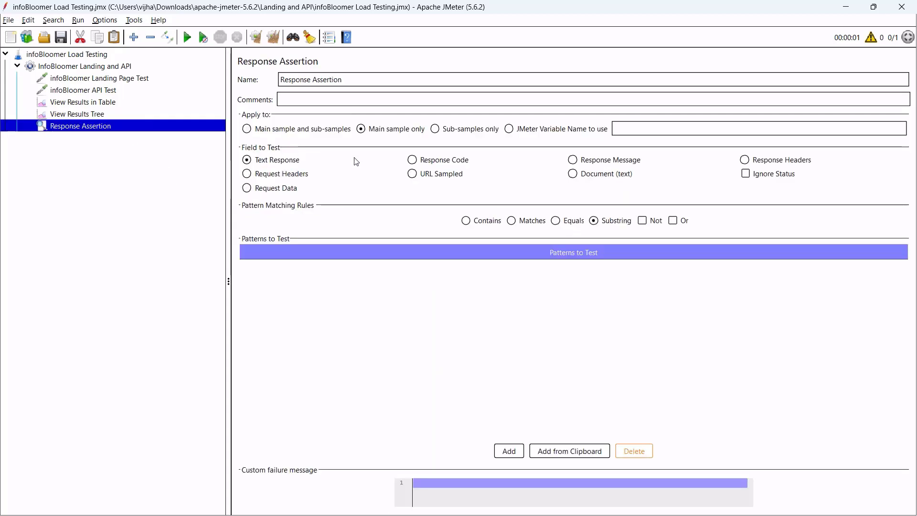
pyautogui.click(412, 160)
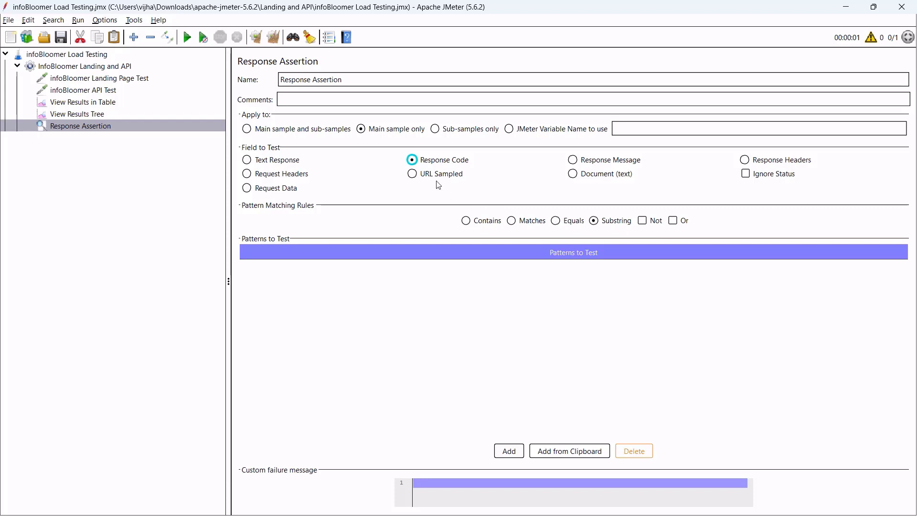
pyautogui.click(555, 221)
pyautogui.click(509, 451)
pyautogui.doubleClick(299, 273)
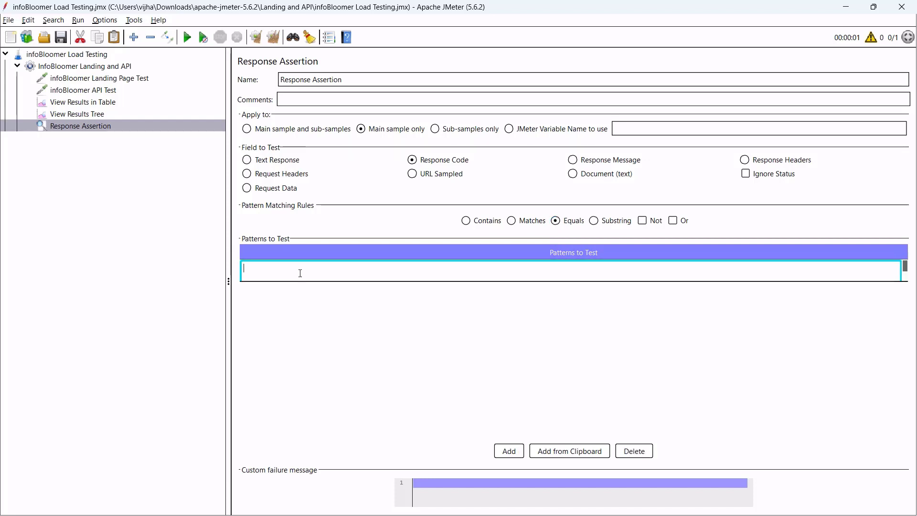
pyautogui.write('200')
pyautogui.click(343, 298)
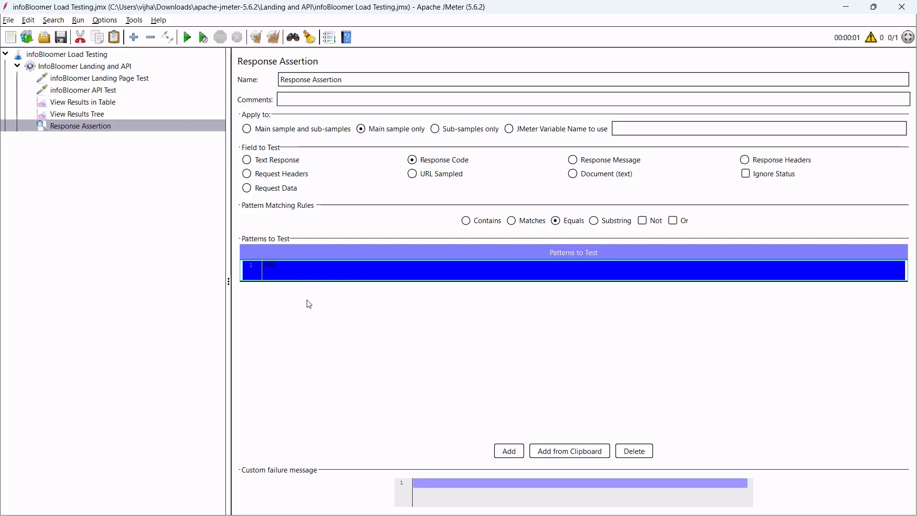
pyautogui.click(98, 115)
pyautogui.click(102, 103)
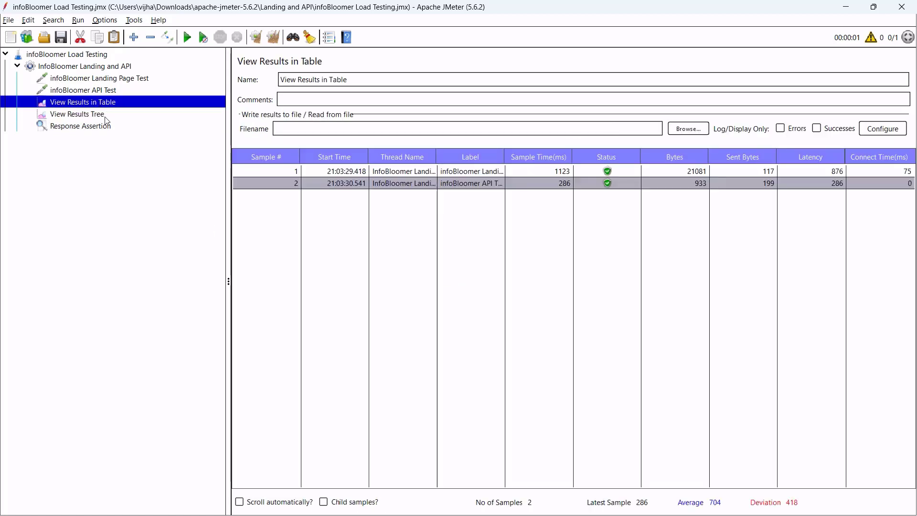
# Clear all previous results and run the test plan again.
pyautogui.click(106, 116)
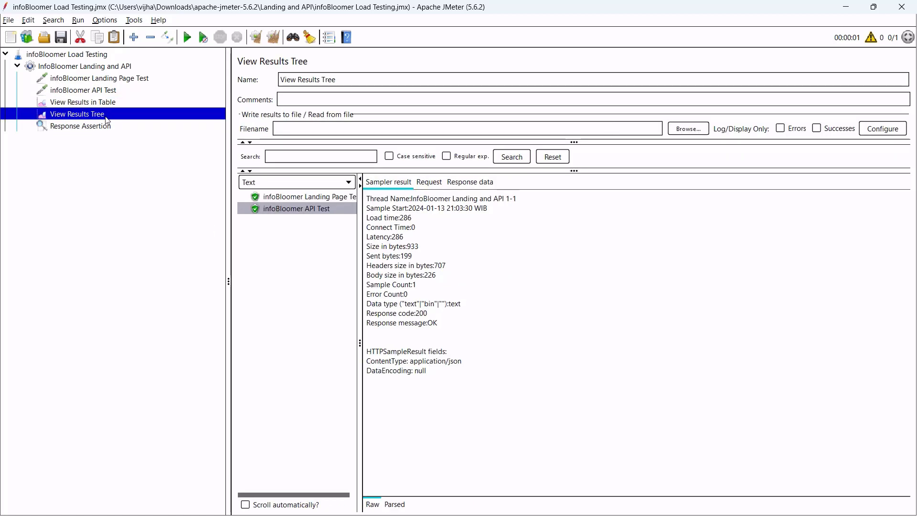
pyautogui.click(273, 37)
pyautogui.click(130, 78)
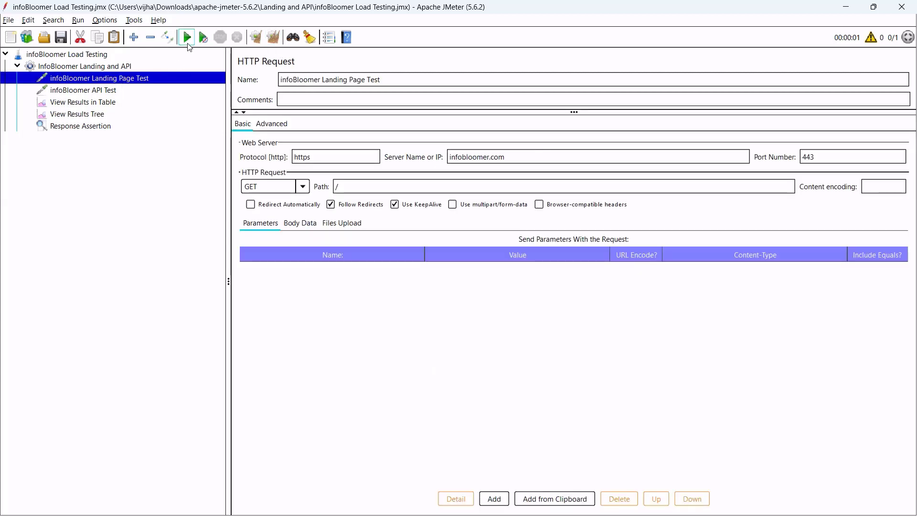
pyautogui.click(186, 41)
# Review the new results table and both sampler results, then return to the Response Assertion.
pyautogui.click(100, 103)
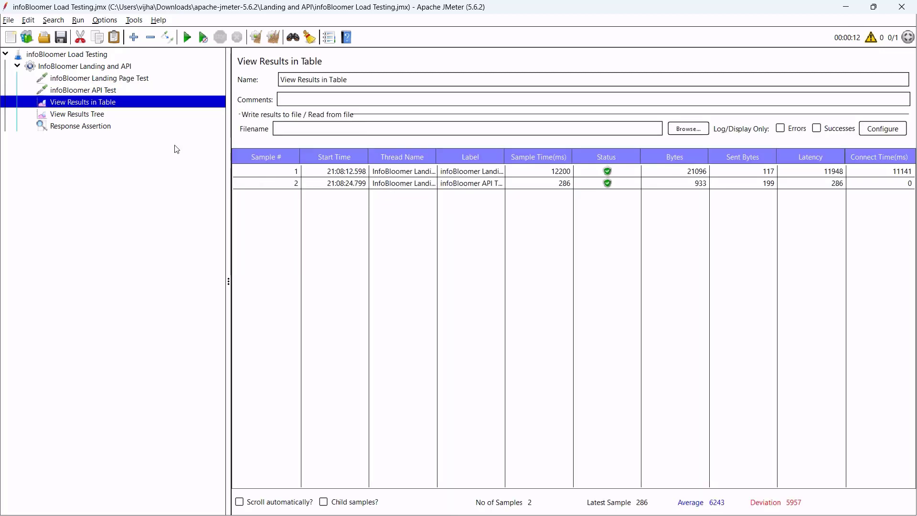
pyautogui.click(84, 116)
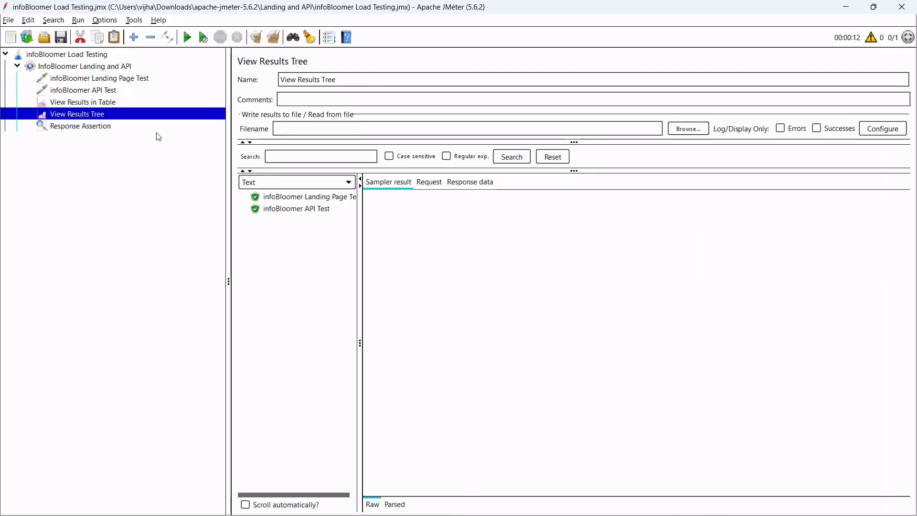
pyautogui.click(311, 198)
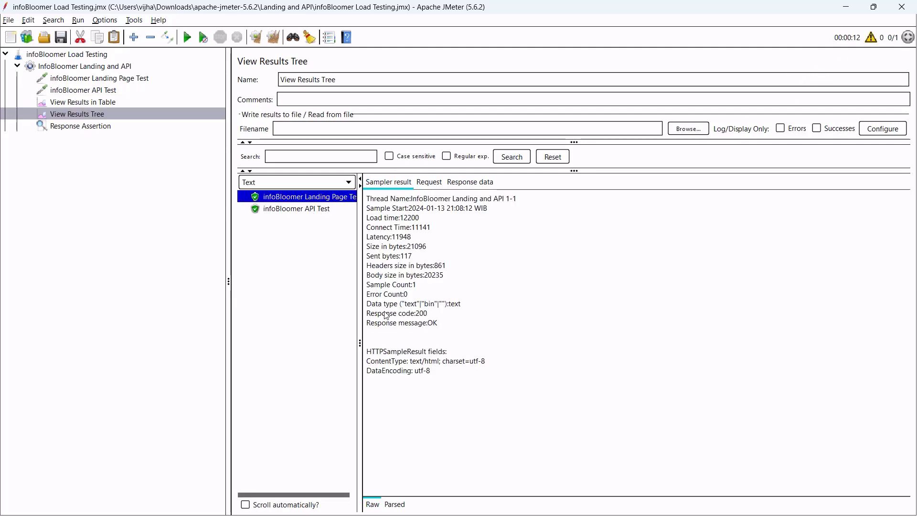
pyautogui.click(297, 210)
pyautogui.click(139, 148)
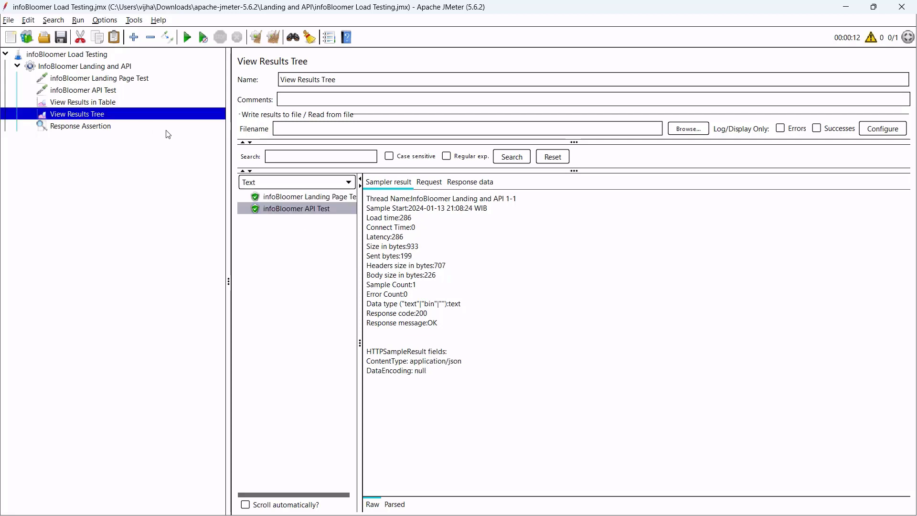
pyautogui.click(121, 130)
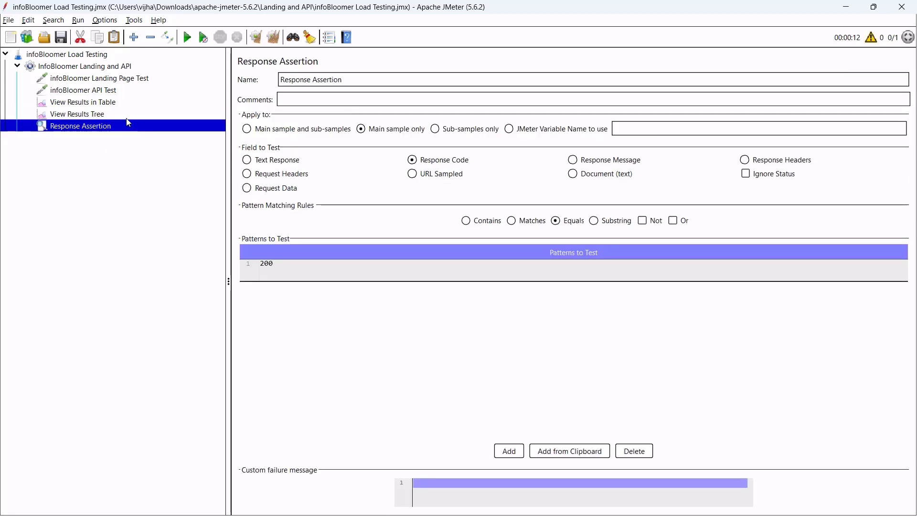
pyautogui.click(125, 116)
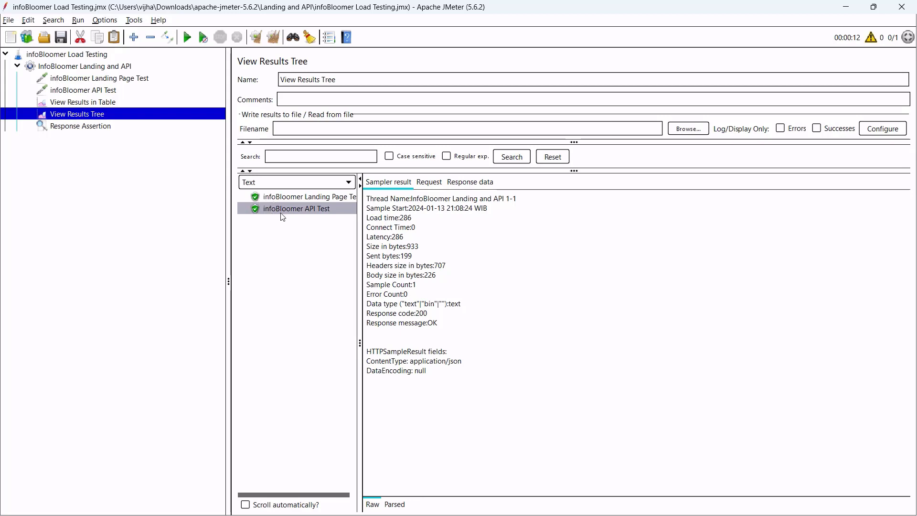
pyautogui.click(115, 127)
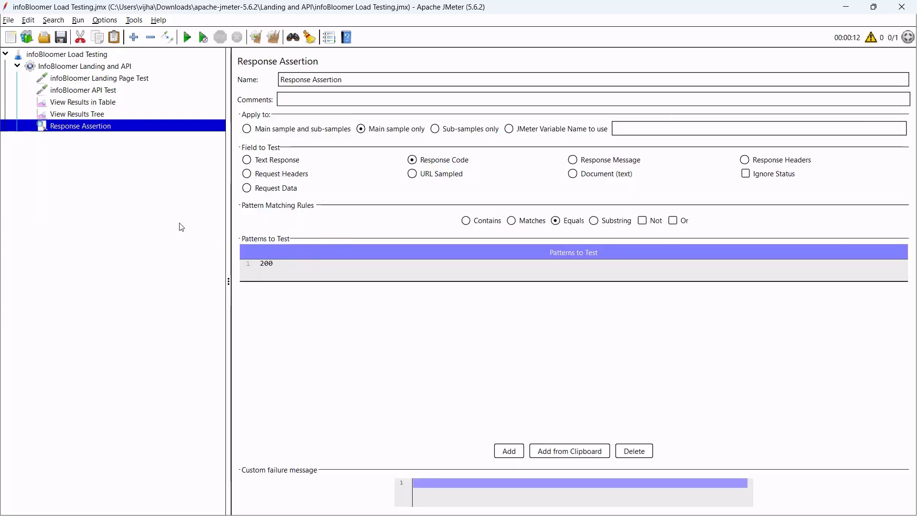
# Change the assertion's expected response code from 200 to 201 and return to the results tree.
pyautogui.doubleClick(291, 267)
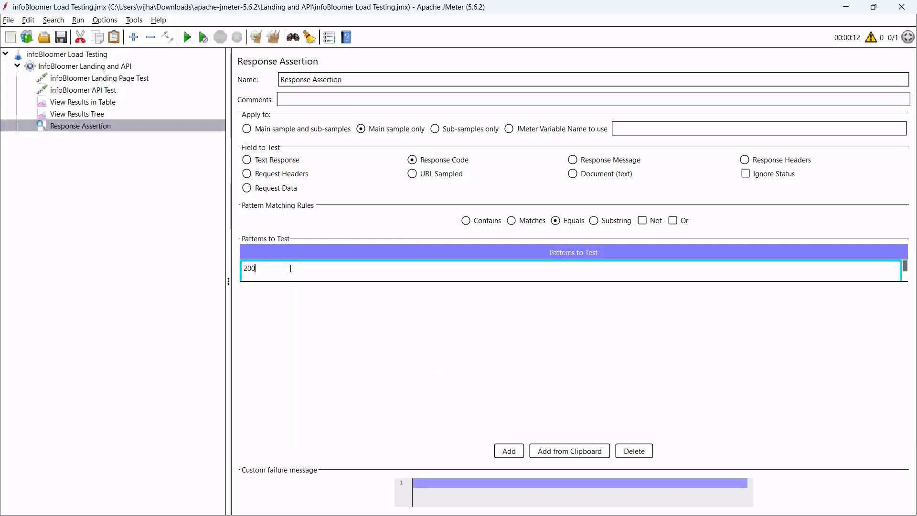
pyautogui.press('BackSpace')
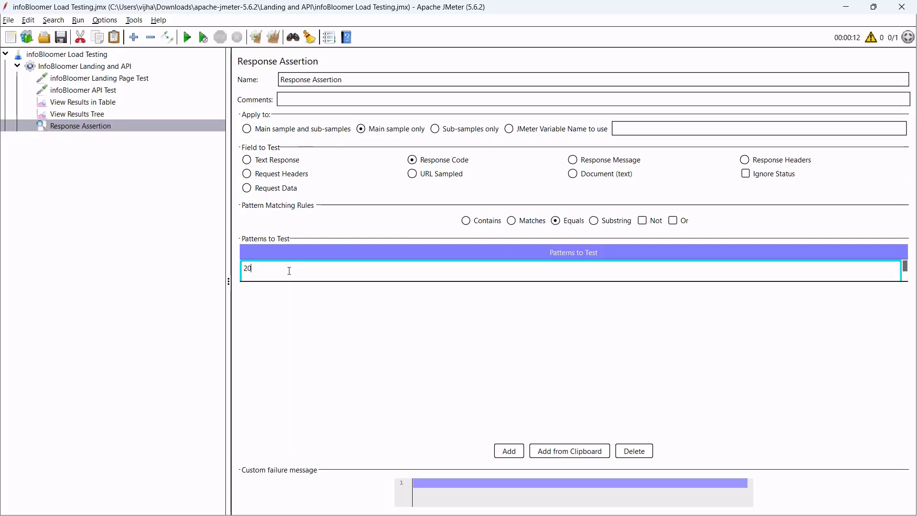
pyautogui.press('Return')
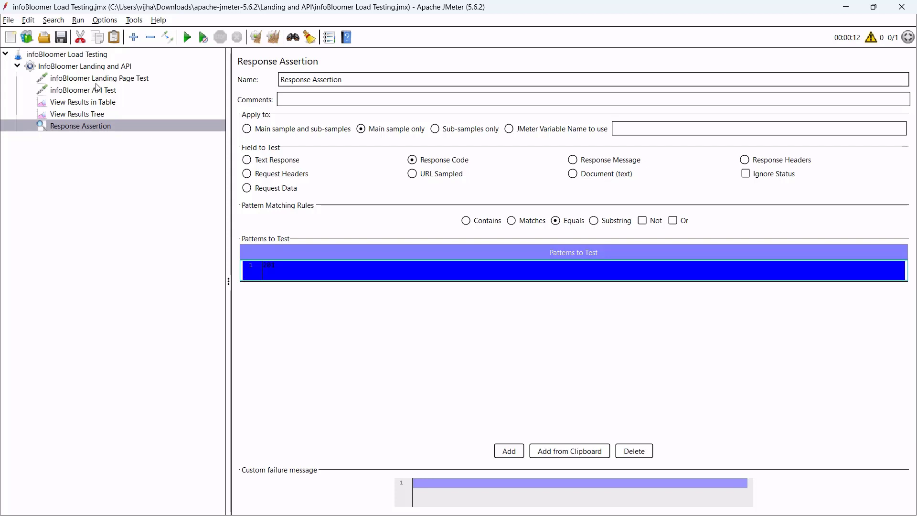
pyautogui.click(100, 114)
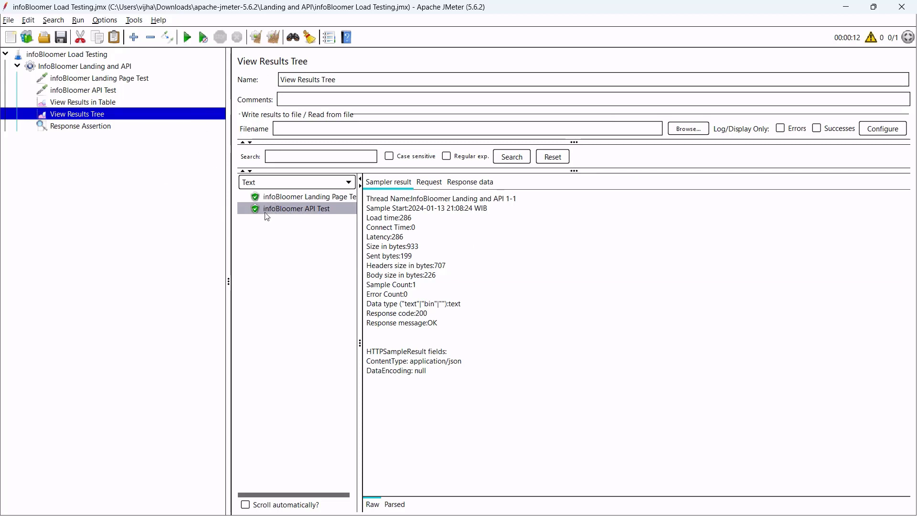
# Rerun the test and select the failed landing page and API Test samples.
pyautogui.click(188, 39)
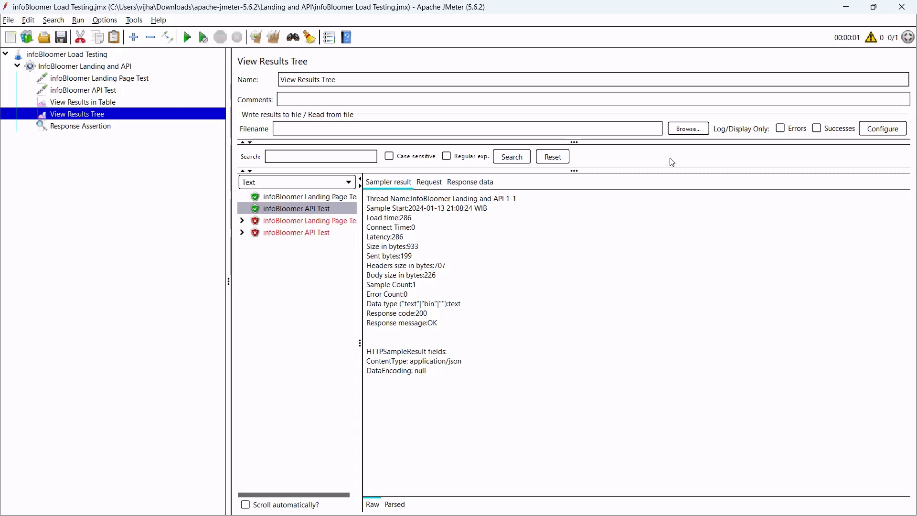
pyautogui.click(276, 222)
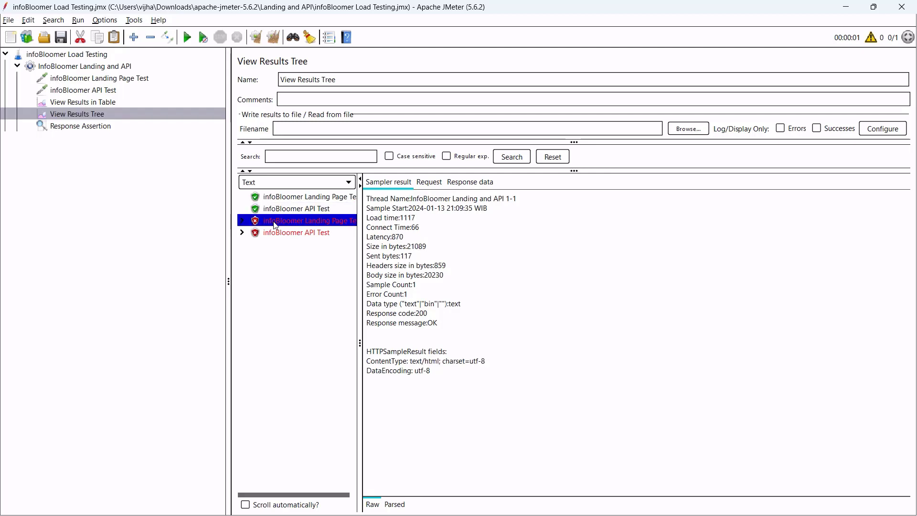
pyautogui.click(295, 233)
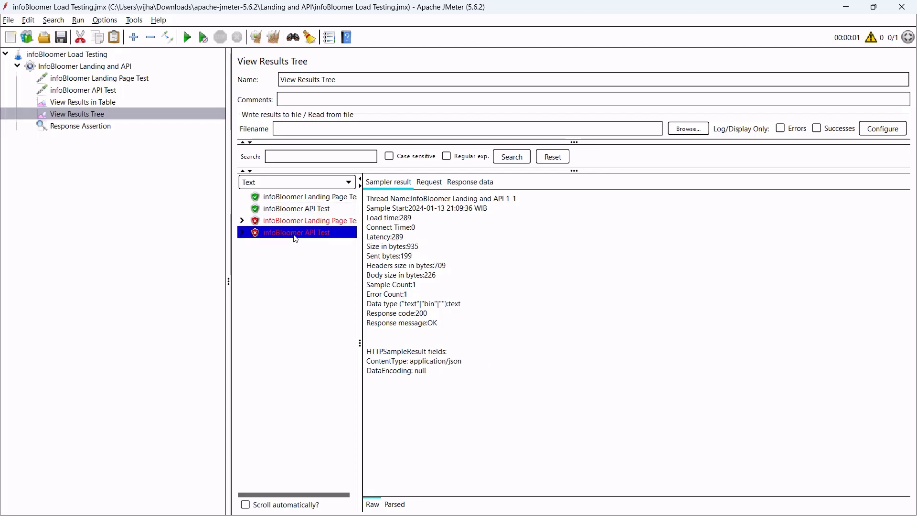
pyautogui.press('Up')
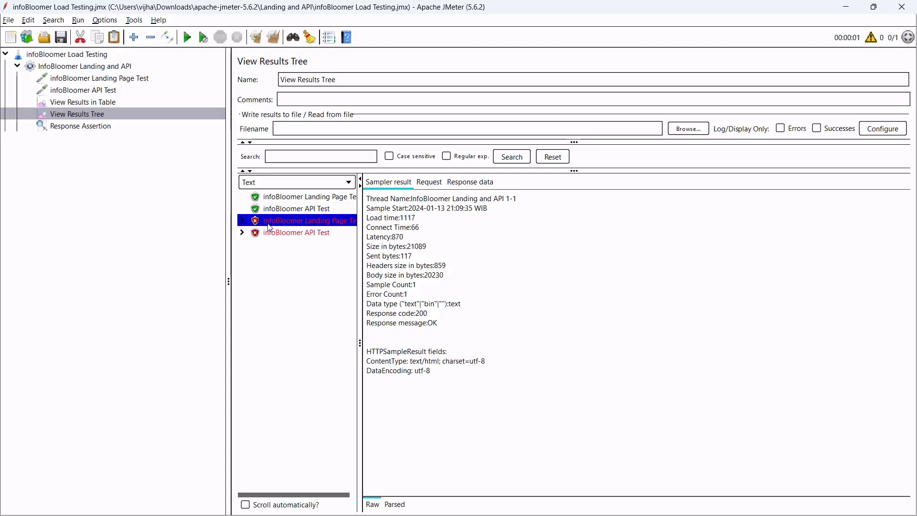
# Read through the landing page's HTML response, from container-fluid and nav items down to the Next button.
pyautogui.click(469, 185)
pyautogui.moveTo(387, 247); pyautogui.dragTo(469, 379)
pyautogui.scroll(-9, 470, 382)
pyautogui.moveTo(421, 286); pyautogui.dragTo(450, 439)
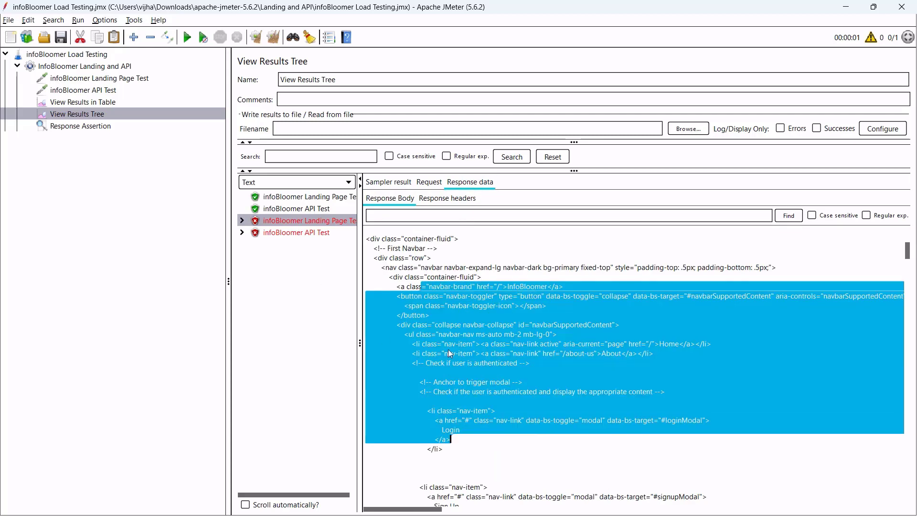
pyautogui.click(432, 331)
pyautogui.moveTo(407, 274); pyautogui.dragTo(485, 433)
pyautogui.scroll(-15, 455, 377)
pyautogui.moveTo(429, 299); pyautogui.dragTo(474, 446)
pyautogui.scroll(-20, 474, 429)
pyautogui.moveTo(399, 277); pyautogui.dragTo(517, 462)
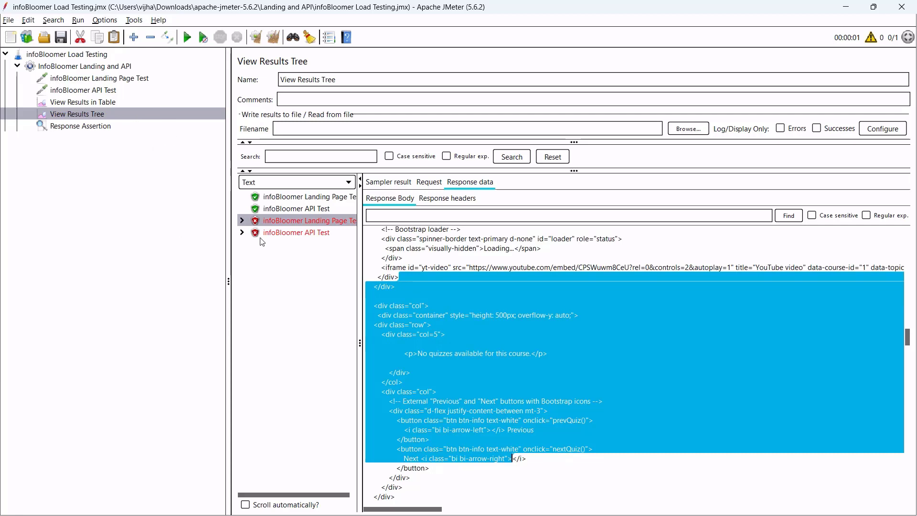
# Check the failed API sample still returned response code 200, then view the assertion and Landing Page request.
pyautogui.click(295, 233)
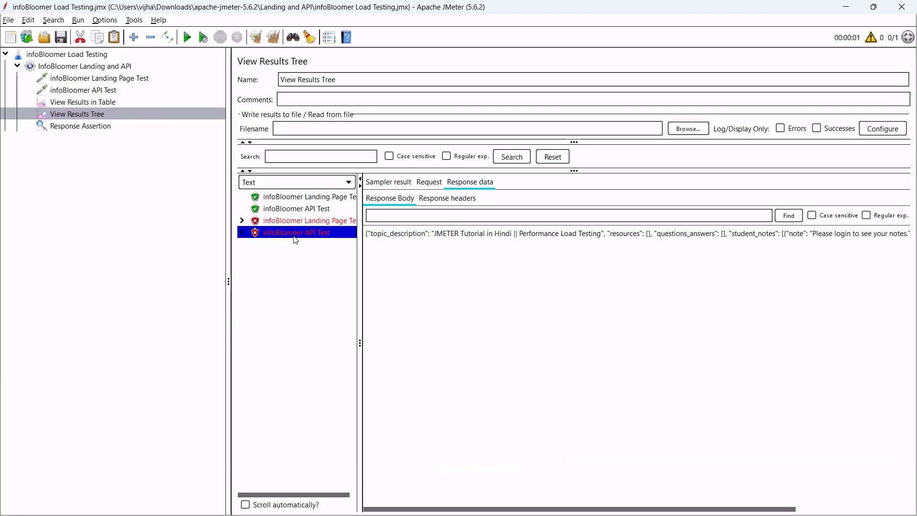
pyautogui.click(388, 182)
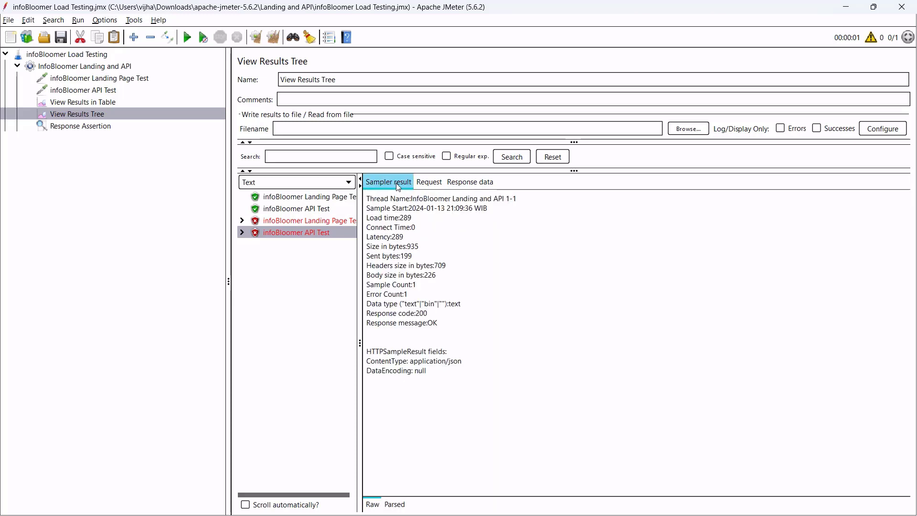
pyautogui.moveTo(428, 313); pyautogui.dragTo(373, 317)
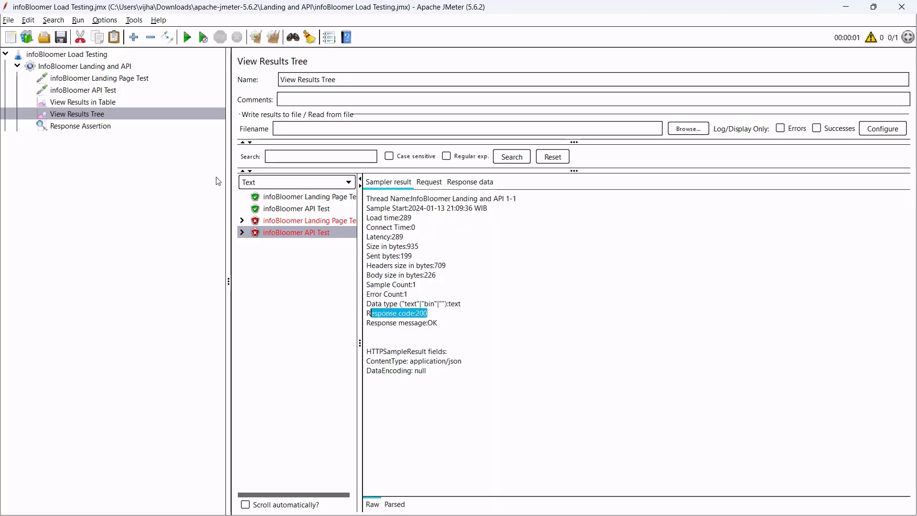
pyautogui.click(127, 155)
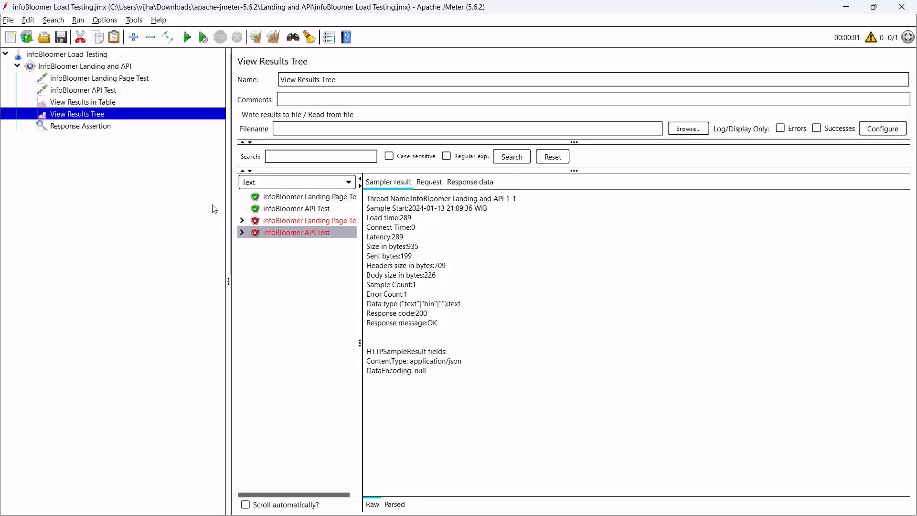
pyautogui.click(112, 125)
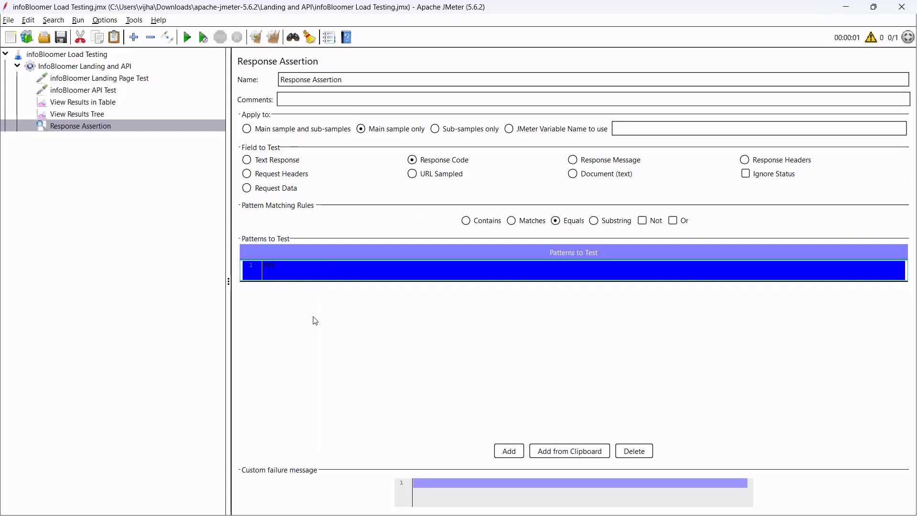
pyautogui.click(127, 79)
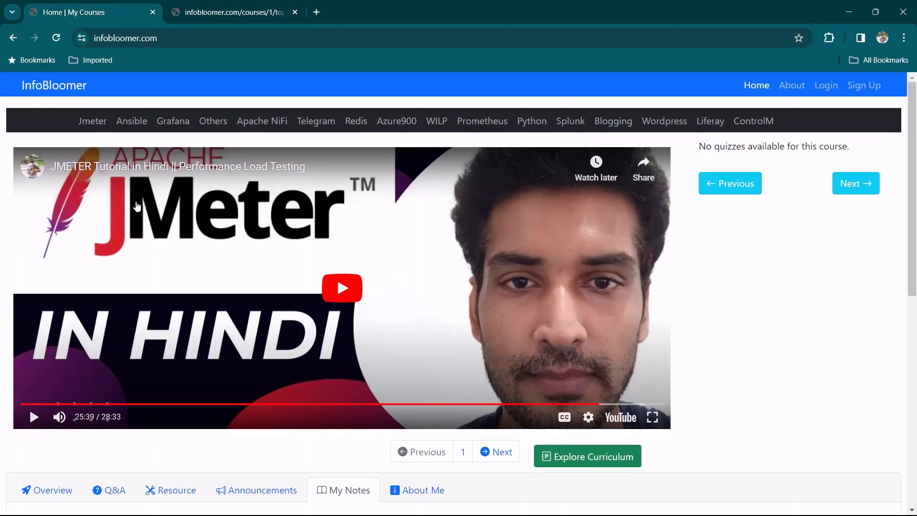
# Open the infobloomer.com course page's source in a new tab beside the Overview page.
pyautogui.scroll(-2, 61, 287)
pyautogui.scroll(-4, 61, 287)
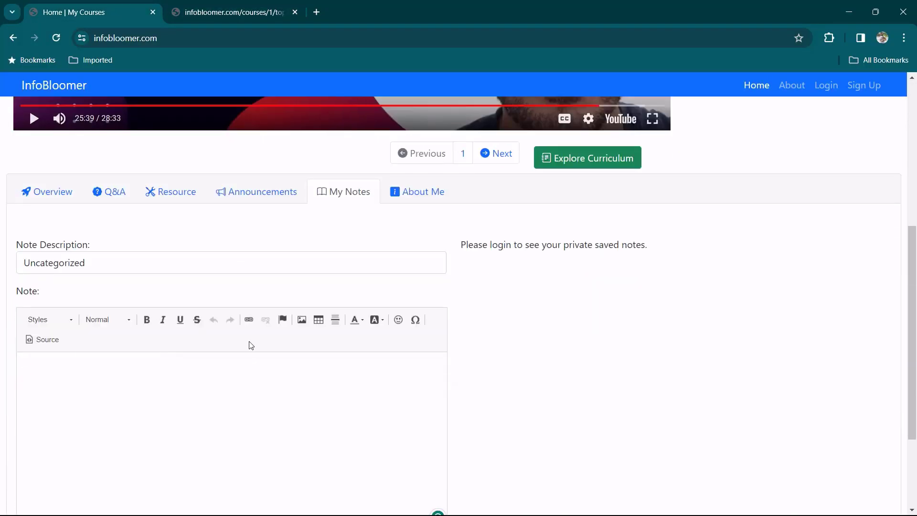
pyautogui.click(52, 197)
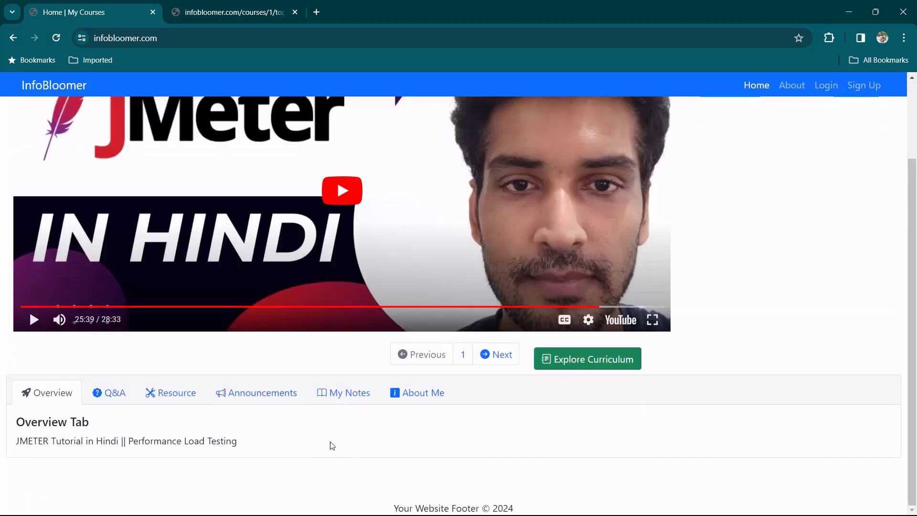
pyautogui.rightClick(351, 429)
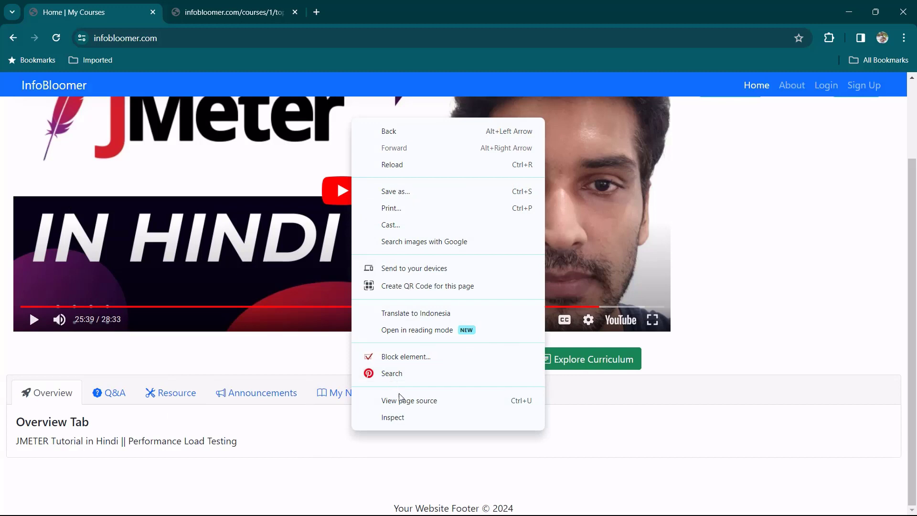
pyautogui.click(419, 401)
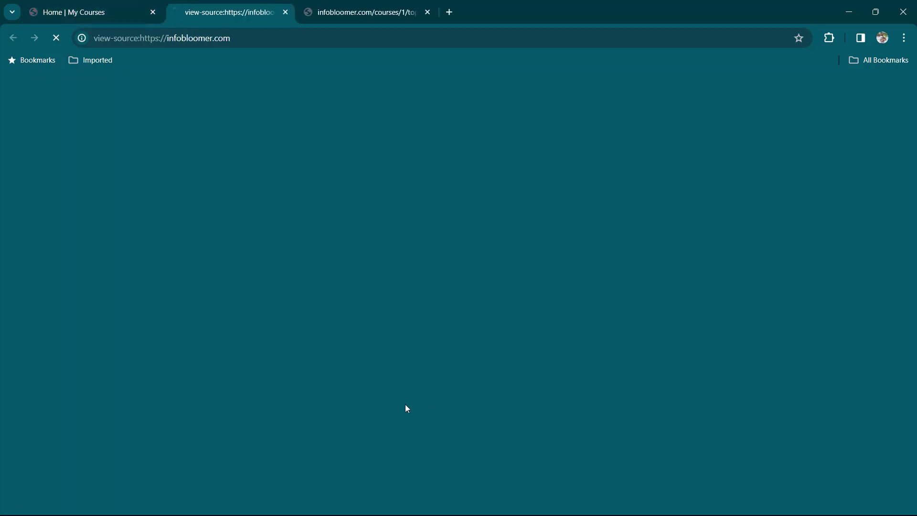
pyautogui.click(95, 12)
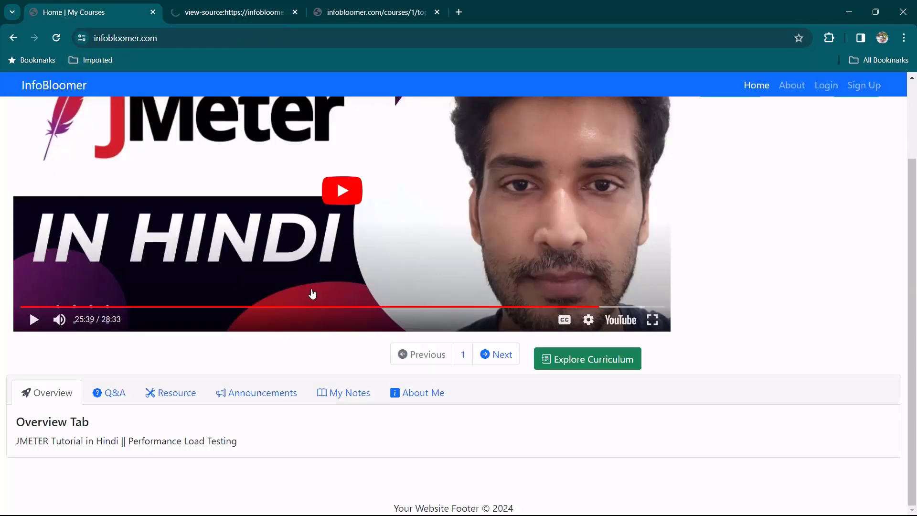
pyautogui.click(221, 11)
pyautogui.scroll(-12, 161, 279)
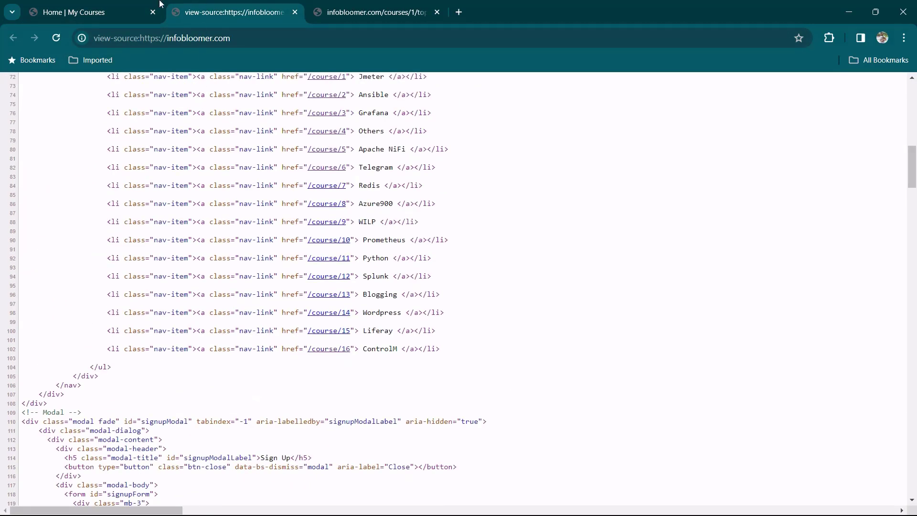
pyautogui.click(127, 7)
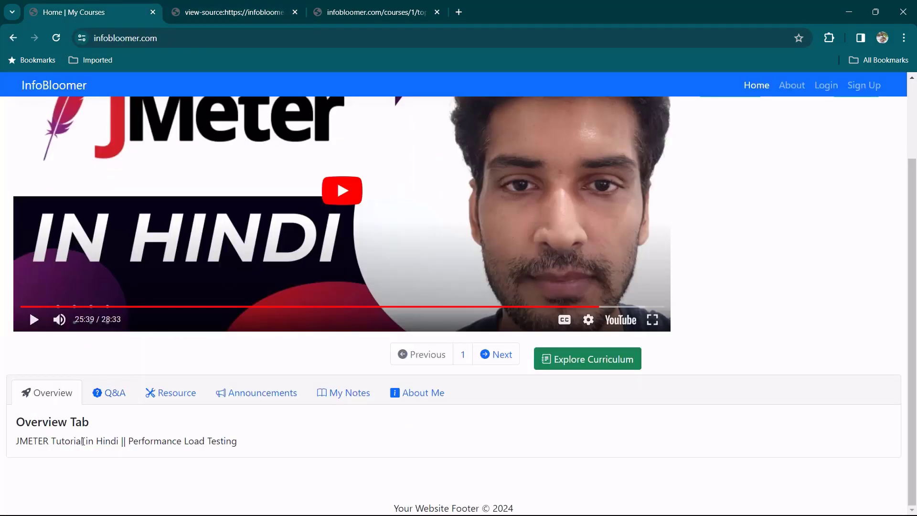
# Copy the word JMETER, find it in the page source's video iframe, and return to JMeter.
pyautogui.doubleClick(29, 442)
pyautogui.hotkey('ctrl', 'c')
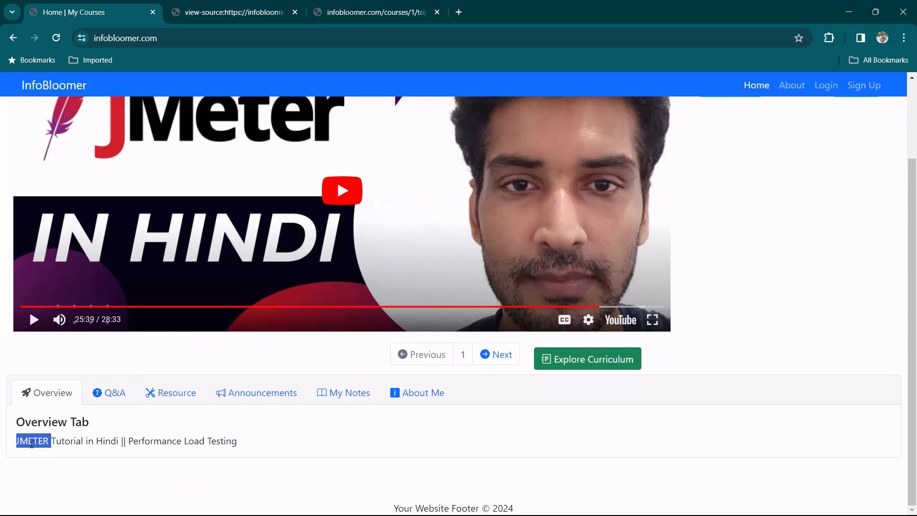
pyautogui.click(228, 13)
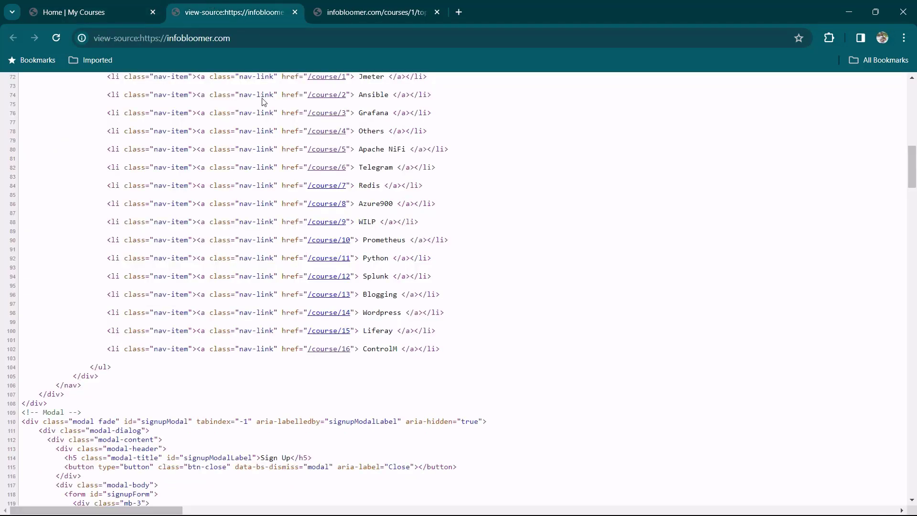
pyautogui.hotkey('ctrl', 'f')
pyautogui.hotkey('ctrl', 'v')
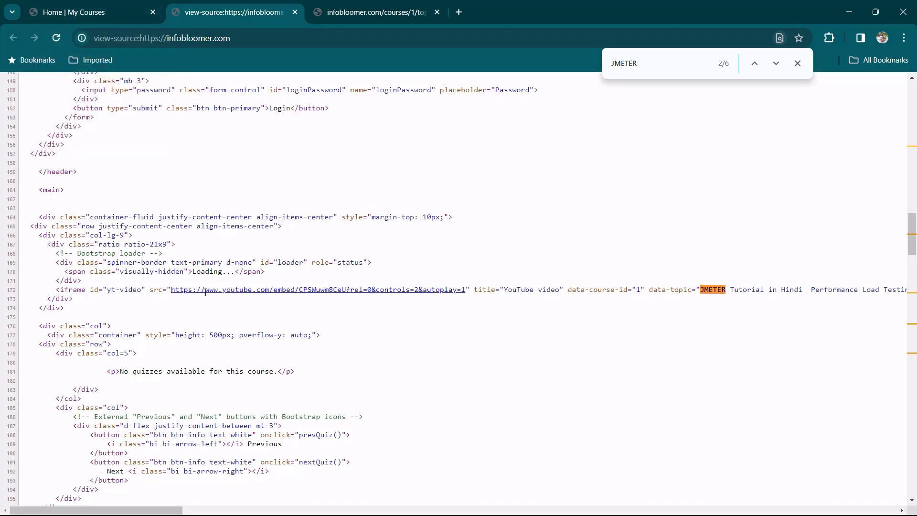
pyautogui.moveTo(125, 123); pyautogui.dragTo(256, 272)
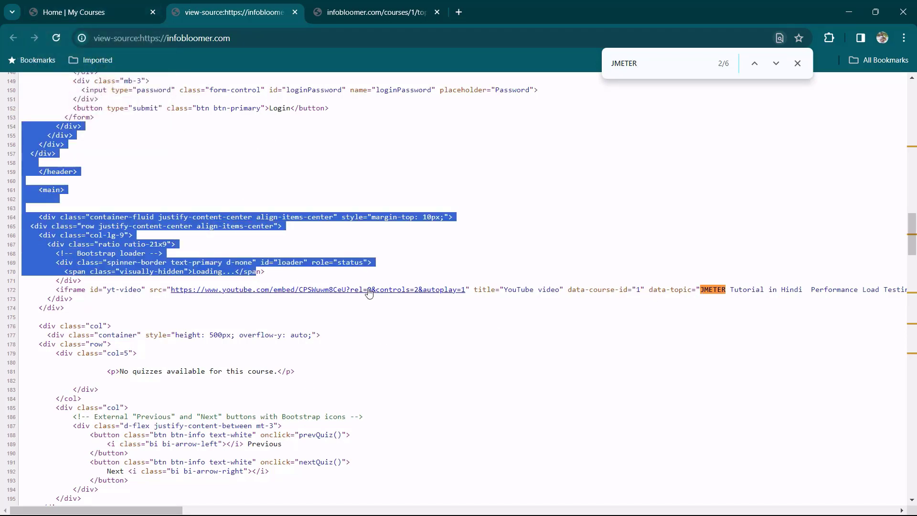
pyautogui.click(699, 298)
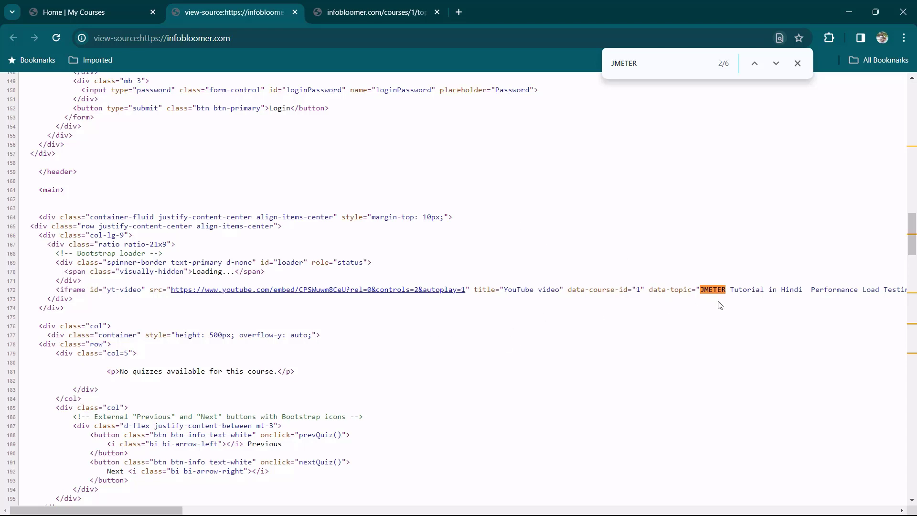
pyautogui.hotkey('alt', 'Tab')
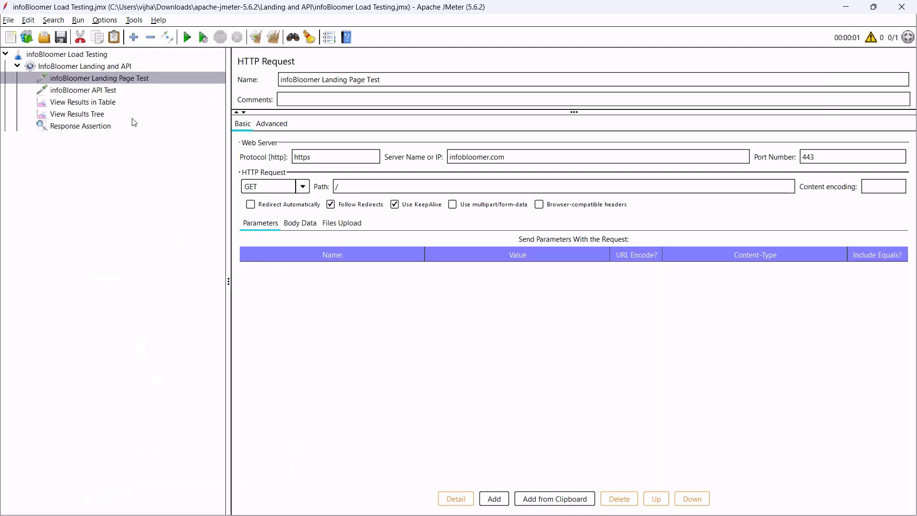
# Switch the assertion to test the text response and replace the 201 pattern with JMETER.
pyautogui.click(101, 128)
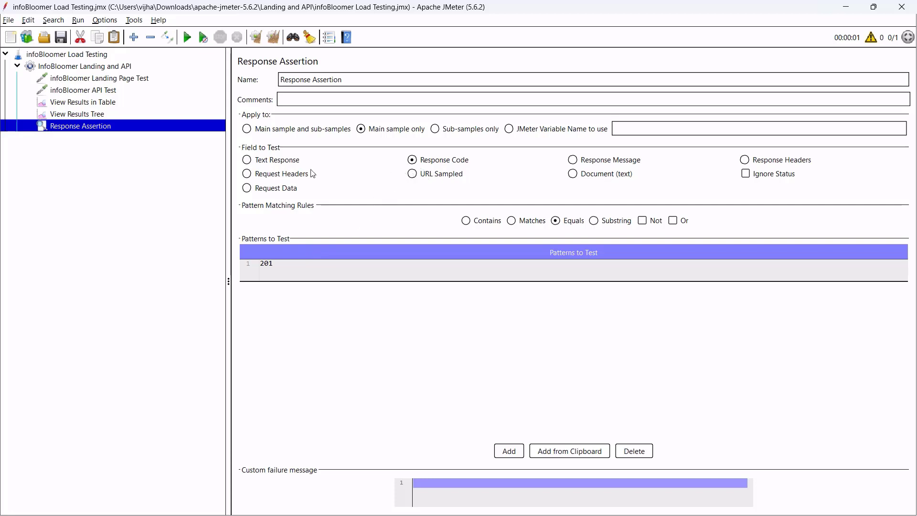
pyautogui.click(247, 161)
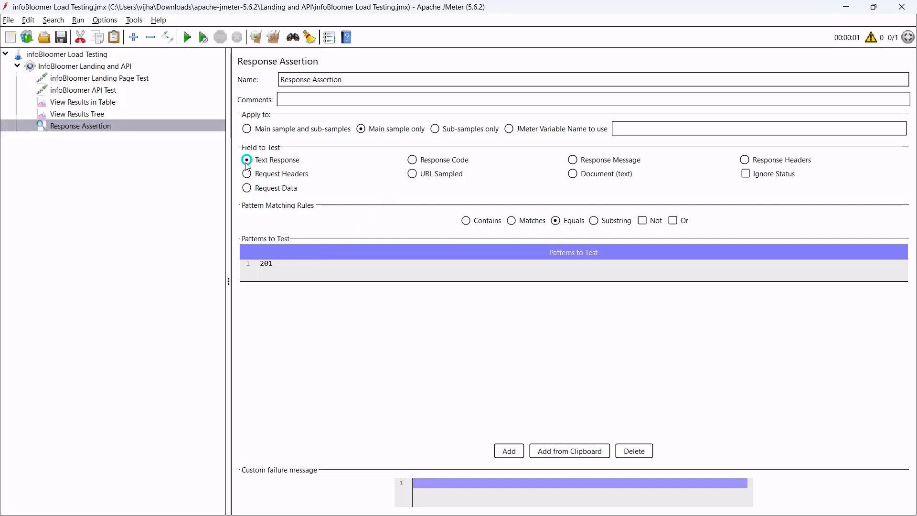
pyautogui.doubleClick(296, 264)
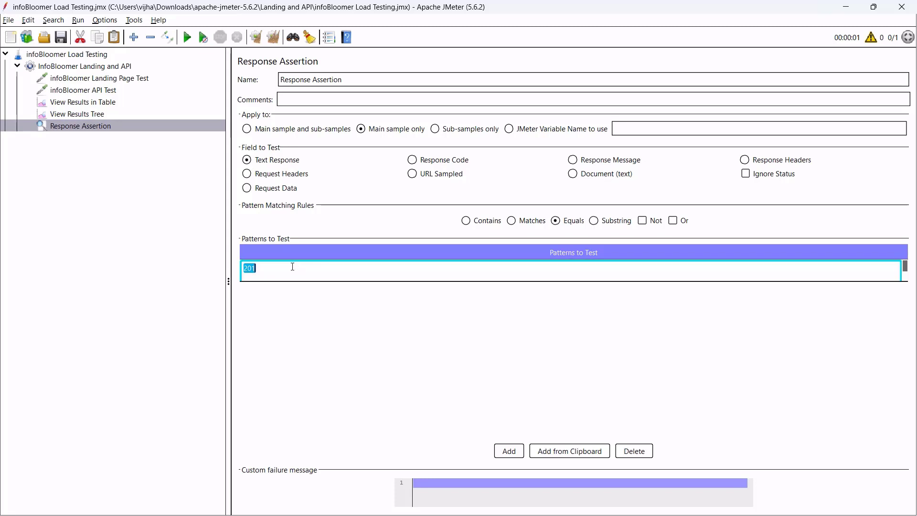
pyautogui.hotkey('ctrl', 'v')
pyautogui.click(291, 199)
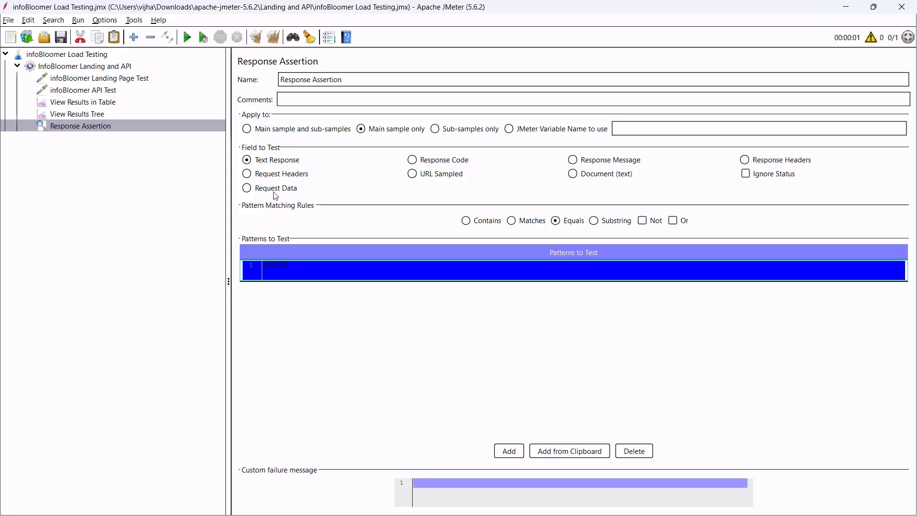
pyautogui.doubleClick(305, 268)
pyautogui.click(283, 272)
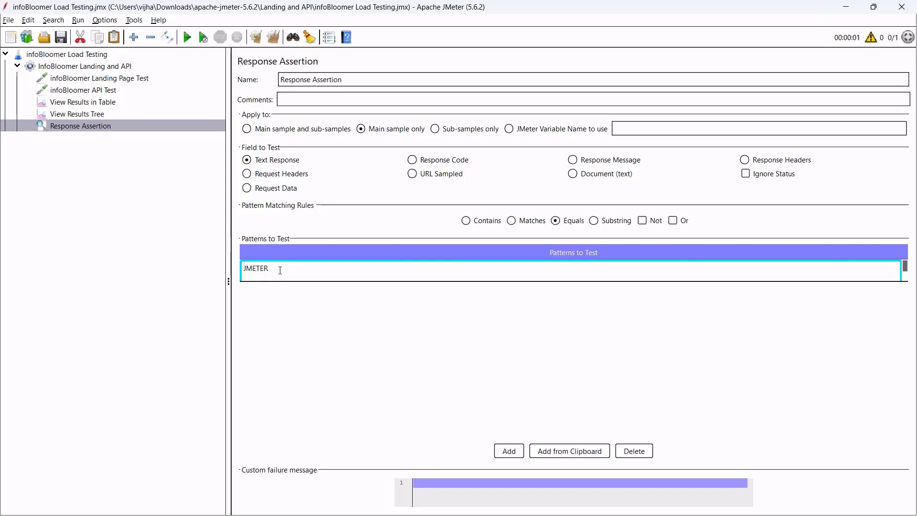
pyautogui.click(292, 317)
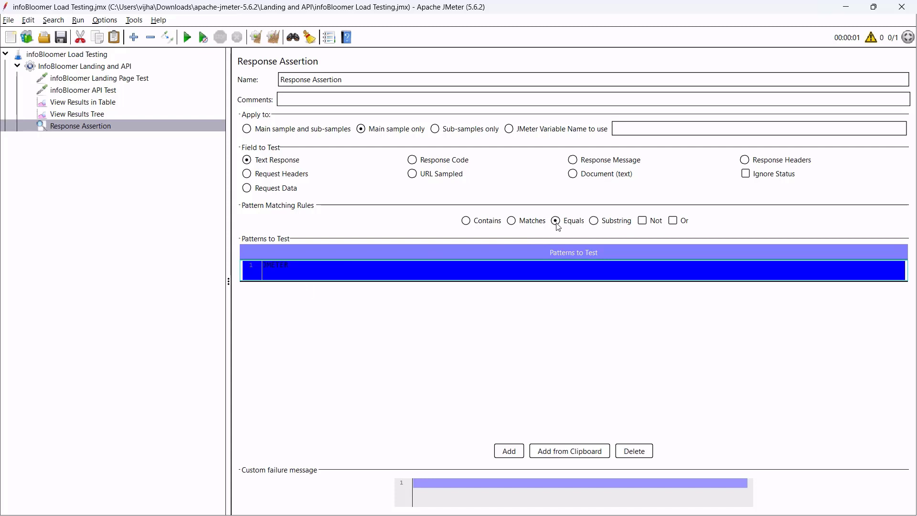
# Set Pattern Matching Rules to Contains, recheck the JMETER pattern, and review both requests.
pyautogui.click(464, 221)
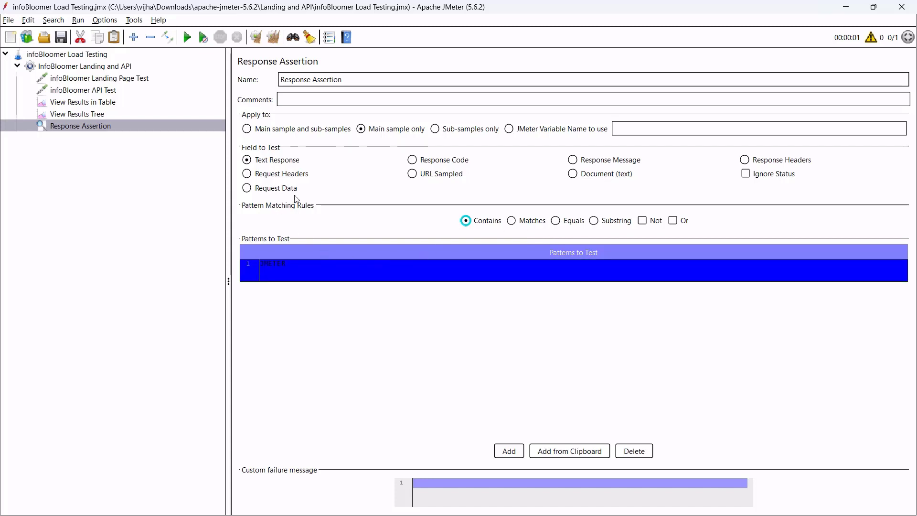
pyautogui.doubleClick(302, 268)
pyautogui.click(313, 271)
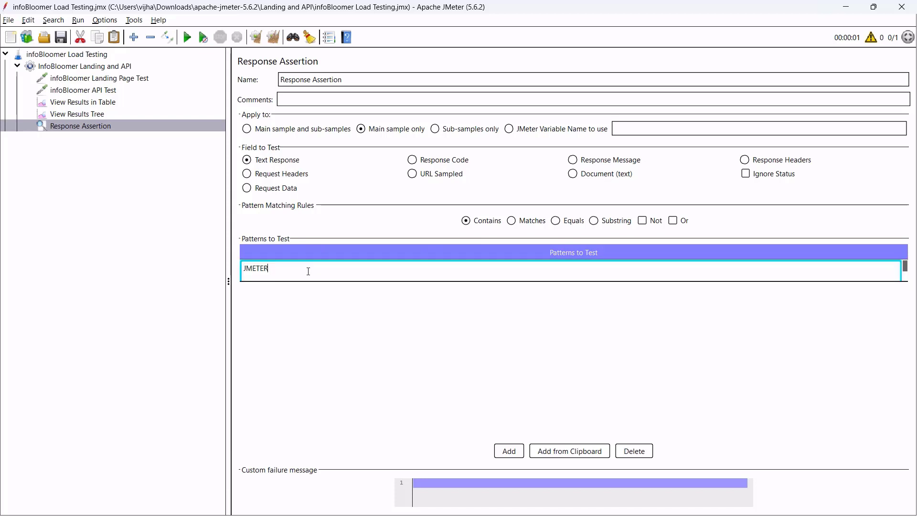
pyautogui.moveTo(276, 270); pyautogui.dragTo(228, 271)
pyautogui.click(333, 311)
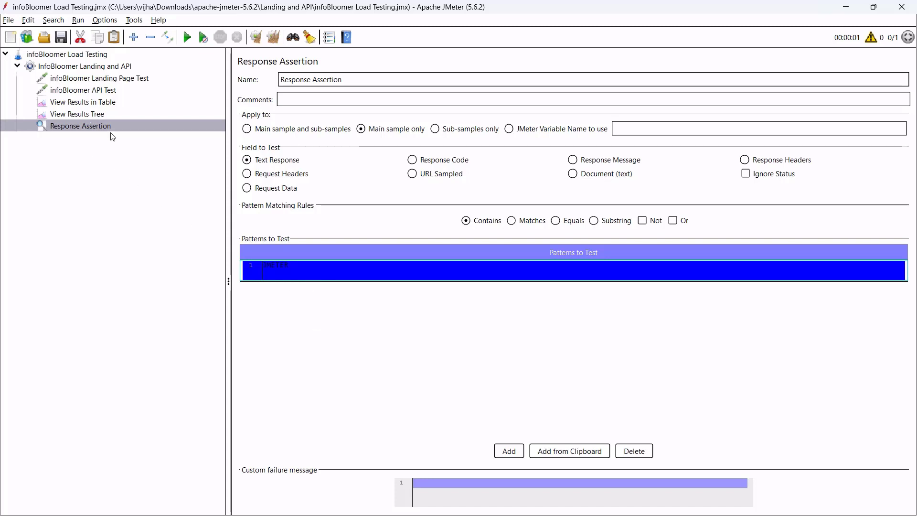
pyautogui.click(100, 80)
pyautogui.click(110, 92)
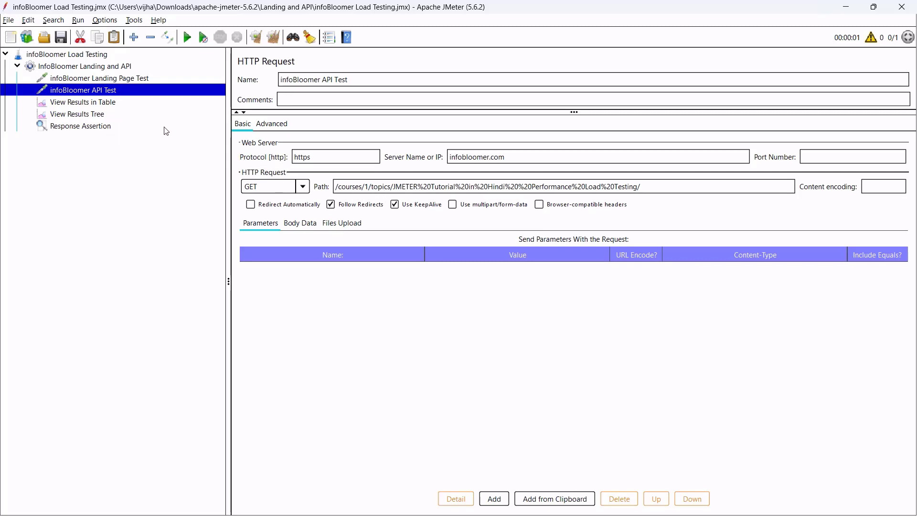
# Add a Response Assertion under the infoBloomer Landing Page Test request.
pyautogui.click(98, 127)
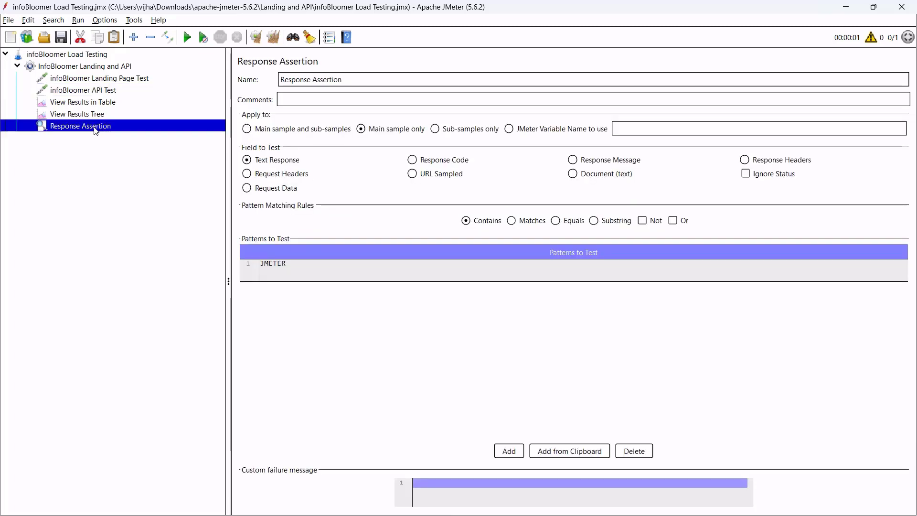
pyautogui.click(102, 83)
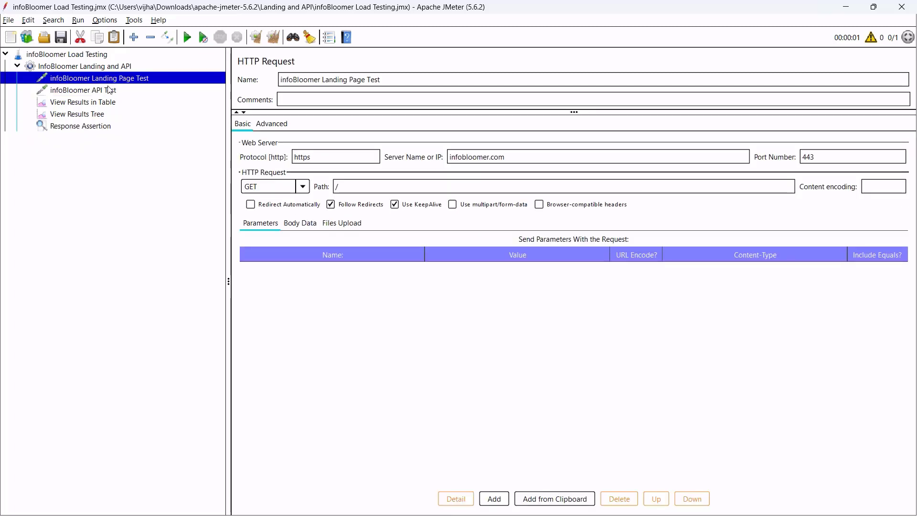
pyautogui.click(111, 90)
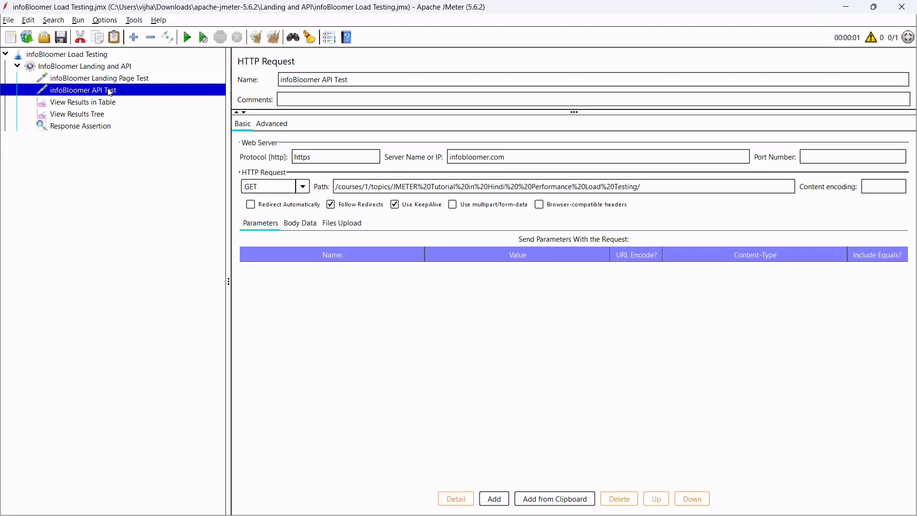
pyautogui.click(110, 128)
pyautogui.click(120, 81)
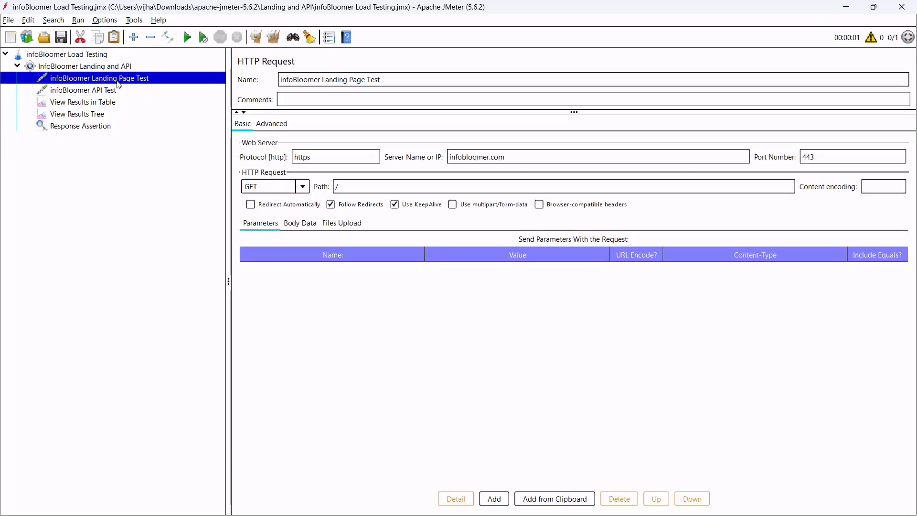
pyautogui.rightClick(144, 84)
pyautogui.moveTo(186, 87)
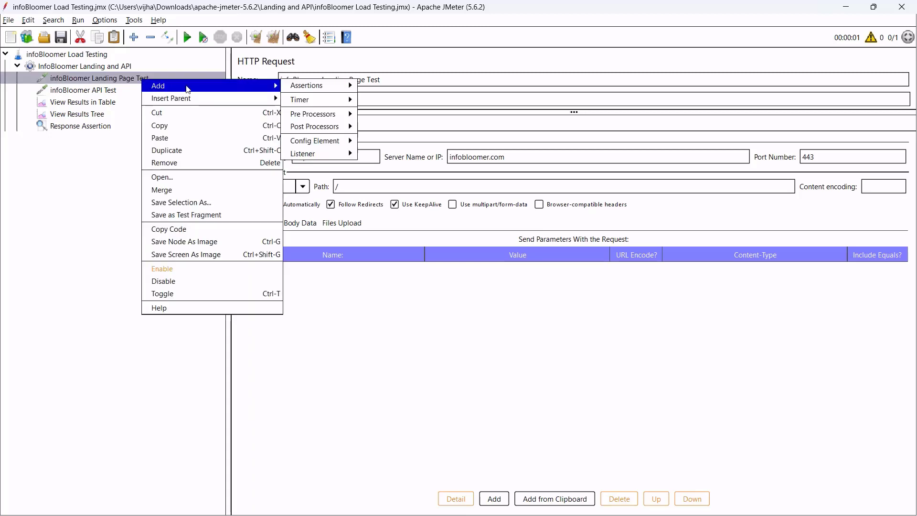
pyautogui.moveTo(313, 93)
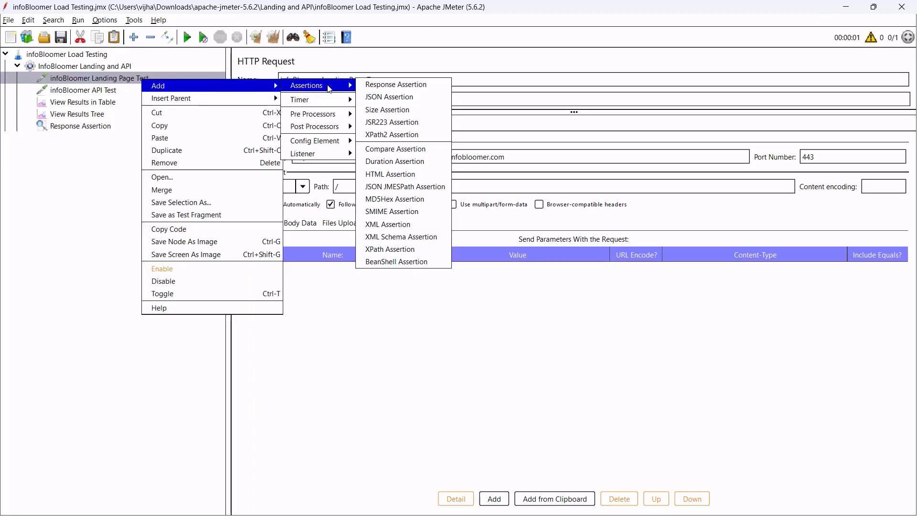
pyautogui.click(386, 84)
# Add a Response Assertion under the infoBloomer API Test request.
pyautogui.click(105, 104)
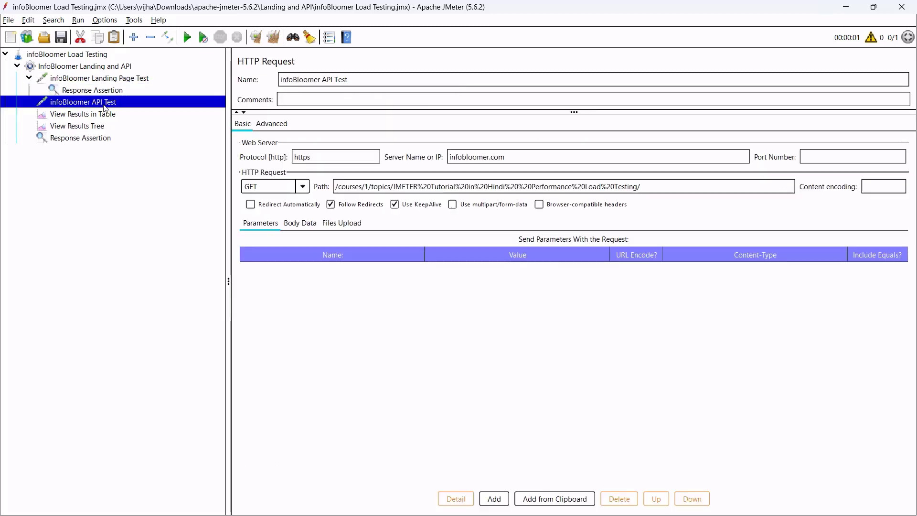
pyautogui.rightClick(109, 107)
pyautogui.moveTo(120, 111)
pyautogui.moveTo(274, 110)
pyautogui.click(349, 114)
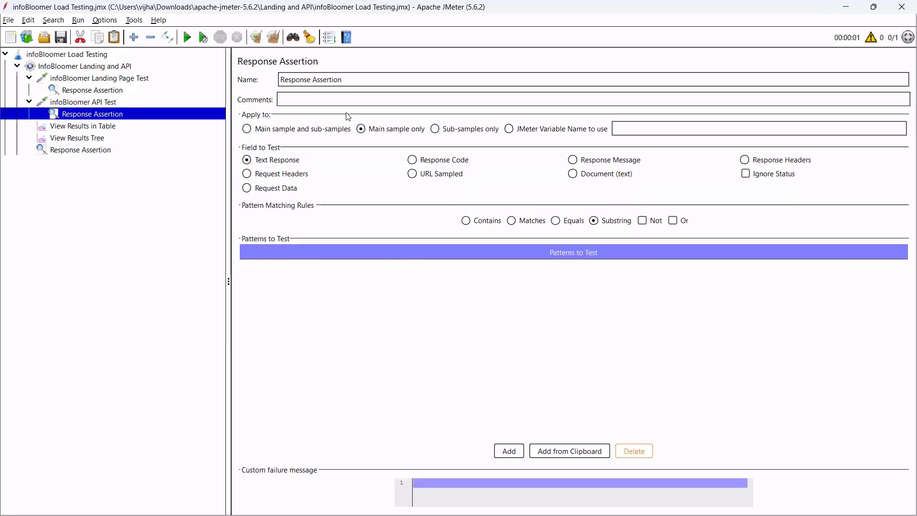
# Remove the shared thread-group Response Assertion.
pyautogui.click(97, 151)
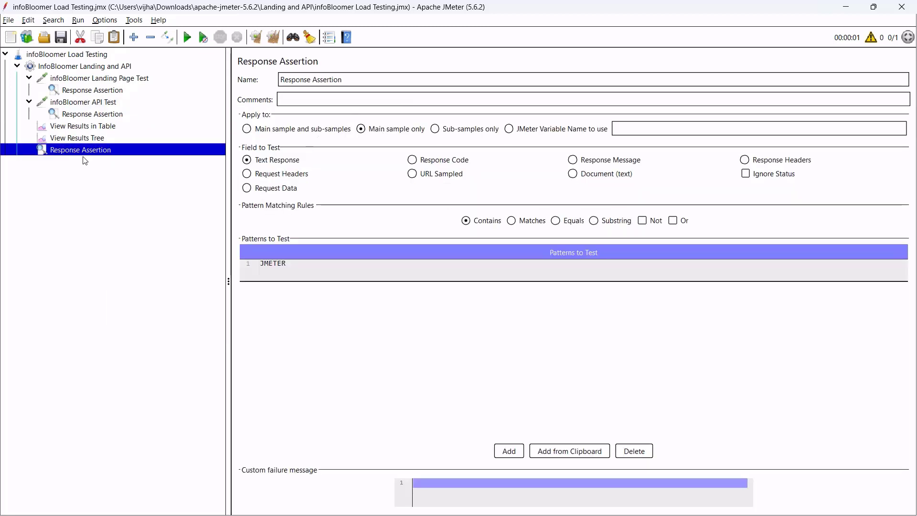
pyautogui.rightClick(95, 153)
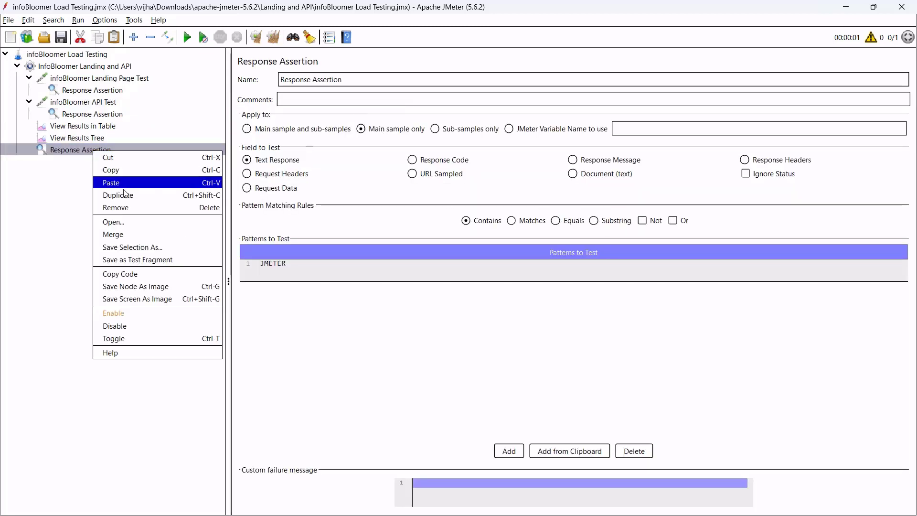
pyautogui.click(148, 214)
pyautogui.click(109, 95)
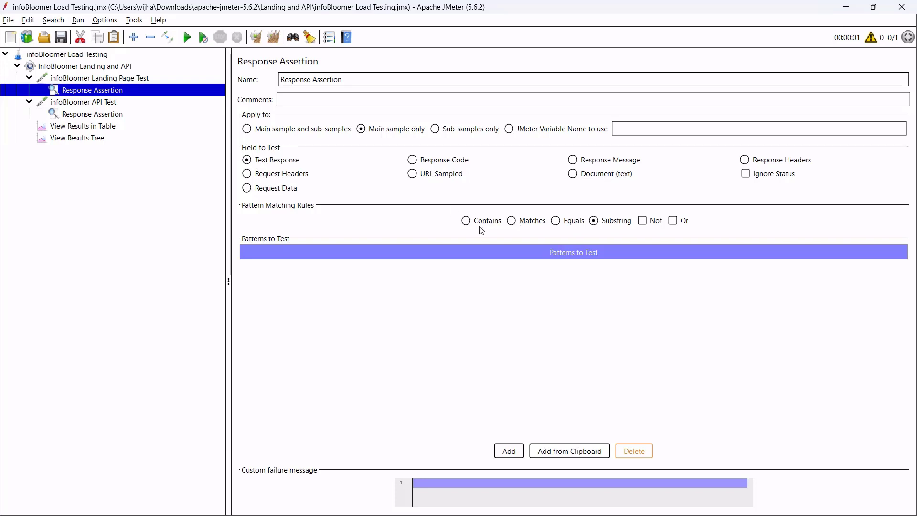
# Set the landing-page assertion to Contains with a new JMETER pattern row.
pyautogui.click(466, 221)
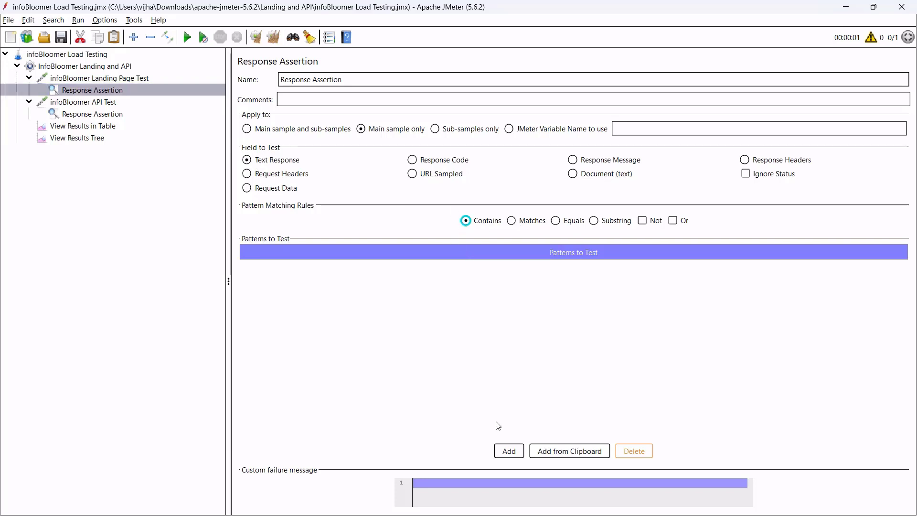
pyautogui.click(501, 459)
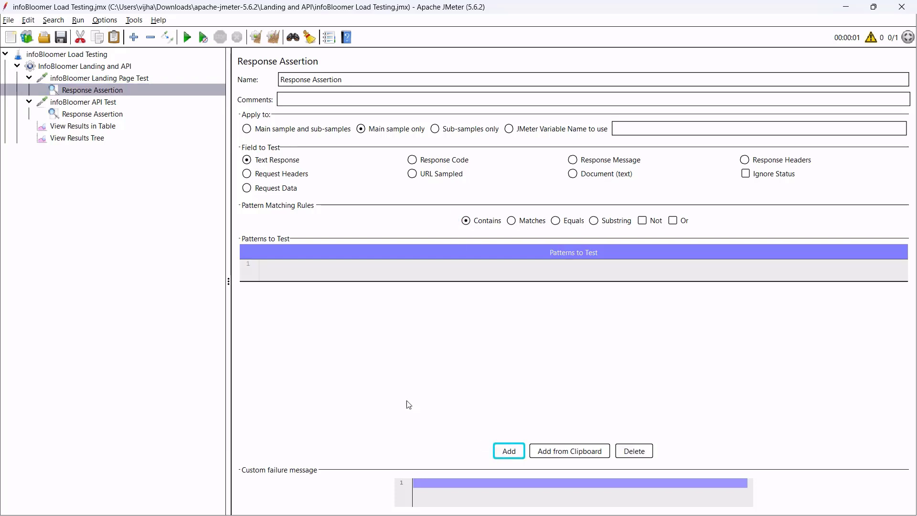
pyautogui.click(301, 275)
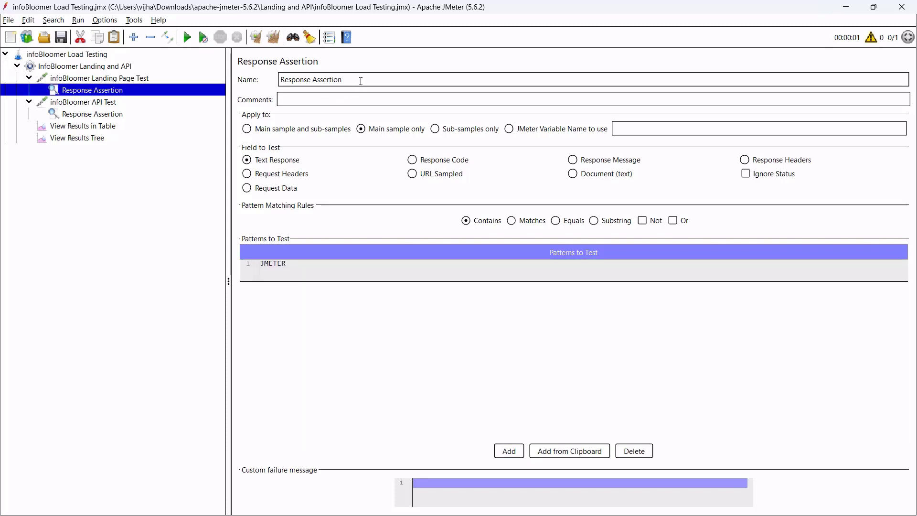
# Select the landing assertion's name, then set the API assertion to Response Code Equals 200.
pyautogui.click(361, 81)
pyautogui.hotkey('ctrl', 'a')
pyautogui.click(101, 115)
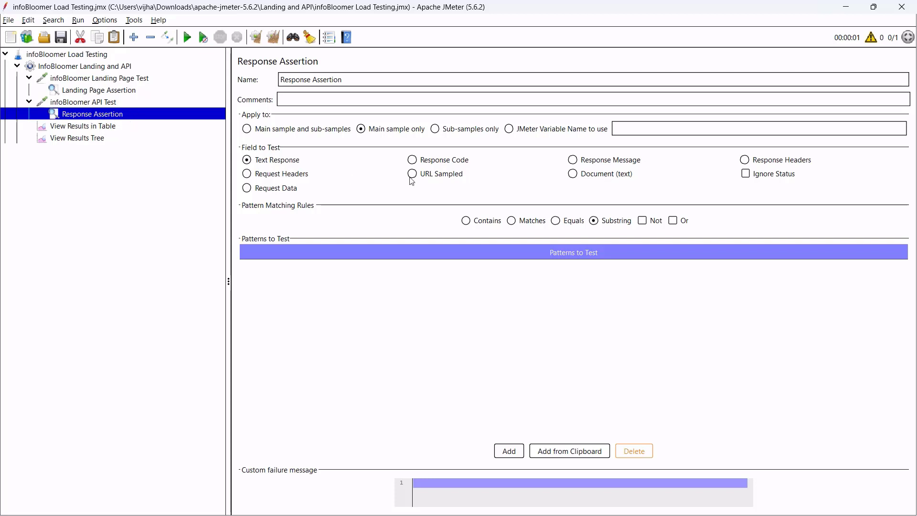
pyautogui.click(413, 160)
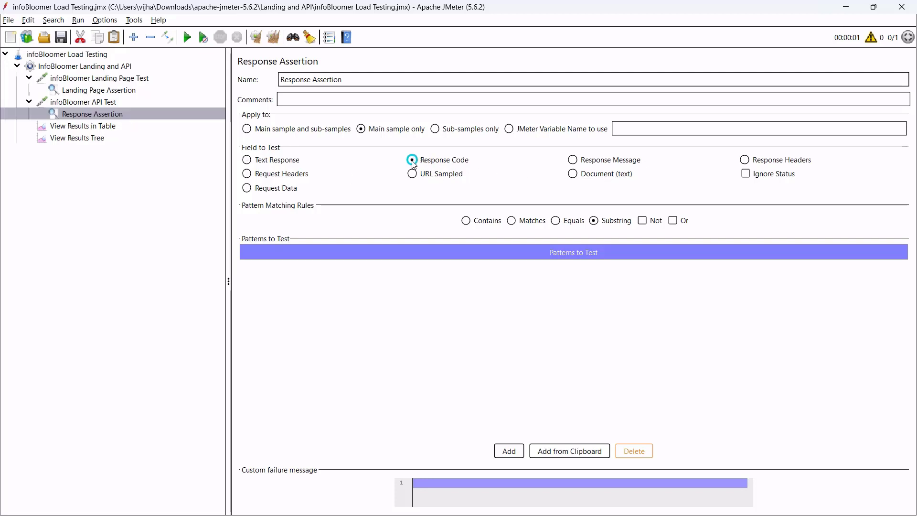
pyautogui.click(555, 220)
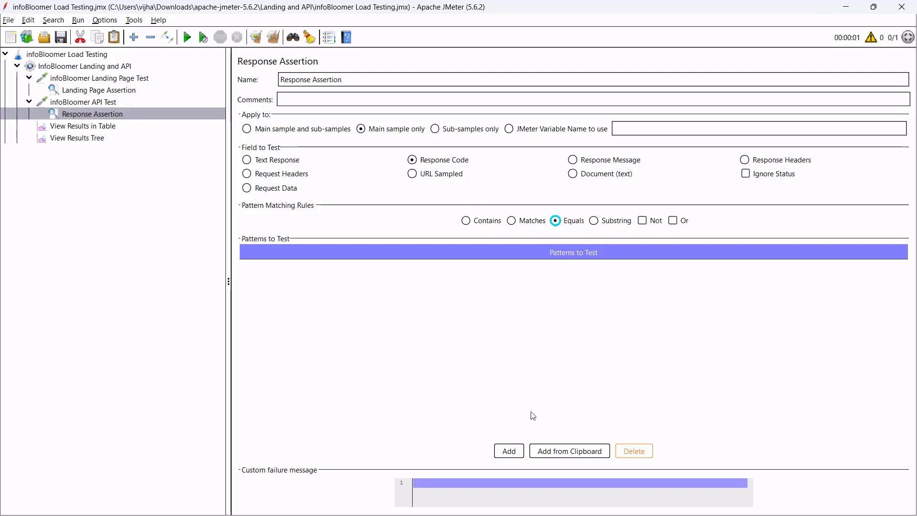
pyautogui.click(508, 451)
pyautogui.write('200')
# Rename the API request's assertion to 'API Assertion'.
pyautogui.click(360, 80)
pyautogui.hotkey('ctrl', 'a')
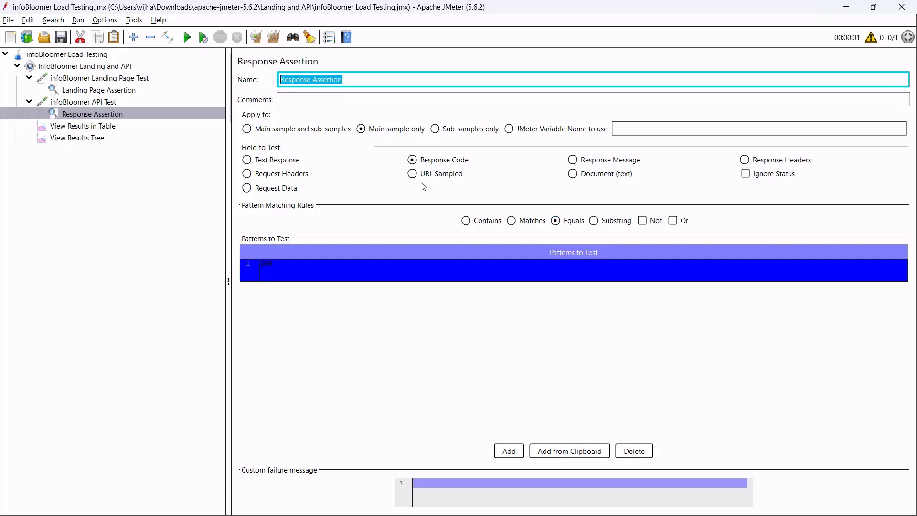
pyautogui.write('API Assertion')
pyautogui.click(112, 103)
# Review the Landing Page Assertion and API Assertion settings under each request.
pyautogui.click(111, 90)
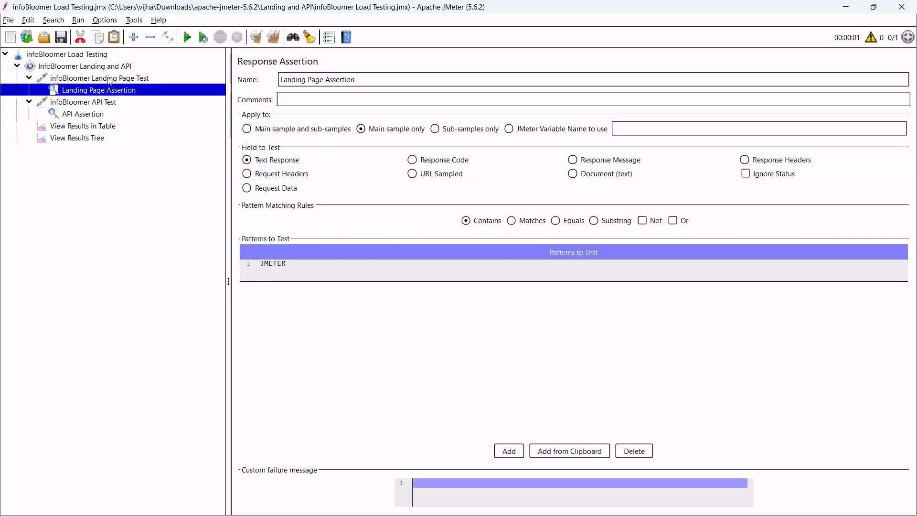
pyautogui.click(105, 79)
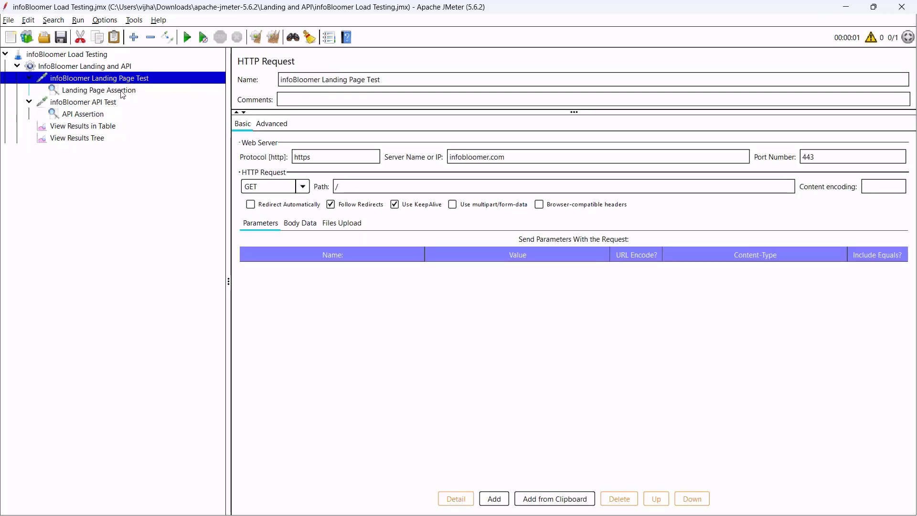
pyautogui.click(122, 93)
pyautogui.click(117, 103)
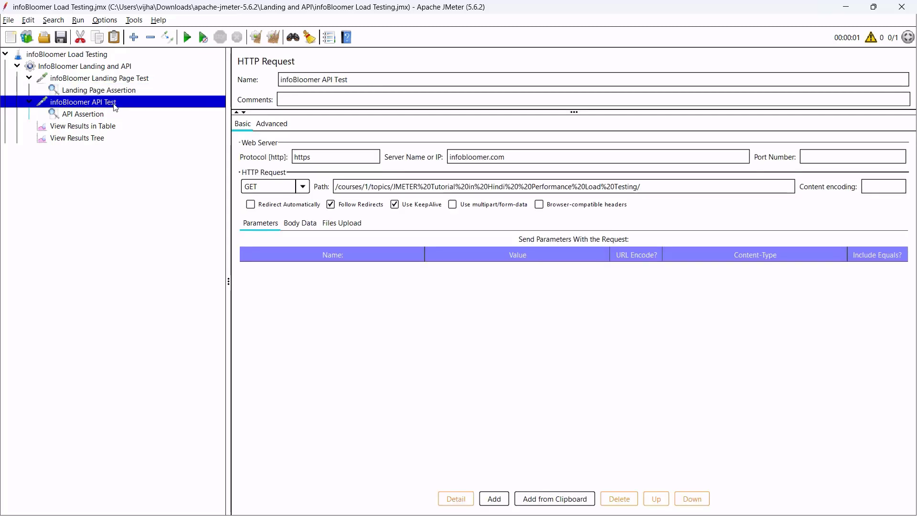
pyautogui.click(102, 116)
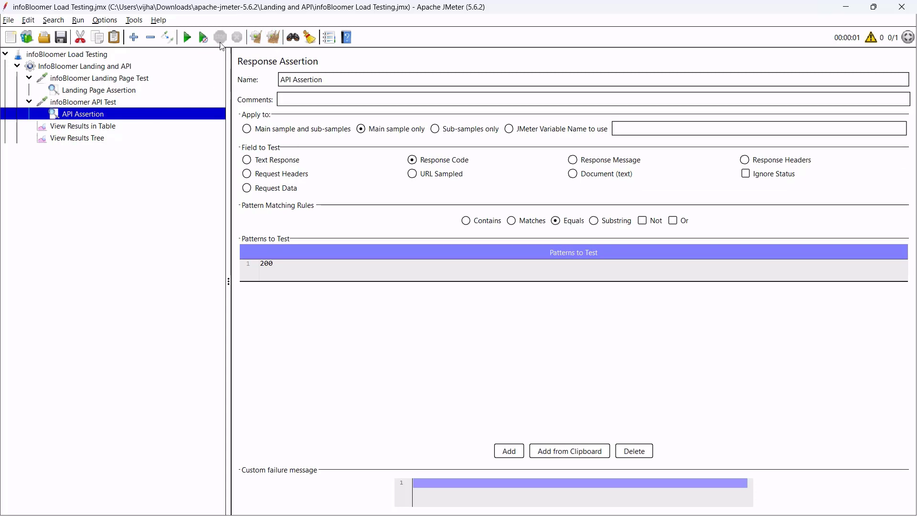
# Run the test plan and inspect the landing page sample in View Results Tree.
pyautogui.click(187, 38)
pyautogui.click(101, 129)
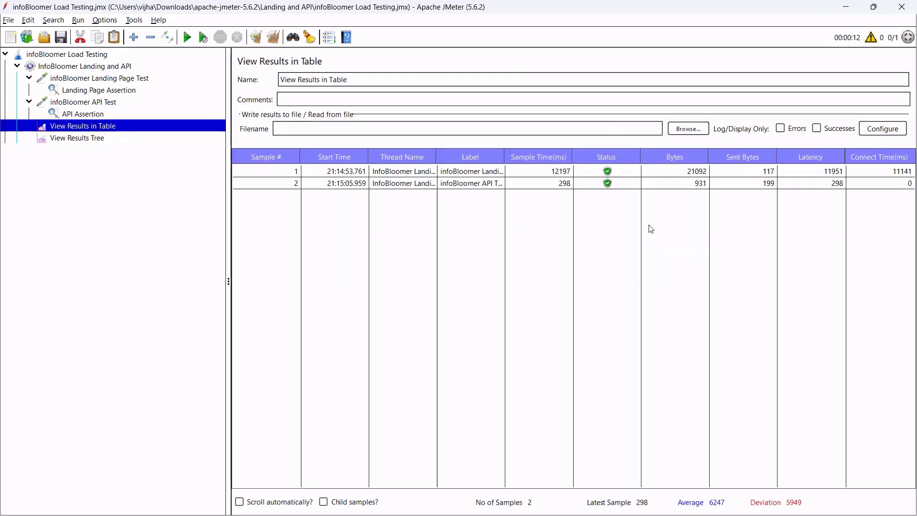
pyautogui.click(87, 142)
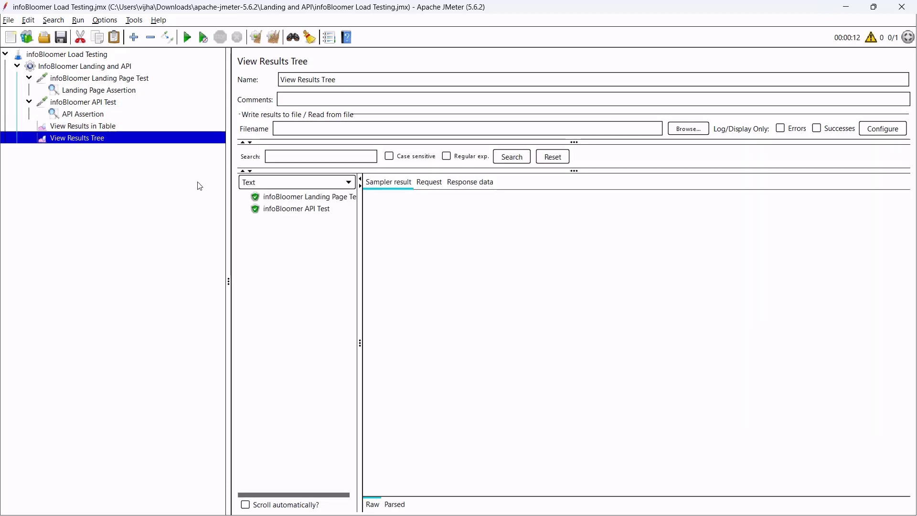
pyautogui.click(309, 199)
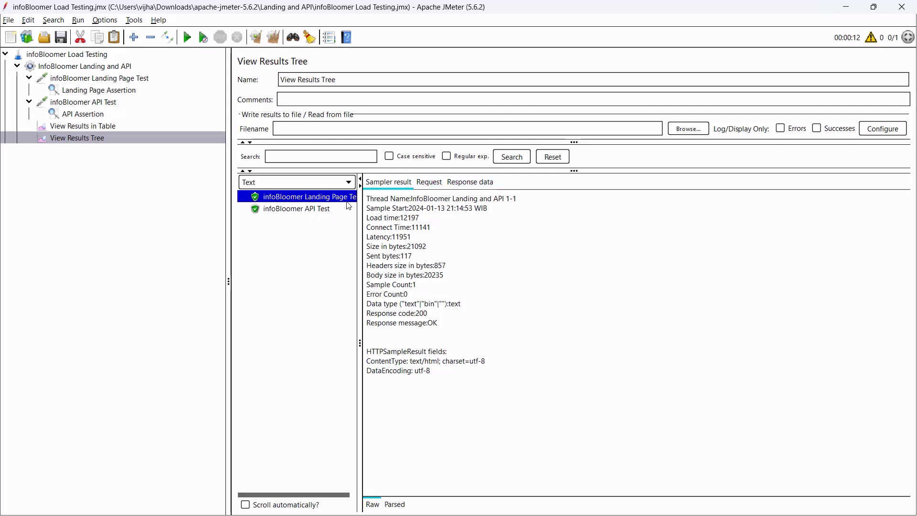
# Show the landing page's response body and scroll through its HTML.
pyautogui.click(470, 182)
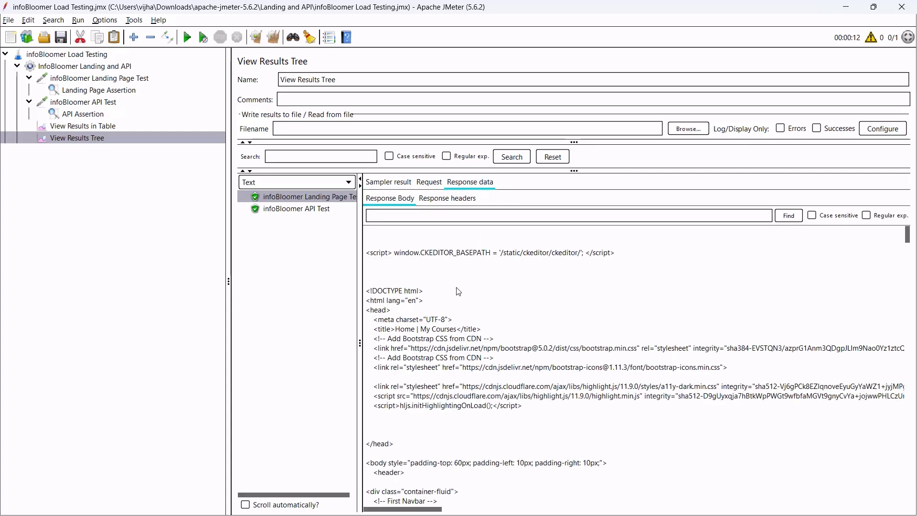
pyautogui.moveTo(447, 298); pyautogui.dragTo(524, 412)
pyautogui.scroll(-4, 521, 403)
pyautogui.moveTo(450, 289); pyautogui.dragTo(508, 387)
pyautogui.scroll(-3, 509, 391)
pyautogui.moveTo(438, 275); pyautogui.dragTo(527, 356)
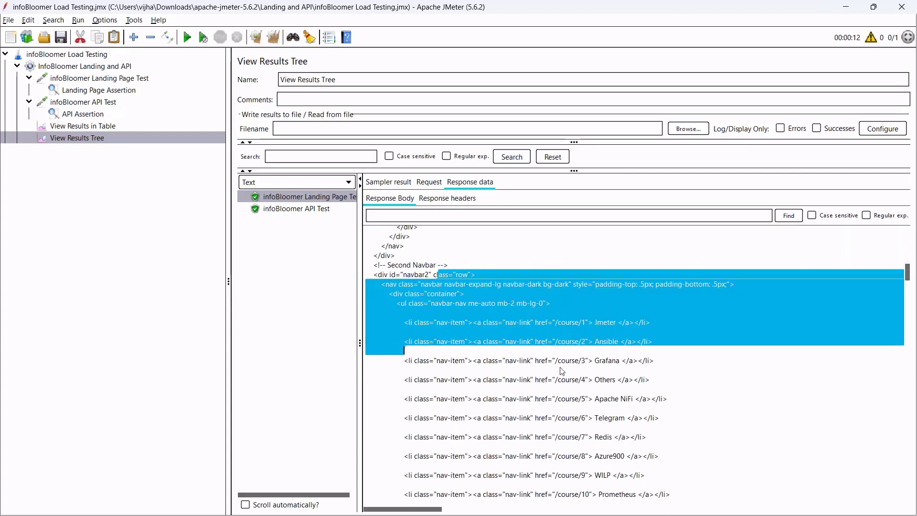
# Find JMETER in the landing page response, then select the Landing Page Assertion.
pyautogui.click(704, 217)
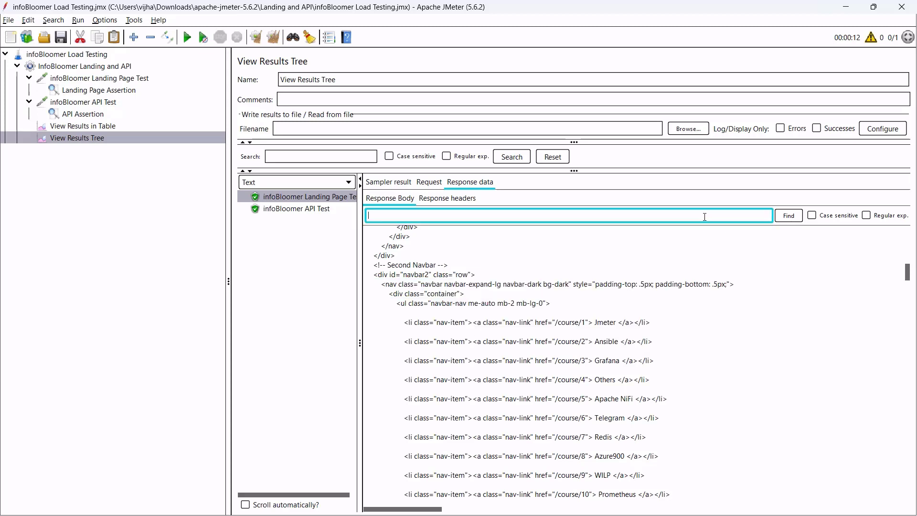
pyautogui.write('JMETER')
pyautogui.press('Return')
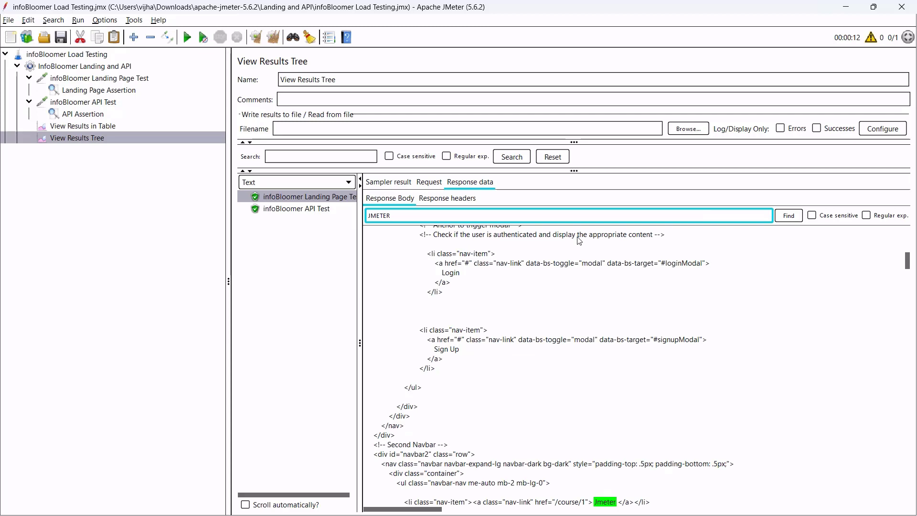
pyautogui.click(788, 220)
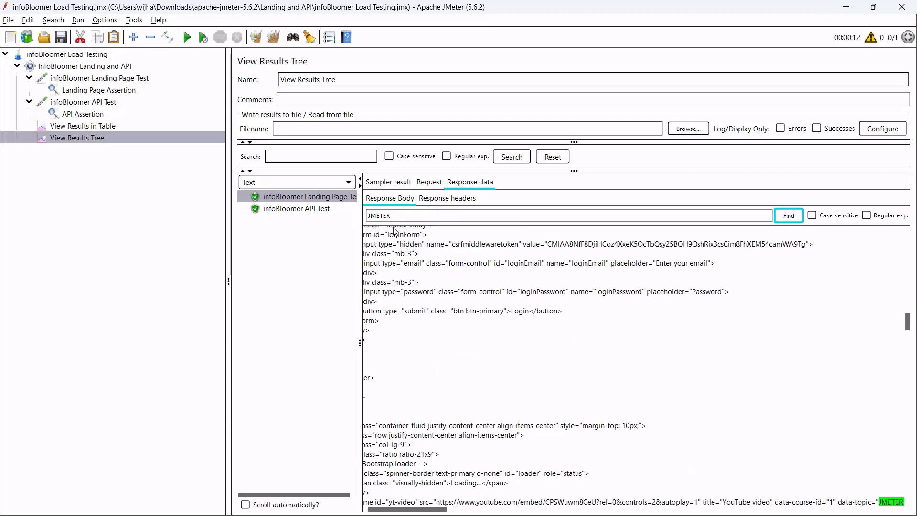
pyautogui.scroll(-6, 618, 337)
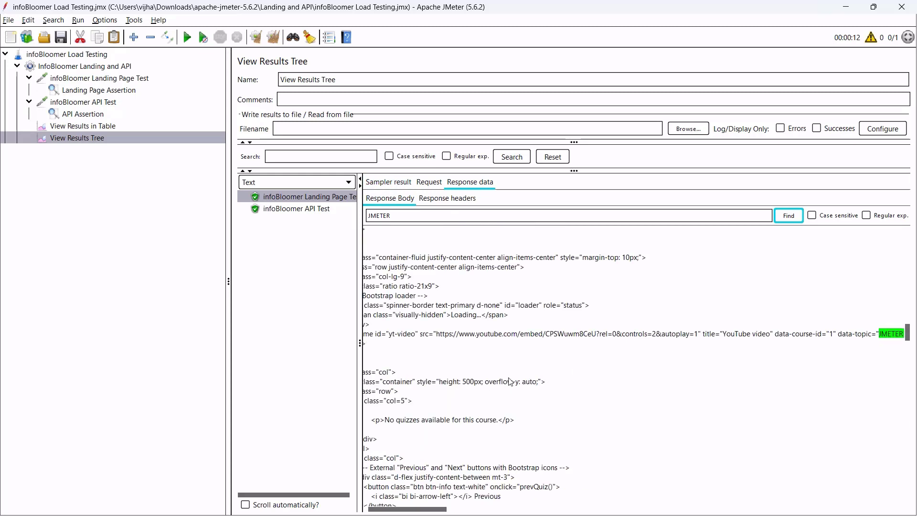
pyautogui.moveTo(399, 506); pyautogui.dragTo(381, 505)
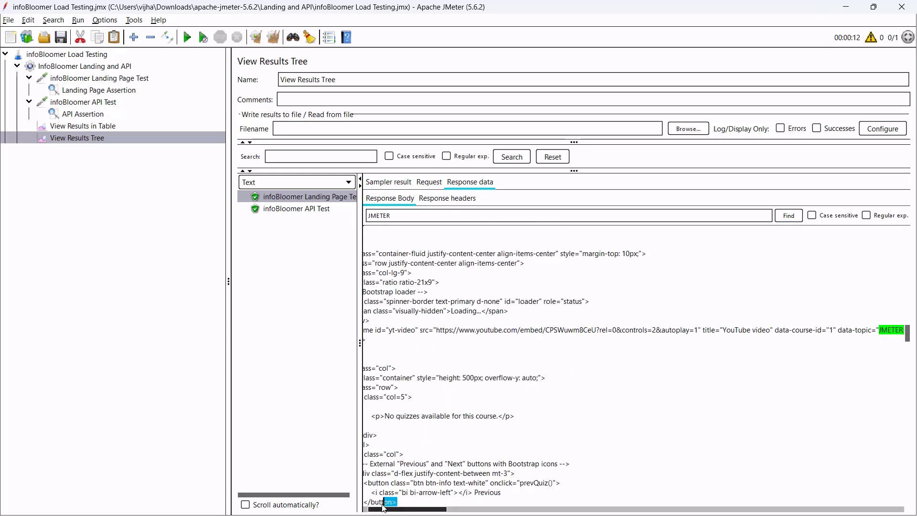
pyautogui.click(867, 339)
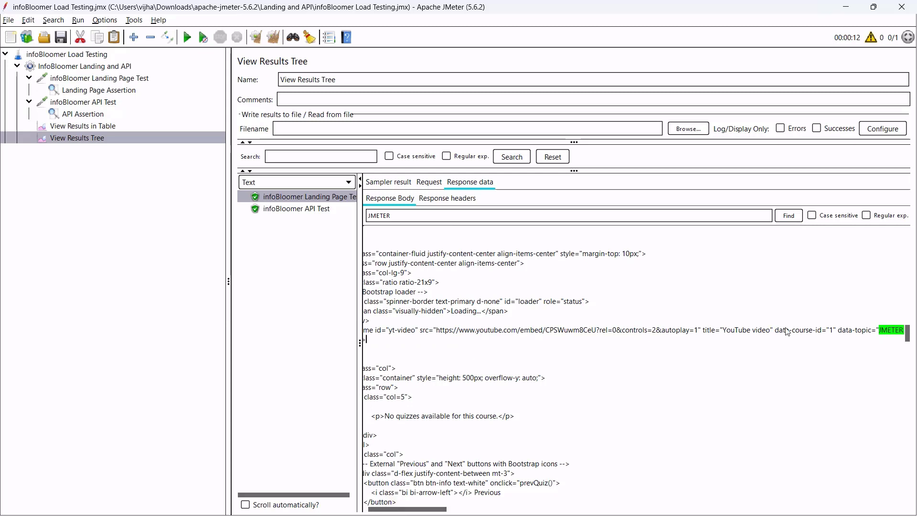
pyautogui.click(109, 93)
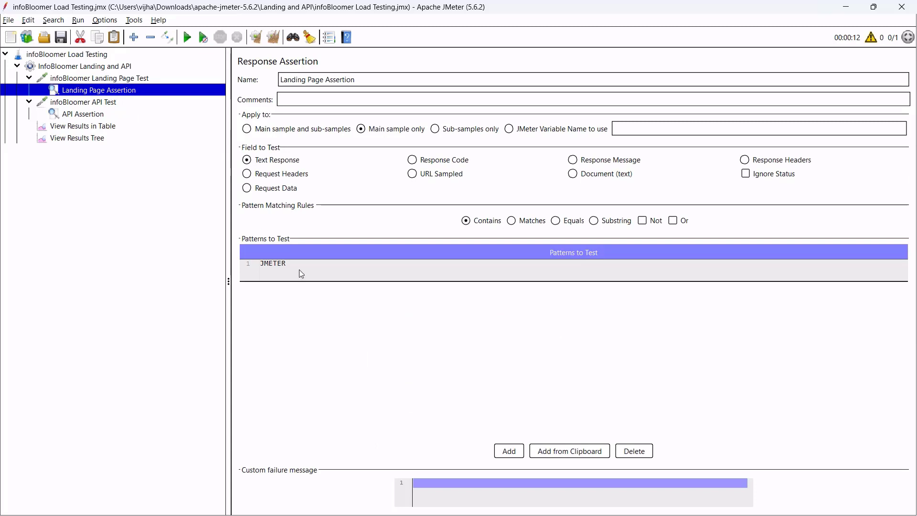
# Change the assertion pattern from JMETER to JMETERexpert, clear all results and rerun the test.
pyautogui.doubleClick(319, 268)
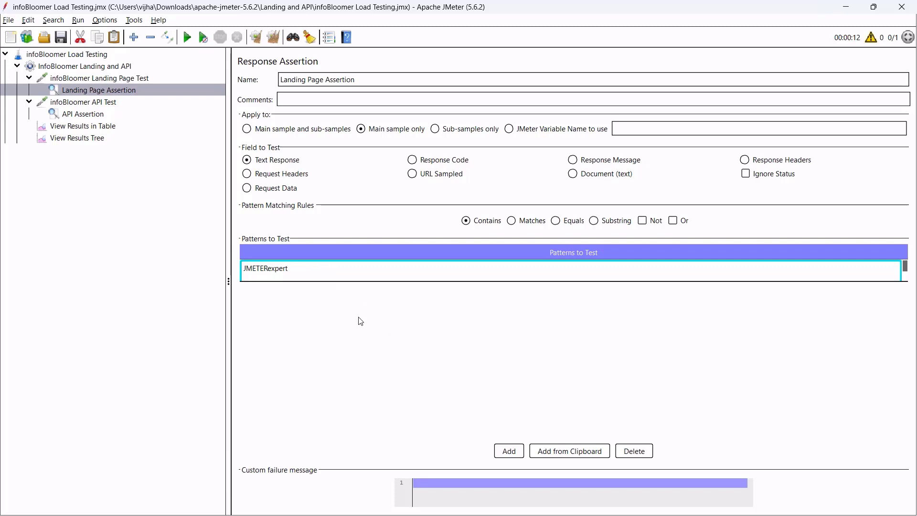
pyautogui.write('expert')
pyautogui.press('Return')
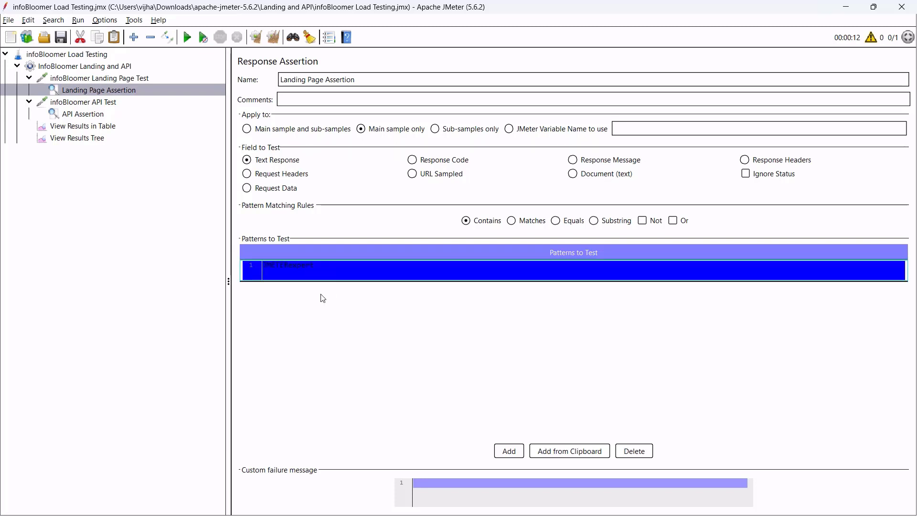
pyautogui.doubleClick(333, 271)
pyautogui.click(307, 270)
pyautogui.press('Return')
pyautogui.click(274, 40)
pyautogui.click(187, 38)
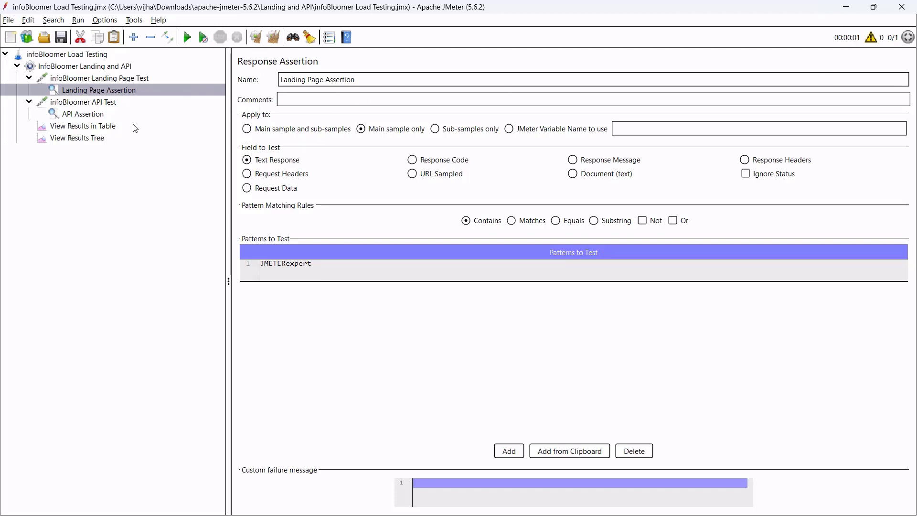
# Compare the failed Landing Page Test response with the passing API Test response in the results tree.
pyautogui.click(109, 129)
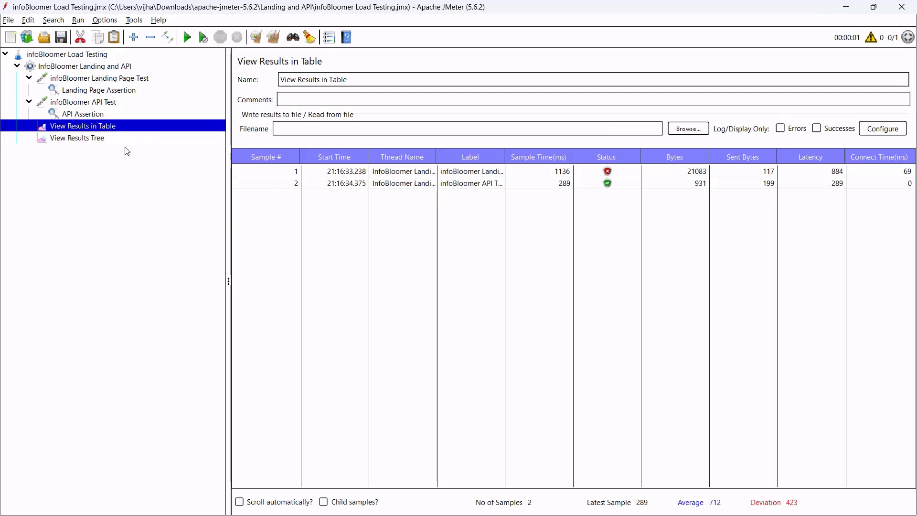
pyautogui.click(84, 139)
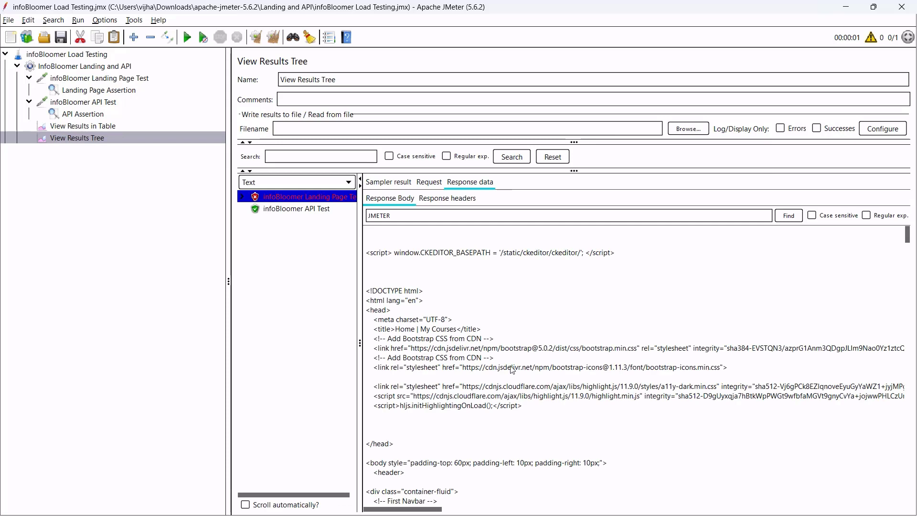
pyautogui.moveTo(436, 290); pyautogui.dragTo(614, 401)
pyautogui.scroll(-10, 499, 416)
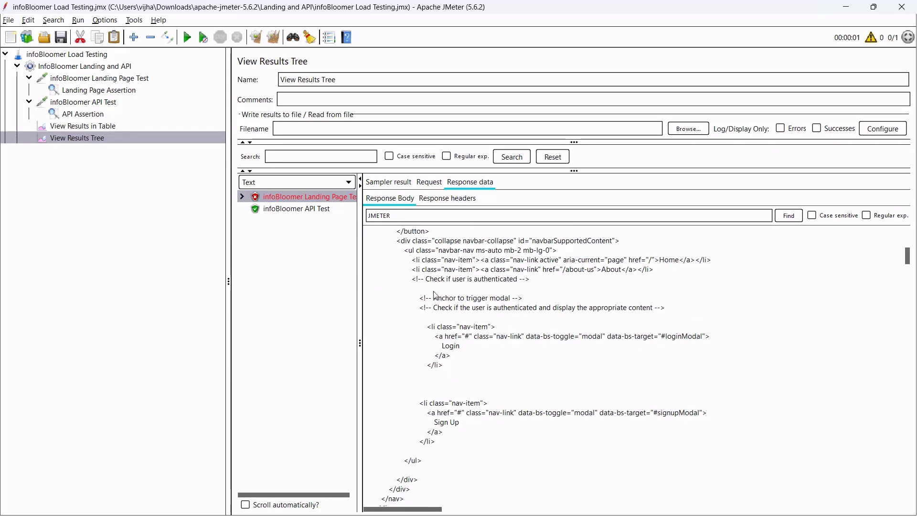
pyautogui.moveTo(426, 278); pyautogui.dragTo(606, 389)
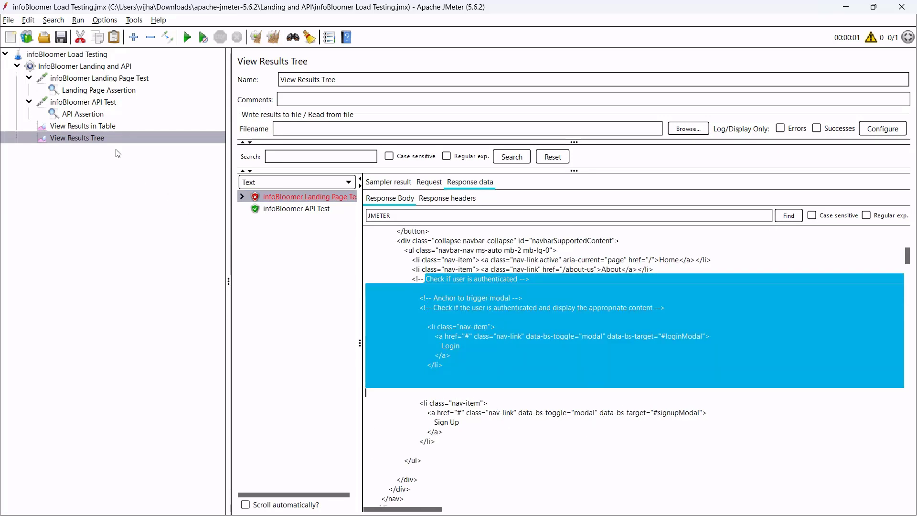
pyautogui.click(284, 210)
pyautogui.click(288, 198)
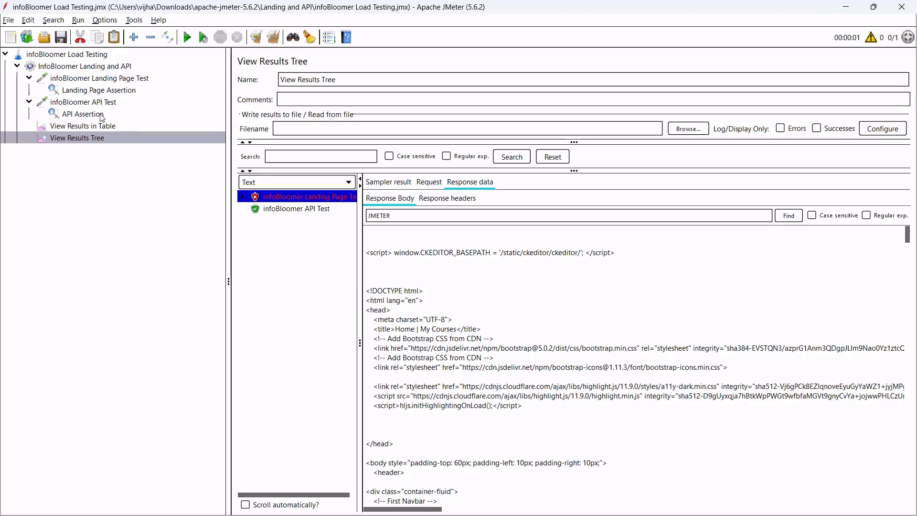
# Add an Assertion Results listener under the InfoBloomer Landing and API thread group and rerun.
pyautogui.click(101, 67)
pyautogui.rightClick(102, 68)
pyautogui.moveTo(171, 82)
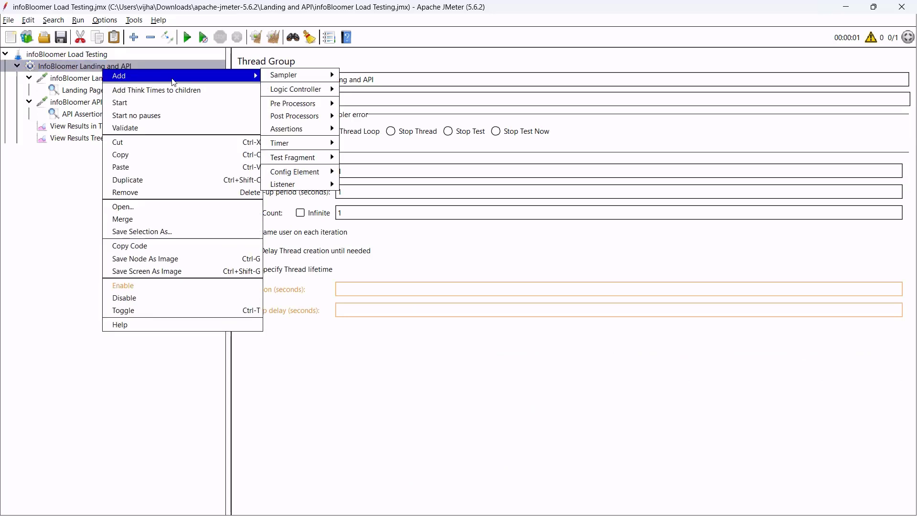
pyautogui.moveTo(326, 189)
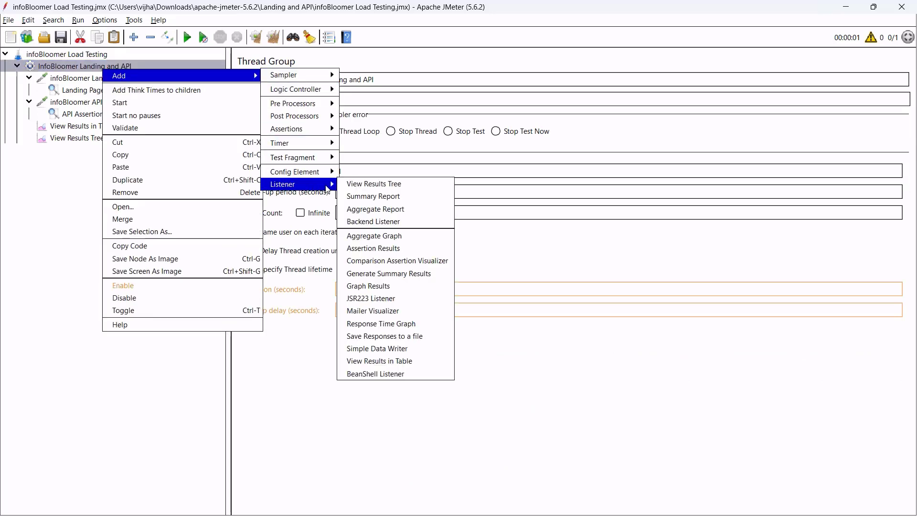
pyautogui.click(400, 252)
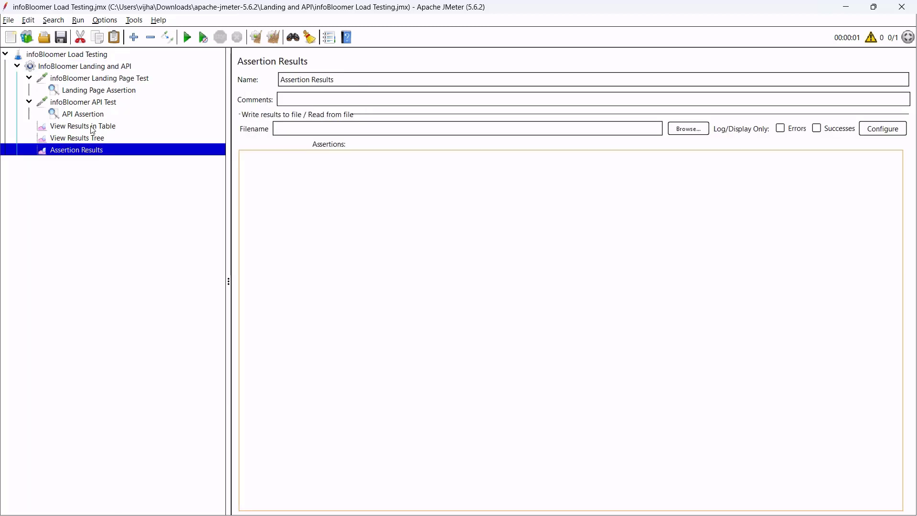
pyautogui.click(282, 178)
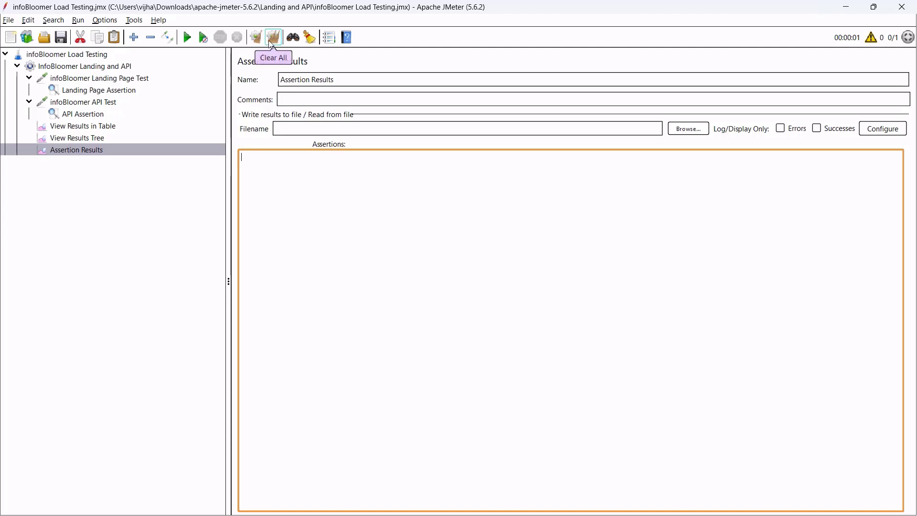
pyautogui.click(88, 67)
pyautogui.click(186, 38)
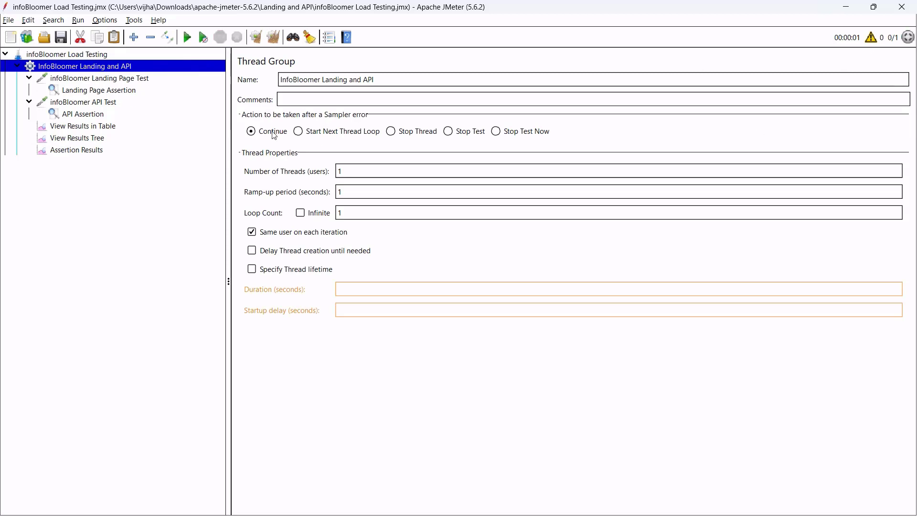
# Read the Landing Page Assertion failure expecting /JMETERexpert/, with the API Test showing no failure.
pyautogui.click(106, 127)
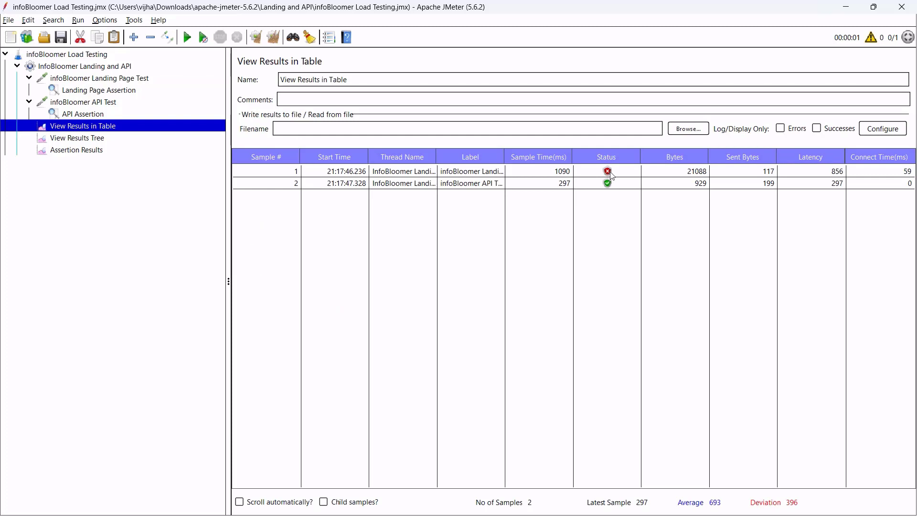
pyautogui.click(95, 155)
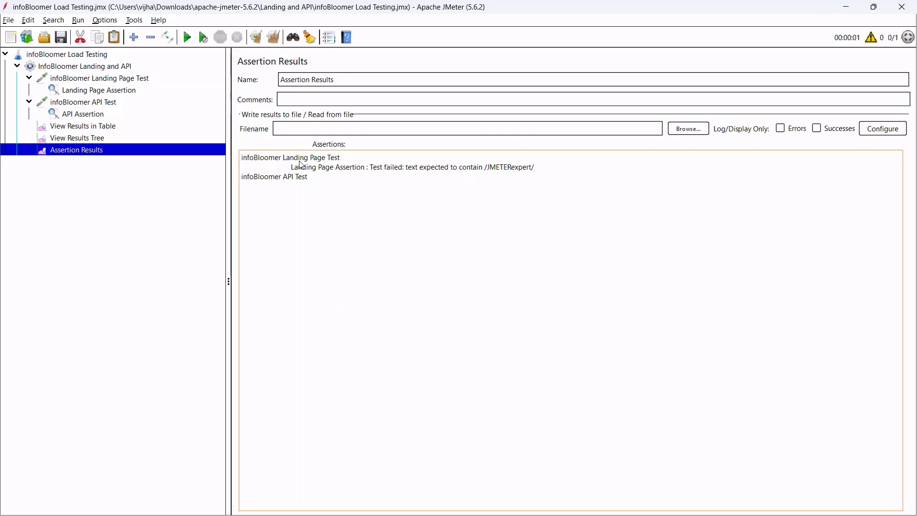
pyautogui.moveTo(293, 170); pyautogui.dragTo(404, 170)
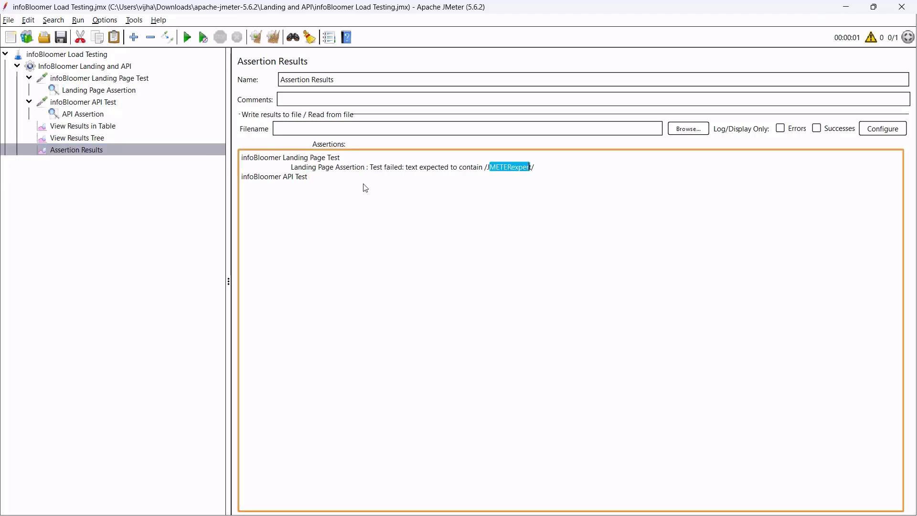
pyautogui.click(498, 176)
pyautogui.moveTo(497, 168); pyautogui.dragTo(530, 168)
pyautogui.moveTo(292, 170); pyautogui.dragTo(365, 171)
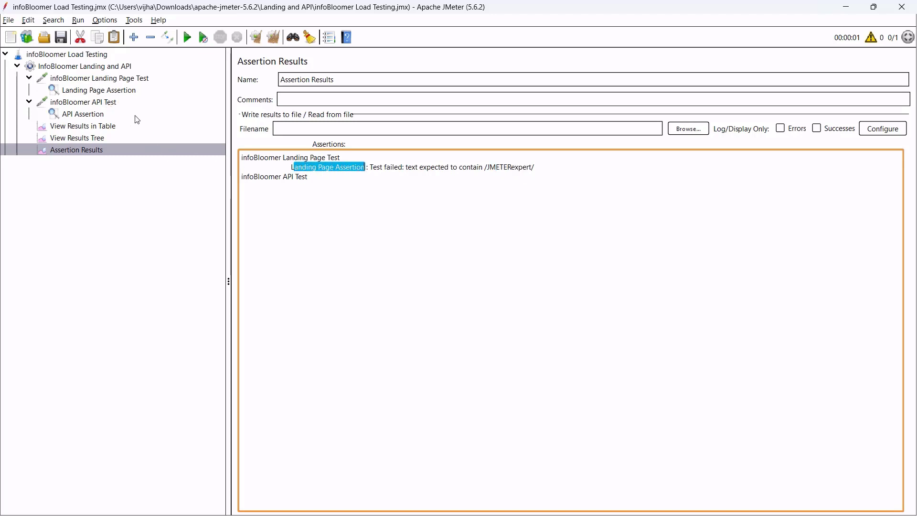
pyautogui.moveTo(309, 179); pyautogui.dragTo(244, 176)
pyautogui.click(323, 189)
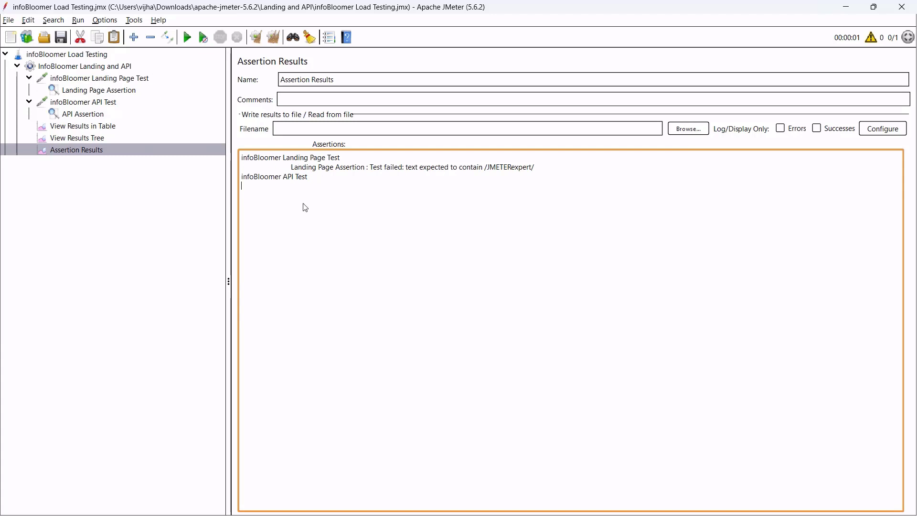
pyautogui.moveTo(308, 177); pyautogui.dragTo(253, 175)
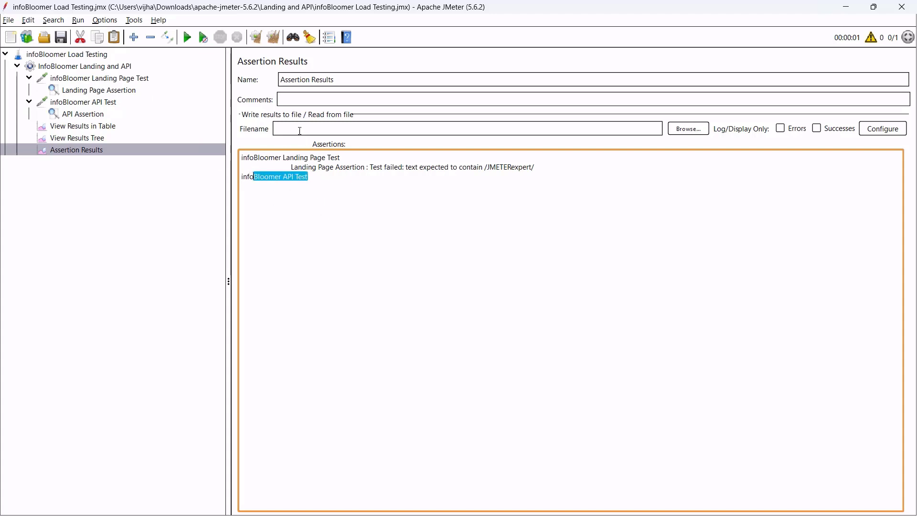
pyautogui.click(325, 124)
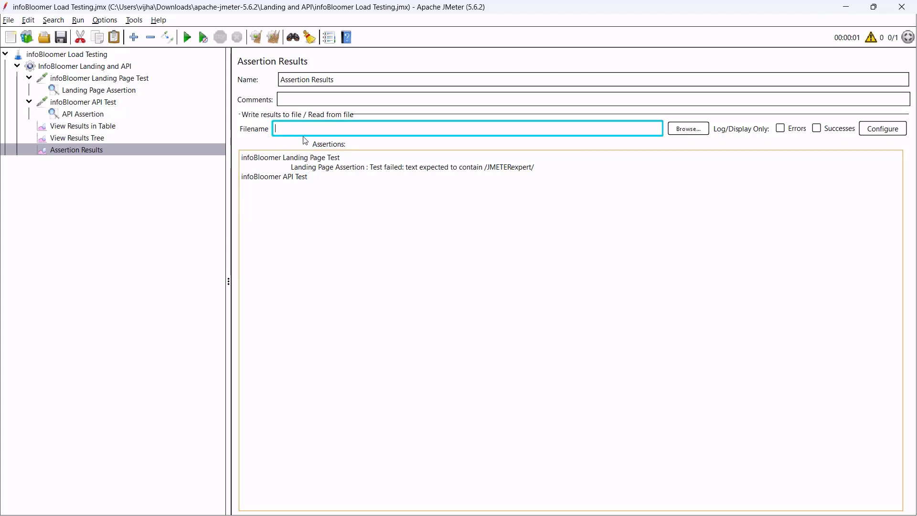
# Set the Assertion Results output file to AssertionResults.csv in the Landing and API folder.
pyautogui.click(688, 130)
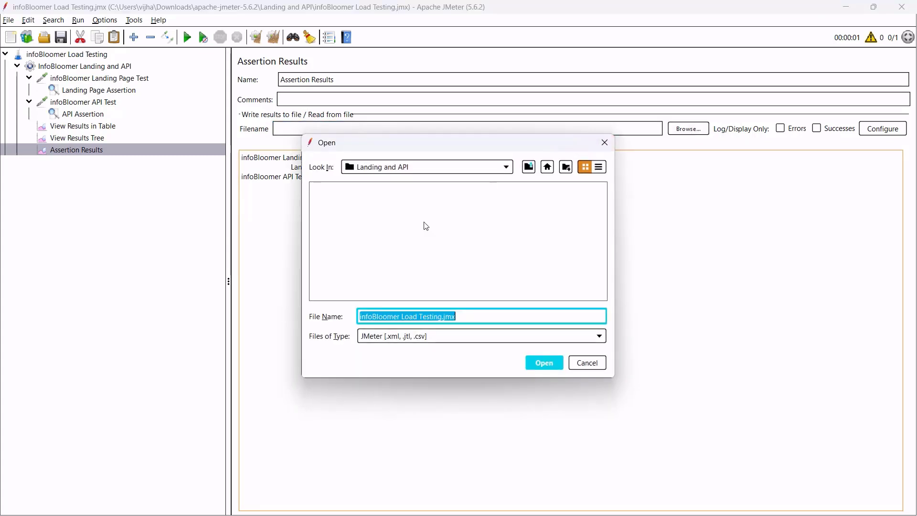
pyautogui.click(430, 172)
pyautogui.click(434, 171)
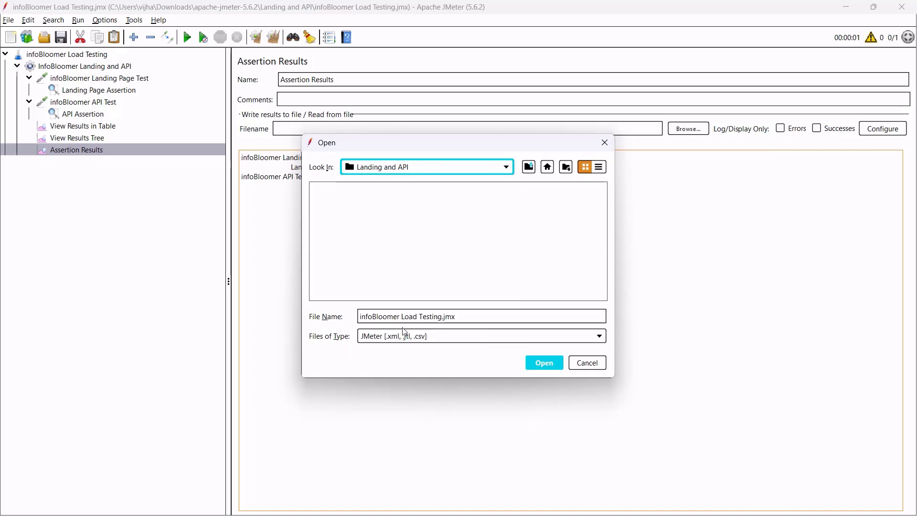
pyautogui.click(472, 318)
pyautogui.moveTo(475, 319); pyautogui.dragTo(358, 317)
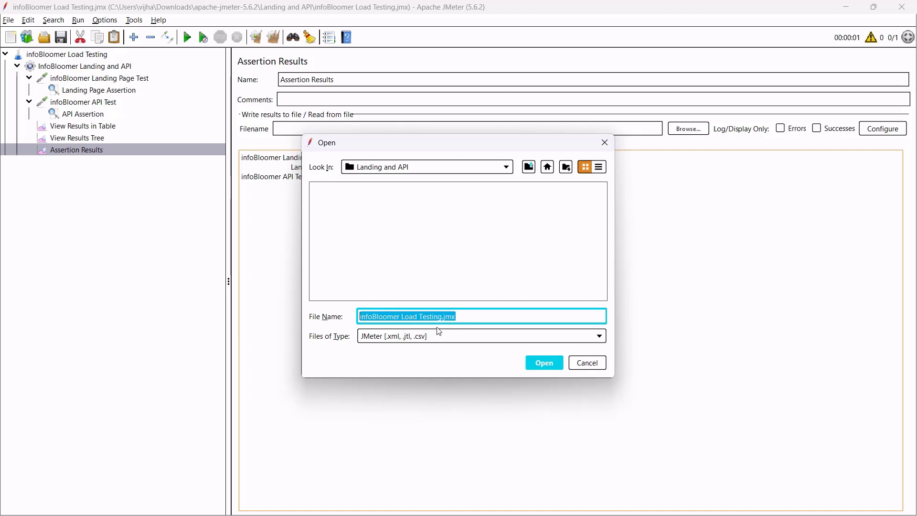
pyautogui.write('AssertionResults.csv')
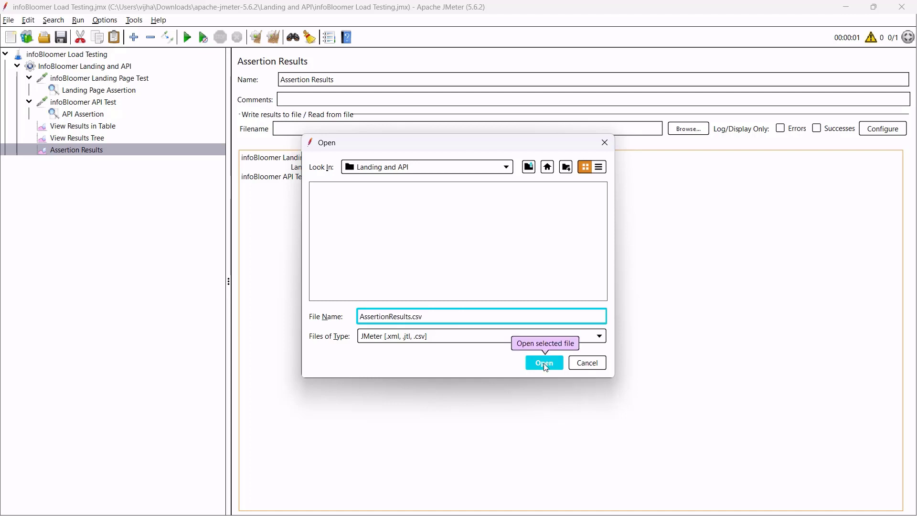
pyautogui.click(544, 363)
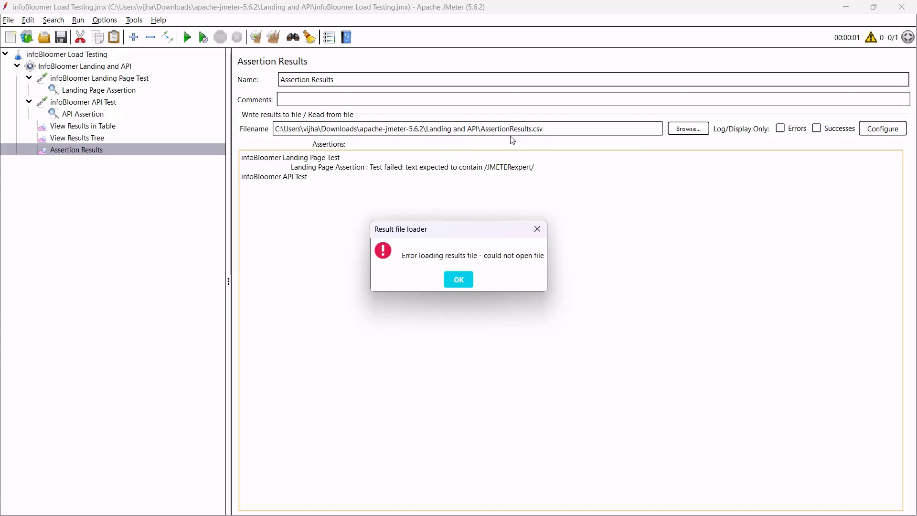
pyautogui.click(459, 279)
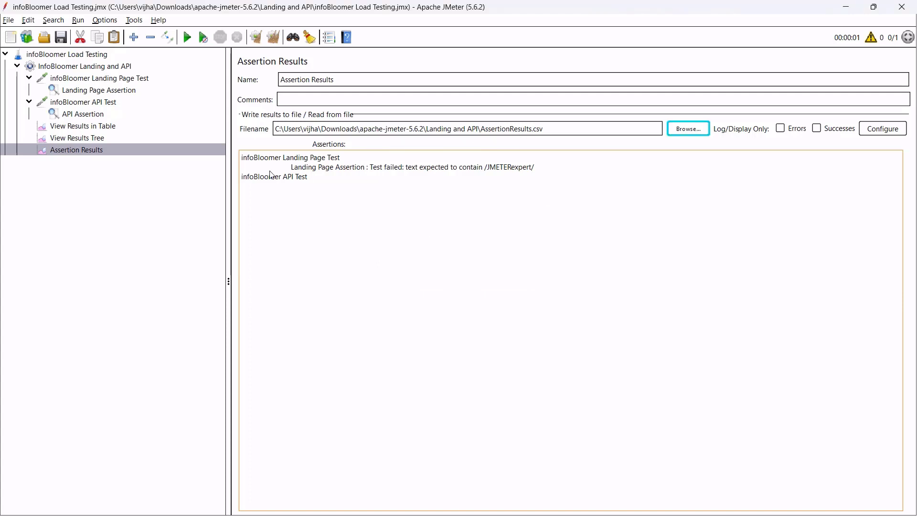
# Clear the results, rerun the test and open AssertionResults.csv in Excel.
pyautogui.click(273, 39)
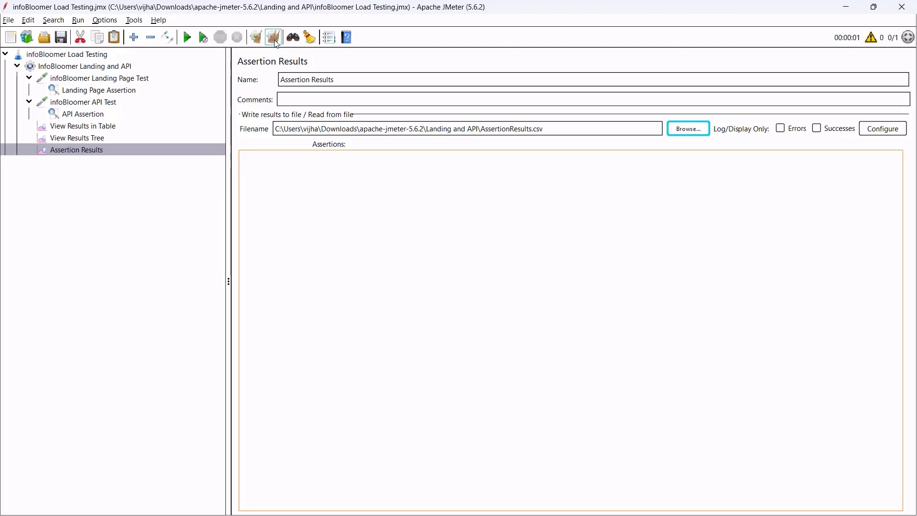
pyautogui.click(187, 38)
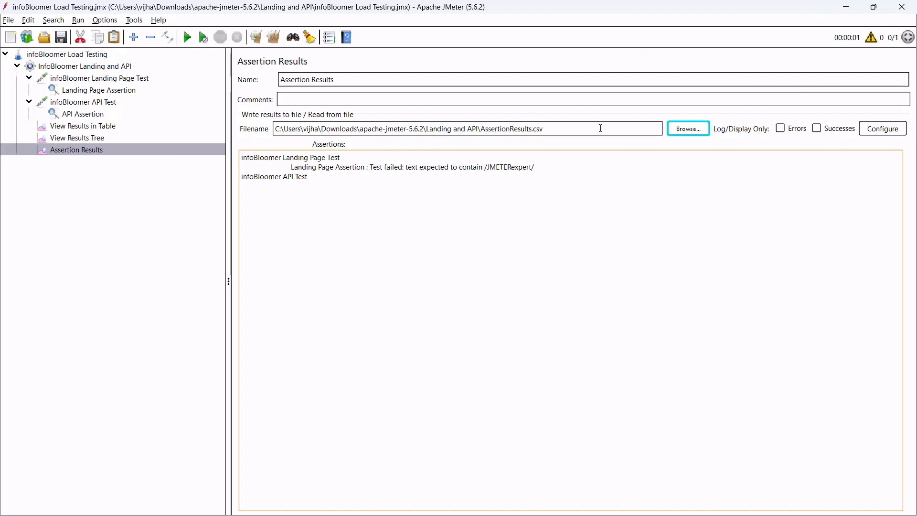
pyautogui.moveTo(565, 130); pyautogui.dragTo(274, 129)
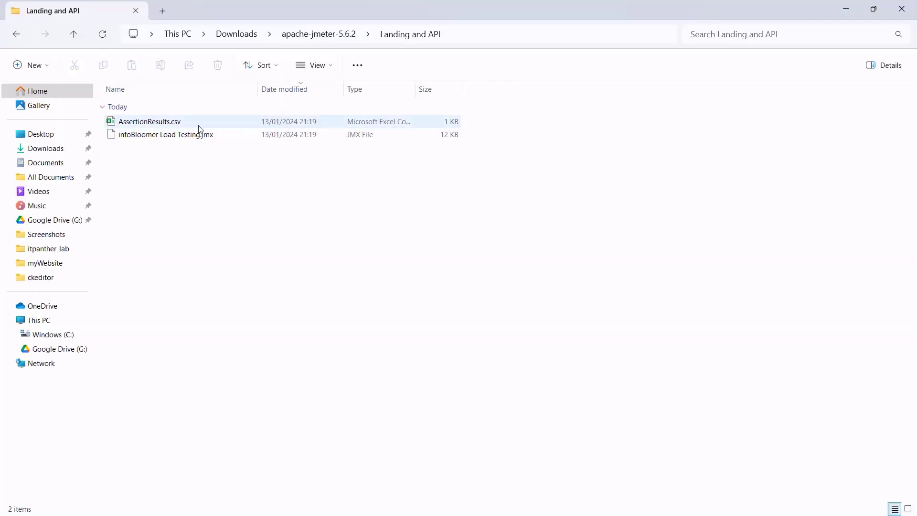
pyautogui.doubleClick(201, 124)
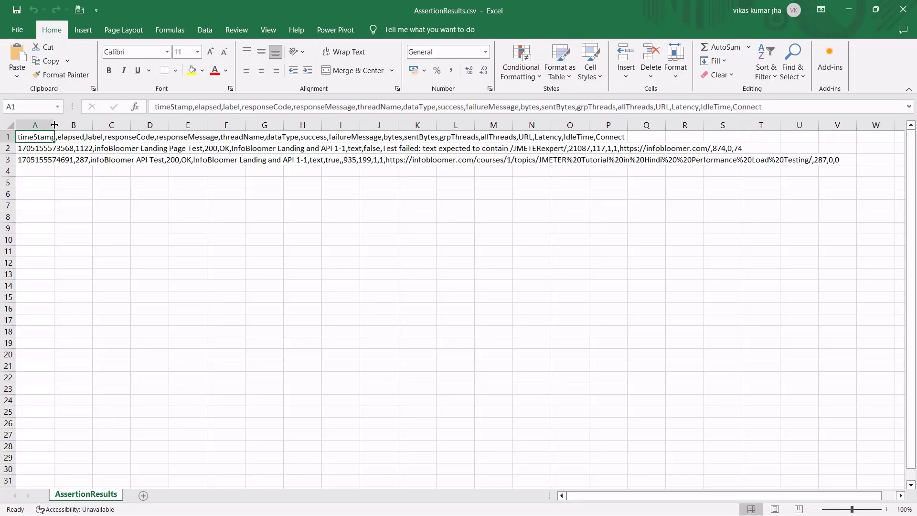
# Split column A into columns A–Q with Text to Columns using the comma delimiter.
pyautogui.click(43, 127)
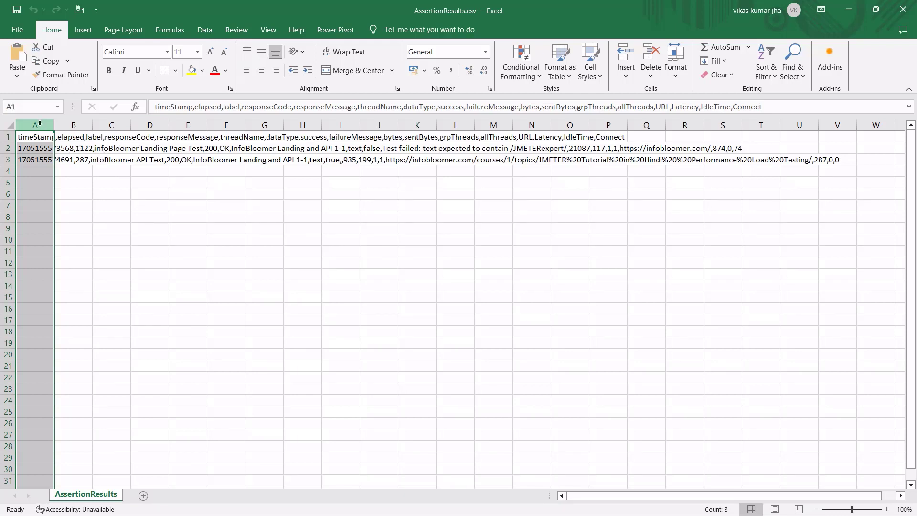
pyautogui.click(204, 29)
pyautogui.click(474, 62)
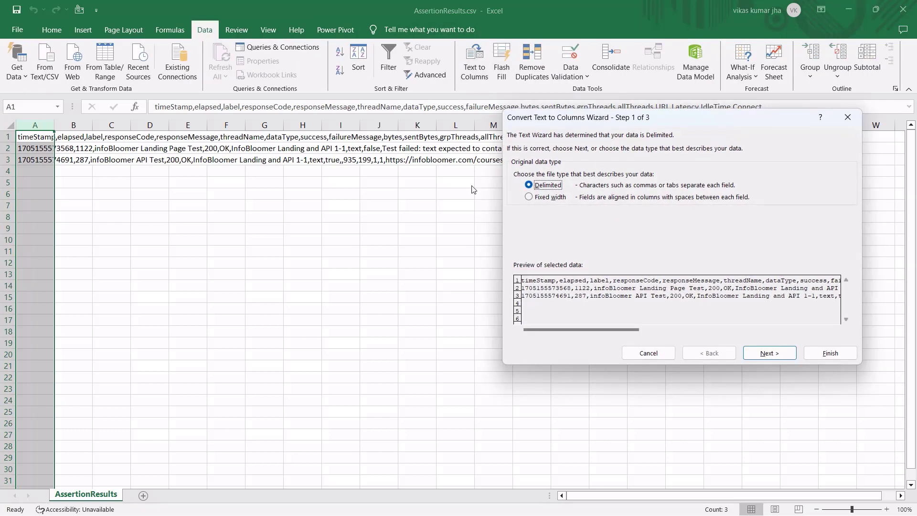
pyautogui.click(769, 353)
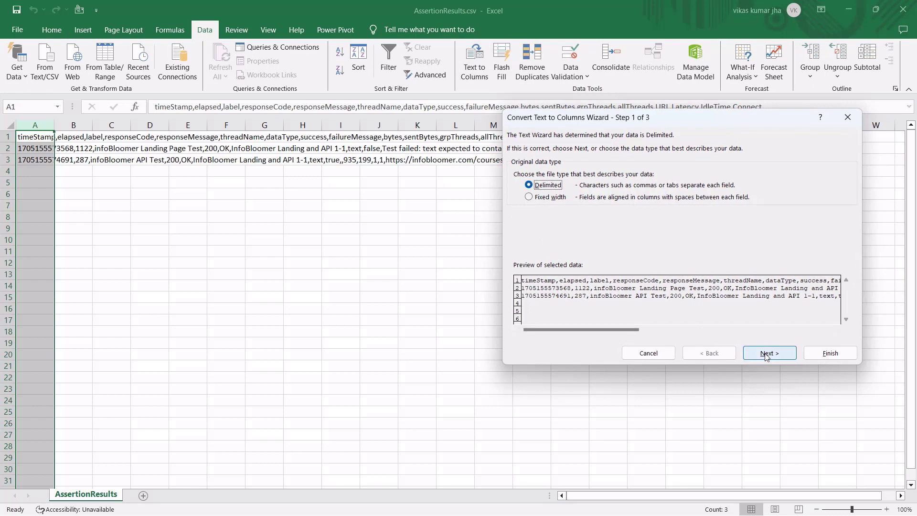
pyautogui.click(517, 187)
pyautogui.click(517, 164)
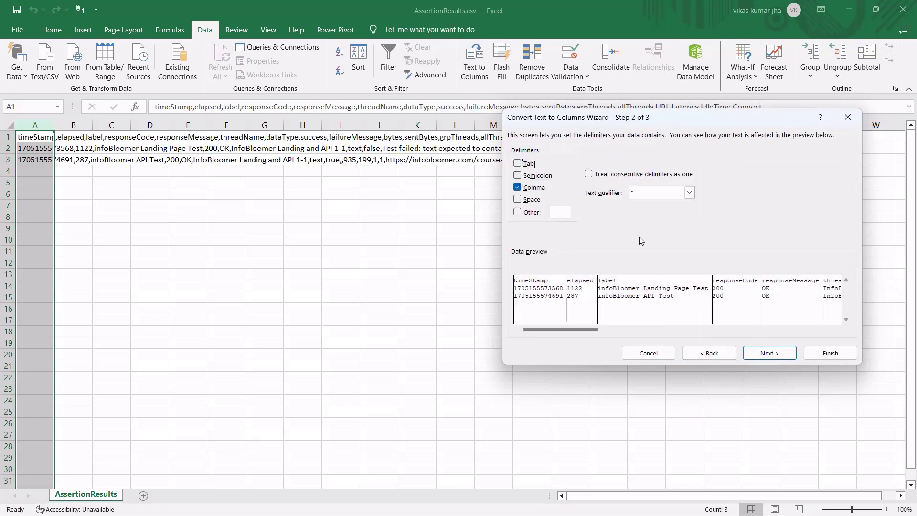
pyautogui.click(830, 353)
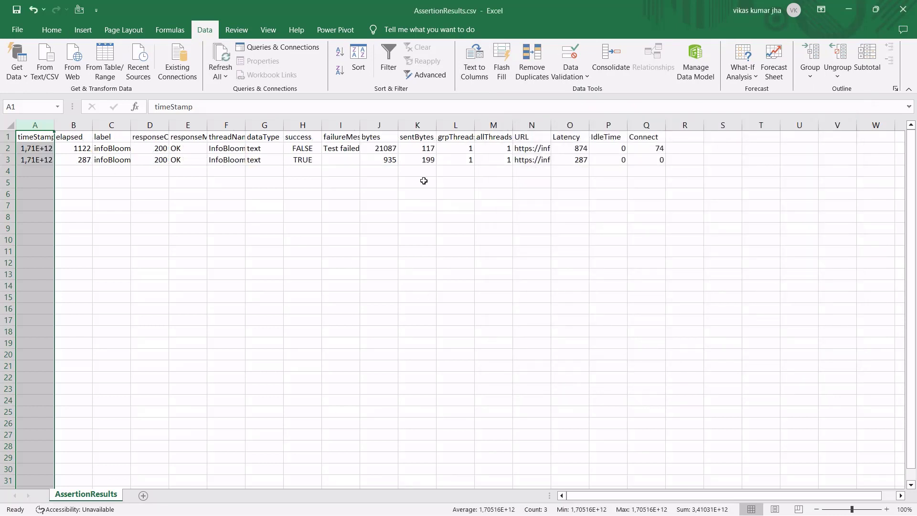
# Apply All Borders to the data range A1:Q3 and AutoFit the column widths.
pyautogui.hotkey('ctrl', 'a')
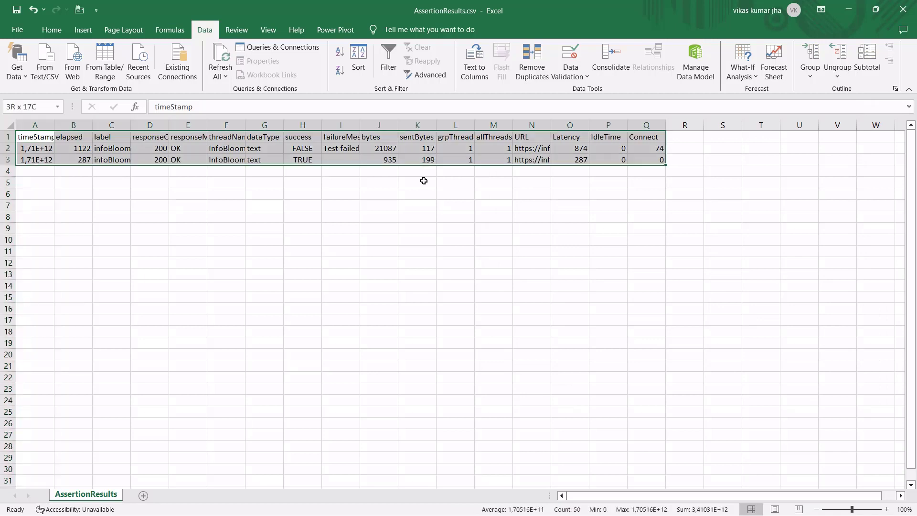
pyautogui.press('b')
pyautogui.press('a')
pyautogui.hotkey('alt', 'h')
pyautogui.press('o')
pyautogui.press('i')
pyautogui.hotkey('ctrl', 'Home')
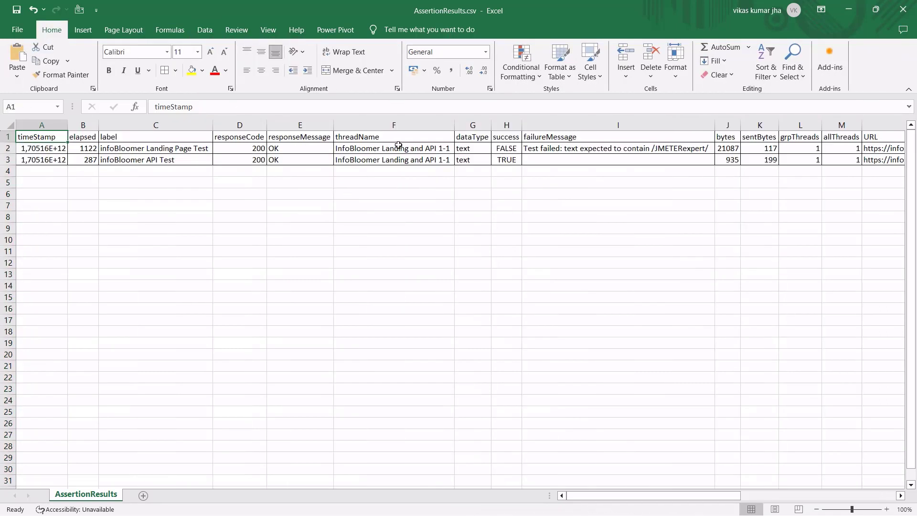
# Review the success FALSE/TRUE values, the landing page failureMessage and the tested URLs.
pyautogui.click(501, 141)
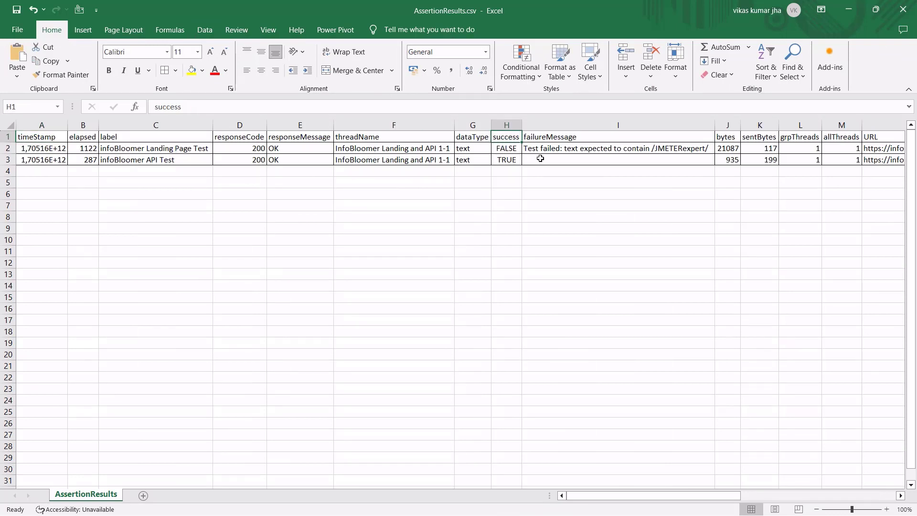
pyautogui.click(512, 149)
pyautogui.click(508, 162)
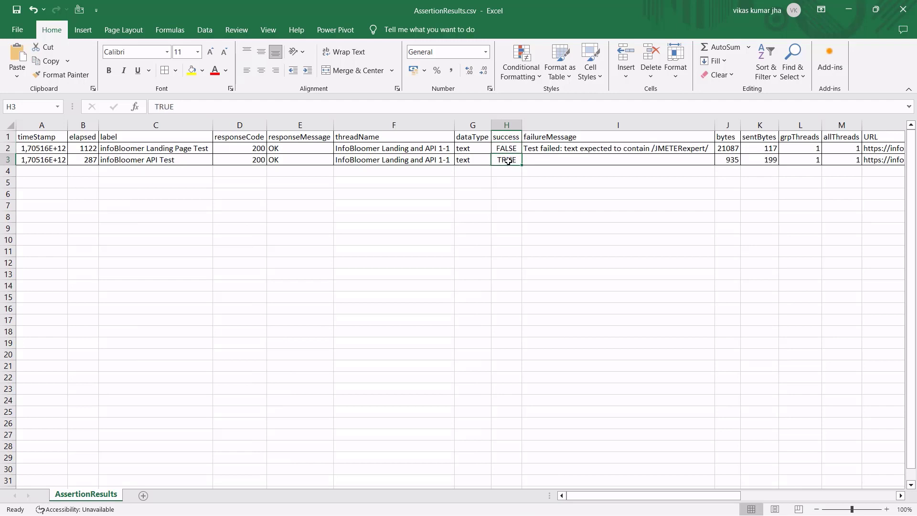
pyautogui.click(506, 149)
pyautogui.click(510, 162)
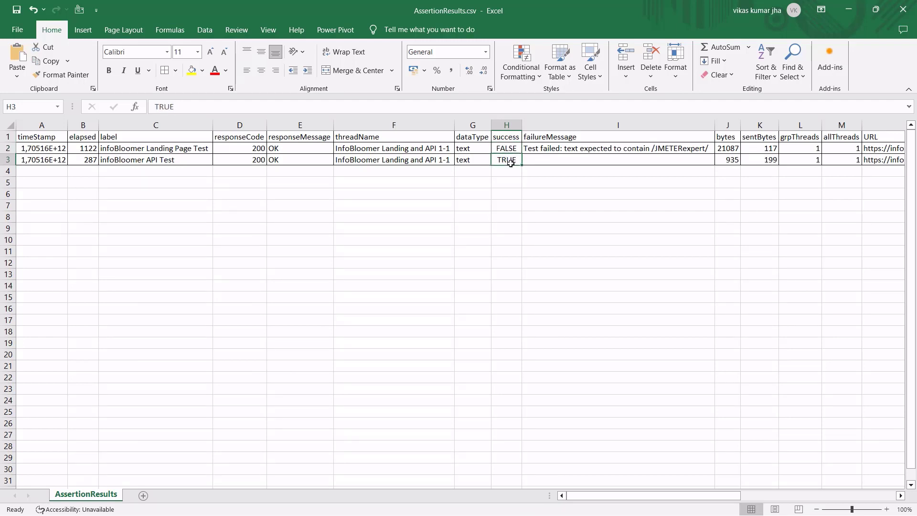
pyautogui.click(572, 156)
pyautogui.click(574, 148)
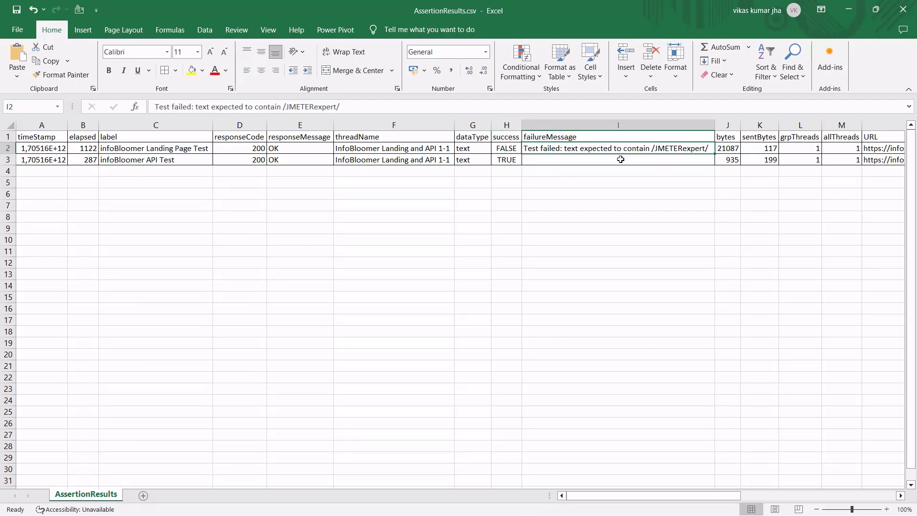
pyautogui.moveTo(396, 138); pyautogui.dragTo(525, 150)
pyautogui.click(462, 161)
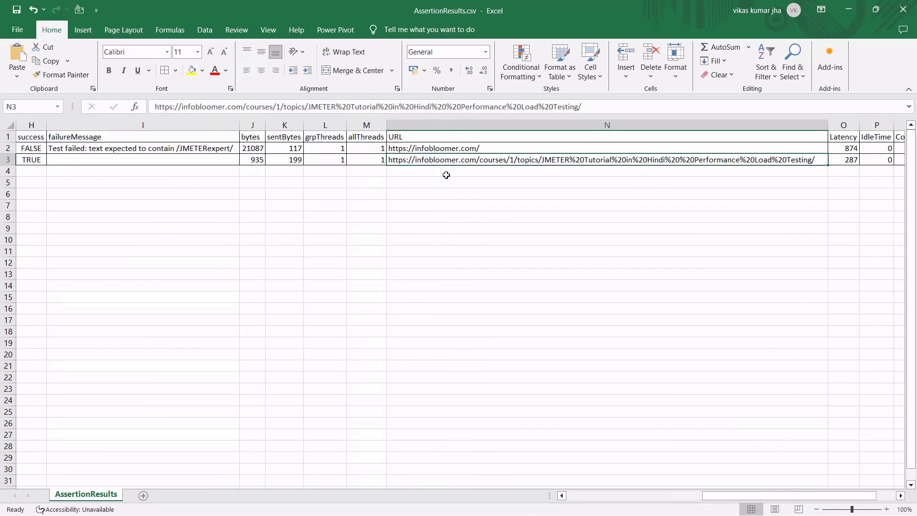
pyautogui.moveTo(370, 162); pyautogui.dragTo(2, 139)
pyautogui.click(270, 179)
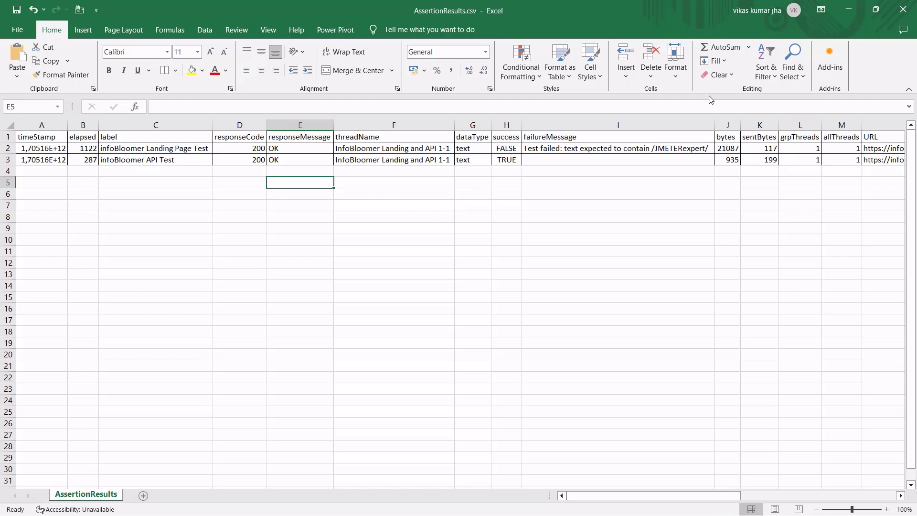
# Close AssertionResults.csv without saving and return to JMeter's Assertion Results.
pyautogui.click(905, 15)
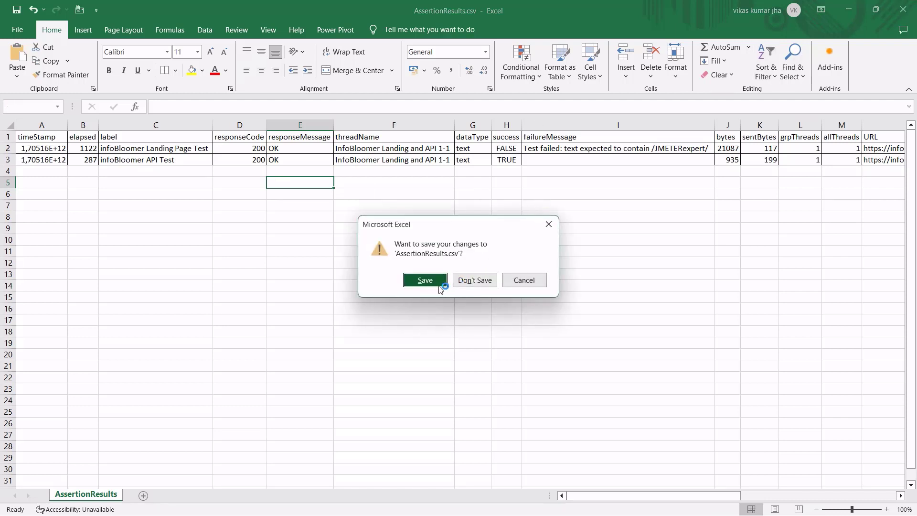
pyautogui.click(482, 282)
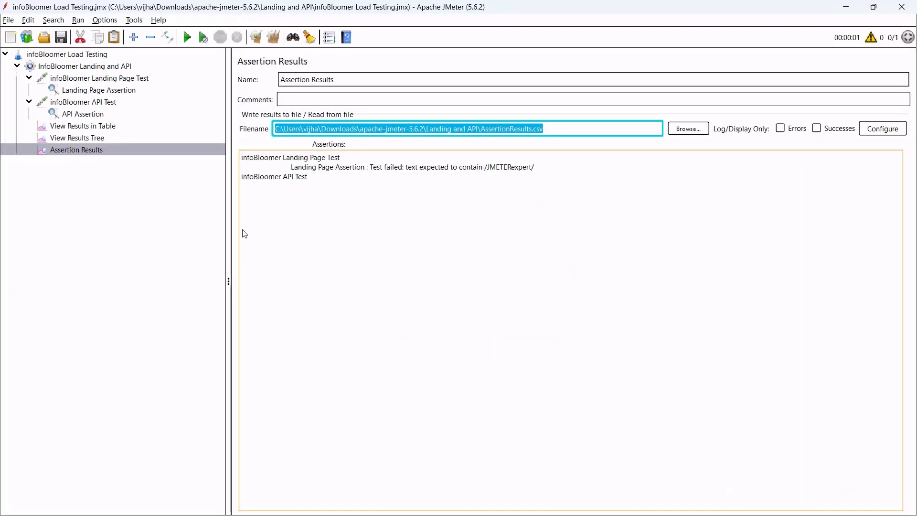
pyautogui.click(323, 204)
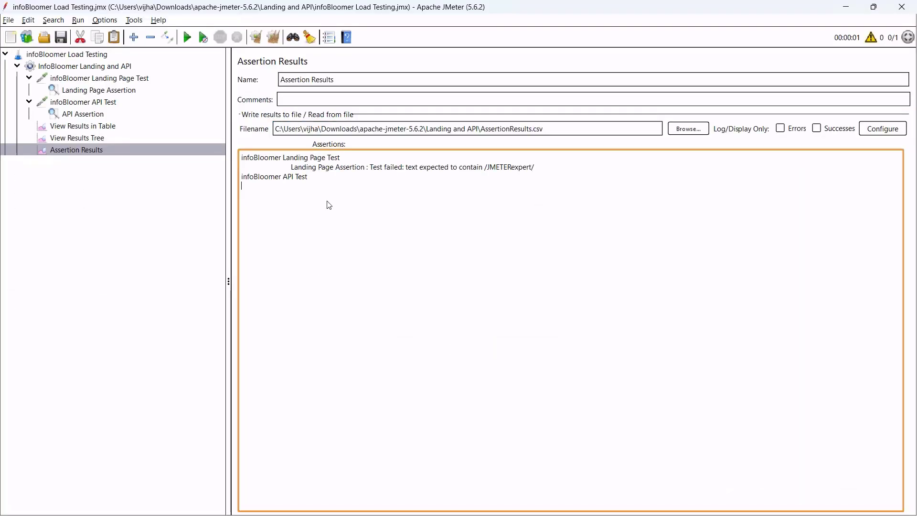
# Clear the results and set the thread group to 10 threads with a 5-second ramp-up.
pyautogui.click(272, 38)
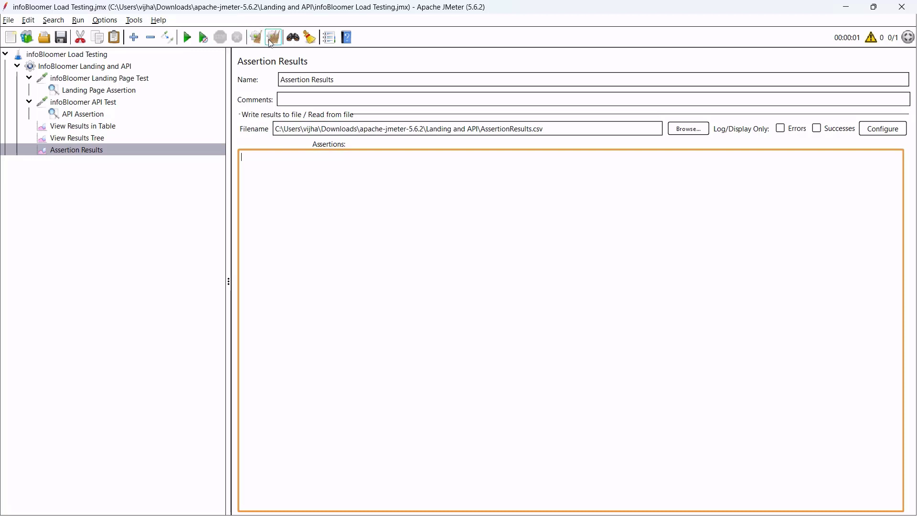
pyautogui.click(86, 70)
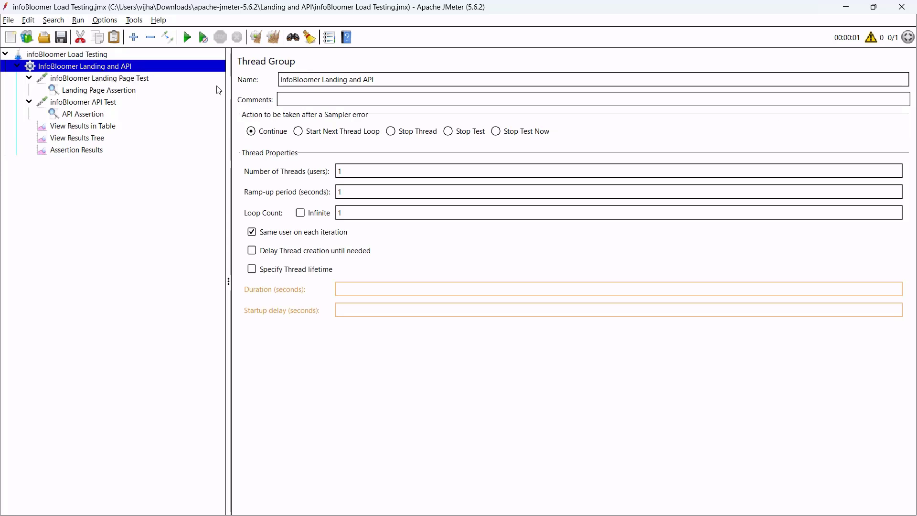
pyautogui.doubleClick(369, 171)
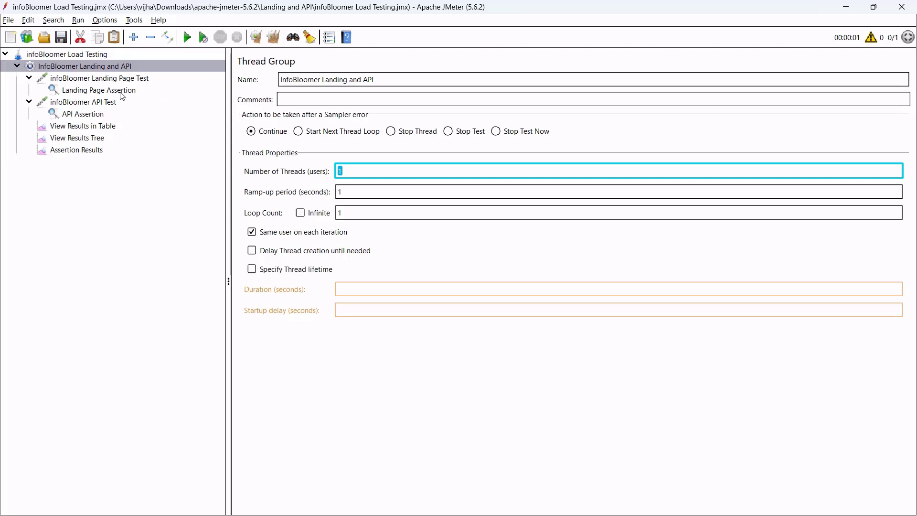
pyautogui.click(363, 173)
pyautogui.doubleClick(366, 172)
pyautogui.write('10')
pyautogui.doubleClick(370, 193)
pyautogui.write('5')
pyautogui.click(362, 172)
# Verify the 10 threads, ramp-up 5 and loop count 1, then start the test.
pyautogui.click(120, 79)
pyautogui.click(112, 103)
pyautogui.click(119, 66)
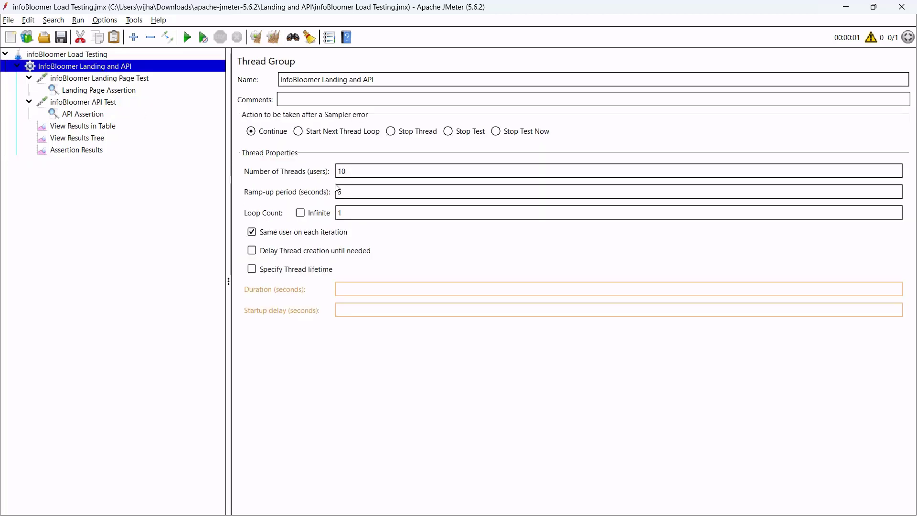
pyautogui.click(364, 171)
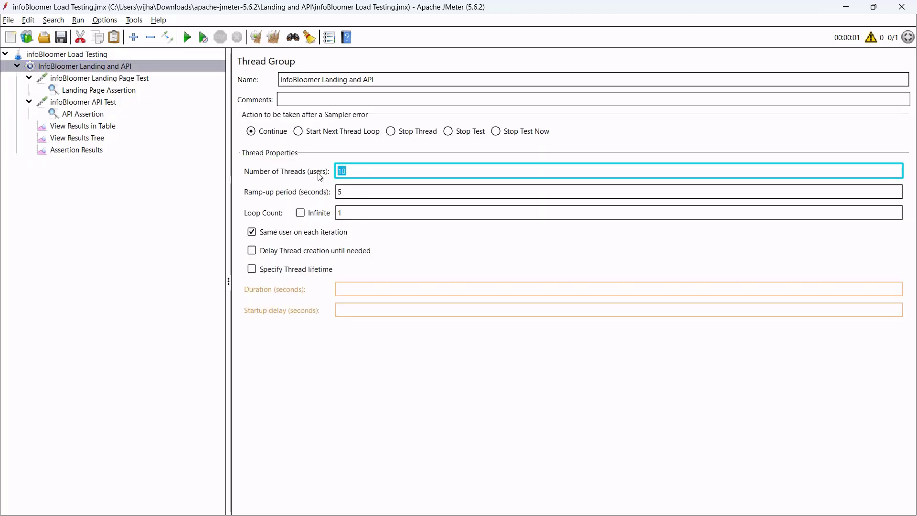
pyautogui.click(352, 191)
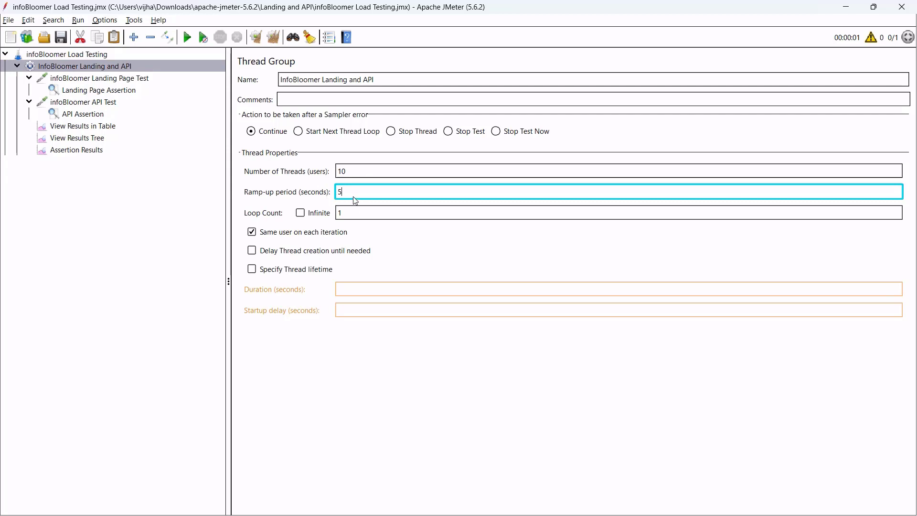
pyautogui.click(351, 213)
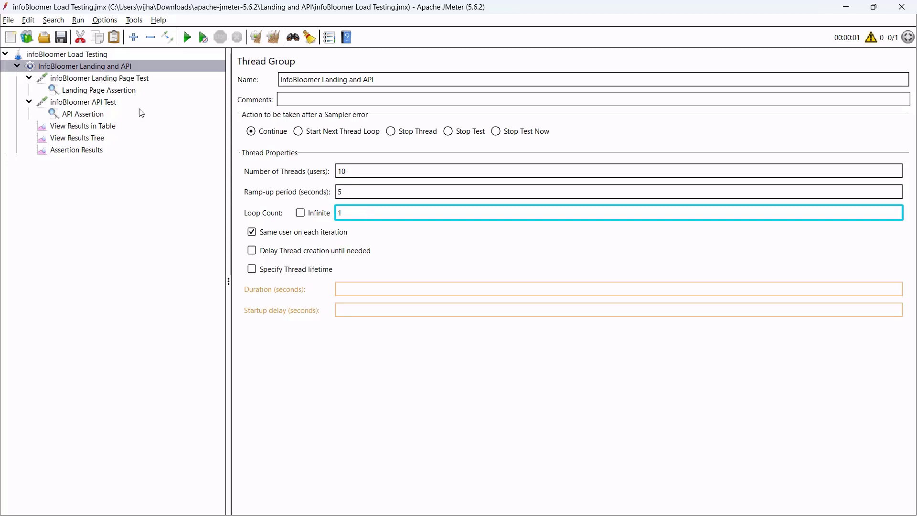
pyautogui.click(187, 37)
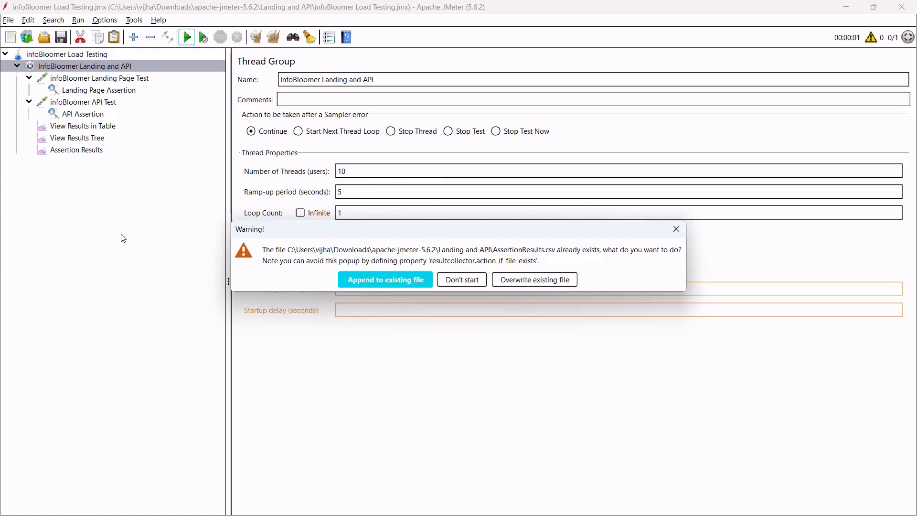
# Overwrite the existing AssertionResults.csv and view the run's per-sample results tree.
pyautogui.click(523, 283)
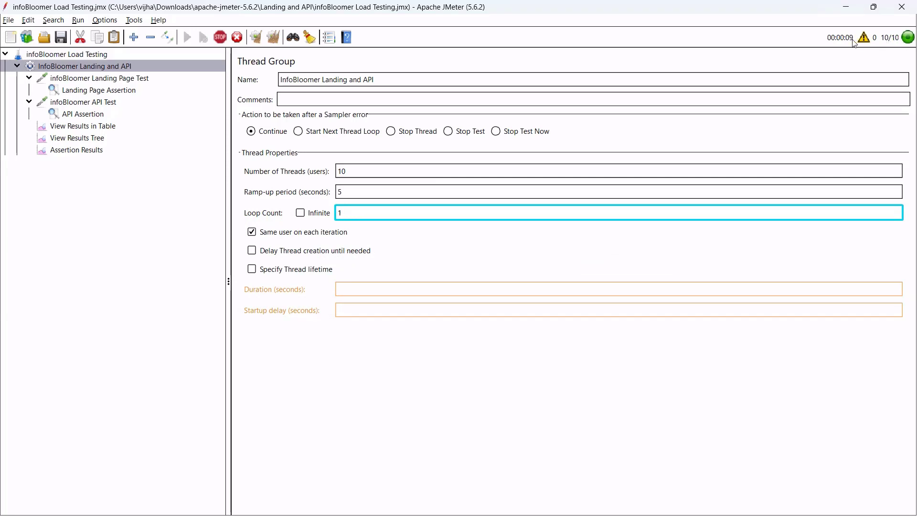
pyautogui.click(101, 139)
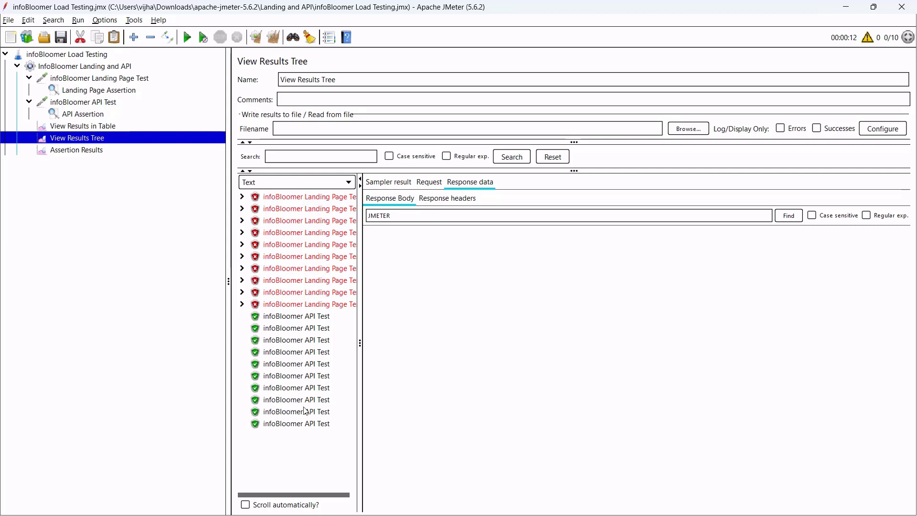
# Compare the failing Landing Page responses' HTML bodies with the passing API Test's JSON response.
pyautogui.click(290, 200)
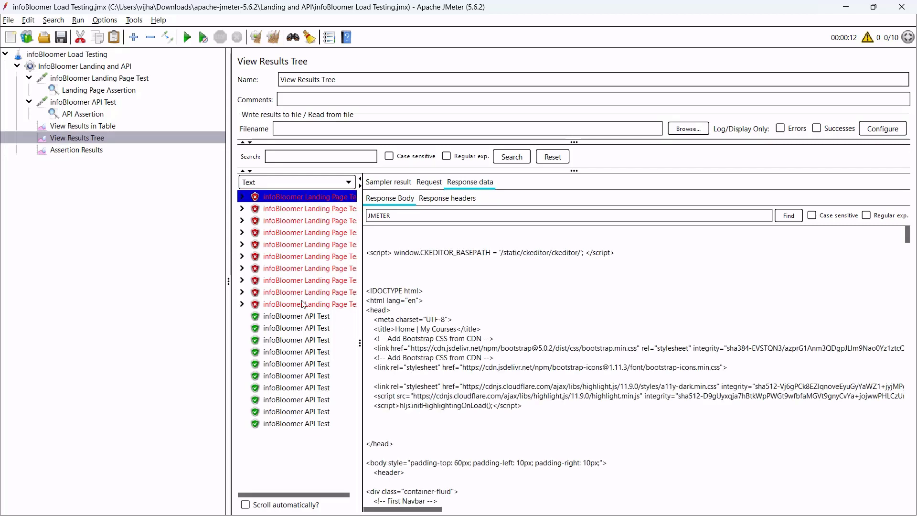
pyautogui.click(304, 304)
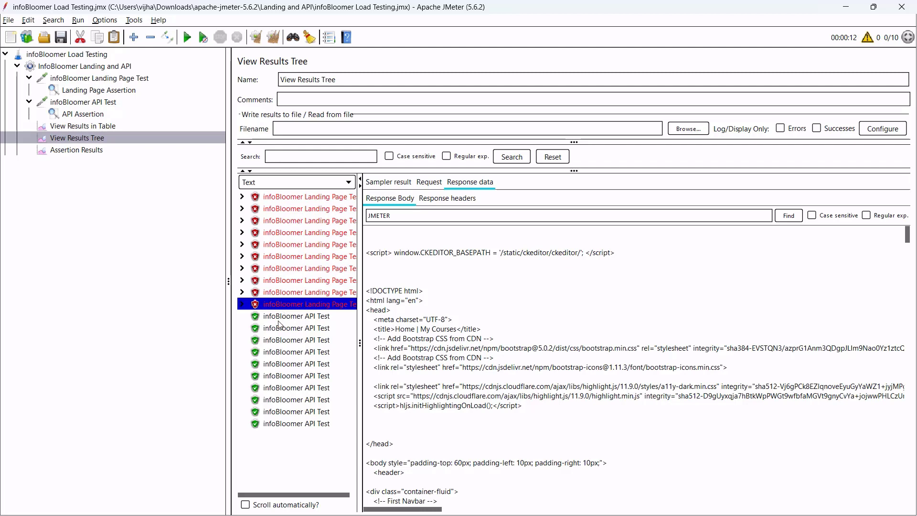
pyautogui.click(287, 316)
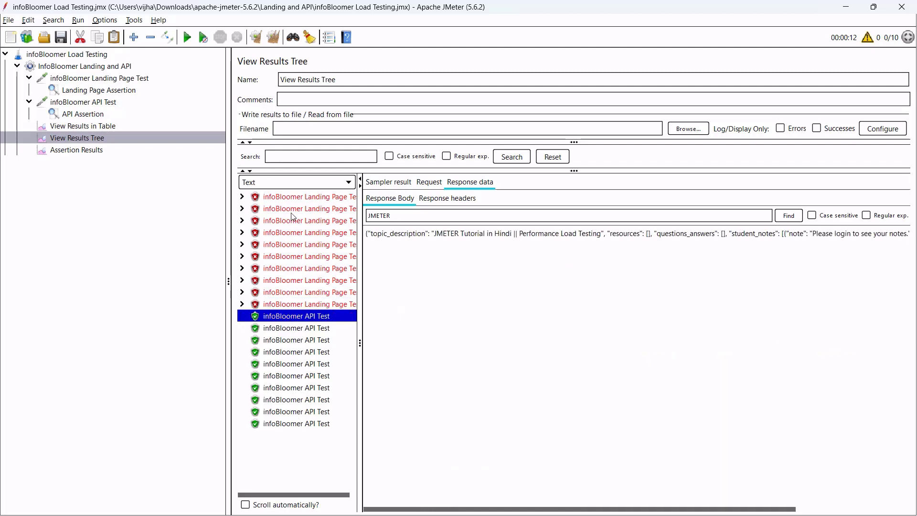
pyautogui.click(294, 196)
pyautogui.click(311, 305)
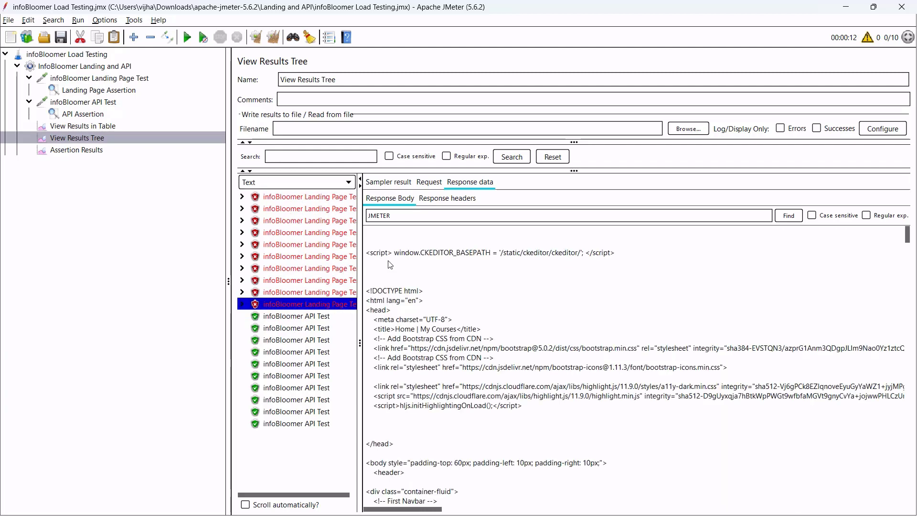
pyautogui.moveTo(422, 256); pyautogui.dragTo(504, 325)
pyautogui.click(479, 349)
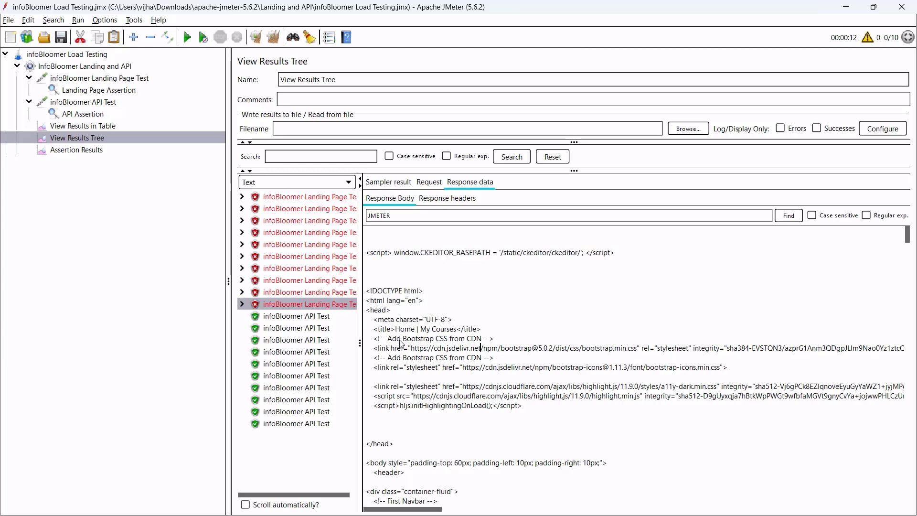
pyautogui.click(291, 317)
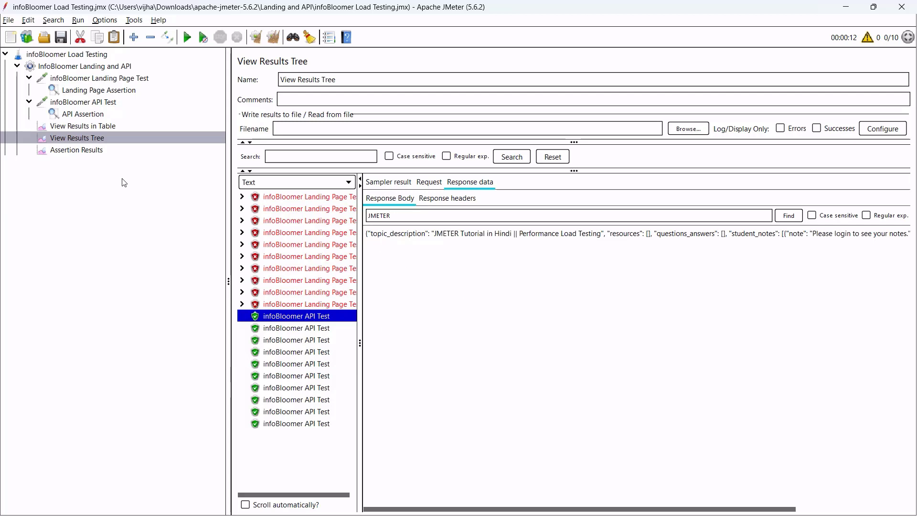
# Trim the Landing Page Assertion's pattern from JMETERexpert to JMETER.
pyautogui.click(113, 93)
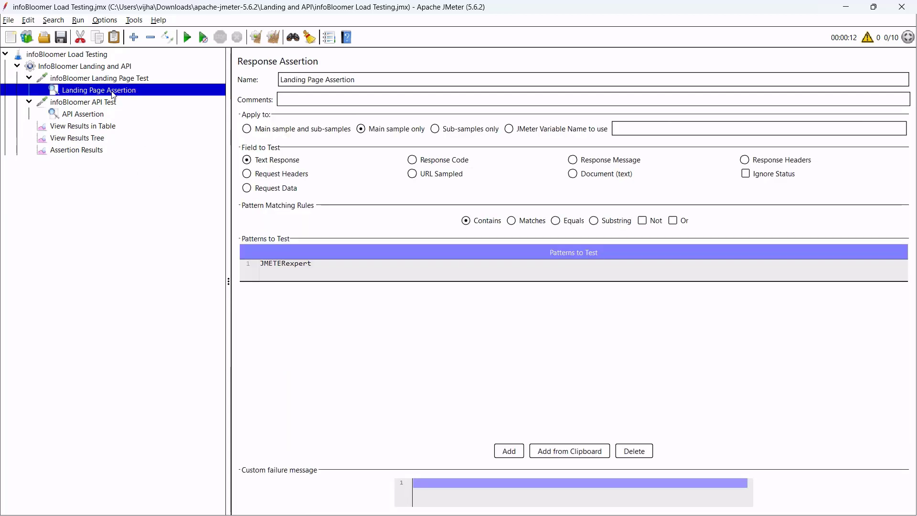
pyautogui.doubleClick(336, 268)
pyautogui.click(348, 267)
pyautogui.press('BackSpace')
pyautogui.press('BackSpace')
pyautogui.press('BackSpace')
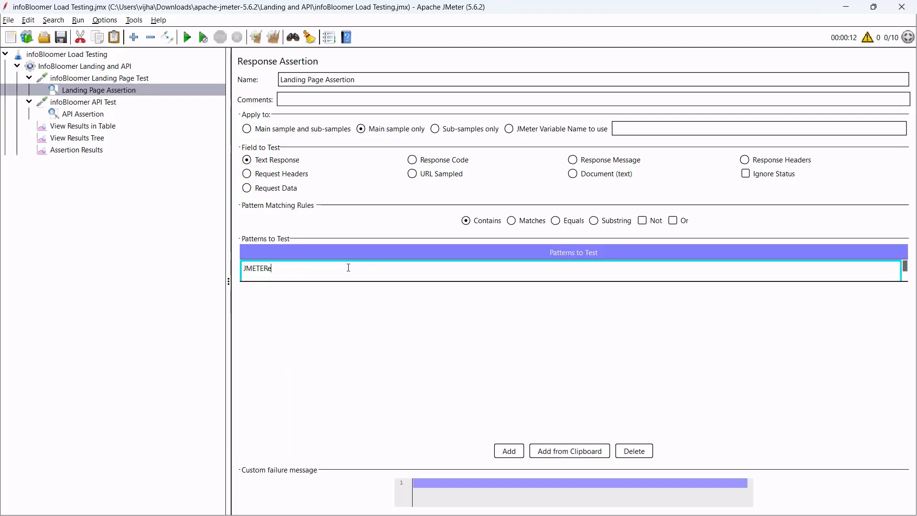
pyautogui.press('Return')
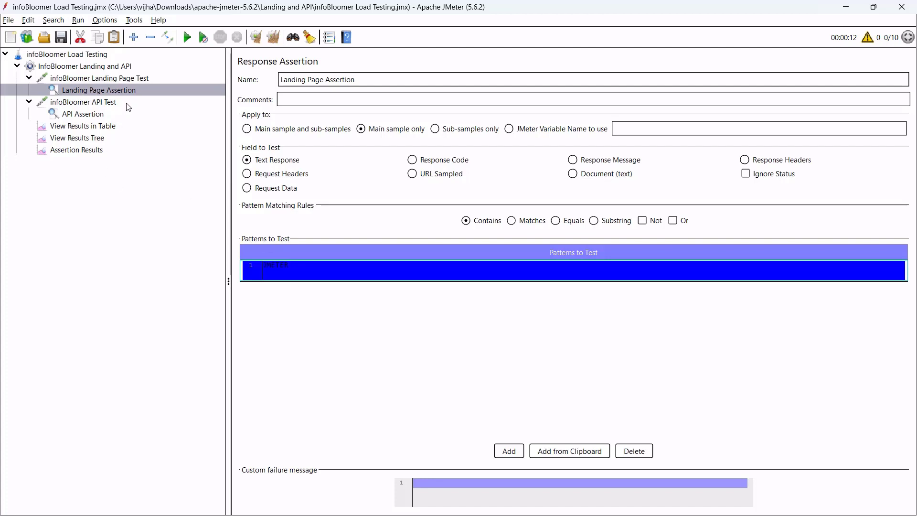
pyautogui.click(139, 79)
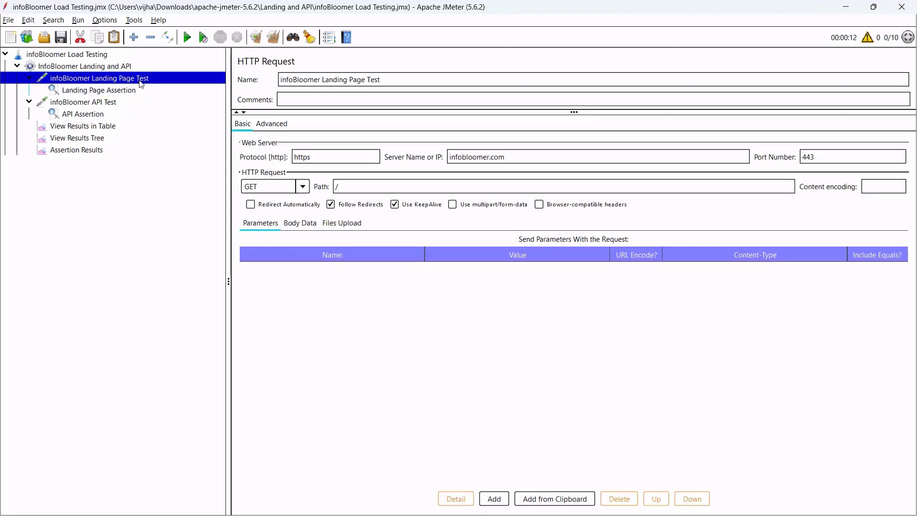
# Add a Duration Assertion to infoBloomer Landing Page Test with a 2000 ms limit.
pyautogui.rightClick(138, 79)
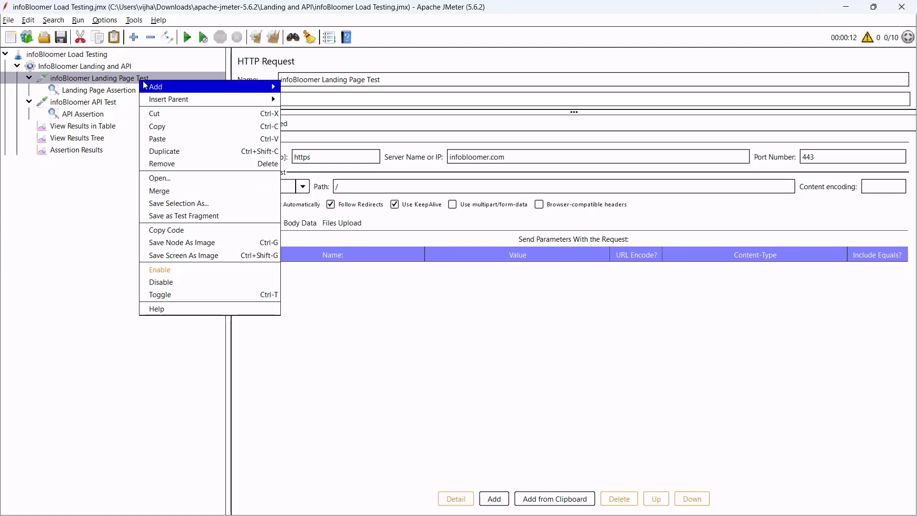
pyautogui.moveTo(162, 87)
pyautogui.moveTo(318, 90)
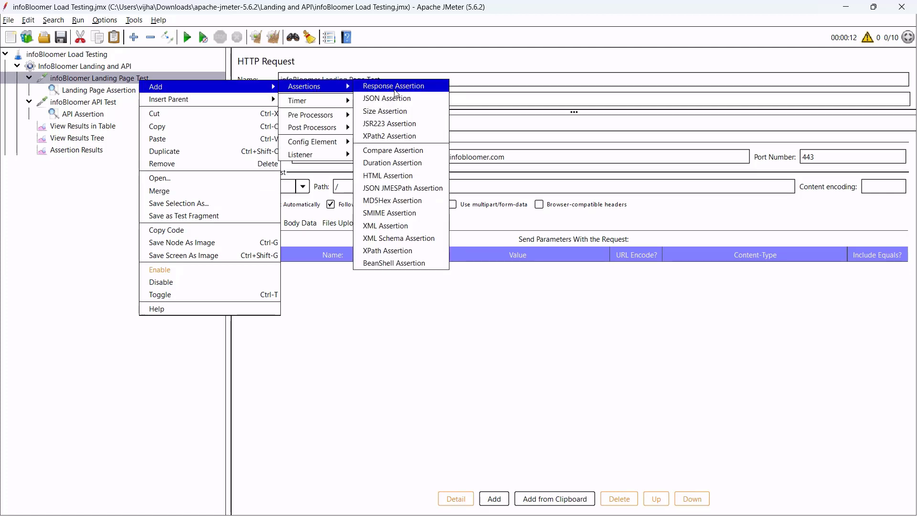
pyautogui.click(415, 164)
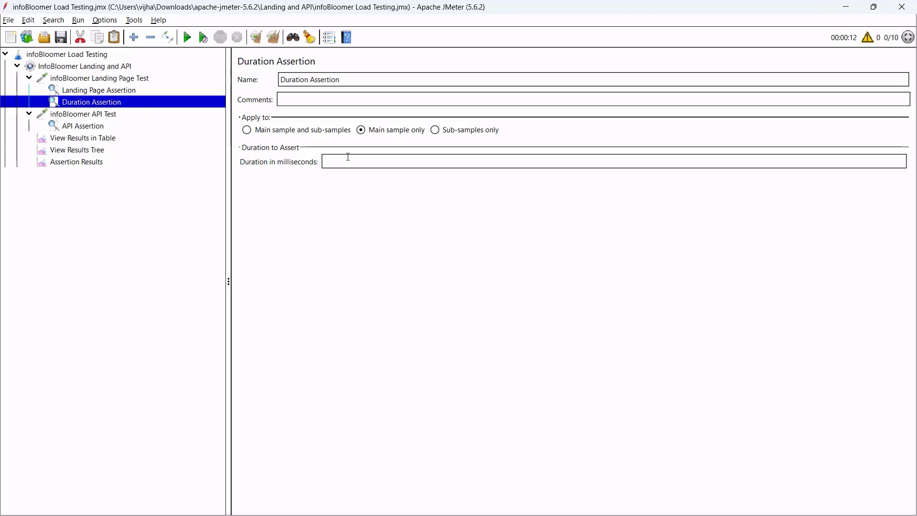
pyautogui.click(383, 160)
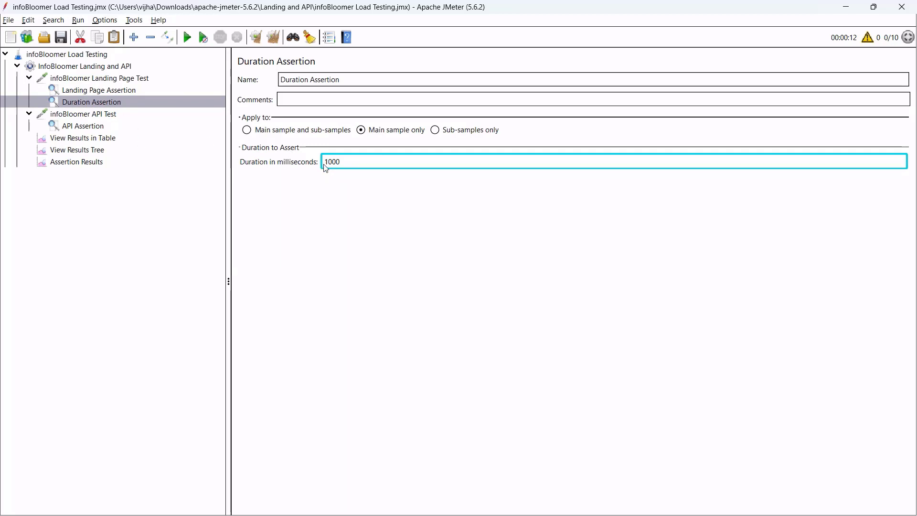
pyautogui.moveTo(356, 163); pyautogui.dragTo(297, 171)
pyautogui.write('2')
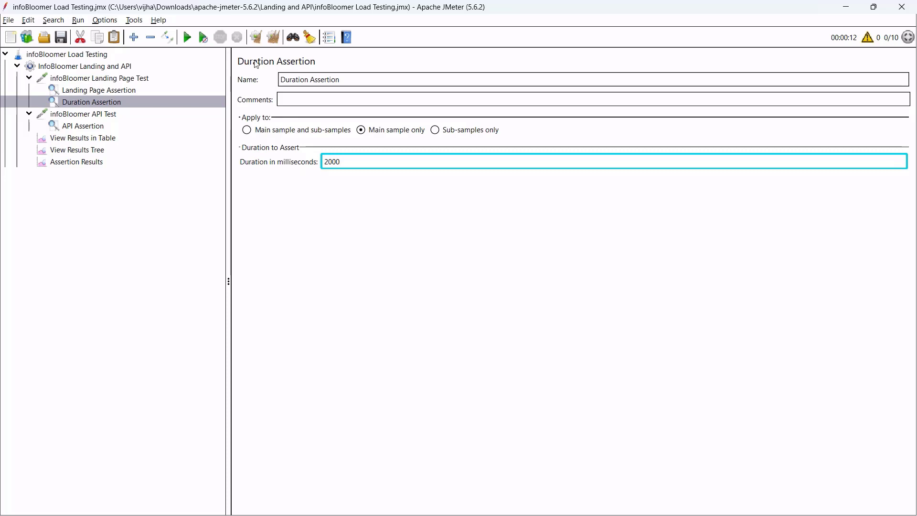
pyautogui.click(129, 100)
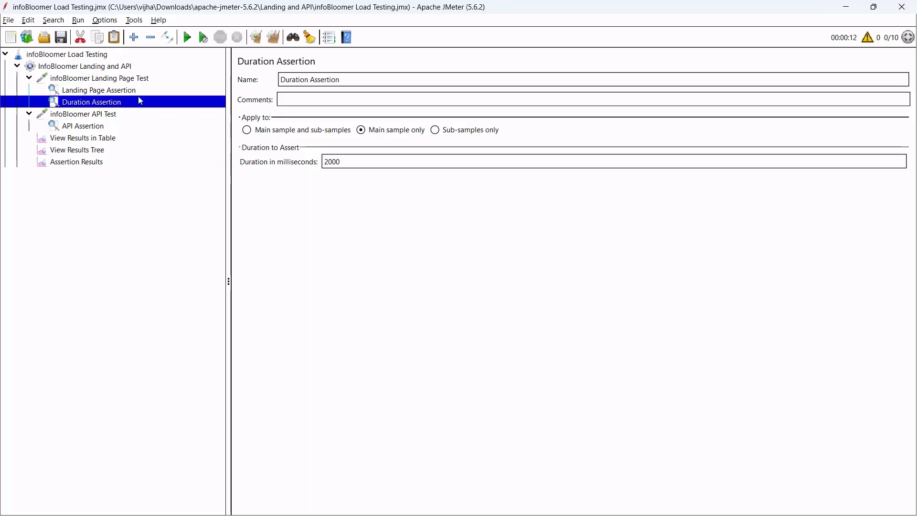
# Rename the Duration Assertion to 'Landing Page Load Time Assertion'.
pyautogui.tripleClick(356, 80)
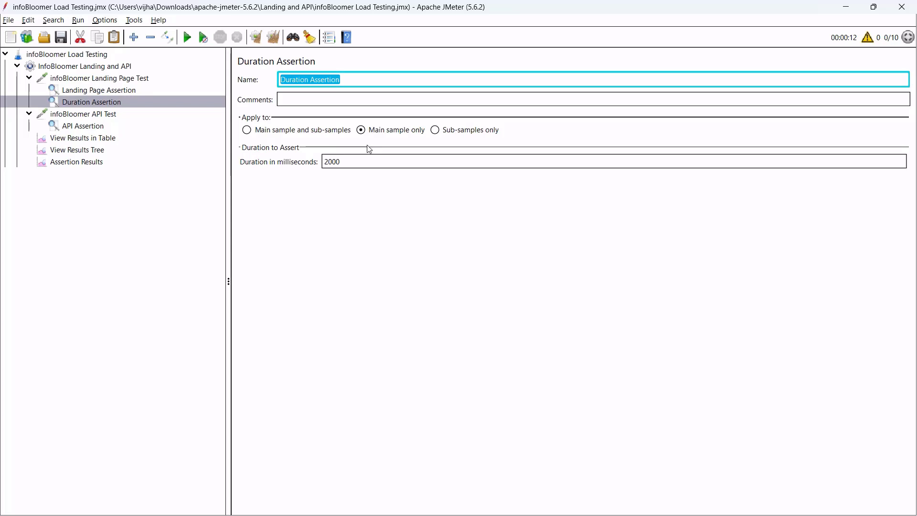
pyautogui.write('Load Time')
pyautogui.press('BackSpace')
pyautogui.press('BackSpace')
pyautogui.press('BackSpace')
pyautogui.press('BackSpace')
pyautogui.press('BackSpace')
pyautogui.press('BackSpace')
pyautogui.press('BackSpace')
pyautogui.press('BackSpace')
pyautogui.write('anding Pa')
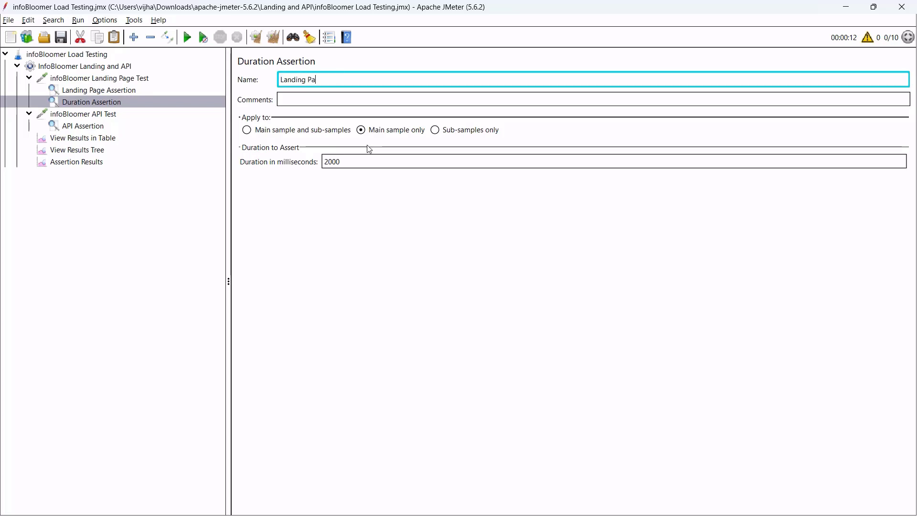
pyautogui.write('ge Load')
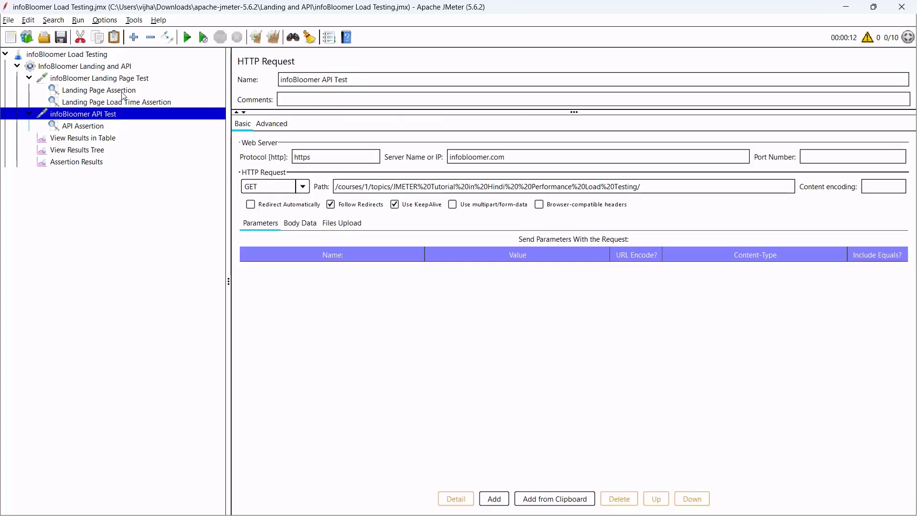
pyautogui.click(120, 91)
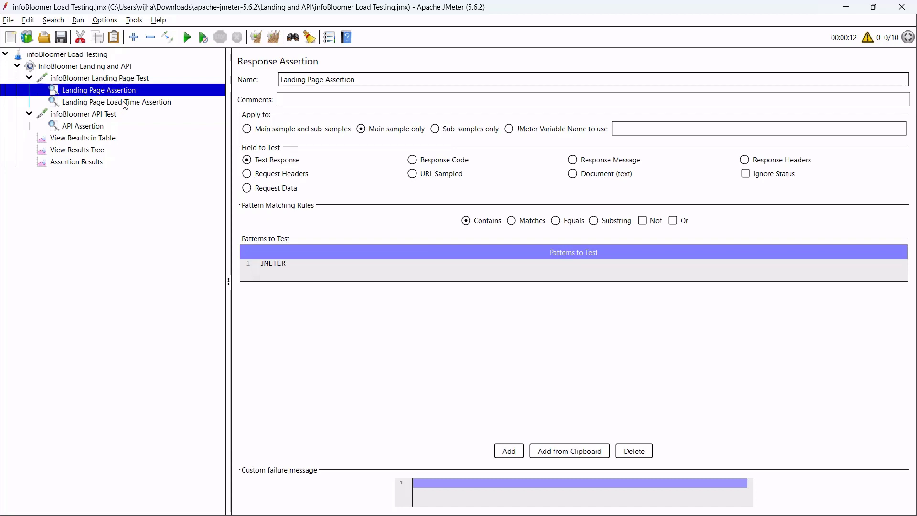
# Review the Landing Page Load Time Assertion and API Assertion settings.
pyautogui.click(125, 103)
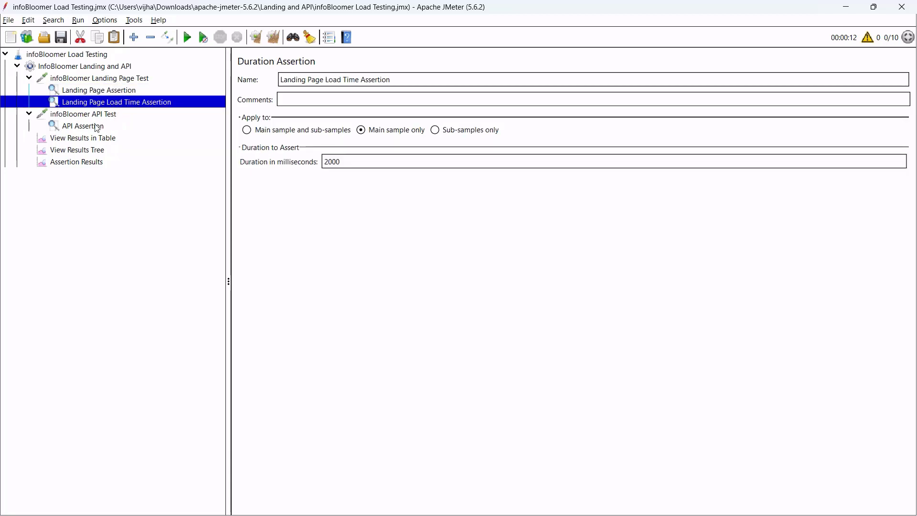
pyautogui.click(97, 127)
pyautogui.click(143, 103)
# Clear all previous results in View Results Tree and start a new run.
pyautogui.click(104, 150)
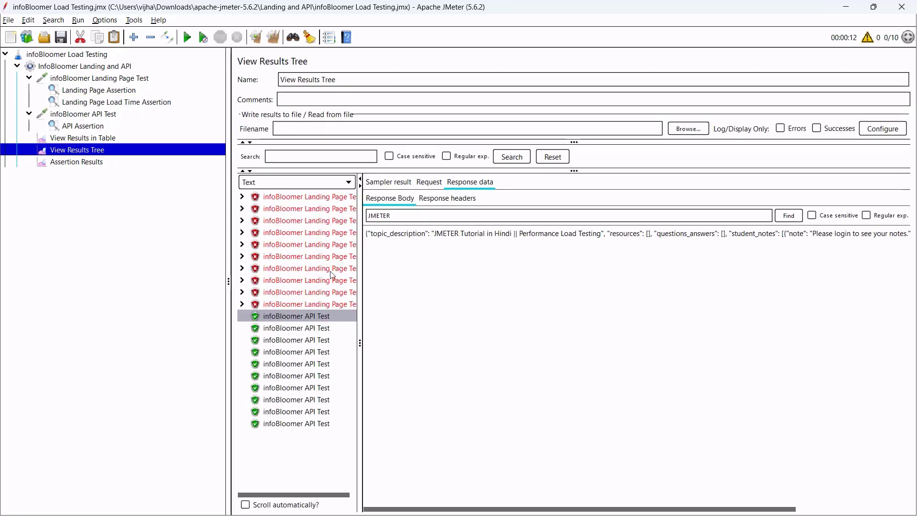
pyautogui.click(273, 38)
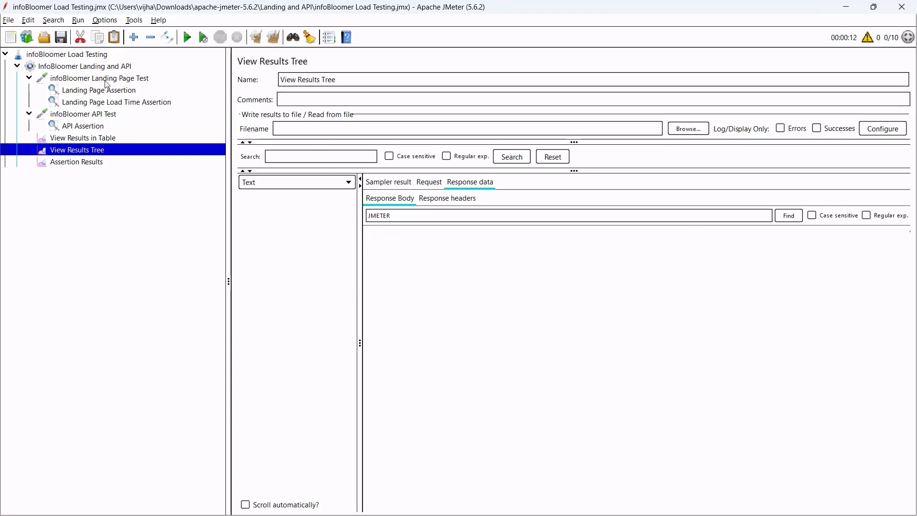
pyautogui.click(188, 38)
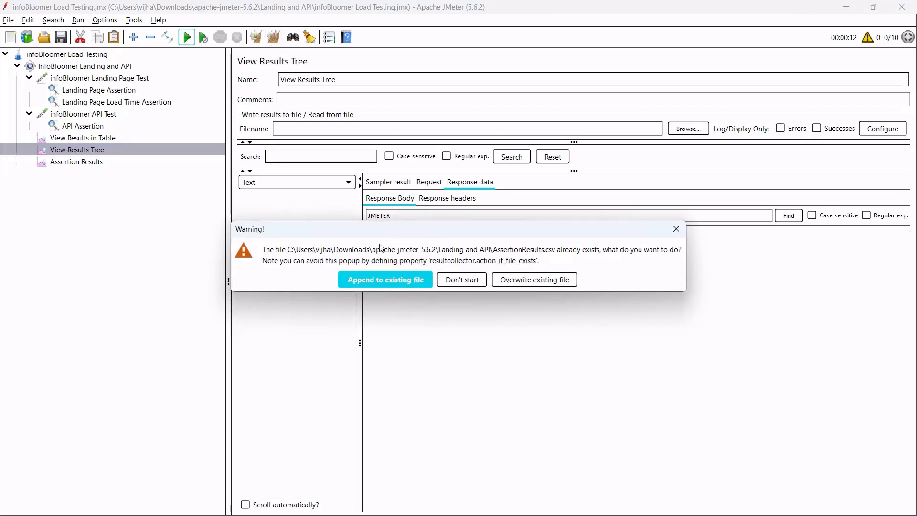
# Overwrite AssertionResults.csv and read the landing page load times of 1130 and 1260 ms.
pyautogui.click(524, 284)
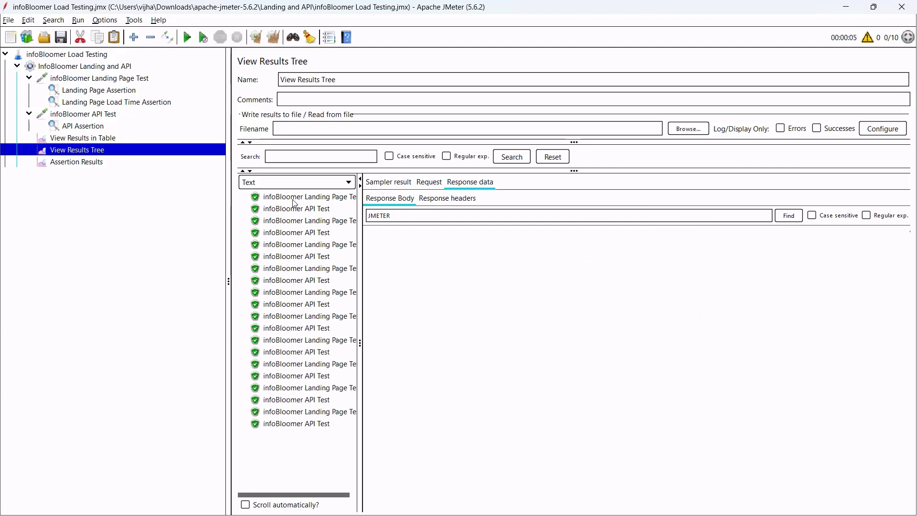
pyautogui.click(323, 201)
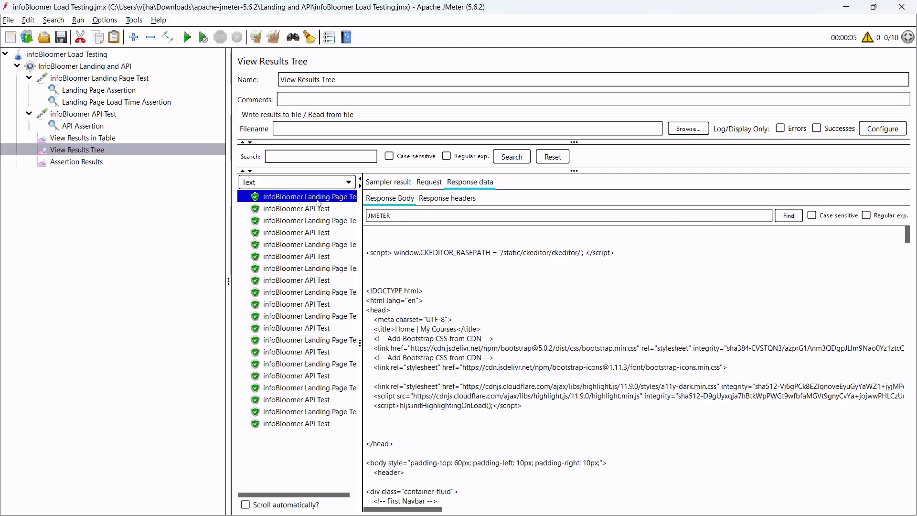
pyautogui.click(394, 185)
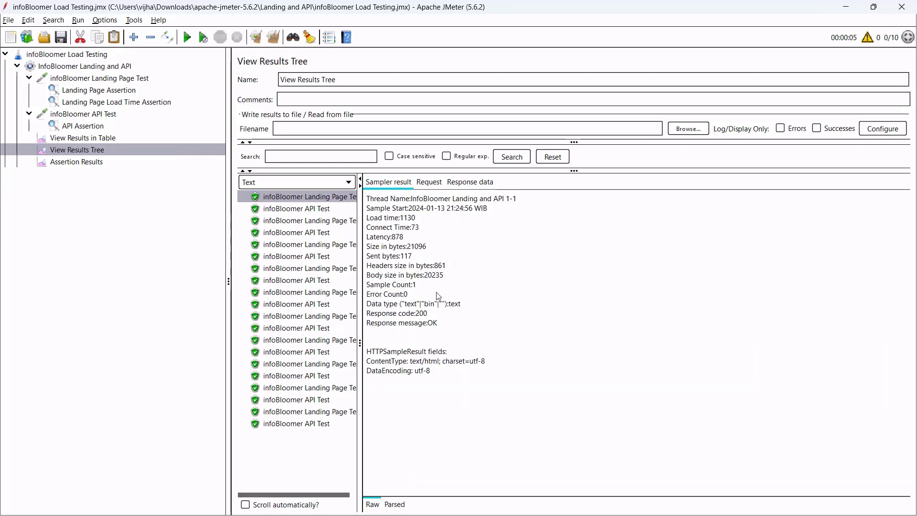
pyautogui.moveTo(404, 221); pyautogui.dragTo(420, 225)
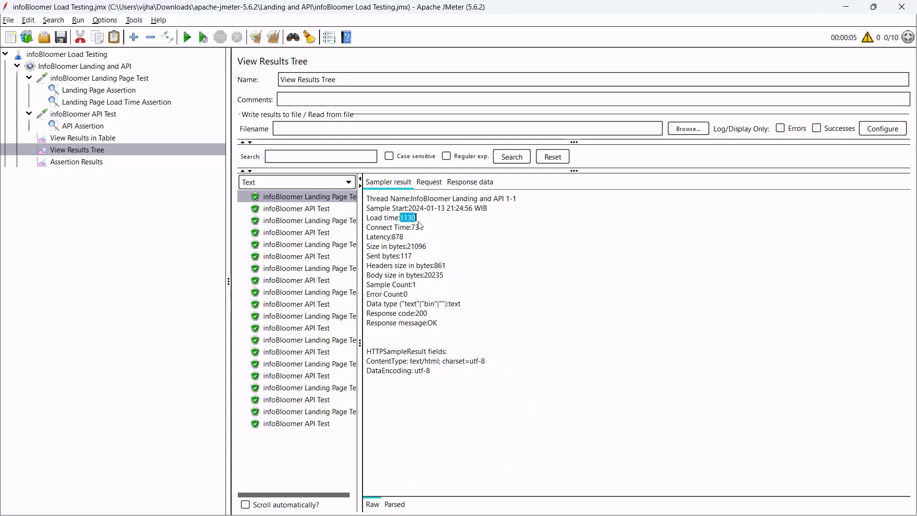
pyautogui.click(329, 221)
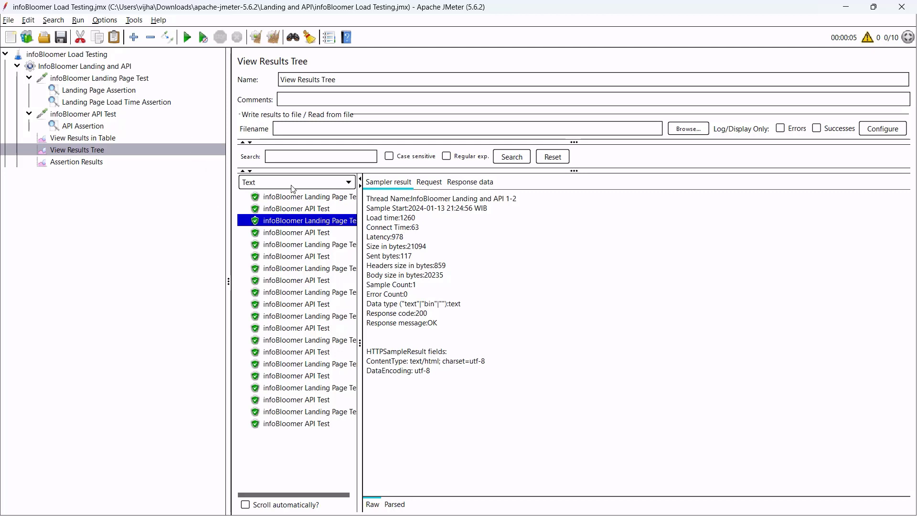
pyautogui.click(149, 103)
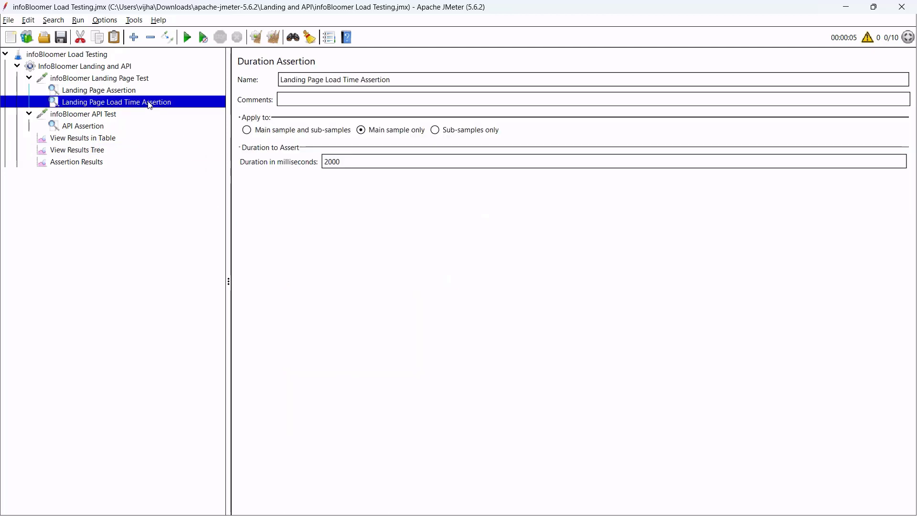
# Change the Landing Page Load Time Assertion duration from 2000 to 1200 ms.
pyautogui.doubleClick(385, 160)
pyautogui.write('1200')
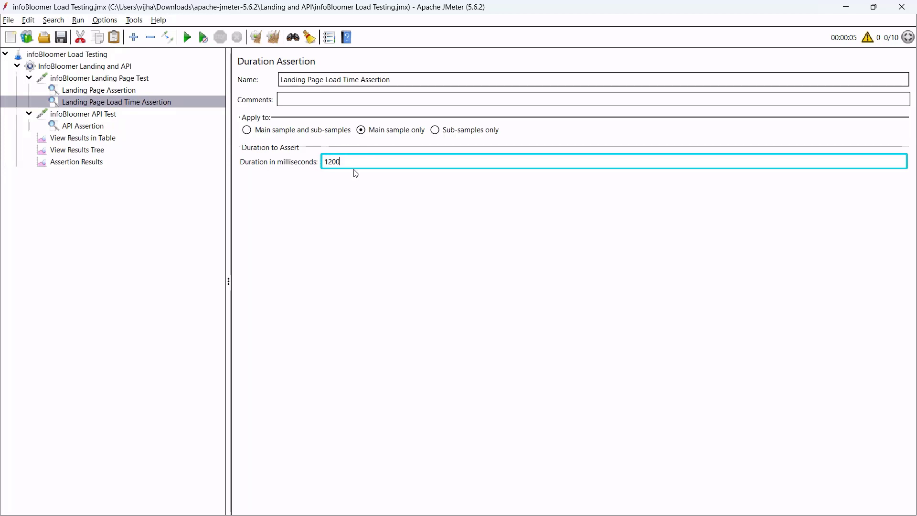
pyautogui.moveTo(342, 163); pyautogui.dragTo(293, 201)
pyautogui.click(363, 158)
# Run the test appending to the existing results file and open View Results Tree.
pyautogui.click(125, 90)
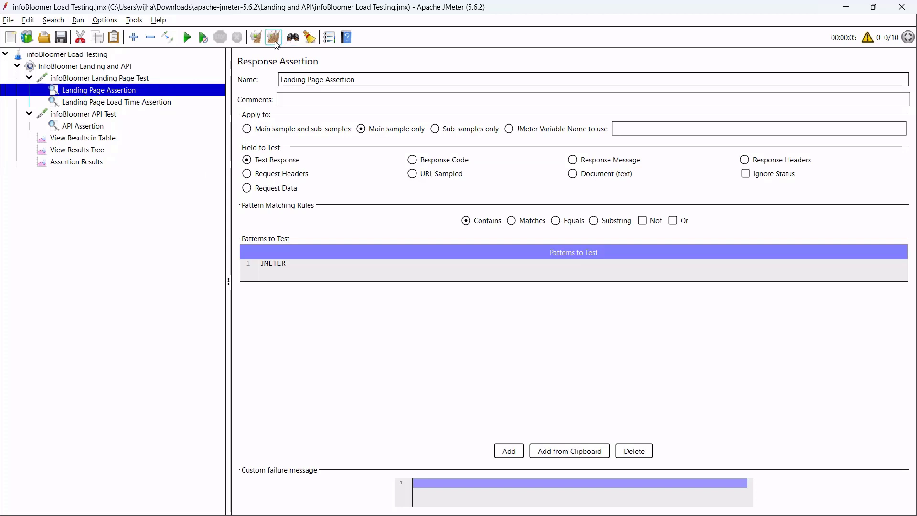
pyautogui.click(186, 37)
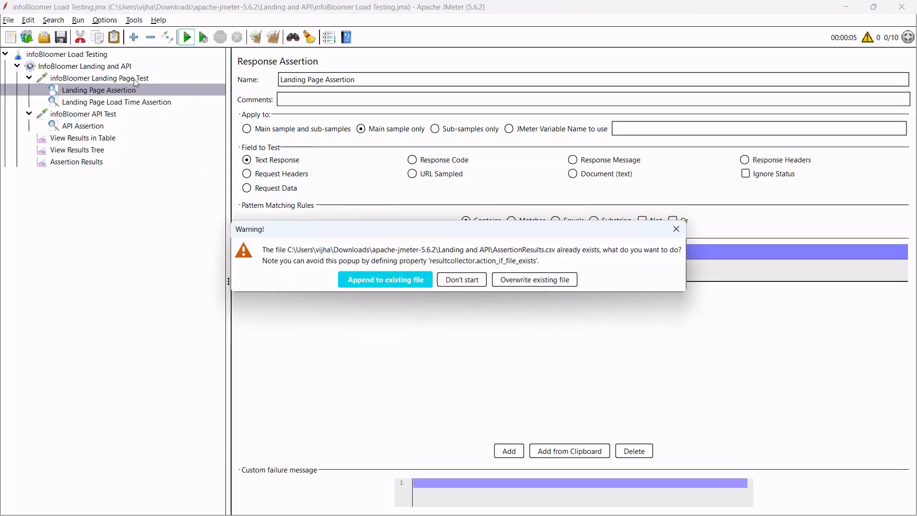
pyautogui.click(397, 280)
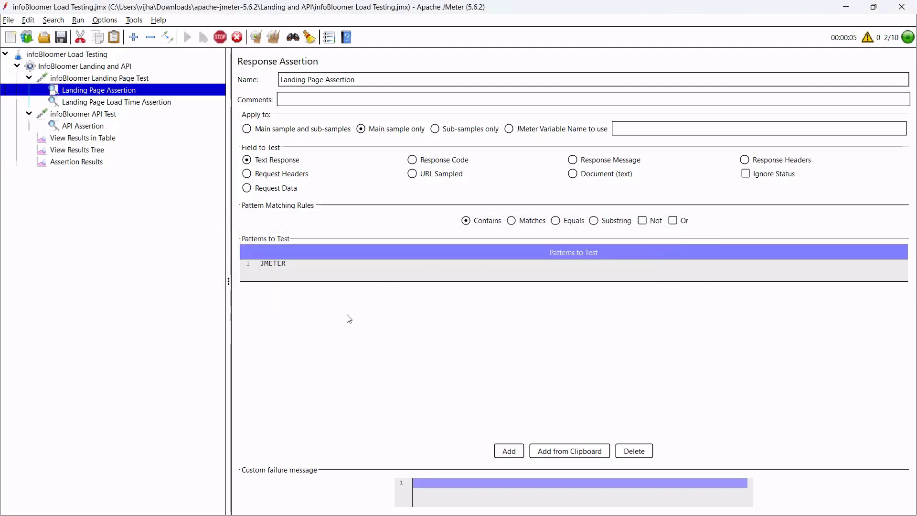
pyautogui.click(95, 138)
pyautogui.click(106, 150)
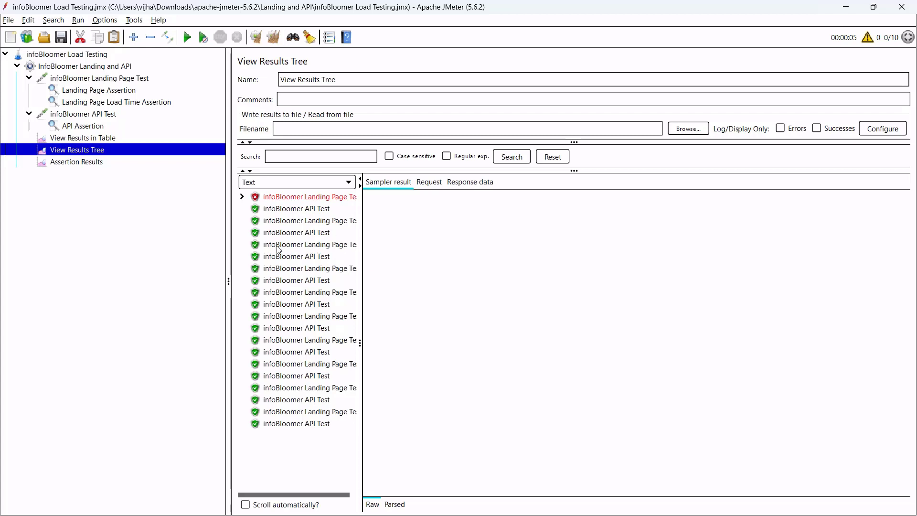
# Compare the failed 1296 ms Landing Page sample with passing samples, then open AssertionResults.csv.
pyautogui.click(293, 203)
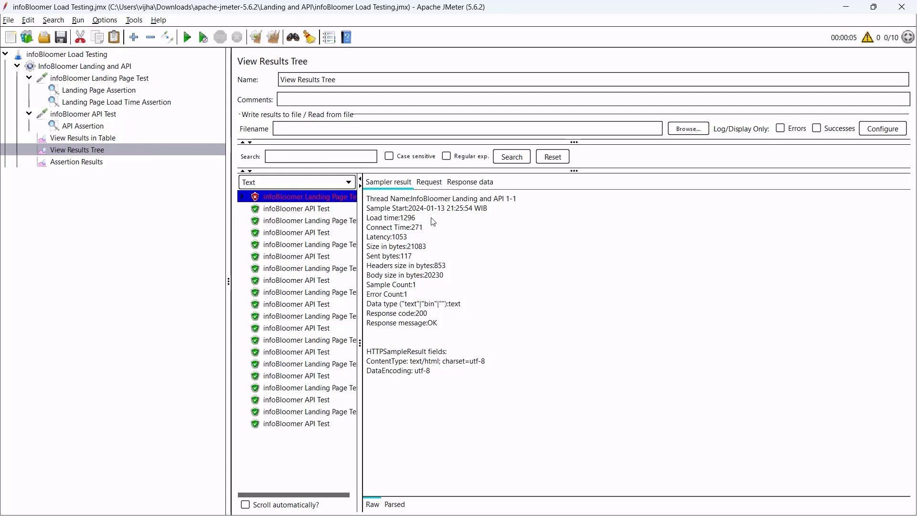
pyautogui.moveTo(422, 220); pyautogui.dragTo(401, 219)
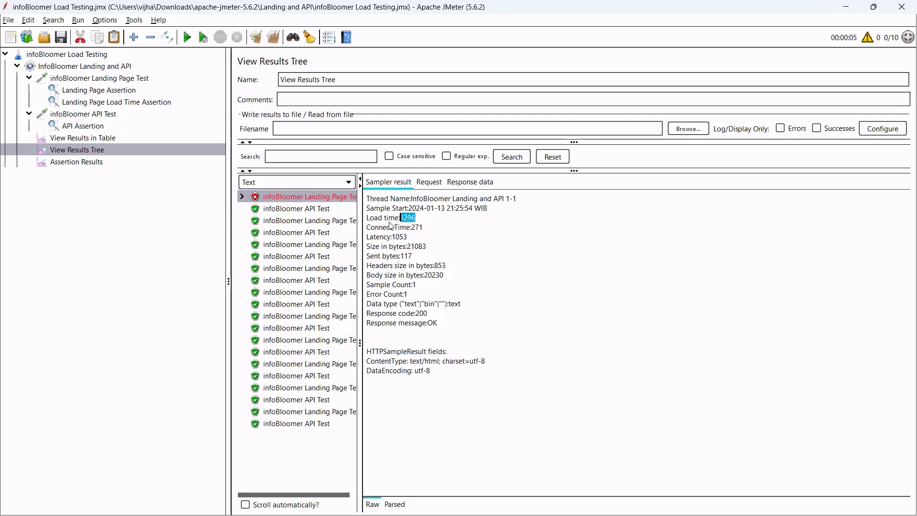
pyautogui.click(306, 209)
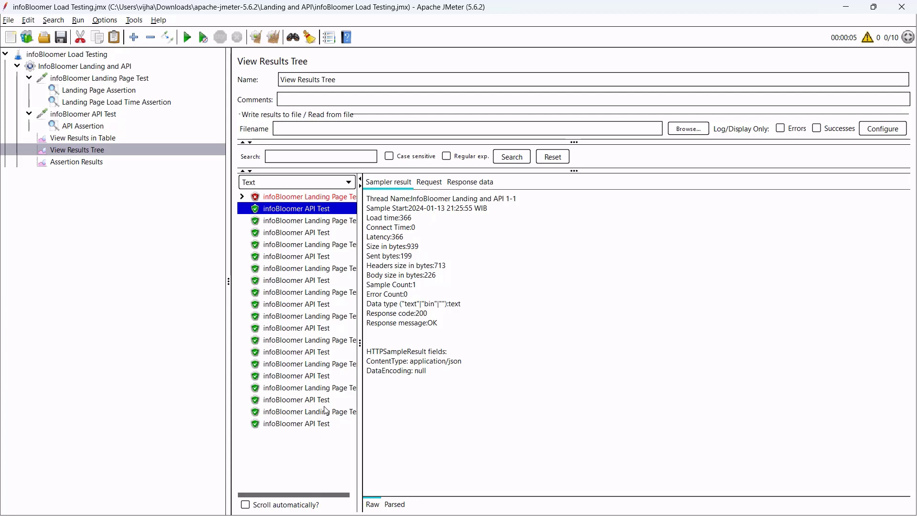
pyautogui.click(300, 269)
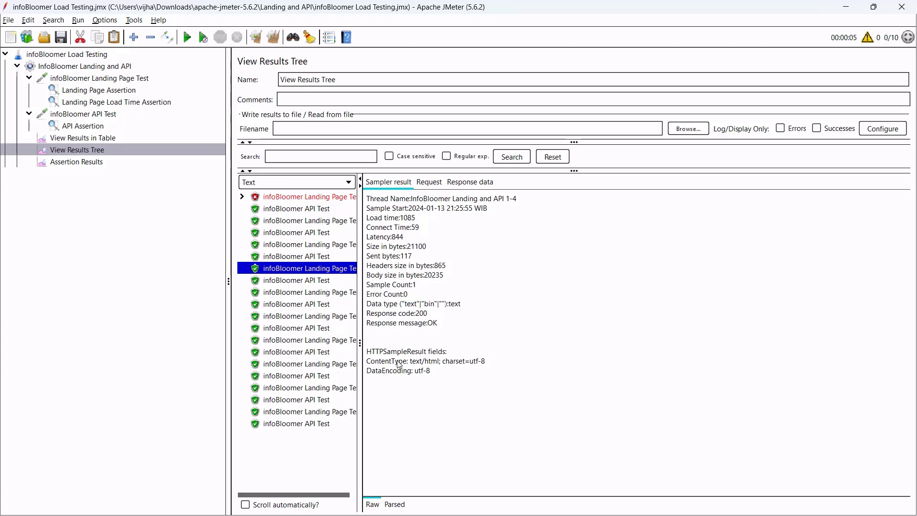
pyautogui.hotkey('alt', 'Tab')
pyautogui.doubleClick(161, 137)
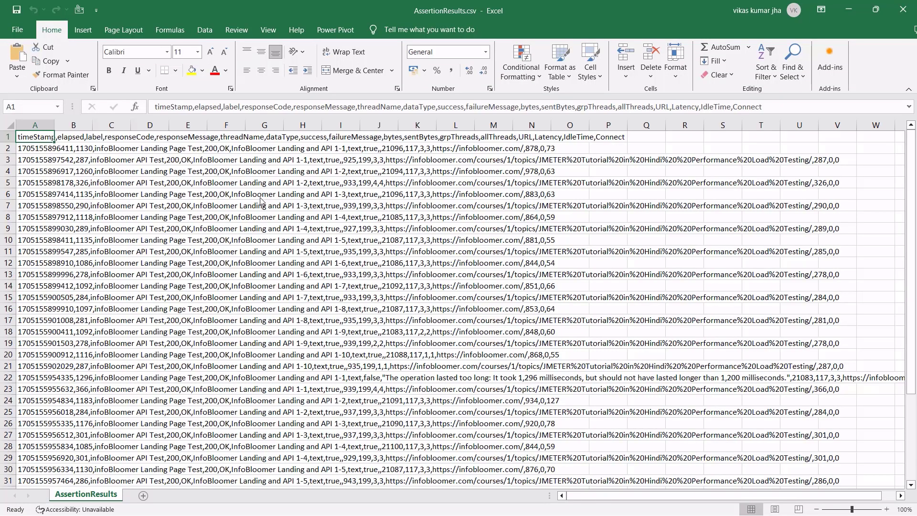
# Split column A at commas with Text to Columns into timeStamp through failureMessage columns.
pyautogui.scroll(-9, 173, 215)
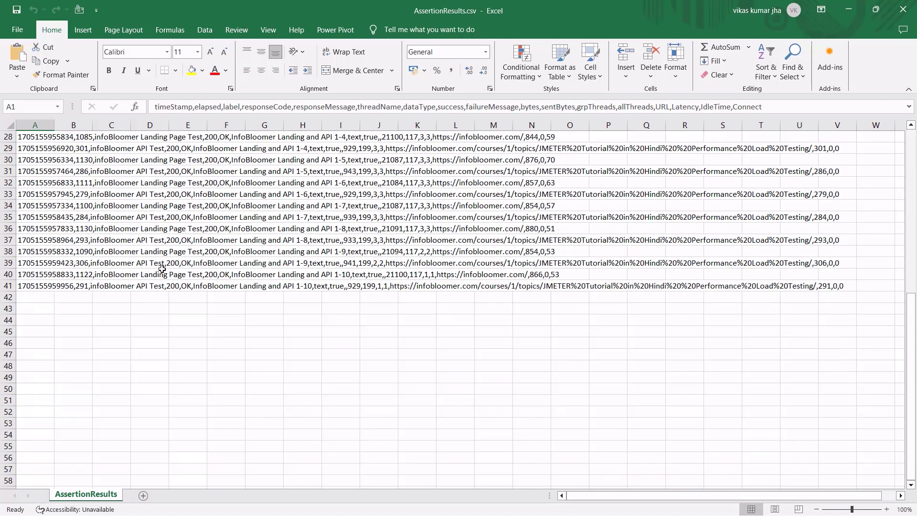
pyautogui.scroll(9, 162, 269)
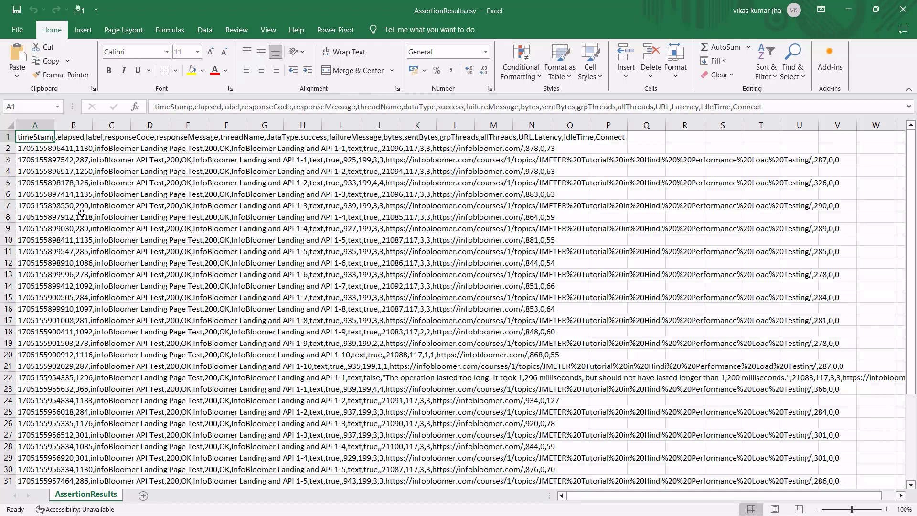
pyautogui.click(36, 125)
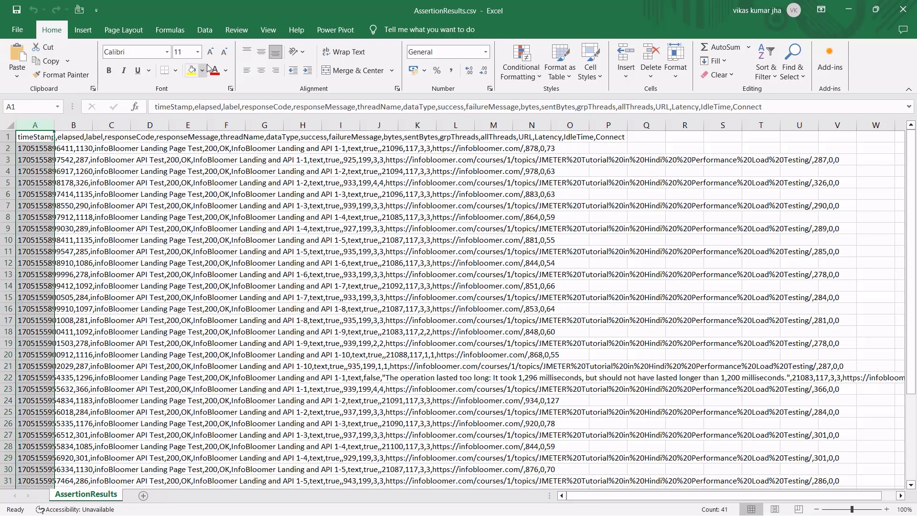
pyautogui.click(204, 30)
pyautogui.click(474, 61)
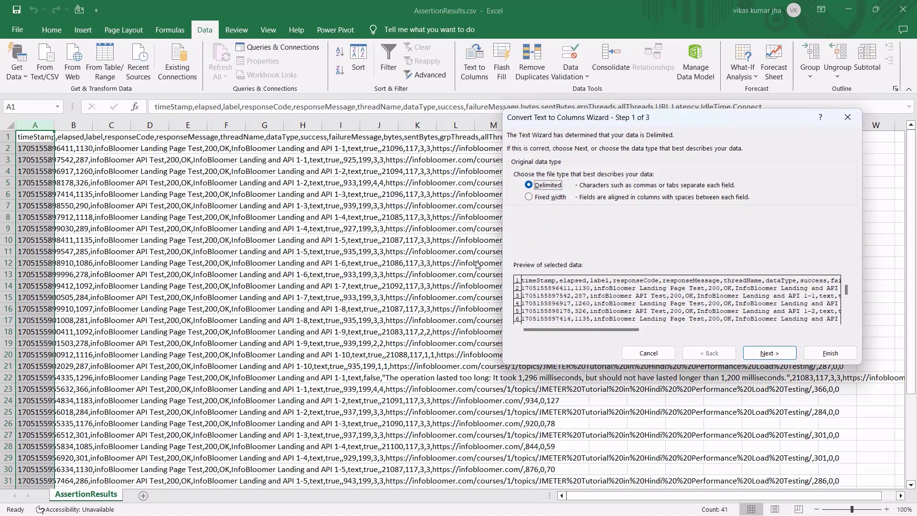
pyautogui.click(765, 350)
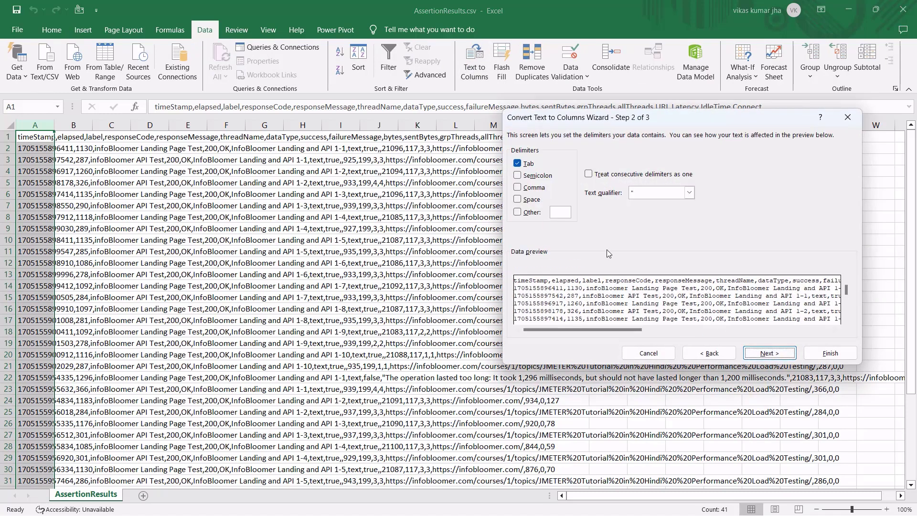
pyautogui.click(517, 187)
pyautogui.click(830, 353)
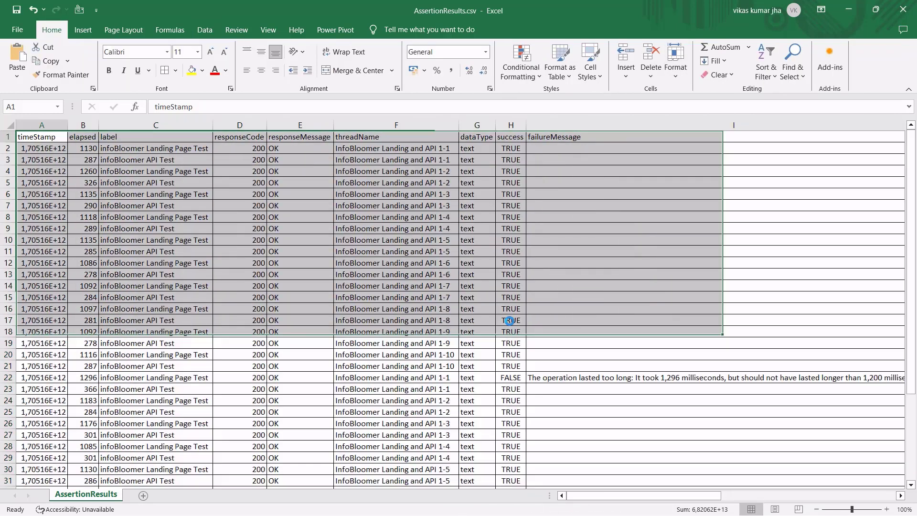
pyautogui.press('Right')
pyautogui.press('Right')
pyautogui.press('Right')
pyautogui.press('Right')
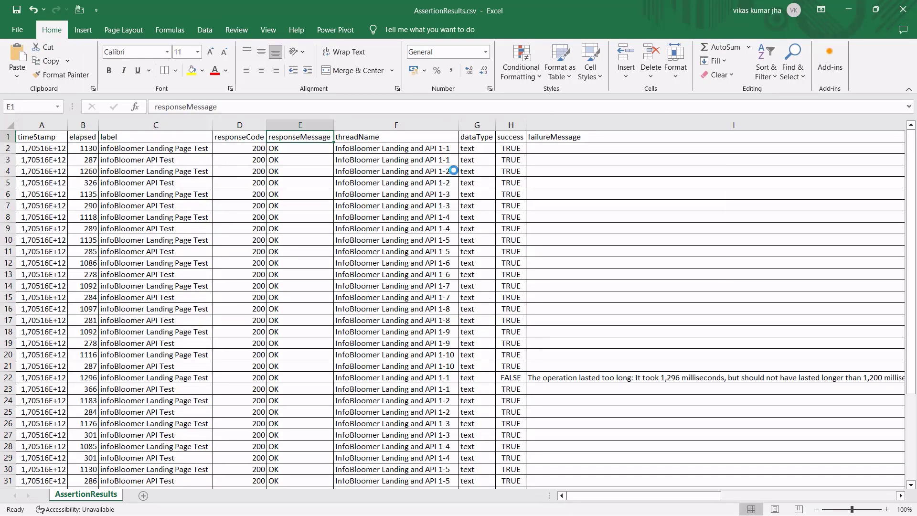
pyautogui.click(520, 141)
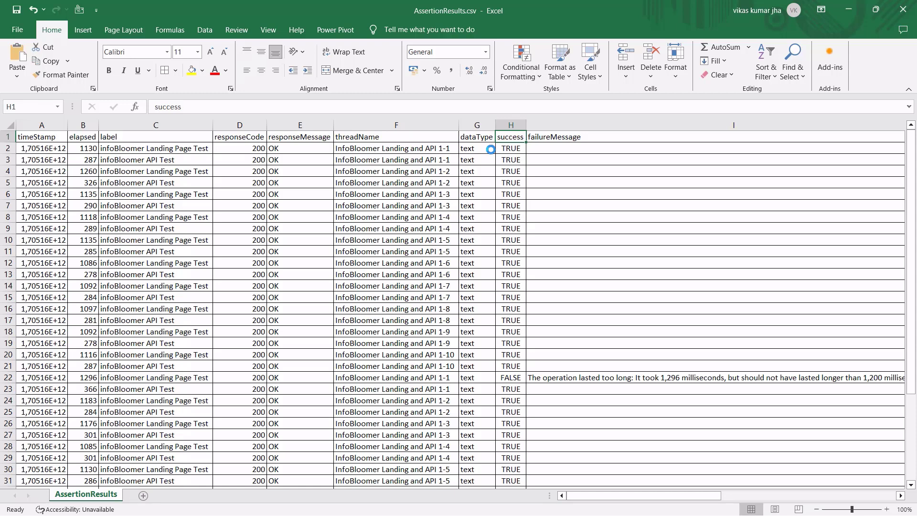
pyautogui.hotkey('ctrl', 'Home')
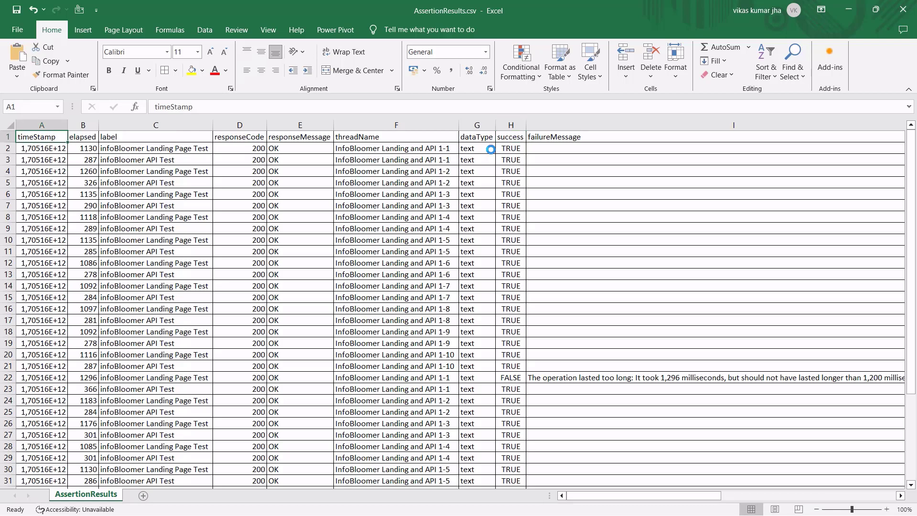
# Insert an empty PivotTable from the whole data range on a new sheet.
pyautogui.hotkey('ctrl', 'shift', 'End')
pyautogui.hotkey('alt', 'n')
pyautogui.press('v')
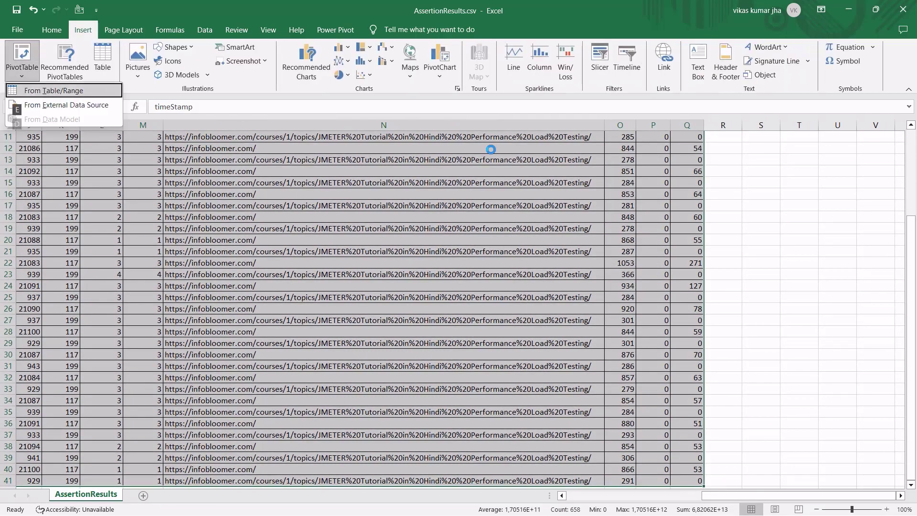
pyautogui.press('t')
pyautogui.press('Return')
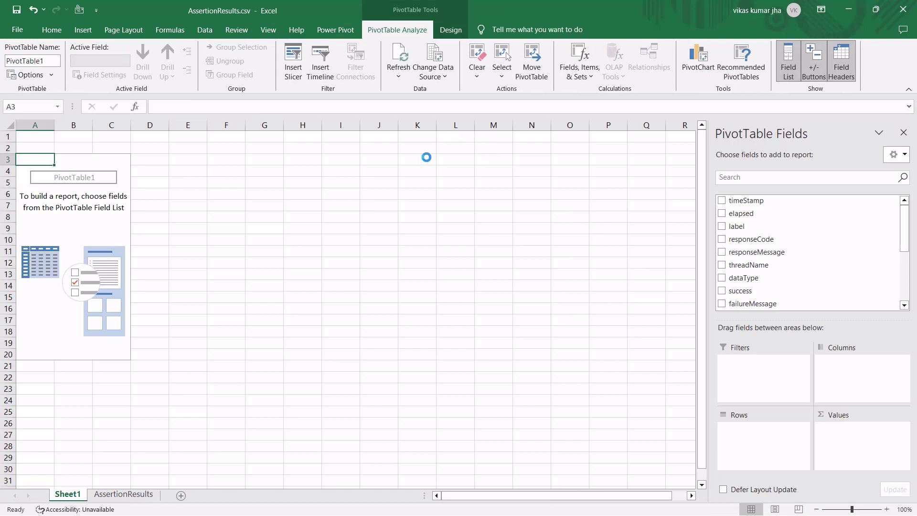
# Put success in Rows and twice in Values, giving FALSE 1, TRUE 39, total 40.
pyautogui.click(739, 180)
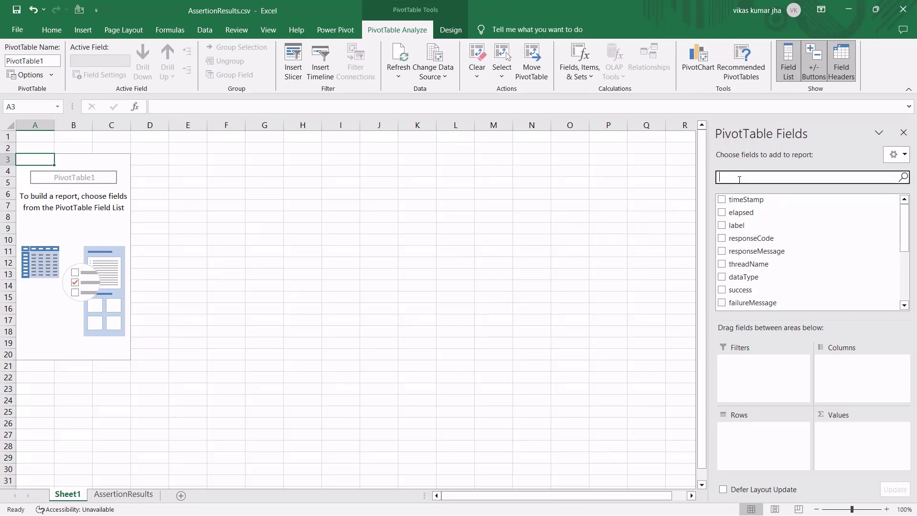
pyautogui.write('suy')
pyautogui.press('BackSpace')
pyautogui.moveTo(740, 200); pyautogui.dragTo(758, 435)
pyautogui.moveTo(840, 416); pyautogui.dragTo(849, 446)
pyautogui.moveTo(741, 200); pyautogui.dragTo(871, 445)
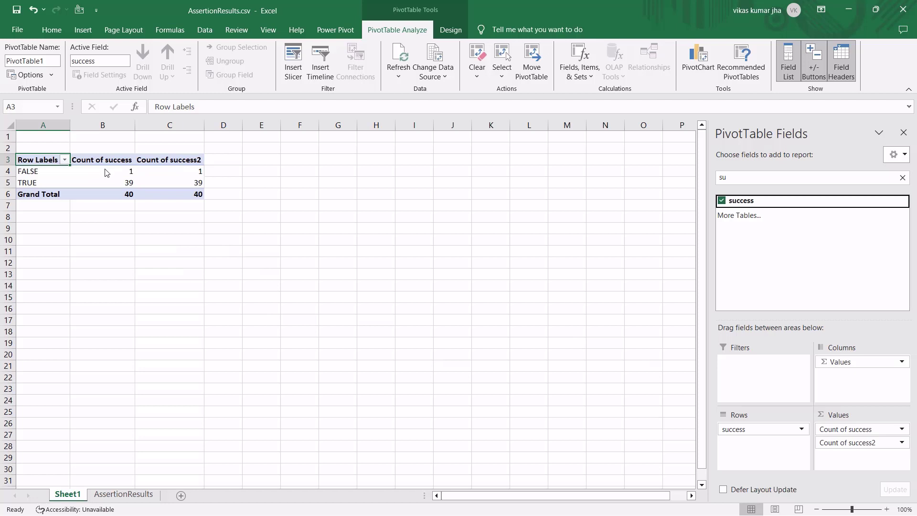
pyautogui.click(119, 196)
pyautogui.click(128, 174)
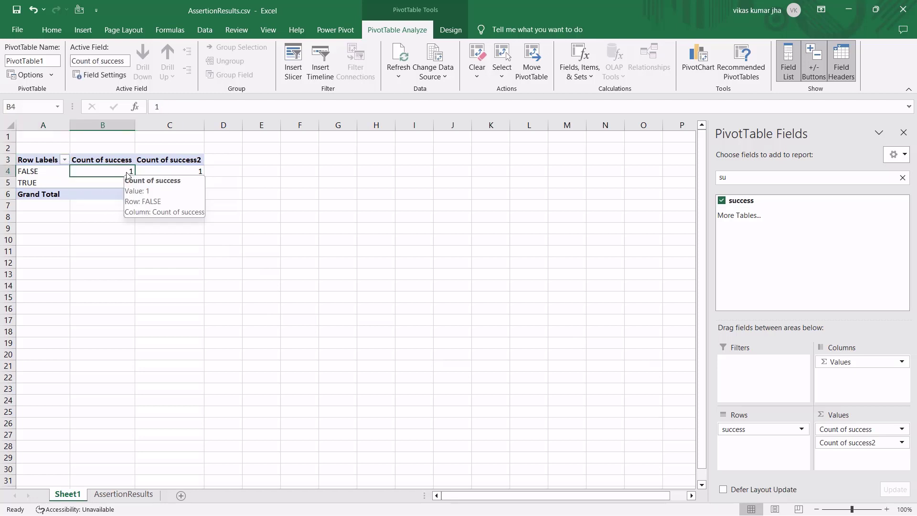
pyautogui.click(125, 184)
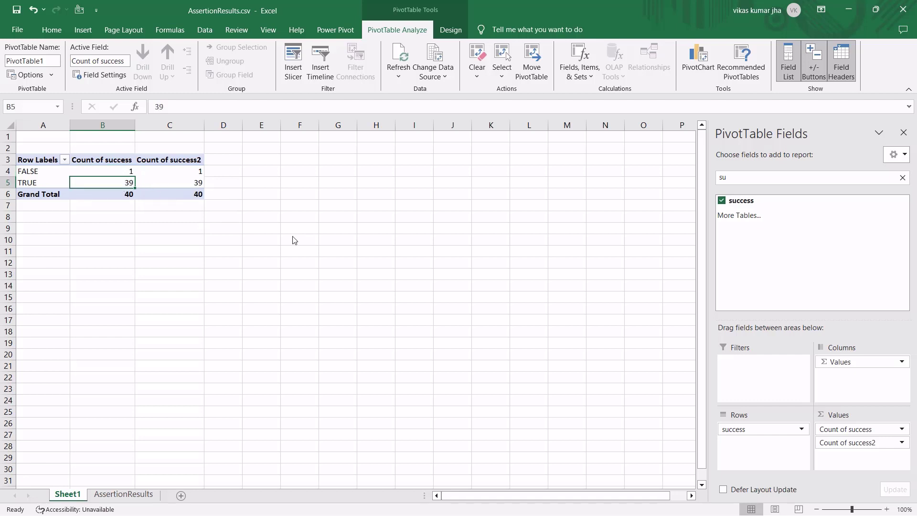
pyautogui.click(174, 172)
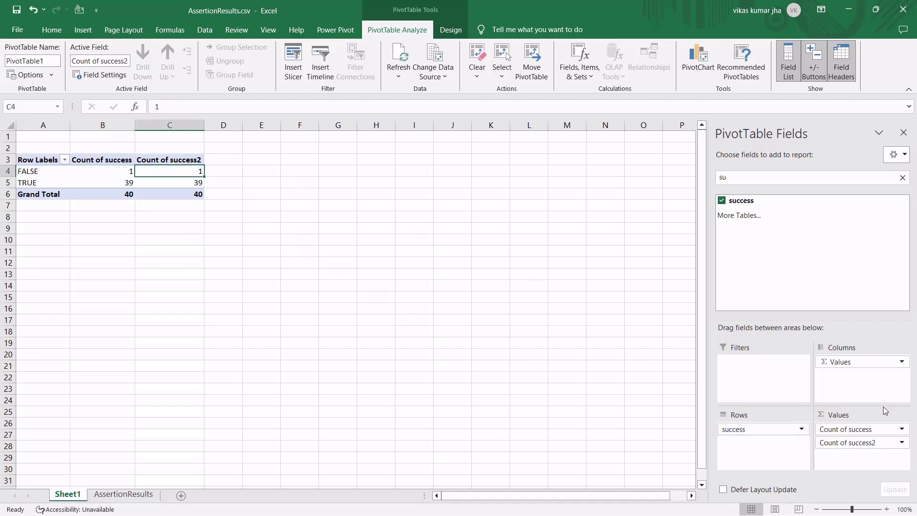
pyautogui.click(860, 443)
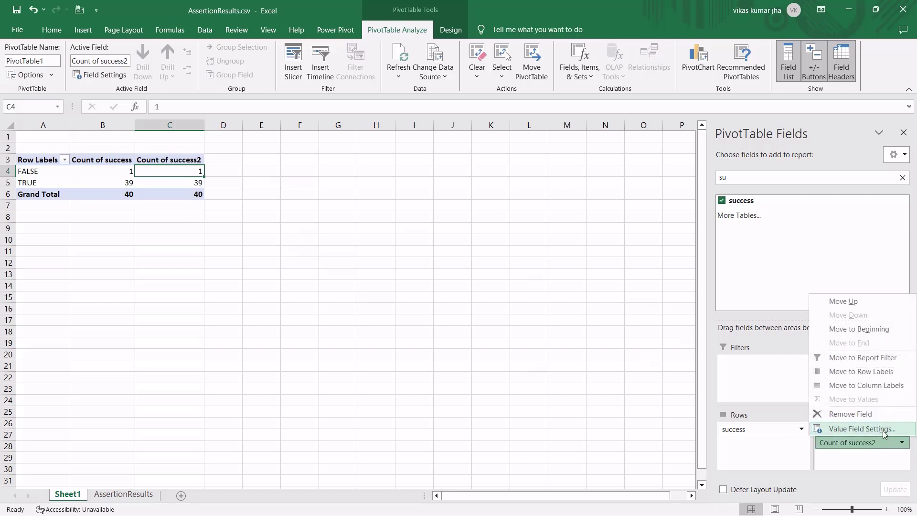
# Show the second success count as percent of grand total.
pyautogui.click(861, 429)
pyautogui.click(678, 204)
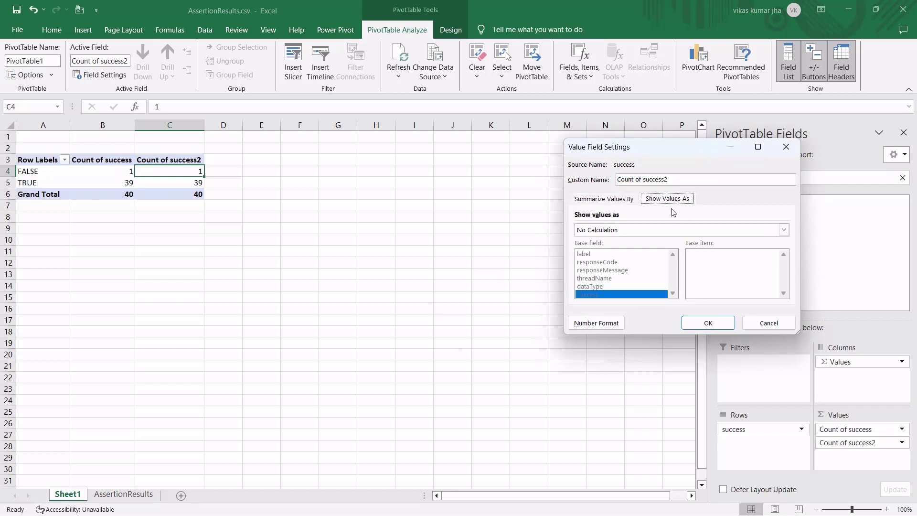
pyautogui.click(655, 231)
pyautogui.click(635, 254)
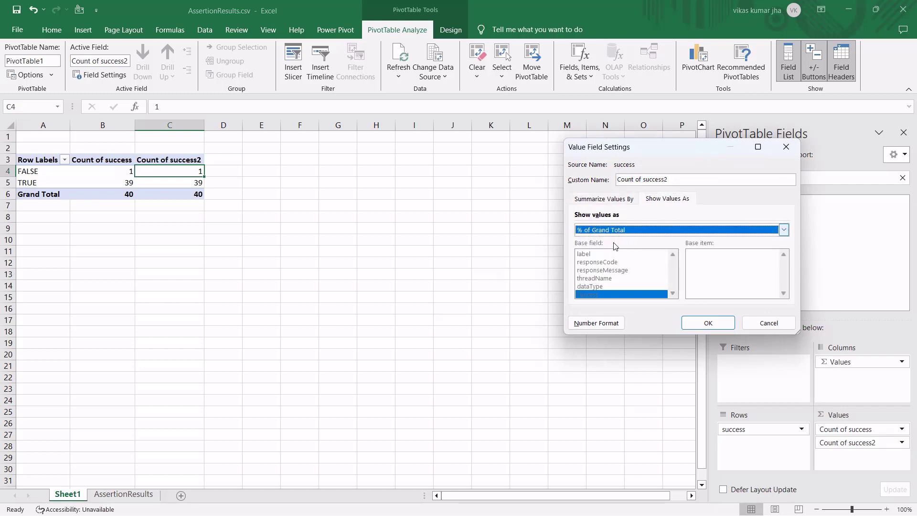
pyautogui.click(710, 323)
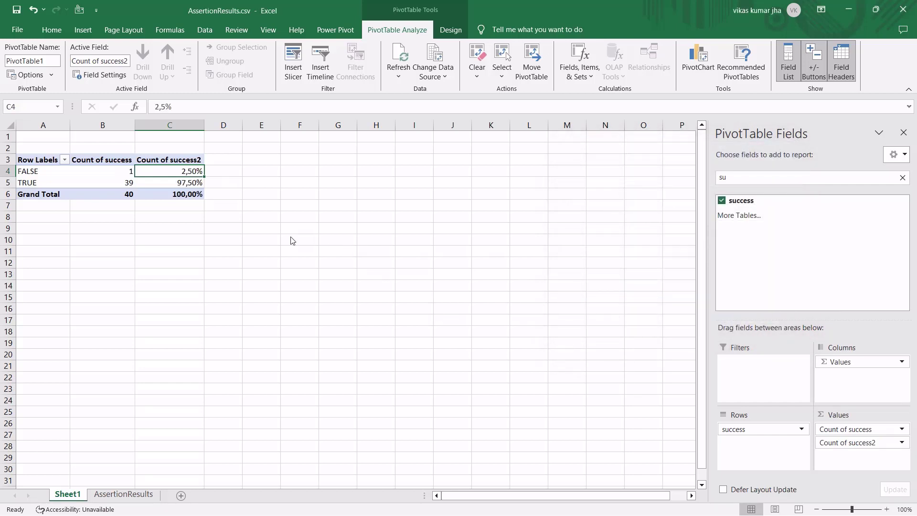
# Verify FALSE 2.50%, TRUE 97.50% and 100% total, then select the whole pivot table.
pyautogui.click(184, 196)
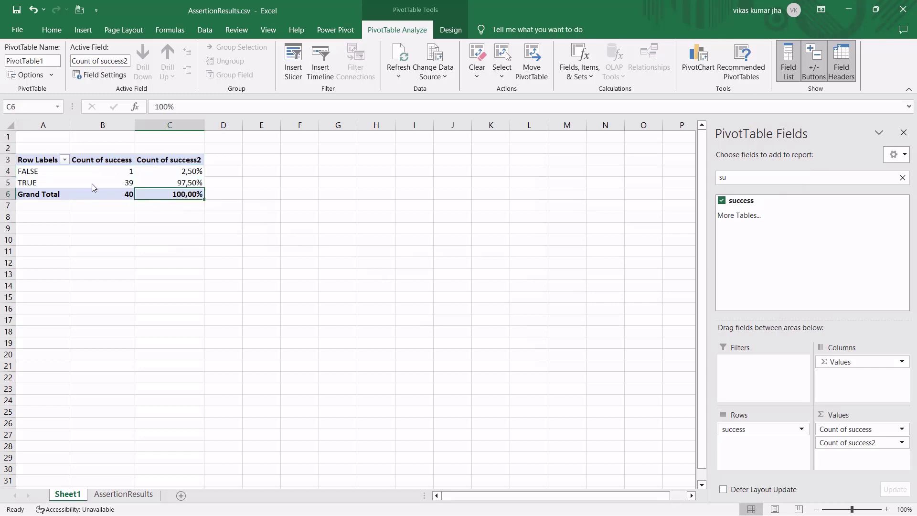
pyautogui.click(182, 184)
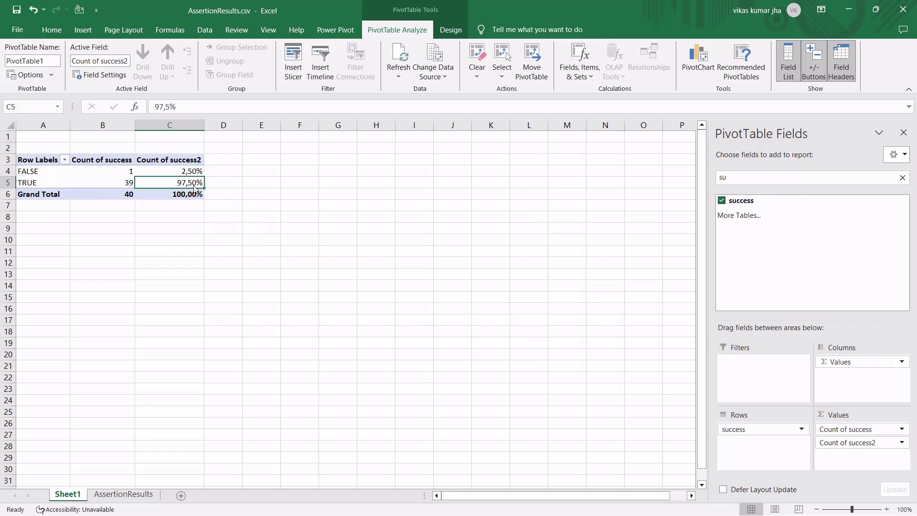
pyautogui.click(182, 173)
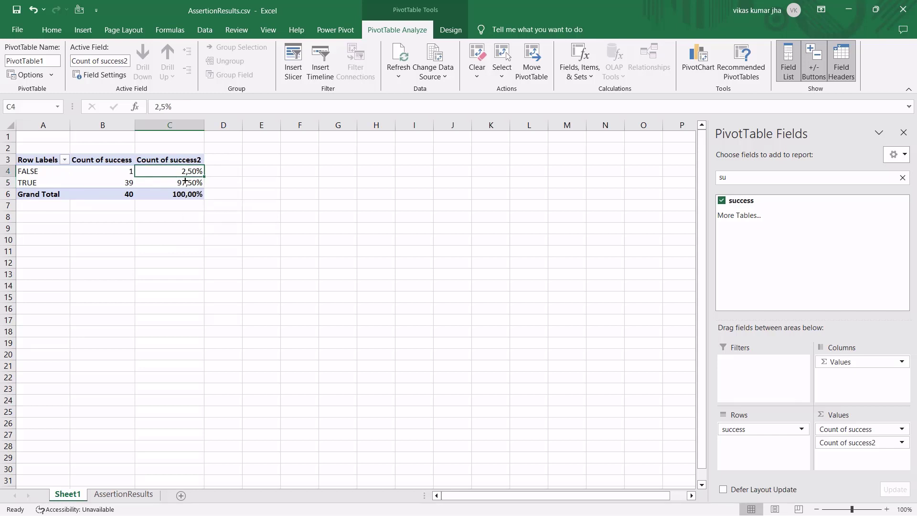
pyautogui.moveTo(185, 196); pyautogui.dragTo(32, 163)
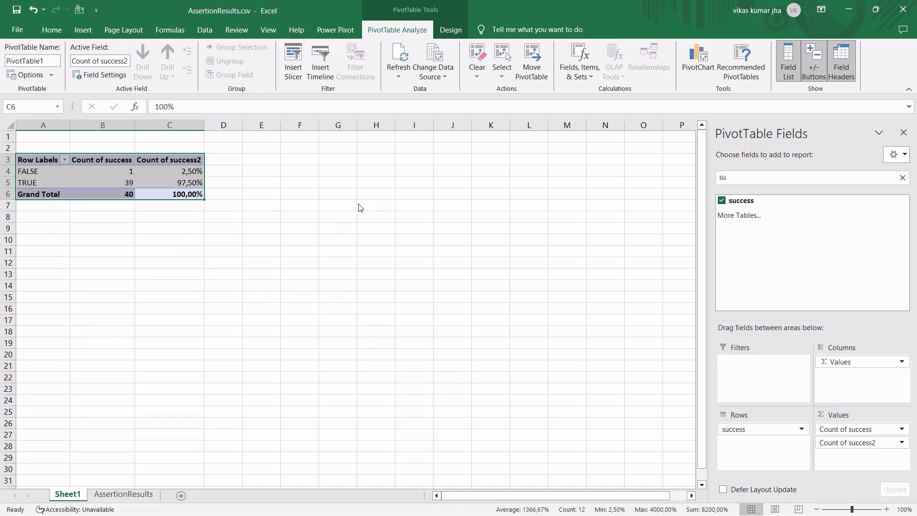
# Close AssertionResults.csv without saving and reopen JMeter's Landing Page Load Time Assertion (1200 ms).
pyautogui.click(901, 14)
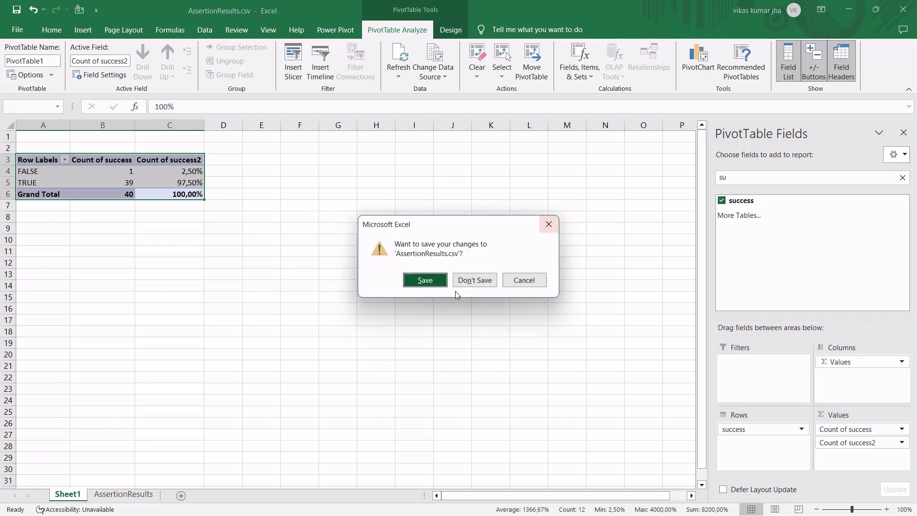
pyautogui.click(474, 281)
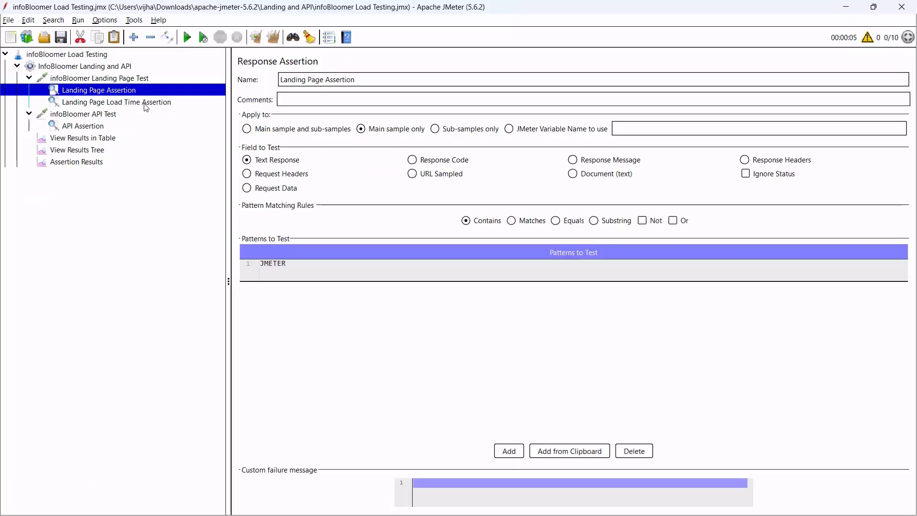
pyautogui.click(146, 106)
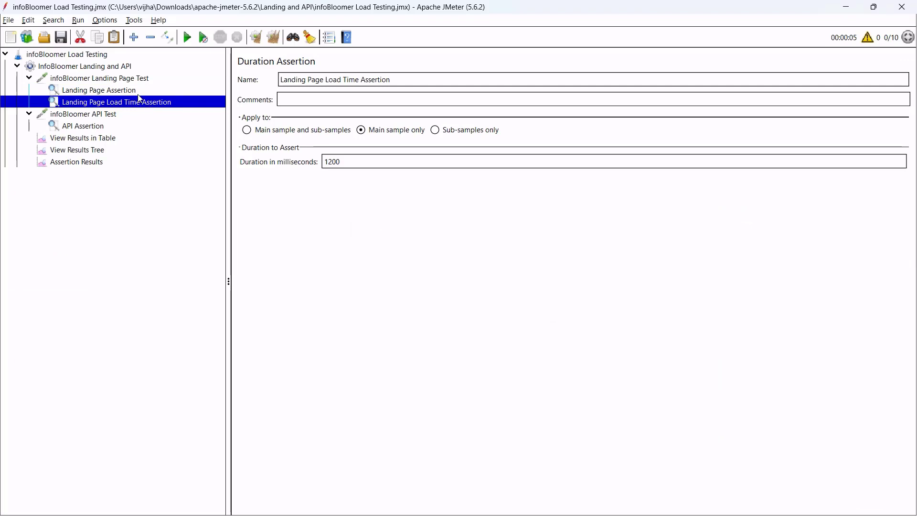
# Select the Landing Page Assertion node in the JMeter test plan tree.
pyautogui.click(141, 92)
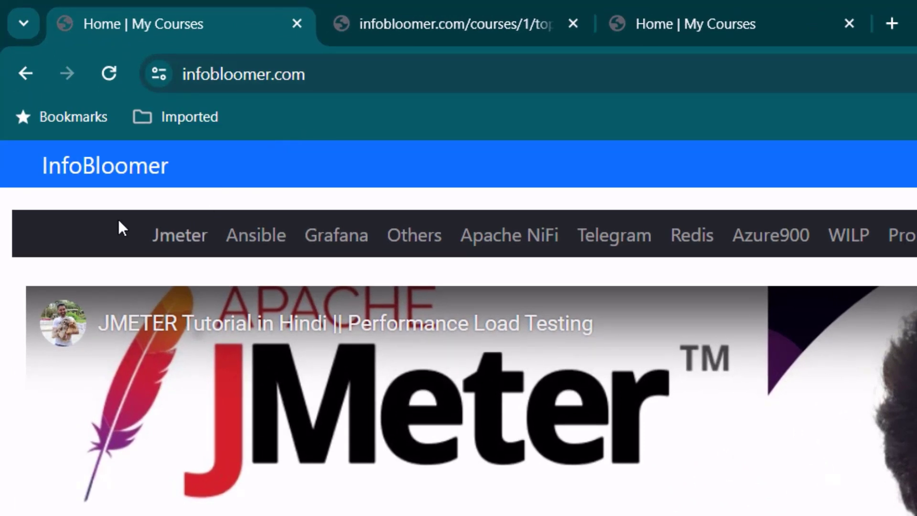
pyautogui.scroll(-4, 459, 334)
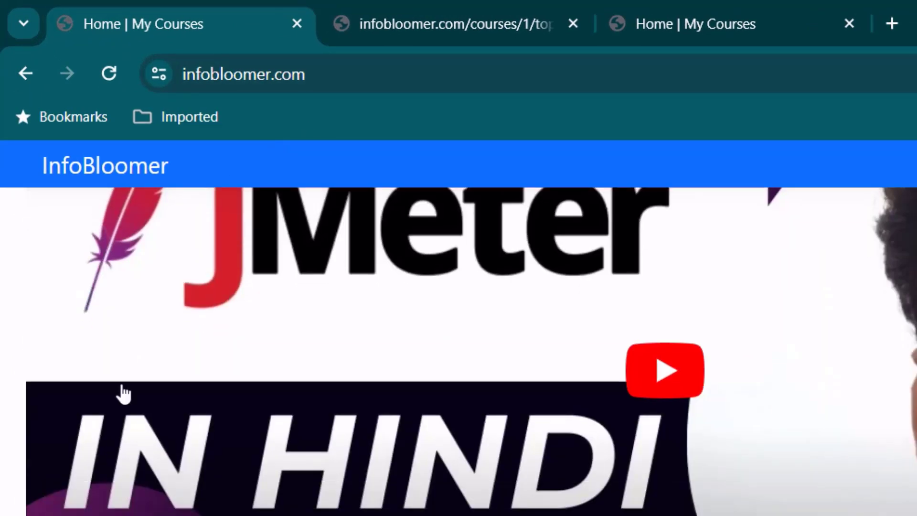
pyautogui.scroll(4, 164, 492)
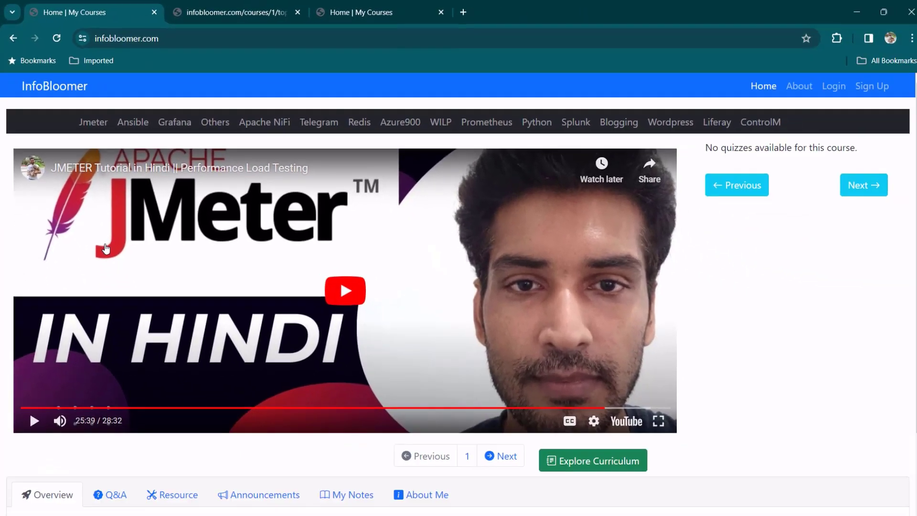
pyautogui.scroll(-3, 128, 303)
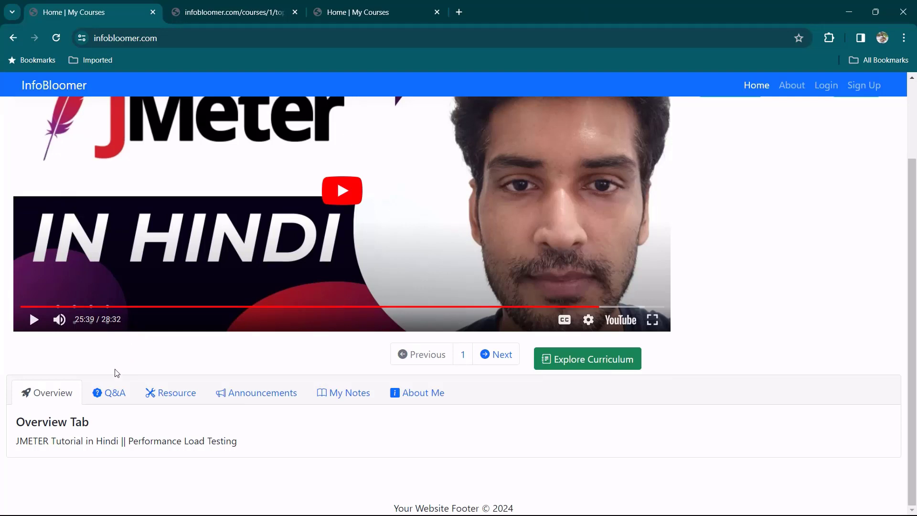
pyautogui.scroll(2, 111, 430)
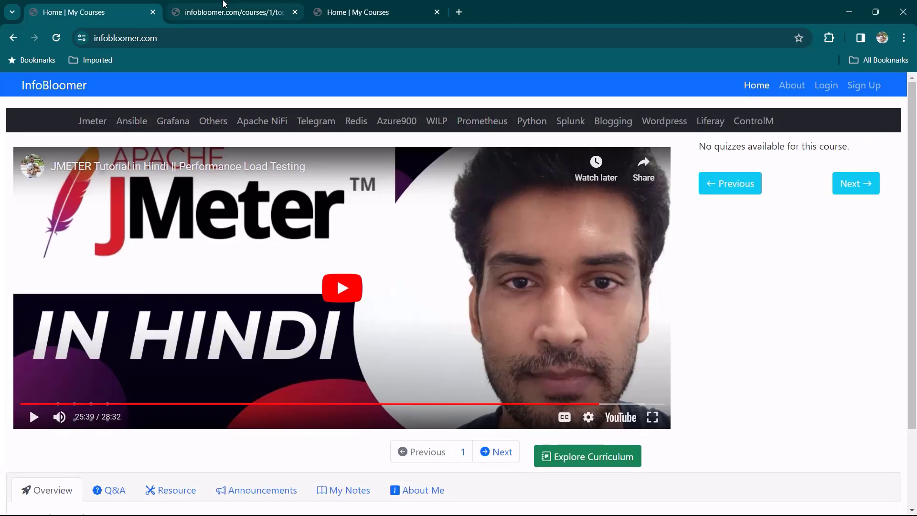
pyautogui.click(224, 7)
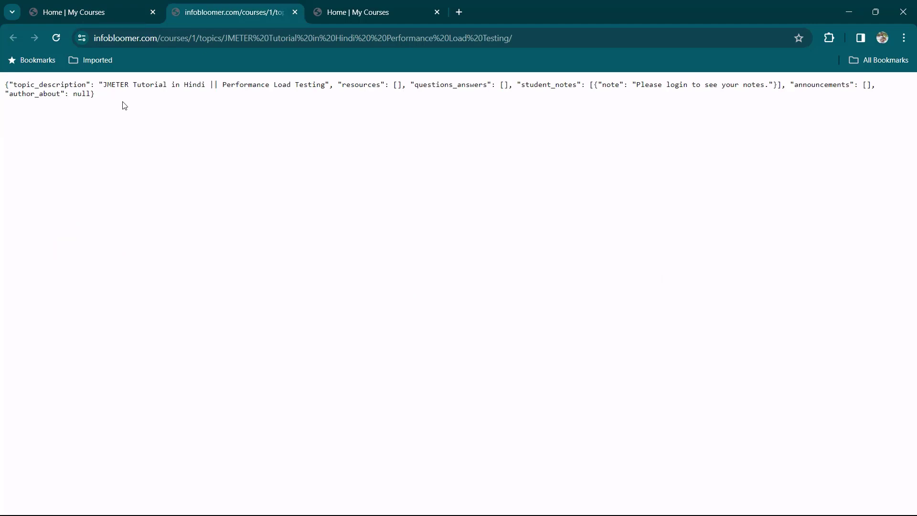
pyautogui.moveTo(142, 102); pyautogui.dragTo(72, 65)
pyautogui.click(233, 38)
pyautogui.click(147, 103)
pyautogui.moveTo(162, 100); pyautogui.dragTo(0, 77)
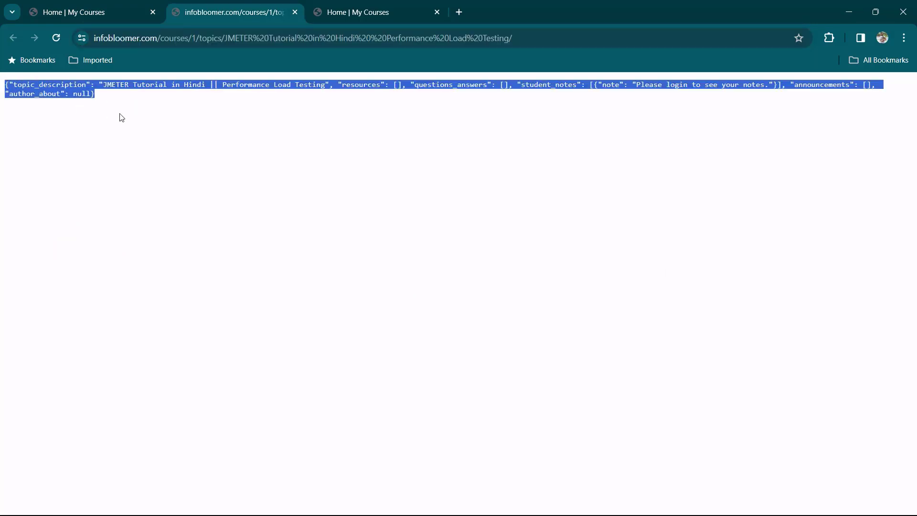
pyautogui.click(128, 6)
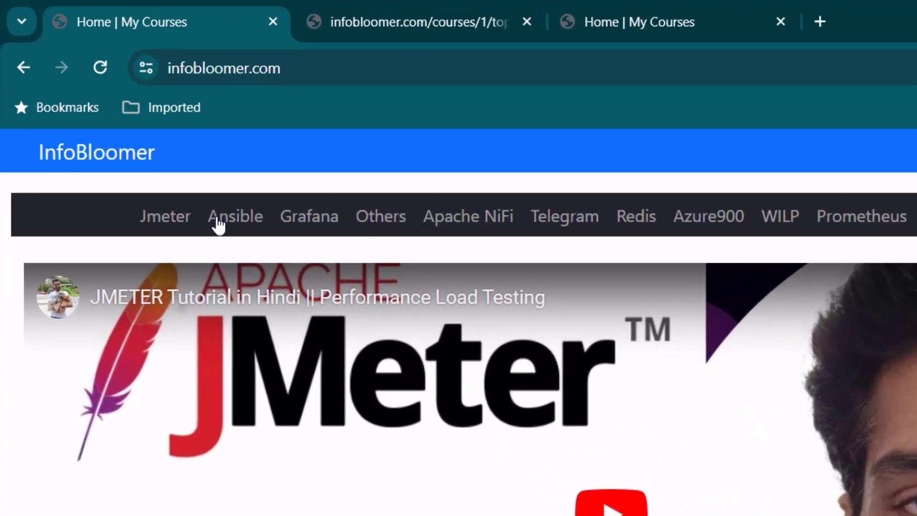
# Open the Ansible course page and check its course/2 address.
pyautogui.click(231, 227)
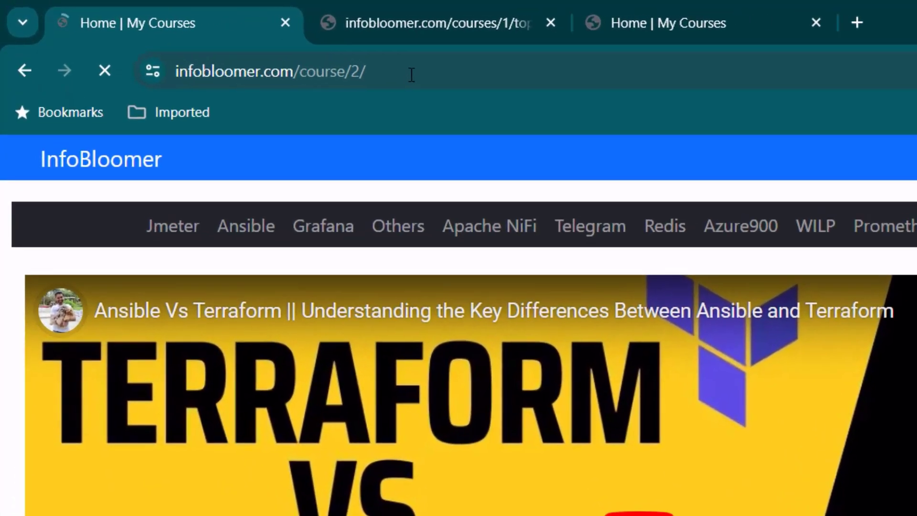
pyautogui.click(411, 74)
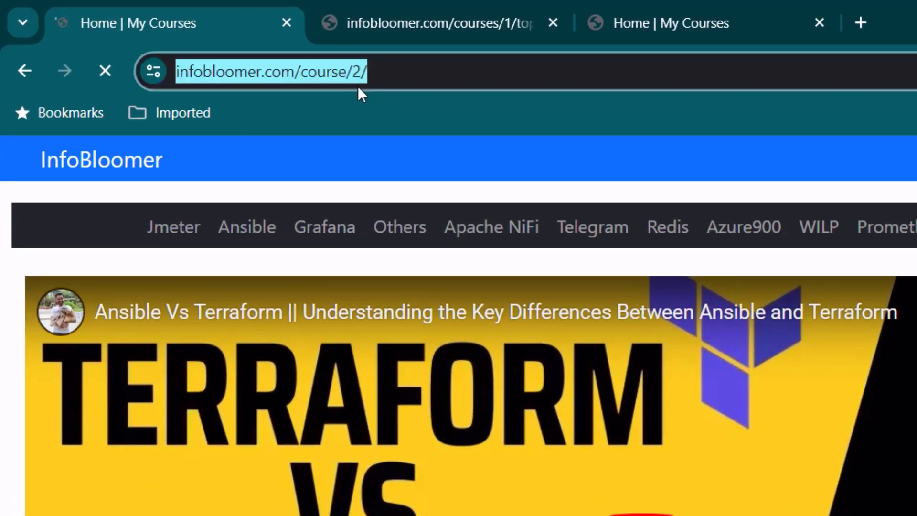
pyautogui.click(420, 72)
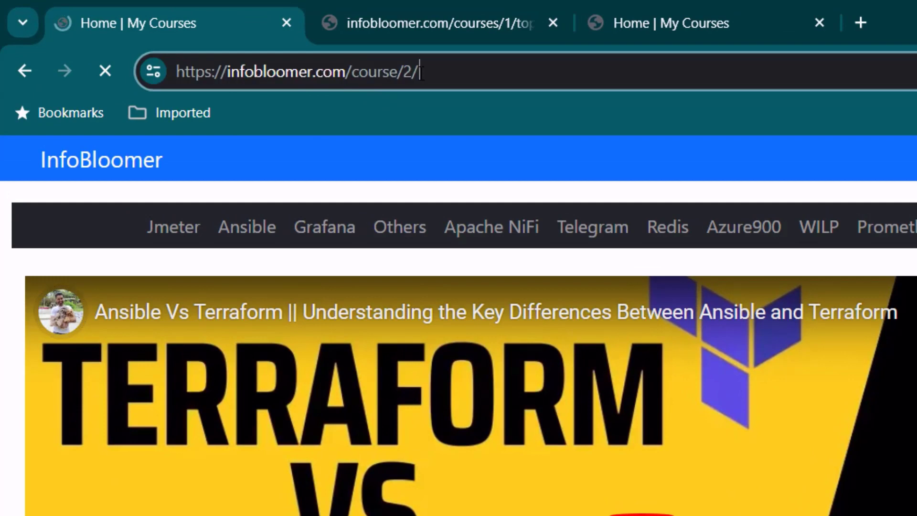
# Open the Grafana, Apache NiFi and Telegram courses in new tabs.
pyautogui.rightClick(324, 230)
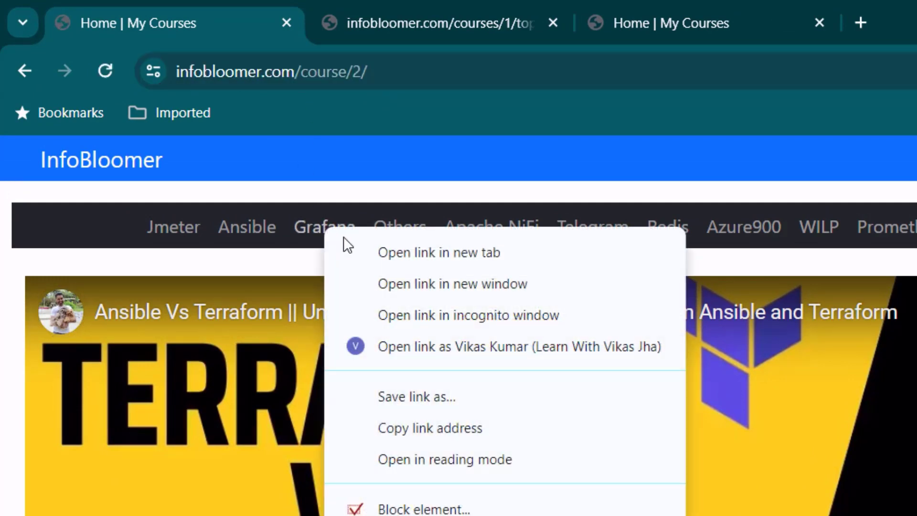
pyautogui.click(382, 250)
pyautogui.rightClick(467, 230)
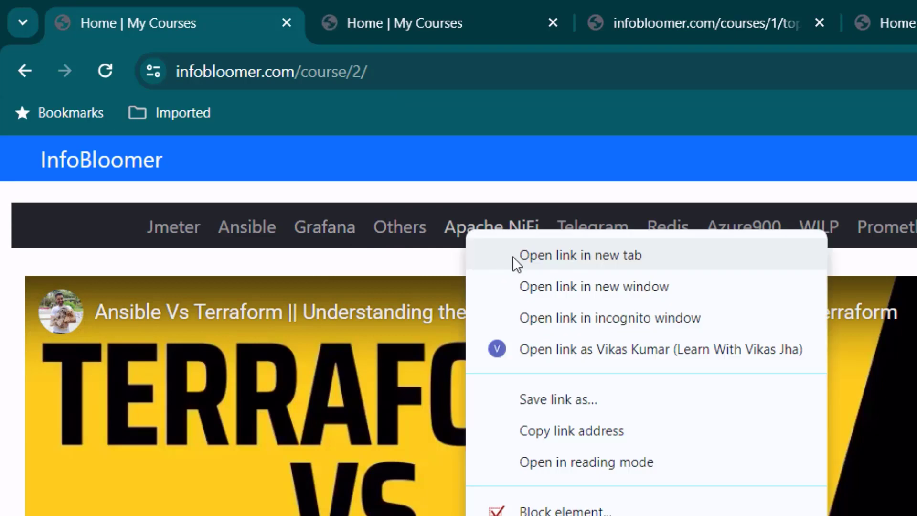
pyautogui.click(584, 254)
pyautogui.rightClick(594, 230)
pyautogui.click(649, 255)
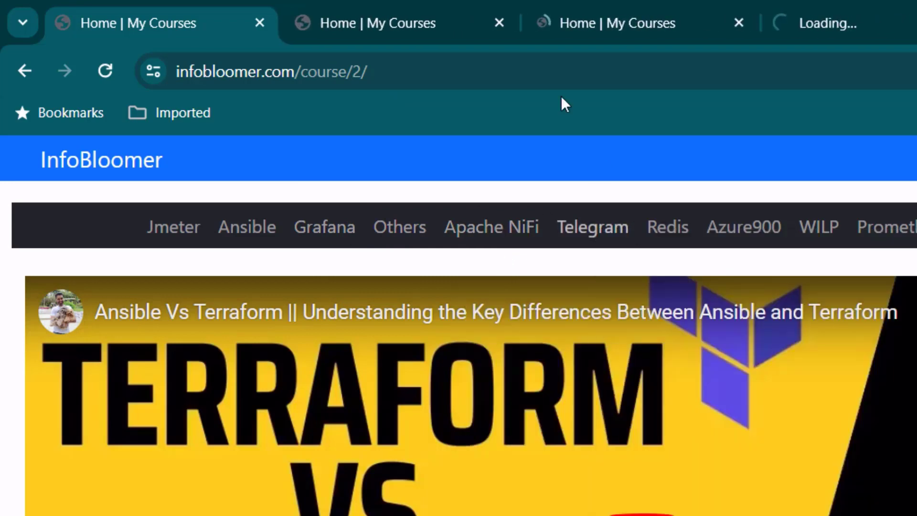
# Step through the new tabs to the Telegram course and inspect its /course/6/ address.
pyautogui.click(408, 4)
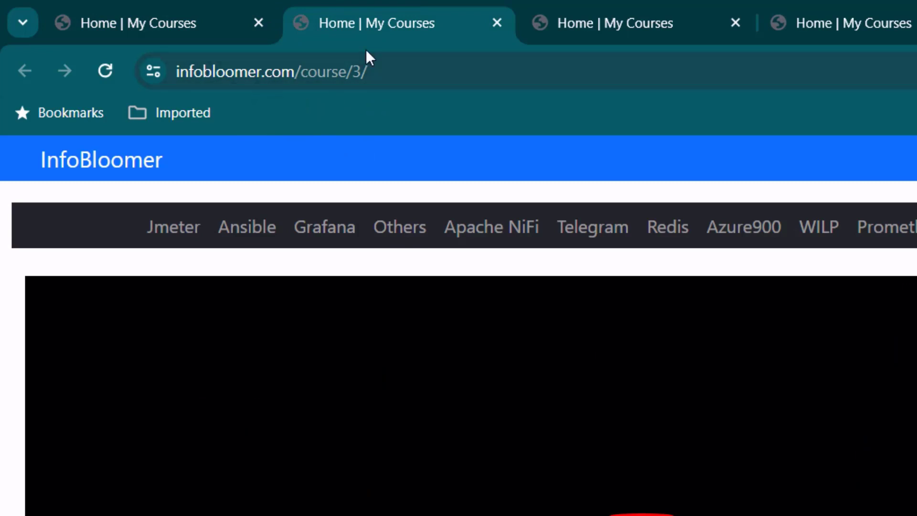
pyautogui.click(594, 7)
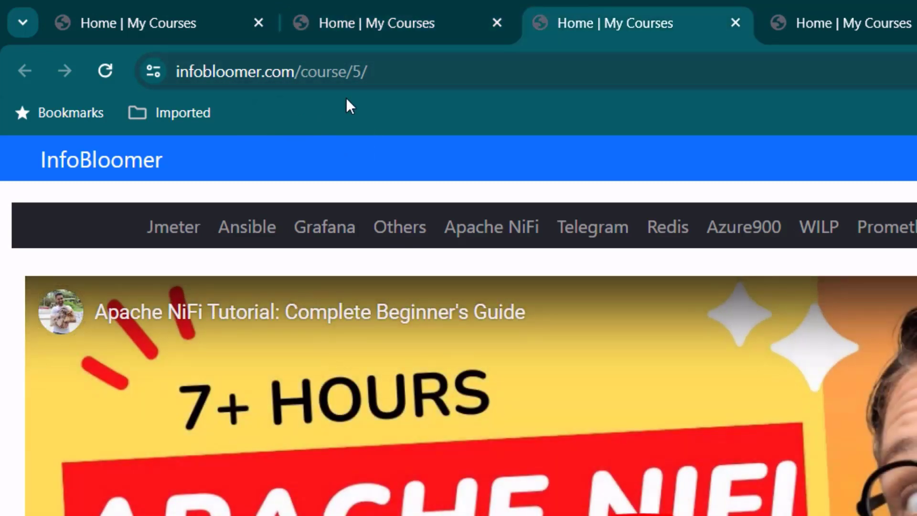
pyautogui.click(812, 7)
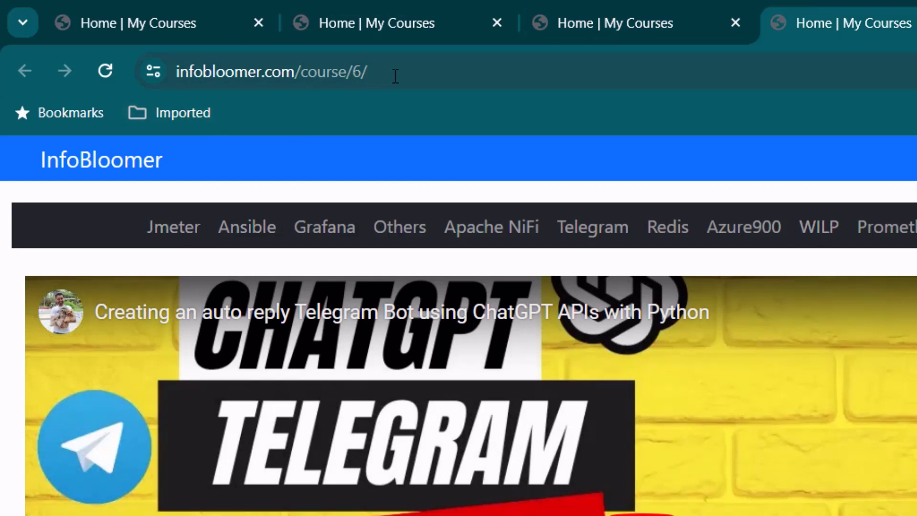
pyautogui.click(395, 75)
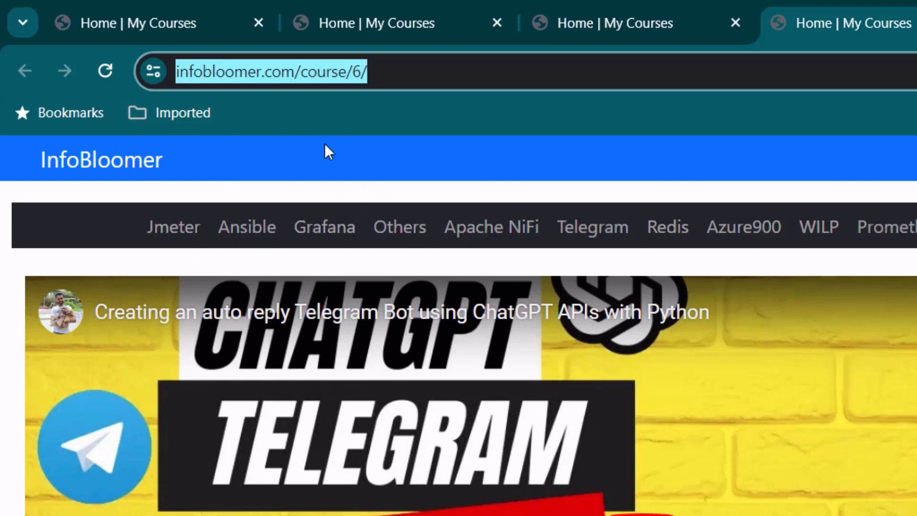
pyautogui.click(408, 75)
pyautogui.moveTo(465, 75); pyautogui.dragTo(344, 71)
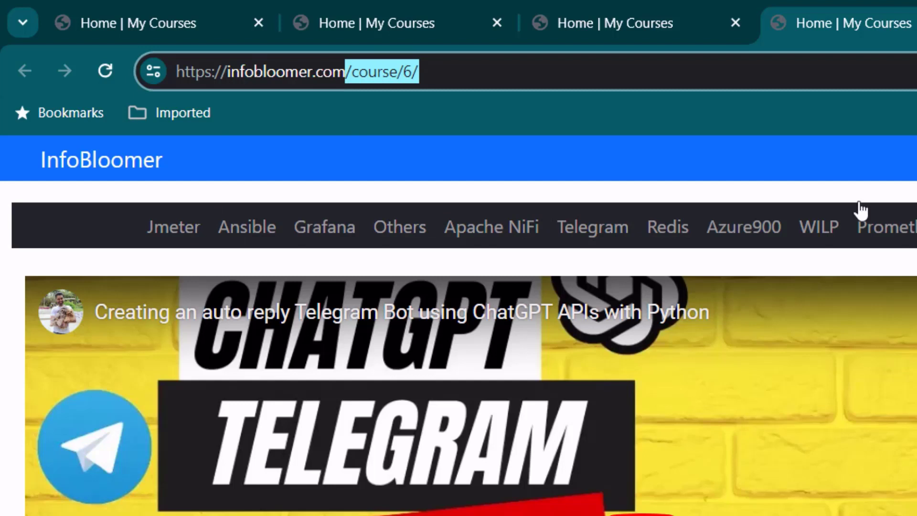
pyautogui.click(490, 137)
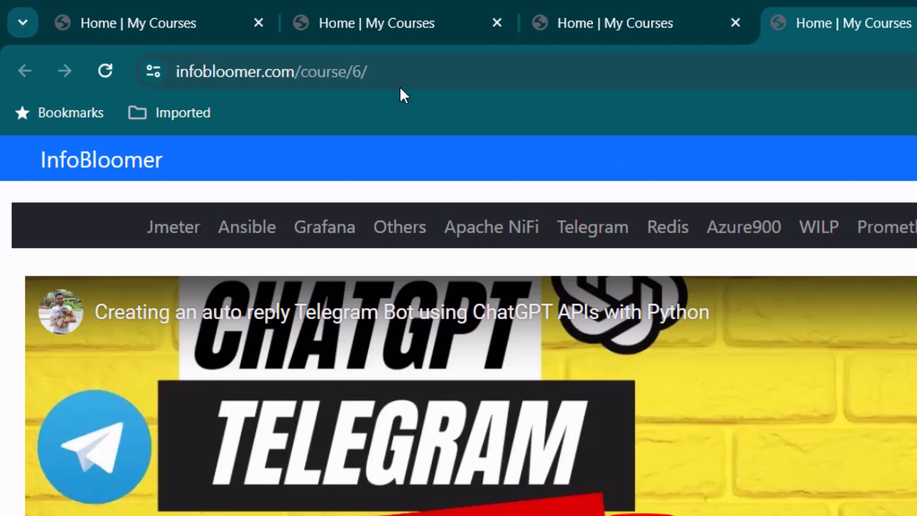
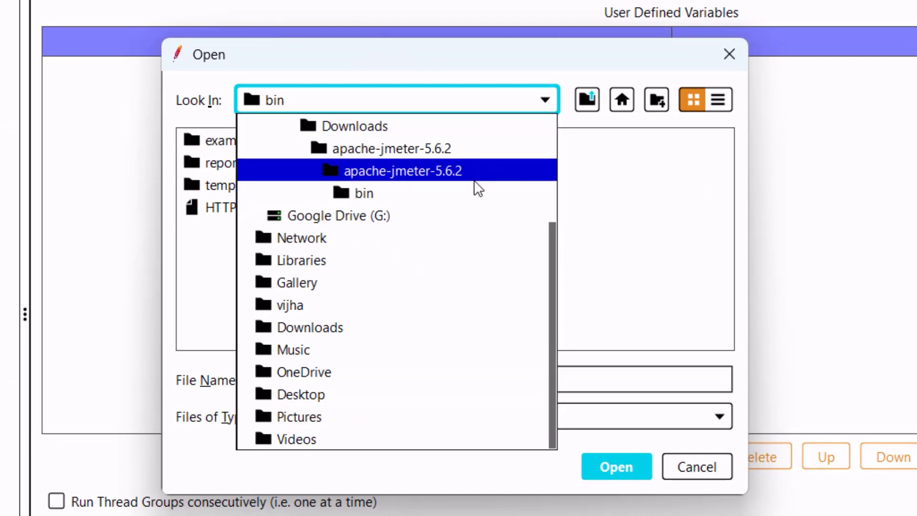
# Browse to 'infoBloomer Load Testing.jmx' in the Open dialog, then cancel without opening it.
pyautogui.click(411, 148)
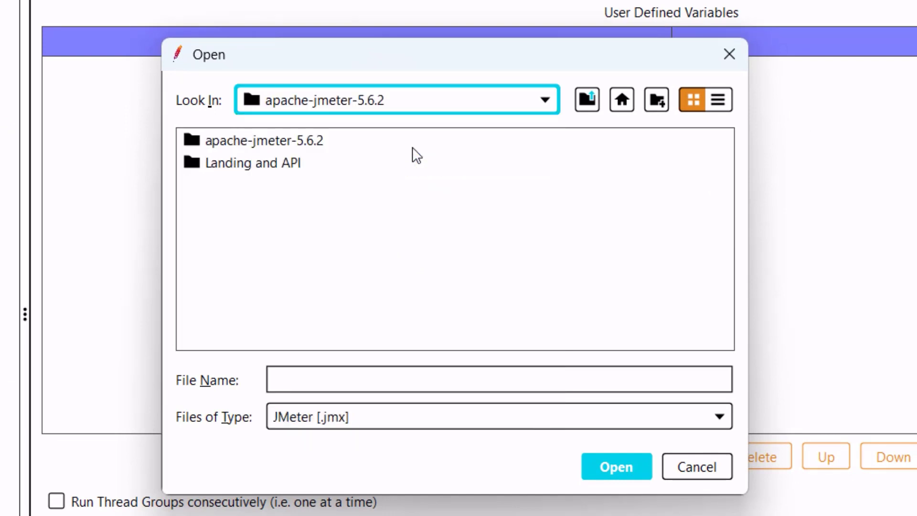
pyautogui.doubleClick(279, 165)
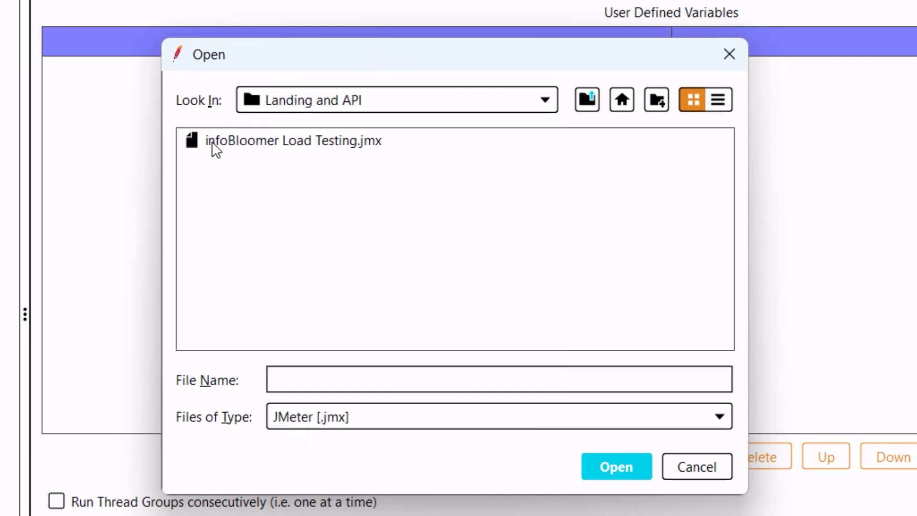
pyautogui.click(212, 143)
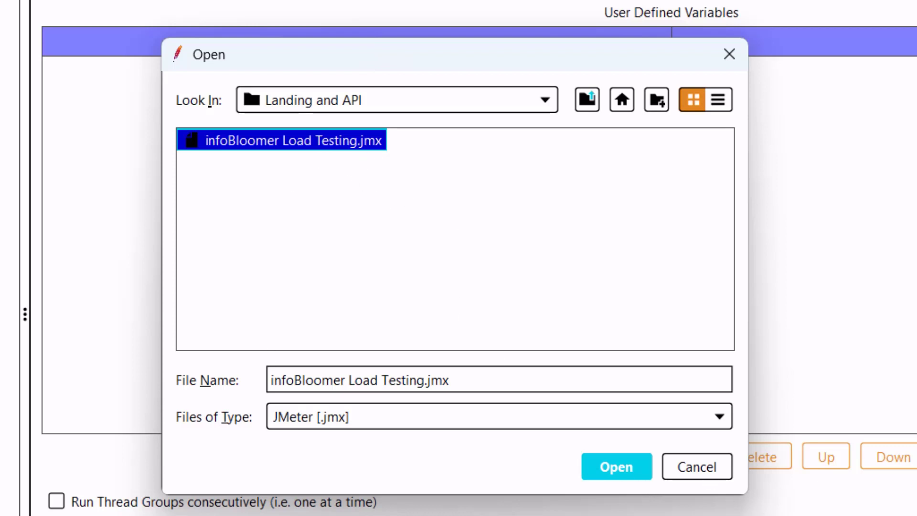
pyautogui.click(698, 468)
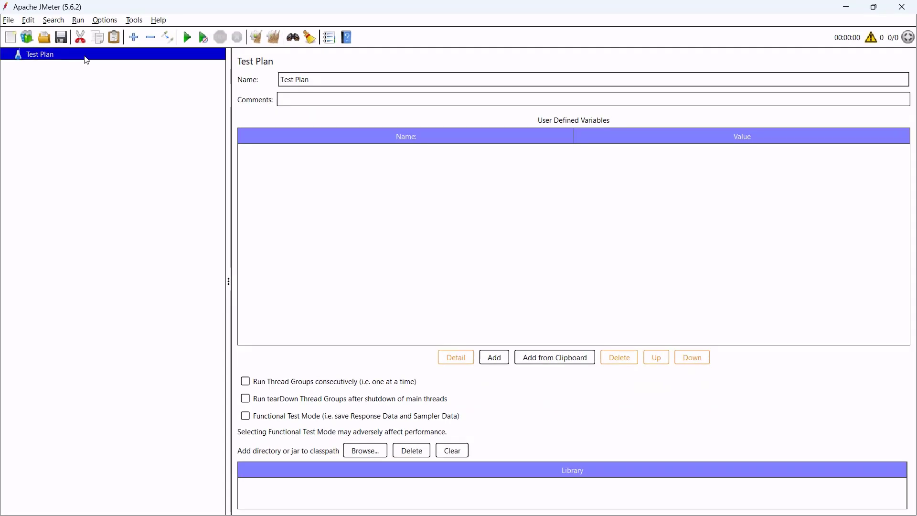
# Add a Thread Group to the Test Plan and name it InfoBloomerTesting.
pyautogui.rightClick(86, 60)
pyautogui.moveTo(203, 64)
pyautogui.moveTo(272, 64)
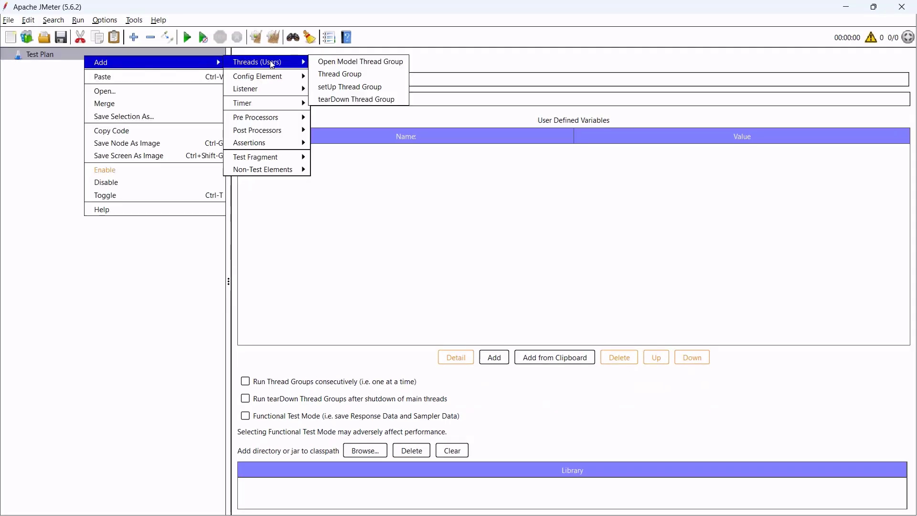
pyautogui.click(352, 75)
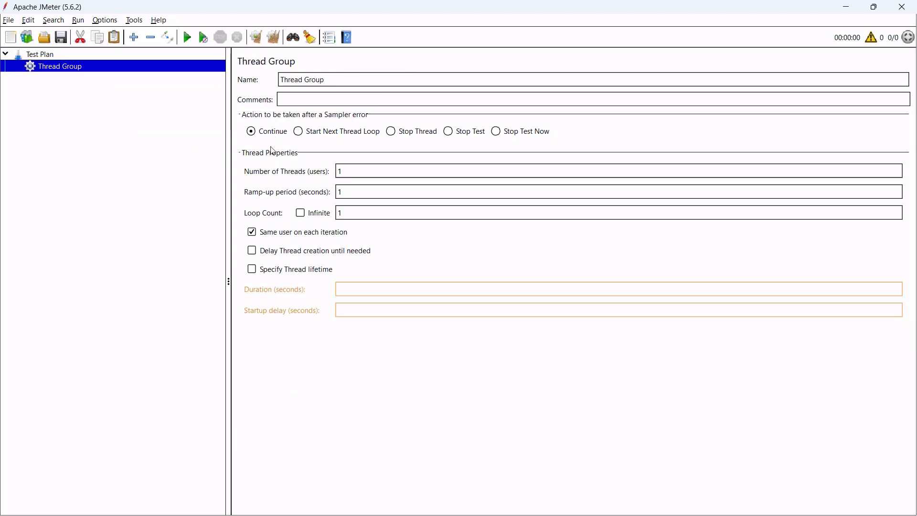
pyautogui.click(357, 82)
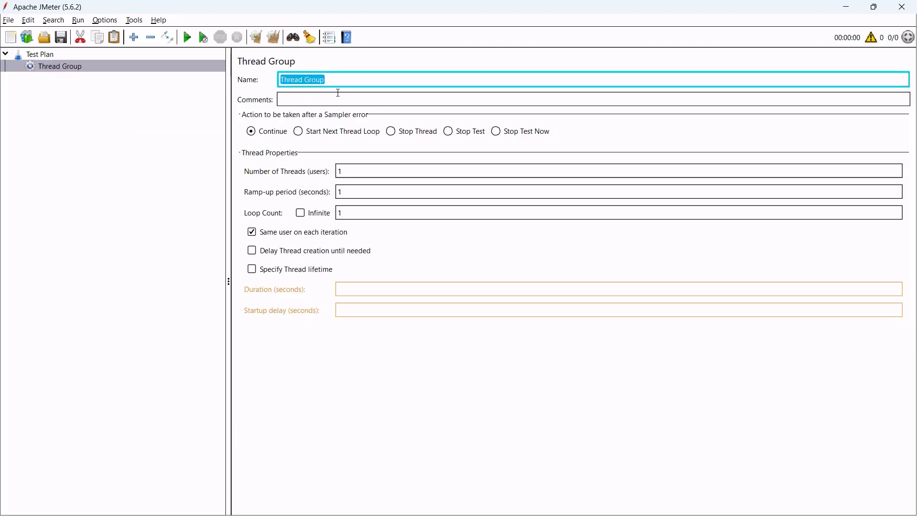
pyautogui.write('InfoBloomerTesting')
# Give the thread group 10 threads, a 5-second ramp-up and loop count 1.
pyautogui.click(340, 171)
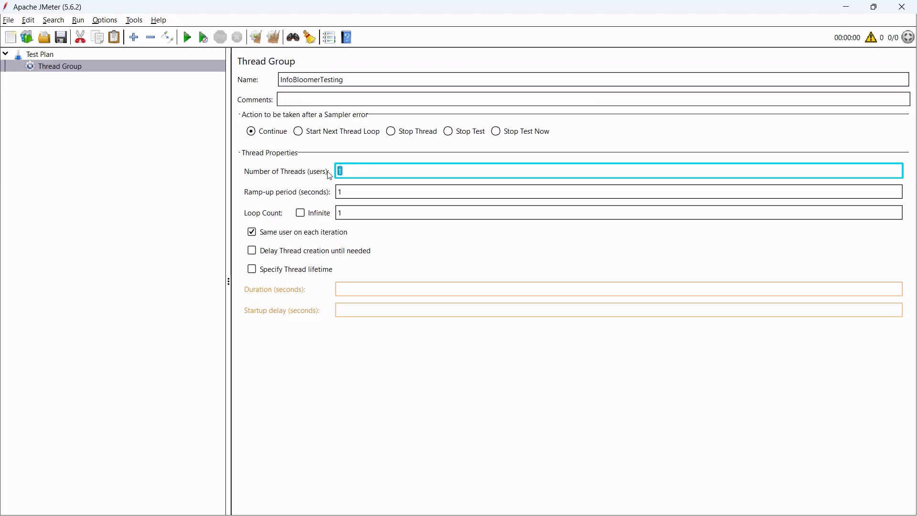
pyautogui.write('10')
pyautogui.press('Tab')
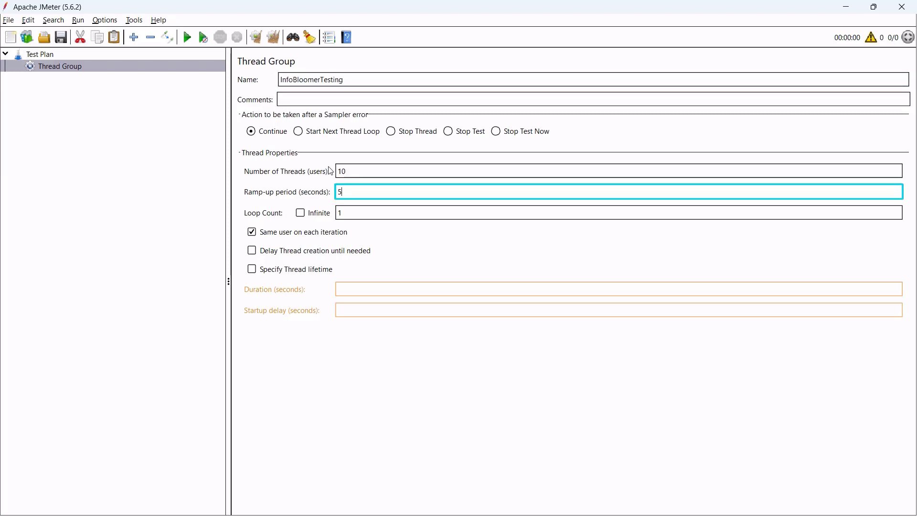
pyautogui.write('5')
pyautogui.click(370, 215)
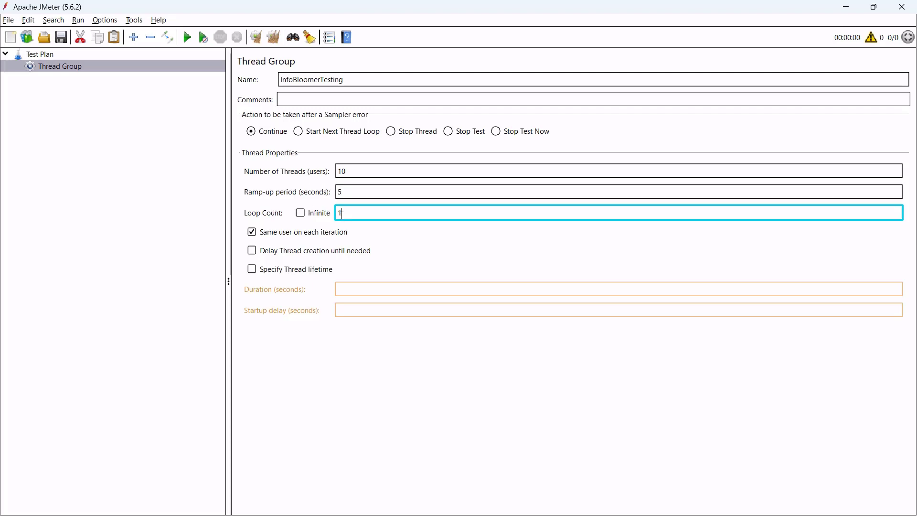
pyautogui.doubleClick(340, 213)
pyautogui.click(173, 67)
# Add an HTTP Request sampler for https, server infobloomer.com, port 443, path /course/1.
pyautogui.rightClick(174, 67)
pyautogui.moveTo(192, 75)
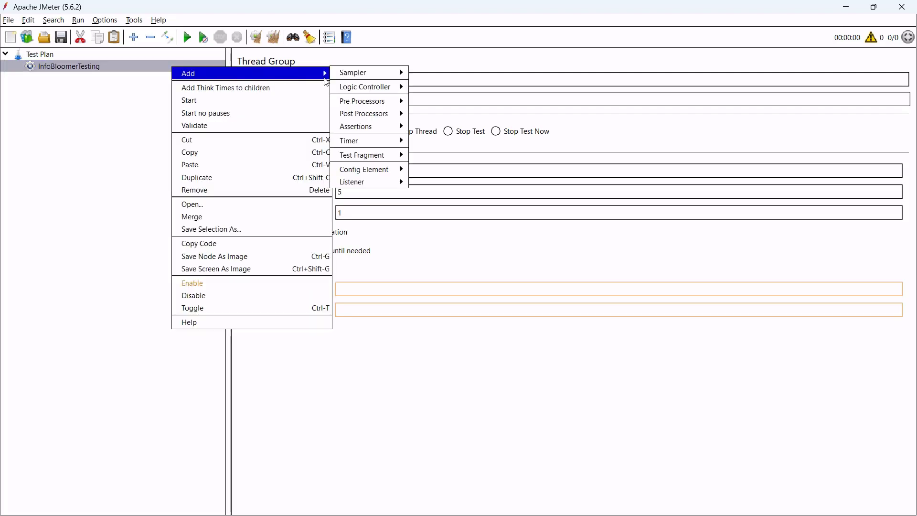
pyautogui.moveTo(363, 72)
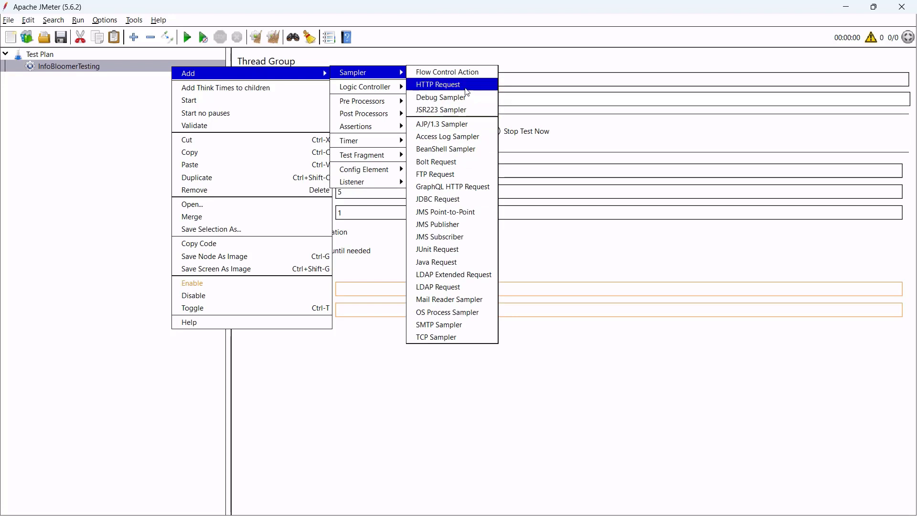
pyautogui.click(444, 85)
pyautogui.click(329, 161)
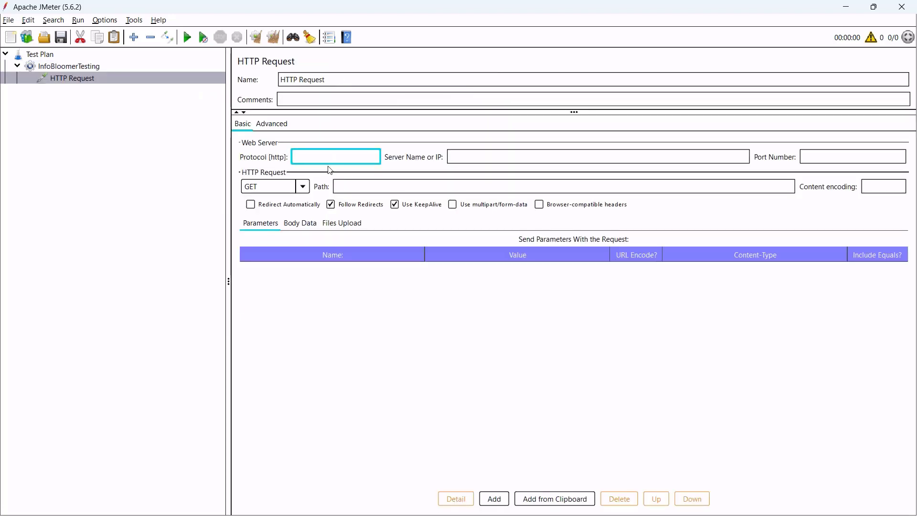
pyautogui.write('https')
pyautogui.press('Tab')
pyautogui.write('infoblo')
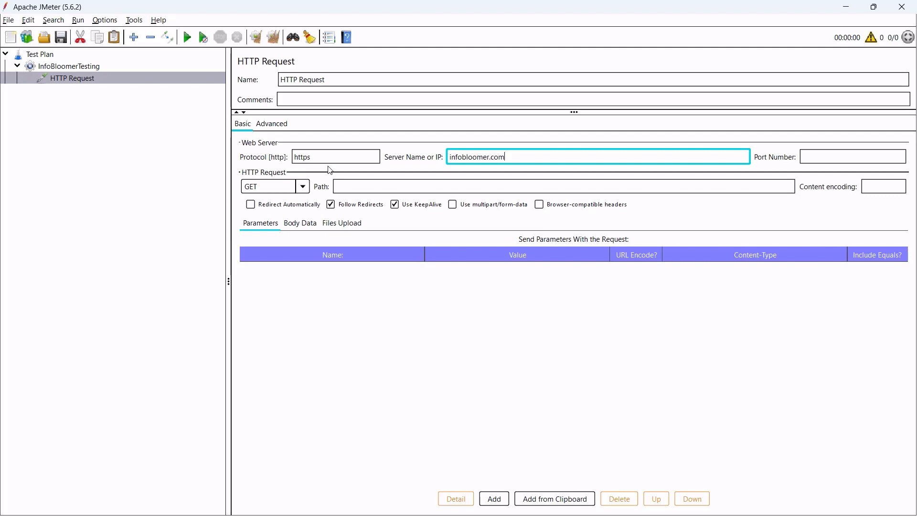
pyautogui.press('Tab')
pyautogui.press('Tab')
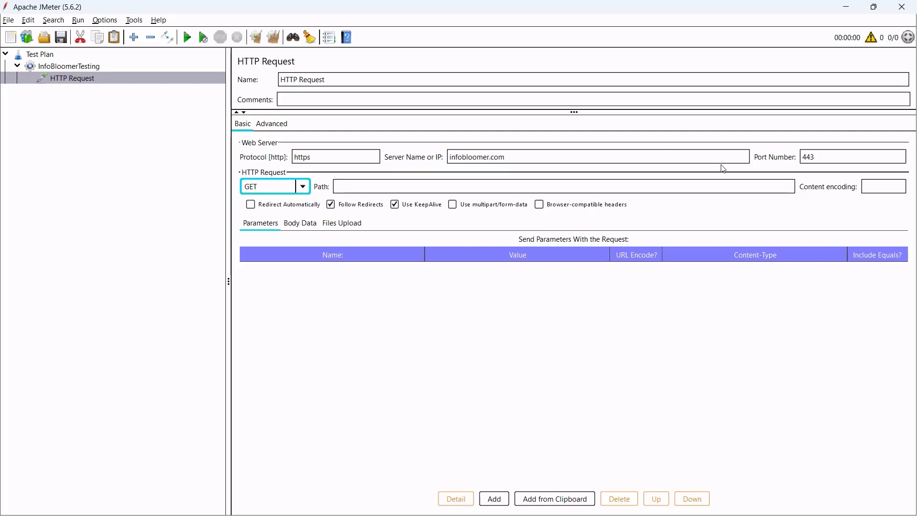
pyautogui.click(833, 154)
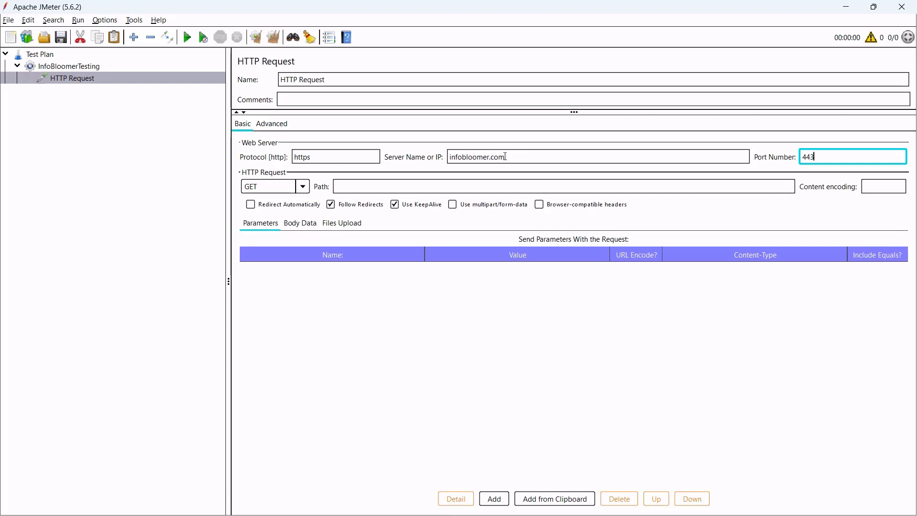
pyautogui.doubleClick(807, 156)
pyautogui.click(383, 187)
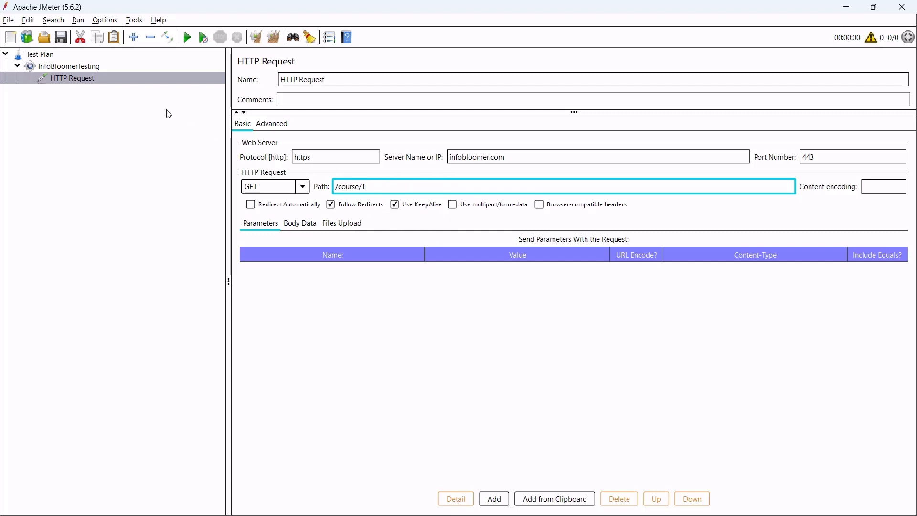
# Add View Results Tree and Summary Report listeners under the HTTP Request.
pyautogui.rightClick(99, 78)
pyautogui.moveTo(167, 86)
pyautogui.moveTo(269, 86)
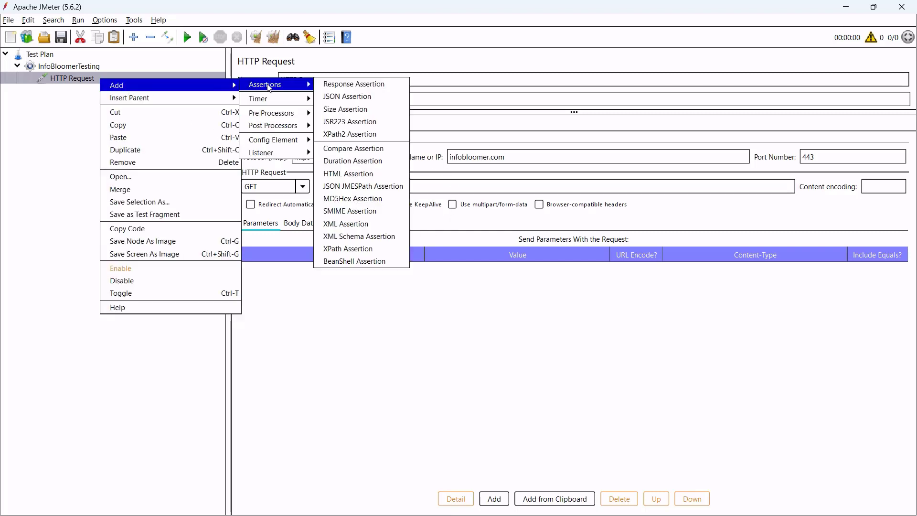
pyautogui.moveTo(277, 152)
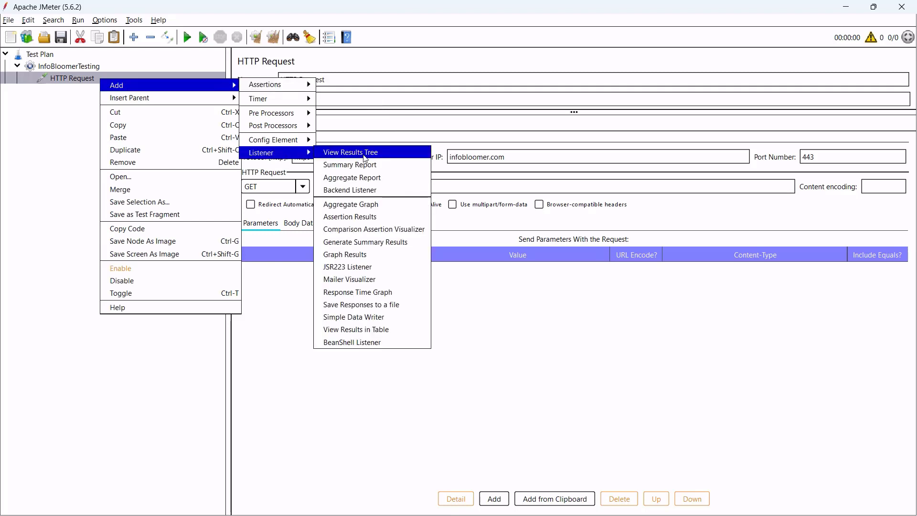
pyautogui.click(365, 152)
pyautogui.rightClick(109, 77)
pyautogui.moveTo(190, 84)
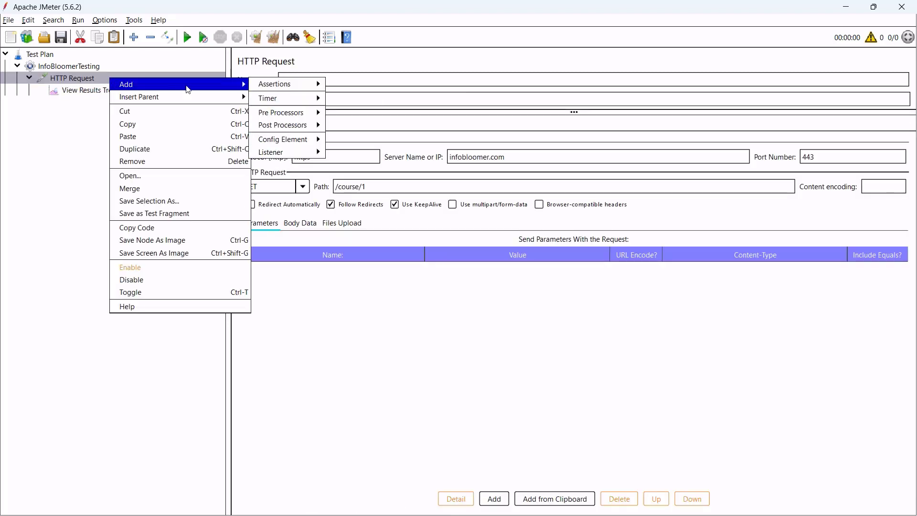
pyautogui.moveTo(299, 151)
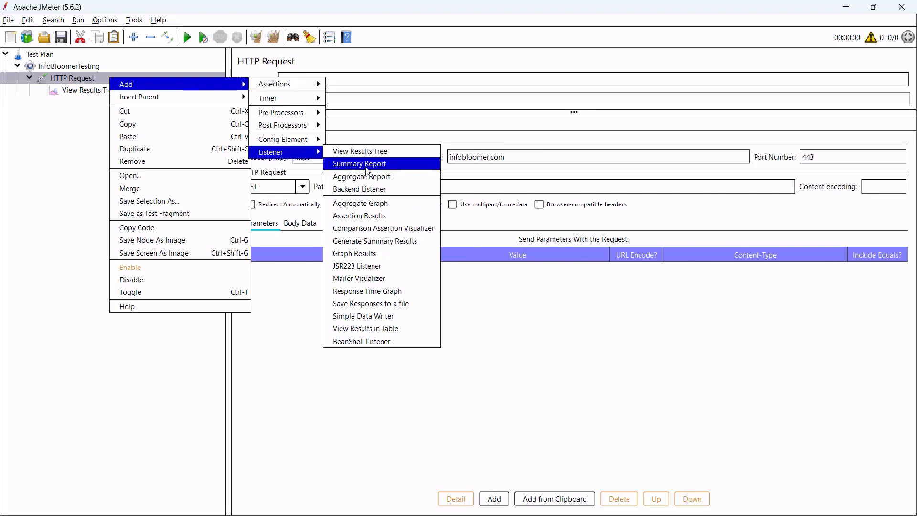
pyautogui.click(370, 164)
pyautogui.click(173, 78)
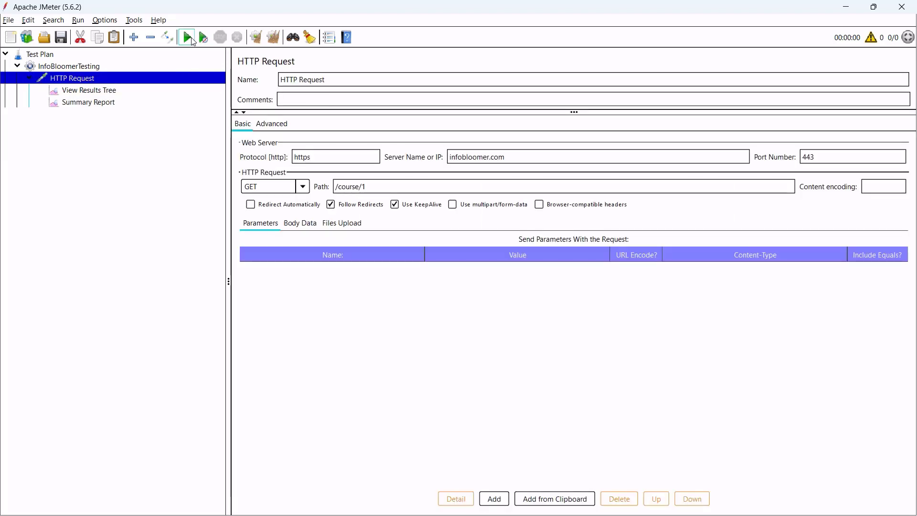
# Run the test without saving and inspect the response data in View Results Tree.
pyautogui.click(187, 38)
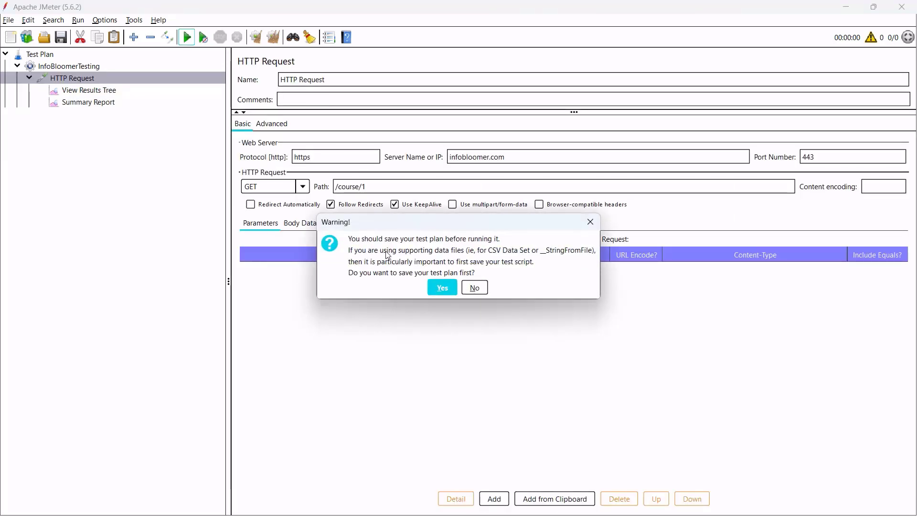
pyautogui.click(478, 288)
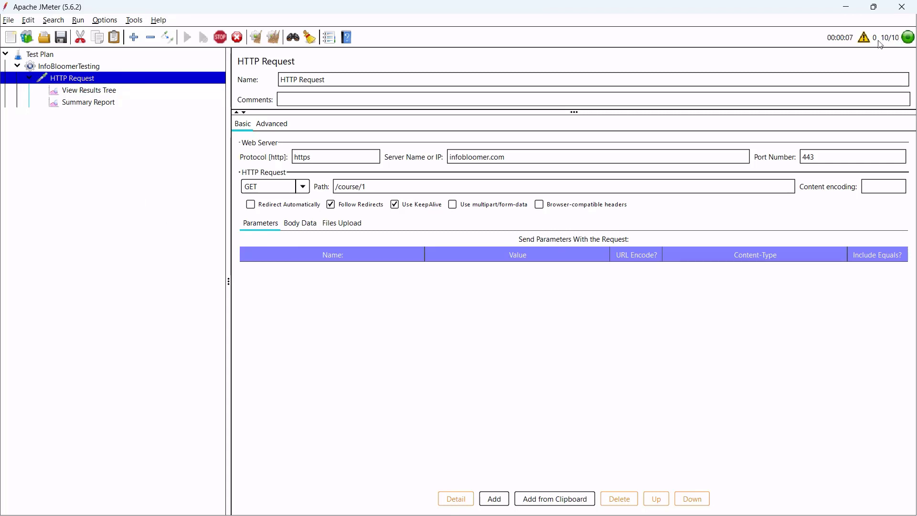
pyautogui.click(94, 96)
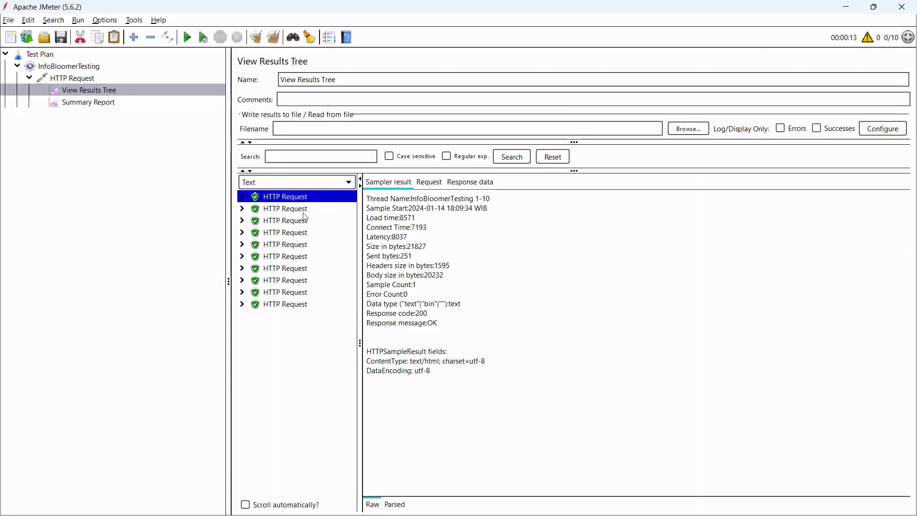
pyautogui.click(469, 182)
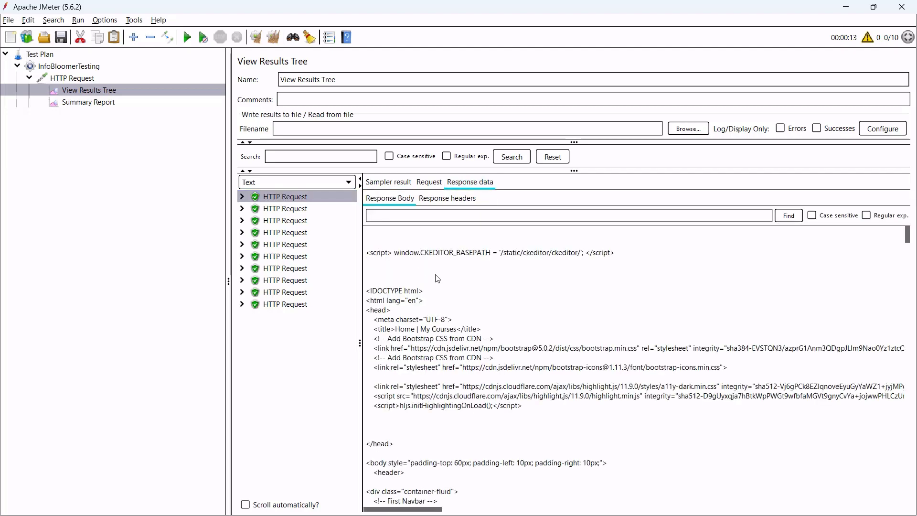
pyautogui.moveTo(421, 276); pyautogui.dragTo(436, 396)
pyautogui.scroll(-15, 447, 392)
pyautogui.moveTo(409, 308); pyautogui.dragTo(453, 369)
pyautogui.scroll(15, 454, 377)
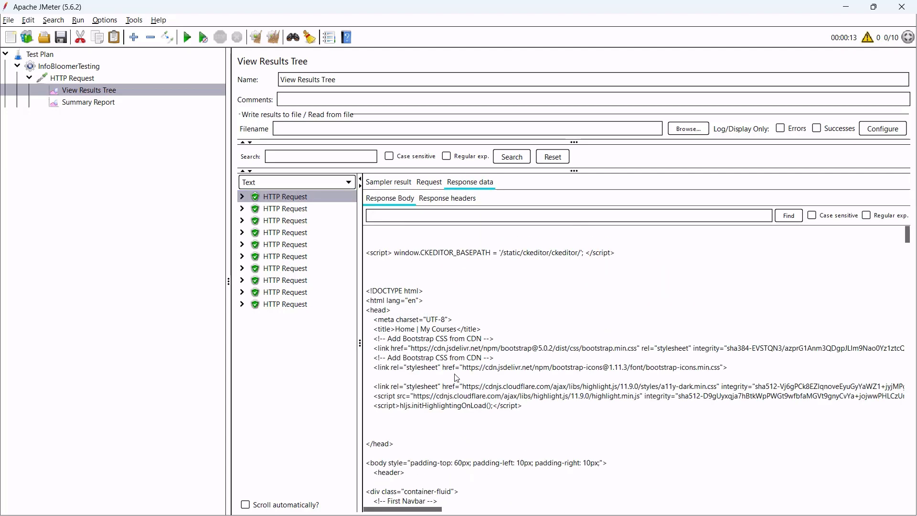
pyautogui.click(388, 182)
# Copy the HTTP Request element and select the InfoBloomerTesting thread group.
pyautogui.click(88, 81)
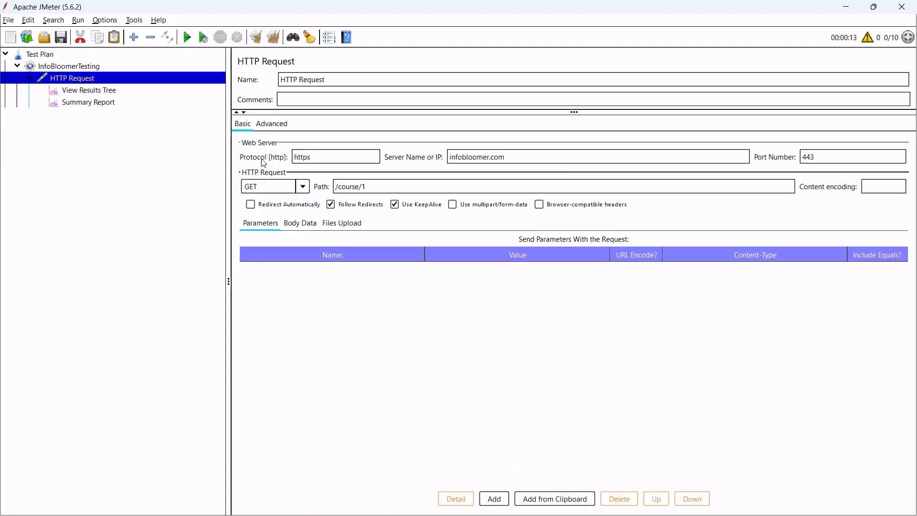
pyautogui.tripleClick(348, 181)
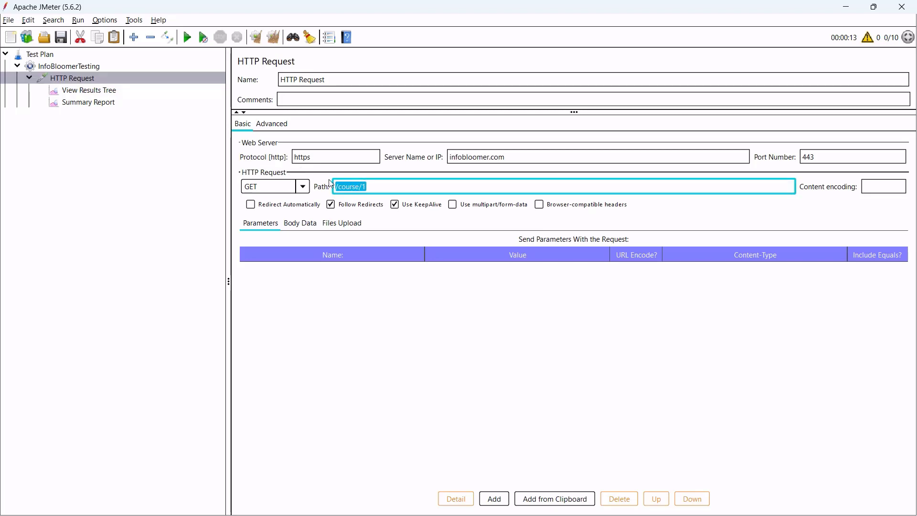
pyautogui.rightClick(94, 85)
pyautogui.click(114, 125)
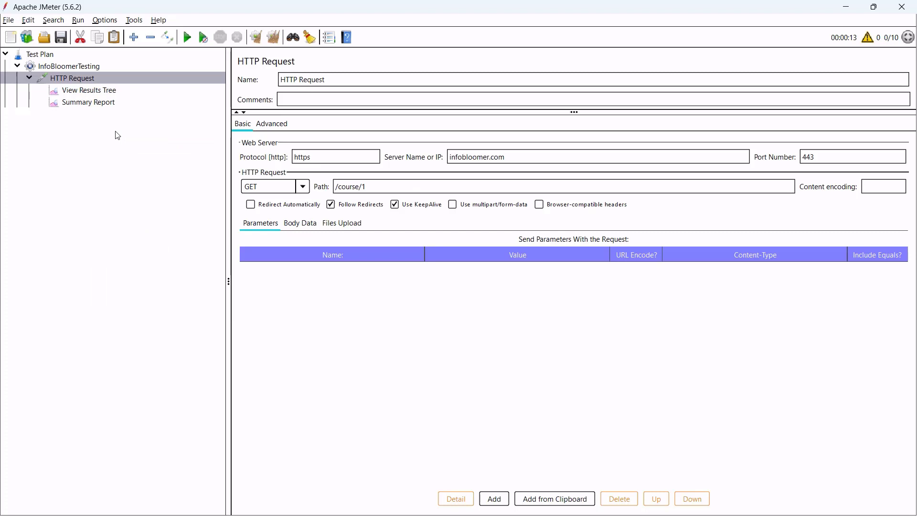
pyautogui.click(102, 67)
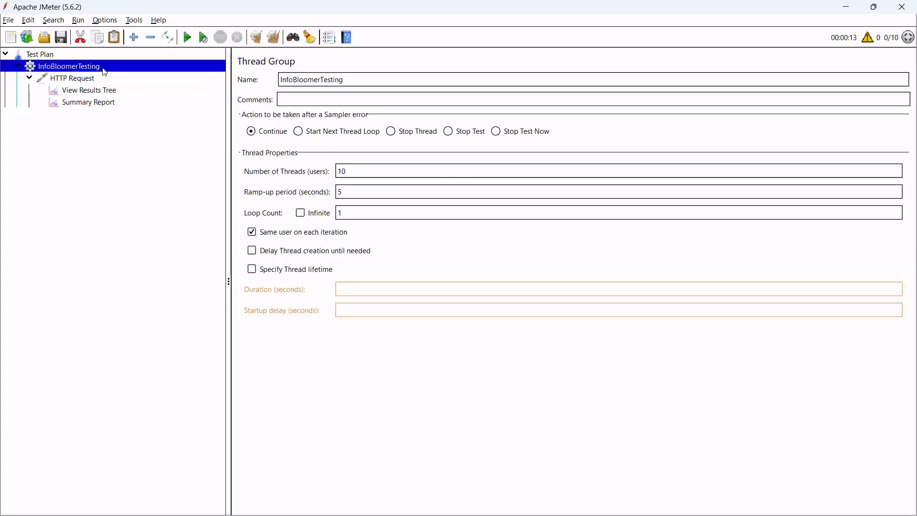
# Paste a copy of the HTTP Request, naming the original course1 and the copy course2.
pyautogui.hotkey('ctrl', 'v')
pyautogui.click(82, 116)
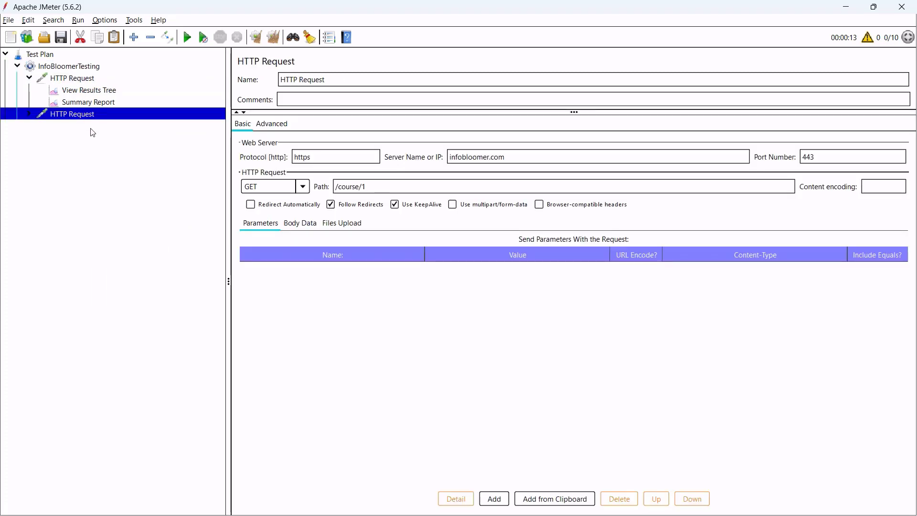
pyautogui.click(92, 79)
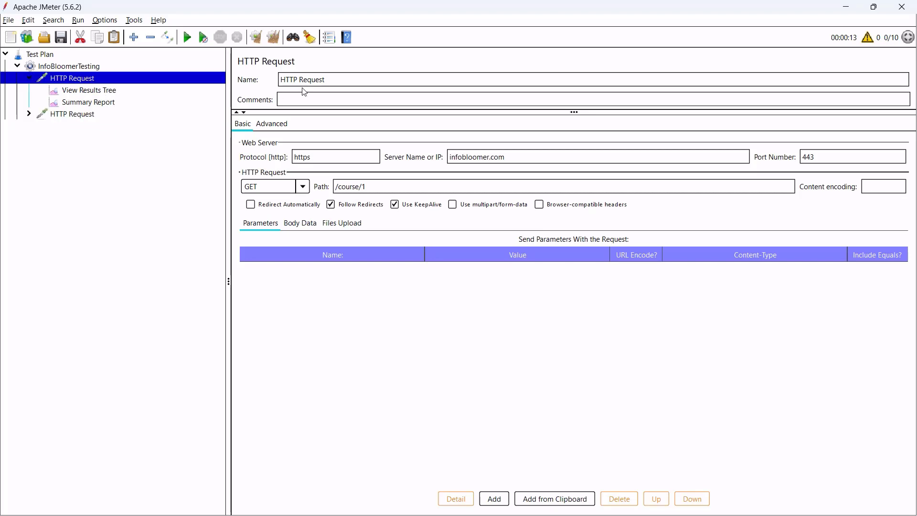
pyautogui.tripleClick(355, 81)
pyautogui.write('course1')
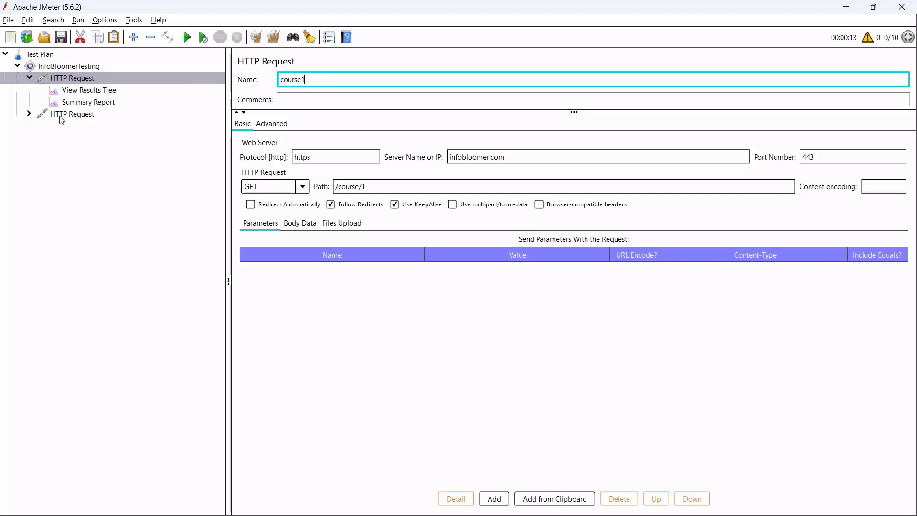
pyautogui.click(102, 113)
pyautogui.tripleClick(354, 79)
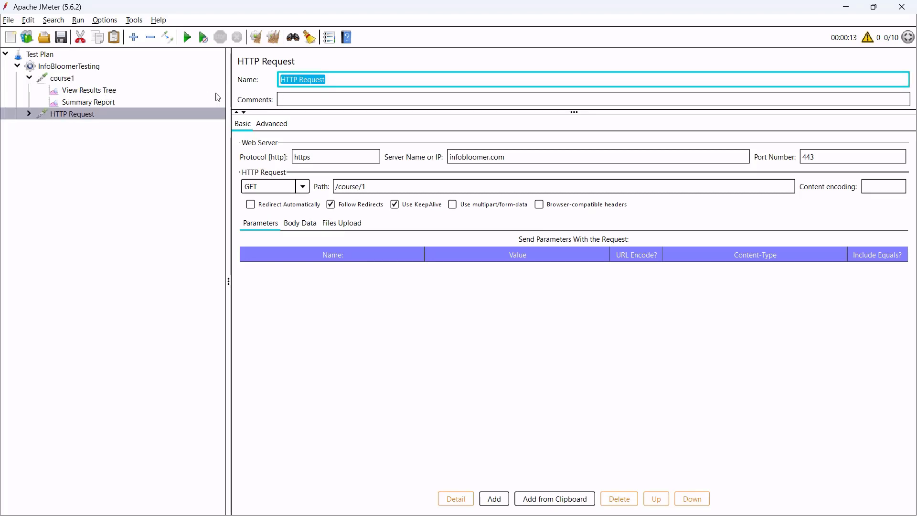
pyautogui.write('course2')
pyautogui.click(139, 141)
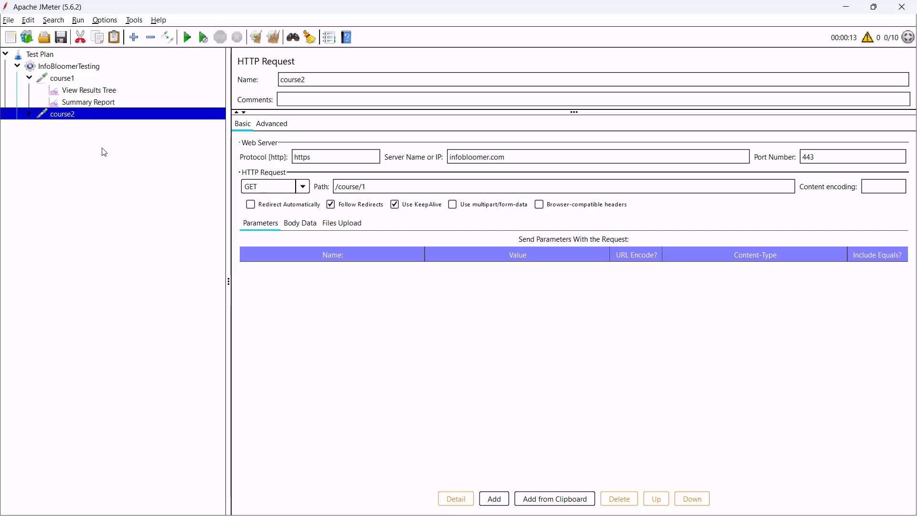
# Delete the course2 request, confirming the removal, and select course1.
pyautogui.rightClick(77, 115)
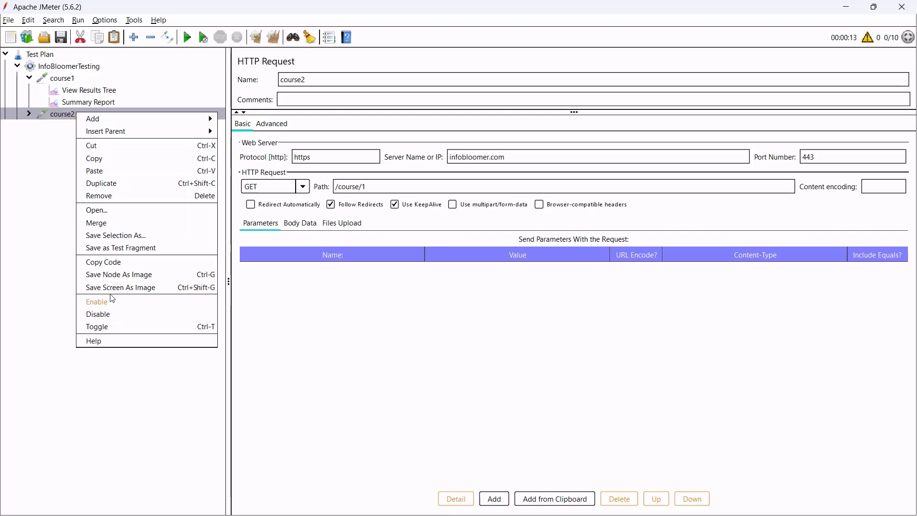
pyautogui.click(116, 195)
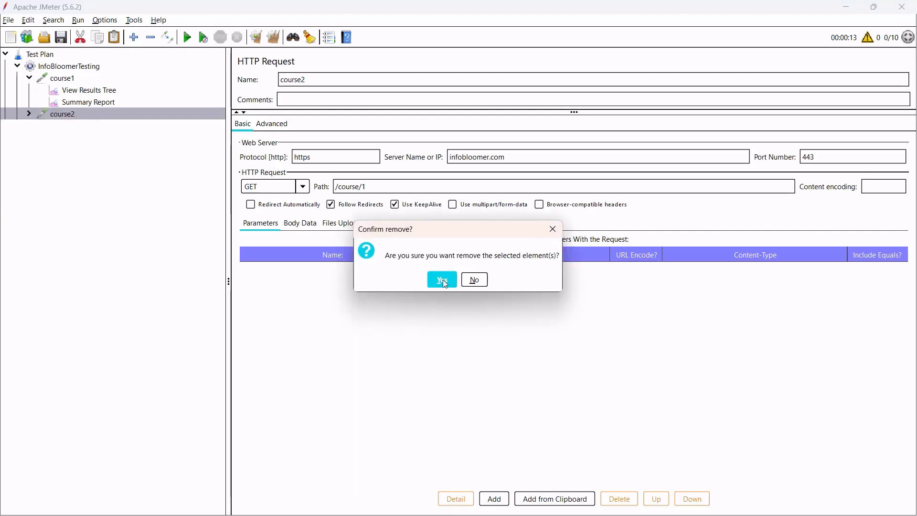
pyautogui.click(443, 279)
pyautogui.click(90, 80)
# Add an empty User Defined Variables config element under course1, then return to course1's settings.
pyautogui.rightClick(91, 79)
pyautogui.moveTo(124, 85)
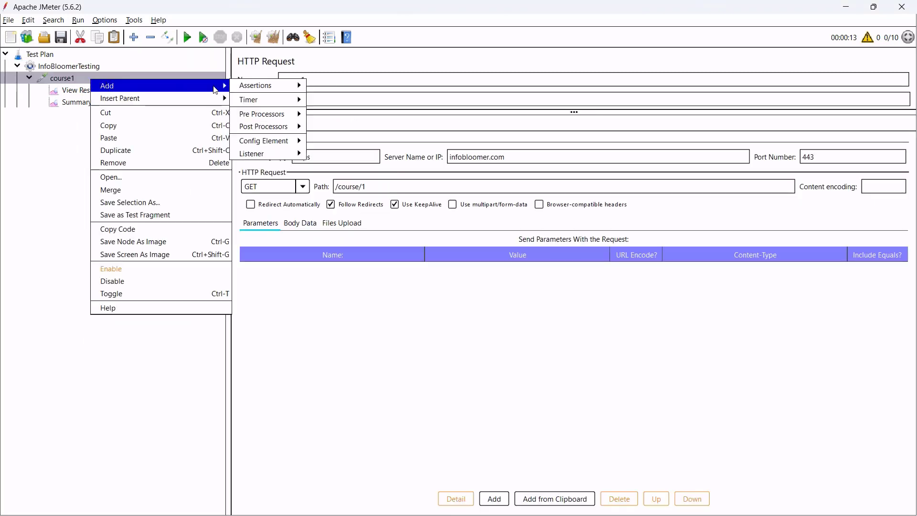
pyautogui.moveTo(280, 141)
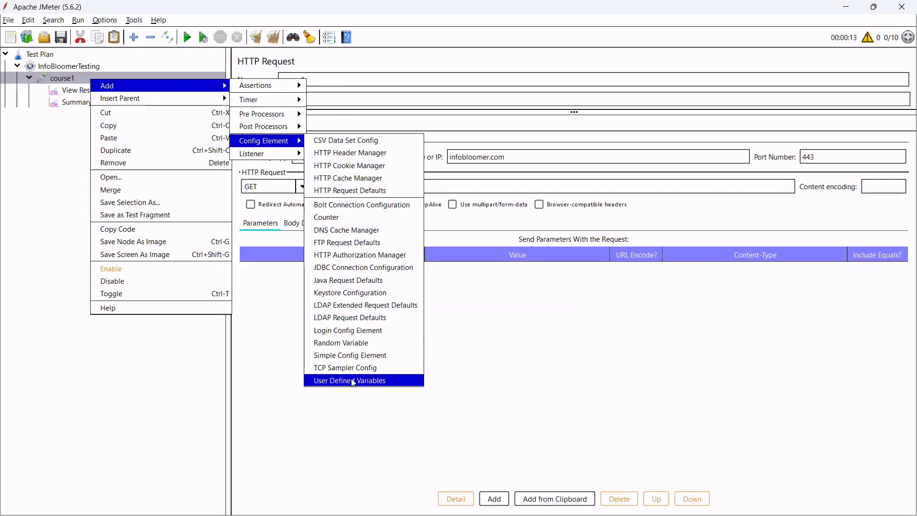
pyautogui.click(364, 381)
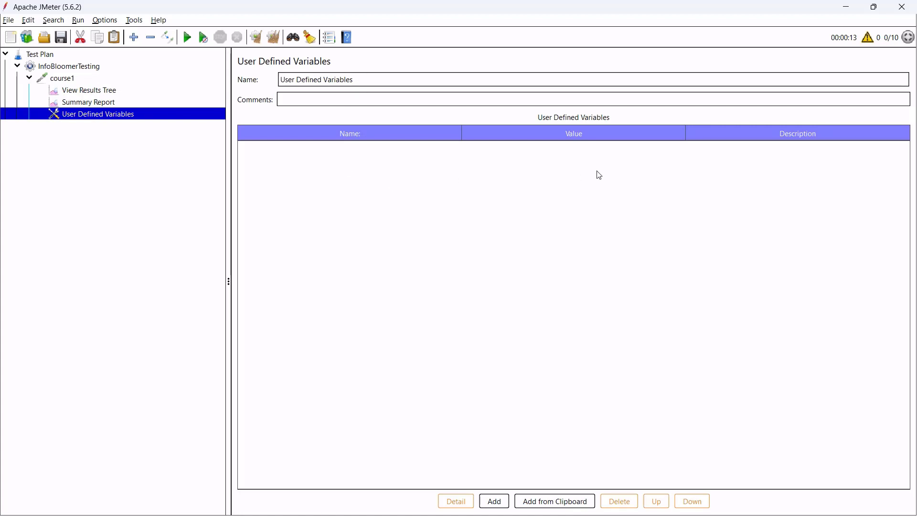
pyautogui.click(94, 80)
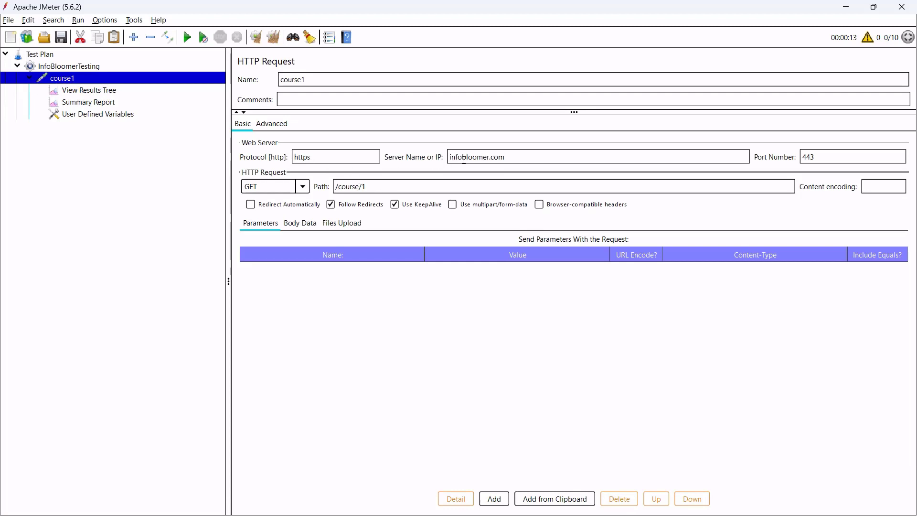
pyautogui.doubleClick(464, 159)
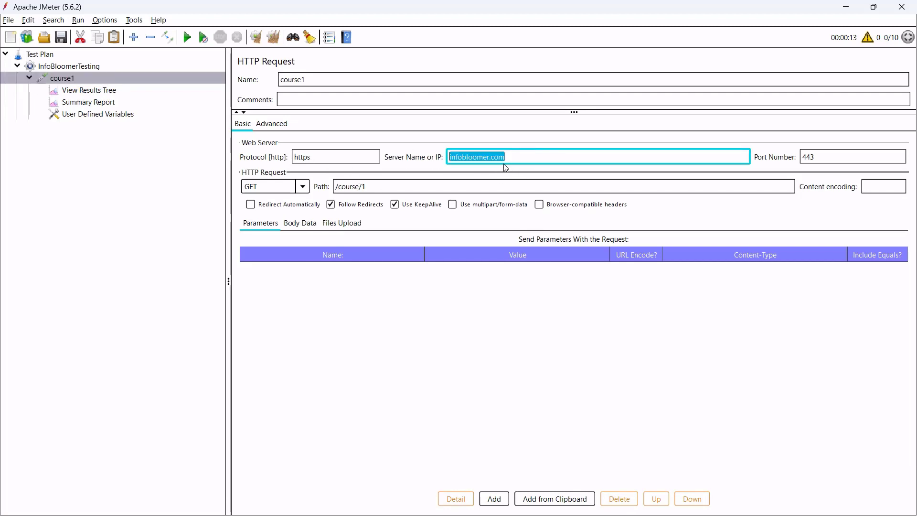
# Add a blank HTTP Request sampler to InfoBloomerTesting and check its empty server, protocol and port fields.
pyautogui.click(77, 77)
pyautogui.rightClick(77, 77)
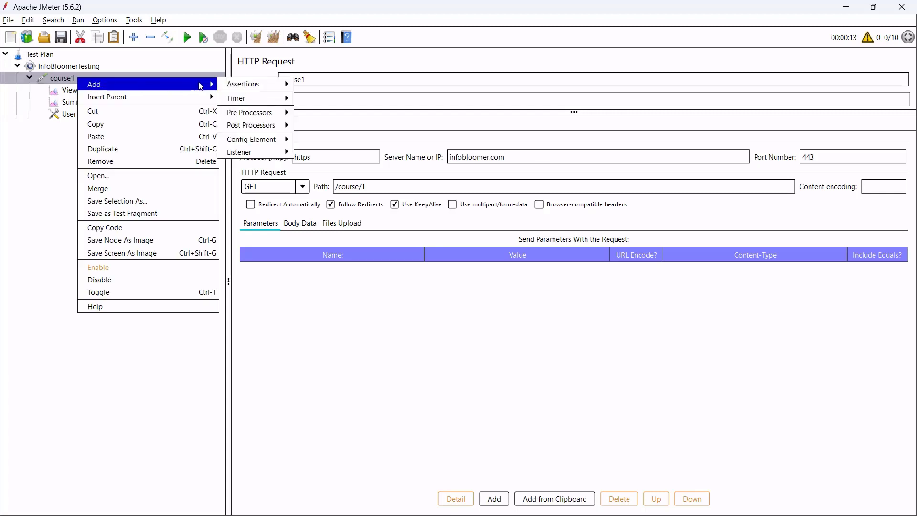
pyautogui.click(120, 69)
pyautogui.rightClick(120, 69)
pyautogui.moveTo(171, 79)
pyautogui.moveTo(305, 76)
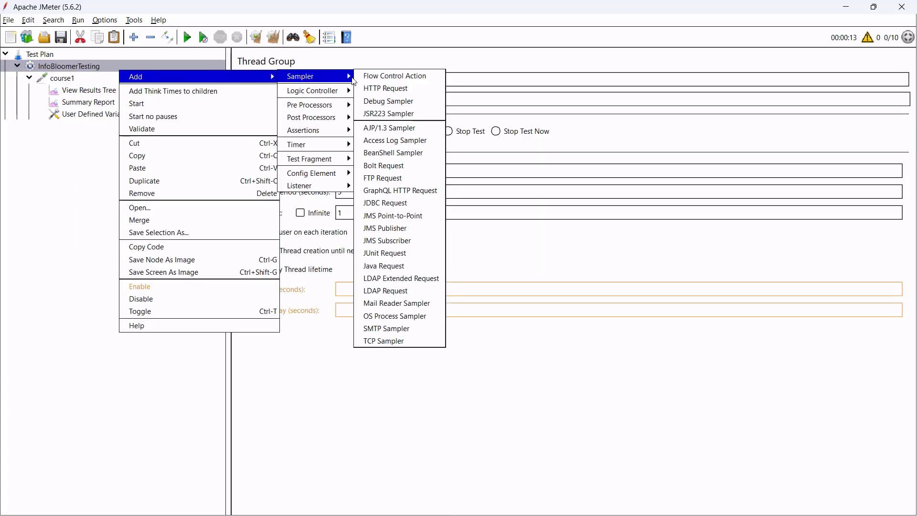
pyautogui.click(387, 91)
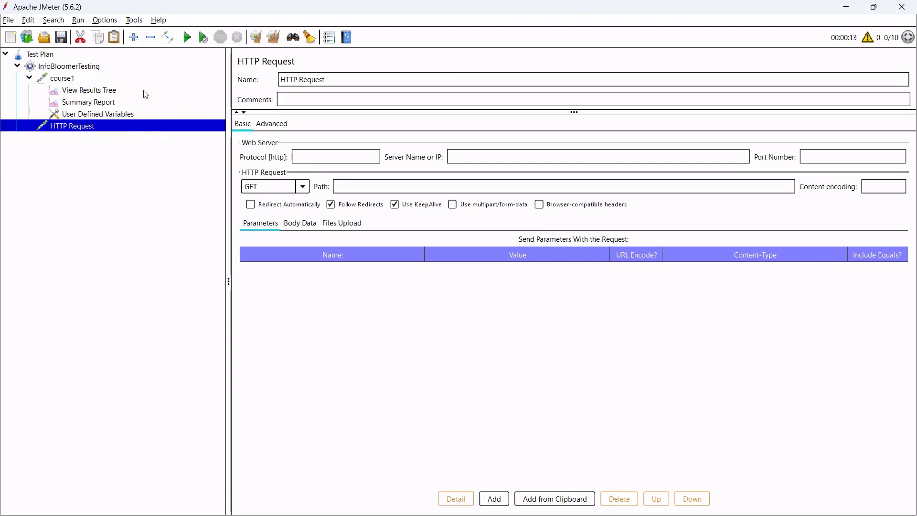
pyautogui.click(492, 159)
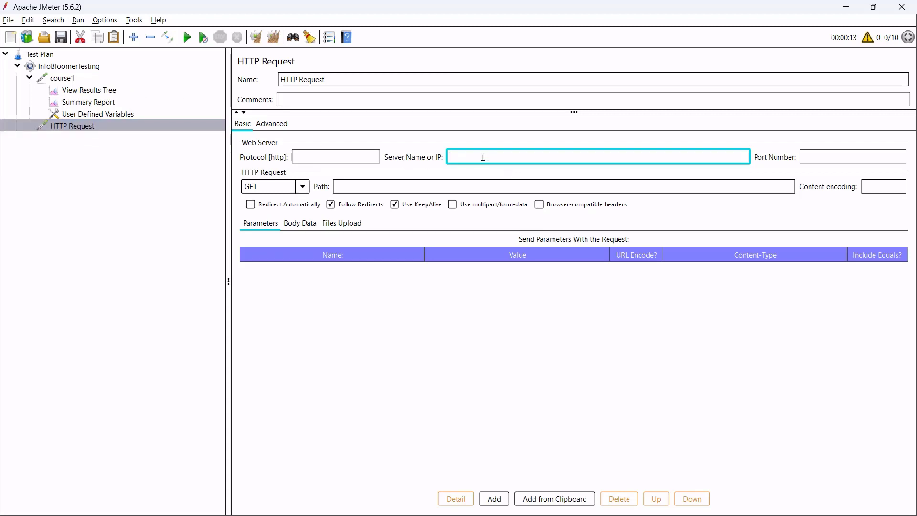
pyautogui.click(345, 155)
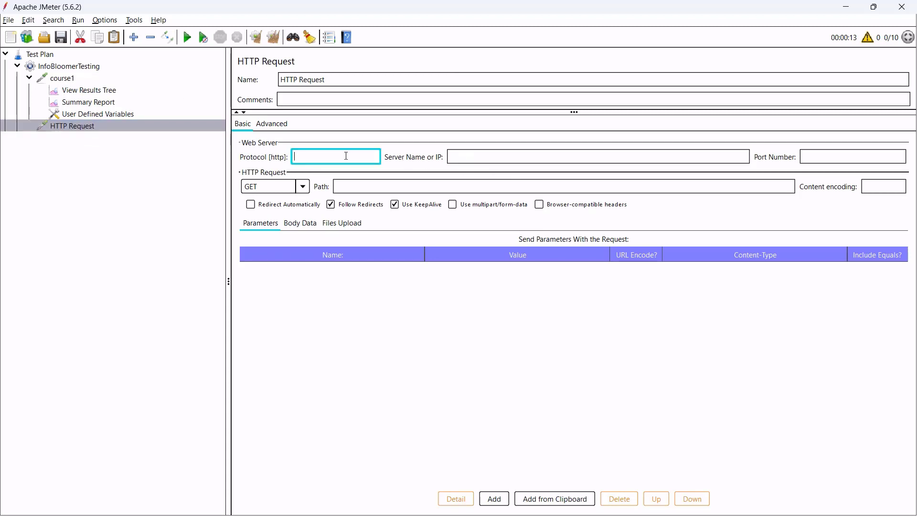
pyautogui.click(815, 157)
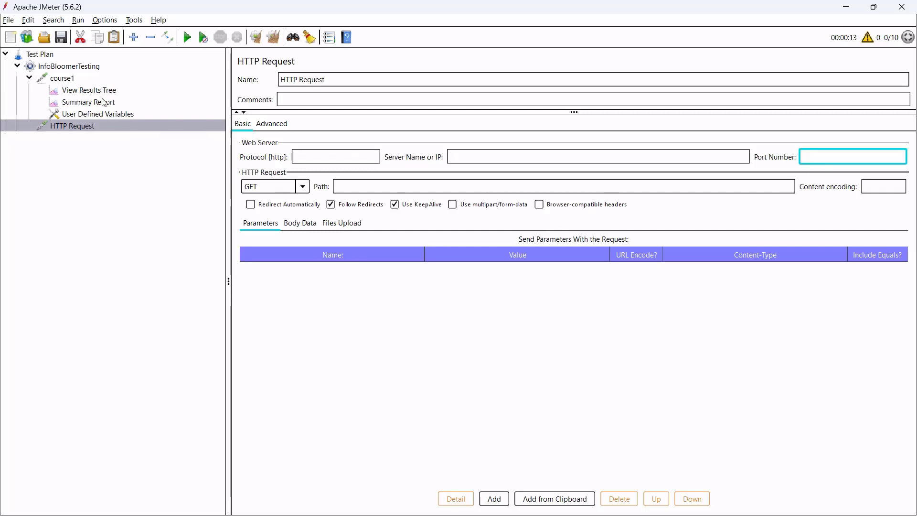
pyautogui.click(131, 114)
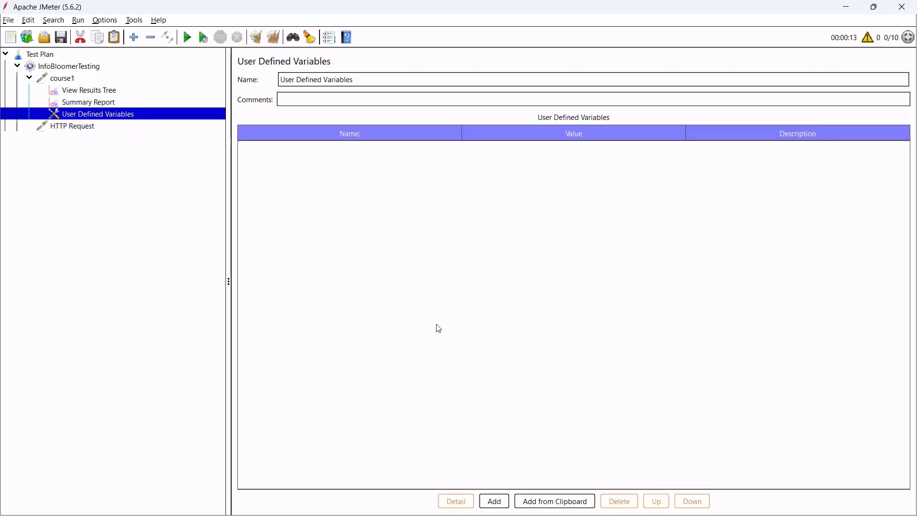
# Add variables protocol = http and domain_name = infobloomer.com.
pyautogui.moveTo(352, 79); pyautogui.dragTo(274, 82)
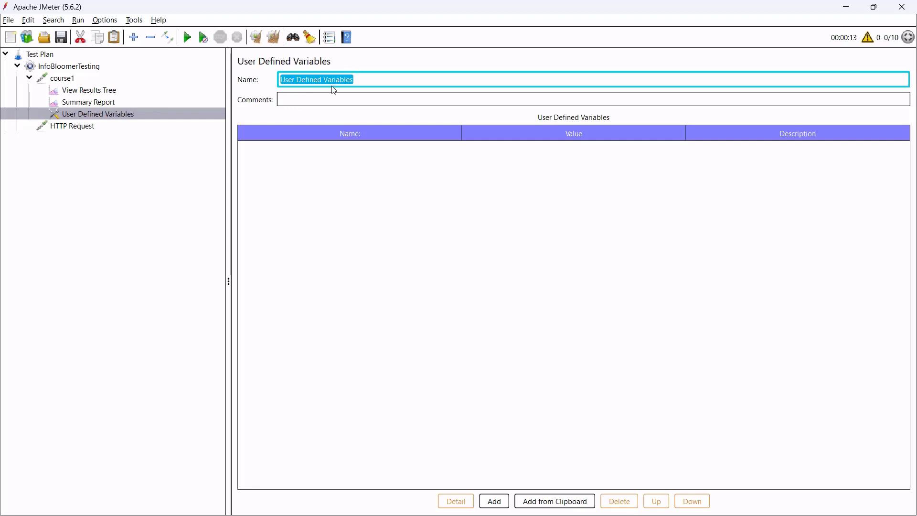
pyautogui.click(432, 284)
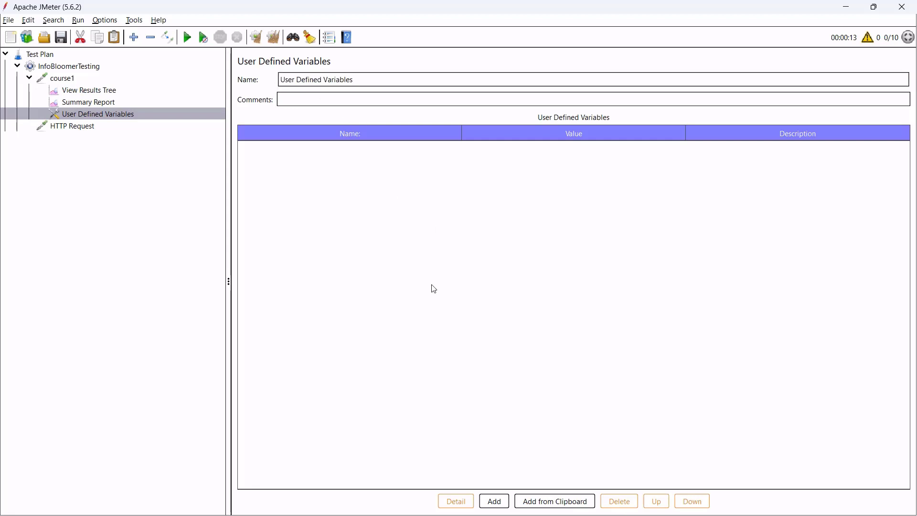
pyautogui.click(494, 501)
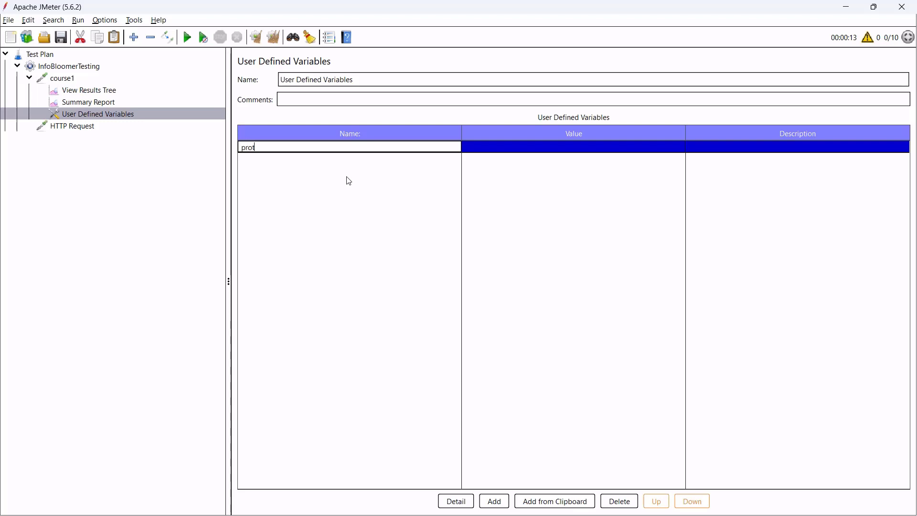
pyautogui.write('ocol')
pyautogui.press('Tab')
pyautogui.write('ht')
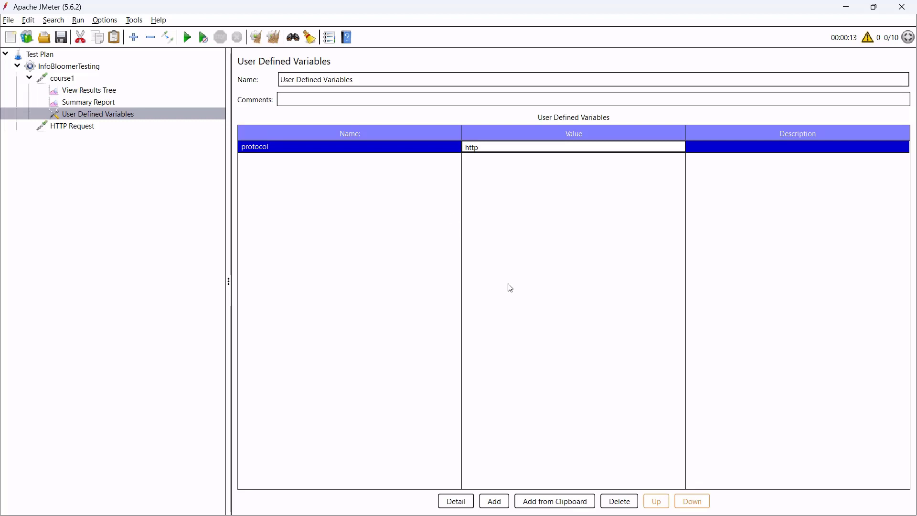
pyautogui.click(494, 501)
pyautogui.click(321, 159)
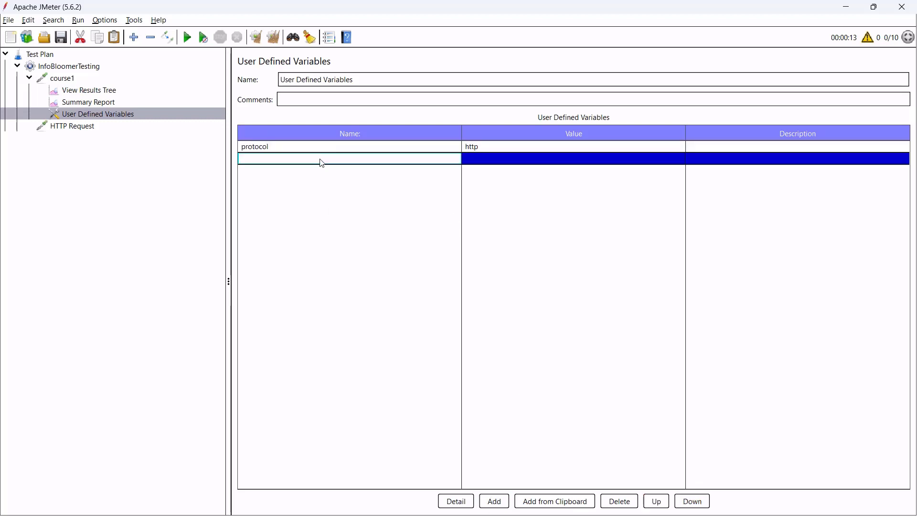
pyautogui.write('domain_name')
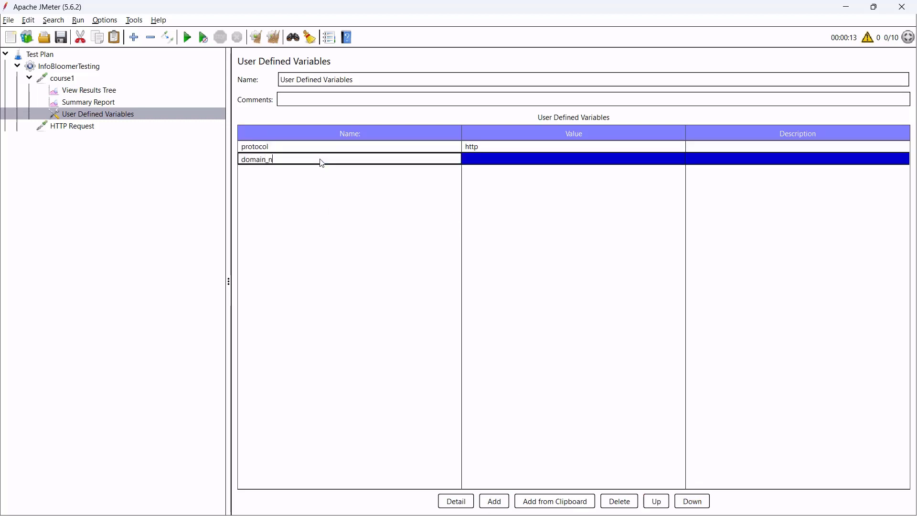
pyautogui.press('Tab')
pyautogui.write('in')
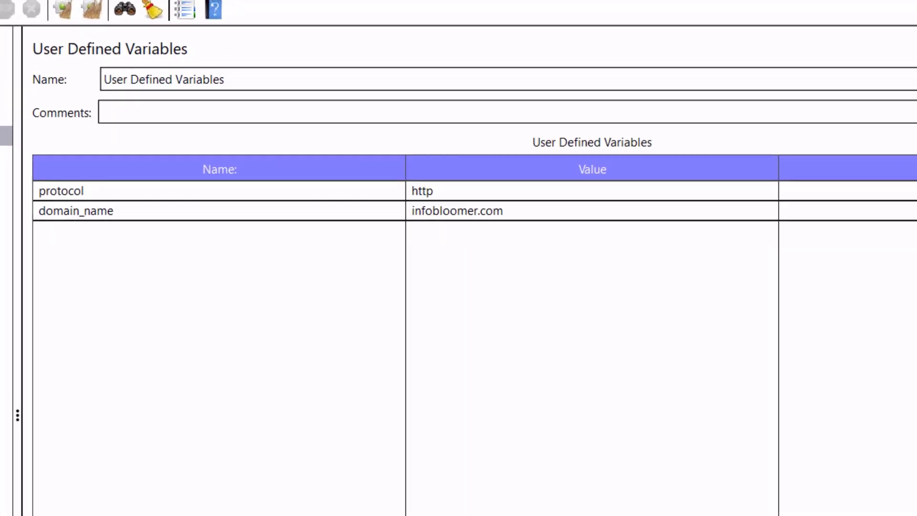
# Add variables port = 443 and course_number = 1.
pyautogui.click(494, 501)
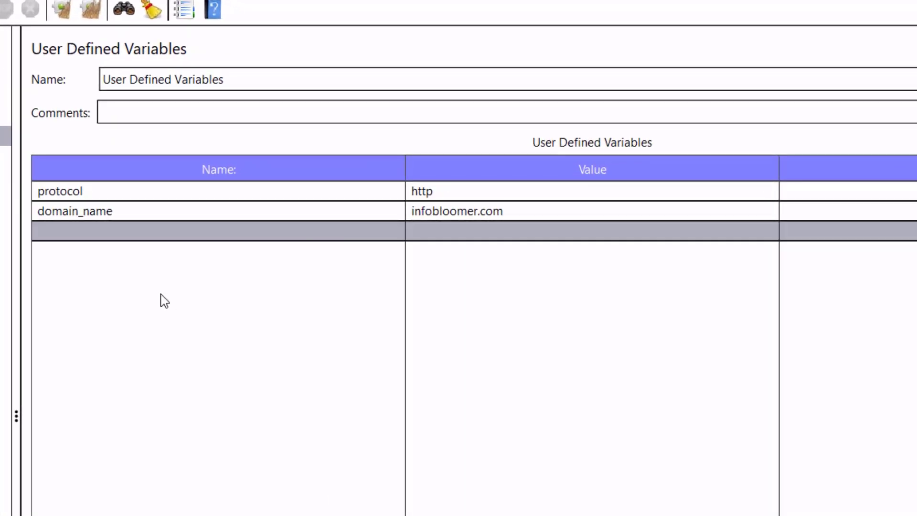
pyautogui.doubleClick(183, 233)
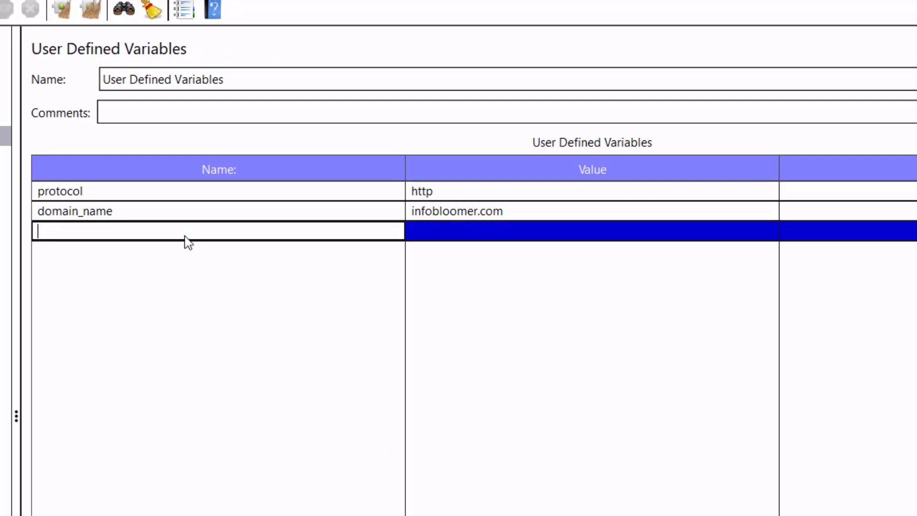
pyautogui.write('port')
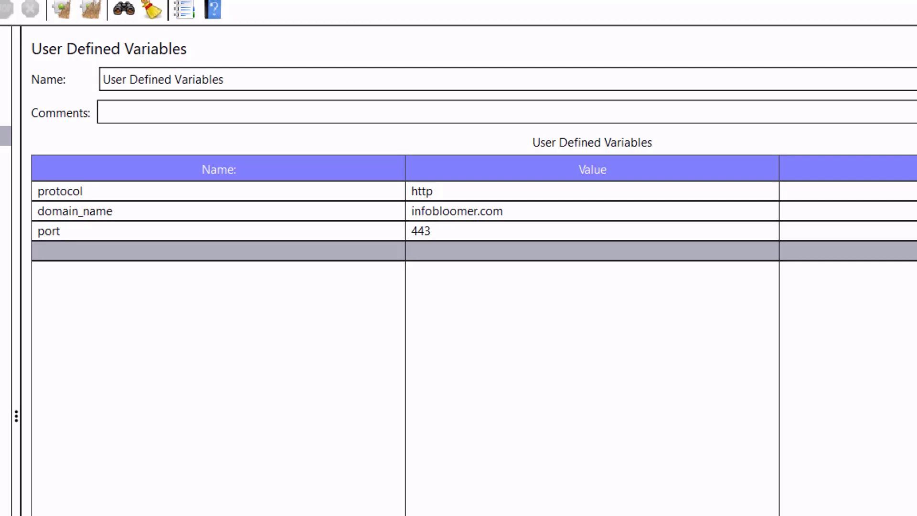
pyautogui.doubleClick(178, 258)
pyautogui.write('course_number')
pyautogui.click(231, 282)
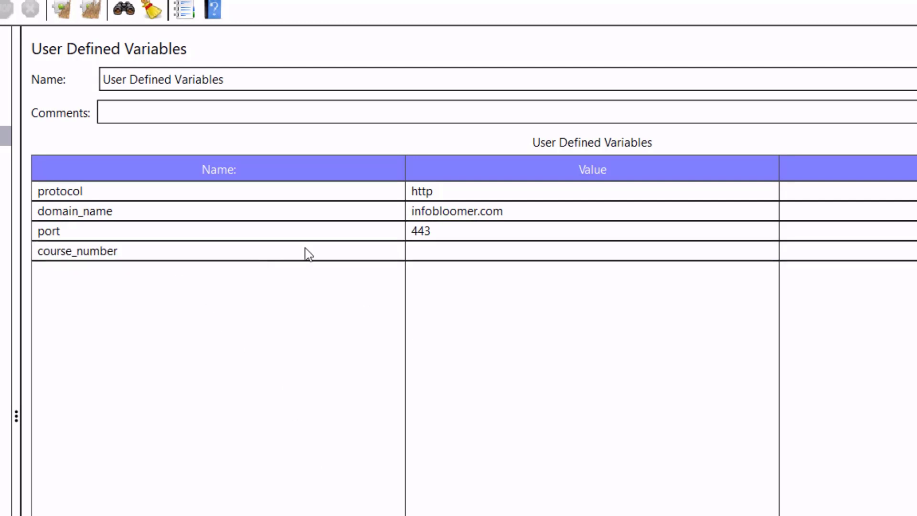
pyautogui.doubleClick(460, 250)
pyautogui.write('1')
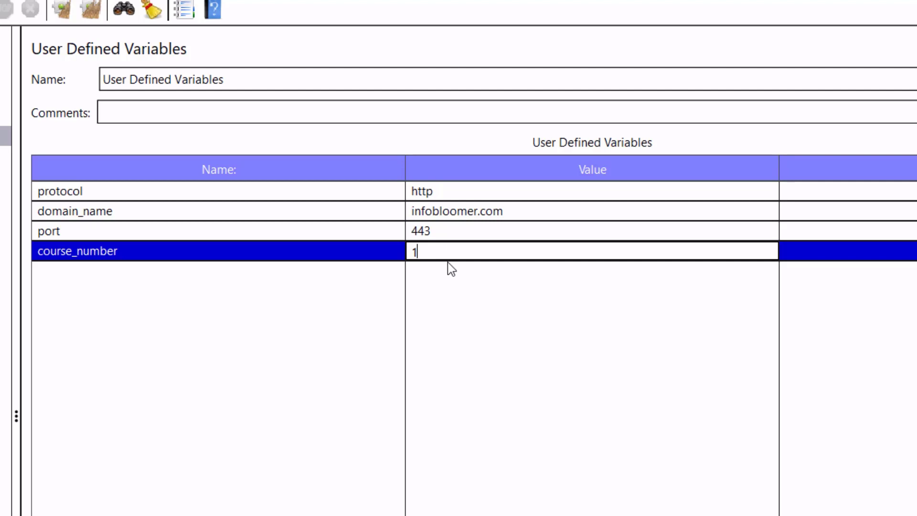
pyautogui.click(448, 270)
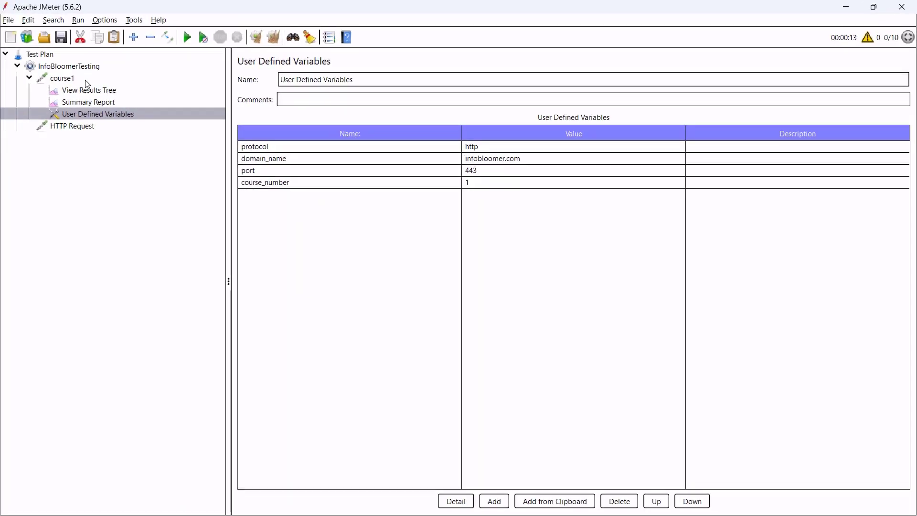
pyautogui.click(62, 79)
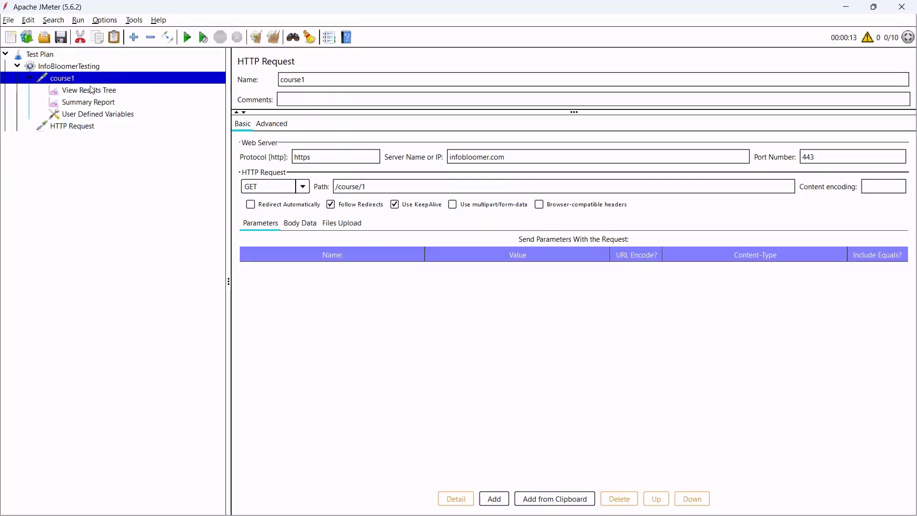
# Replace course1's protocol, server name and port with ${protocol}, ${domain_name} and ${port}.
pyautogui.click(298, 157)
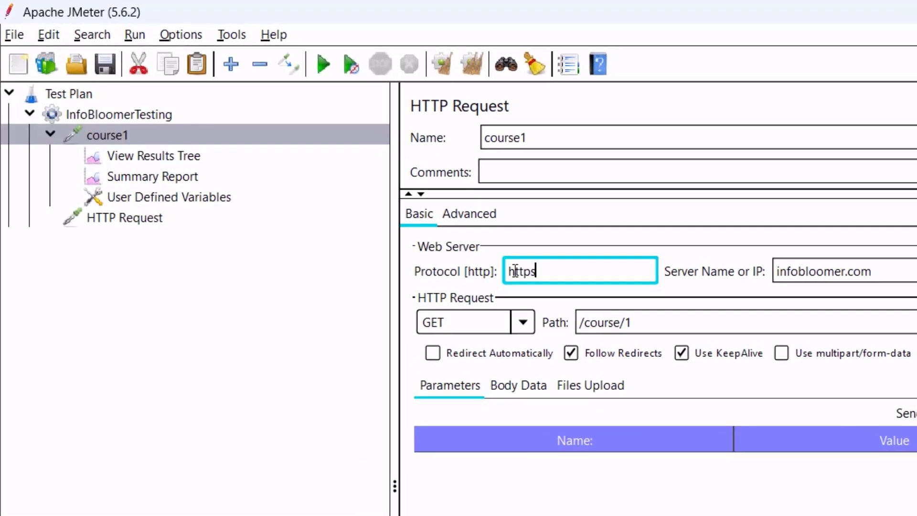
pyautogui.doubleClick(515, 270)
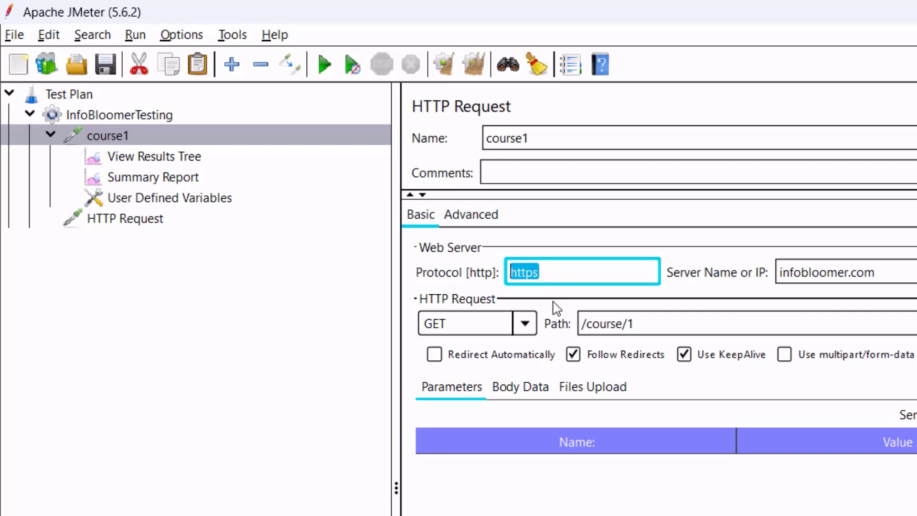
pyautogui.write('$')
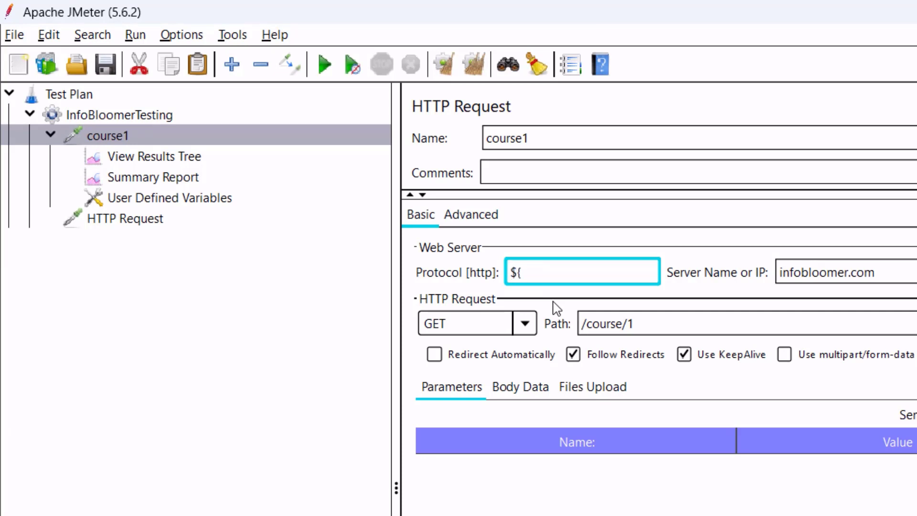
pyautogui.write('{protocol}')
pyautogui.click(878, 275)
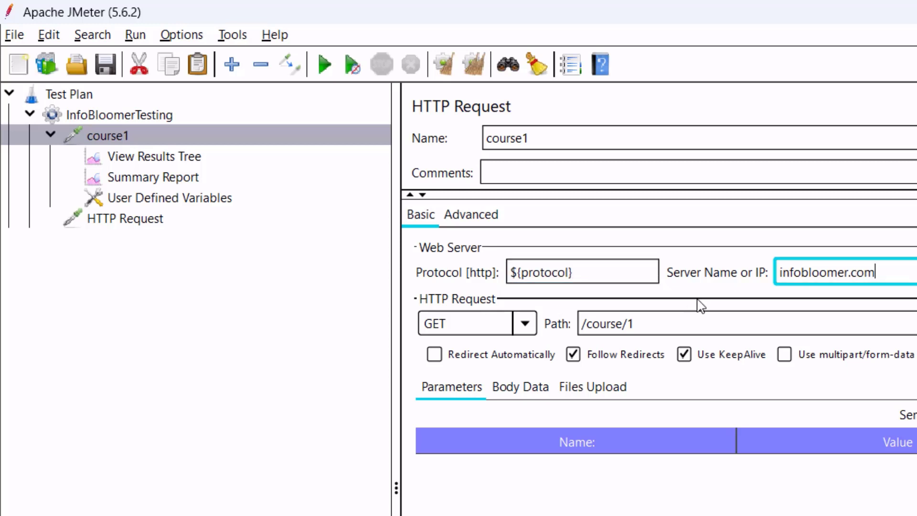
pyautogui.moveTo(877, 273); pyautogui.dragTo(725, 272)
pyautogui.press('BackSpace')
pyautogui.write('$')
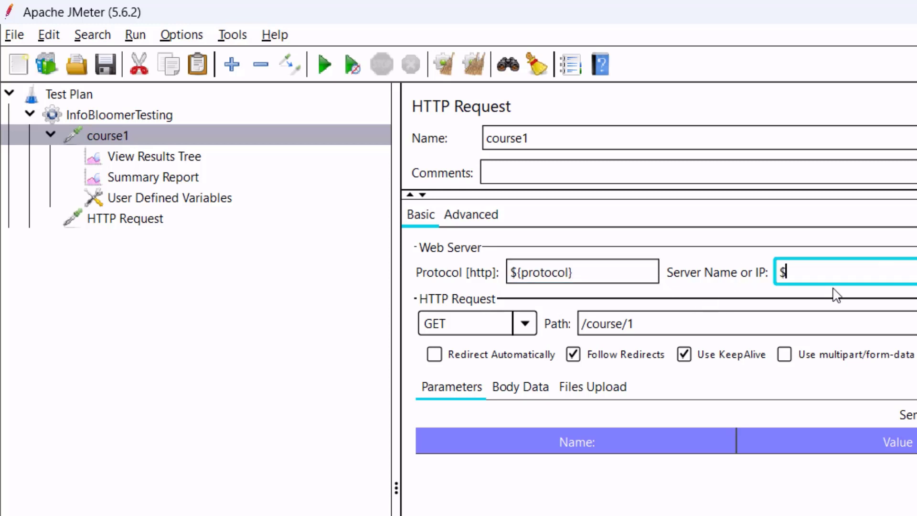
pyautogui.write('{domain_name')
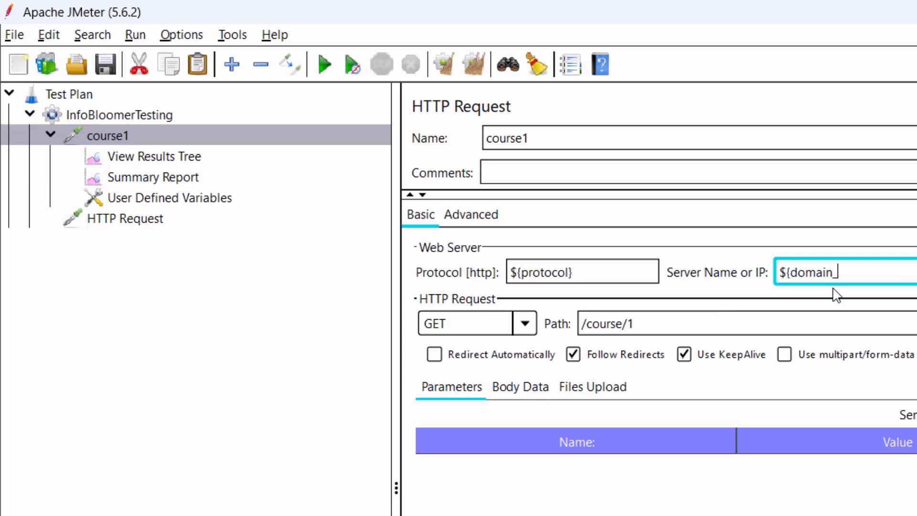
pyautogui.write('}')
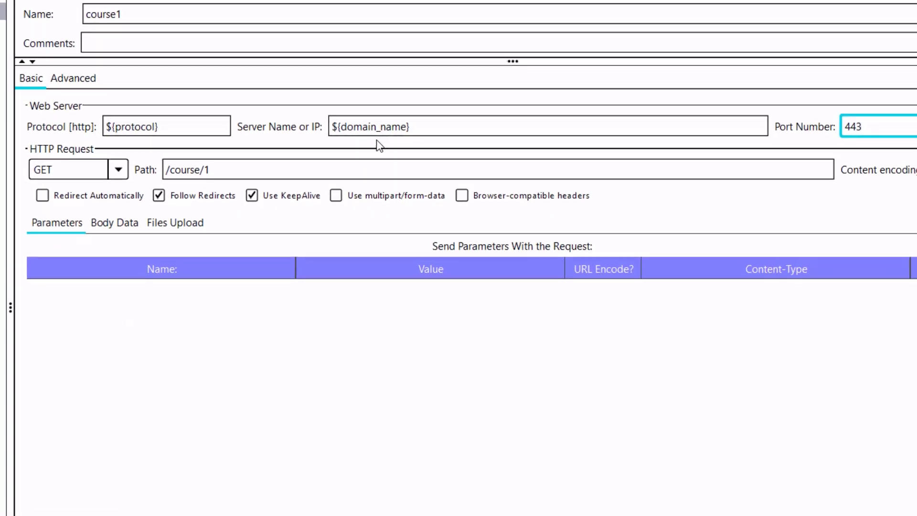
pyautogui.press('Tab')
pyautogui.write('${port')
# Change course1's path to /course/${course_number}.
pyautogui.click(178, 178)
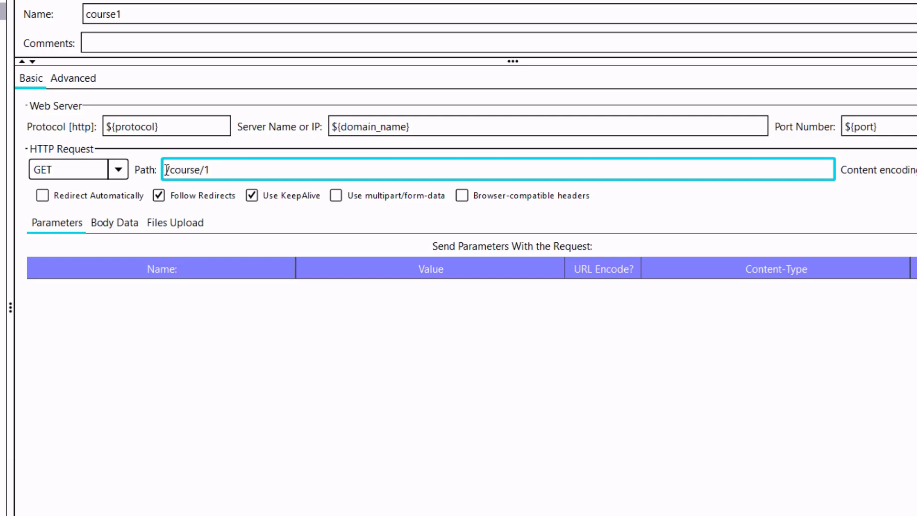
pyautogui.moveTo(180, 171); pyautogui.dragTo(206, 170)
pyautogui.click(228, 168)
pyautogui.press('BackSpace')
pyautogui.write('${course_number}')
pyautogui.moveTo(311, 170); pyautogui.dragTo(224, 170)
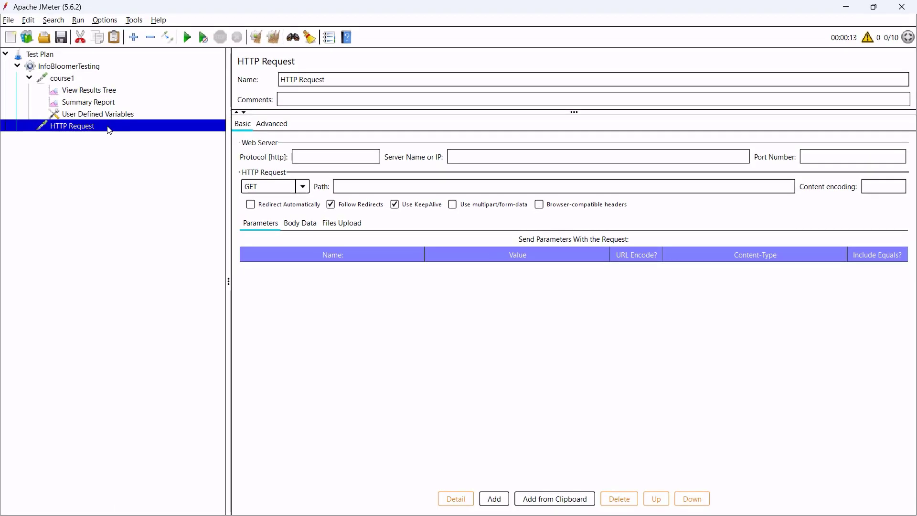
# Remove the blank HTTP Request and clear all previous results in the Summary Report.
pyautogui.rightClick(101, 126)
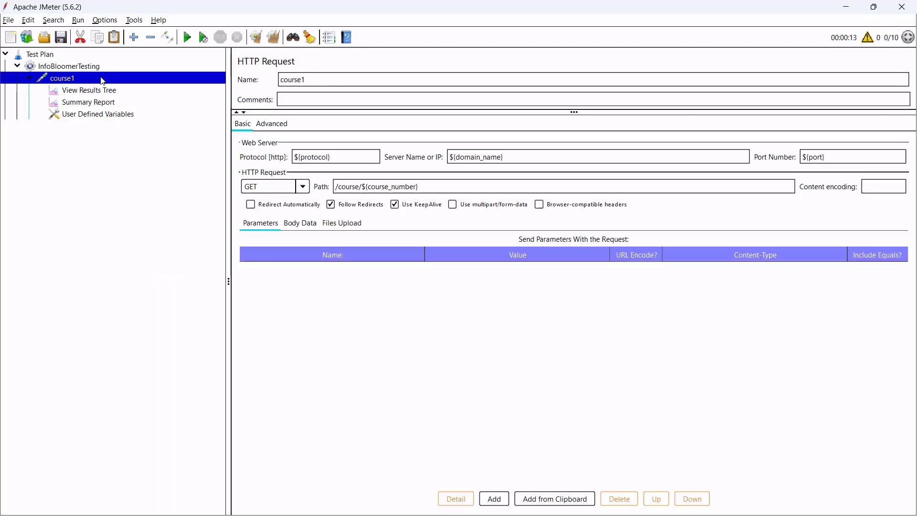
pyautogui.click(138, 160)
pyautogui.click(107, 95)
pyautogui.click(107, 101)
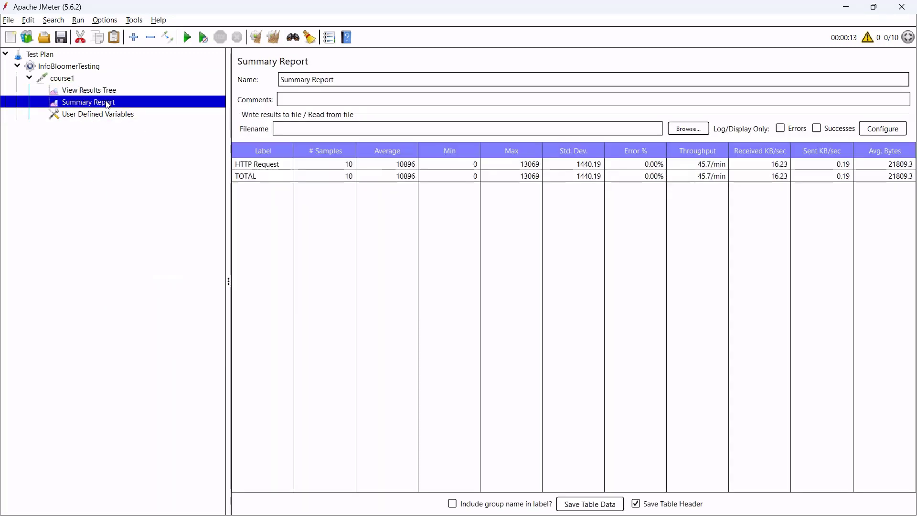
pyautogui.click(273, 39)
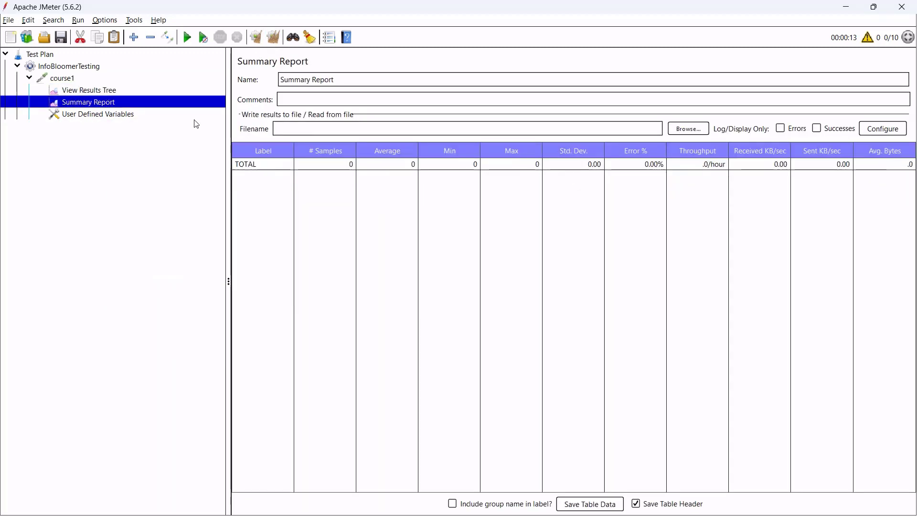
pyautogui.click(83, 79)
pyautogui.click(186, 38)
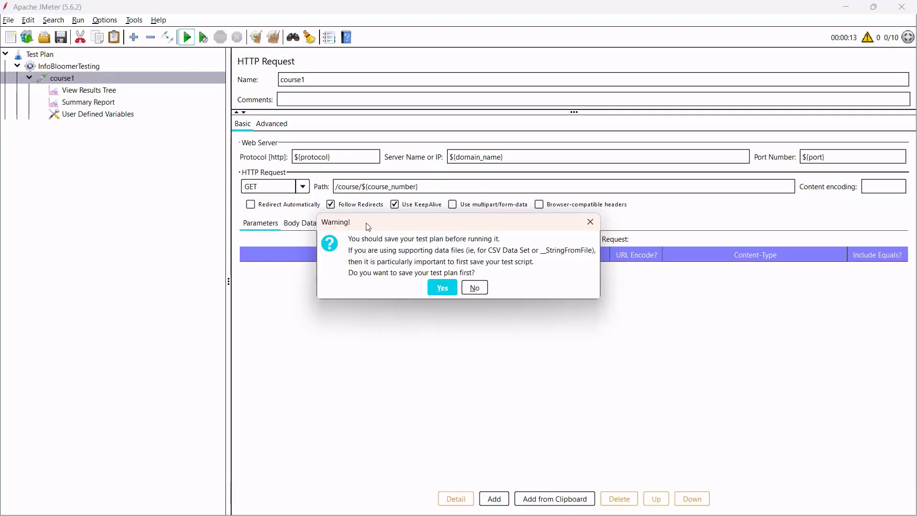
pyautogui.click(471, 287)
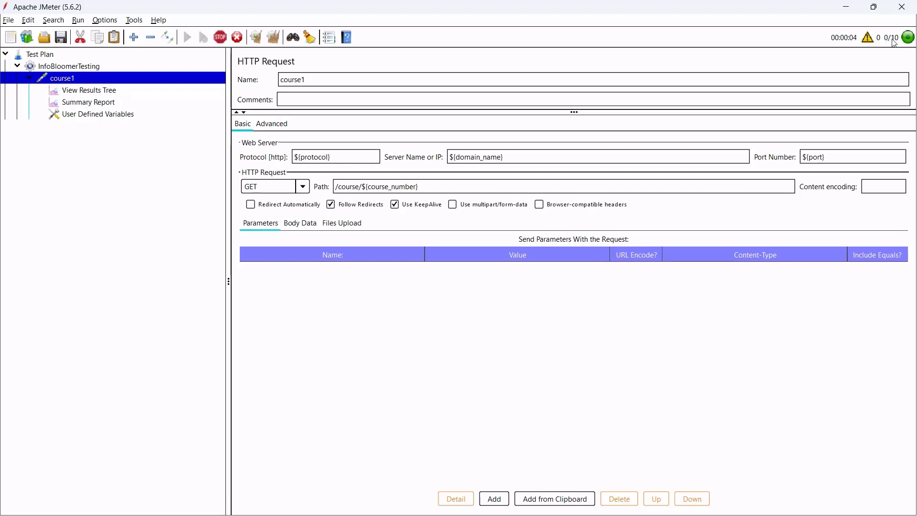
pyautogui.click(89, 90)
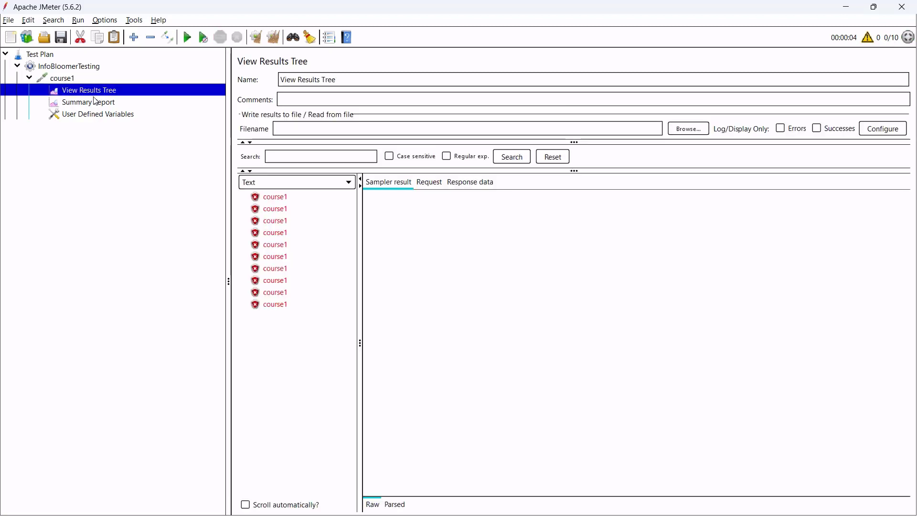
pyautogui.click(274, 198)
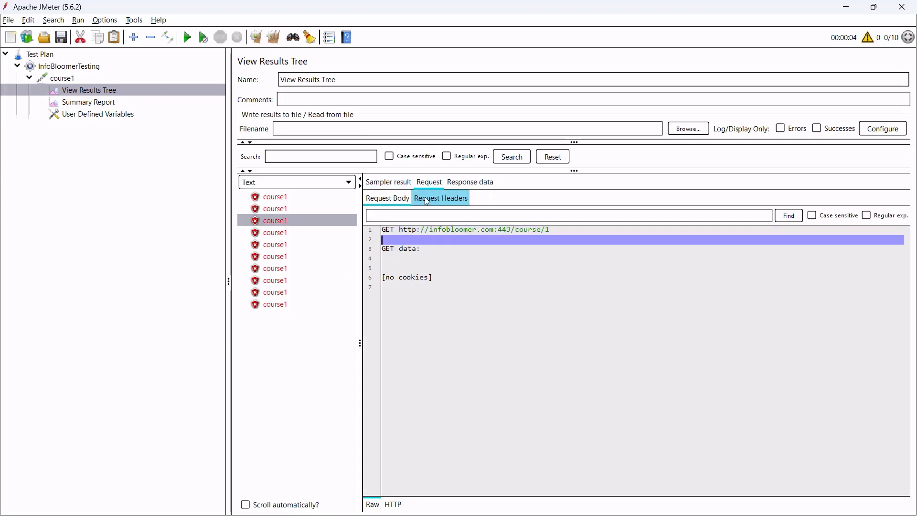
pyautogui.moveTo(400, 229); pyautogui.dragTo(476, 229)
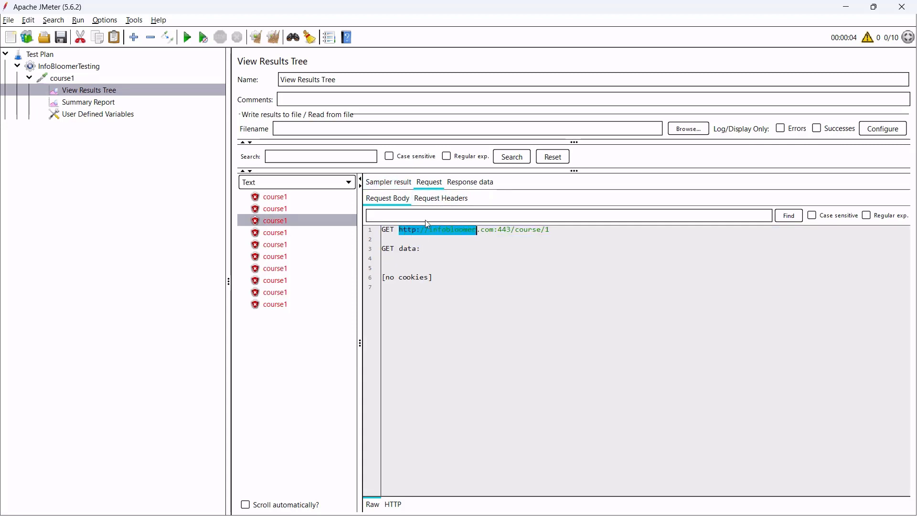
pyautogui.click(103, 114)
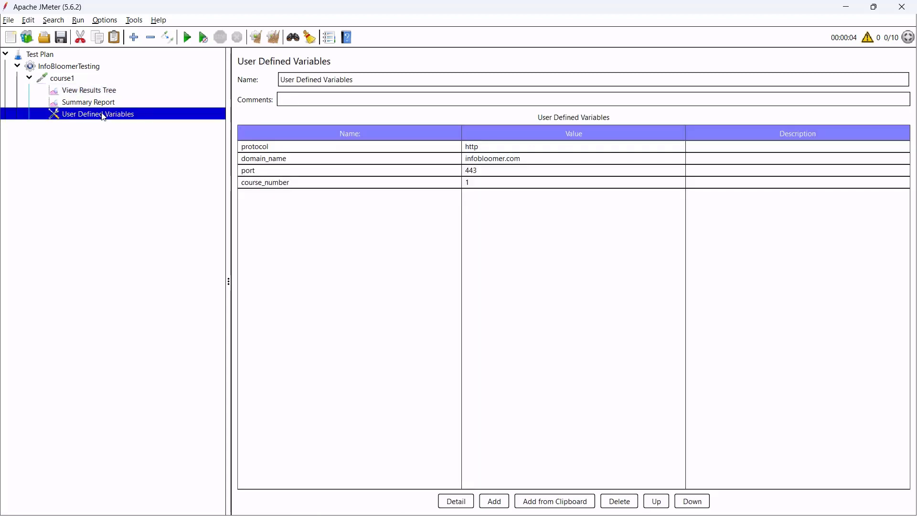
# Change the protocol variable's value to https and rerun the test without saving.
pyautogui.click(503, 149)
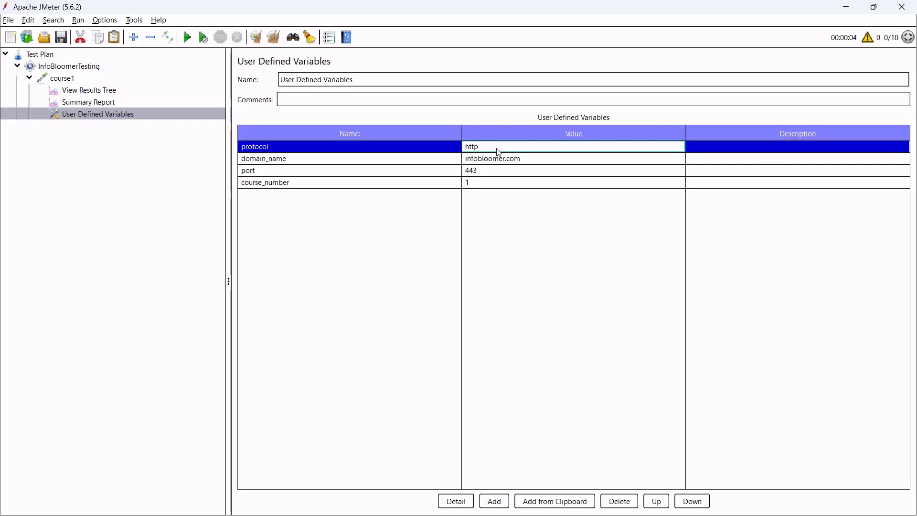
pyautogui.doubleClick(500, 150)
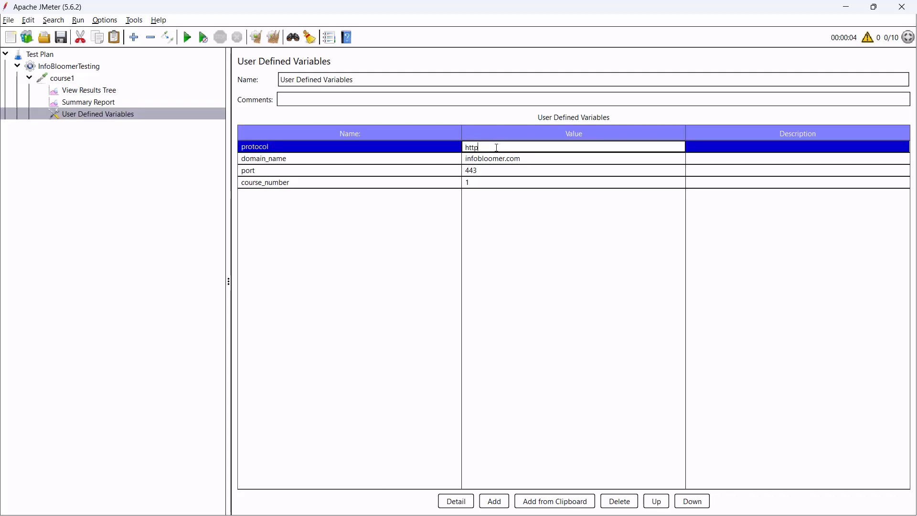
pyautogui.click(378, 206)
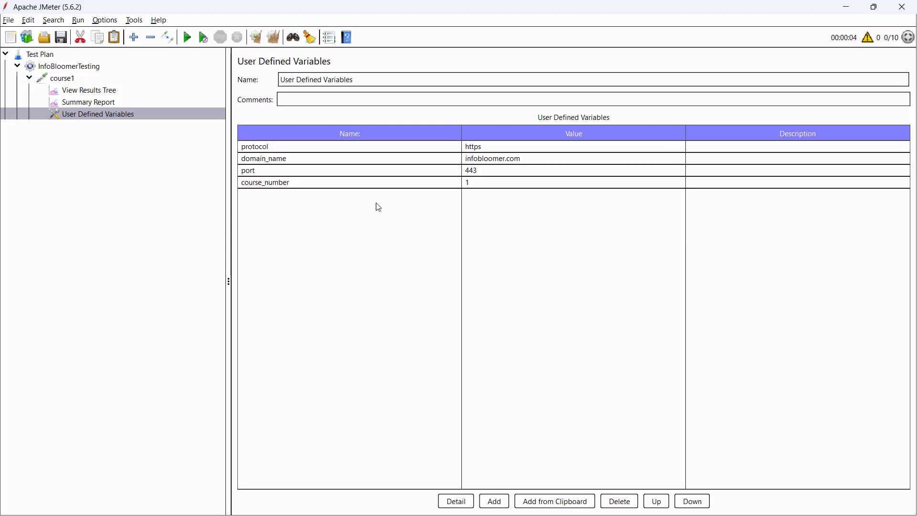
pyautogui.click(186, 37)
pyautogui.click(474, 288)
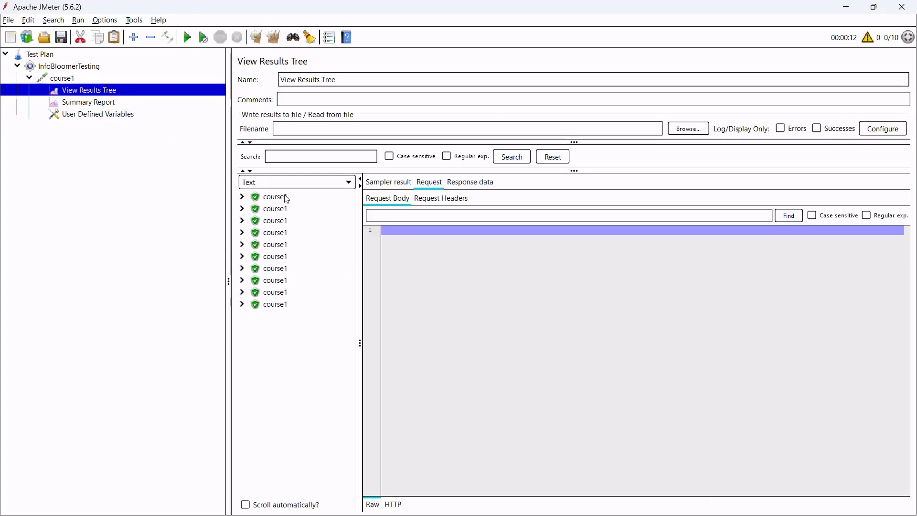
pyautogui.click(287, 197)
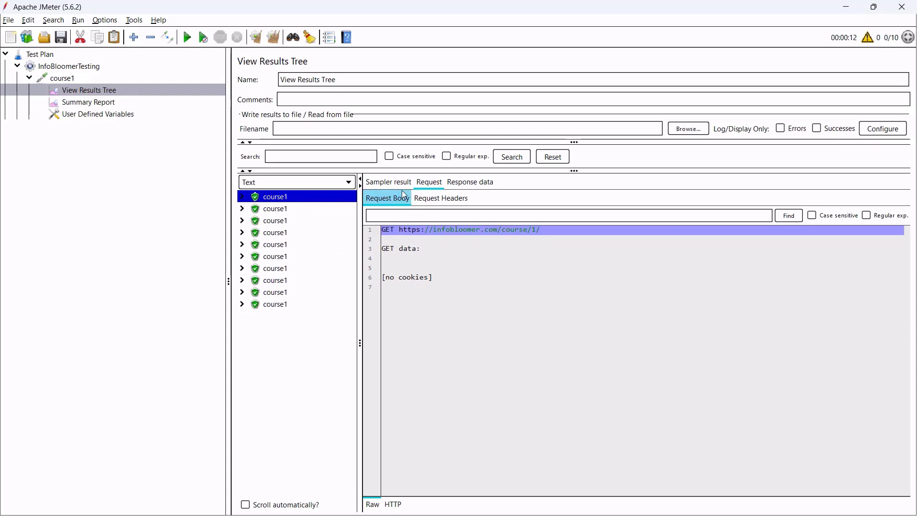
pyautogui.click(414, 239)
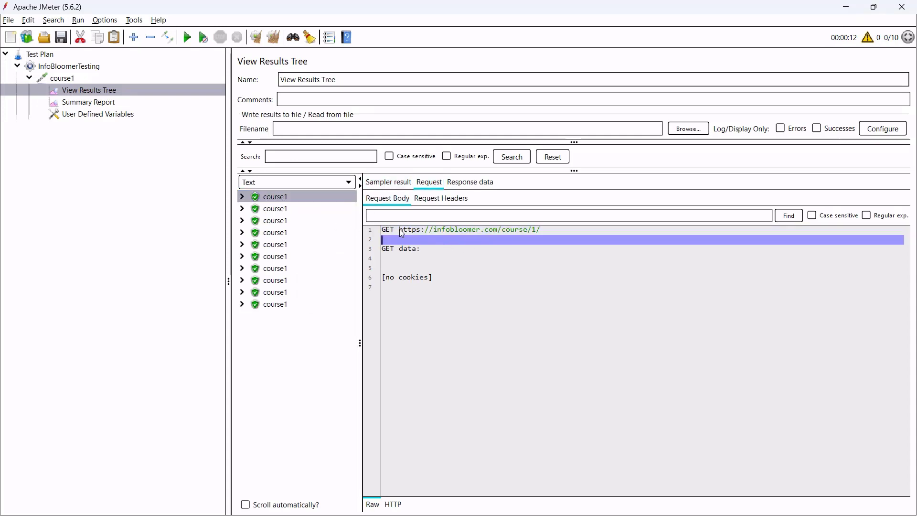
pyautogui.moveTo(401, 233)
pyautogui.mouseDown()
pyautogui.moveTo(548, 231)
pyautogui.moveTo(402, 235)
pyautogui.mouseUp()
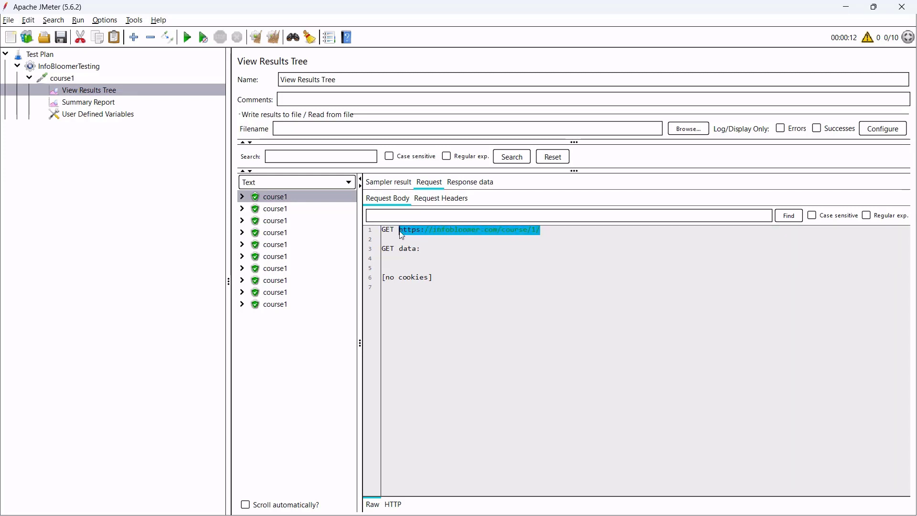
pyautogui.click(288, 210)
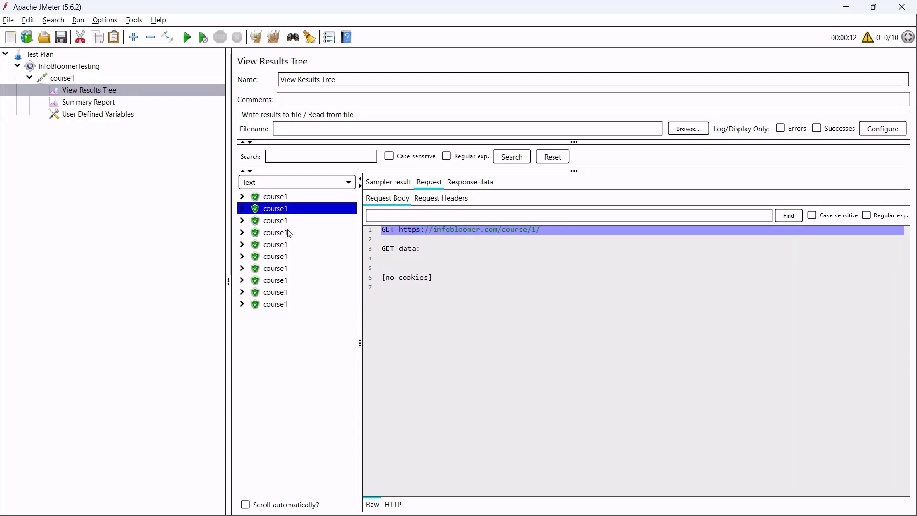
pyautogui.click(287, 232)
pyautogui.click(285, 268)
pyautogui.click(284, 304)
pyautogui.click(283, 280)
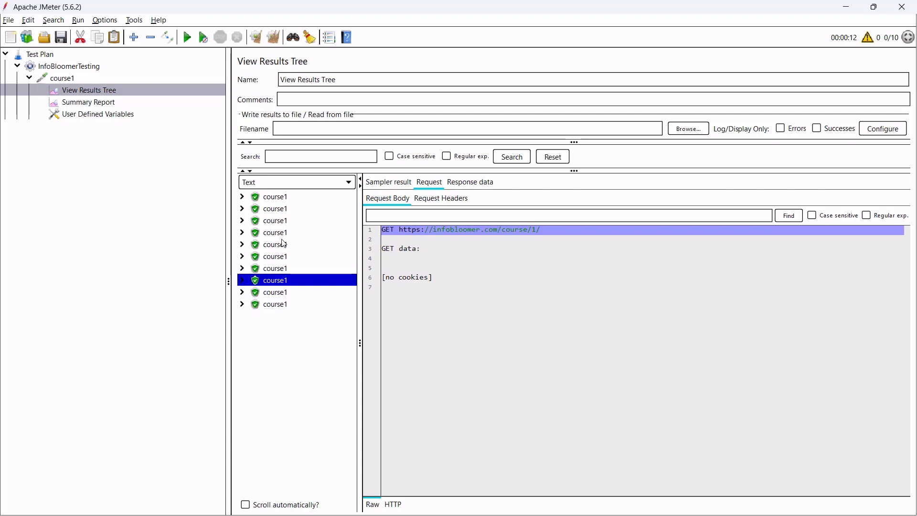
pyautogui.click(289, 233)
pyautogui.click(538, 239)
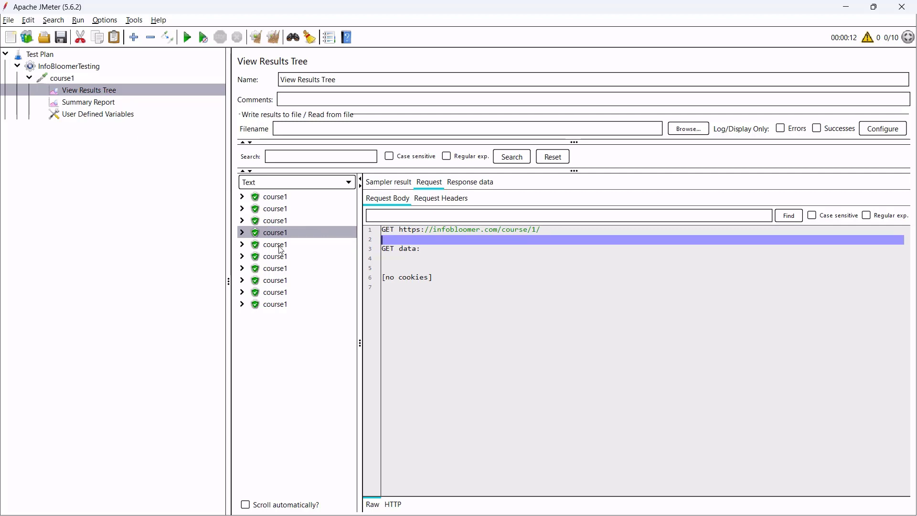
pyautogui.click(95, 80)
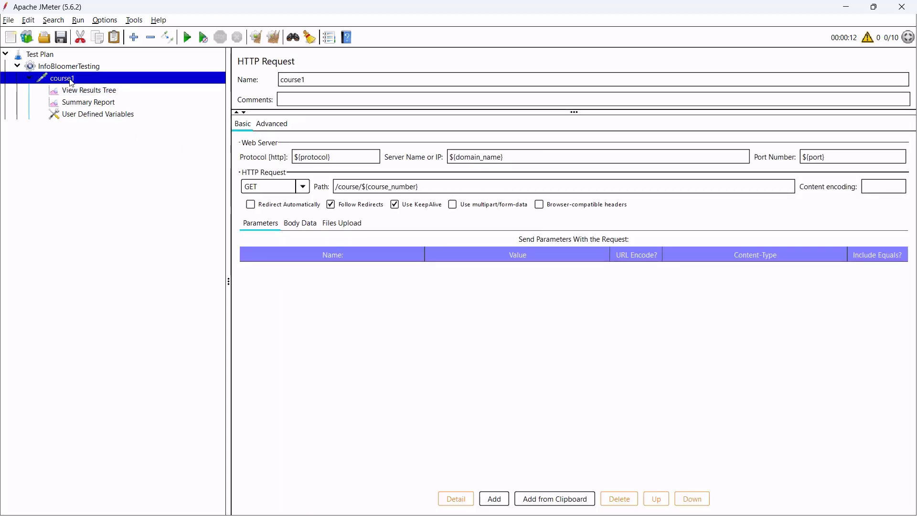
# Add a Counter under course1 with starting value 1 and increment 1.
pyautogui.rightClick(121, 79)
pyautogui.moveTo(143, 85)
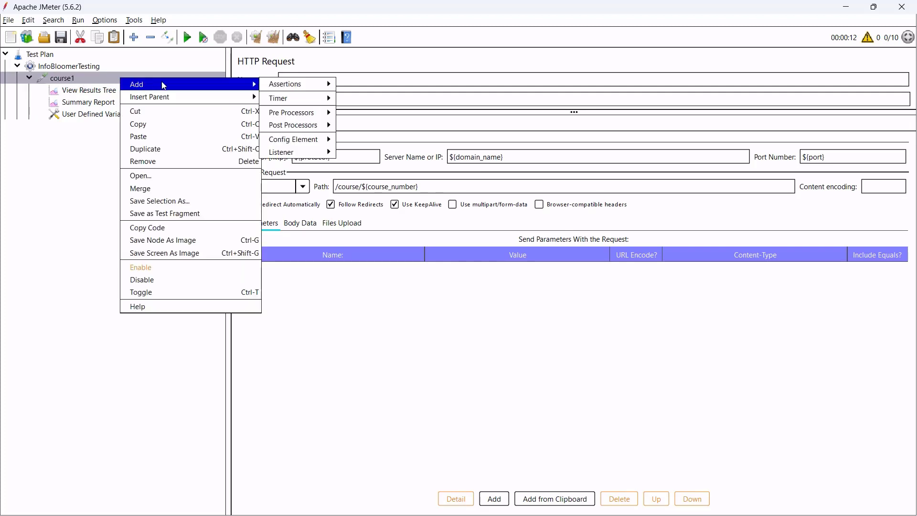
pyautogui.moveTo(300, 141)
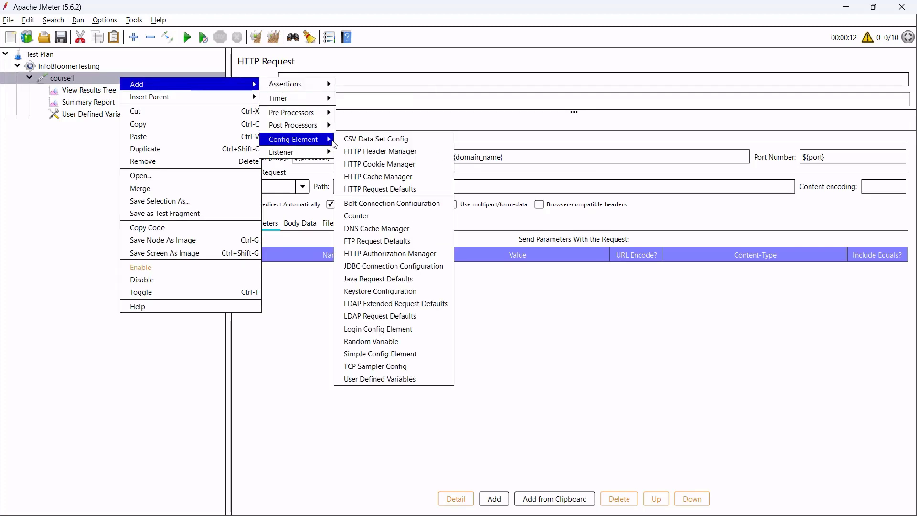
pyautogui.click(379, 221)
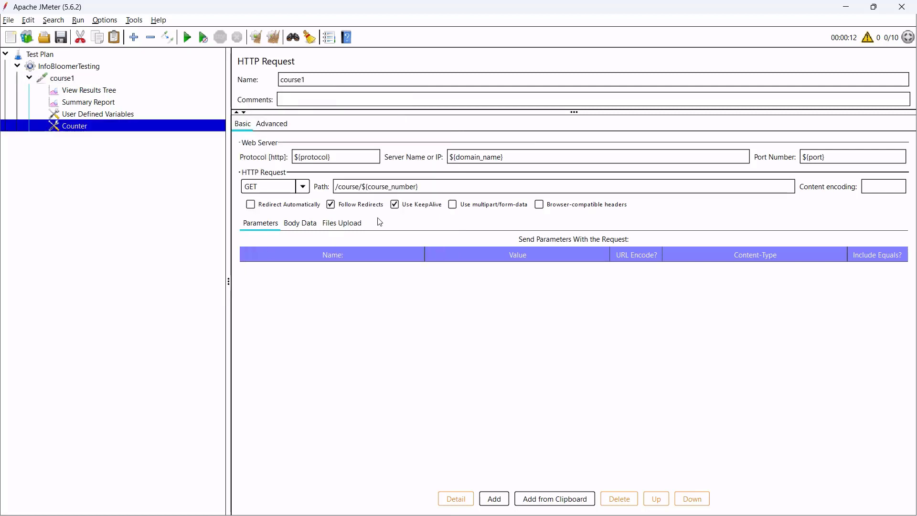
pyautogui.click(342, 117)
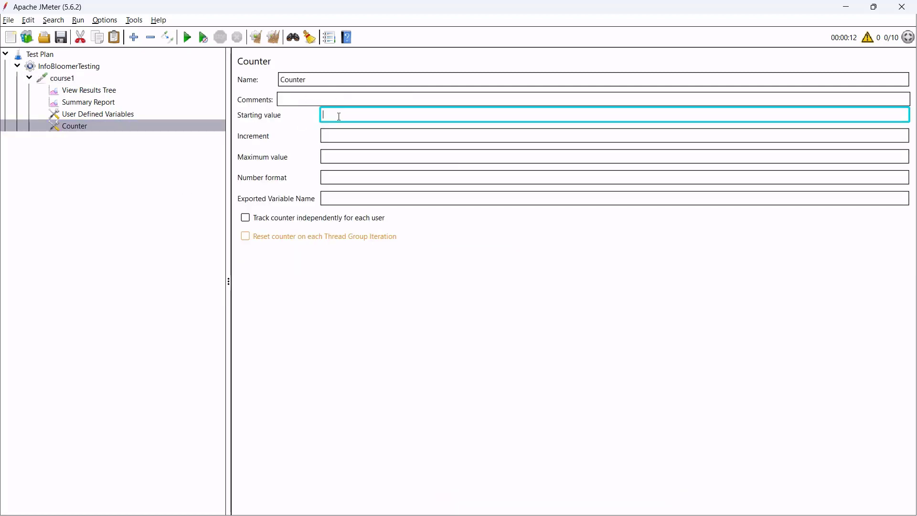
pyautogui.write('1')
pyautogui.click(336, 135)
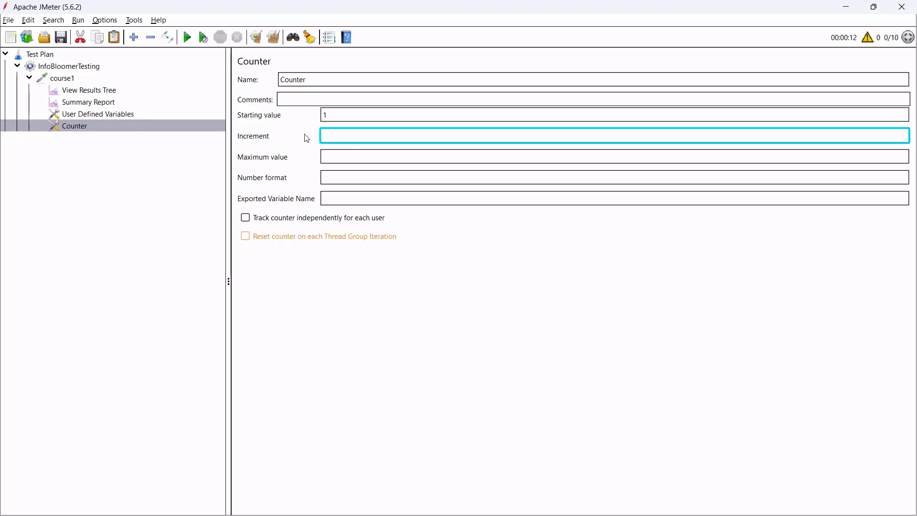
pyautogui.write('1')
pyautogui.click(337, 114)
pyautogui.moveTo(337, 135); pyautogui.dragTo(284, 135)
pyautogui.click(350, 116)
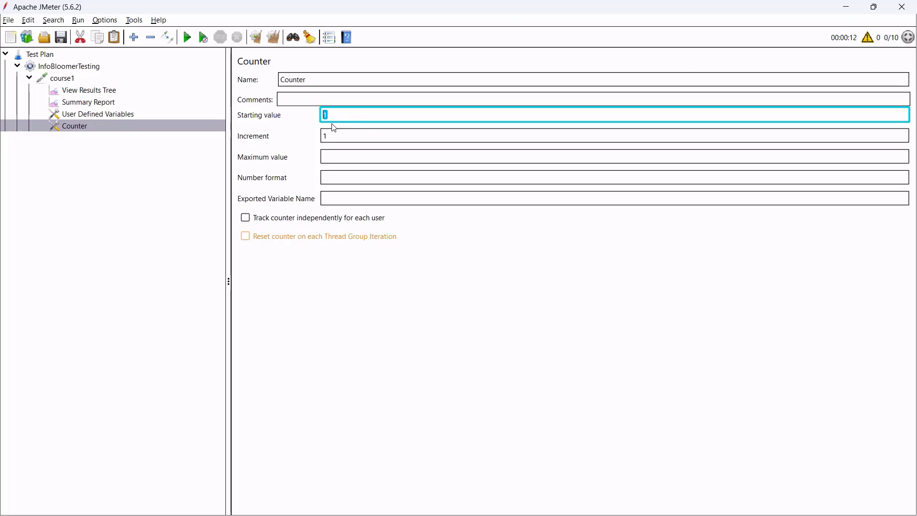
# Set the Counter's maximum value to 10 and export it as course_number.
pyautogui.click(326, 153)
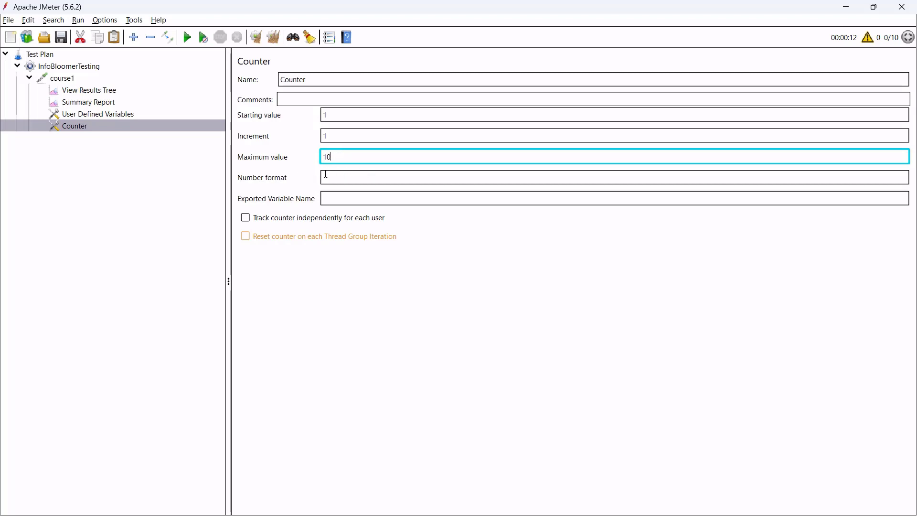
pyautogui.click(342, 200)
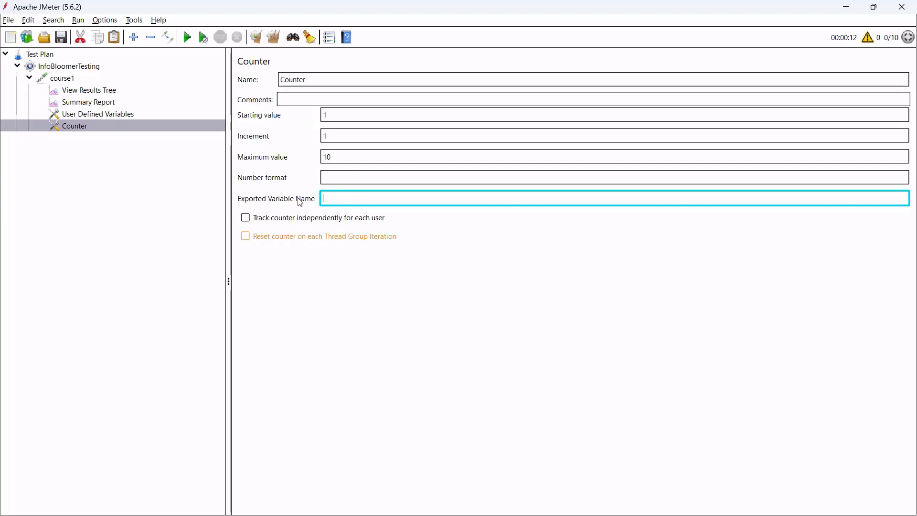
pyautogui.click(119, 117)
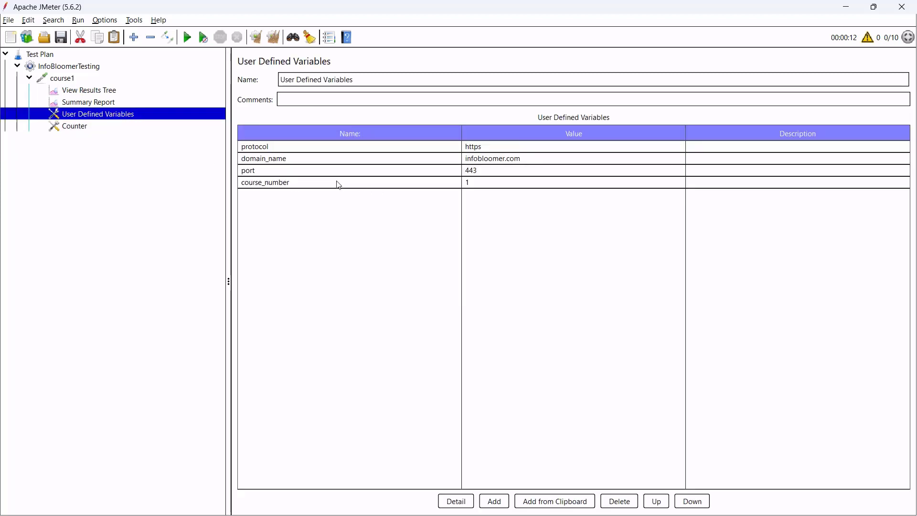
pyautogui.click(303, 186)
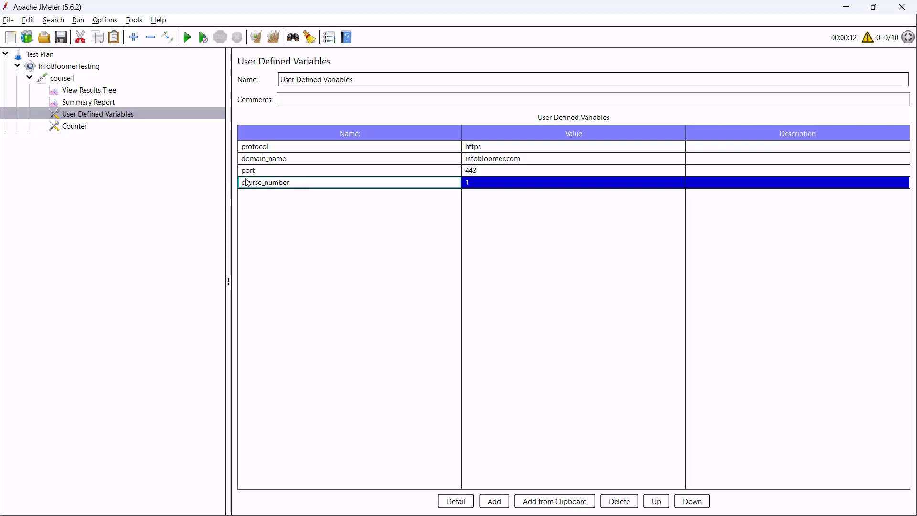
pyautogui.click(95, 128)
pyautogui.click(374, 195)
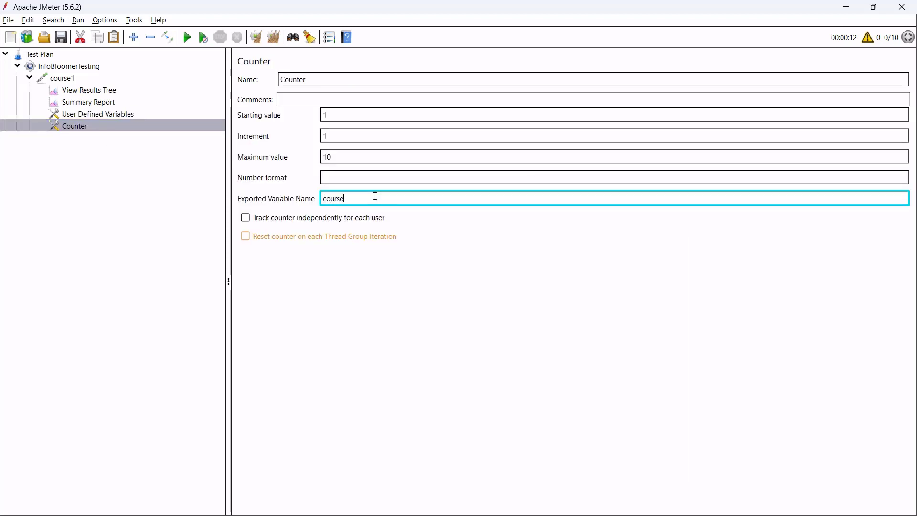
pyautogui.write('course_number')
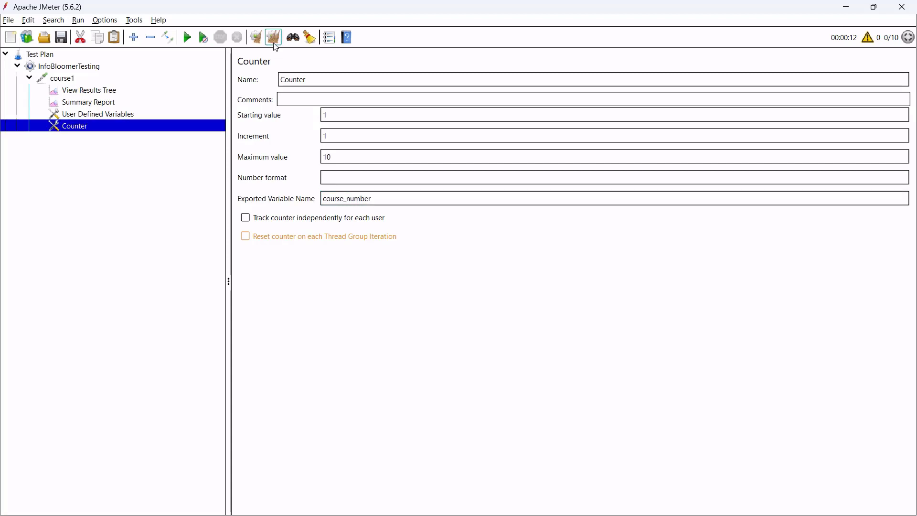
# Rerun the test and confirm samples request course/1/, course/2/ and course/3/.
pyautogui.click(187, 41)
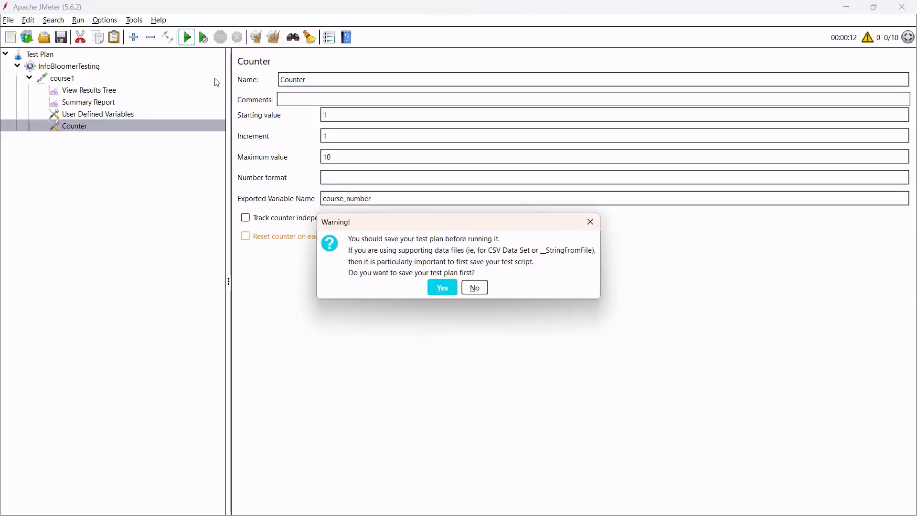
pyautogui.click(474, 287)
pyautogui.click(89, 90)
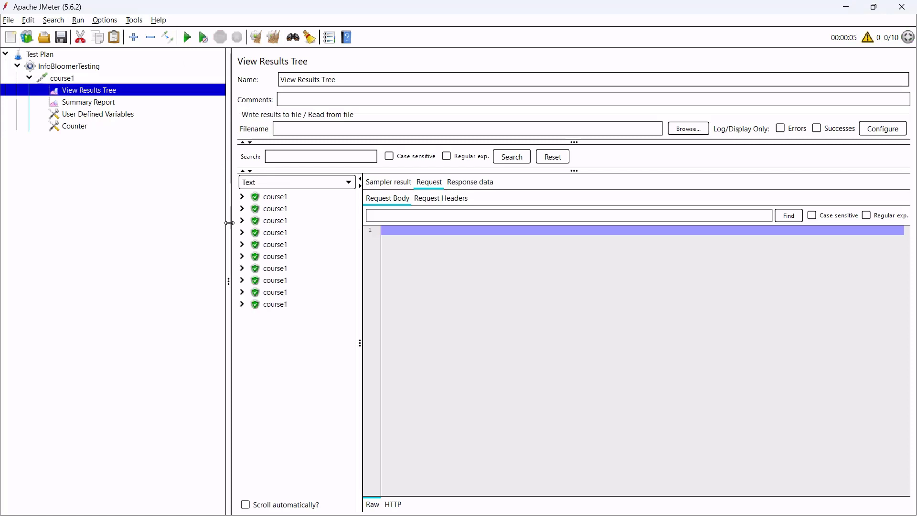
pyautogui.click(279, 198)
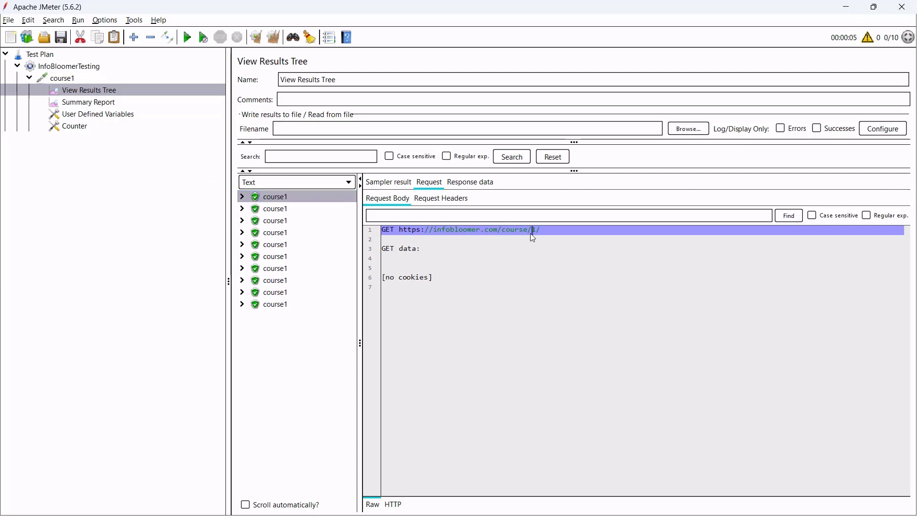
pyautogui.moveTo(551, 233); pyautogui.dragTo(532, 231)
pyautogui.click(285, 211)
pyautogui.click(287, 221)
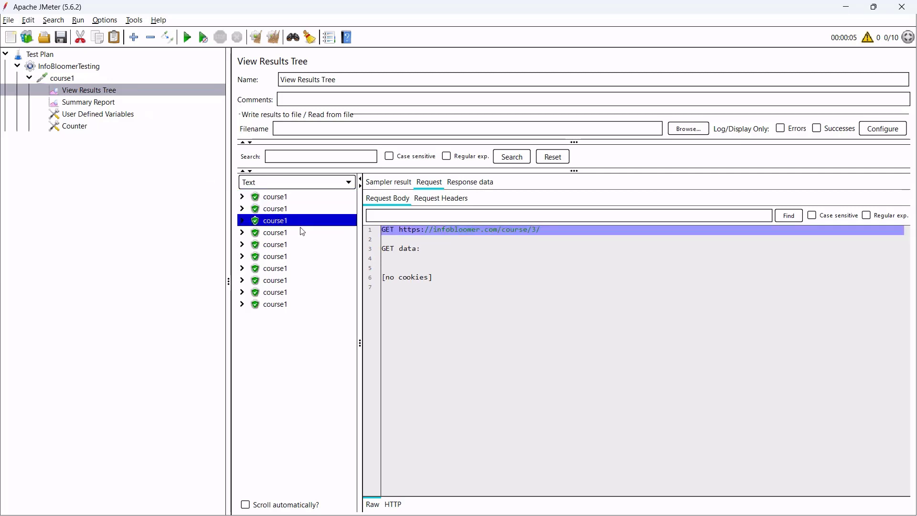
pyautogui.moveTo(433, 230); pyautogui.dragTo(560, 230)
pyautogui.click(560, 230)
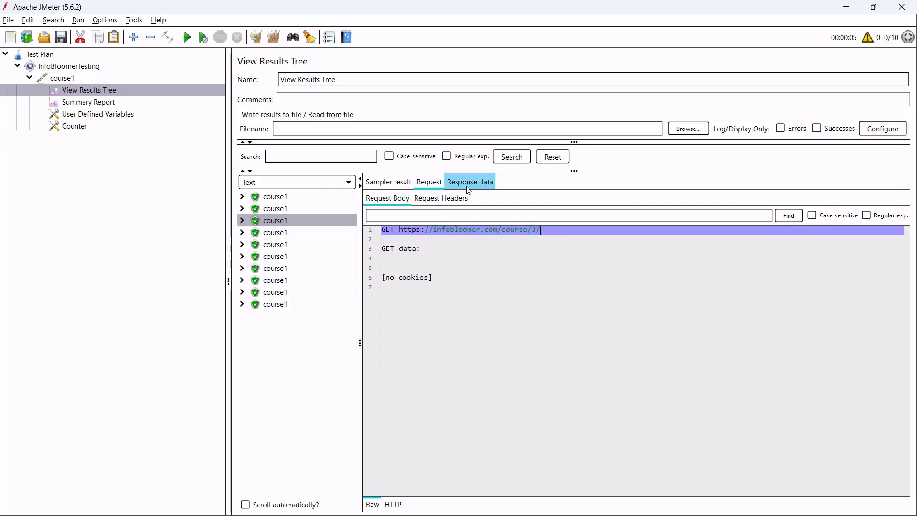
# Check the response data for courses 3 and 2, including the Ansible Vs Terraform title.
pyautogui.click(467, 186)
pyautogui.scroll(-9, 512, 365)
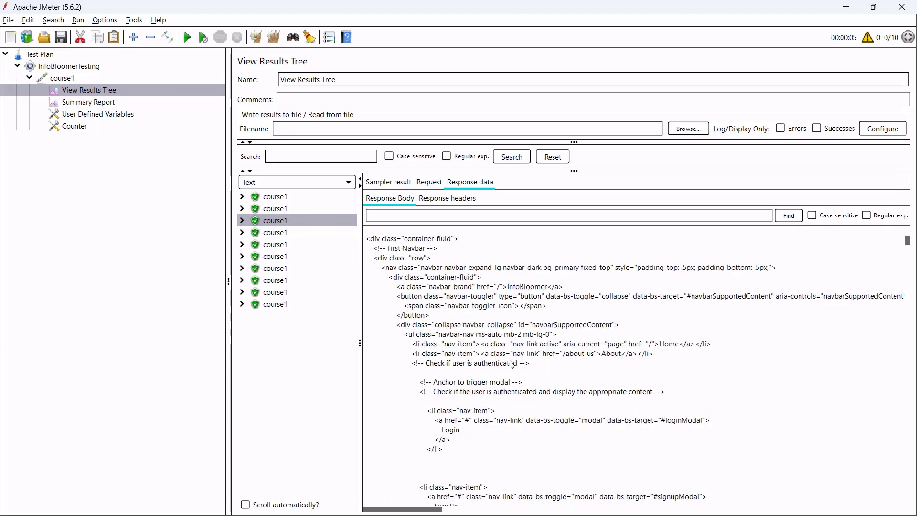
pyautogui.scroll(-15, 512, 364)
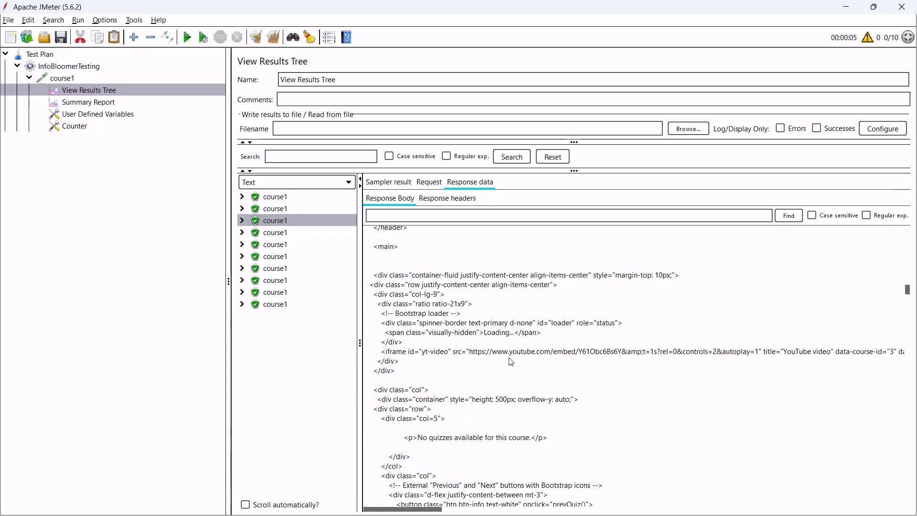
pyautogui.scroll(-15, 511, 361)
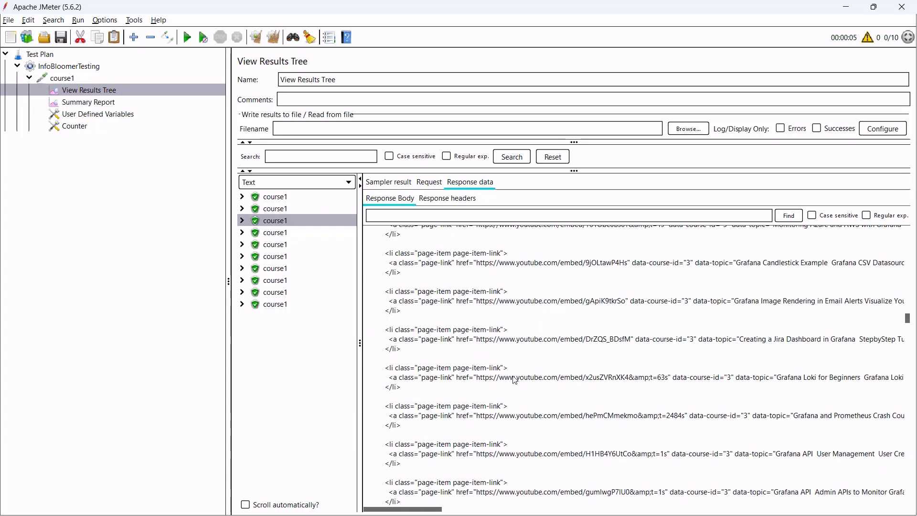
pyautogui.scroll(-15, 513, 380)
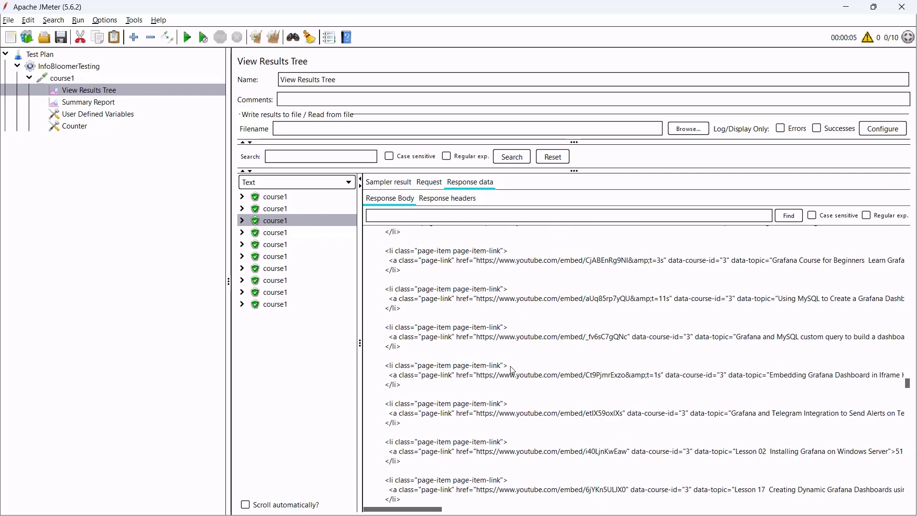
pyautogui.scroll(-4, 512, 370)
pyautogui.scroll(-12, 512, 370)
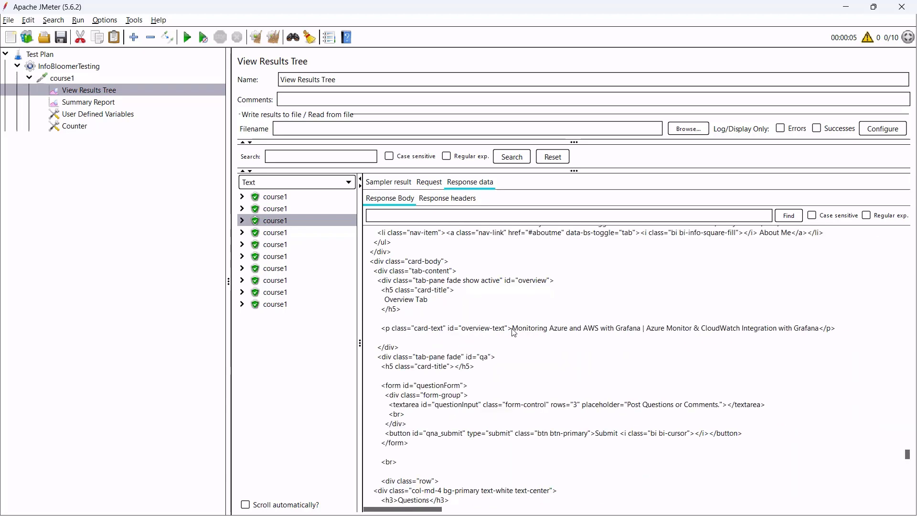
pyautogui.moveTo(512, 329); pyautogui.dragTo(798, 331)
pyautogui.click(285, 209)
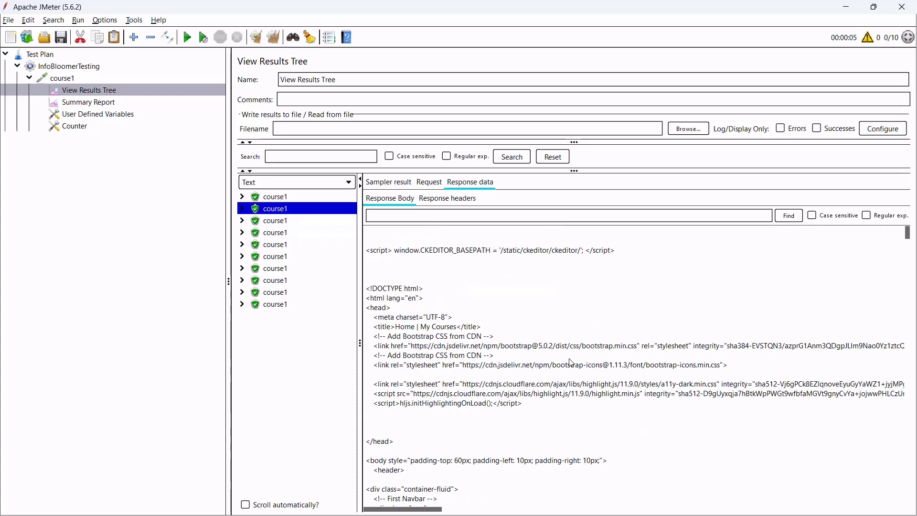
pyautogui.scroll(-10, 568, 359)
pyautogui.scroll(-15, 538, 362)
pyautogui.moveTo(512, 348); pyautogui.dragTo(579, 355)
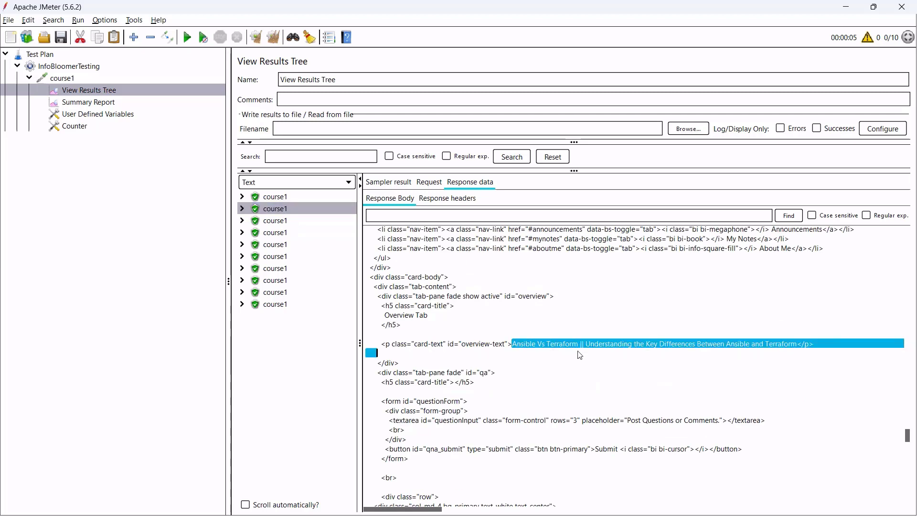
pyautogui.moveTo(641, 352); pyautogui.dragTo(697, 345)
pyautogui.click(540, 316)
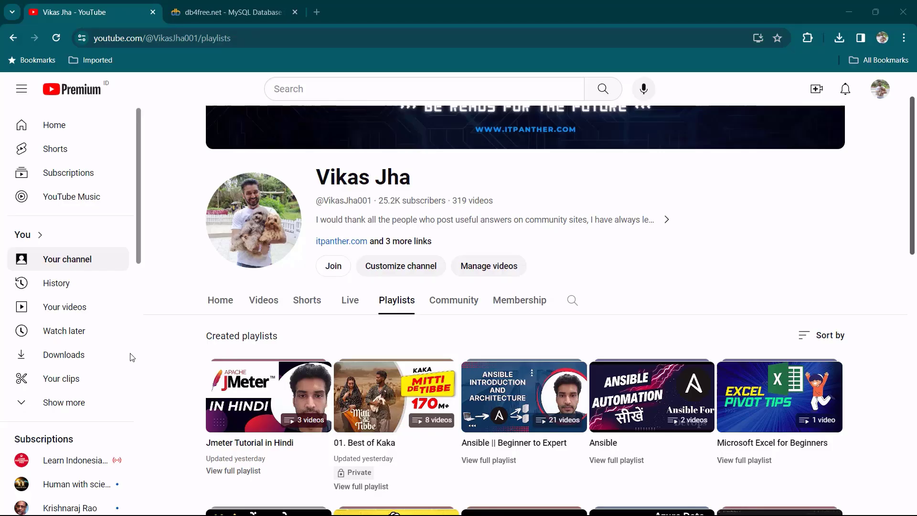
# Browse the channel's Videos, then return to Playlists showing Jmeter Tutorial in Hindi first.
pyautogui.scroll(2, 176, 260)
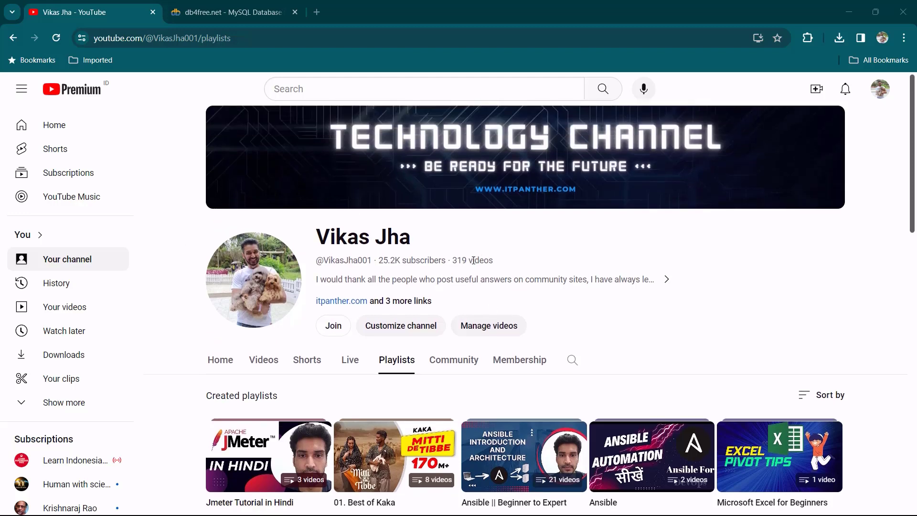
pyautogui.click(265, 365)
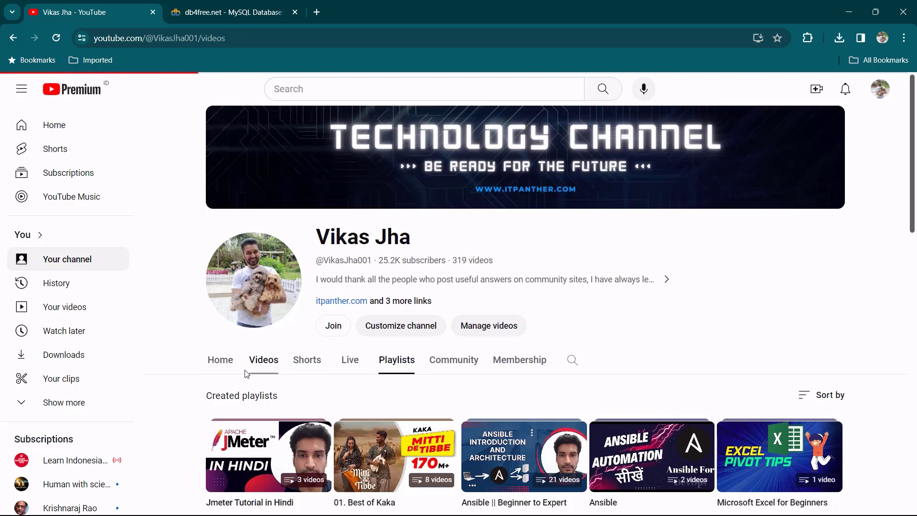
pyautogui.scroll(-3, 200, 372)
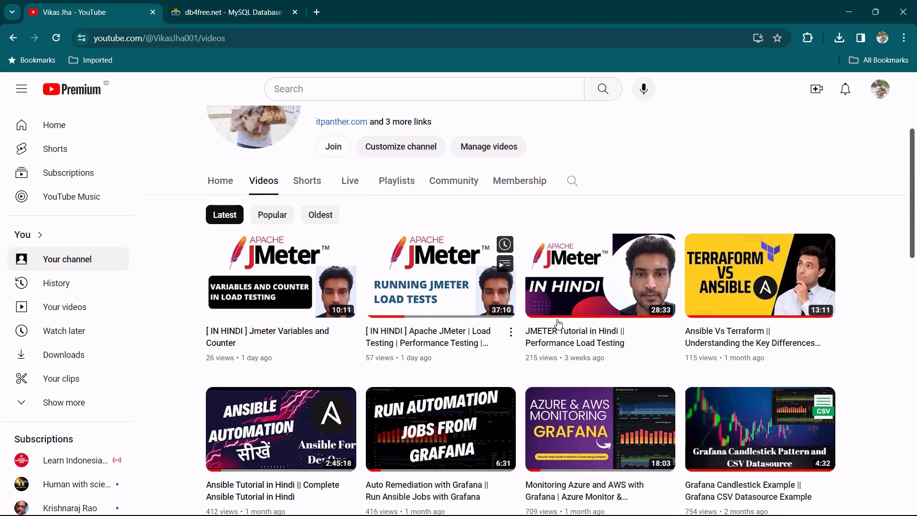
pyautogui.moveTo(288, 348)
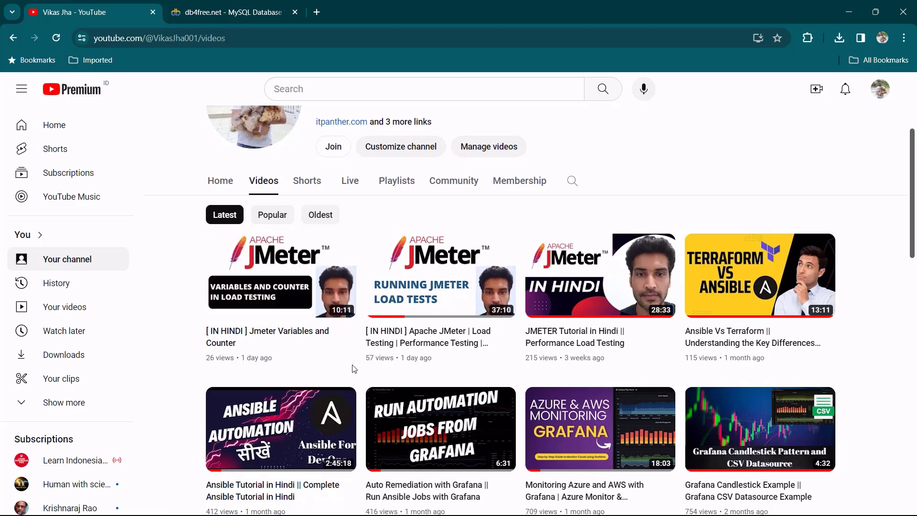
pyautogui.scroll(-1, 354, 368)
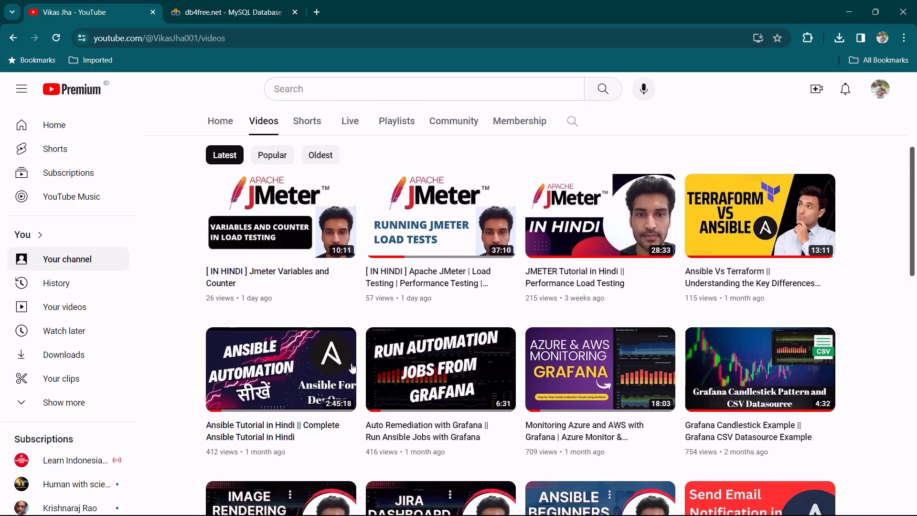
pyautogui.moveTo(423, 299)
pyautogui.scroll(1, 466, 313)
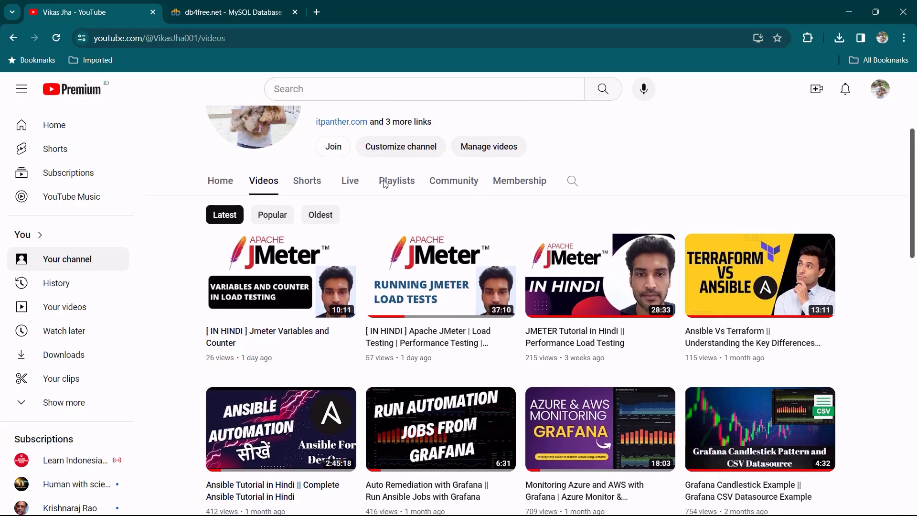
pyautogui.click(405, 180)
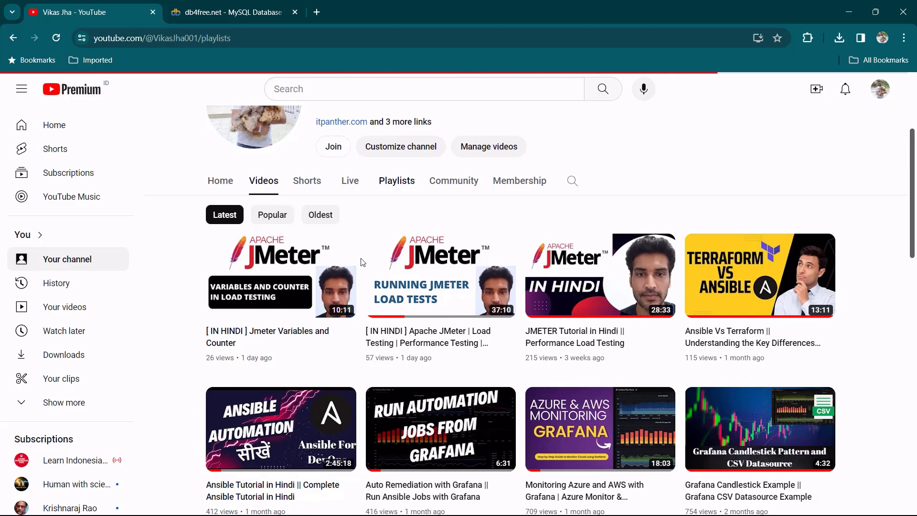
pyautogui.scroll(-3, 478, 258)
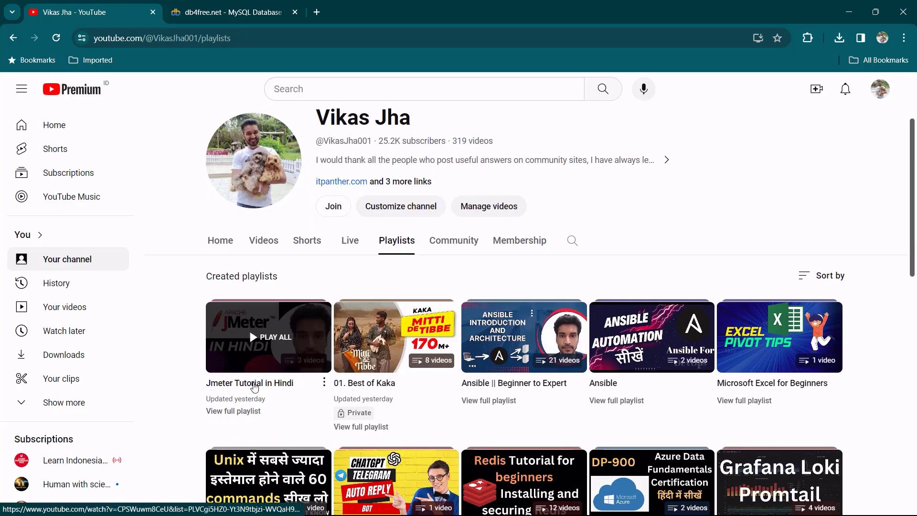
# Open the Jmeter Tutorial in Hindi playlist, pause the video and close the YouTube tab.
pyautogui.click(255, 384)
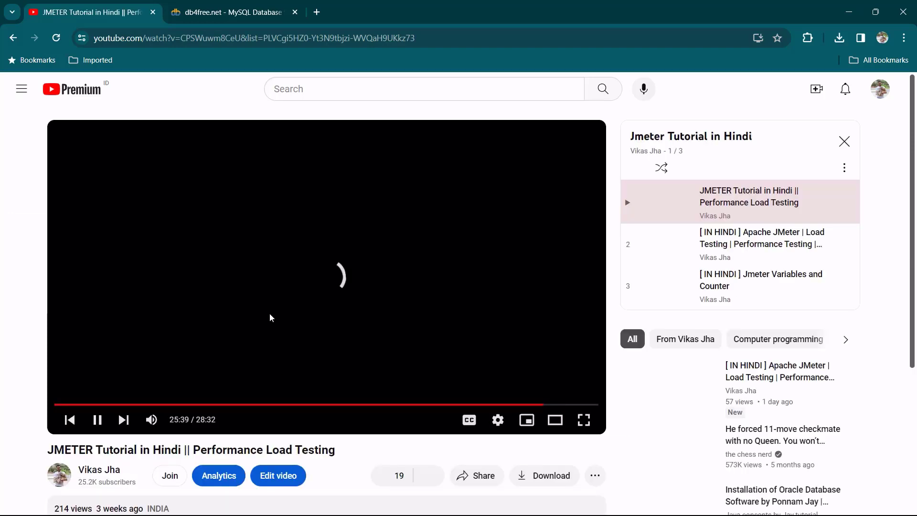
pyautogui.click(97, 420)
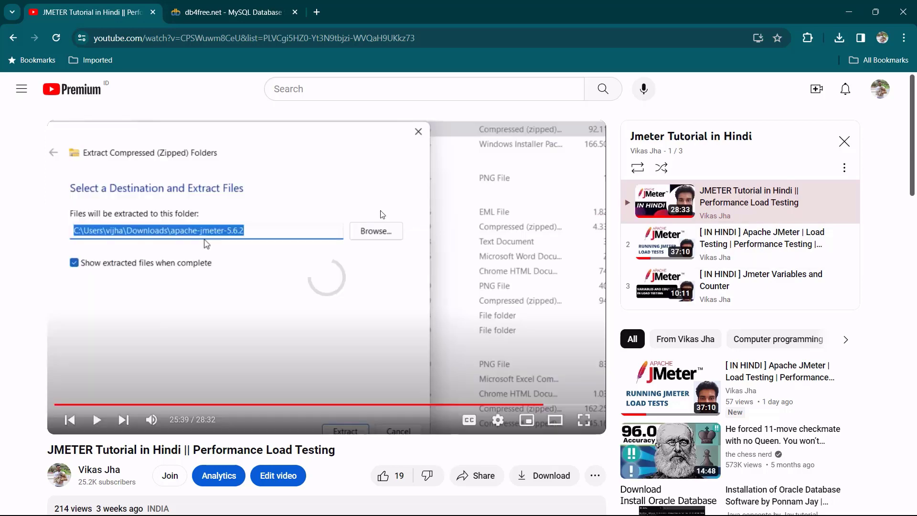
pyautogui.click(153, 12)
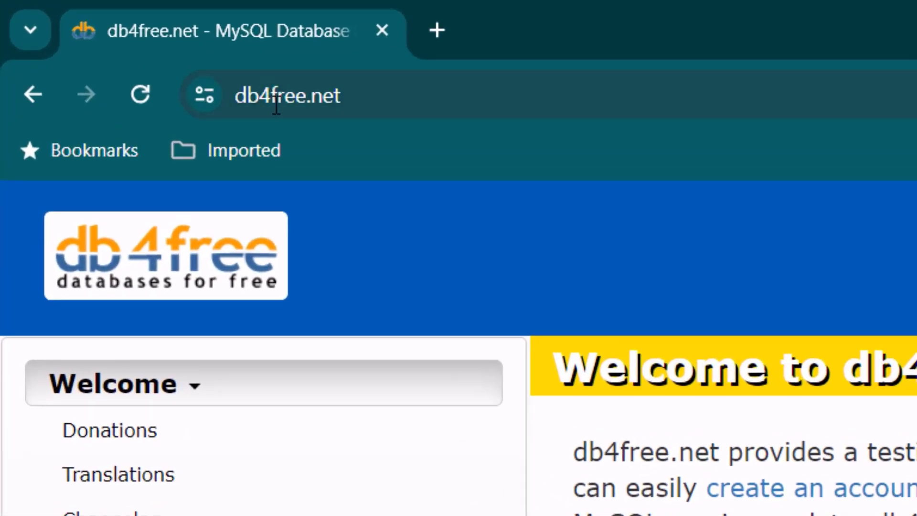
# Go from db4free's Database section to the free MySQL account signup page.
pyautogui.scroll(-3, 459, 347)
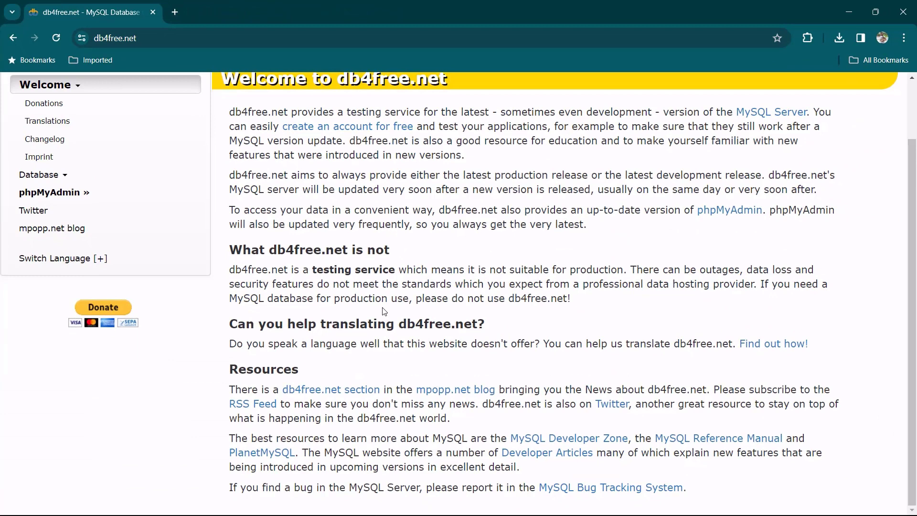
pyautogui.scroll(2, 384, 312)
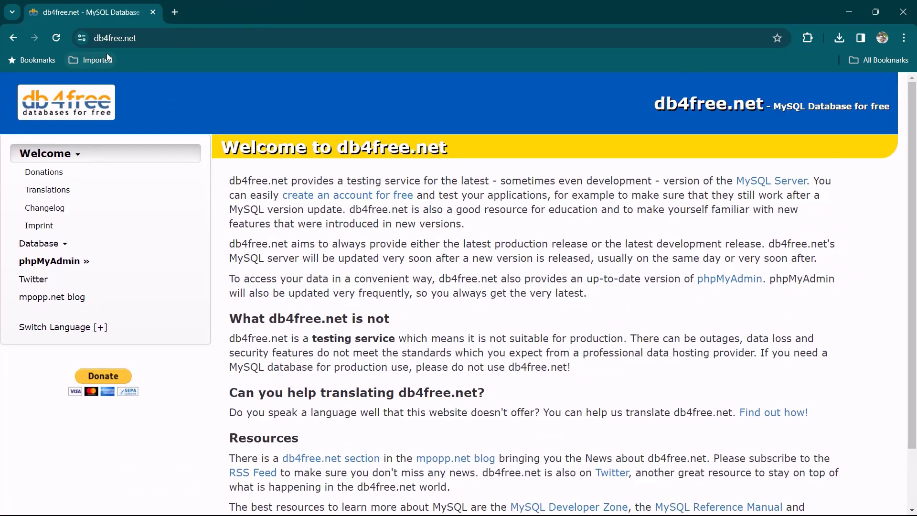
pyautogui.click(63, 245)
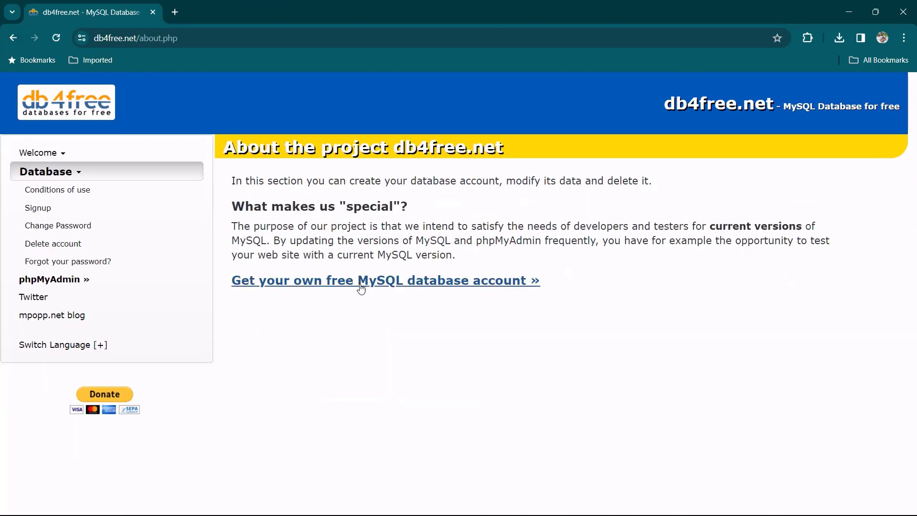
pyautogui.click(310, 280)
# Focus the signup Email field, then open a new Google browser tab.
pyautogui.scroll(-3, 457, 314)
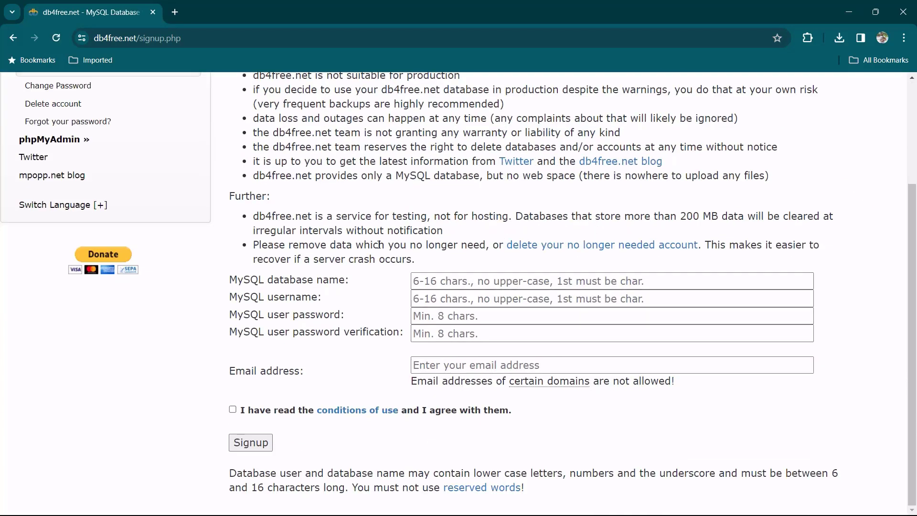
pyautogui.click(424, 367)
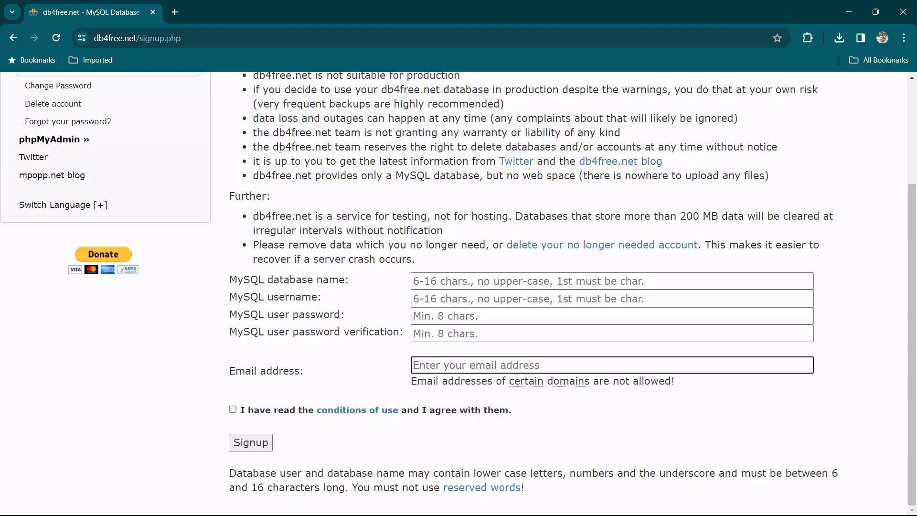
pyautogui.scroll(3, 280, 148)
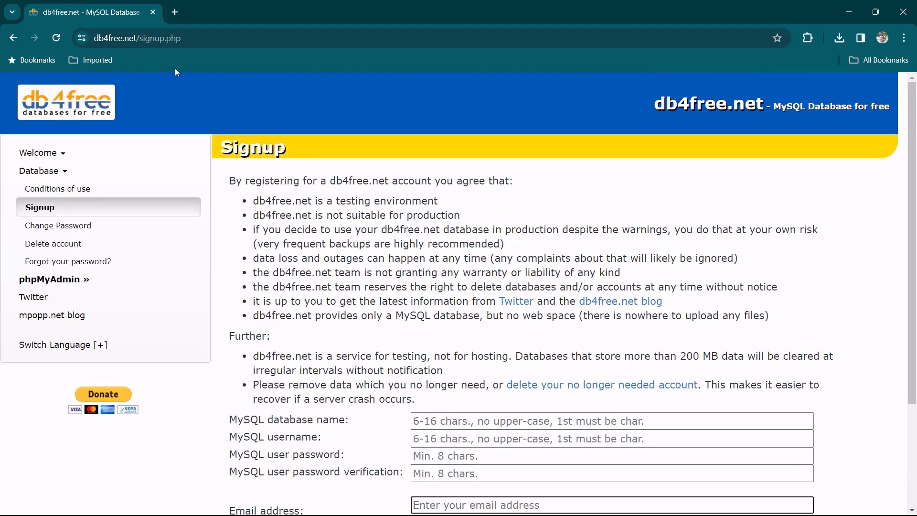
pyautogui.click(174, 12)
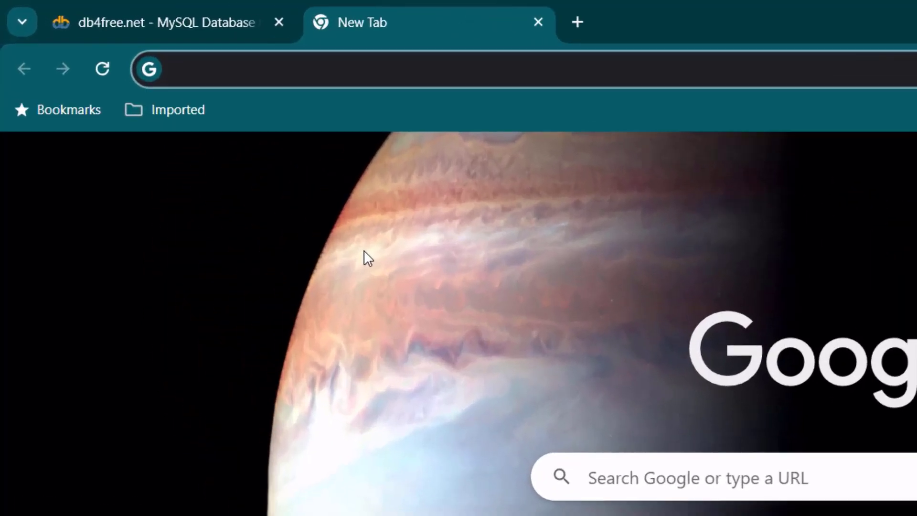
# Search 'mysql jdbc driver' and download the Platform Independent Connector/J 8.2.0 ZIP without logging in.
pyautogui.write('mysql j')
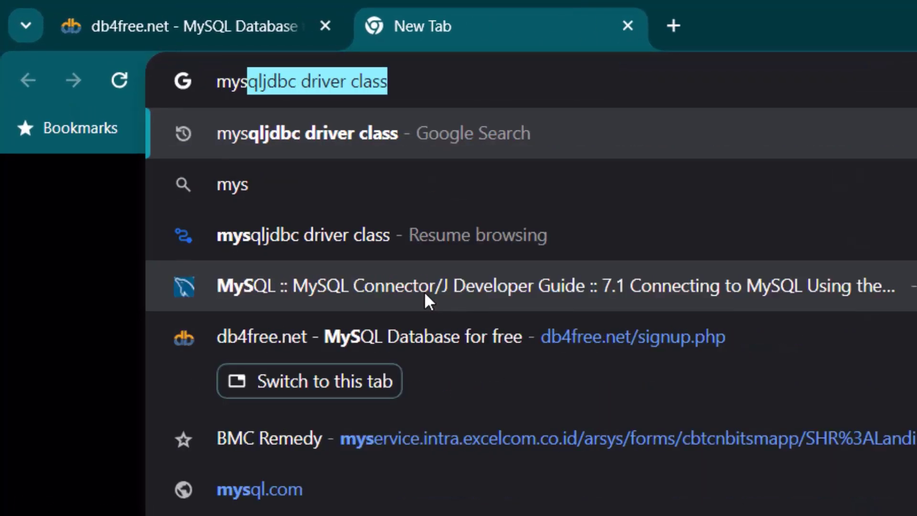
pyautogui.write('dbc driver')
pyautogui.press('Return')
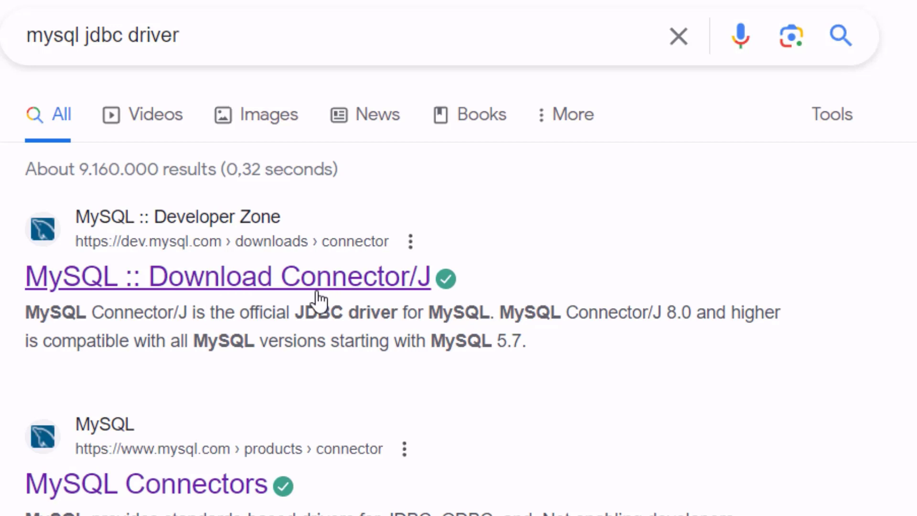
pyautogui.click(163, 277)
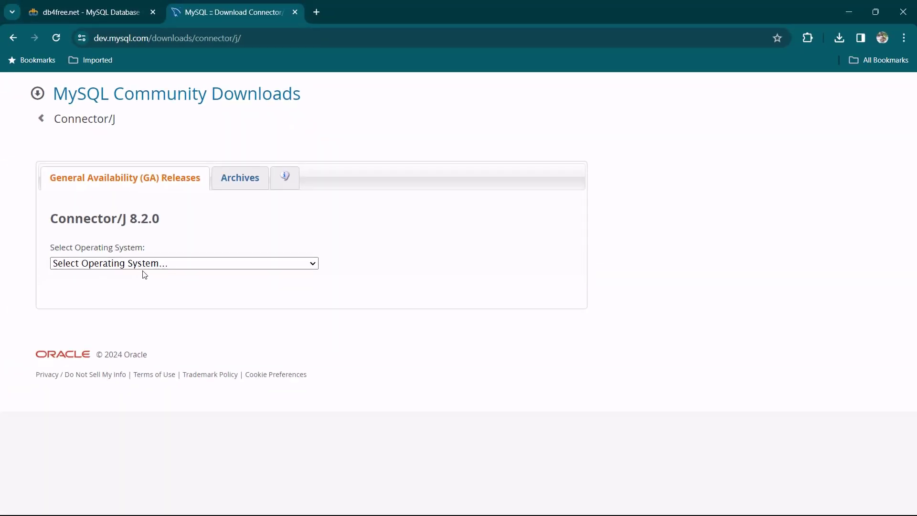
pyautogui.click(169, 265)
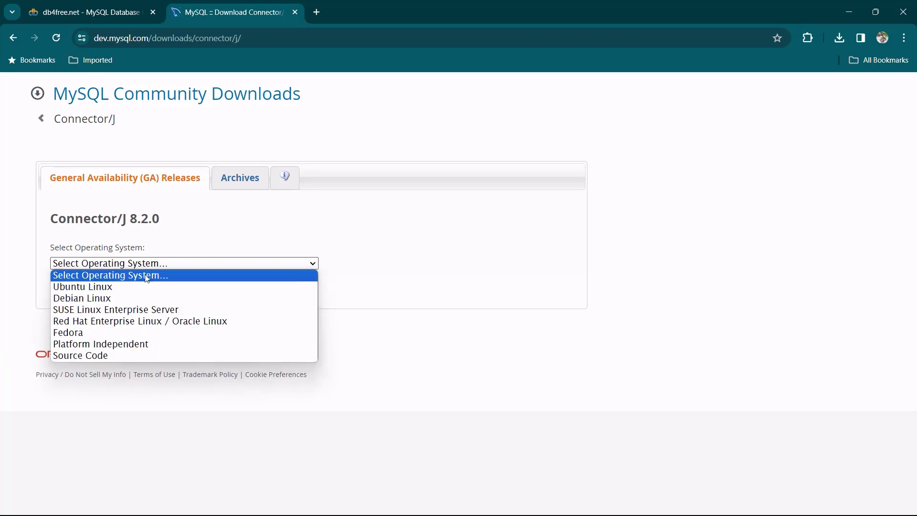
pyautogui.click(159, 349)
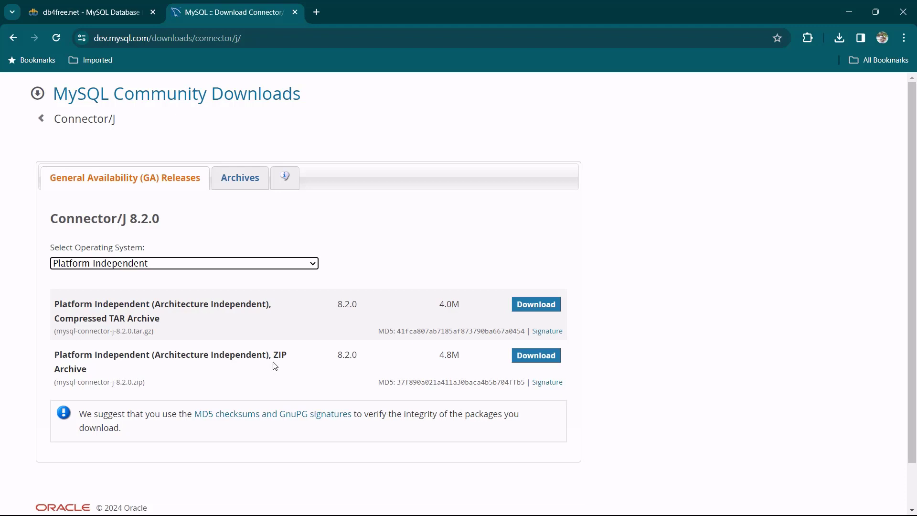
pyautogui.click(523, 364)
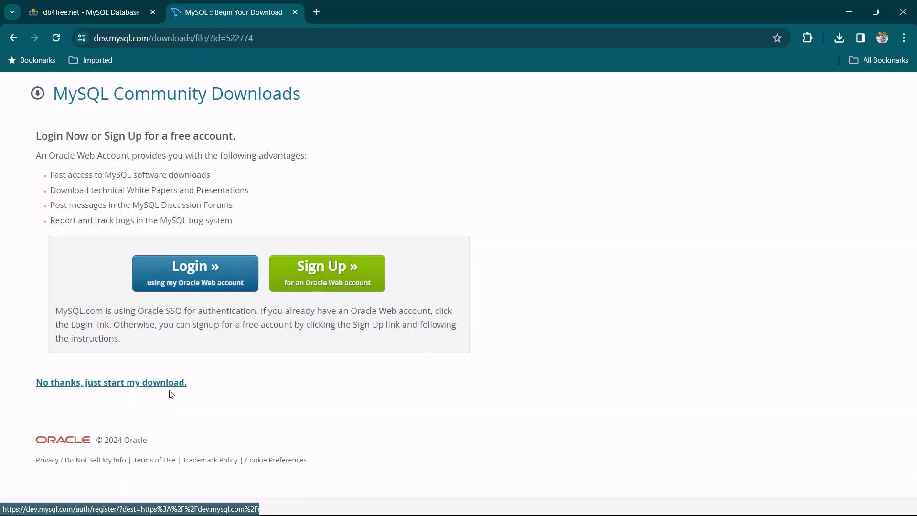
pyautogui.click(135, 386)
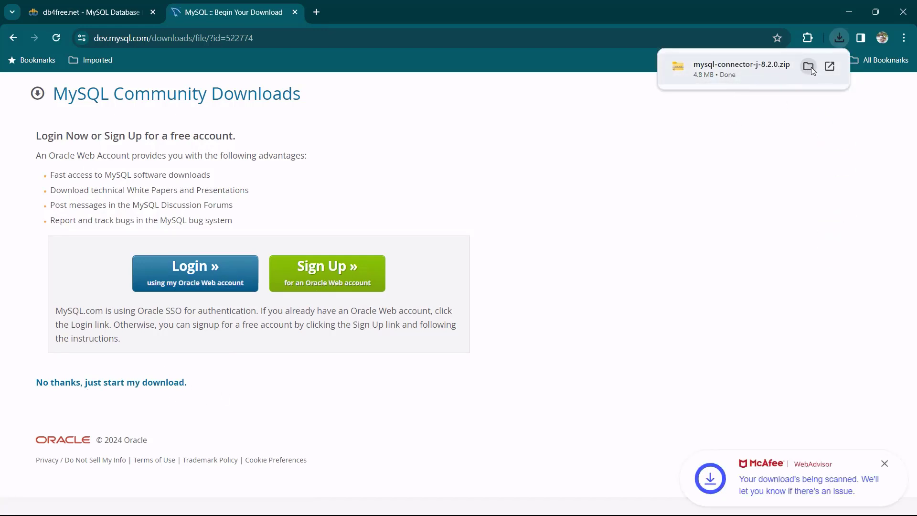
# Open mysql-connector-j-8.2.0.zip and select mysql-connector-j-8.2.0.jar to copy.
pyautogui.click(808, 67)
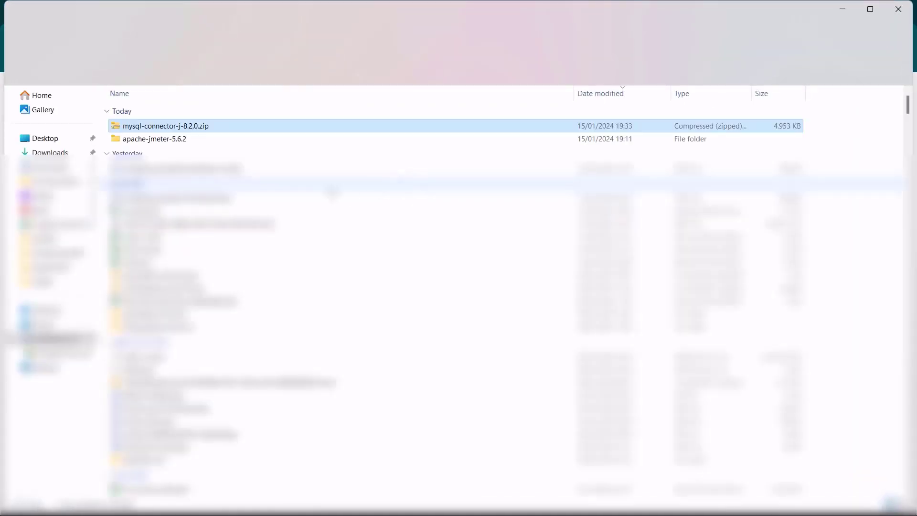
pyautogui.doubleClick(193, 109)
pyautogui.doubleClick(194, 108)
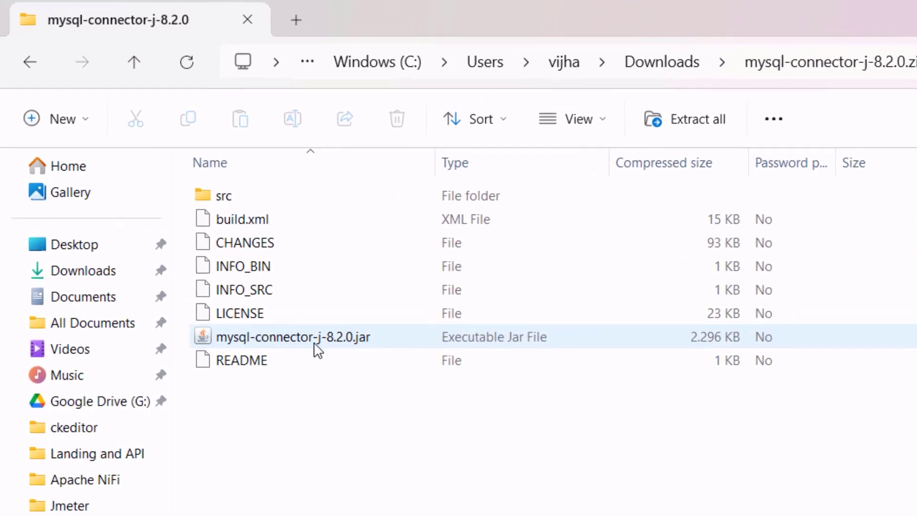
pyautogui.click(326, 344)
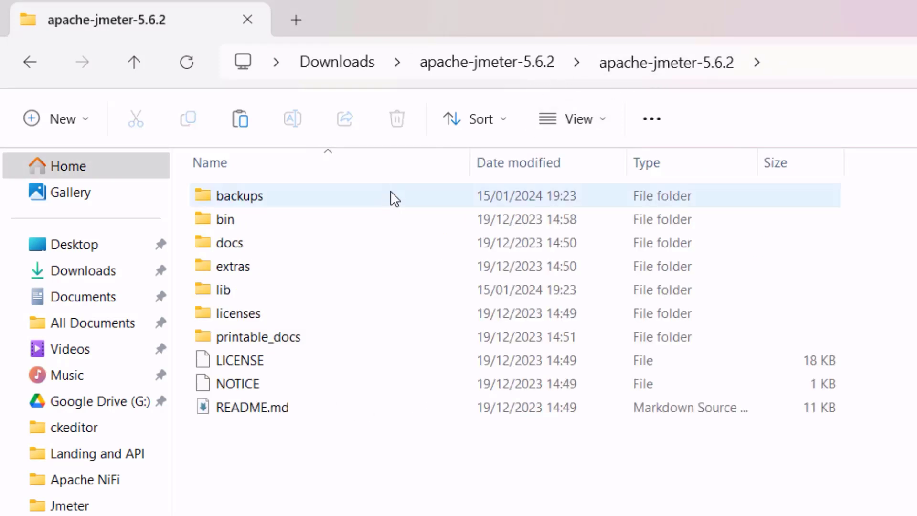
# Paste the connector jar into the apache-jmeter-5.6.2 lib folder.
pyautogui.click(282, 226)
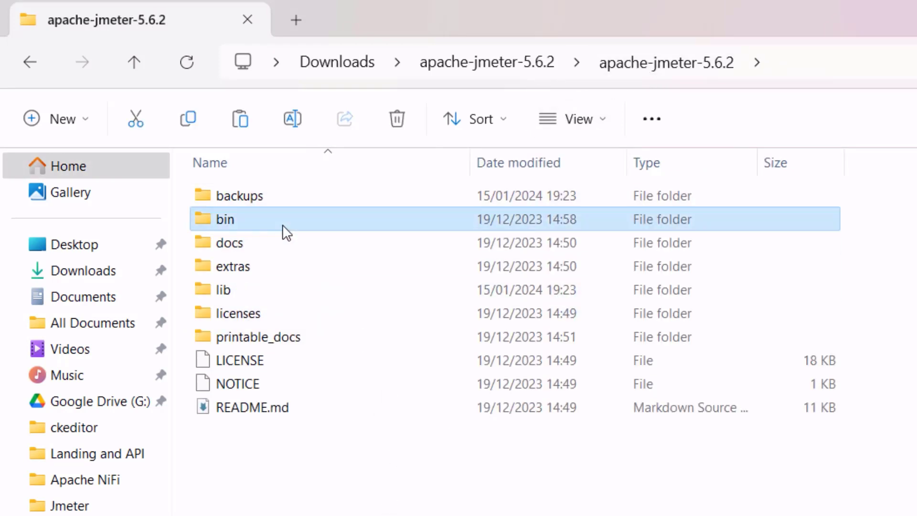
pyautogui.doubleClick(283, 224)
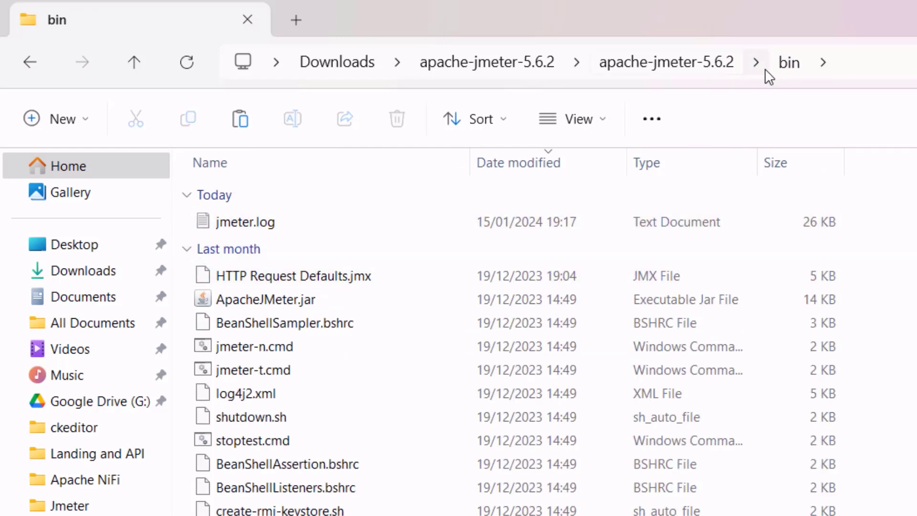
pyautogui.click(730, 64)
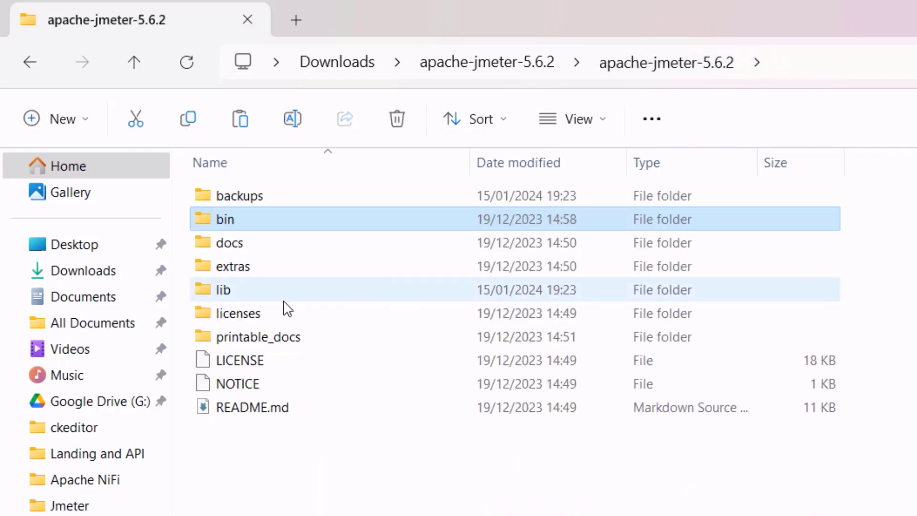
pyautogui.doubleClick(265, 299)
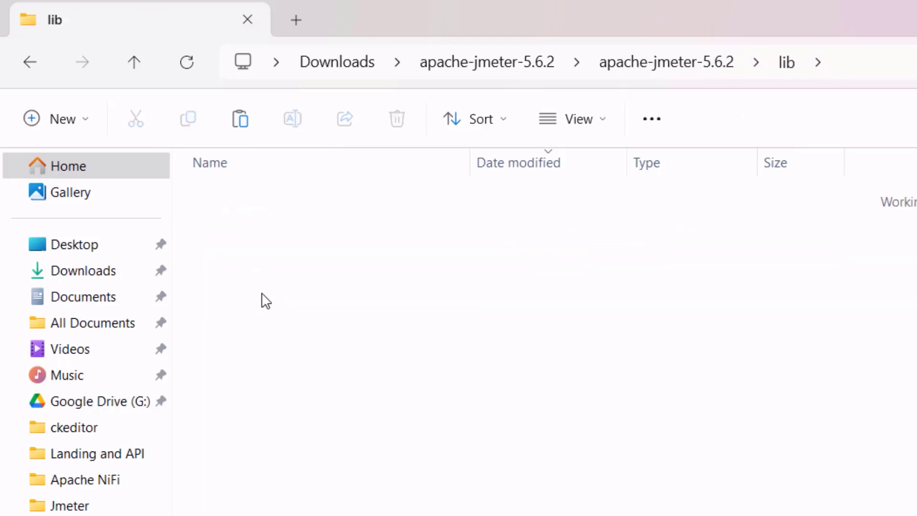
pyautogui.scroll(-10, 357, 296)
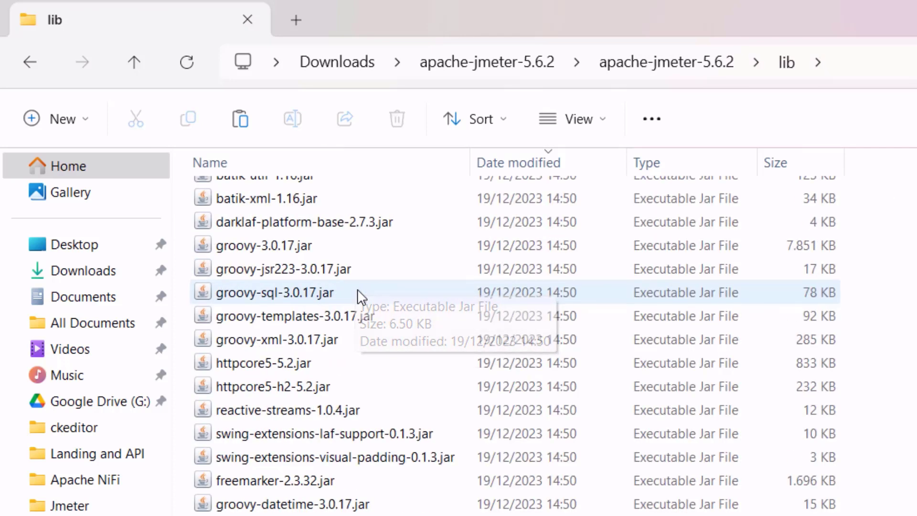
pyautogui.scroll(-15, 359, 301)
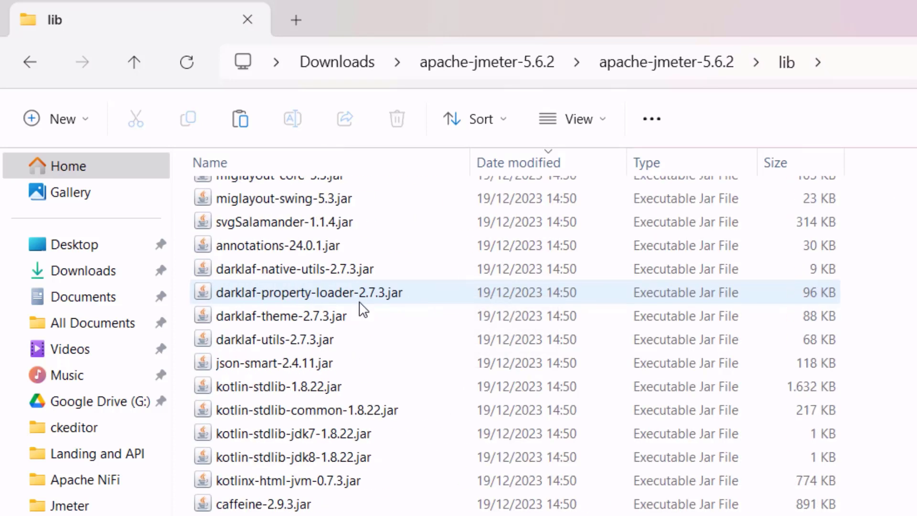
pyautogui.scroll(20, 358, 303)
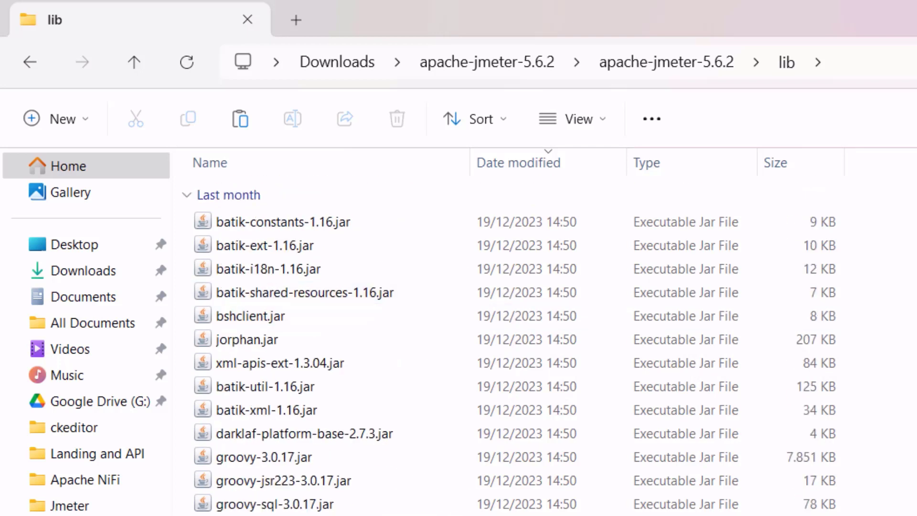
pyautogui.hotkey('ctrl', 'v')
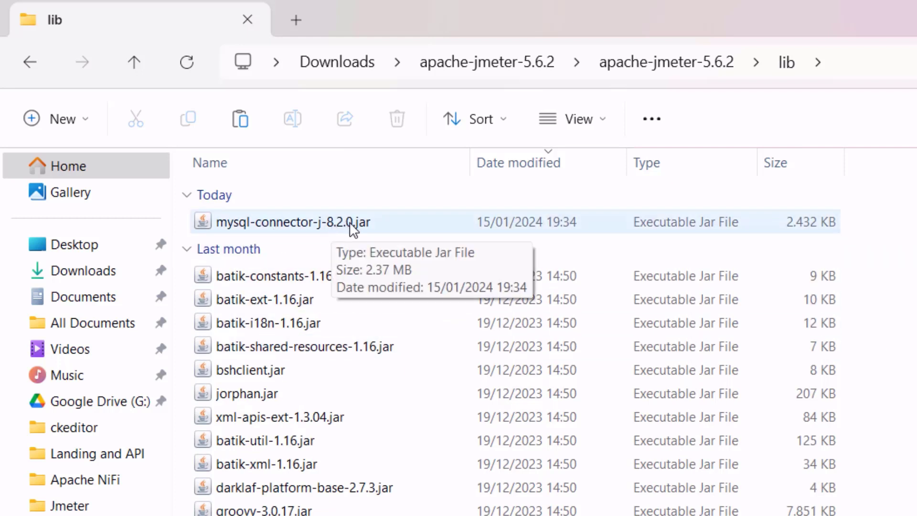
# Launch JMeter 5.6.2 by running ApacheJMeter.jar from the bin folder.
pyautogui.click(724, 66)
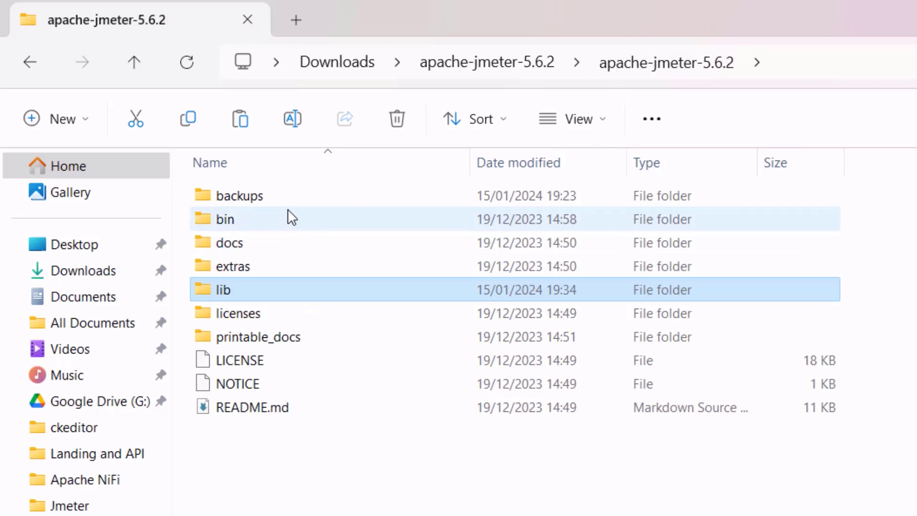
pyautogui.click(342, 222)
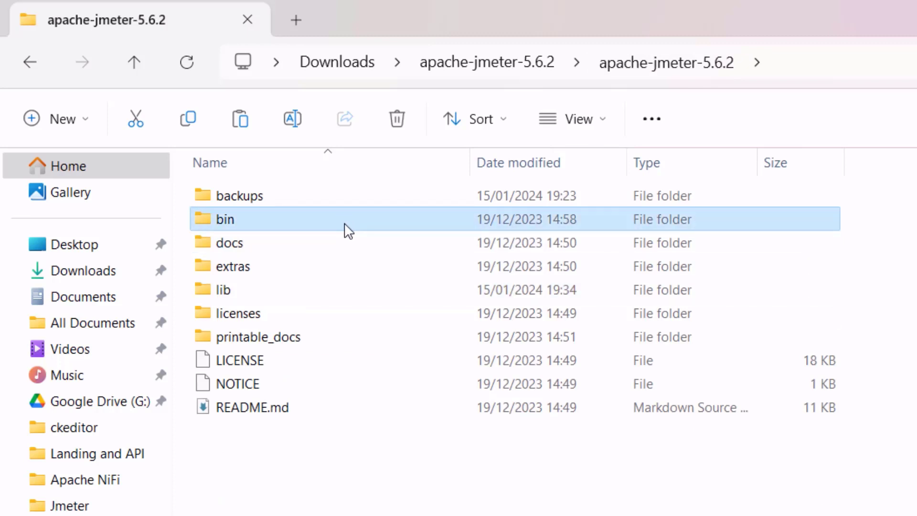
pyautogui.doubleClick(294, 289)
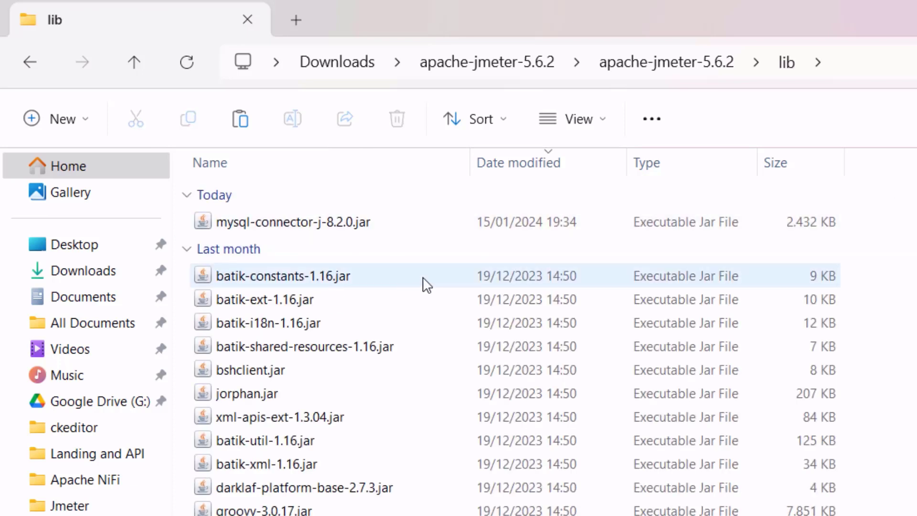
pyautogui.click(681, 71)
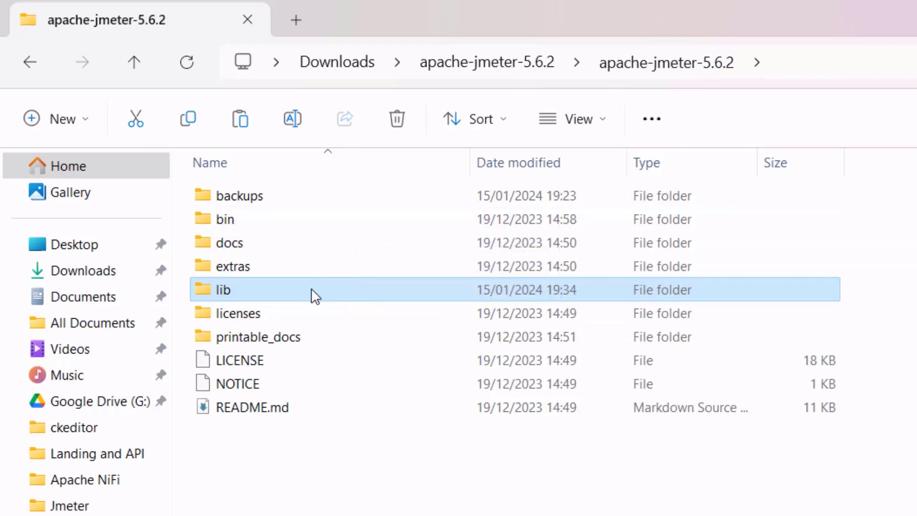
pyautogui.doubleClick(338, 223)
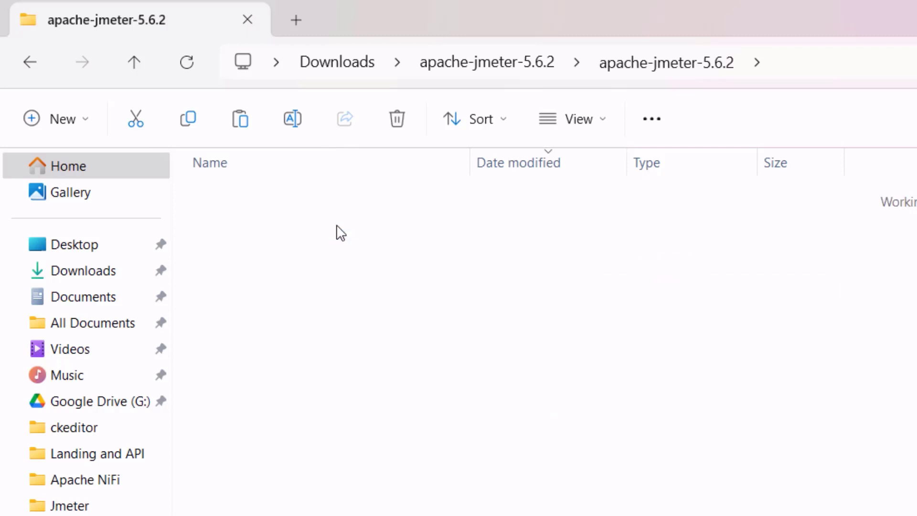
pyautogui.doubleClick(332, 301)
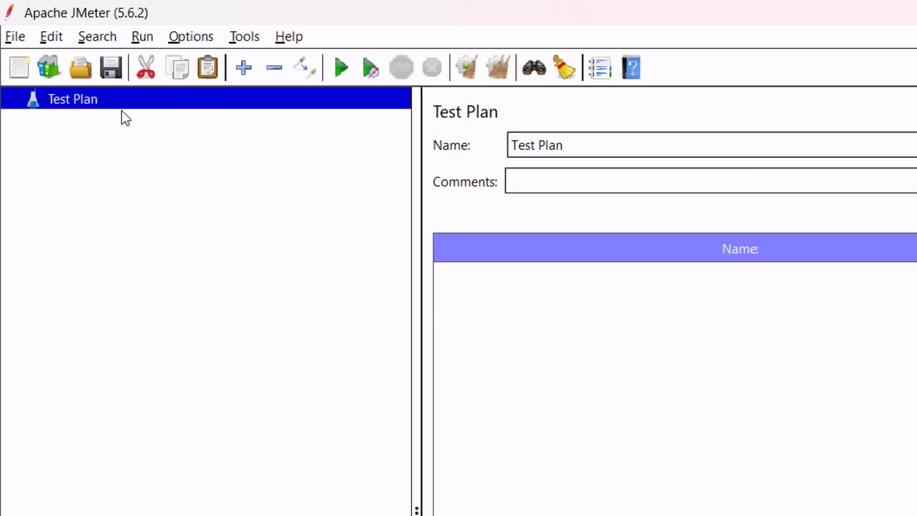
# Add a Thread Group to the Test Plan.
pyautogui.rightClick(192, 105)
pyautogui.moveTo(308, 121)
pyautogui.moveTo(538, 122)
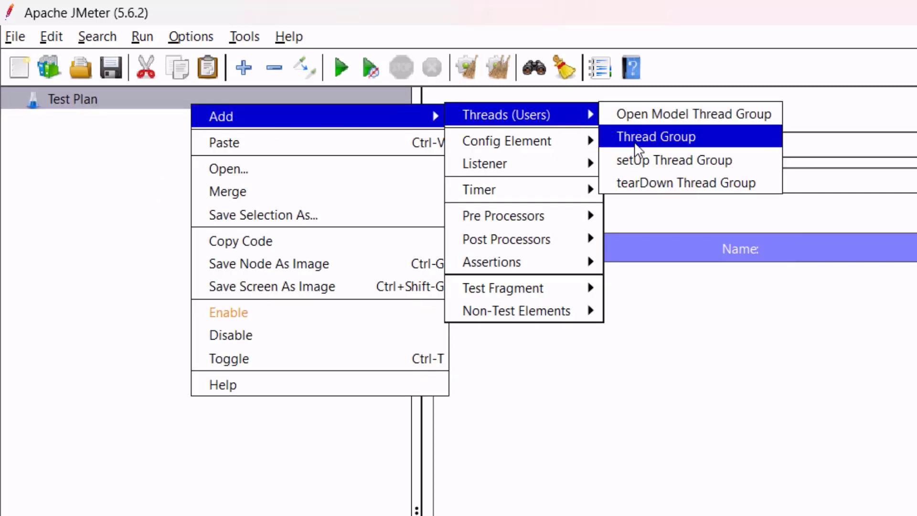
pyautogui.click(646, 142)
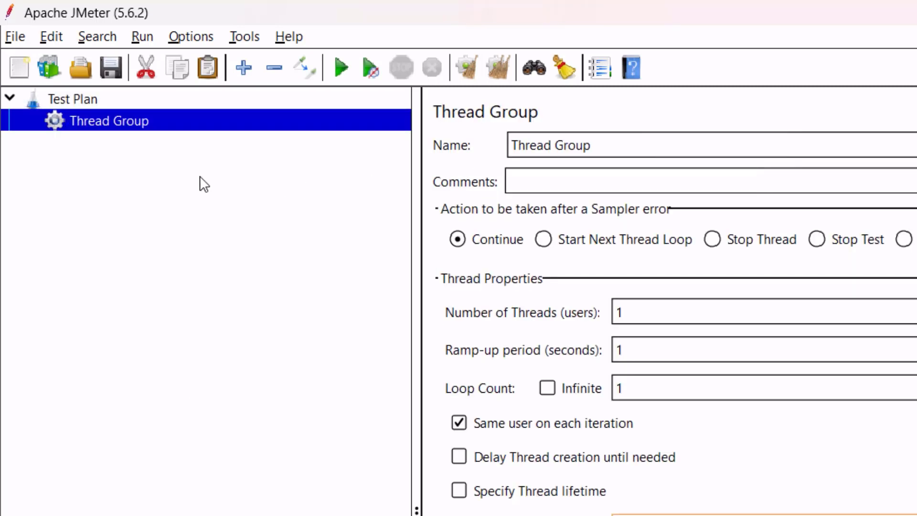
# Add a JDBC Connection Configuration to the Thread Group and inspect its Database URL and Driver fields.
pyautogui.rightClick(274, 120)
pyautogui.moveTo(380, 135)
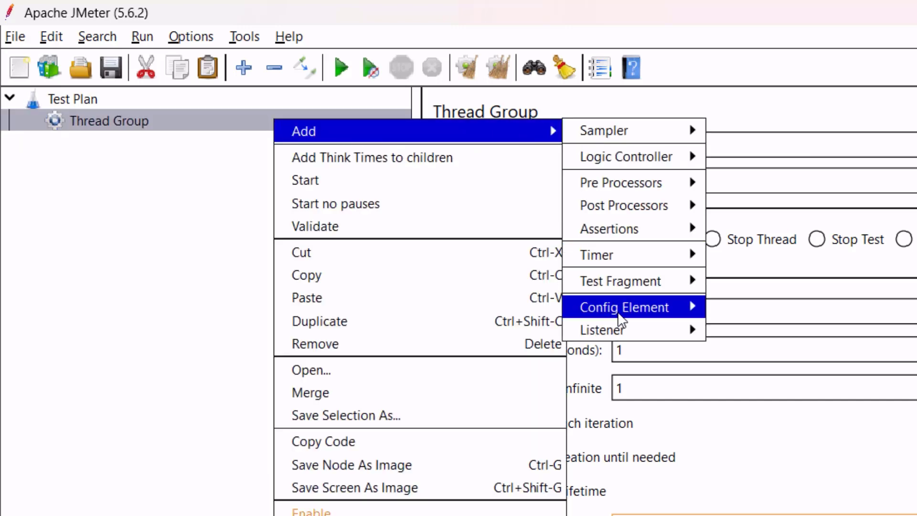
pyautogui.moveTo(620, 310)
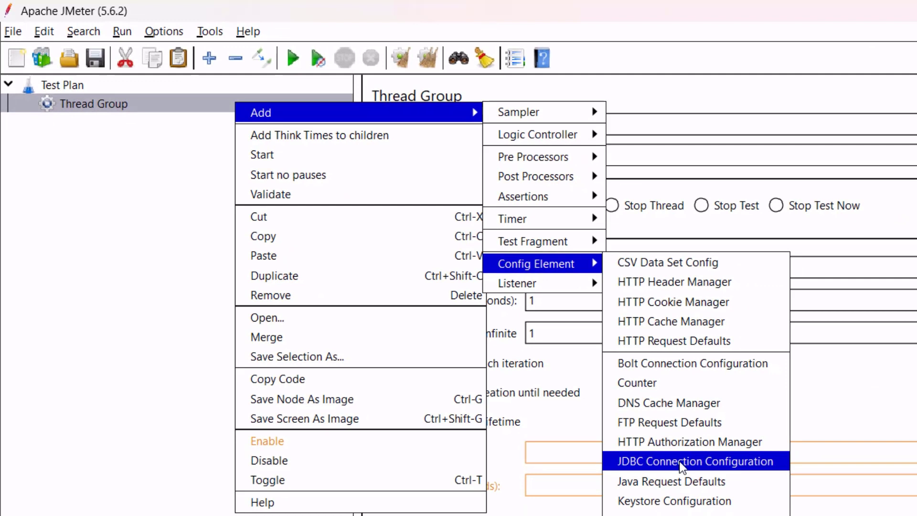
pyautogui.click(704, 462)
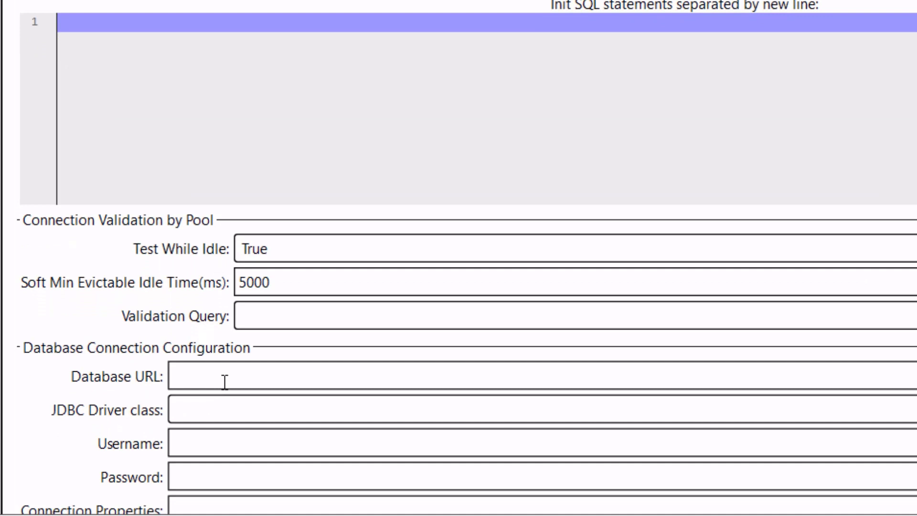
pyautogui.scroll(-2, 224, 382)
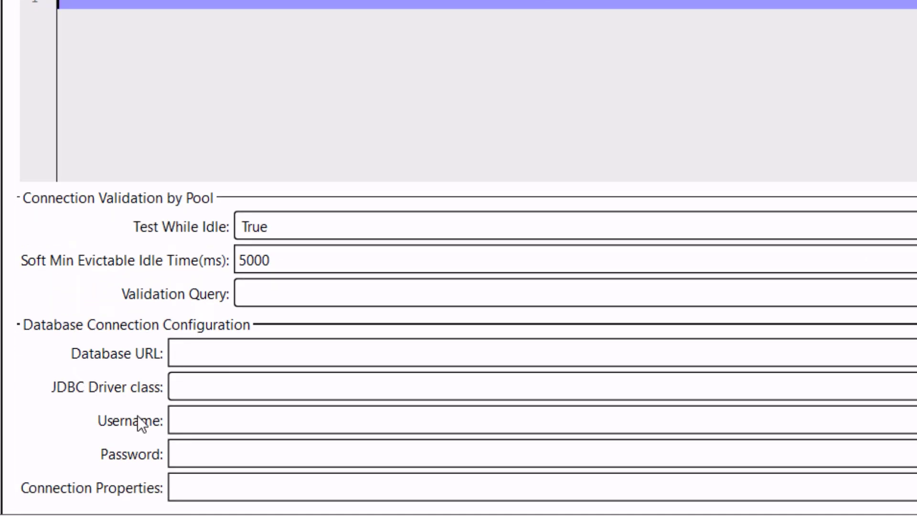
pyautogui.click(202, 354)
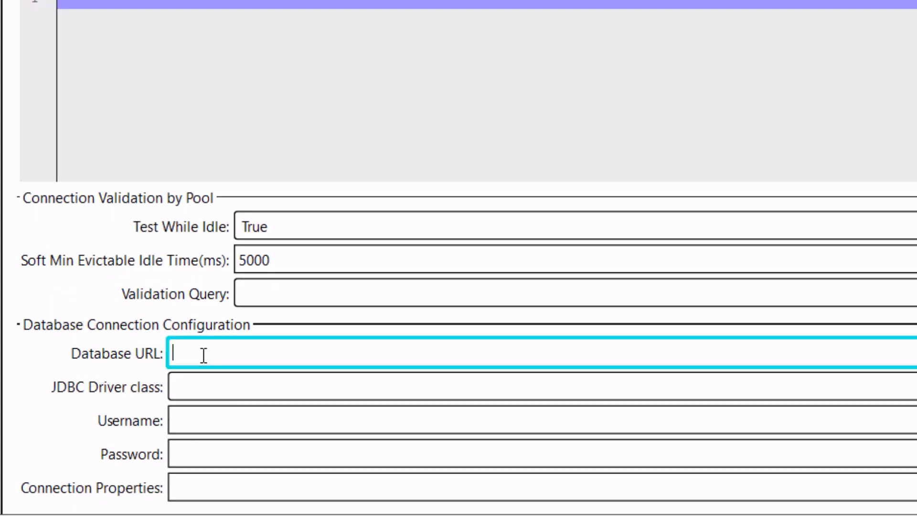
pyautogui.click(200, 393)
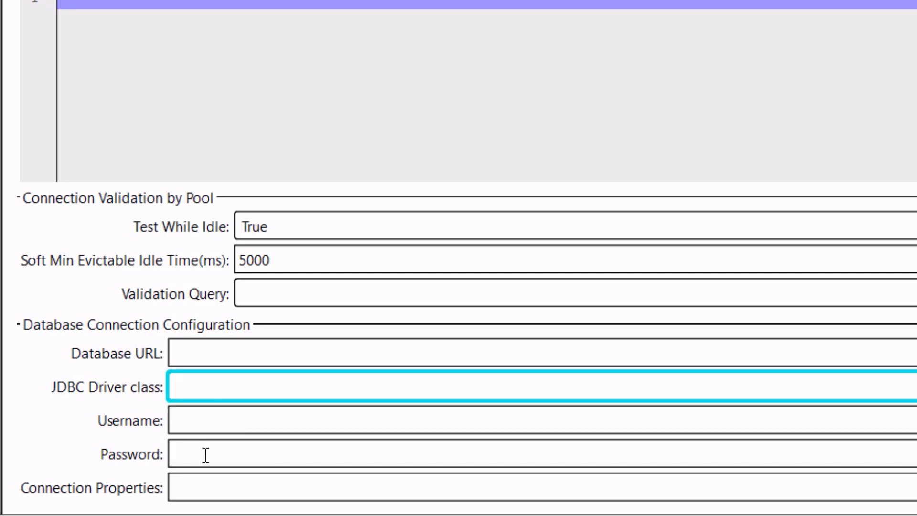
pyautogui.click(217, 356)
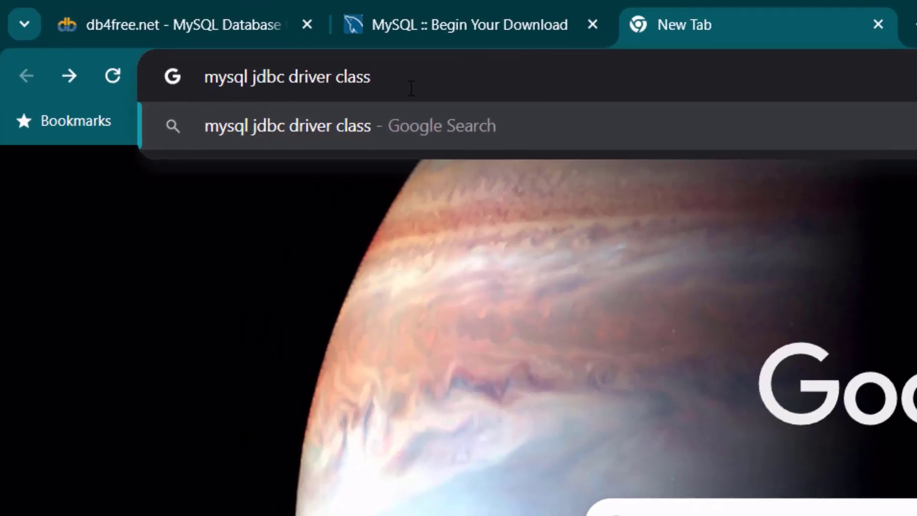
# Search for the MySQL JDBC driver class and copy com.mysql.cj.jdbc.Driver from the Connector/J guide.
pyautogui.press('Return')
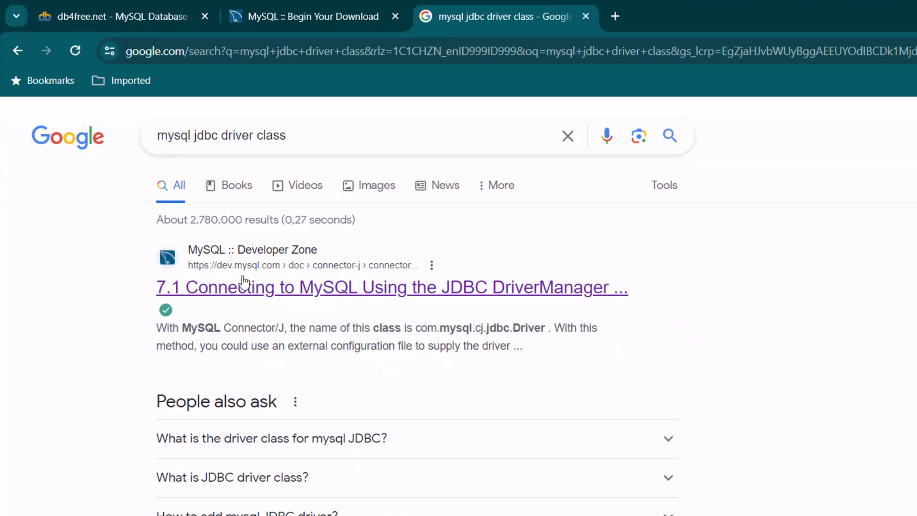
pyautogui.click(405, 298)
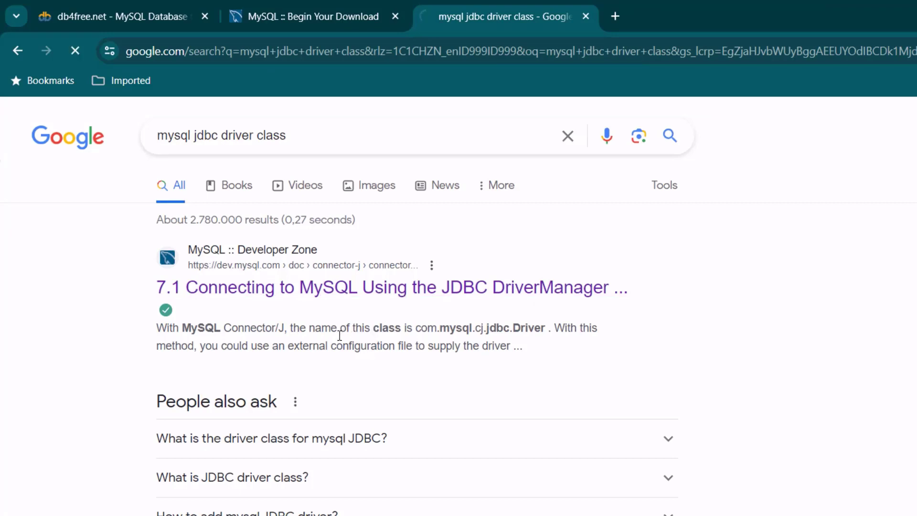
pyautogui.scroll(-5, 303, 372)
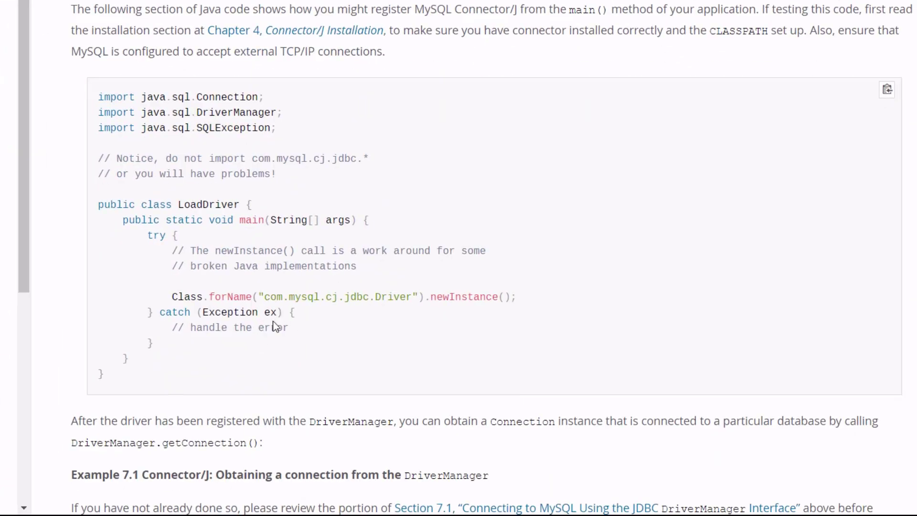
pyautogui.moveTo(264, 297); pyautogui.dragTo(346, 297)
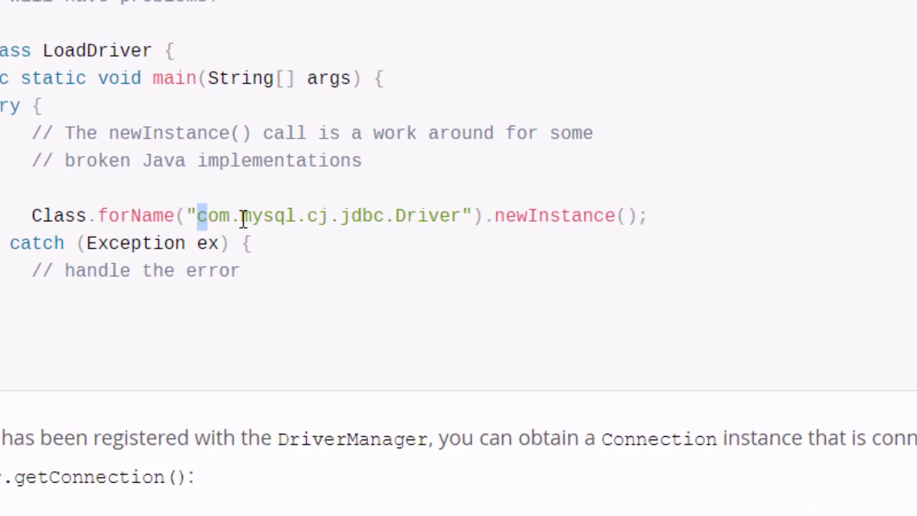
pyautogui.moveTo(351, 183); pyautogui.dragTo(470, 183)
pyautogui.hotkey('ctrl', 'c')
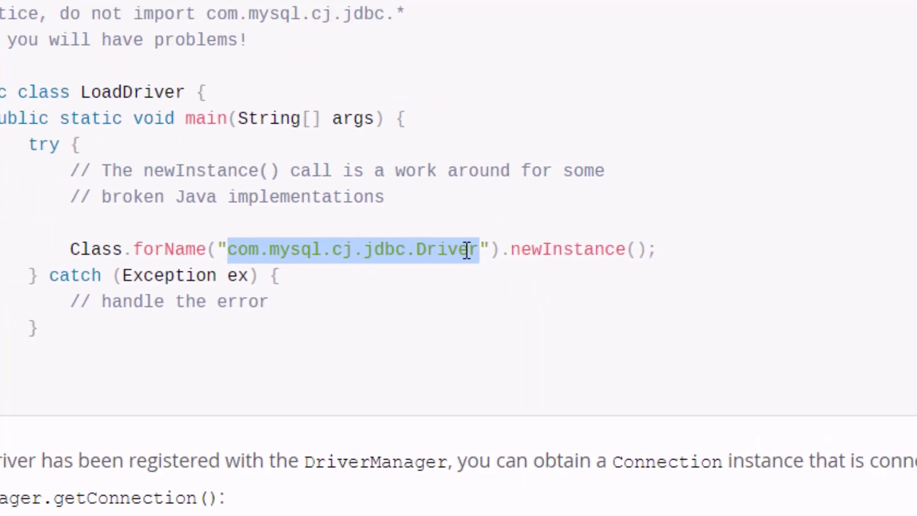
pyautogui.rightClick(467, 250)
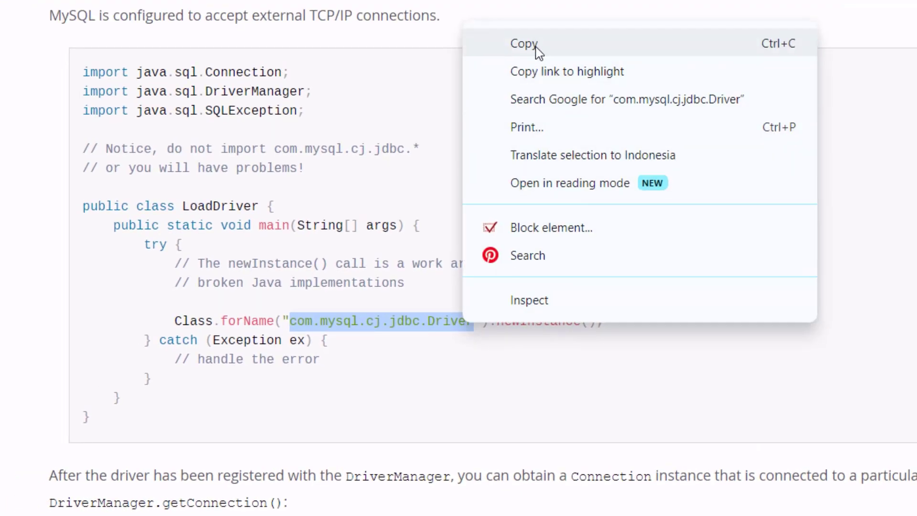
pyautogui.click(538, 44)
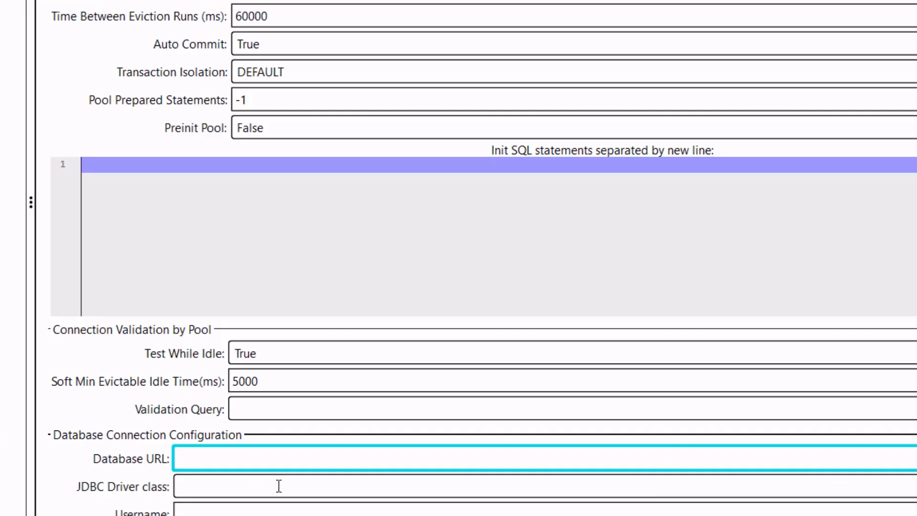
# Paste com.mysql.cj.jdbc.Driver into JMeter's JDBC Driver class field.
pyautogui.click(278, 485)
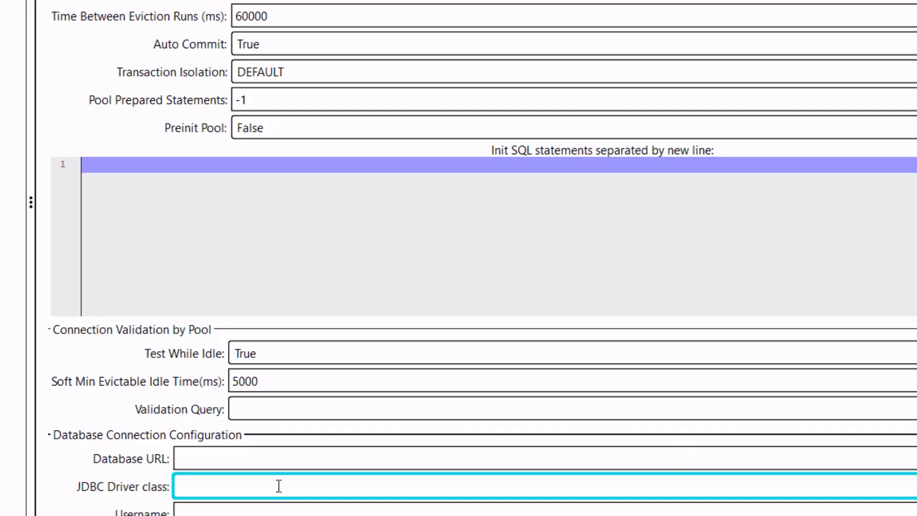
pyautogui.hotkey('ctrl', 'v')
pyautogui.click(260, 461)
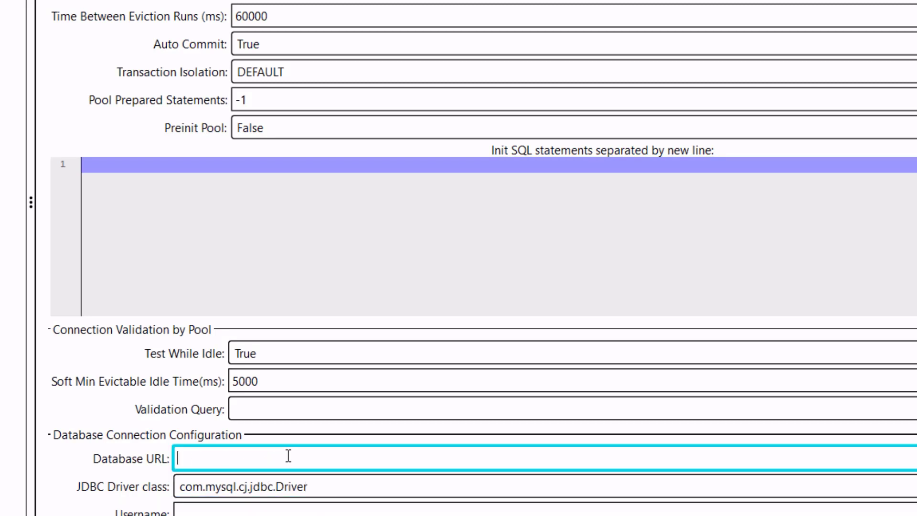
pyautogui.hotkey('alt', 'Tab')
pyautogui.scroll(-10, 303, 268)
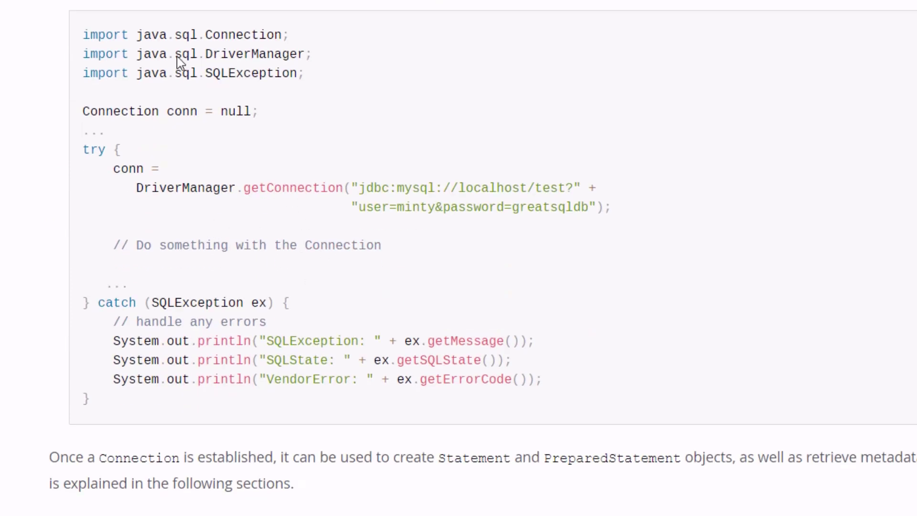
# Copy jdbc:mysql://localhost/test from the Example 7.1 DriverManager getConnection code sample.
pyautogui.moveTo(91, 38); pyautogui.dragTo(244, 409)
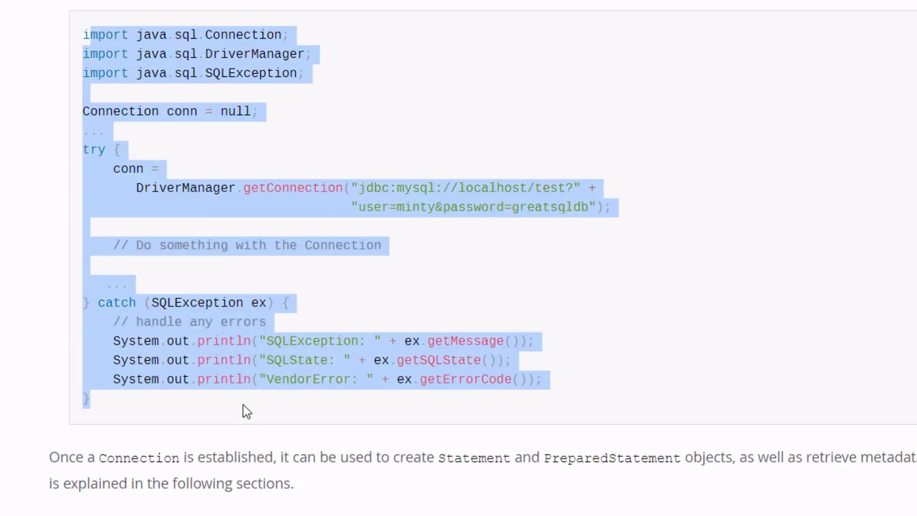
pyautogui.click(362, 257)
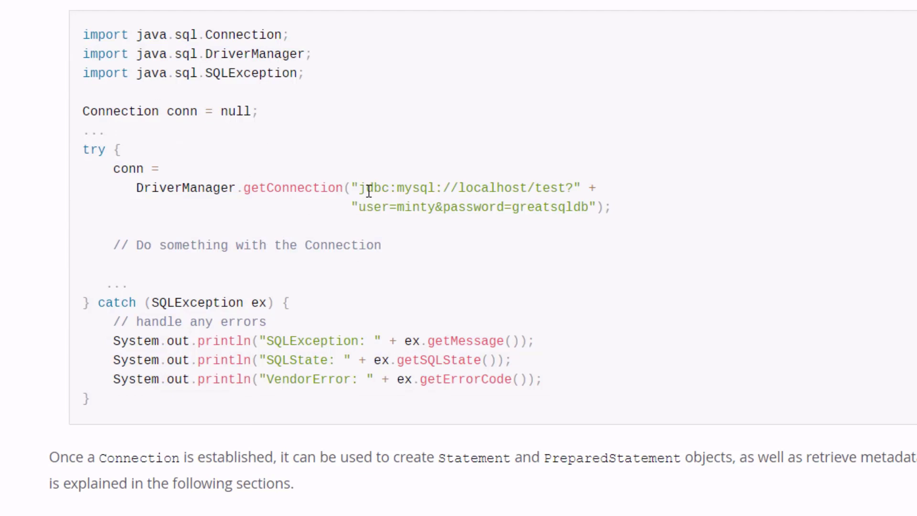
pyautogui.moveTo(362, 190); pyautogui.dragTo(592, 210)
pyautogui.click(592, 210)
pyautogui.moveTo(362, 188); pyautogui.dragTo(390, 189)
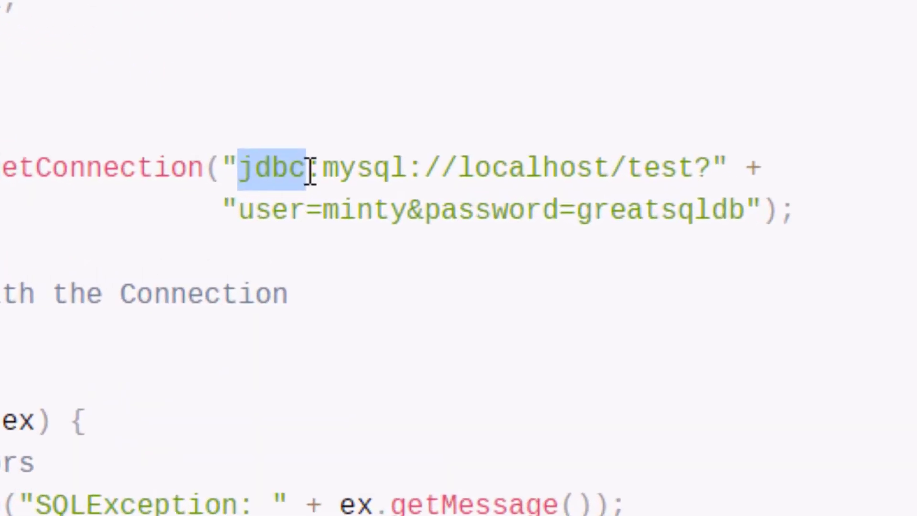
pyautogui.moveTo(311, 171); pyautogui.dragTo(605, 173)
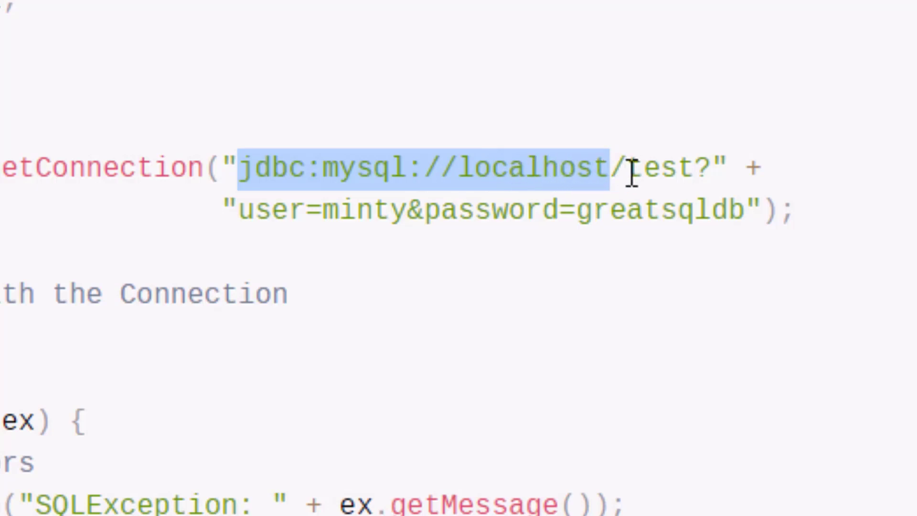
pyautogui.moveTo(632, 172); pyautogui.dragTo(244, 176)
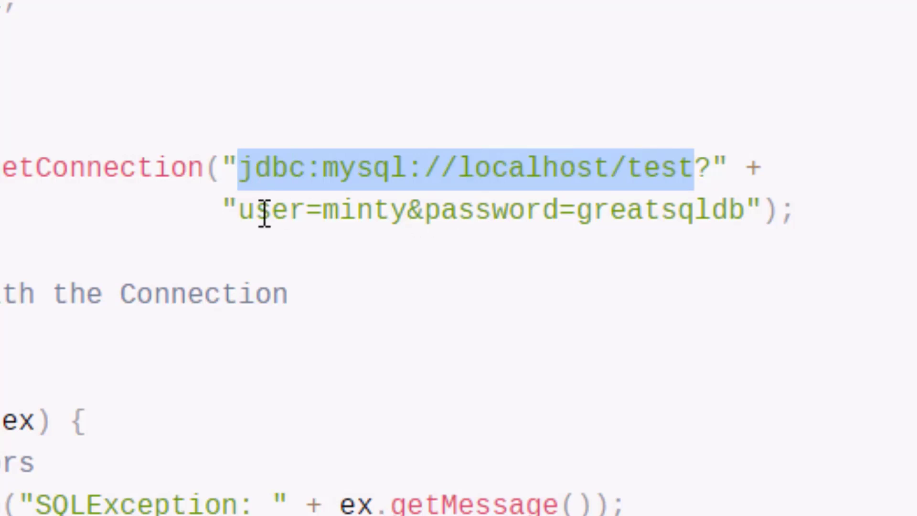
pyautogui.rightClick(542, 168)
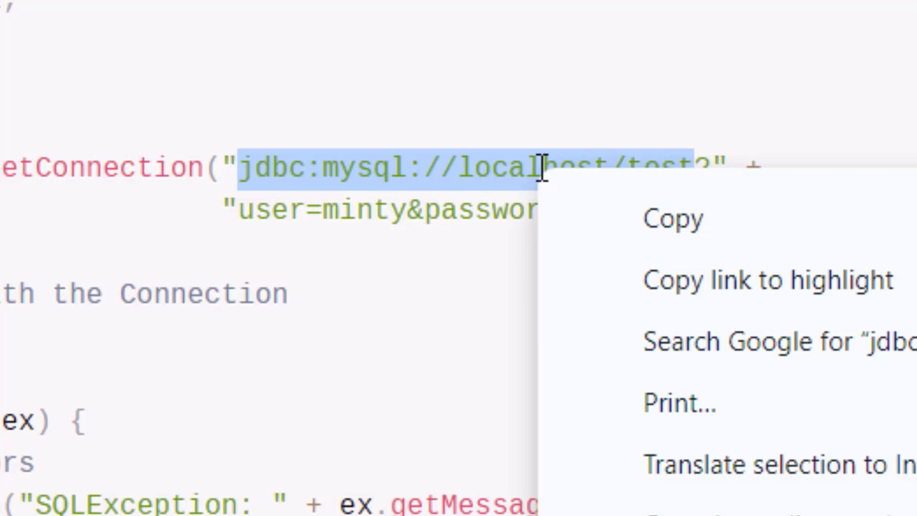
pyautogui.click(624, 222)
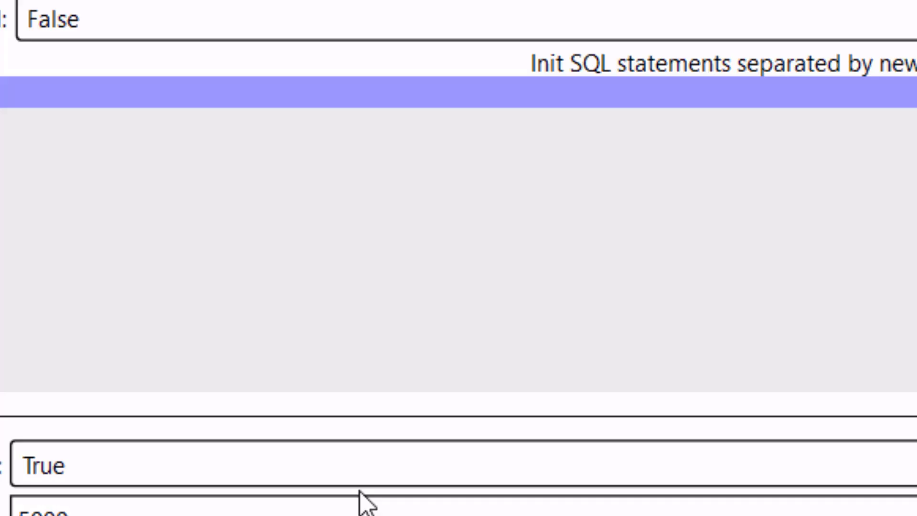
# Paste the URL into Database URL and change it to jdbc:mysql://192.168.1.19/mysqld.
pyautogui.click(295, 360)
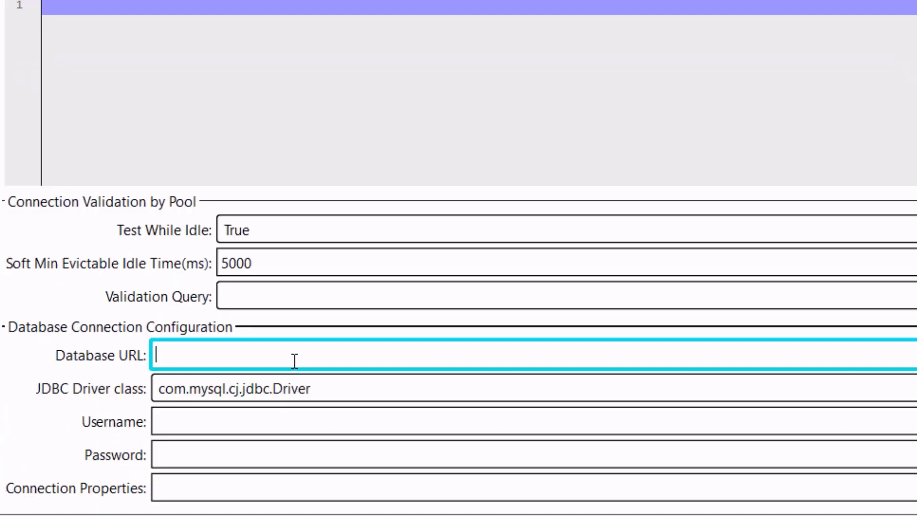
pyautogui.hotkey('ctrl', 'v')
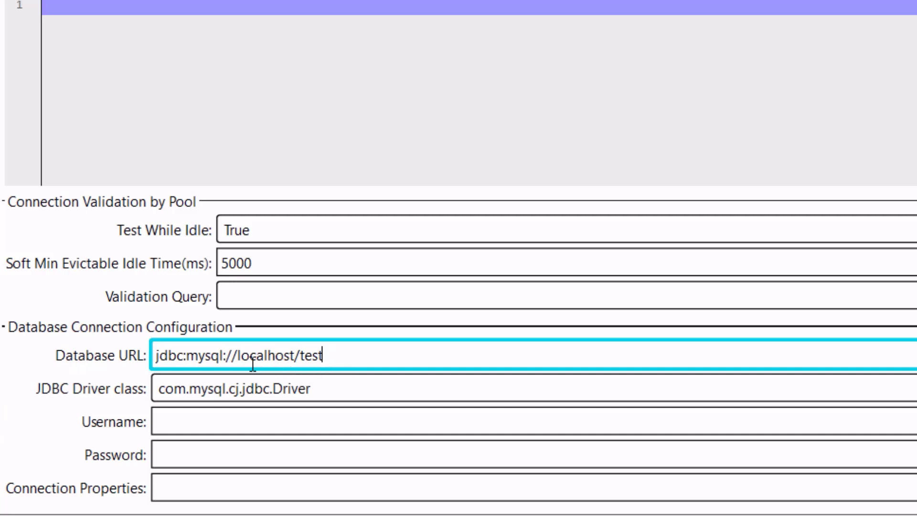
pyautogui.doubleClick(255, 357)
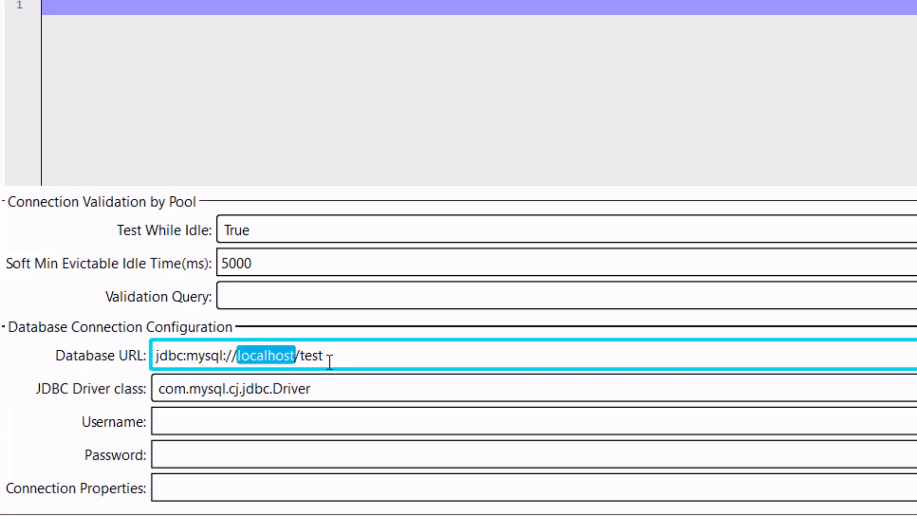
pyautogui.click(333, 359)
pyautogui.doubleClick(333, 358)
pyautogui.click(251, 358)
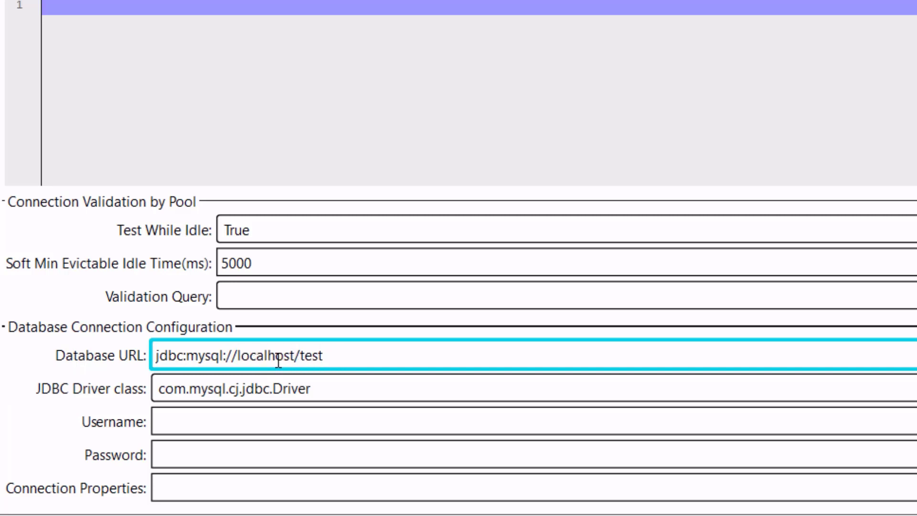
pyautogui.doubleClick(262, 358)
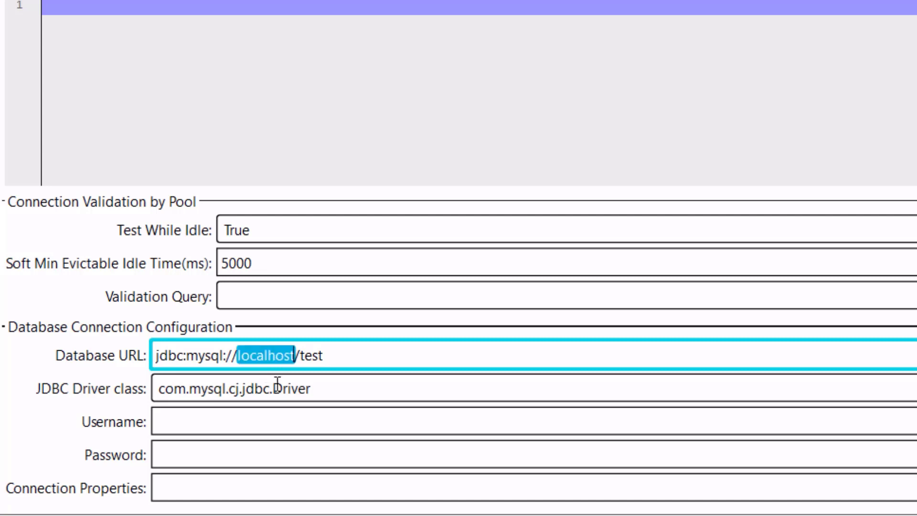
pyautogui.write('192.168.1')
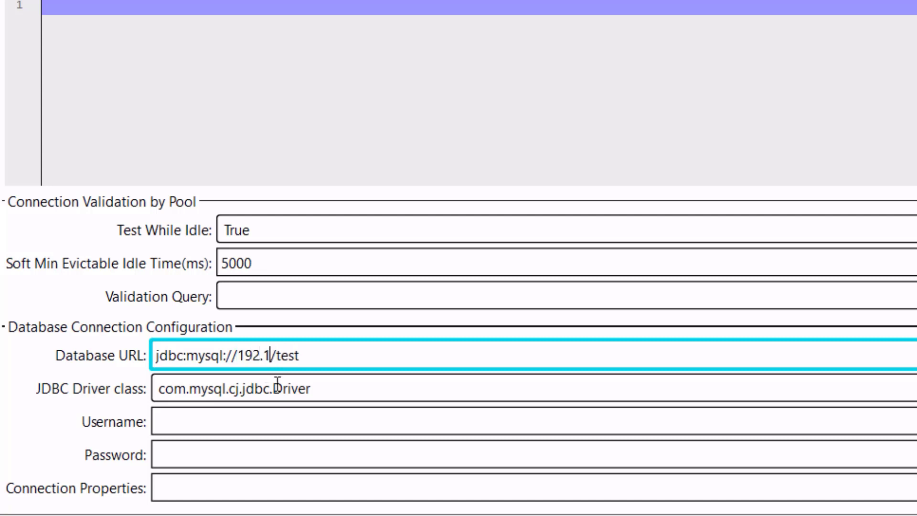
pyautogui.write('.19')
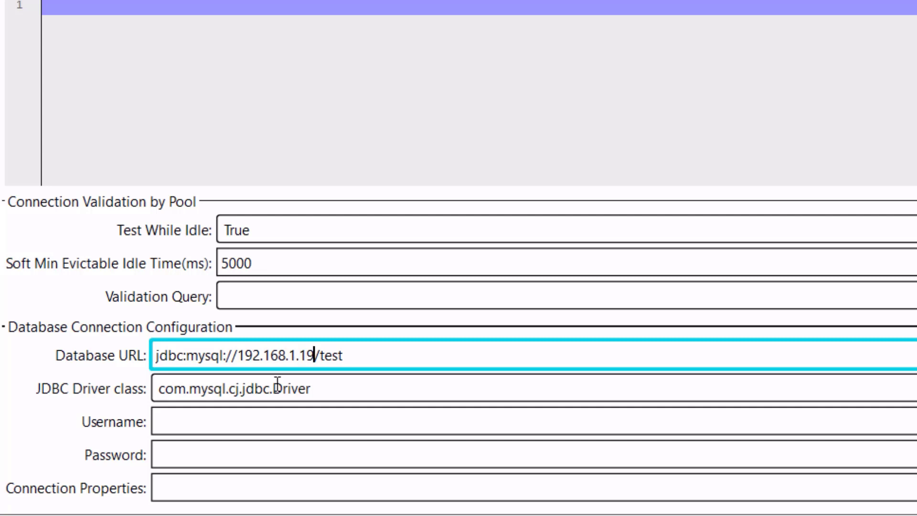
pyautogui.hotkey('ctrl', 'shift', 'Left')
pyautogui.write('mysqld')
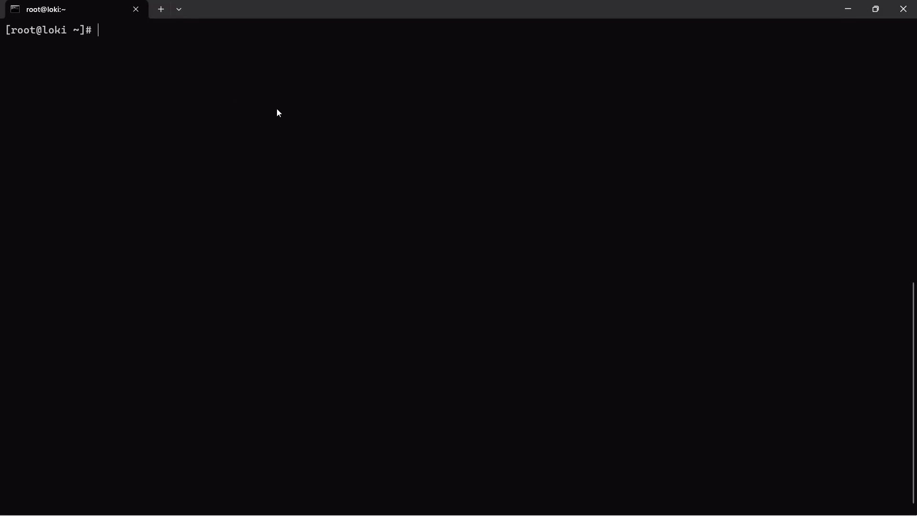
# List running containers with docker ps and open a bash shell in the mysql container.
pyautogui.write('cker ps')
pyautogui.press('Return')
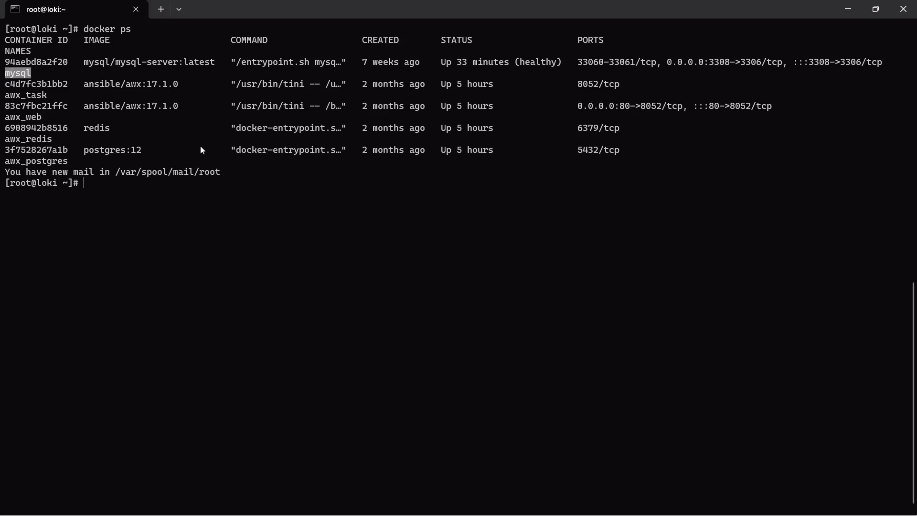
pyautogui.scroll(-2, 200, 145)
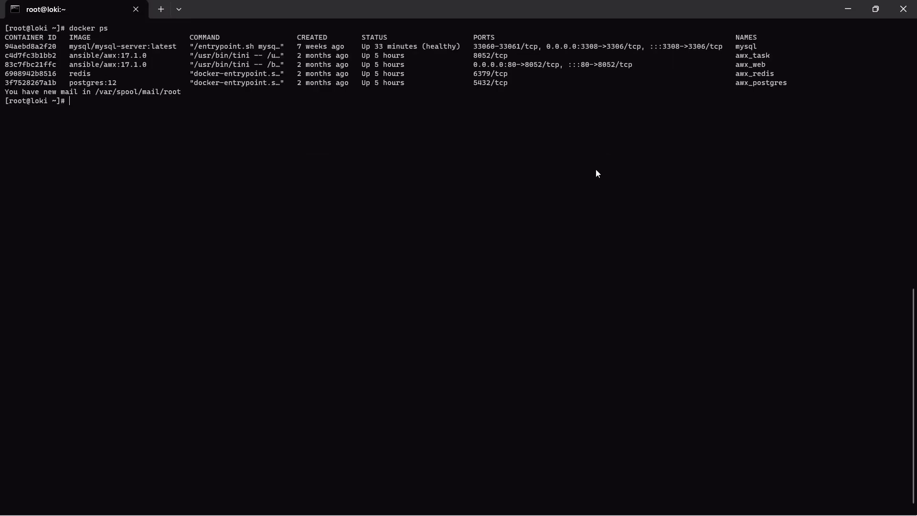
pyautogui.write('docker exe')
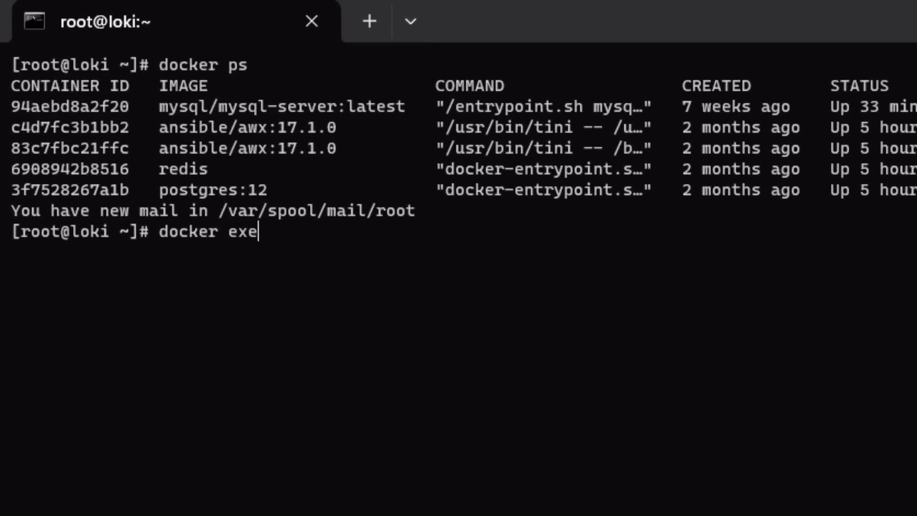
pyautogui.write('c -it mysql /b')
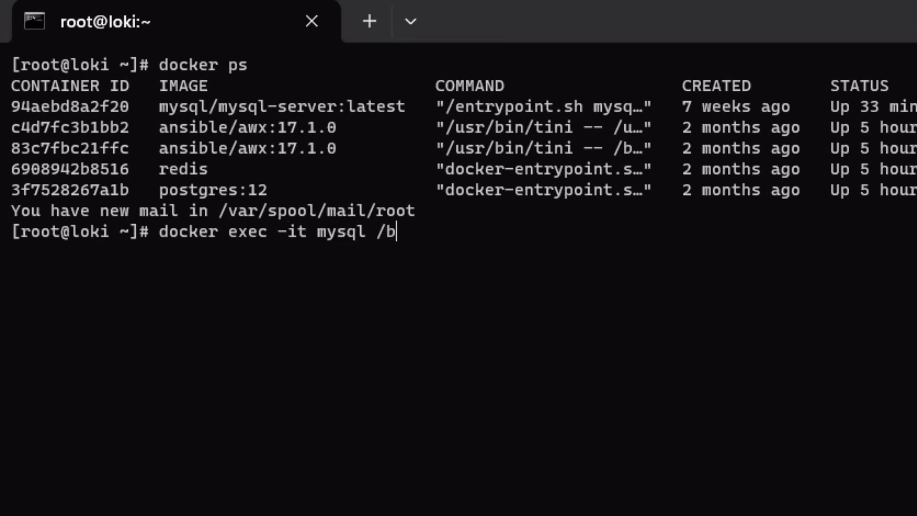
pyautogui.write('in/bash')
pyautogui.press('Return')
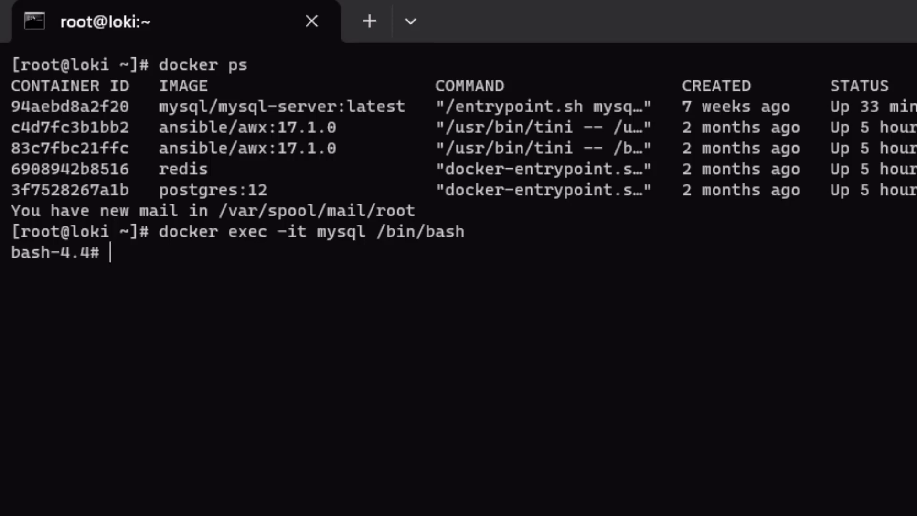
# Enlarge the terminal text and log into MySQL with the database user's name and password.
pyautogui.hotkey('ctrl', '+')
pyautogui.hotkey('ctrl', '+')
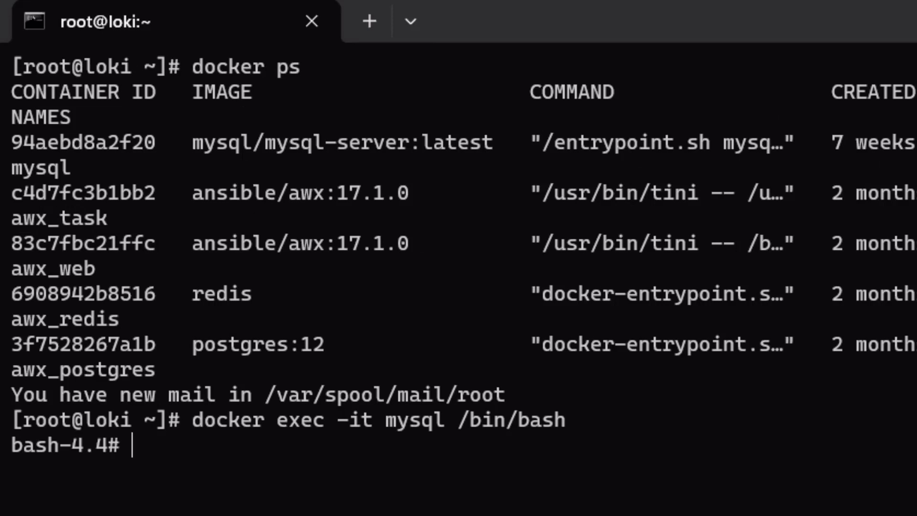
pyautogui.write('my')
pyautogui.press('BackSpace')
pyautogui.write('ysql')
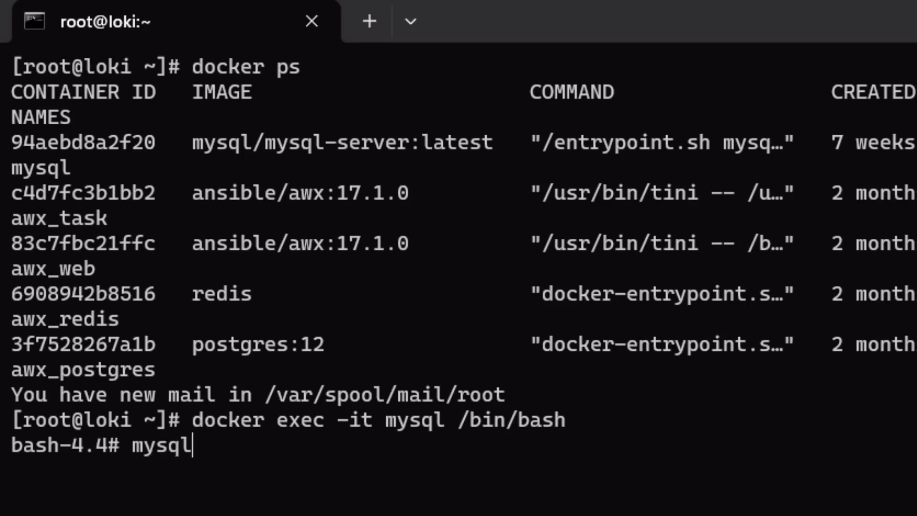
pyautogui.write(' -umys')
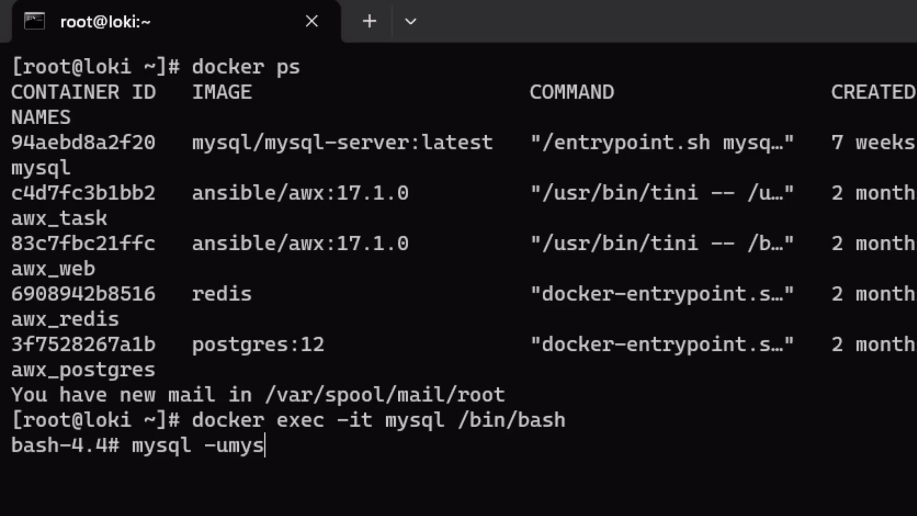
pyautogui.write('qluser -p')
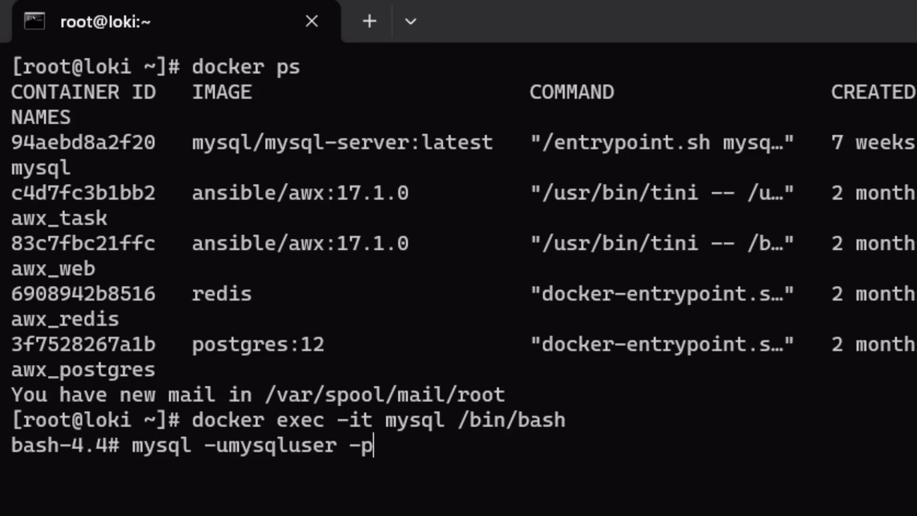
pyautogui.write('mysqlpassword')
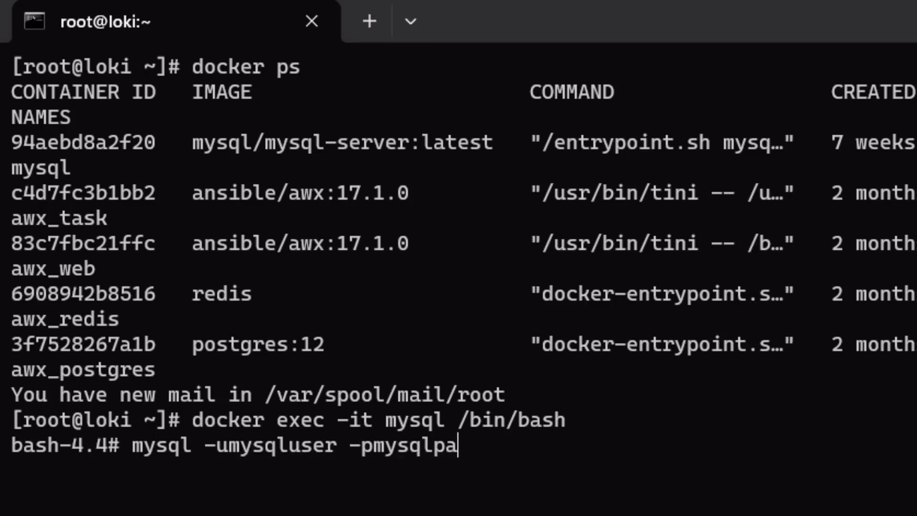
pyautogui.press('Return')
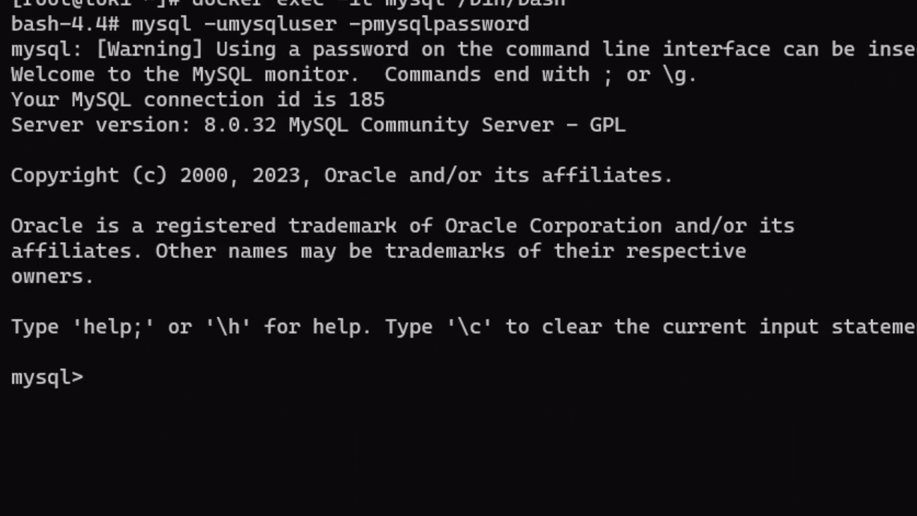
# List the server's databases with show databases and switch to mysqldb.
pyautogui.write('show databa')
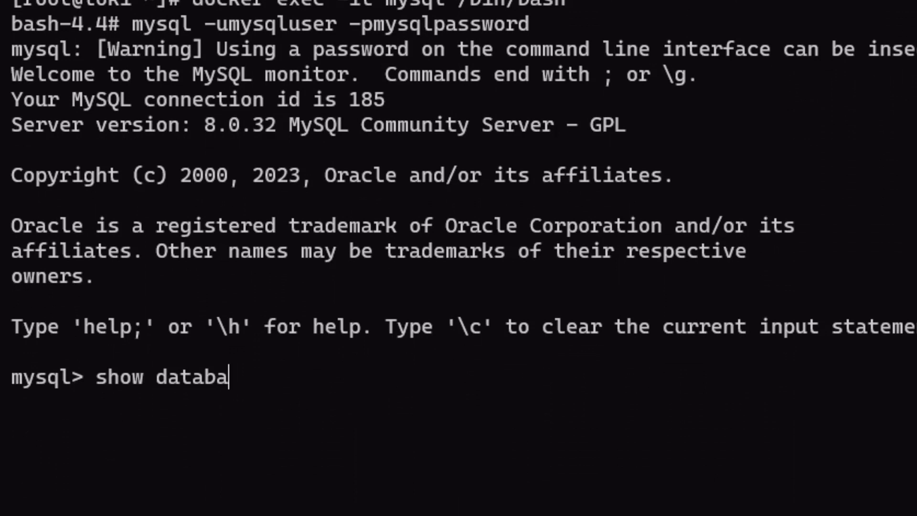
pyautogui.write('ses;')
pyautogui.press('Return')
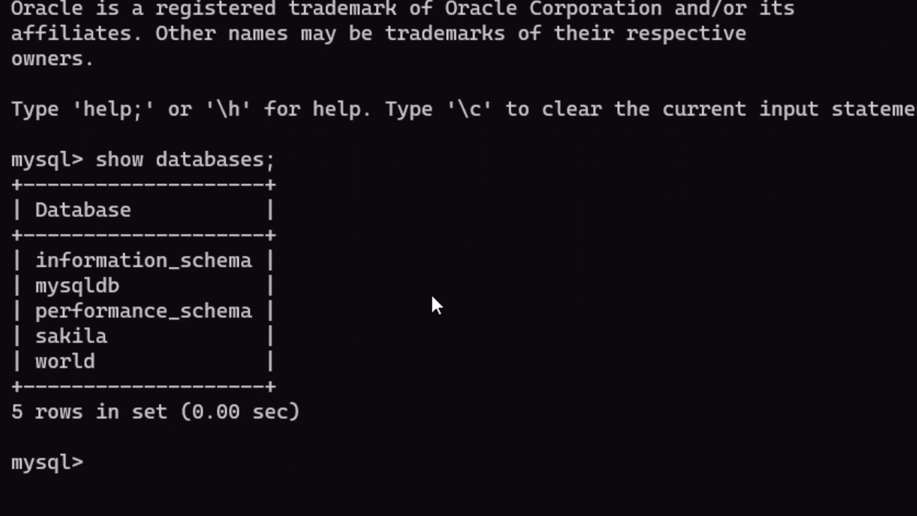
pyautogui.press('Return')
pyautogui.press('Return')
pyautogui.write('use my')
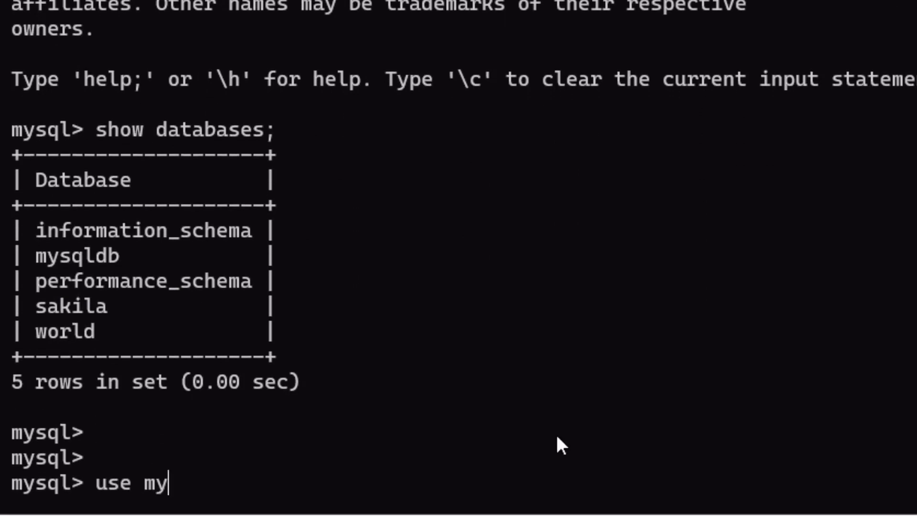
pyautogui.write('sqldb;')
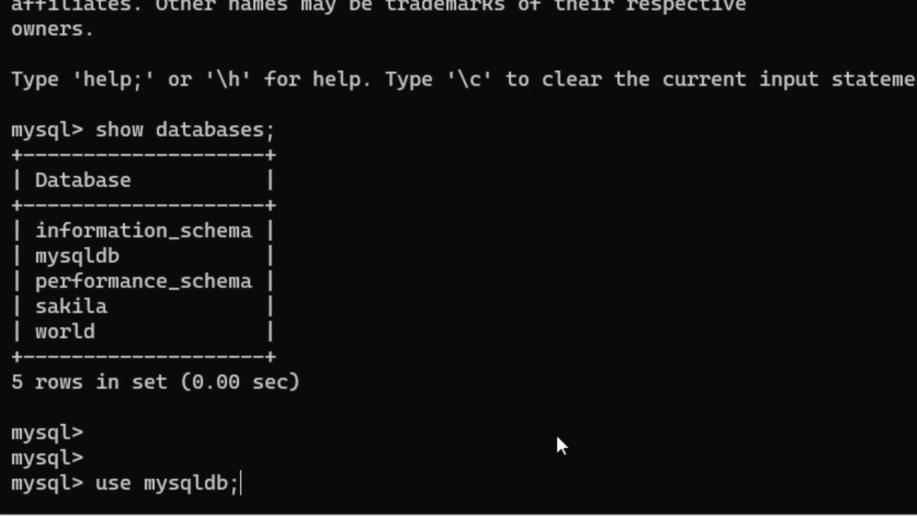
pyautogui.press('Return')
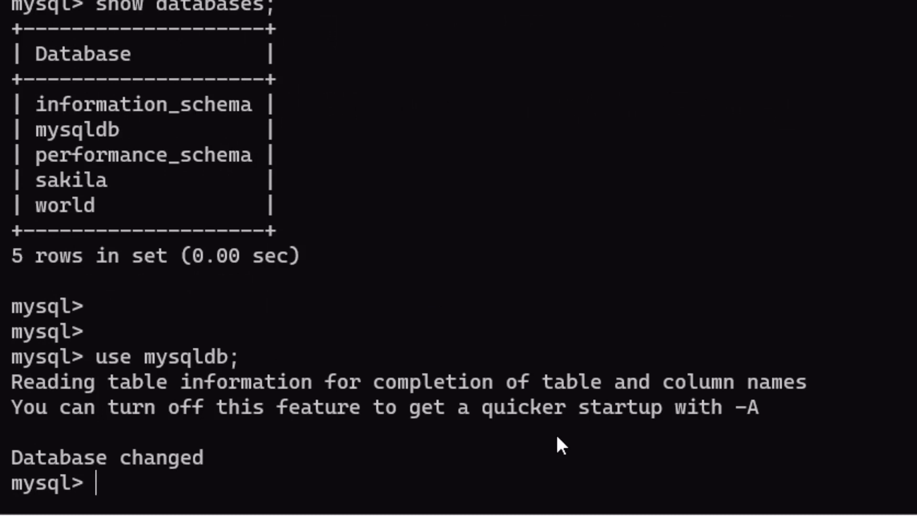
# Query demo_tables and best_selling_courses, scrolling through the 1000 returned course rows.
pyautogui.write('show table')
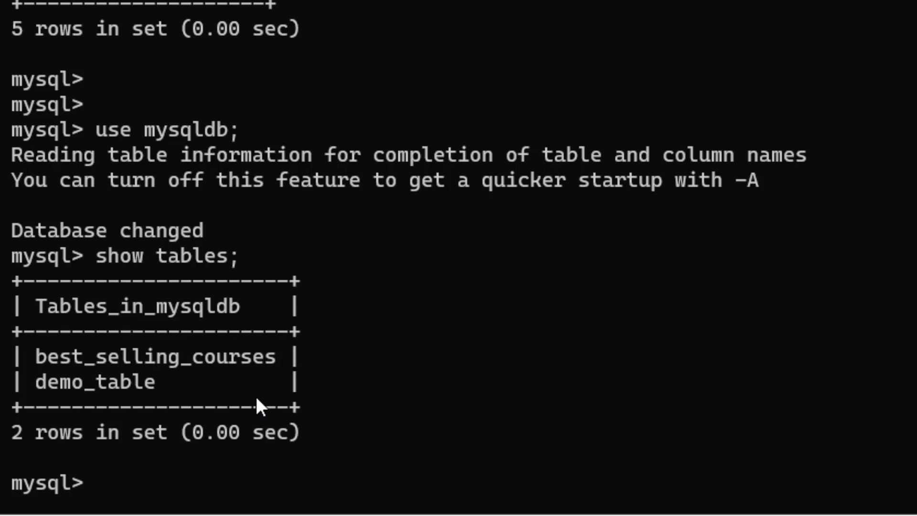
pyautogui.write('select * fr')
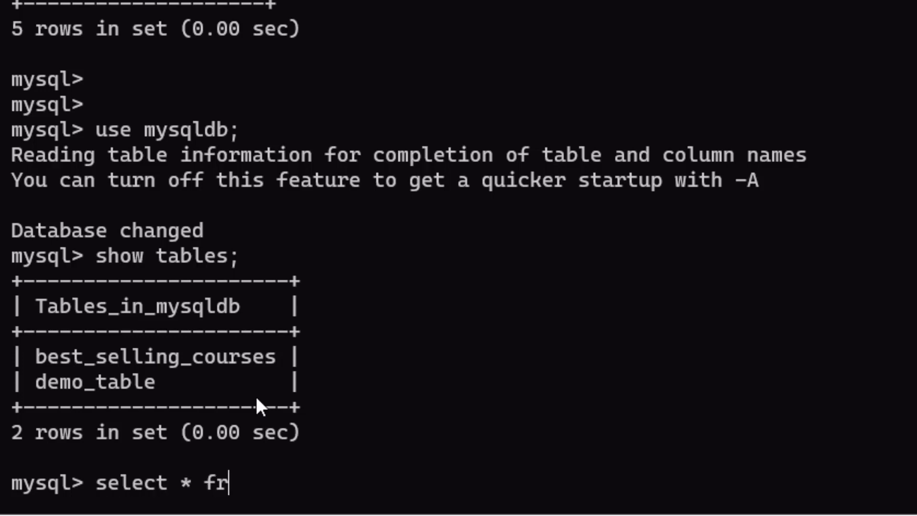
pyautogui.write('om demo_t')
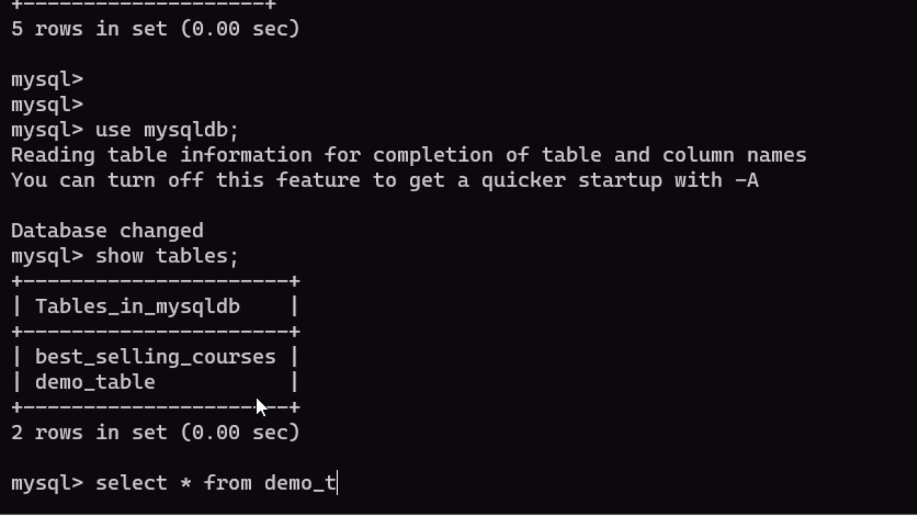
pyautogui.write('ables;')
pyautogui.press('Return')
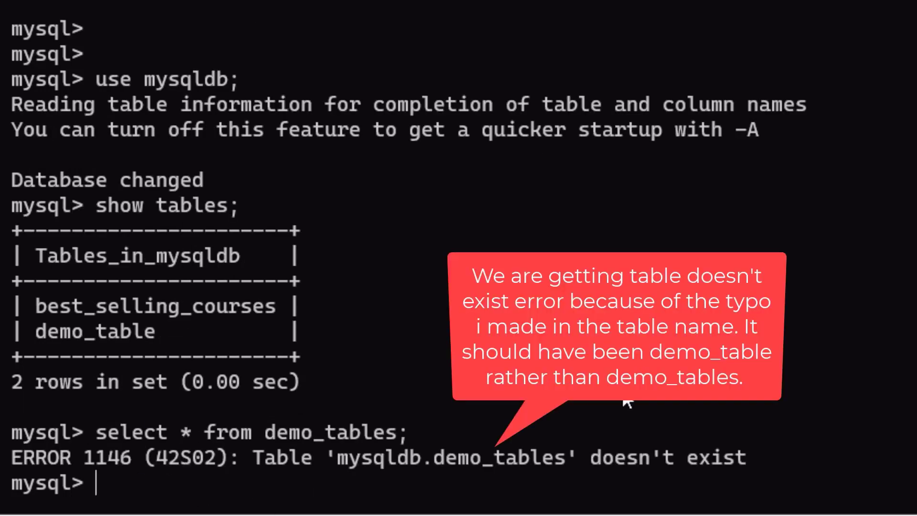
pyautogui.write('selec')
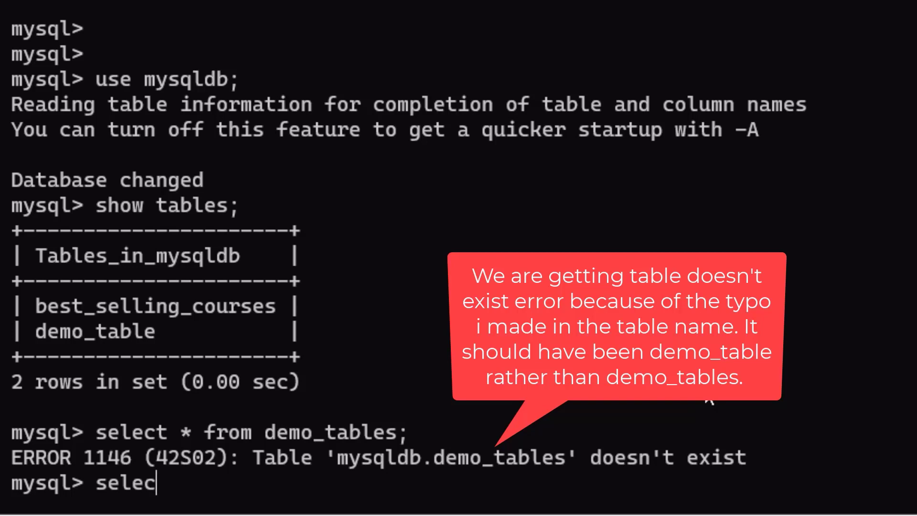
pyautogui.write('t * from best')
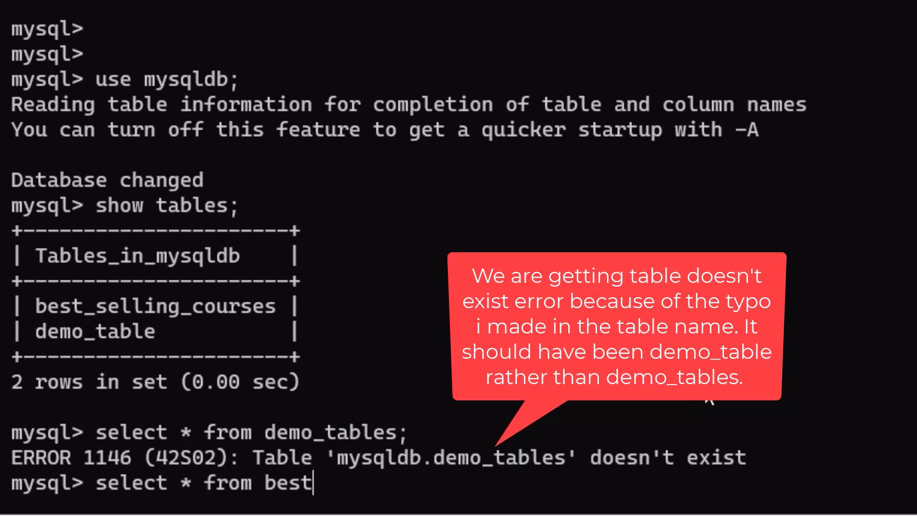
pyautogui.write('_selling_courses;')
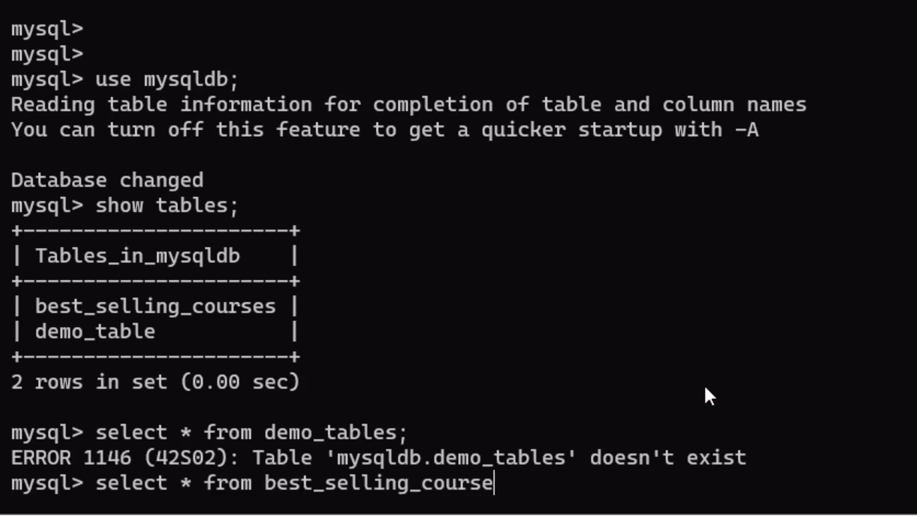
pyautogui.press('Return')
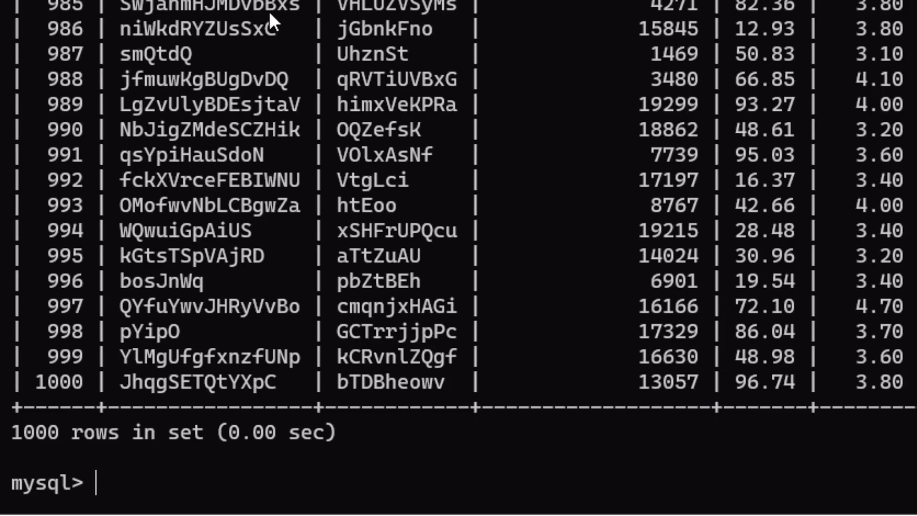
pyautogui.scroll(10, 266, 10)
pyautogui.scroll(-8, 246, 17)
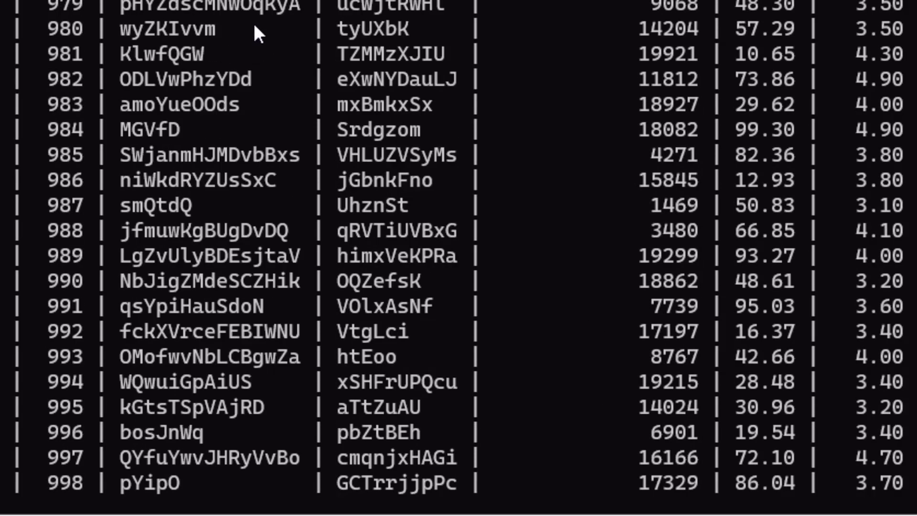
pyautogui.scroll(-3, 149, 134)
pyautogui.scroll(20, 128, 170)
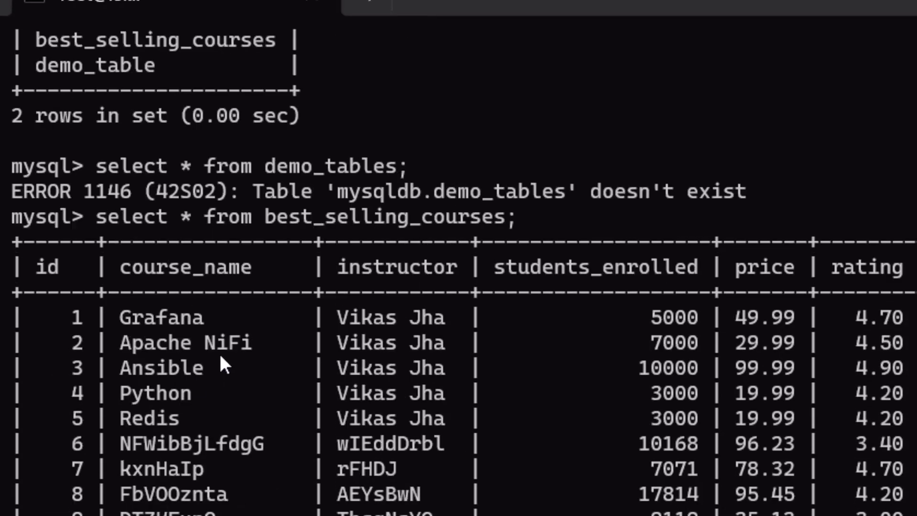
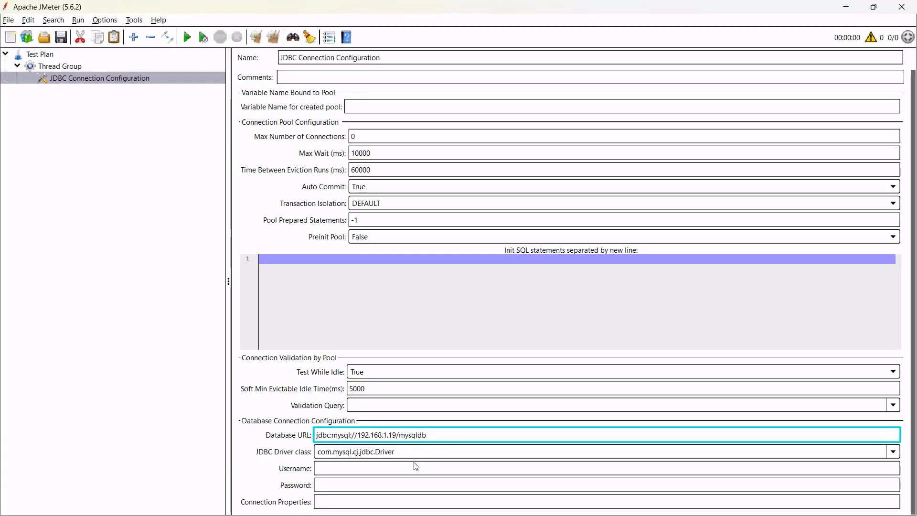
# Enter the database username and password in the JDBC Connection Configuration.
pyautogui.click(408, 467)
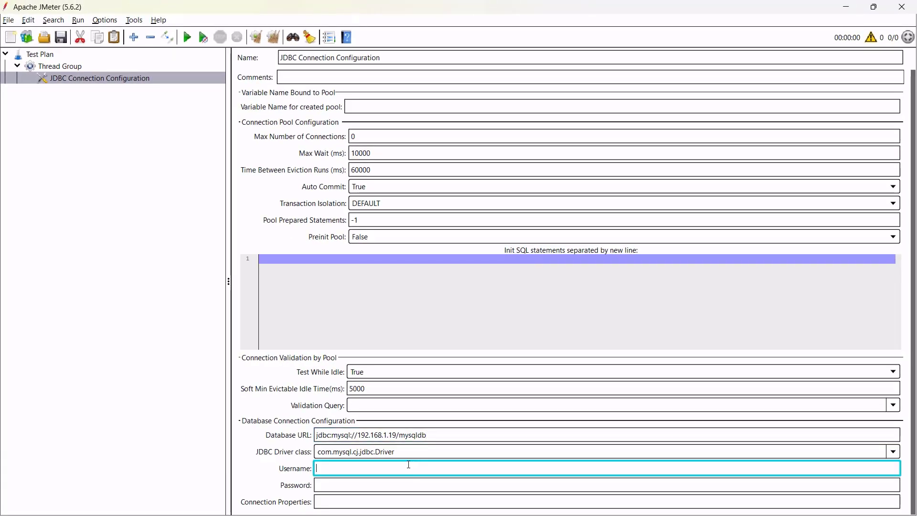
pyautogui.click(428, 437)
pyautogui.moveTo(428, 437); pyautogui.dragTo(331, 435)
pyautogui.click(354, 466)
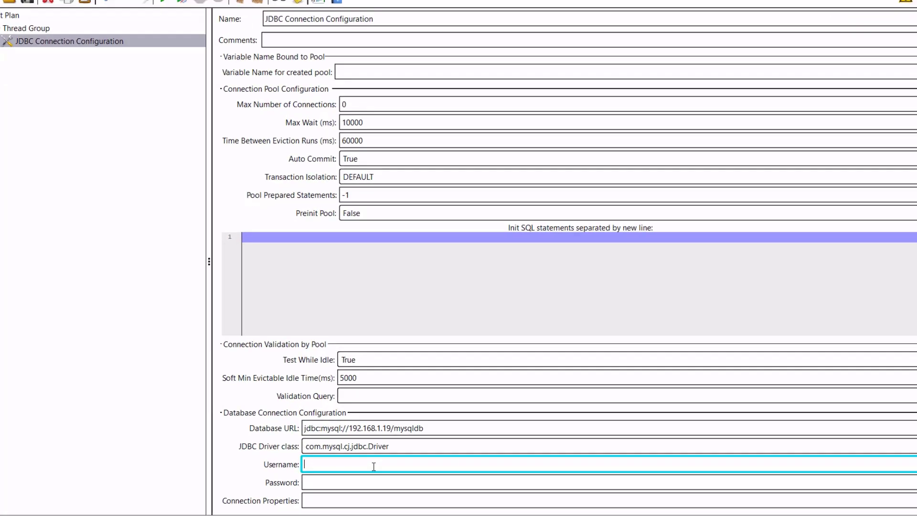
pyautogui.write('mysqluser')
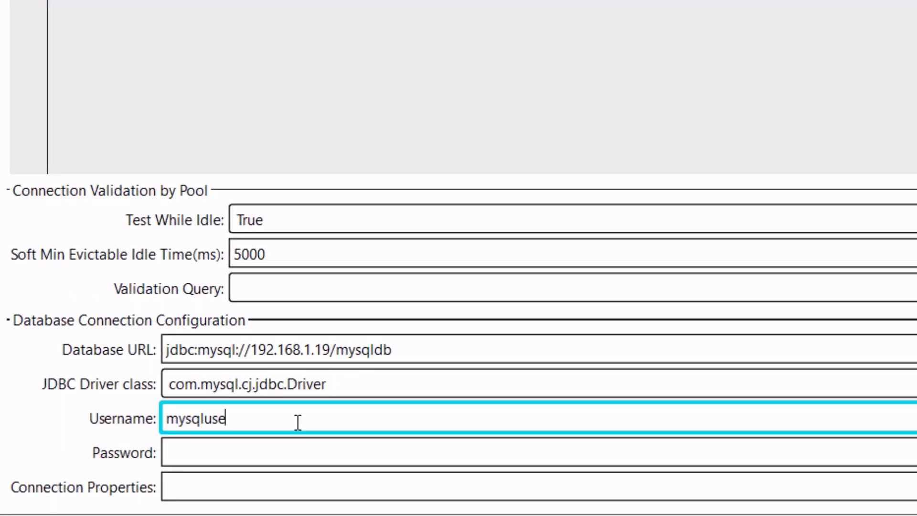
pyautogui.press('Tab')
pyautogui.write('••')
pyautogui.press('BackSpace')
pyautogui.press('BackSpace')
pyautogui.write('•••••••••••••')
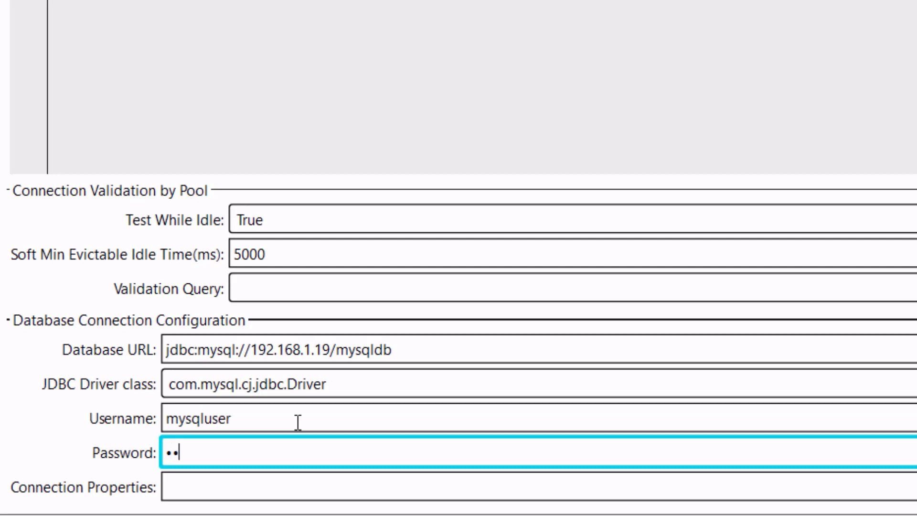
pyautogui.press('Tab')
# Name the connection pool variable mysqldb_connection.
pyautogui.scroll(10, 240, 70)
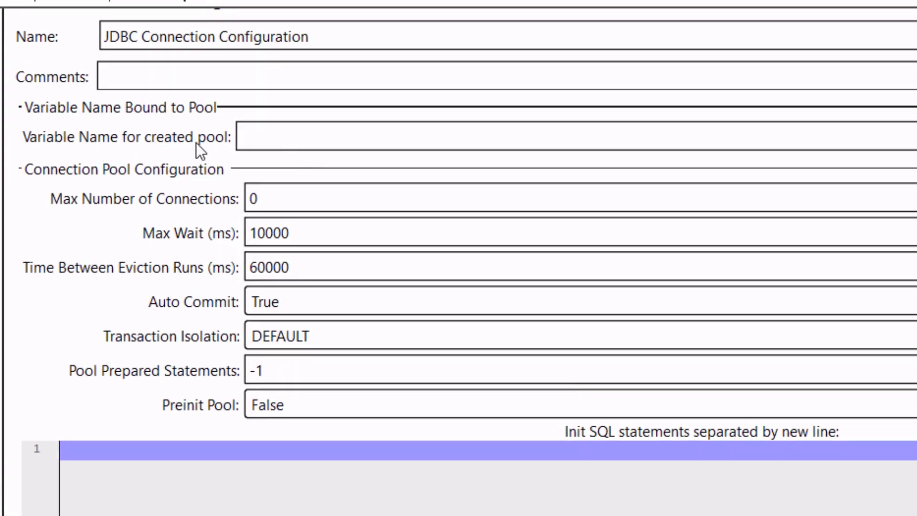
pyautogui.click(301, 140)
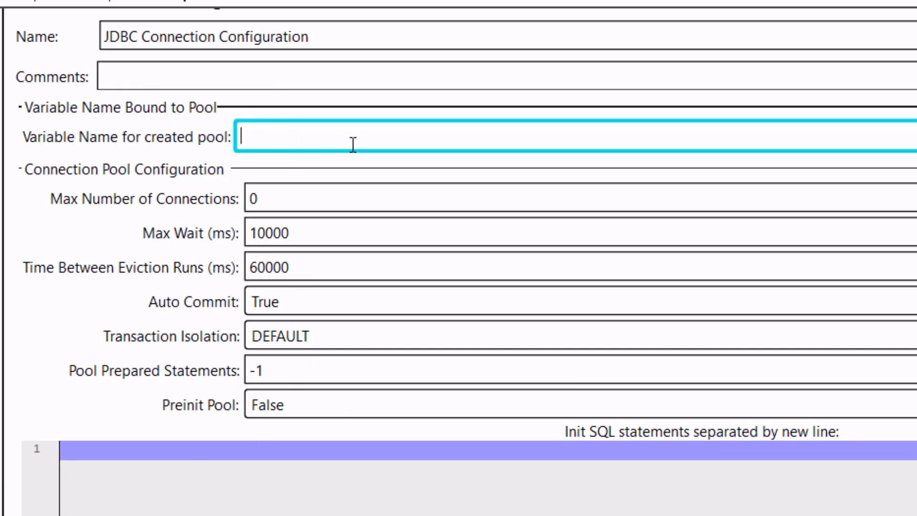
pyautogui.write('mysqldb_connection')
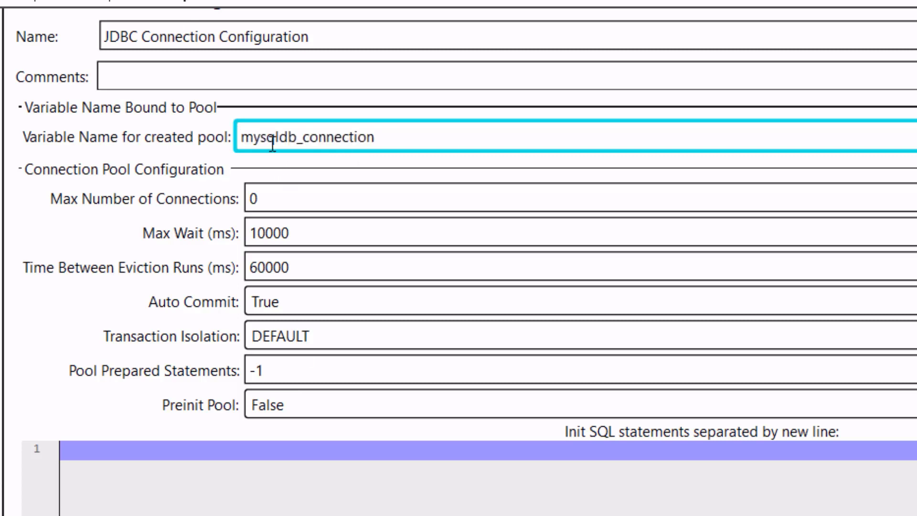
pyautogui.moveTo(444, 135); pyautogui.dragTo(169, 136)
pyautogui.click(296, 127)
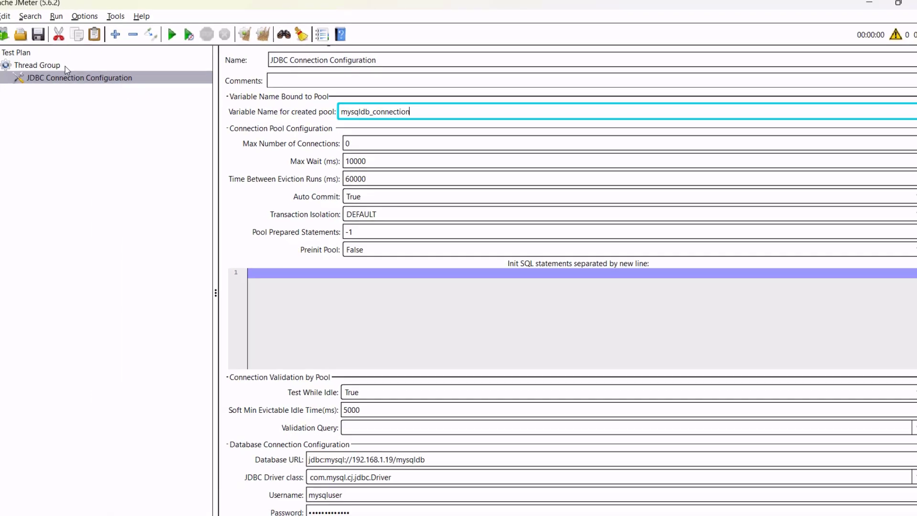
# Add a JDBC Request sampler under the Thread Group.
pyautogui.click(87, 70)
pyautogui.rightClick(87, 72)
pyautogui.moveTo(211, 75)
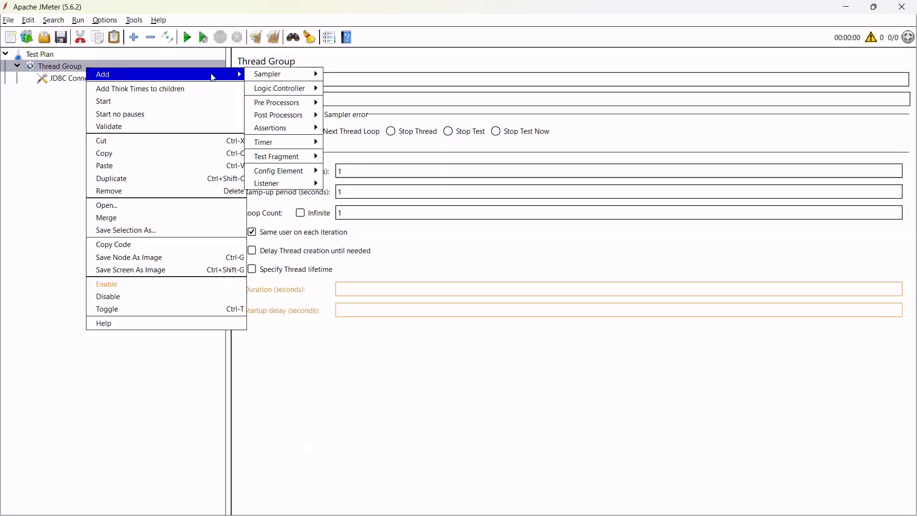
pyautogui.moveTo(313, 77)
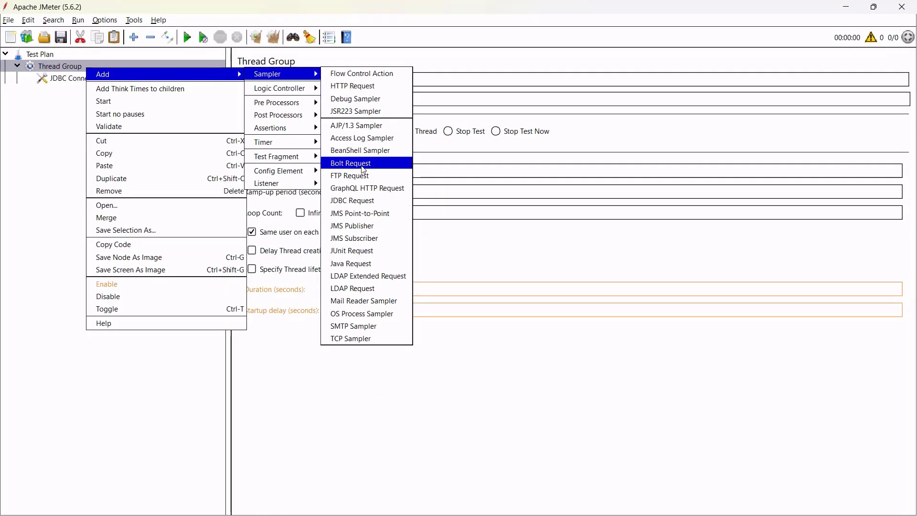
pyautogui.click(376, 200)
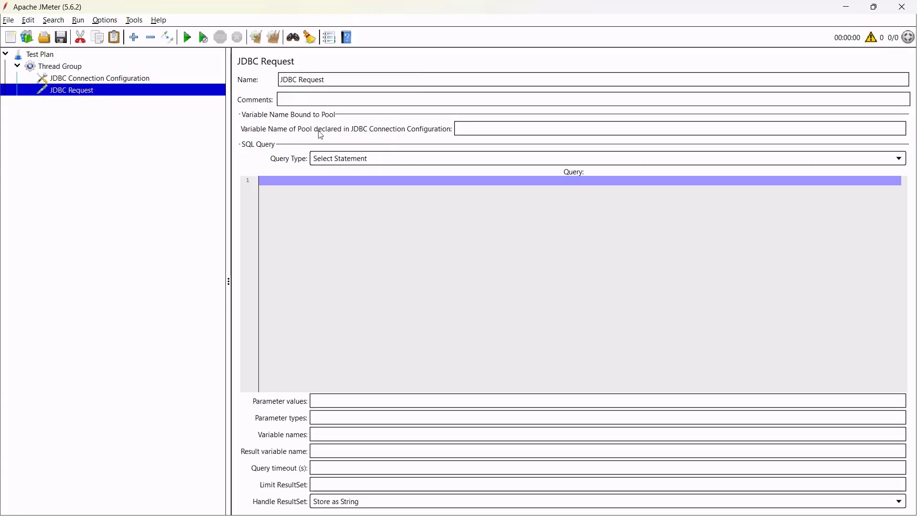
# Copy mysqldb_connection from the connection configuration into the JDBC Request's pool name field.
pyautogui.click(135, 80)
pyautogui.moveTo(414, 112); pyautogui.dragTo(312, 113)
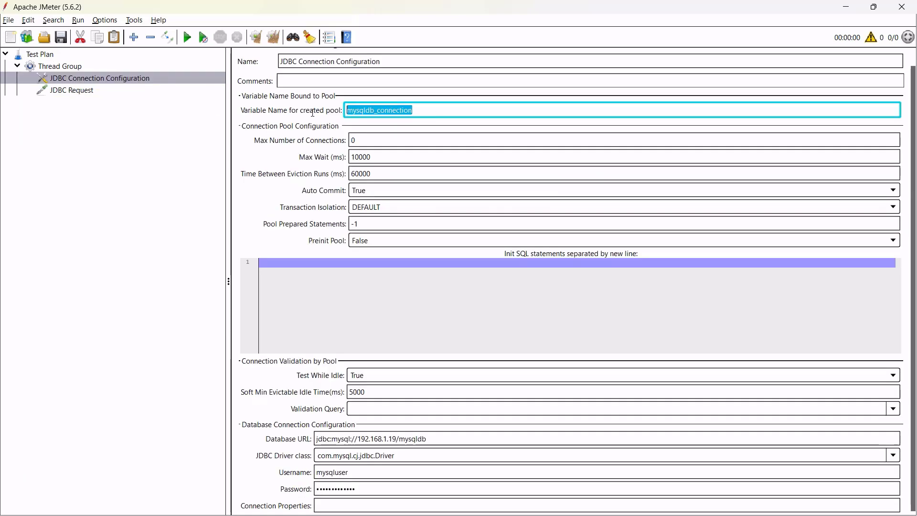
pyautogui.rightClick(377, 111)
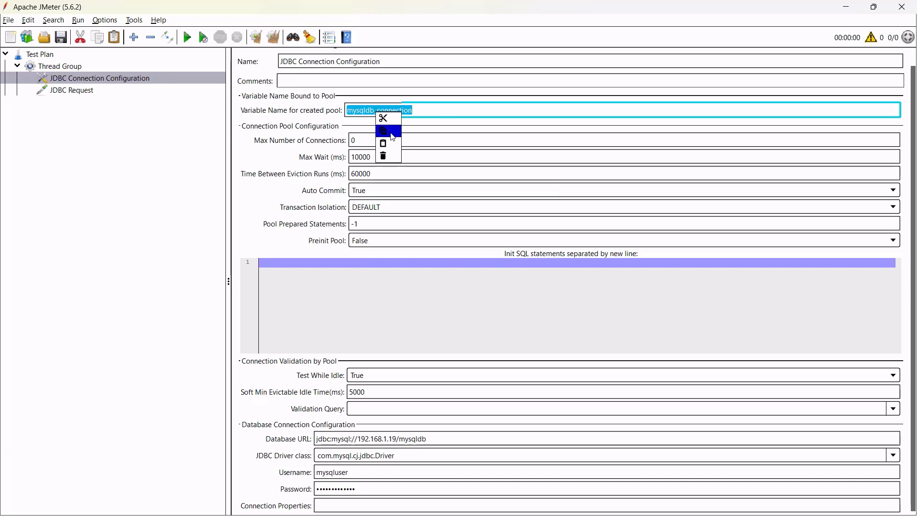
pyautogui.click(393, 138)
pyautogui.click(78, 89)
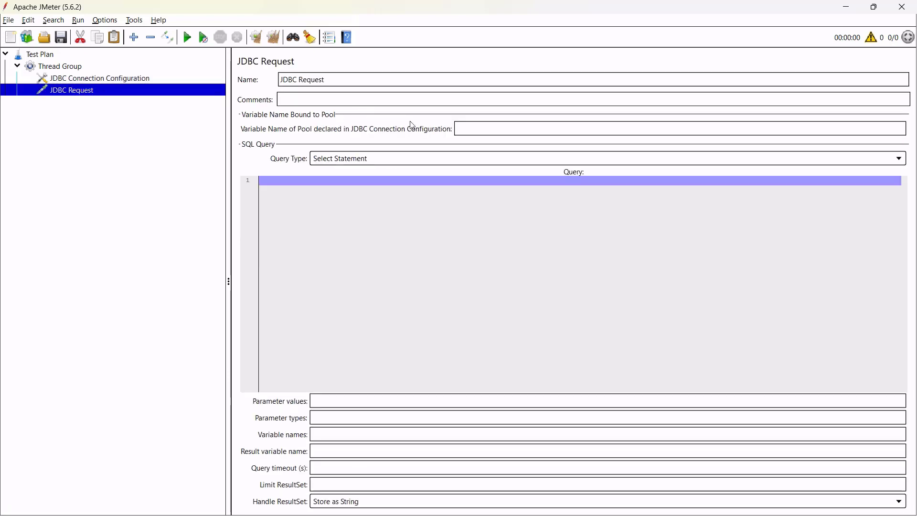
pyautogui.click(474, 127)
pyautogui.rightClick(474, 127)
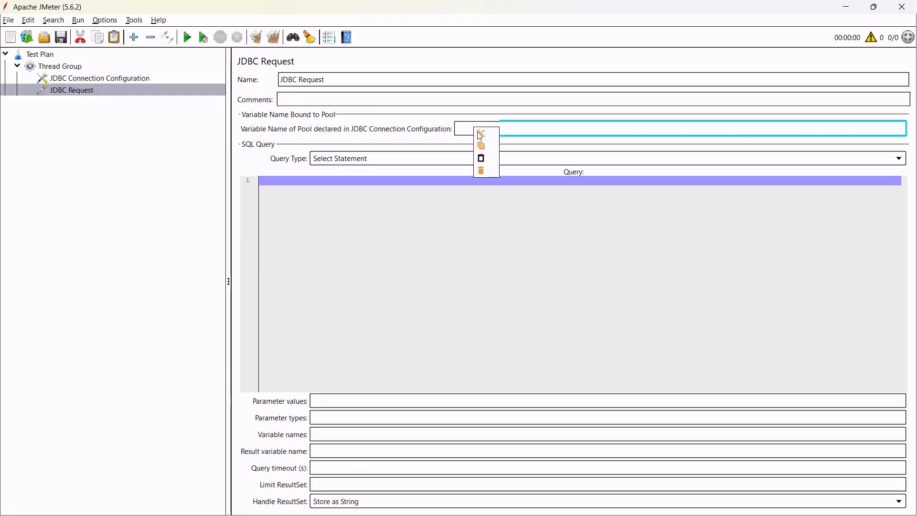
pyautogui.click(481, 157)
pyautogui.click(374, 184)
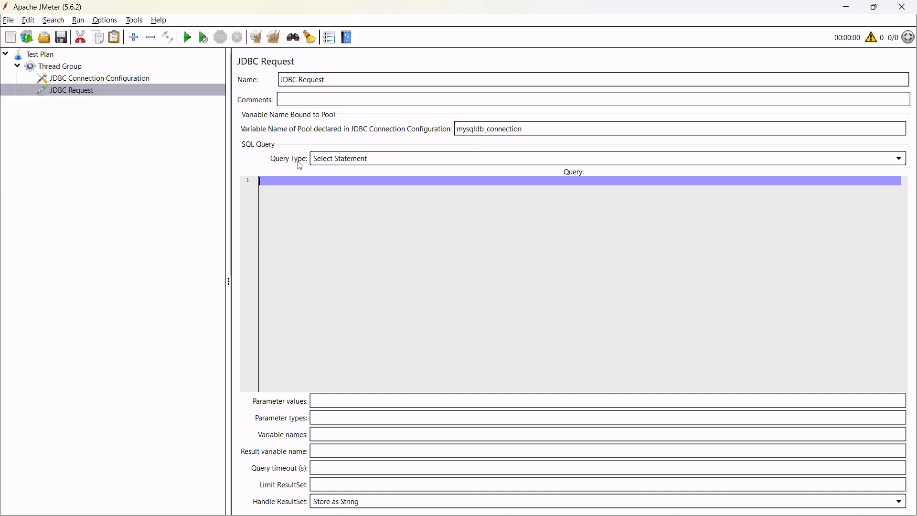
# Keep Select Statement as query type and enter 'select * from best_selling courses;'.
pyautogui.click(348, 162)
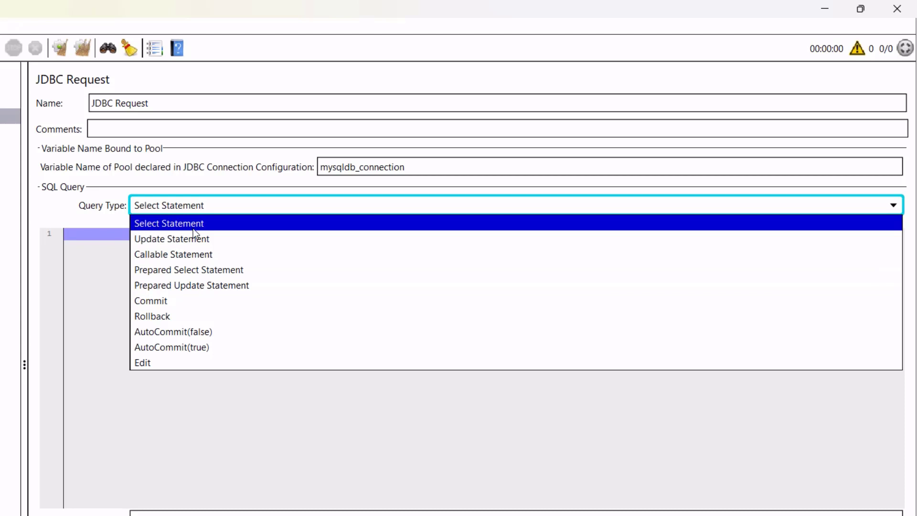
pyautogui.click(193, 228)
pyautogui.click(208, 277)
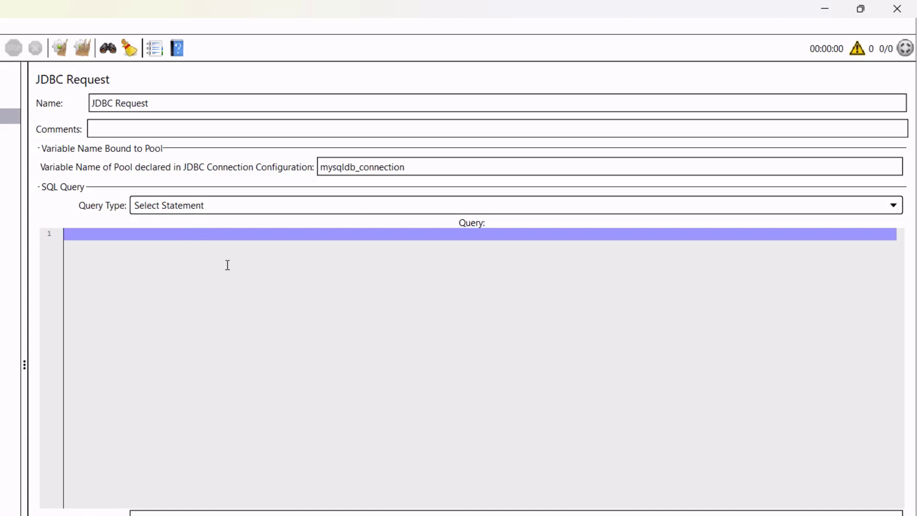
pyautogui.write('select * from best_selling courses;')
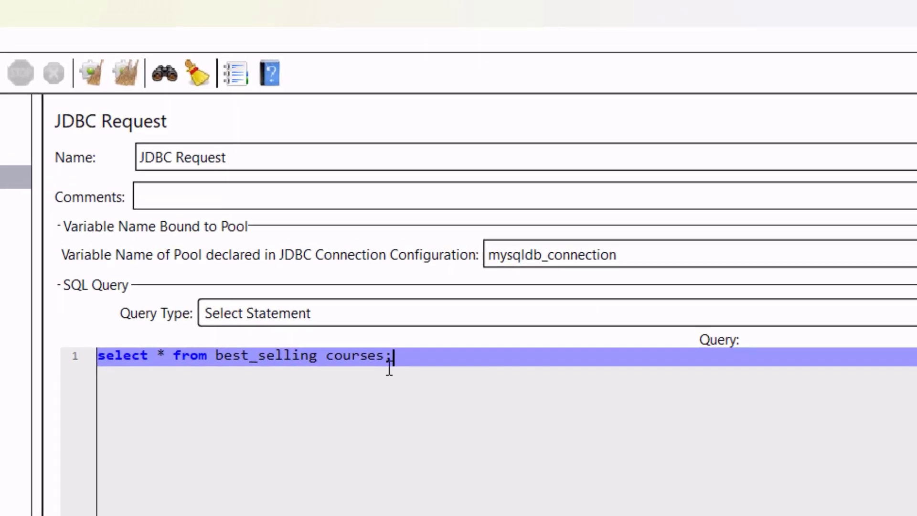
# Insert 'limit 1' before the query's closing semicolon.
pyautogui.moveTo(413, 364); pyautogui.dragTo(384, 365)
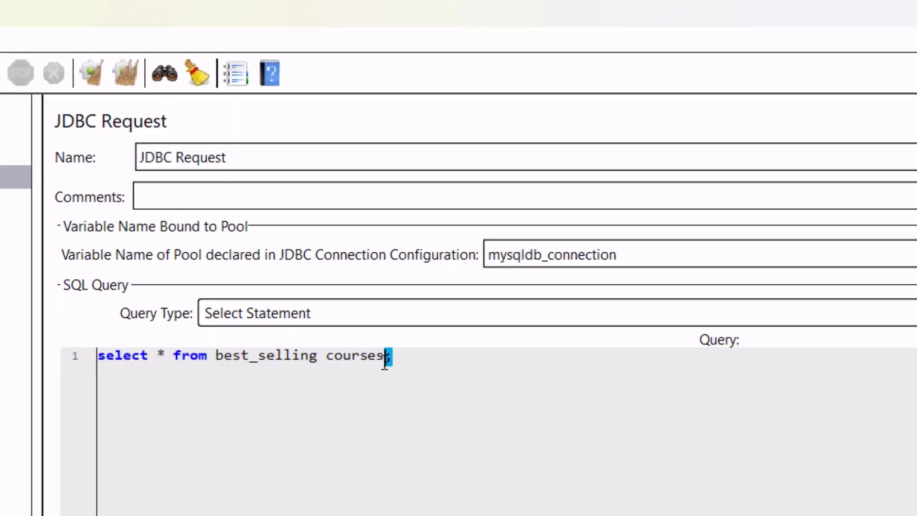
pyautogui.click(409, 365)
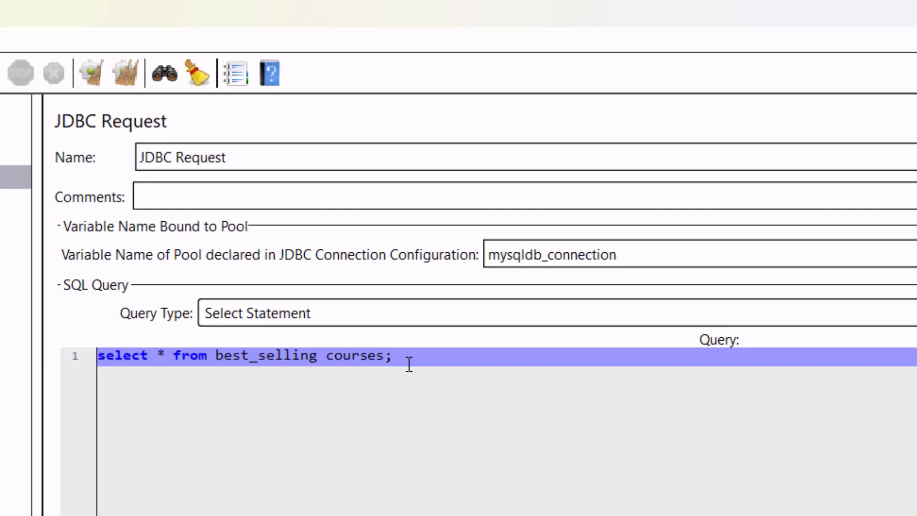
pyautogui.hotkey('shift', 'End')
pyautogui.press('End')
pyautogui.press('Left')
pyautogui.write('limit 1')
pyautogui.press('End')
pyautogui.click(4, 177)
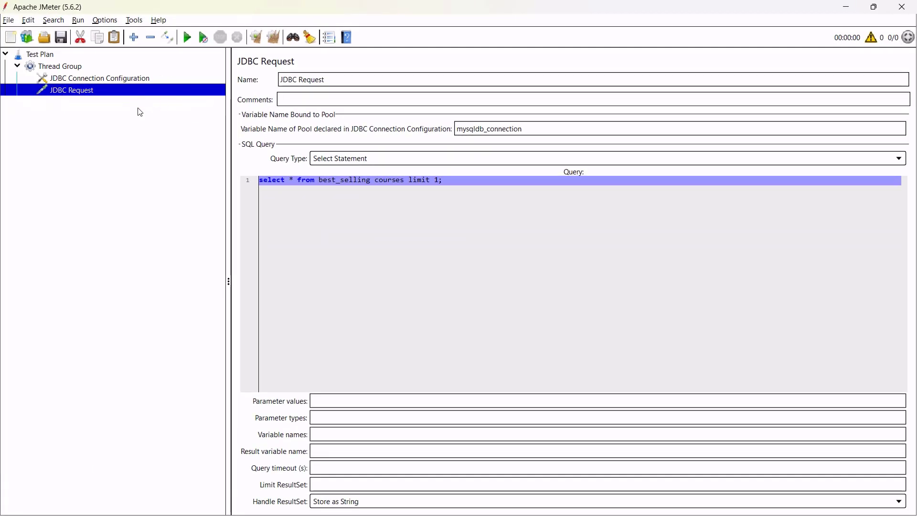
# Add a View Results Tree listener and a second listener under the Thread Group.
pyautogui.click(86, 67)
pyautogui.rightClick(87, 69)
pyautogui.moveTo(181, 77)
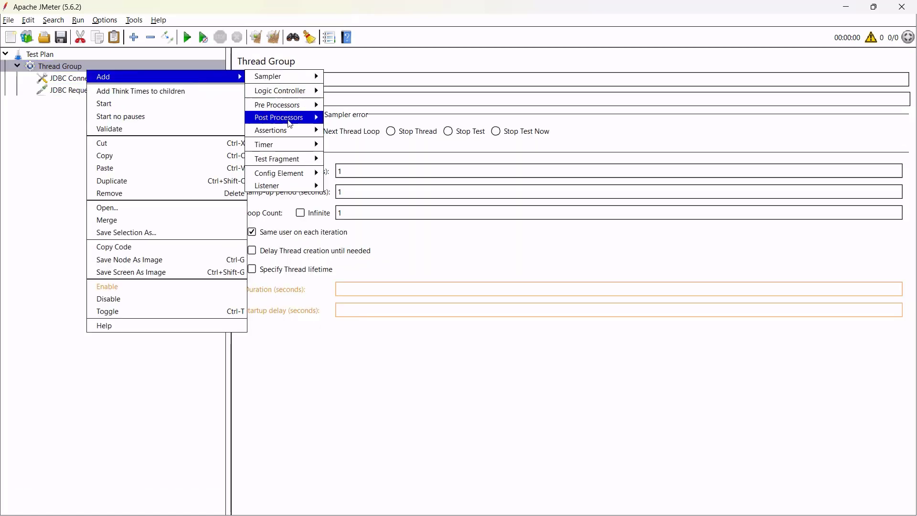
pyautogui.moveTo(286, 185)
pyautogui.click(380, 185)
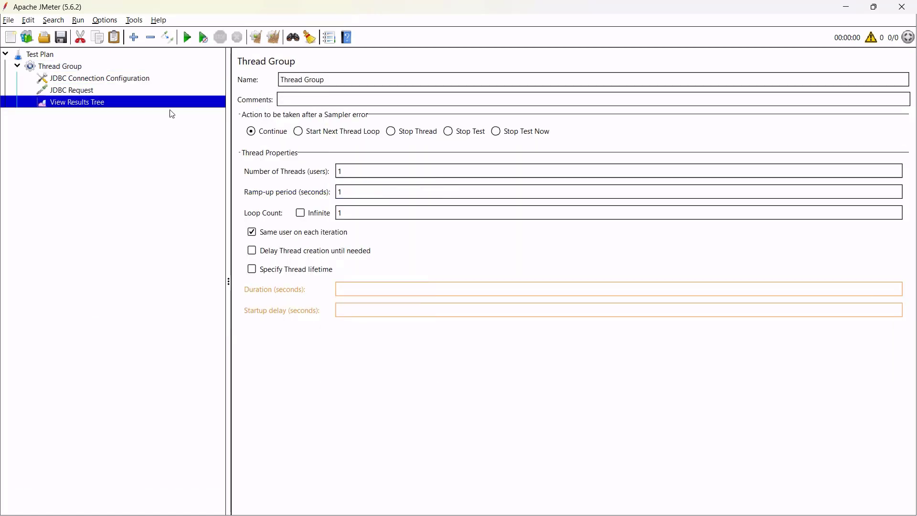
pyautogui.rightClick(146, 65)
pyautogui.moveTo(270, 71)
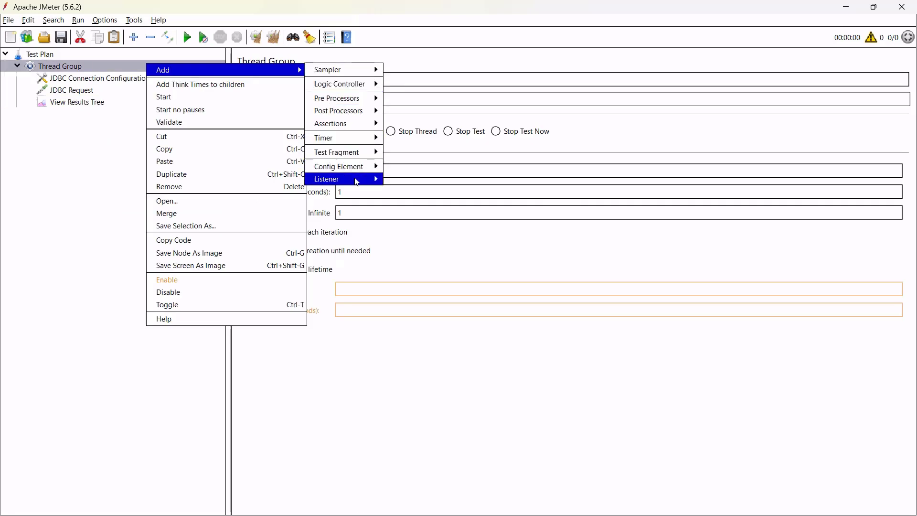
pyautogui.moveTo(357, 182)
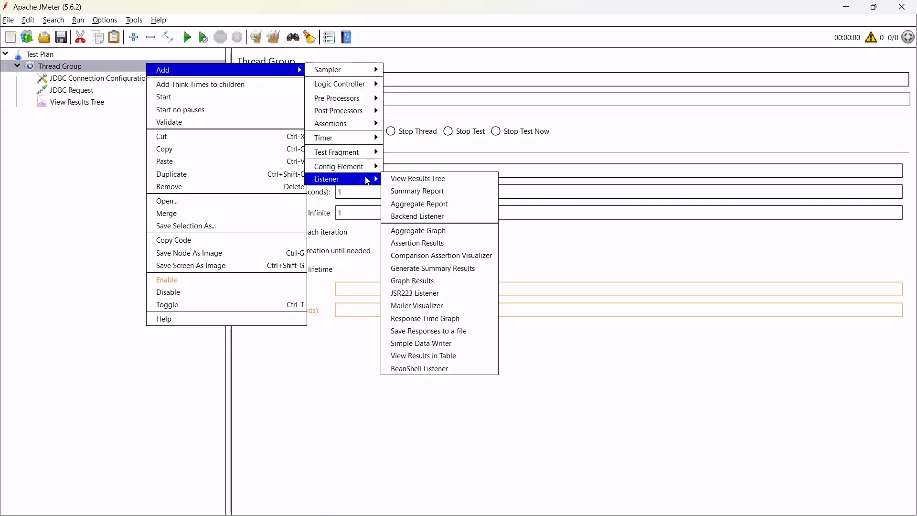
pyautogui.click(428, 184)
# Add Summary Report and Aggregate Report listeners under the Thread Group.
pyautogui.rightClick(113, 66)
pyautogui.moveTo(200, 75)
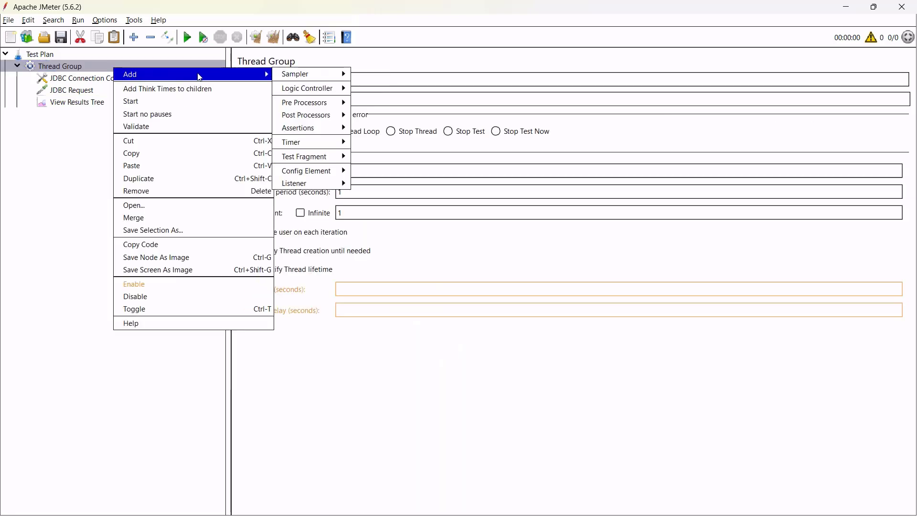
pyautogui.moveTo(329, 183)
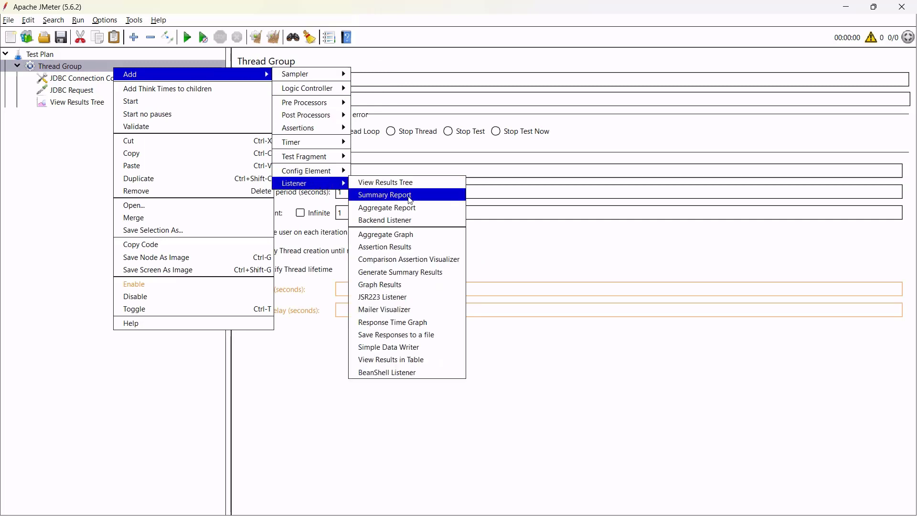
pyautogui.click(415, 200)
pyautogui.rightClick(103, 66)
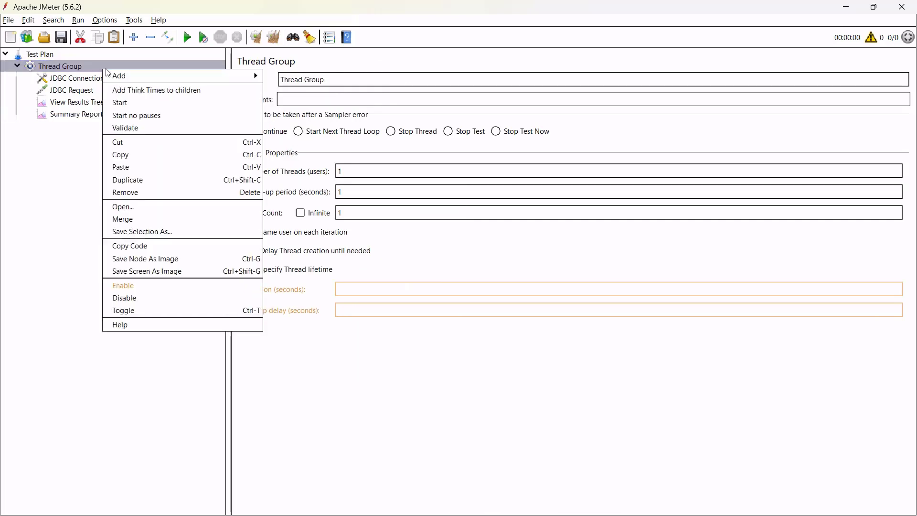
pyautogui.moveTo(220, 76)
pyautogui.moveTo(321, 186)
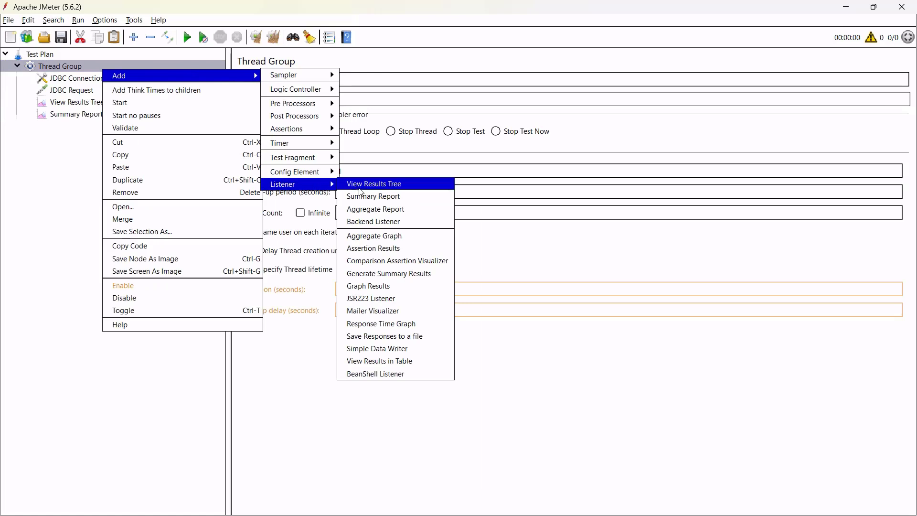
pyautogui.click(389, 216)
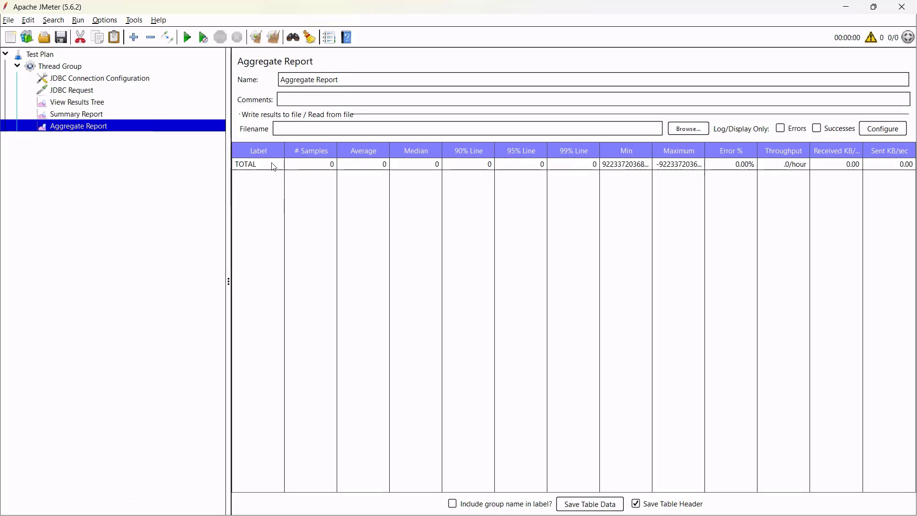
# Review the JDBC Request and JDBC Connection Configuration nodes, then show the Thread Group settings.
pyautogui.click(104, 95)
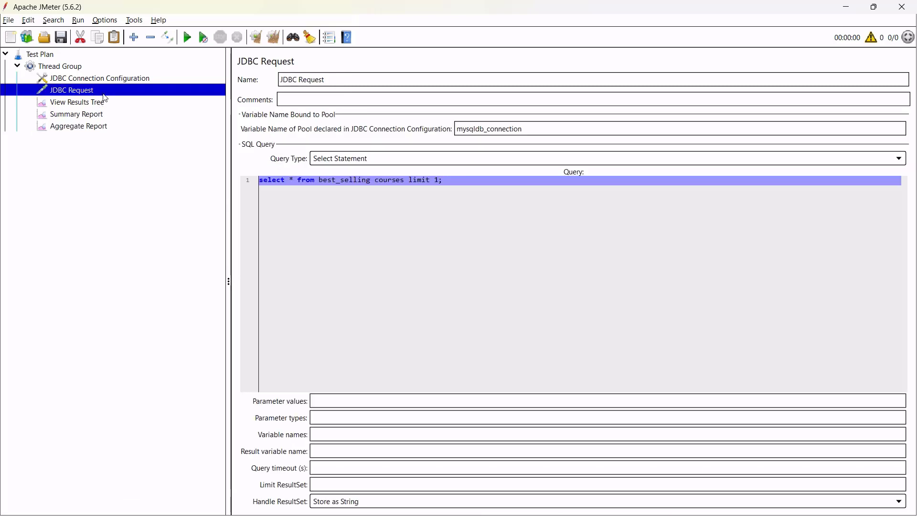
pyautogui.tripleClick(350, 82)
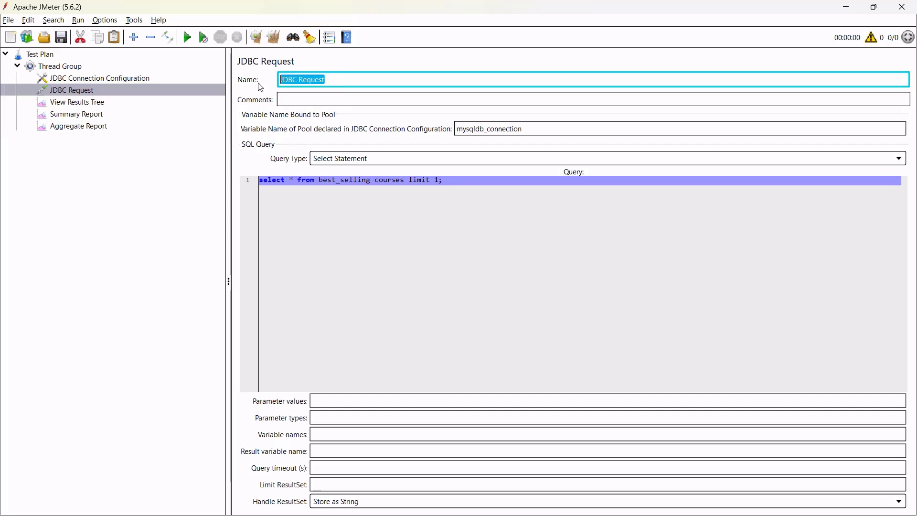
pyautogui.click(137, 79)
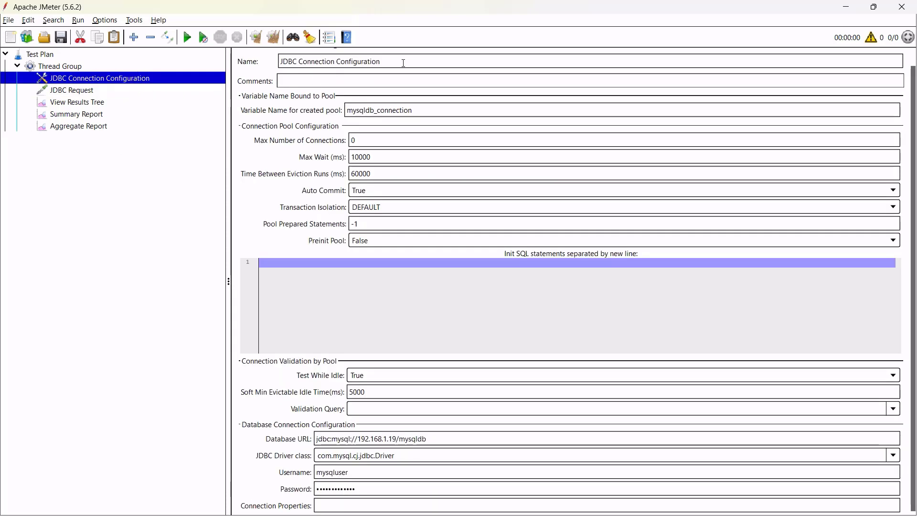
pyautogui.moveTo(404, 63); pyautogui.dragTo(272, 65)
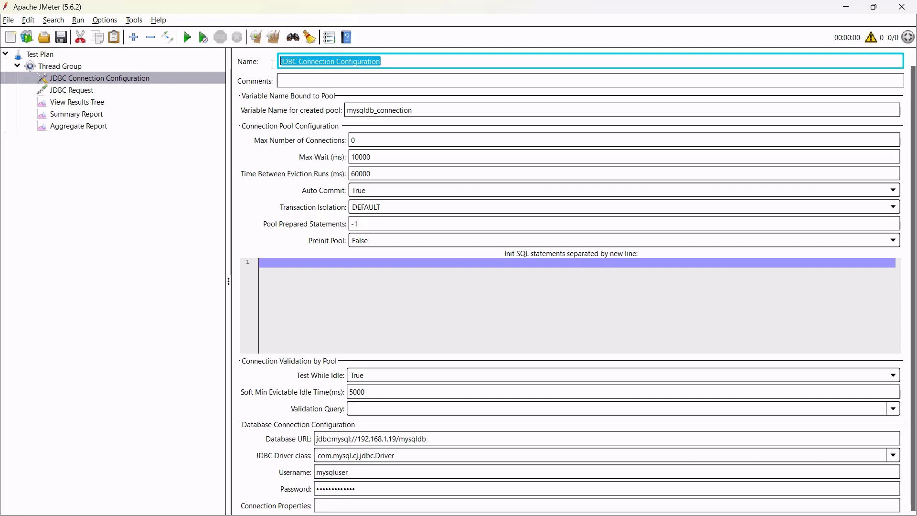
pyautogui.click(98, 91)
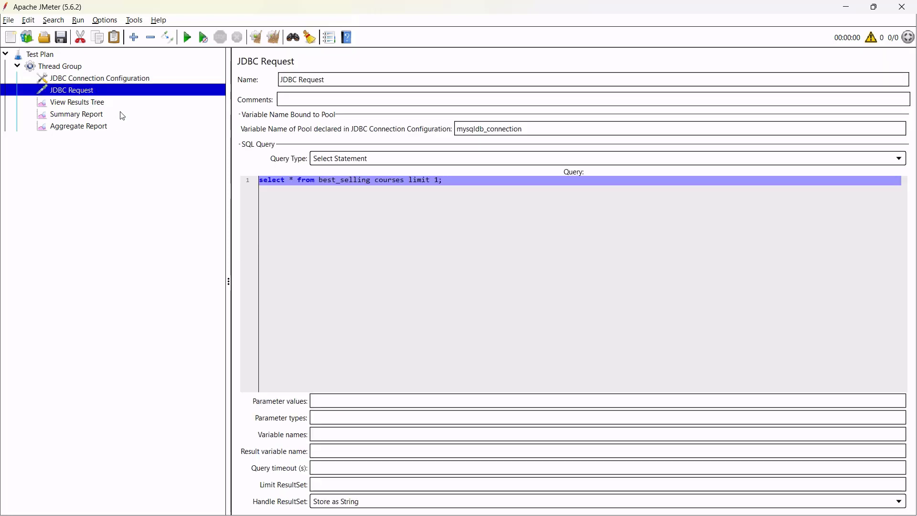
pyautogui.click(104, 81)
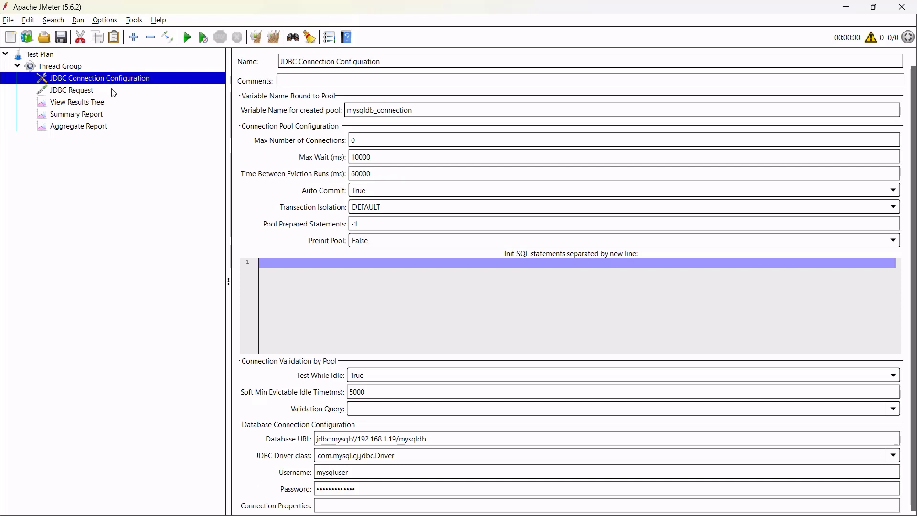
pyautogui.click(113, 92)
pyautogui.click(110, 69)
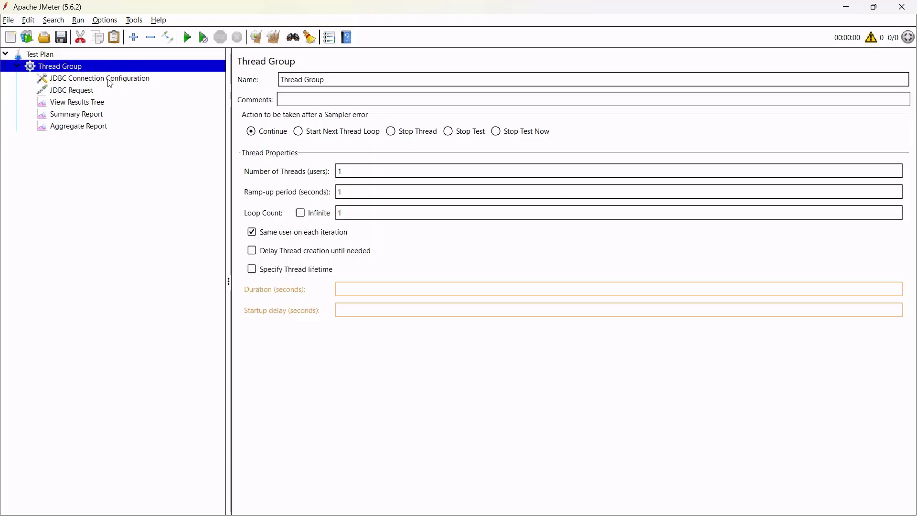
# Set 10 threads with a 5-second ramp-up, save as DB_Test.jmx and start the run.
pyautogui.click(359, 173)
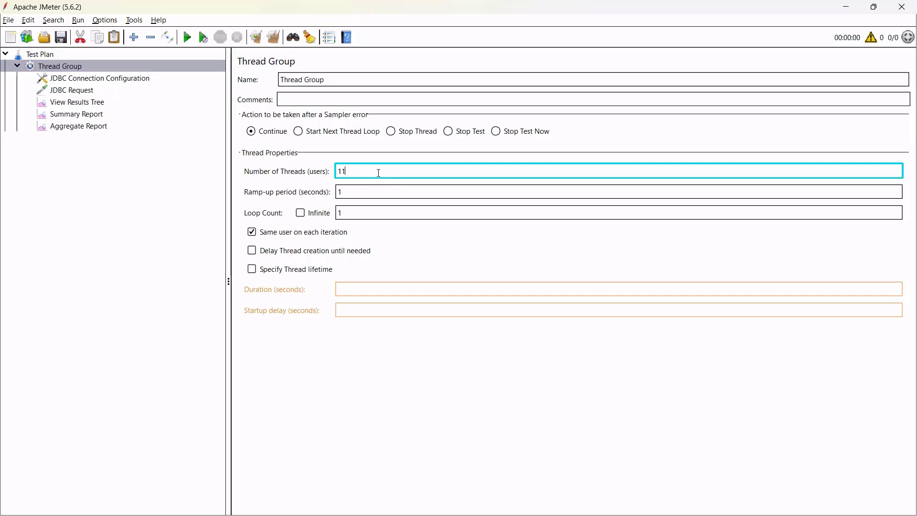
pyautogui.doubleClick(354, 192)
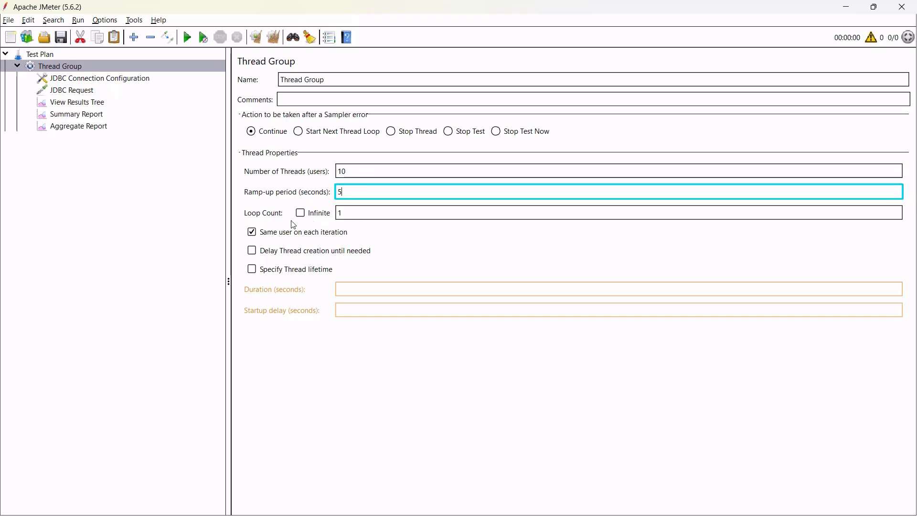
pyautogui.click(353, 214)
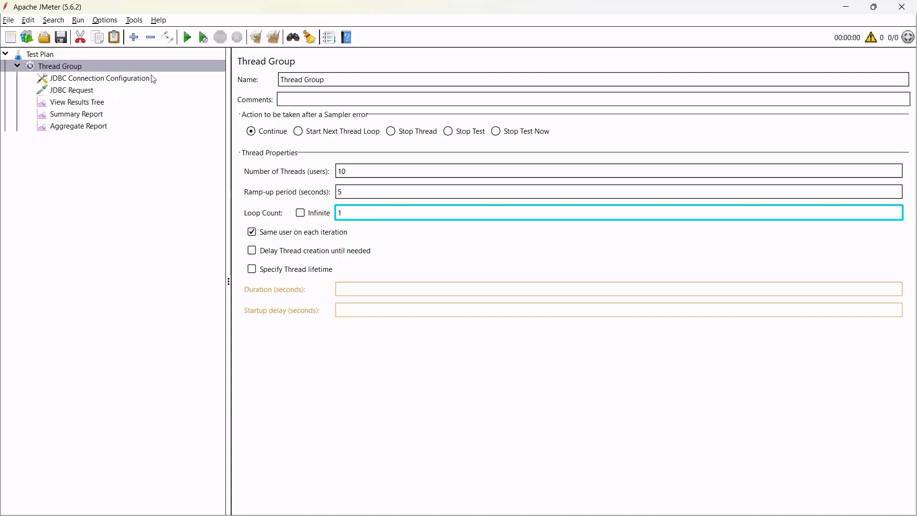
pyautogui.click(60, 38)
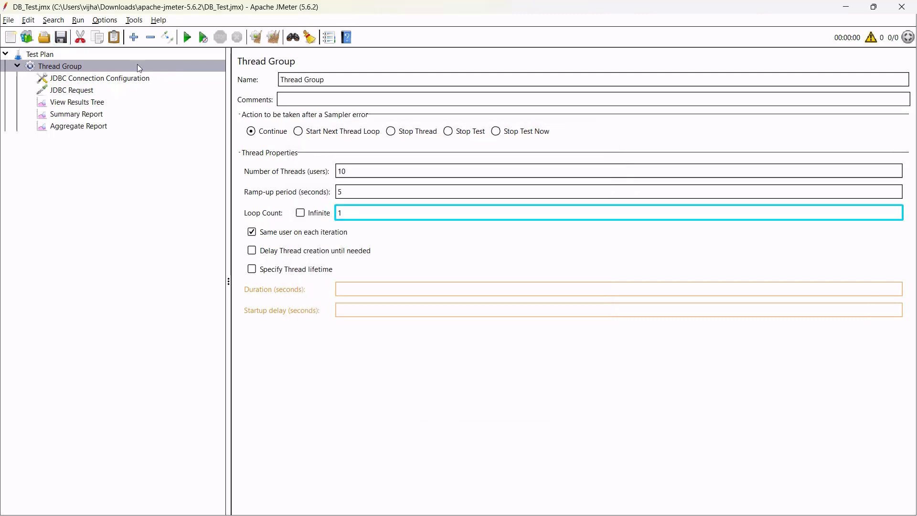
pyautogui.click(187, 38)
# Inspect the first failed JDBC Request's 'Communications link failure' error, then reopen the connection configuration.
pyautogui.click(97, 103)
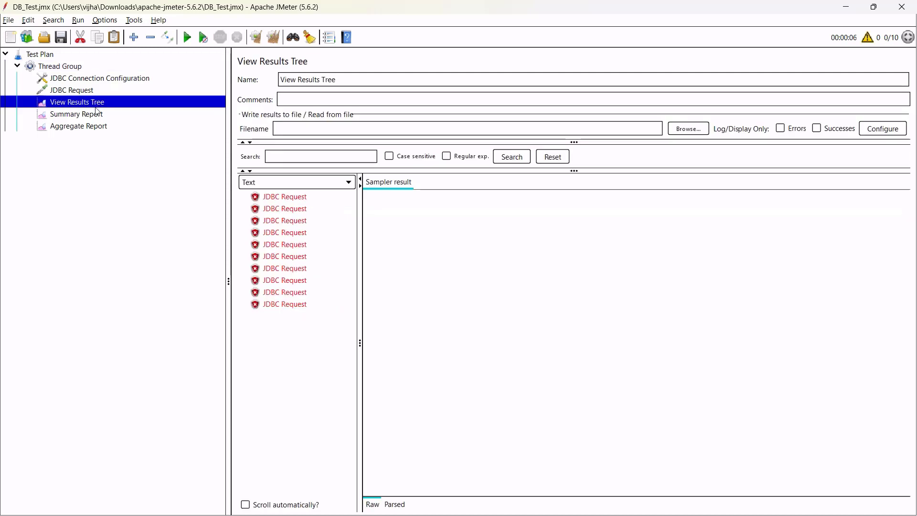
pyautogui.click(295, 198)
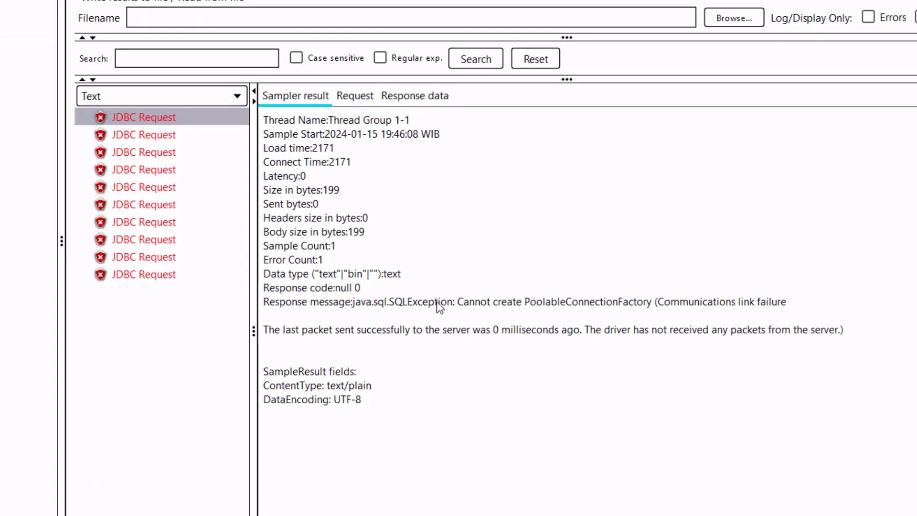
pyautogui.moveTo(475, 311); pyautogui.dragTo(782, 303)
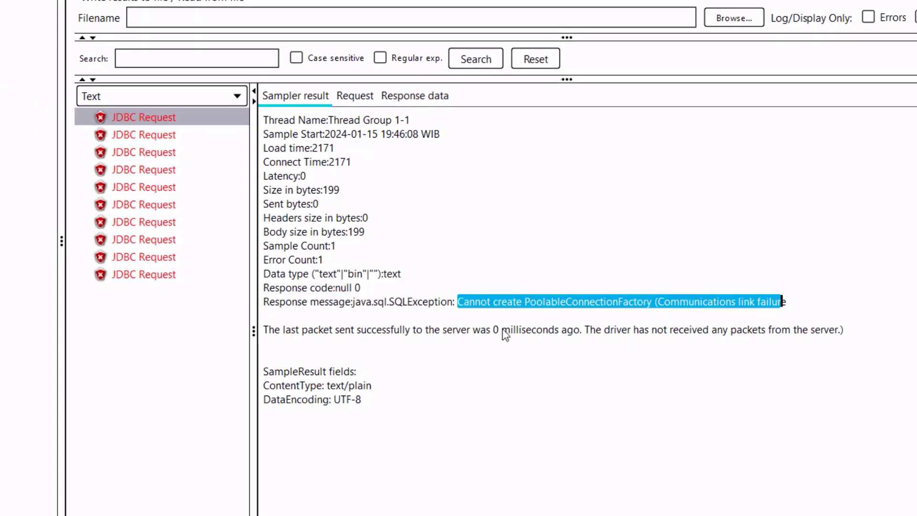
pyautogui.moveTo(372, 329); pyautogui.dragTo(585, 329)
pyautogui.click(370, 95)
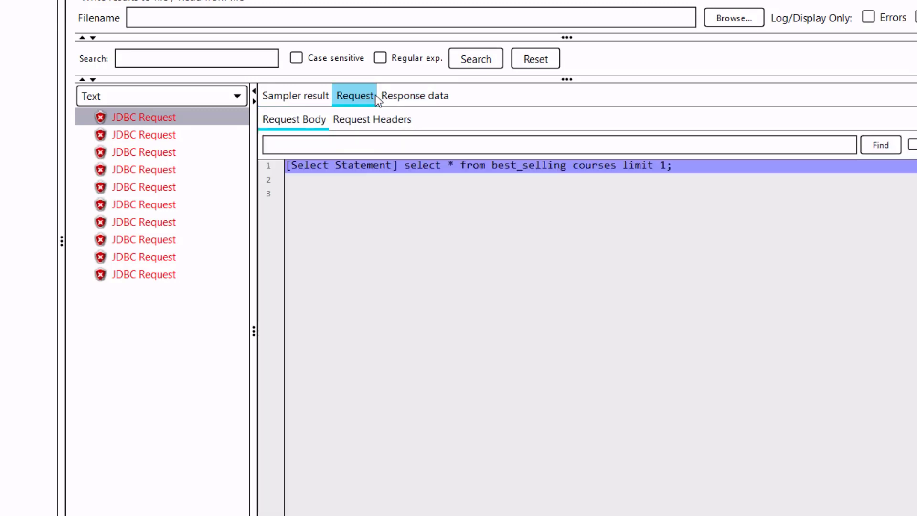
pyautogui.click(414, 95)
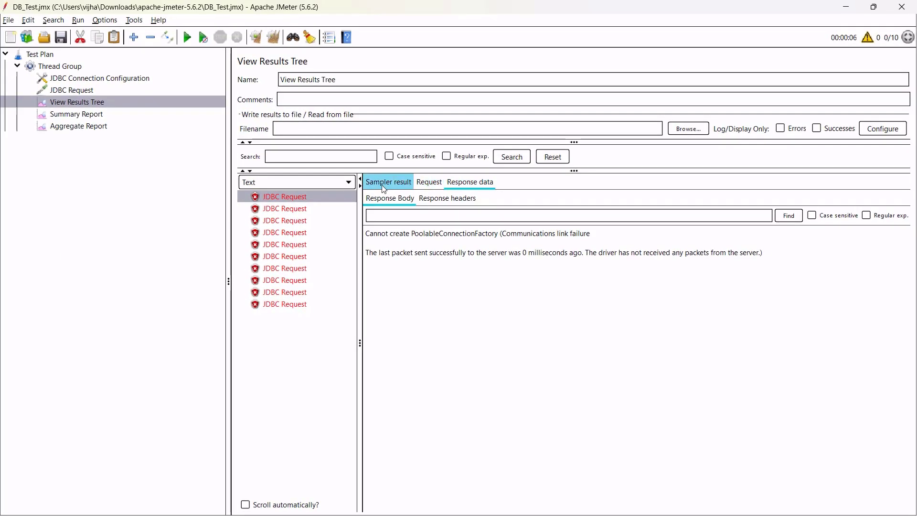
pyautogui.click(384, 186)
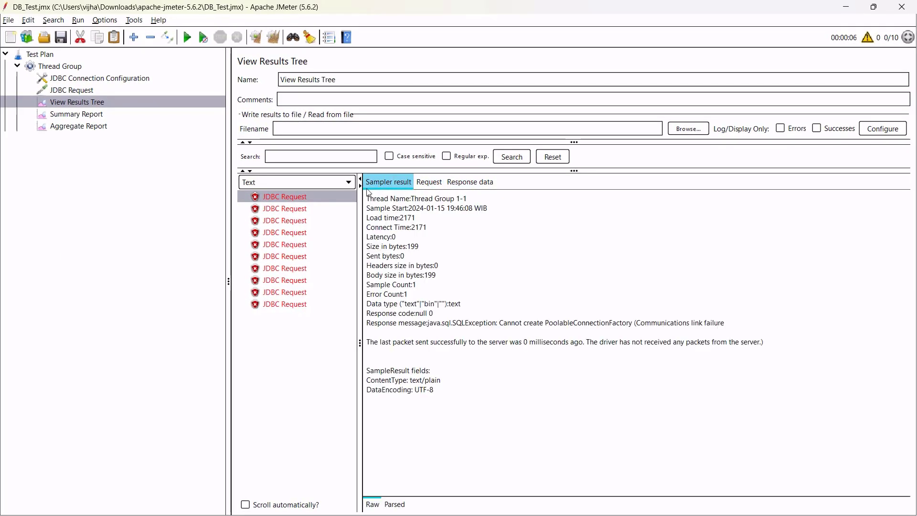
pyautogui.click(101, 84)
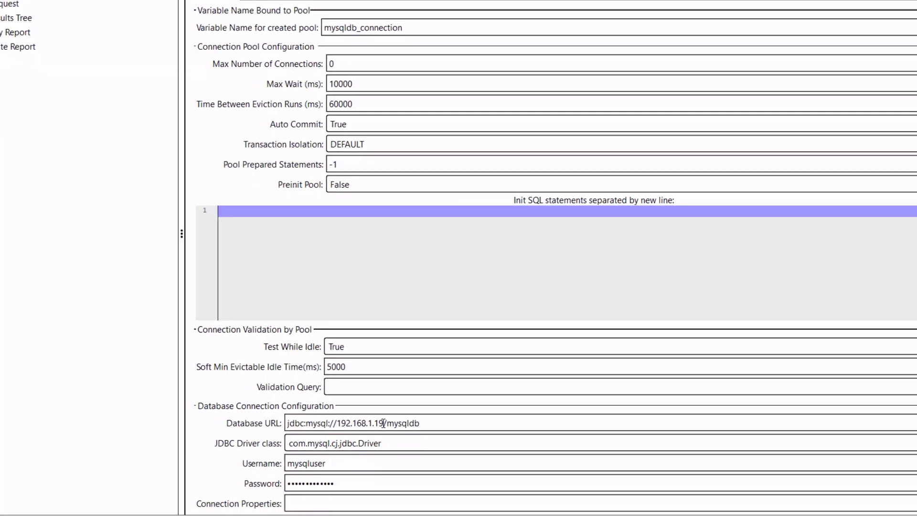
# Add port 3308 to the Database URL: jdbc:mysql://192.168.1.19:3308/mysqldb.
pyautogui.click(391, 439)
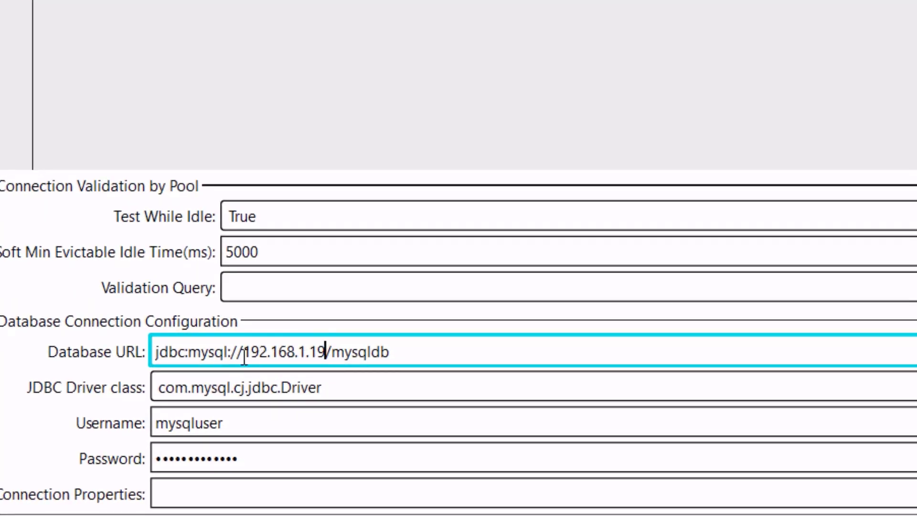
pyautogui.moveTo(244, 356); pyautogui.dragTo(329, 357)
pyautogui.click(325, 355)
pyautogui.write(':')
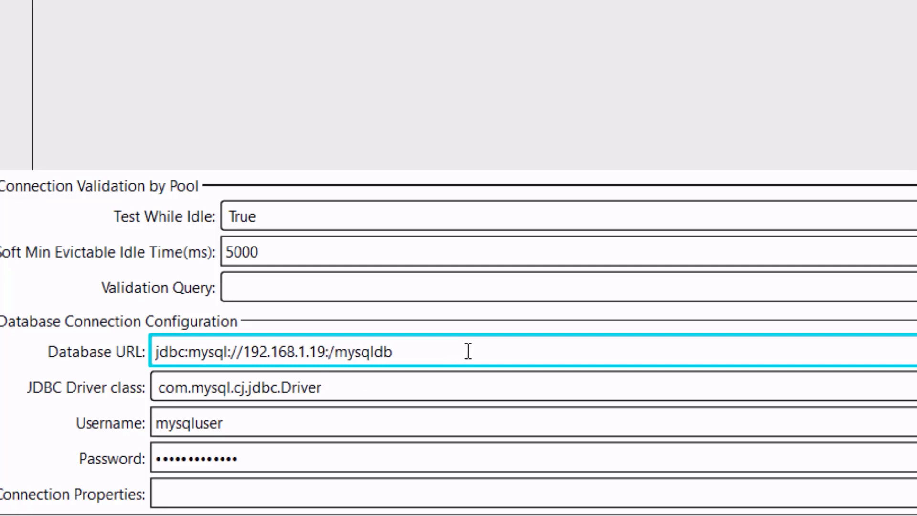
pyautogui.write('3006')
pyautogui.press('BackSpace')
pyautogui.press('BackSpace')
pyautogui.press('BackSpace')
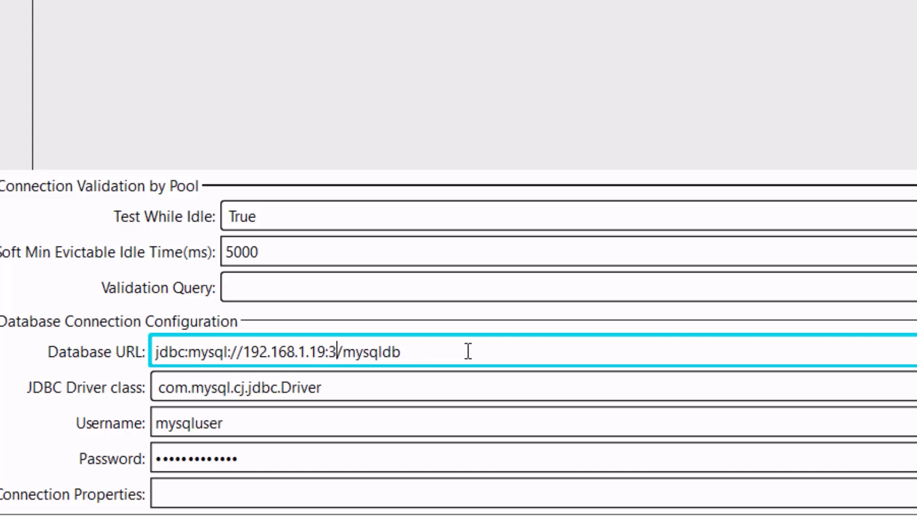
pyautogui.write('306')
pyautogui.click(443, 389)
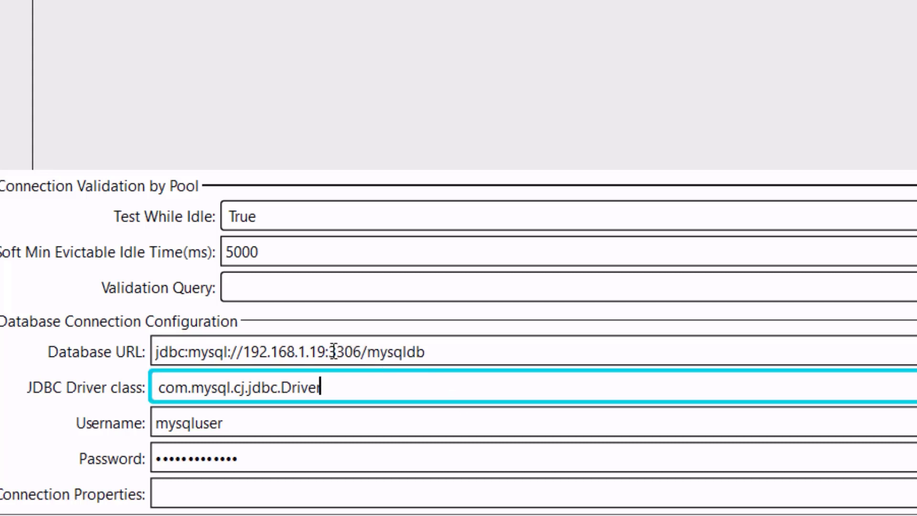
pyautogui.doubleClick(349, 353)
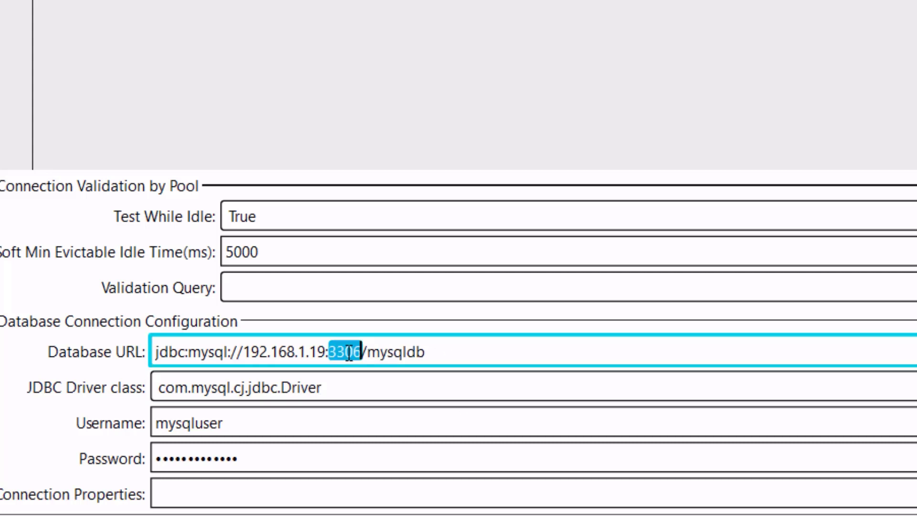
pyautogui.write('3308')
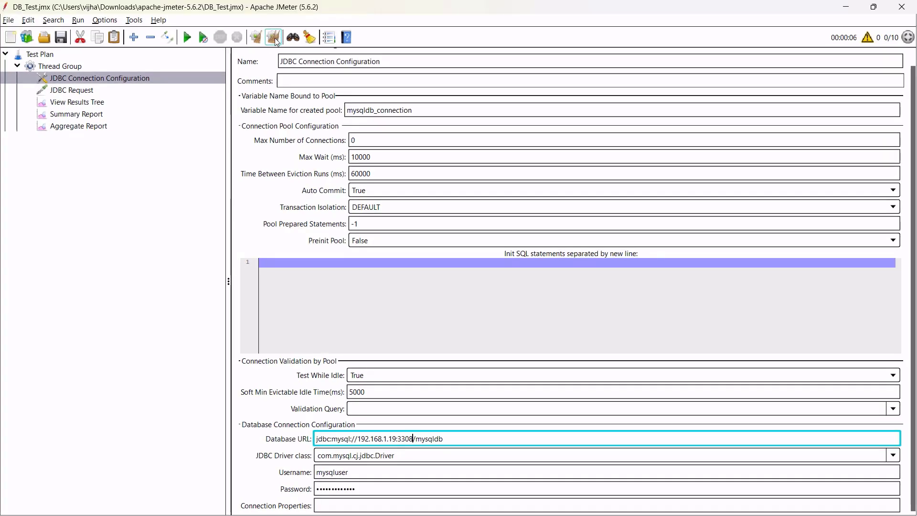
# Rerun the test with the new port and read the missing-table error for mysqldb.best_selling.
pyautogui.click(89, 114)
pyautogui.click(98, 126)
pyautogui.click(95, 103)
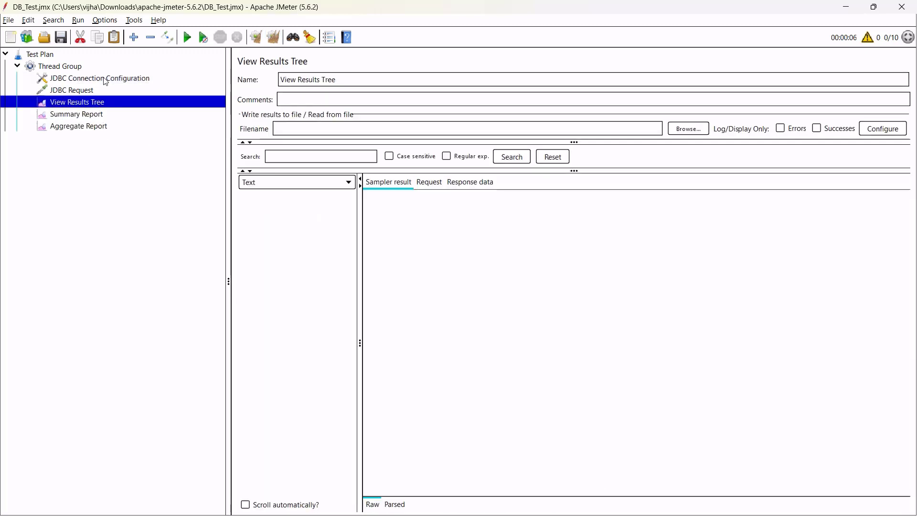
pyautogui.click(106, 79)
pyautogui.click(187, 38)
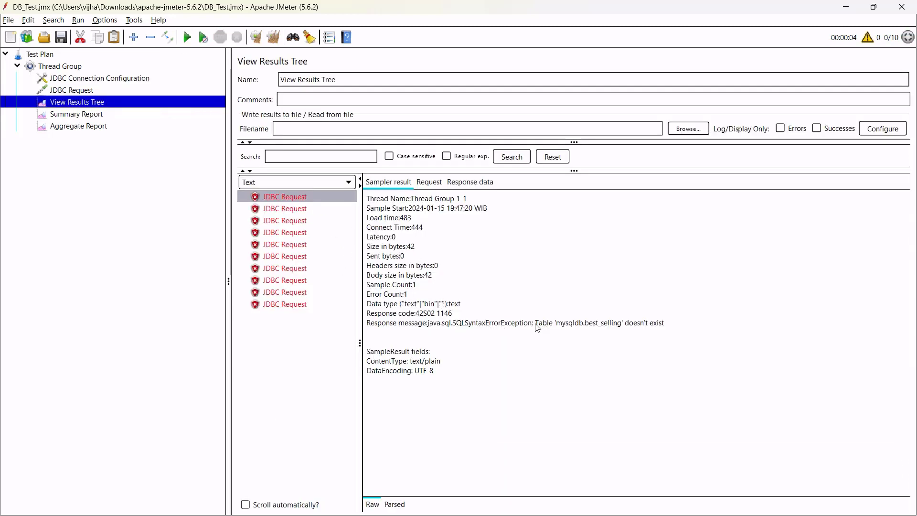
pyautogui.doubleClick(537, 328)
pyautogui.moveTo(563, 326); pyautogui.dragTo(664, 329)
pyautogui.click(597, 331)
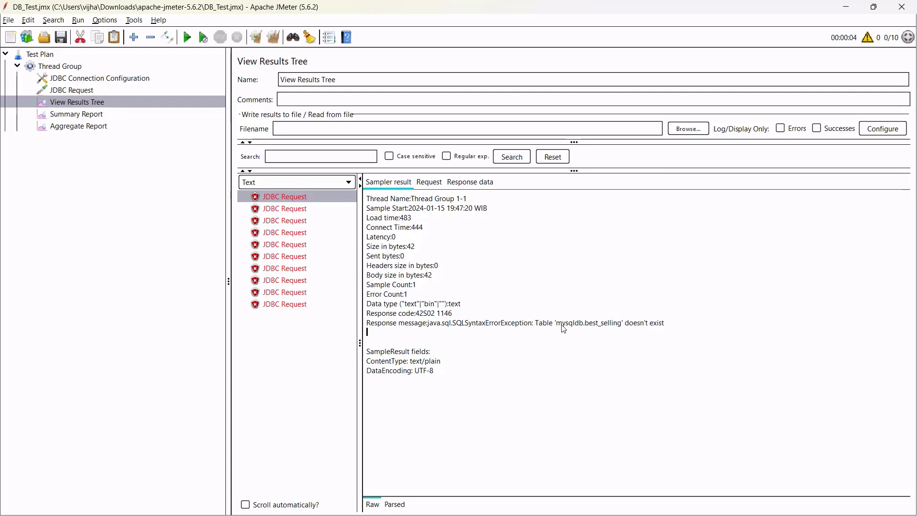
pyautogui.moveTo(557, 327); pyautogui.dragTo(623, 328)
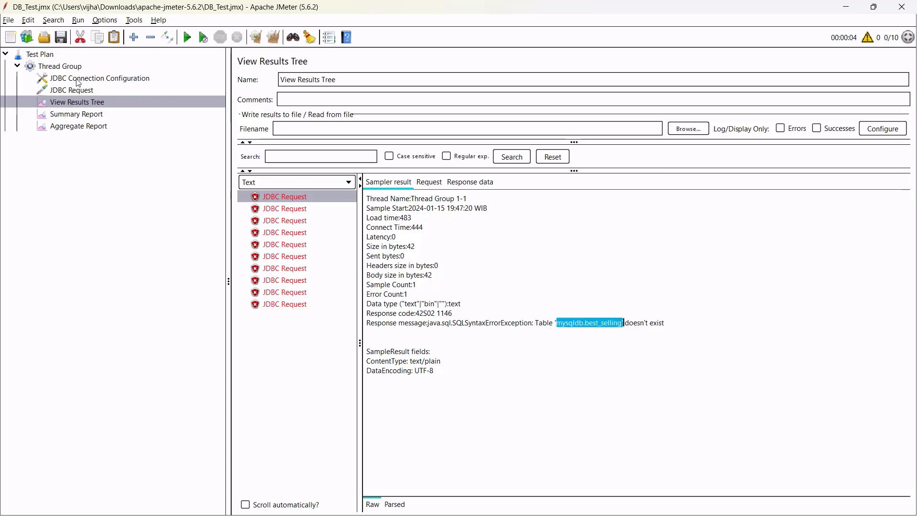
# Replace the space in the query's table name with an underscore: best_selling_courses.
pyautogui.click(86, 94)
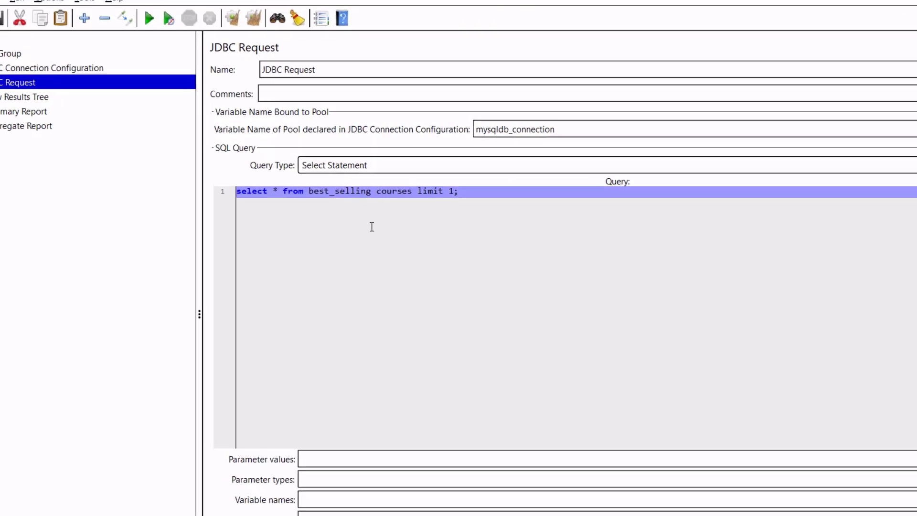
pyautogui.click(374, 200)
pyautogui.moveTo(251, 260); pyautogui.dragTo(381, 263)
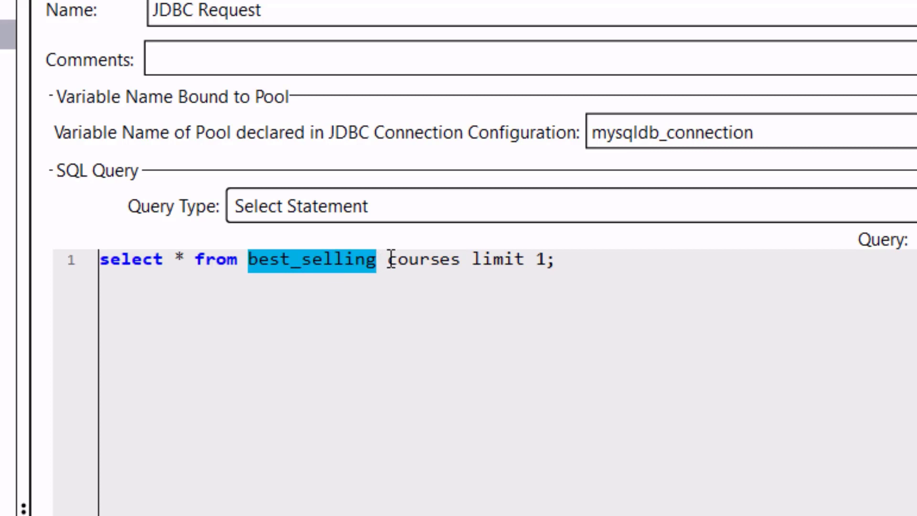
pyautogui.click(388, 260)
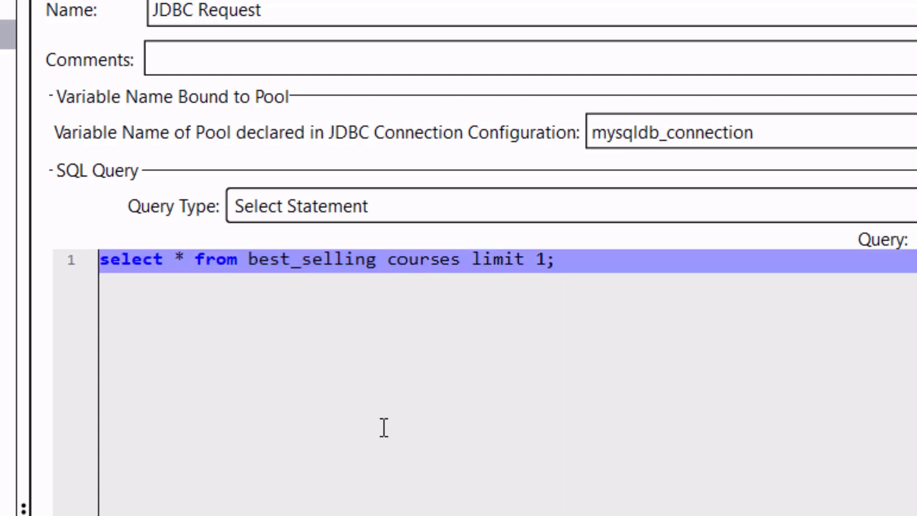
pyautogui.press('BackSpace')
pyautogui.write('_')
pyautogui.press('End')
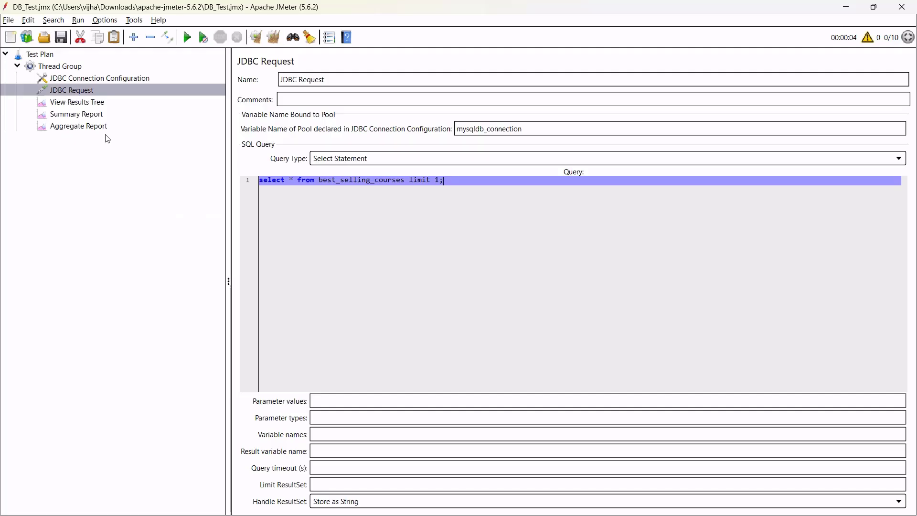
# Clear the old failed results and run the test plan again.
pyautogui.click(93, 102)
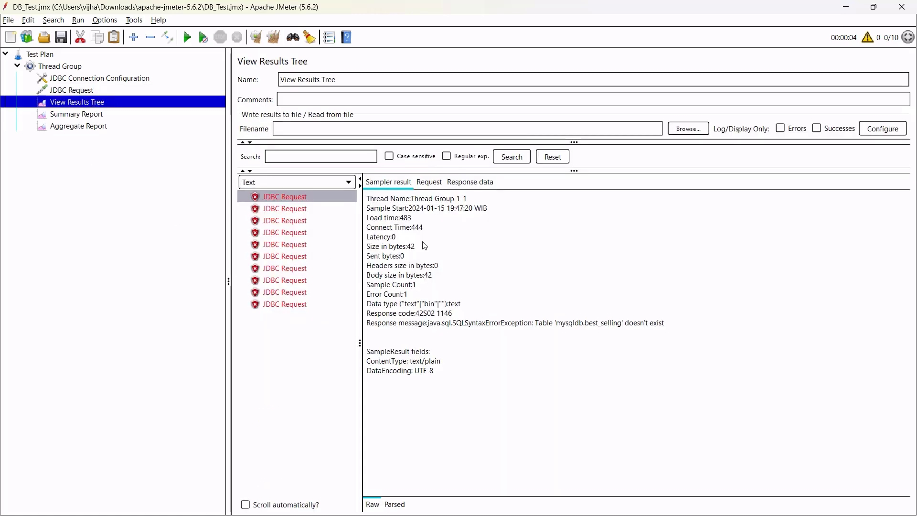
pyautogui.moveTo(474, 379); pyautogui.dragTo(358, 200)
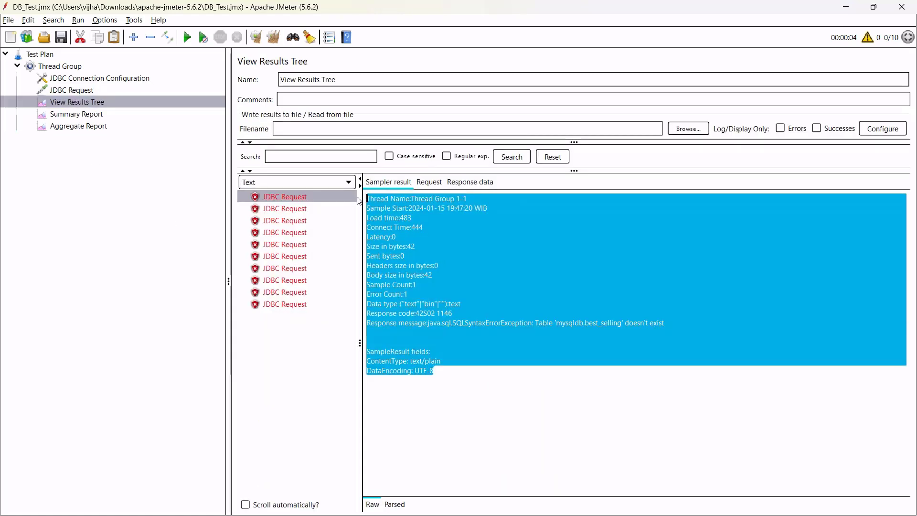
pyautogui.click(462, 267)
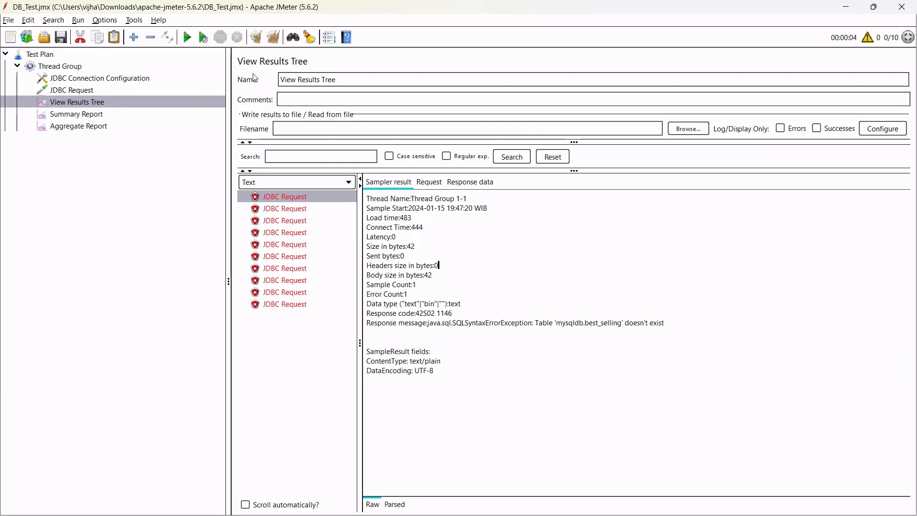
pyautogui.click(273, 37)
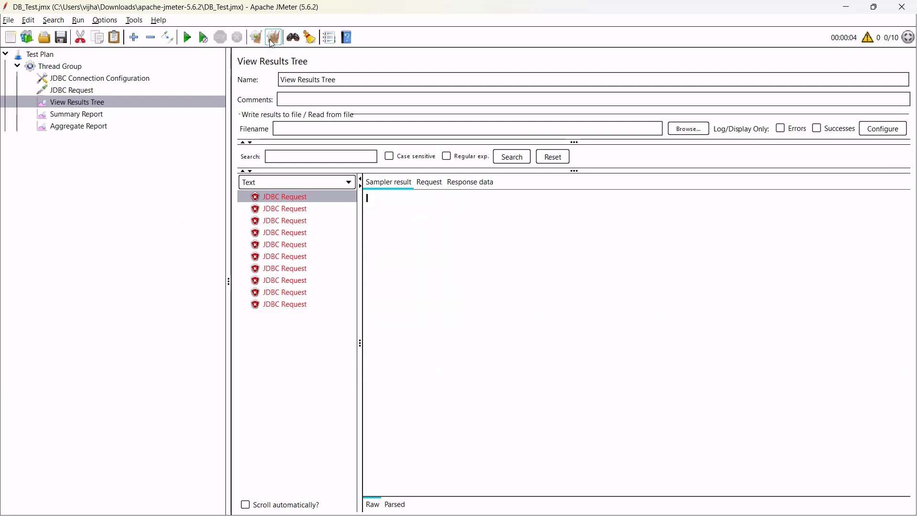
pyautogui.click(188, 38)
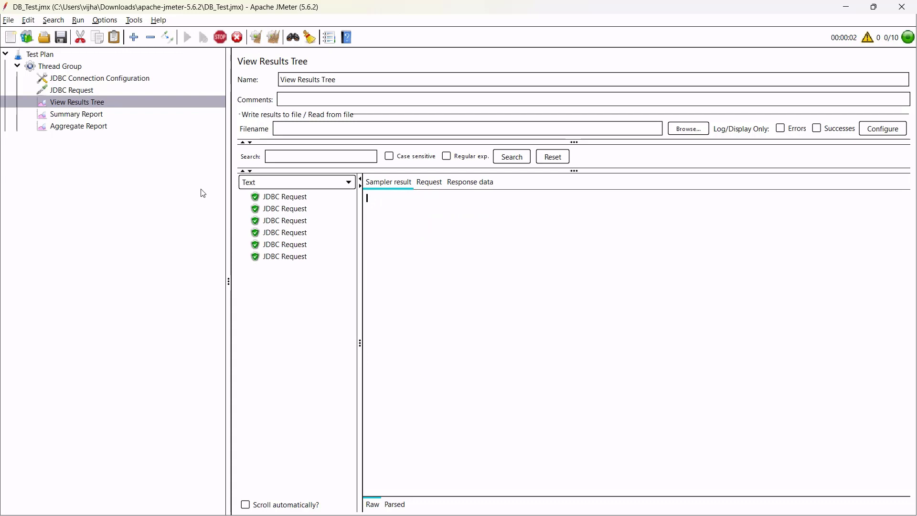
# Inspect the first successful sample's sent SQL statement and returned Grafana course row.
pyautogui.click(302, 200)
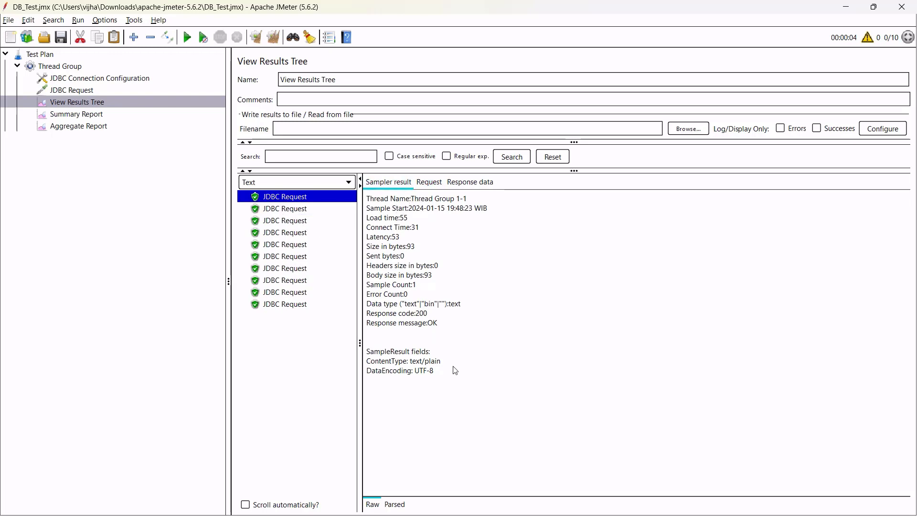
pyautogui.moveTo(454, 370); pyautogui.dragTo(432, 186)
pyautogui.click(432, 185)
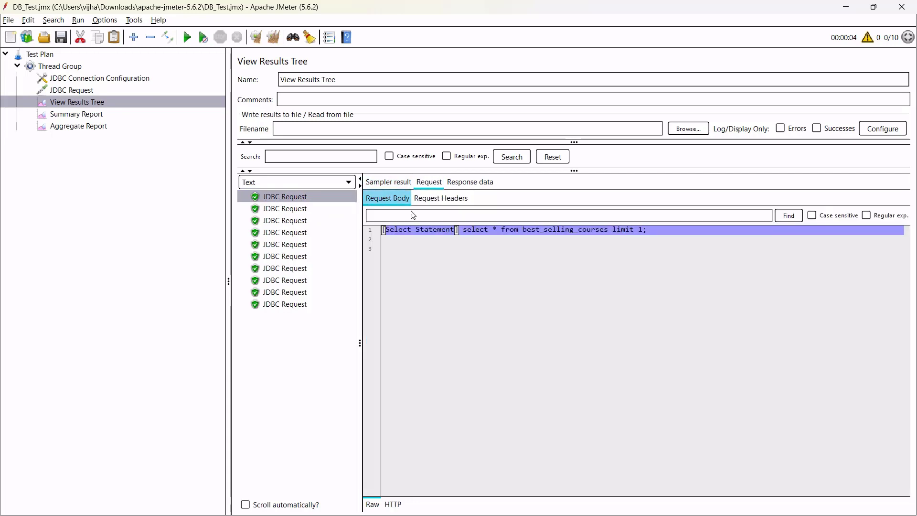
pyautogui.click(456, 253)
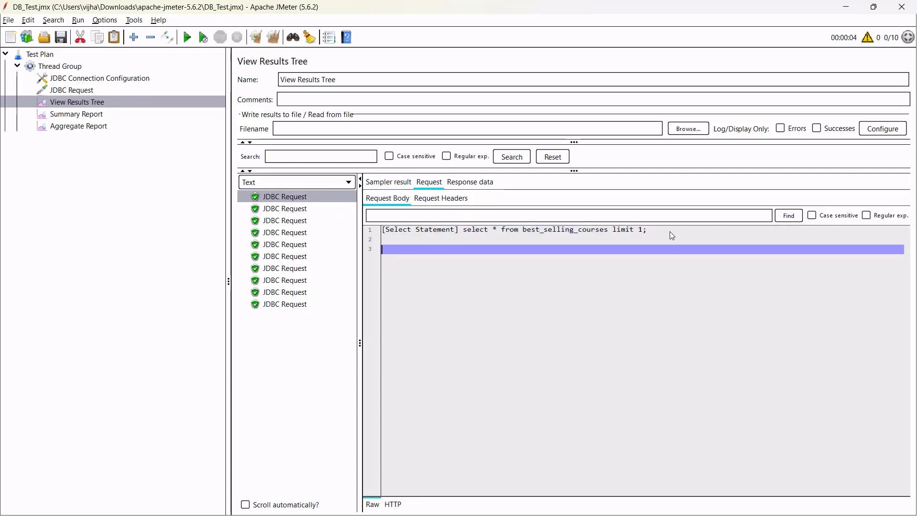
pyautogui.moveTo(669, 231); pyautogui.dragTo(464, 233)
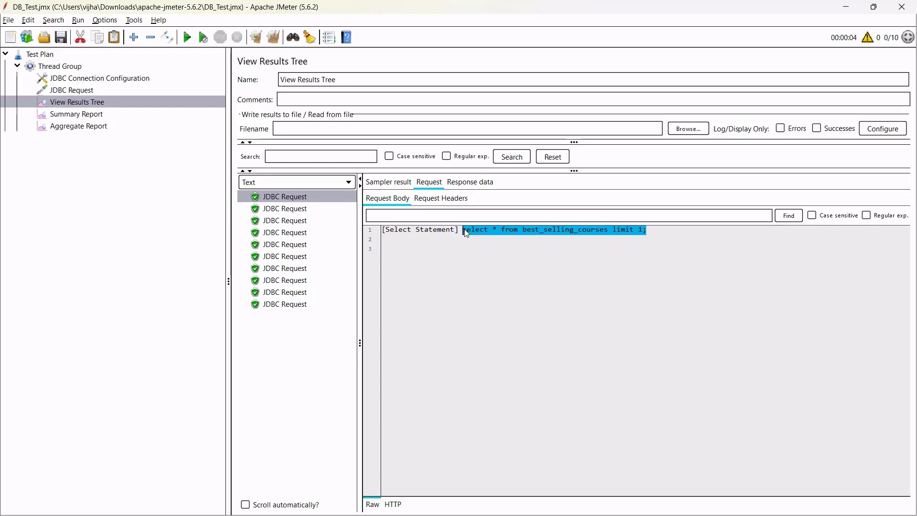
pyautogui.click(473, 182)
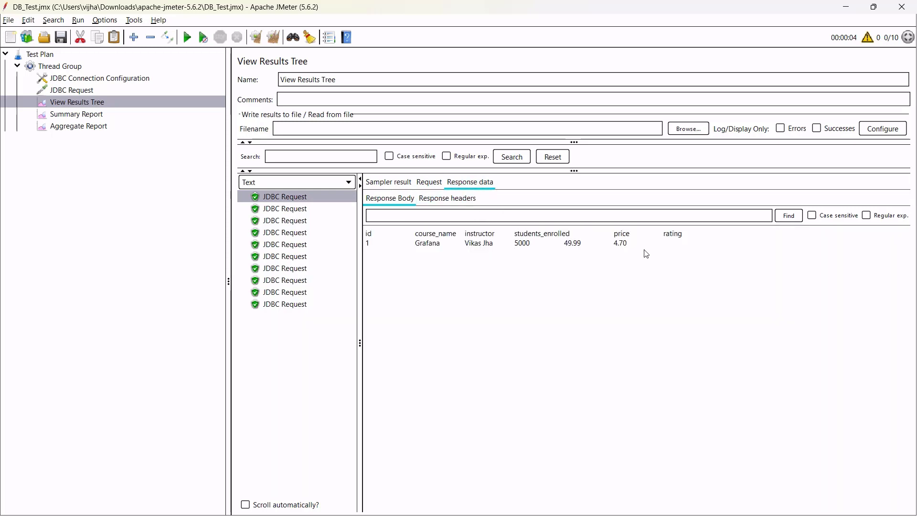
pyautogui.moveTo(692, 253); pyautogui.dragTo(366, 232)
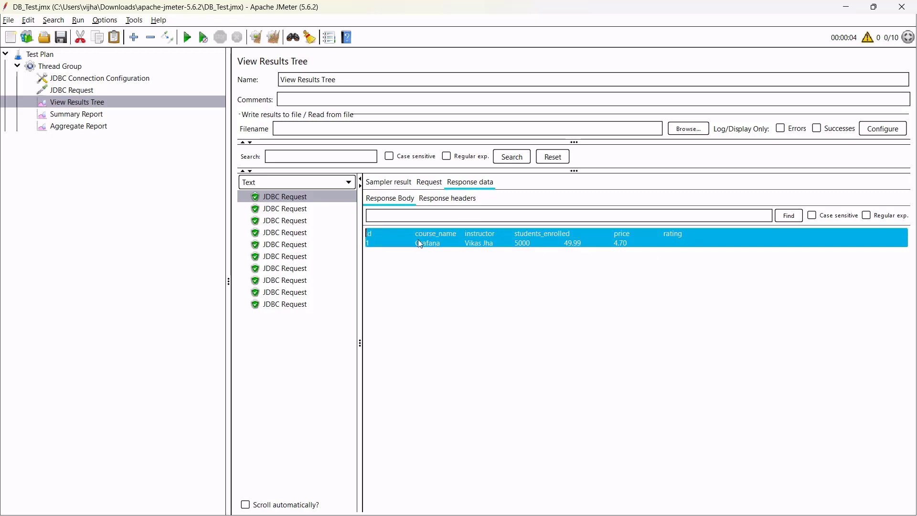
# Check the other nine samples' results, then return to the JDBC Request settings.
pyautogui.click(298, 210)
pyautogui.click(299, 222)
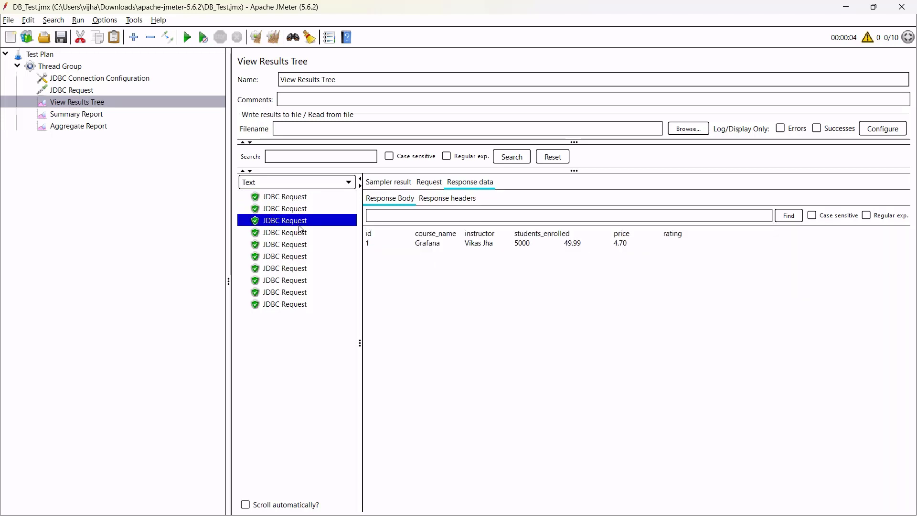
pyautogui.click(298, 246)
pyautogui.click(293, 282)
pyautogui.click(296, 304)
pyautogui.click(297, 292)
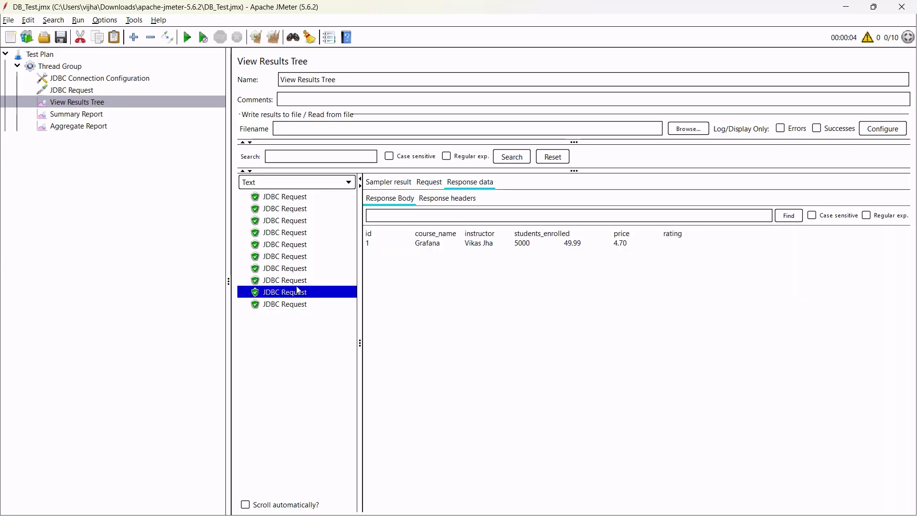
pyautogui.click(298, 269)
pyautogui.click(299, 257)
pyautogui.click(299, 233)
pyautogui.click(301, 221)
pyautogui.click(303, 211)
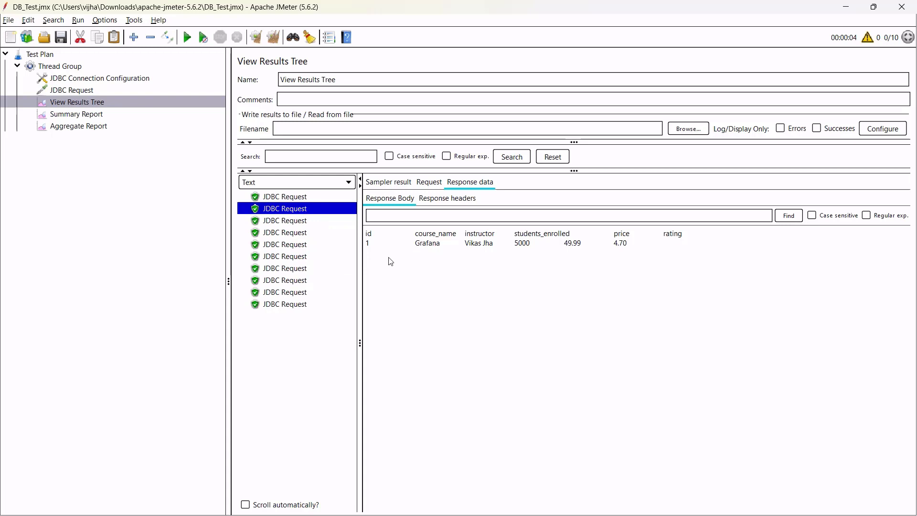
pyautogui.click(106, 87)
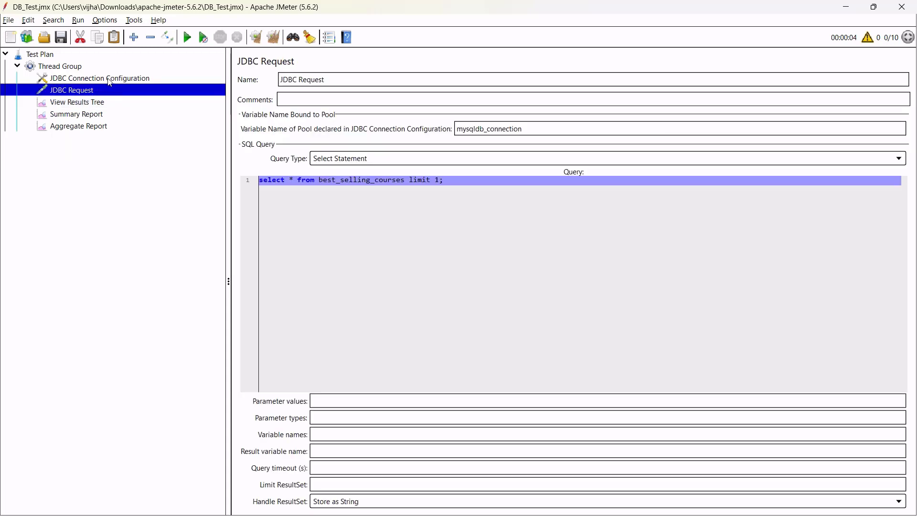
# Delete ' limit 1' so the JDBC query reads select * from best_selling_courses;, then go to the MySQL terminal.
pyautogui.click(322, 202)
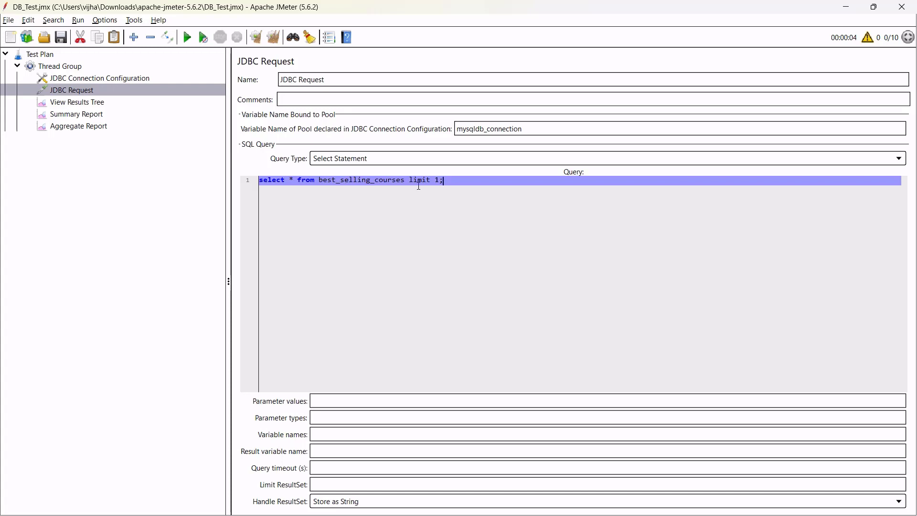
pyautogui.moveTo(404, 181); pyautogui.dragTo(439, 180)
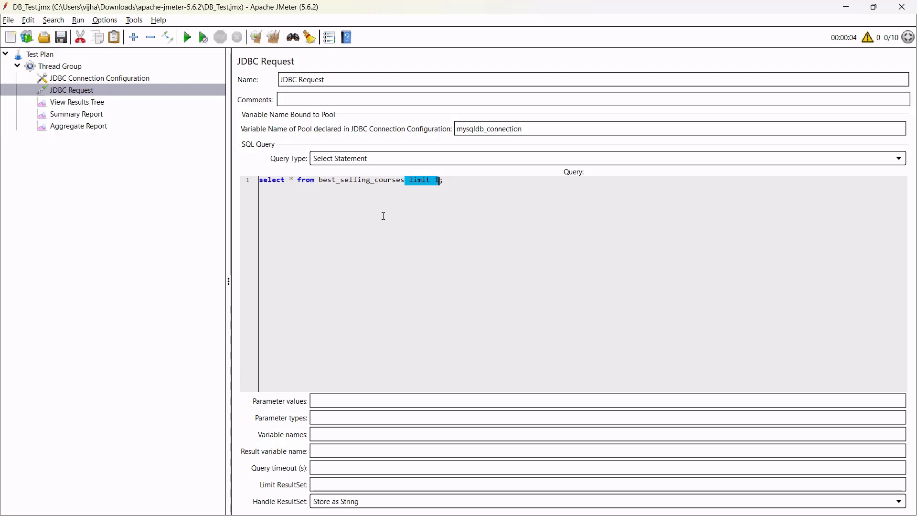
pyautogui.press('Return')
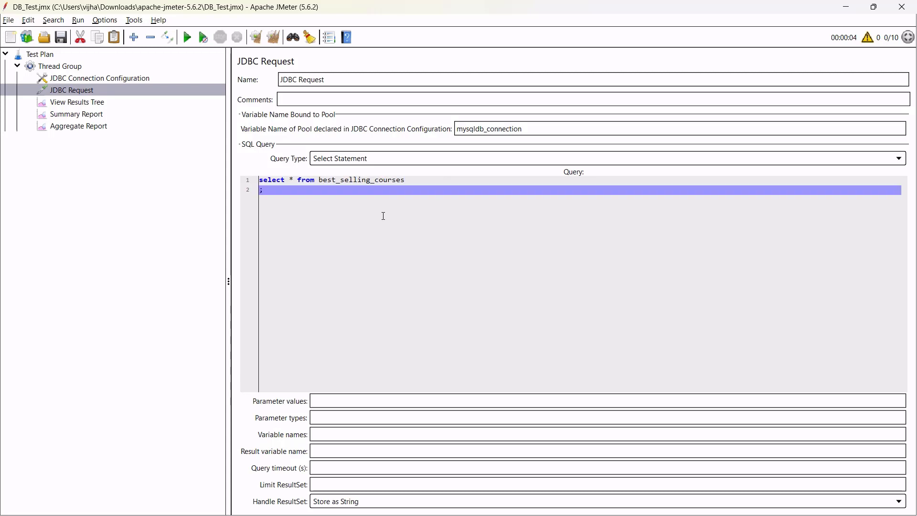
pyautogui.press('BackSpace')
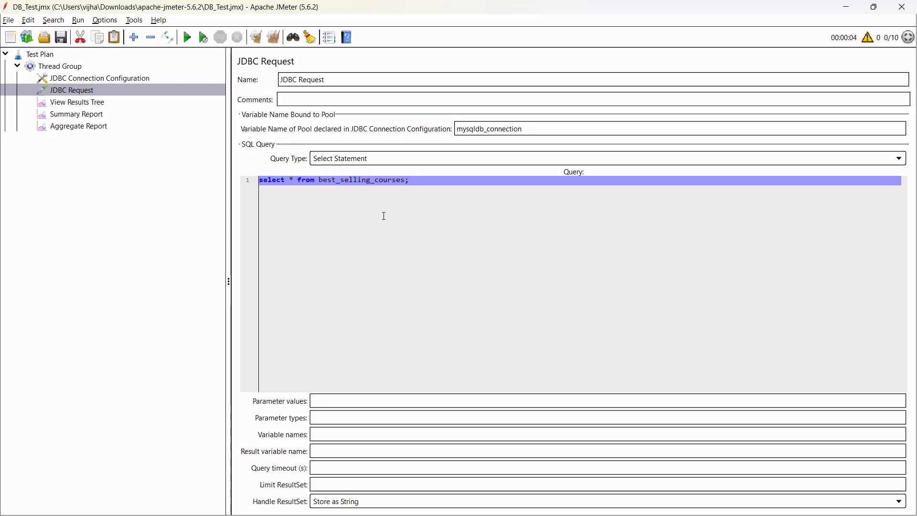
pyautogui.hotkey('alt', 'Tab')
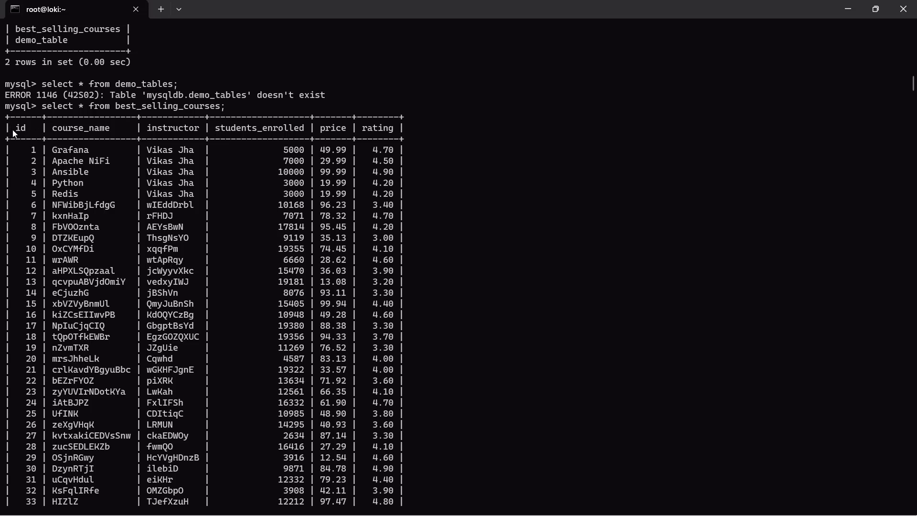
# Check the id values of the first best_selling_courses rows in the terminal, then return to JMeter.
pyautogui.moveTo(13, 133); pyautogui.dragTo(35, 250)
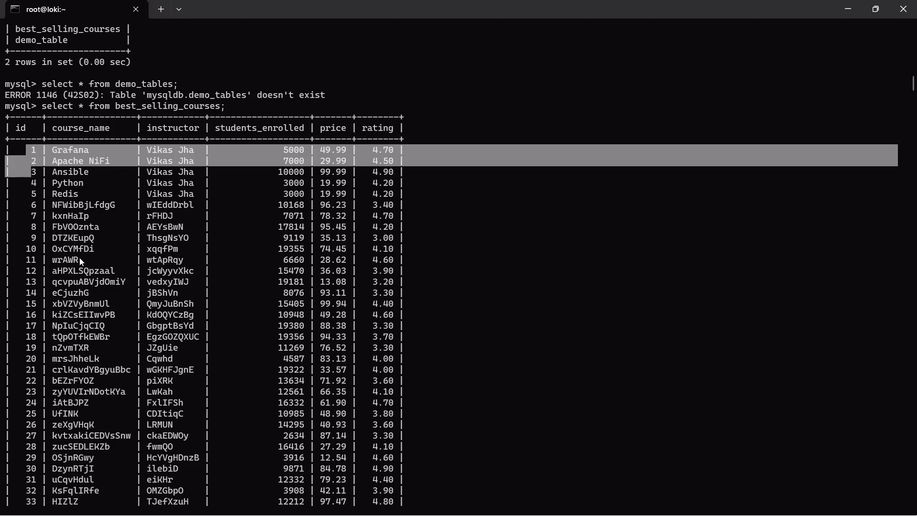
pyautogui.click(217, 289)
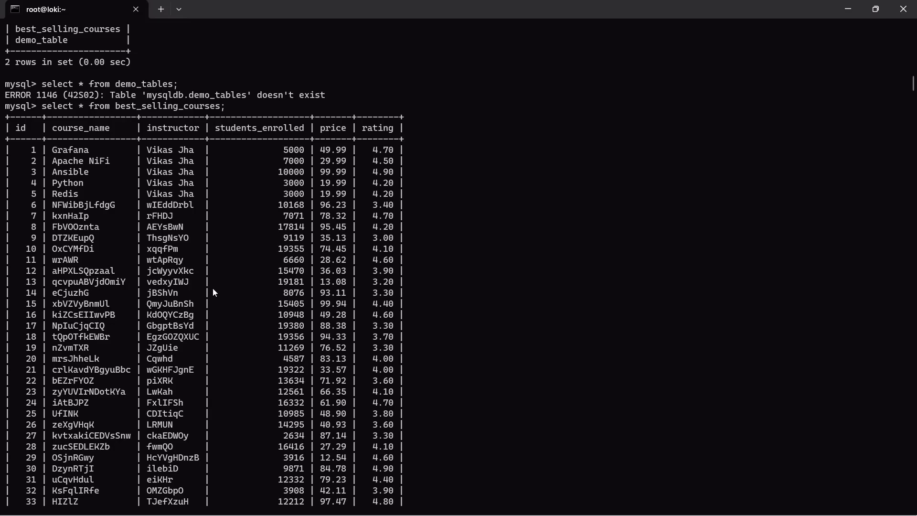
pyautogui.hotkey('alt', 'Tab')
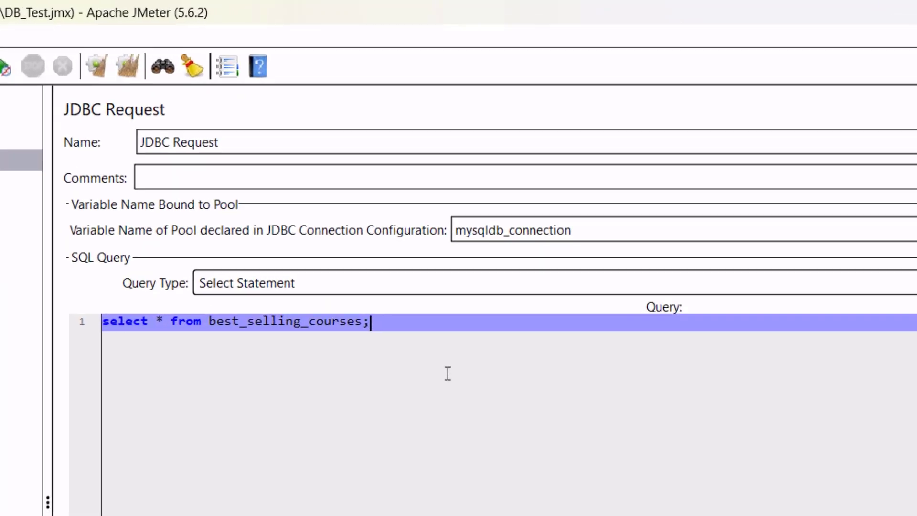
# Replace the query's trailing semicolon with ' where id = ${id}'.
pyautogui.press('BackSpace')
pyautogui.write('whe')
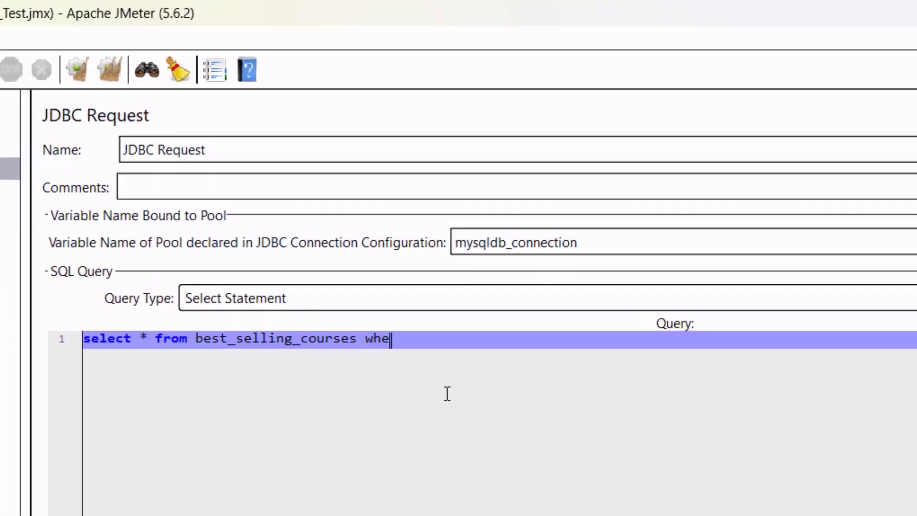
pyautogui.write('re id = ${')
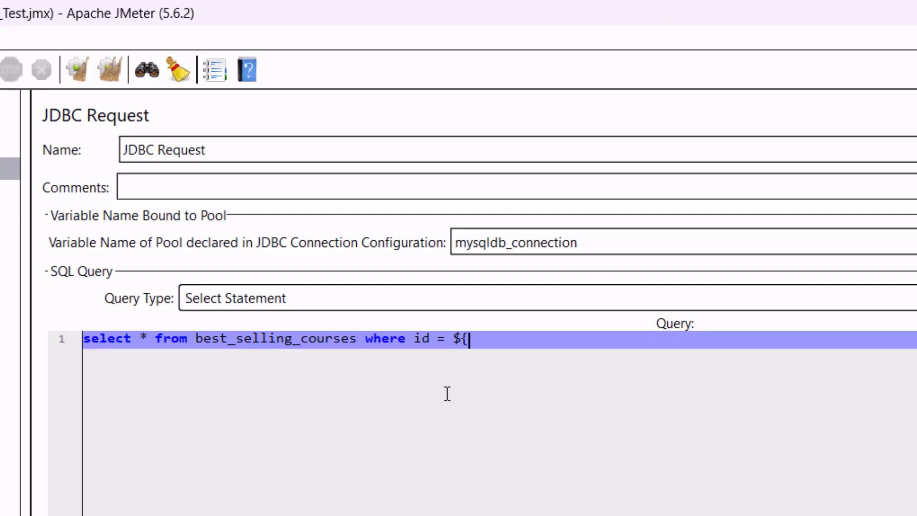
pyautogui.write('id}')
pyautogui.moveTo(490, 339); pyautogui.dragTo(460, 341)
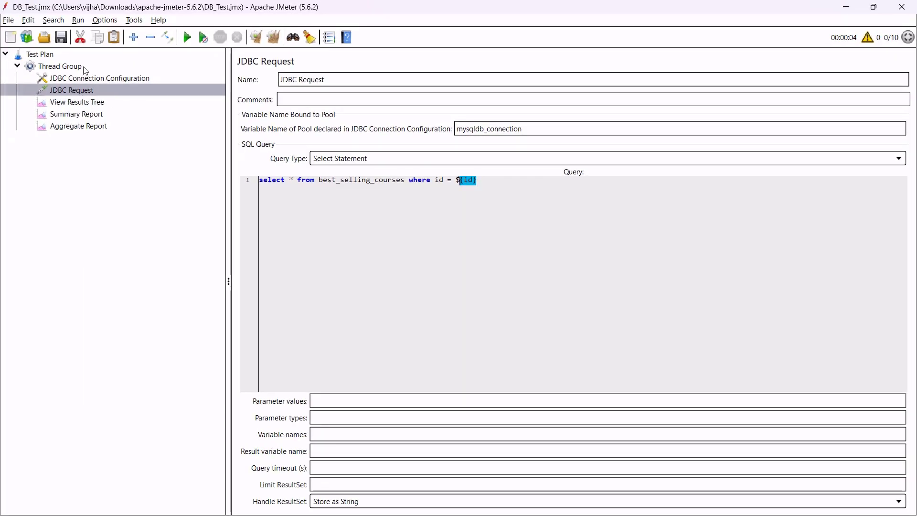
# Add User Defined Variables to the Thread Group, defining variable id with value 1.
pyautogui.click(84, 68)
pyautogui.rightClick(84, 67)
pyautogui.moveTo(160, 75)
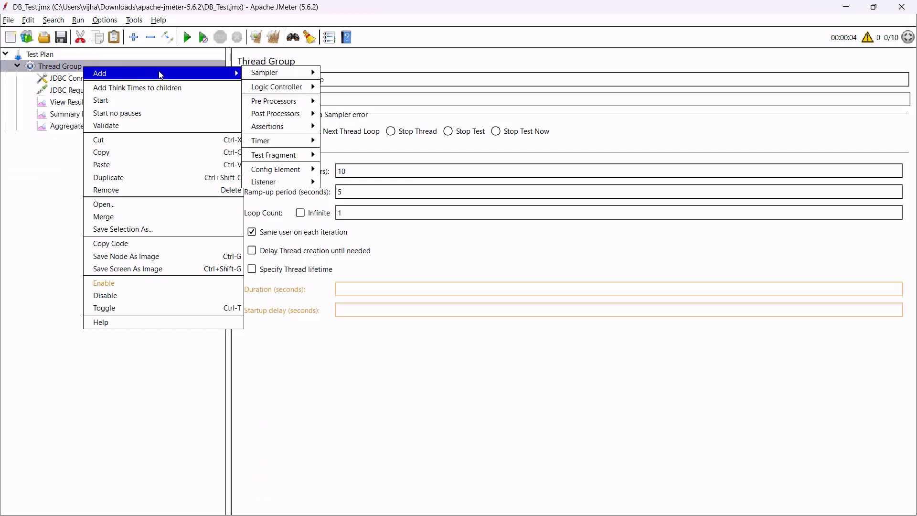
pyautogui.moveTo(306, 171)
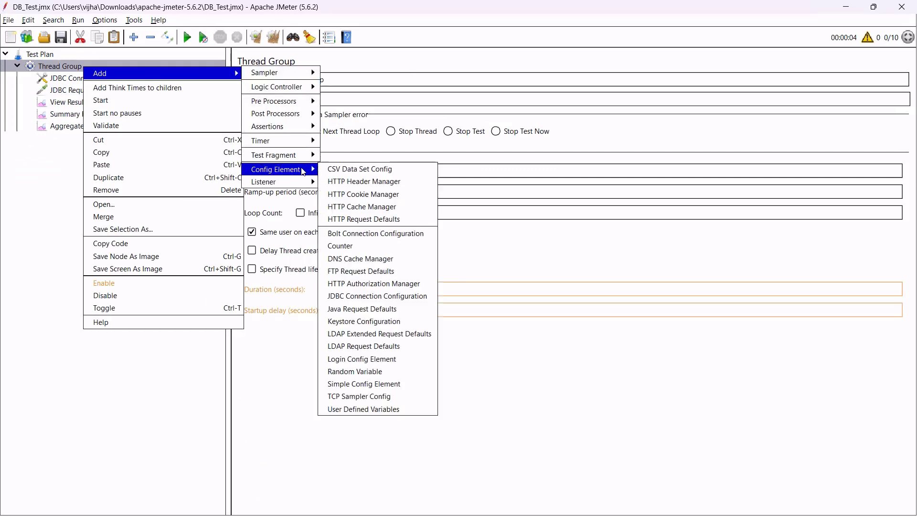
pyautogui.click(361, 412)
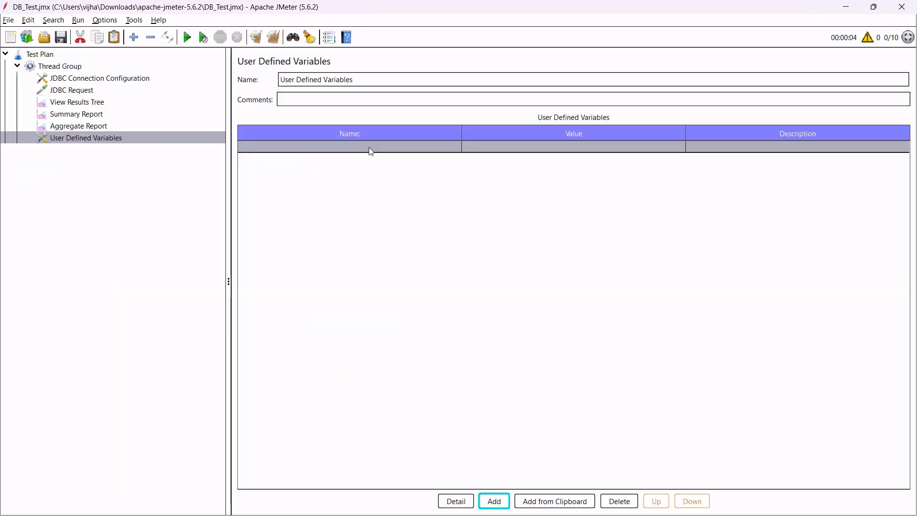
pyautogui.doubleClick(371, 149)
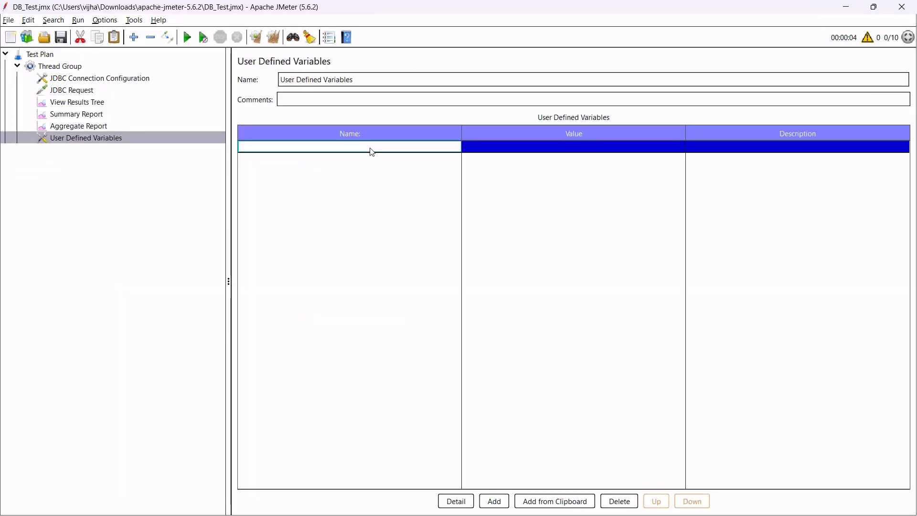
pyautogui.write('id')
pyautogui.press('Tab')
pyautogui.write('1')
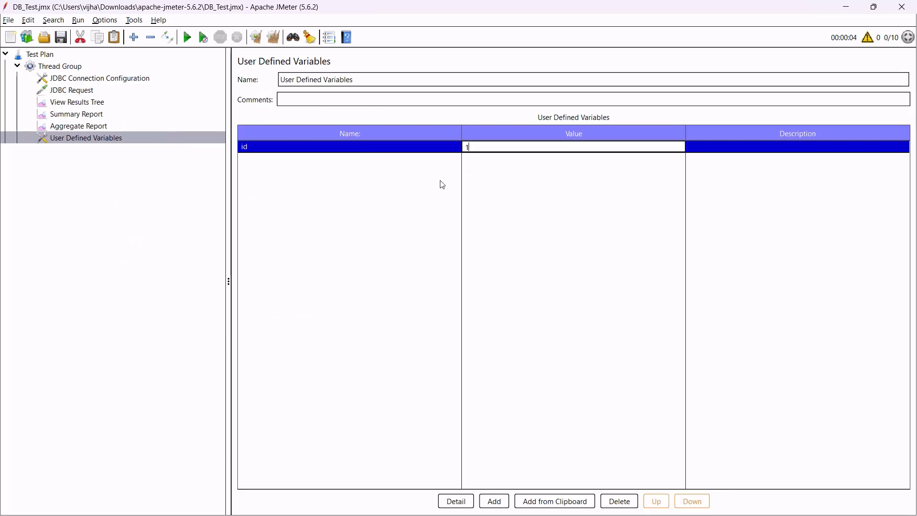
pyautogui.click(425, 178)
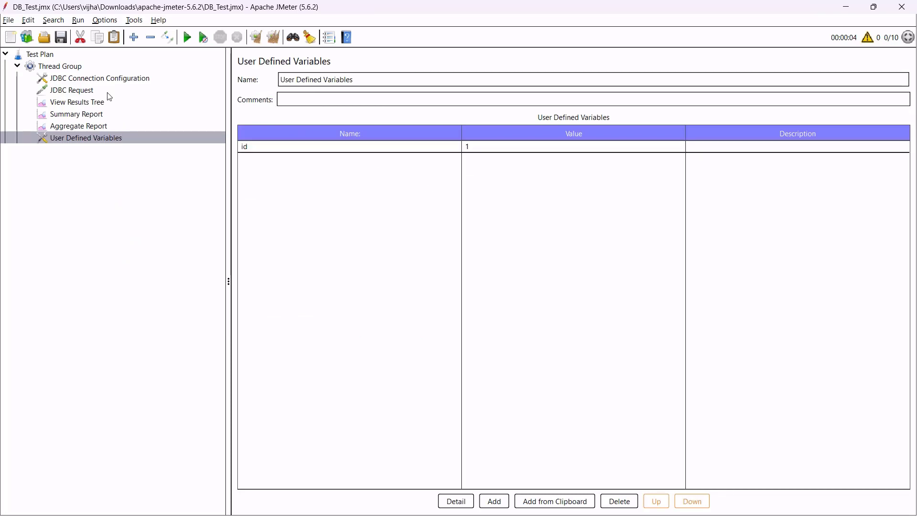
# Add a Counter config element to the Thread Group.
pyautogui.click(102, 70)
pyautogui.rightClick(102, 68)
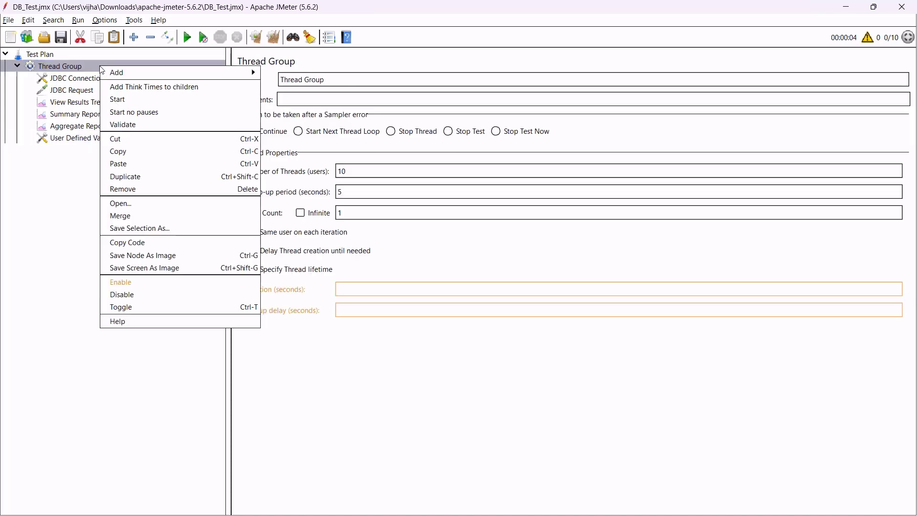
pyautogui.moveTo(230, 76)
pyautogui.moveTo(322, 171)
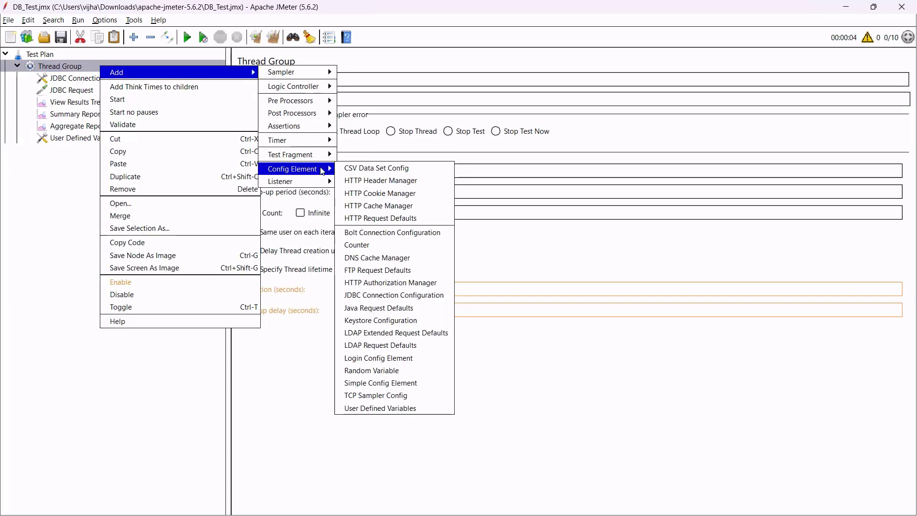
pyautogui.click(369, 251)
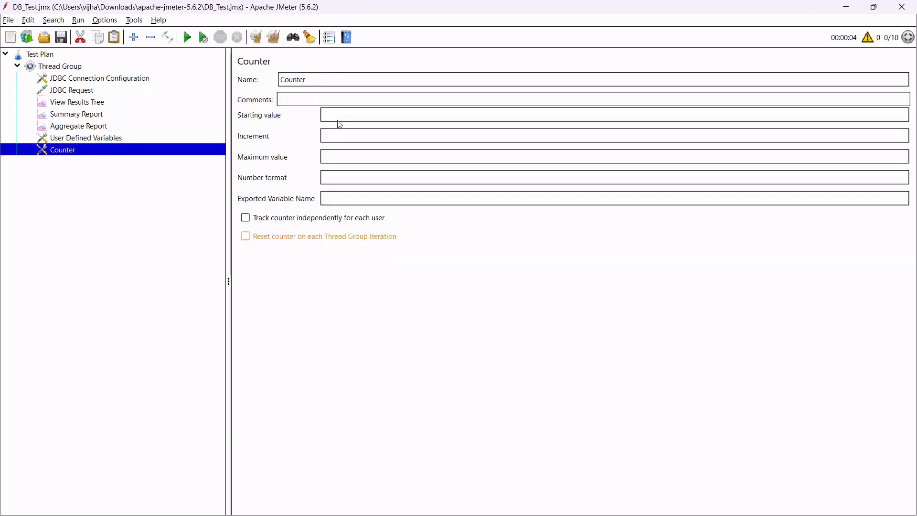
# Set the Counter to start 1, increment 1, maximum 900, exported as id, checking against User Defined Variables.
pyautogui.click(337, 117)
pyautogui.click(351, 137)
pyautogui.write('1')
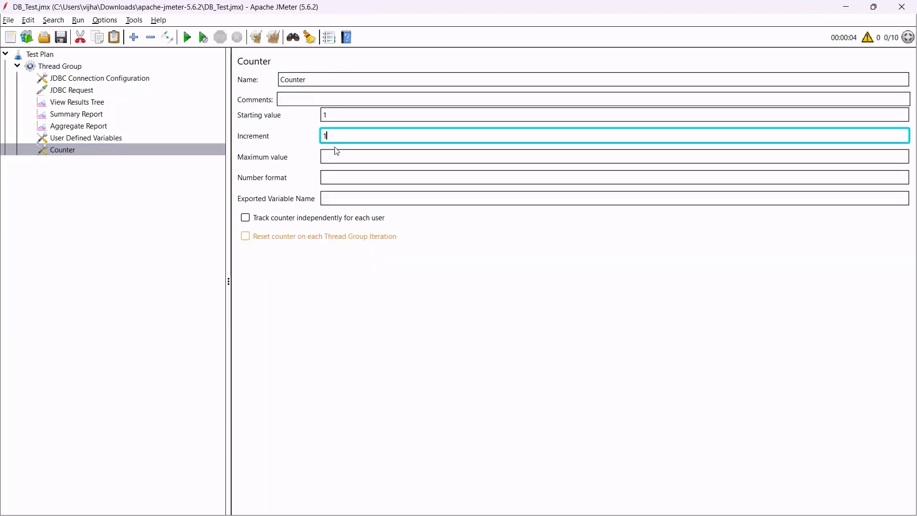
pyautogui.click(342, 157)
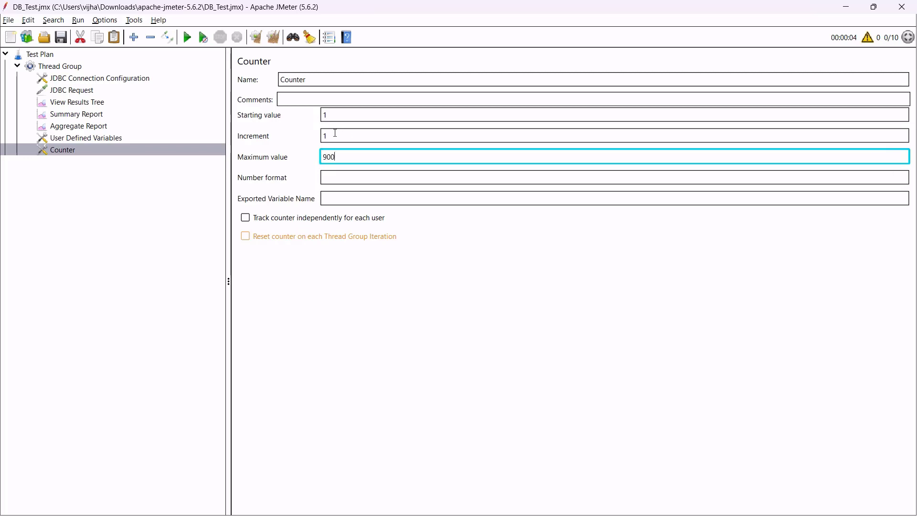
pyautogui.moveTo(365, 161); pyautogui.dragTo(304, 155)
pyautogui.click(361, 202)
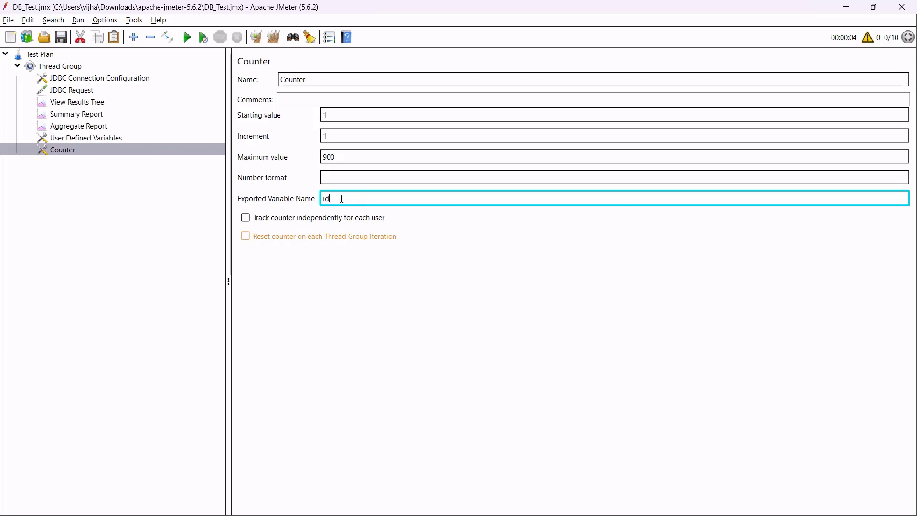
pyautogui.click(157, 138)
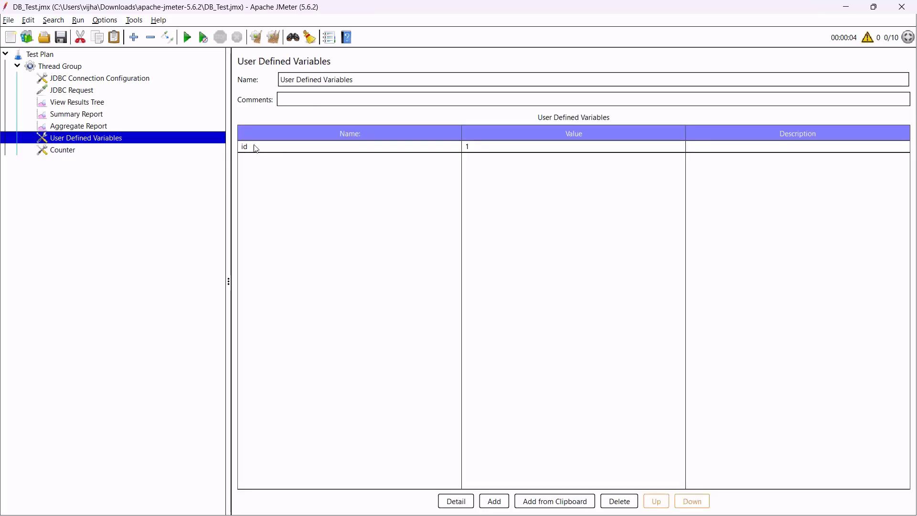
pyautogui.click(62, 150)
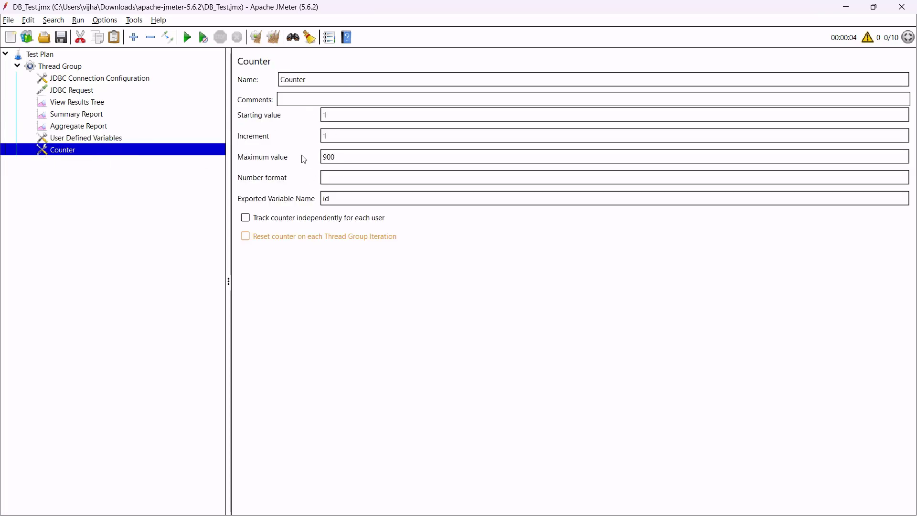
pyautogui.click(108, 140)
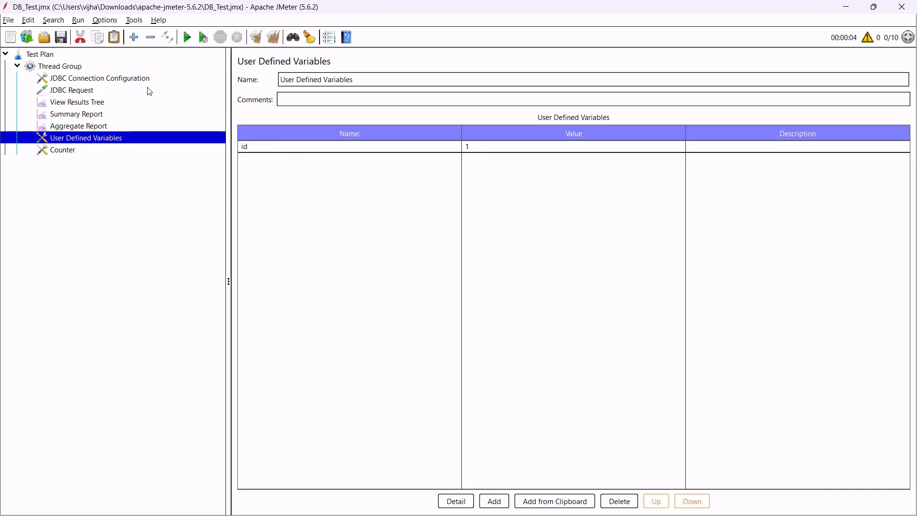
# Review the JDBC Request query using ${id} and the JDBC Connection Configuration.
pyautogui.click(98, 92)
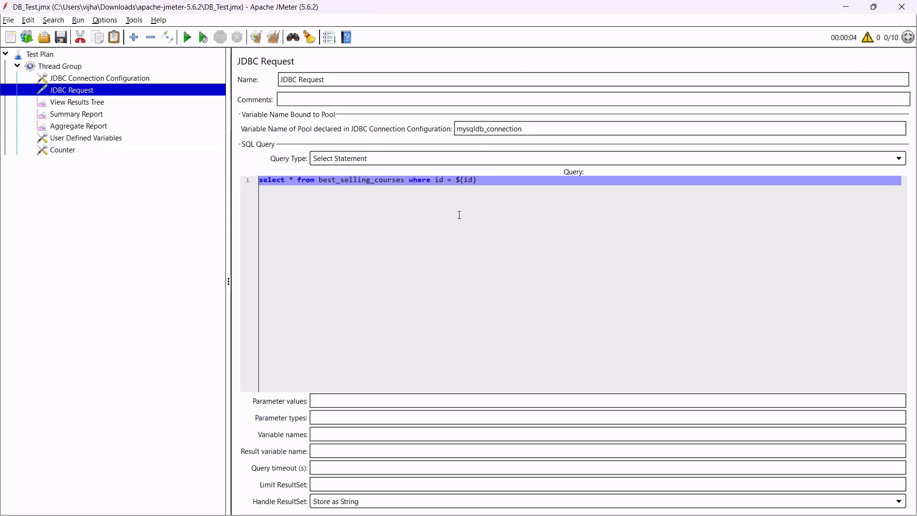
pyautogui.moveTo(490, 193); pyautogui.dragTo(448, 174)
pyautogui.click(508, 182)
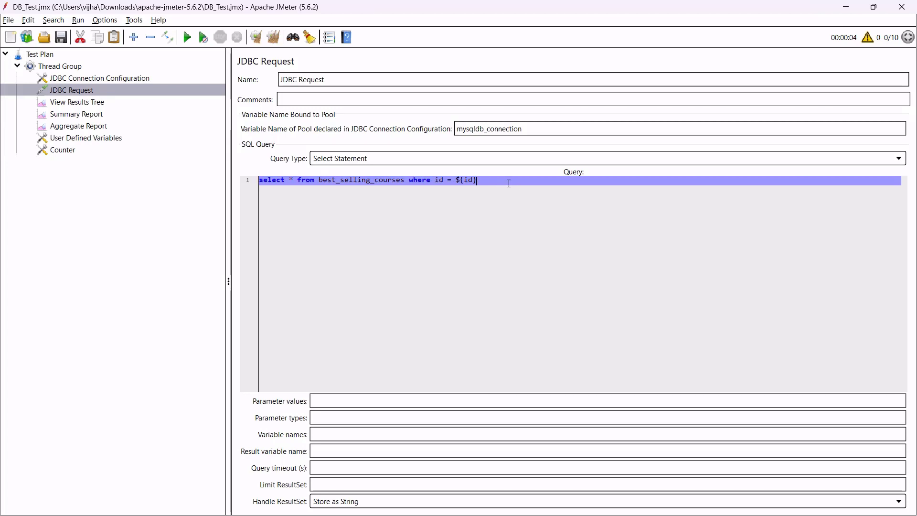
pyautogui.moveTo(508, 182); pyautogui.dragTo(355, 173)
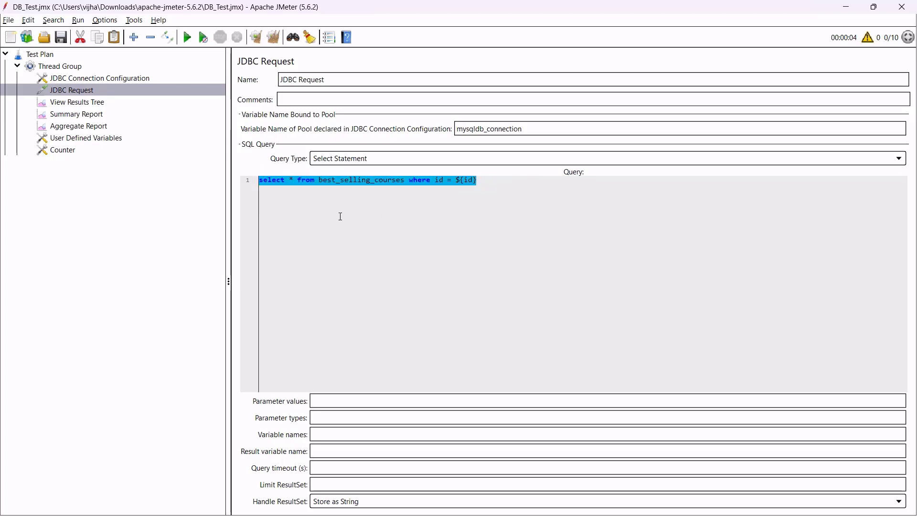
pyautogui.click(95, 77)
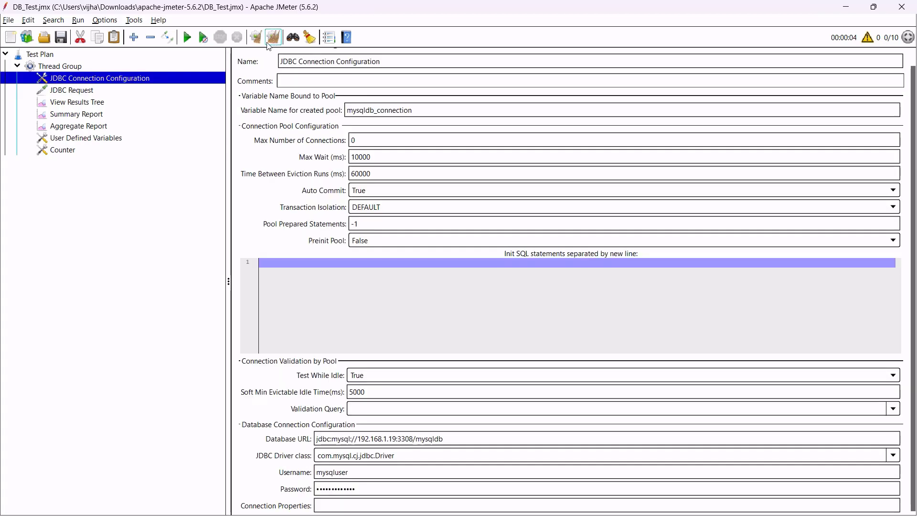
# Run the test plan and inspect the first JDBC Request response showing the Grafana row.
pyautogui.click(186, 39)
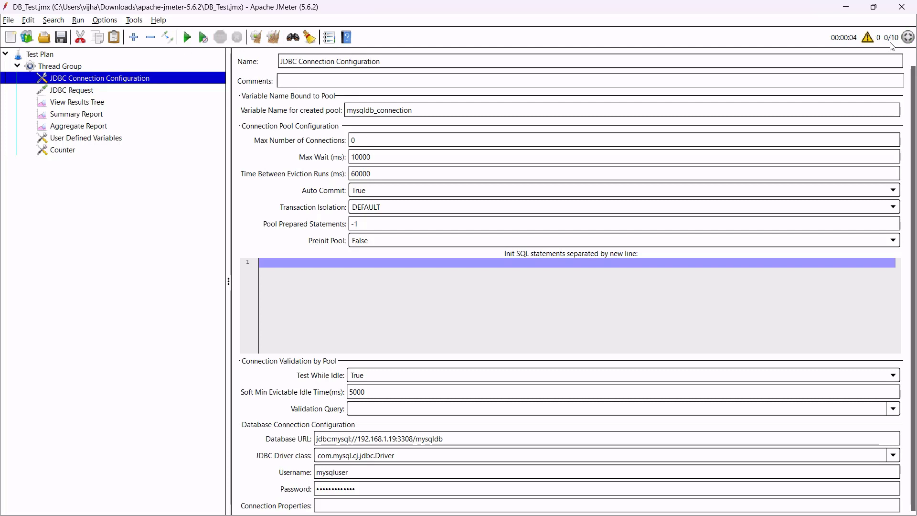
pyautogui.click(94, 106)
pyautogui.click(295, 198)
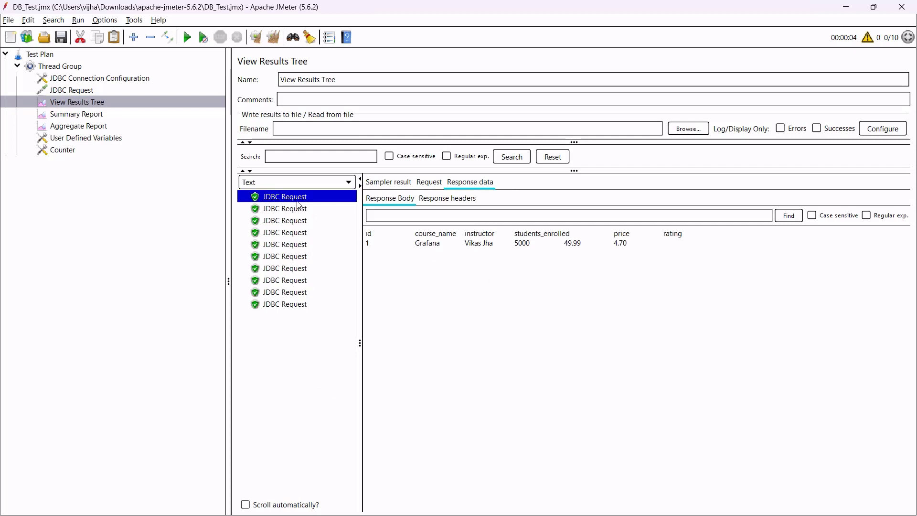
pyautogui.moveTo(368, 234); pyautogui.dragTo(657, 253)
pyautogui.click(396, 252)
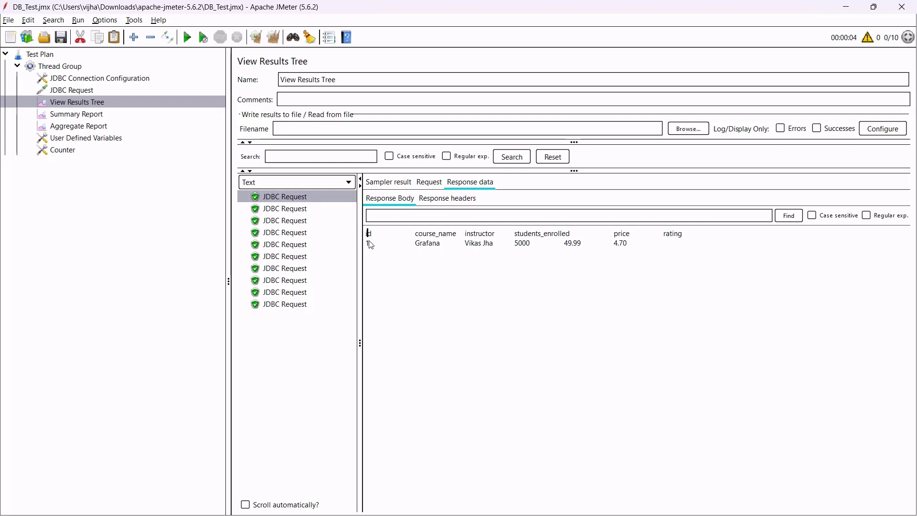
pyautogui.moveTo(408, 243); pyautogui.dragTo(653, 248)
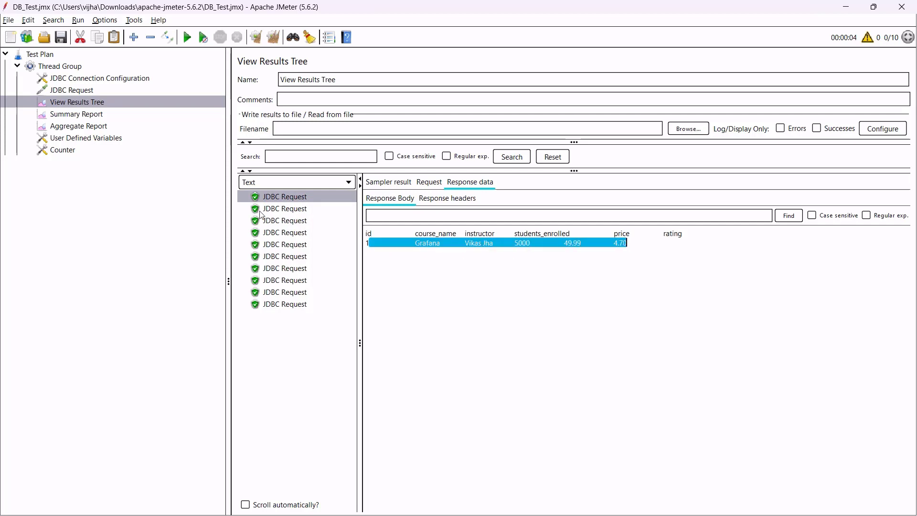
# Check the responses of the remaining requests up to id 10, then view the Summary Report.
pyautogui.click(278, 212)
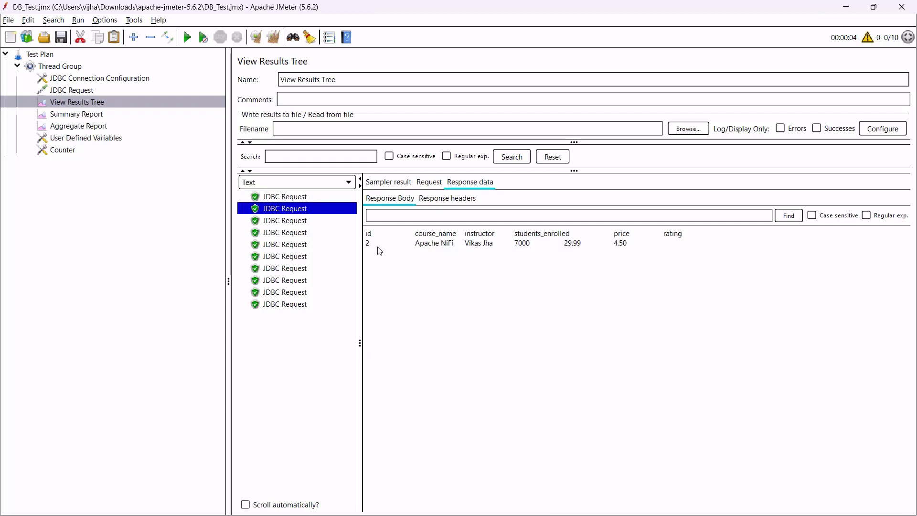
pyautogui.click(365, 240)
pyautogui.moveTo(363, 236); pyautogui.dragTo(617, 258)
pyautogui.click(415, 246)
pyautogui.click(293, 222)
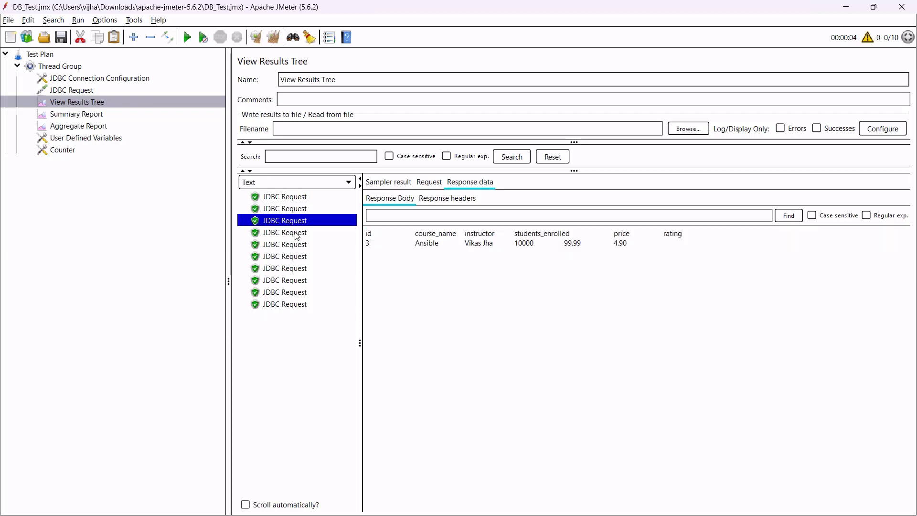
pyautogui.moveTo(371, 246); pyautogui.dragTo(403, 254)
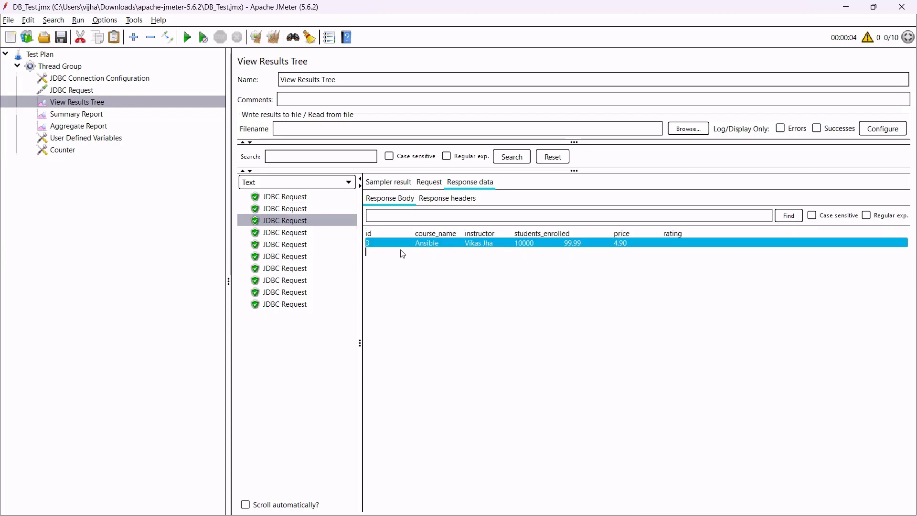
pyautogui.click(300, 235)
pyautogui.click(298, 249)
pyautogui.click(289, 274)
pyautogui.click(298, 305)
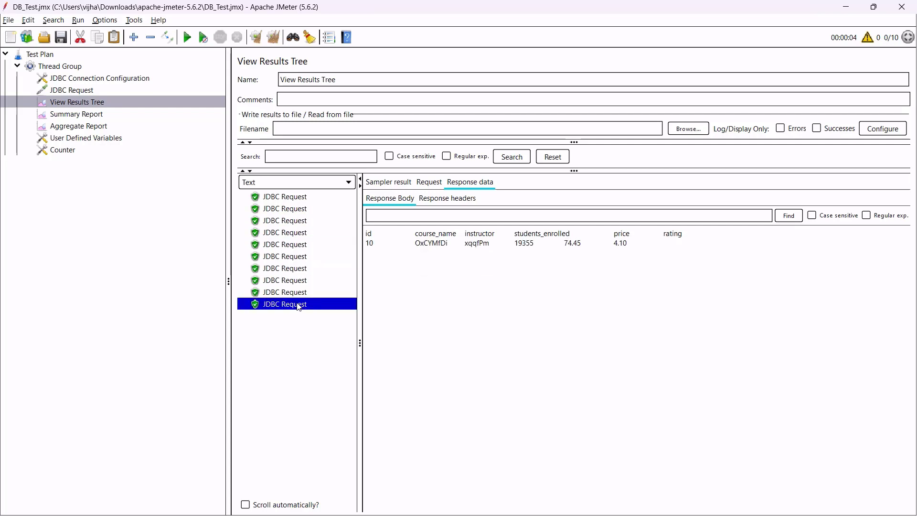
pyautogui.click(94, 116)
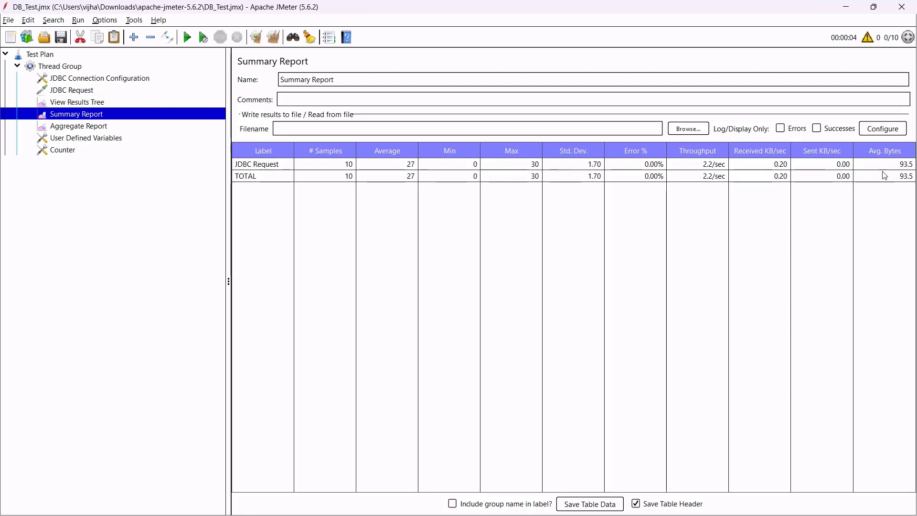
# Show the Aggregate Report's statistics: 10 JDBC Request samples, median 28 ms, 99% line 30 ms.
pyautogui.click(106, 129)
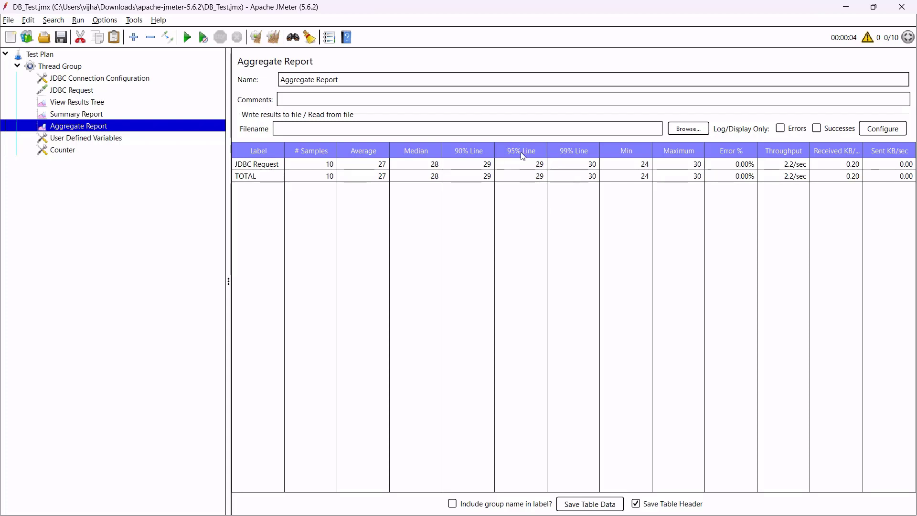
# Recheck the results tree responses for ids 1 to 10, then show the Counter's 1/1/900/id settings.
pyautogui.click(531, 166)
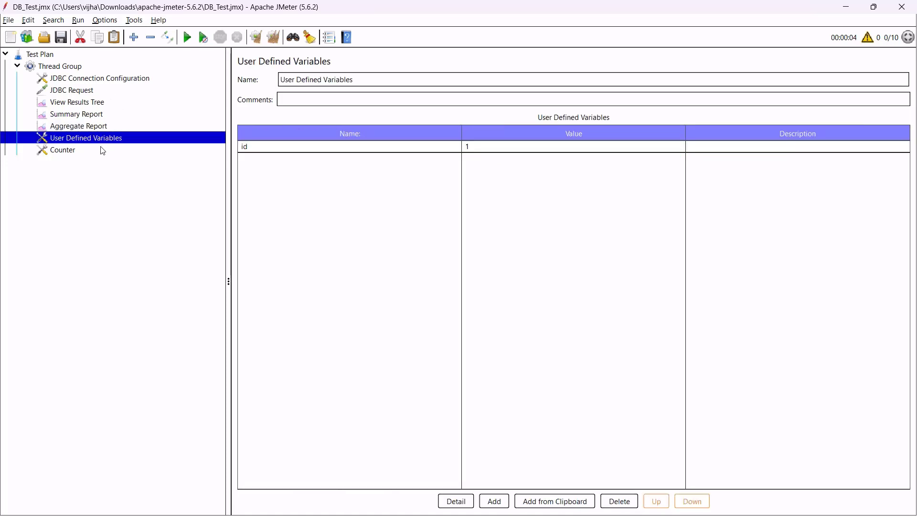
pyautogui.click(101, 148)
pyautogui.click(104, 102)
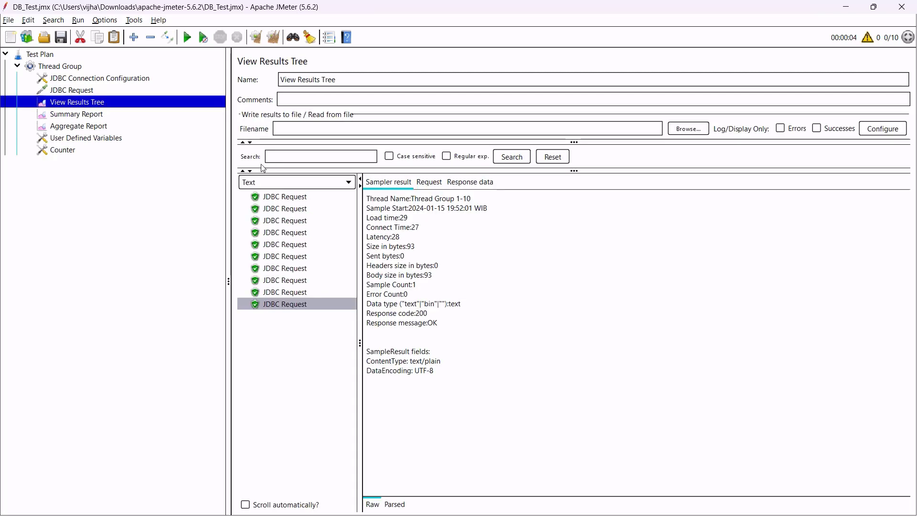
pyautogui.click(283, 197)
pyautogui.click(472, 183)
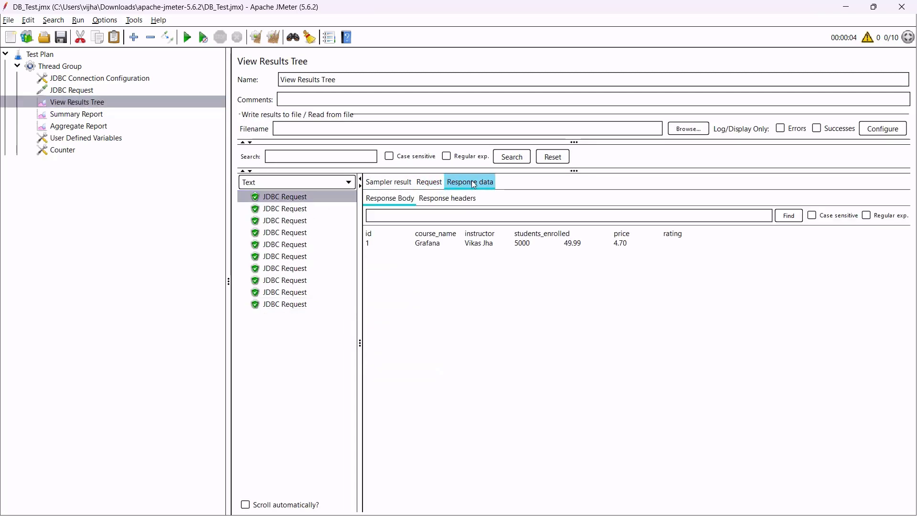
pyautogui.click(302, 210)
pyautogui.click(302, 223)
pyautogui.click(301, 246)
pyautogui.click(304, 302)
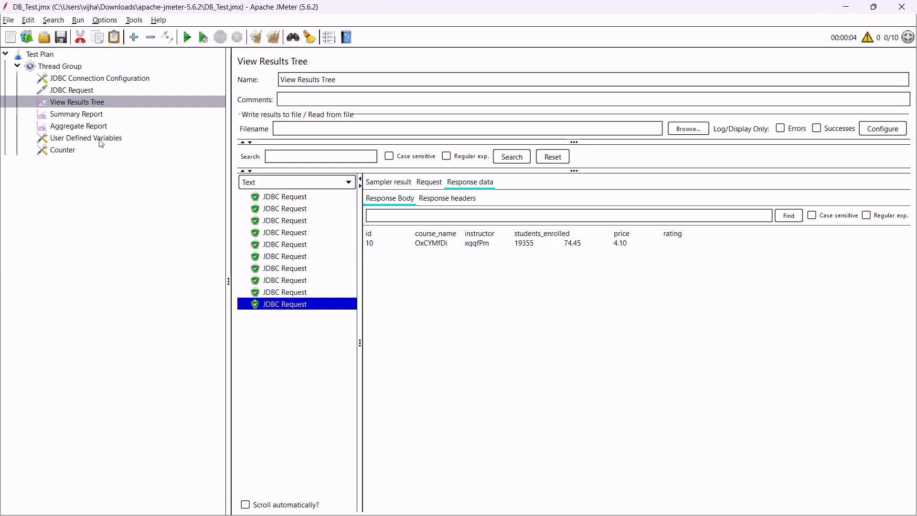
pyautogui.click(93, 150)
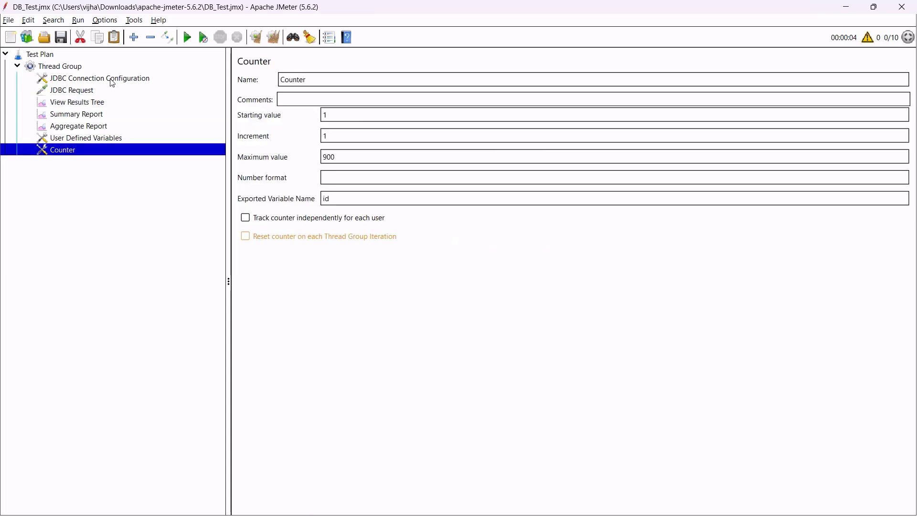
# Add a Random Variable to the Thread Group with minimum 1, maximum 900 and variable name id.
pyautogui.rightClick(95, 68)
pyautogui.press('Escape')
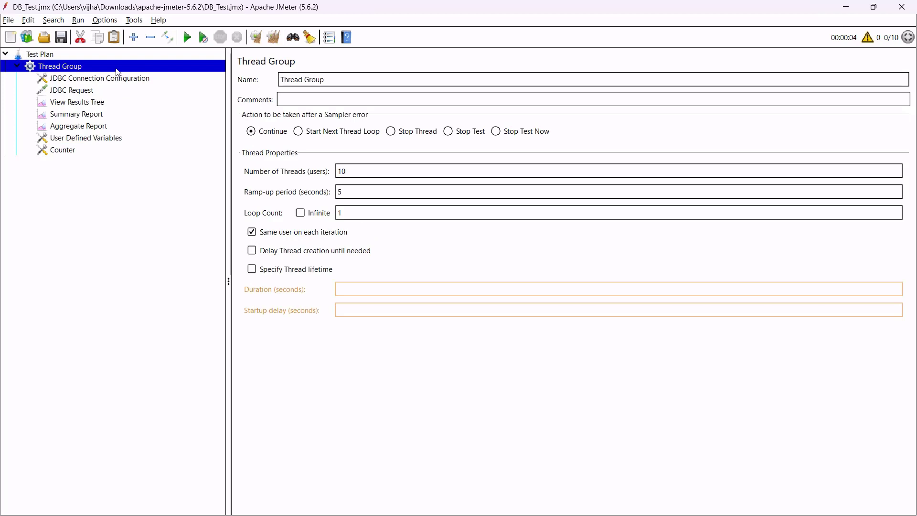
pyautogui.rightClick(117, 70)
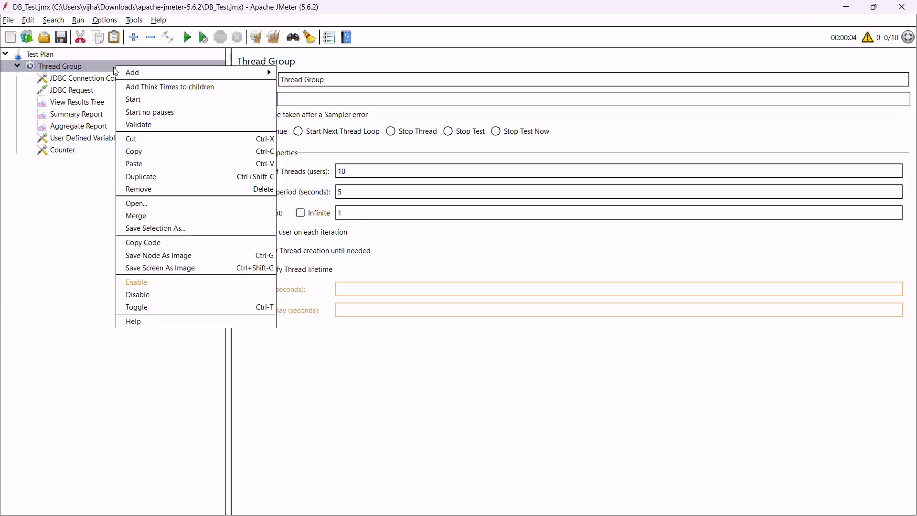
pyautogui.moveTo(243, 73)
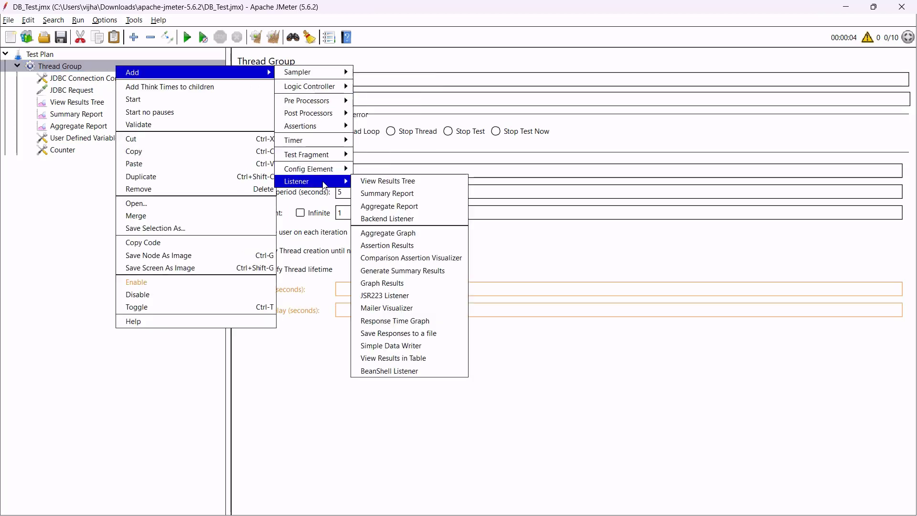
pyautogui.moveTo(315, 170)
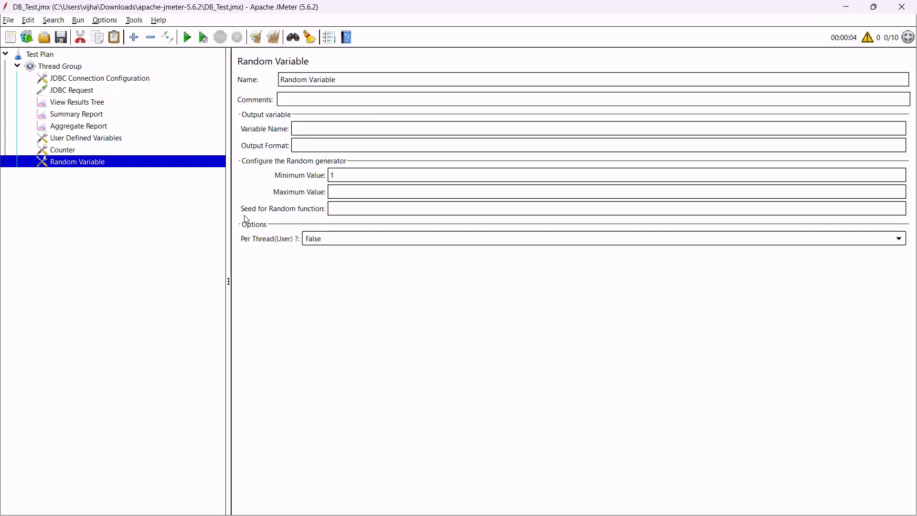
pyautogui.click(347, 174)
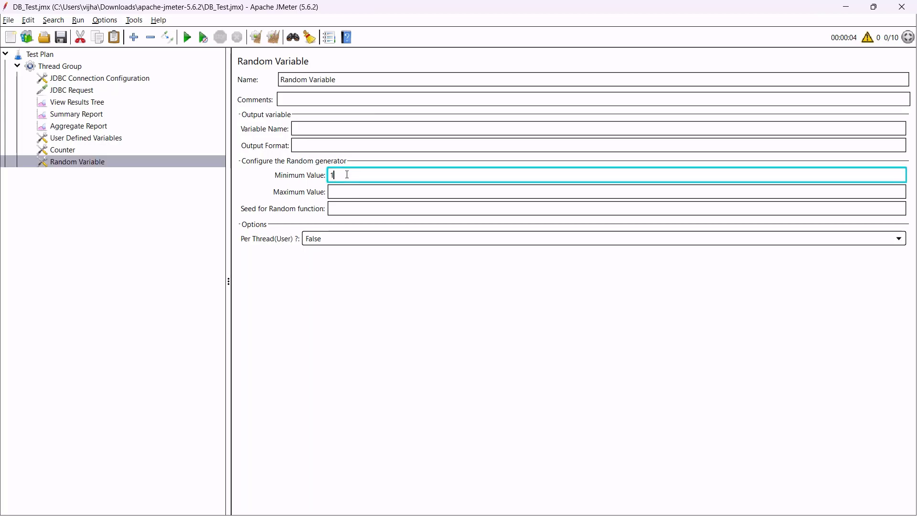
pyautogui.click(354, 193)
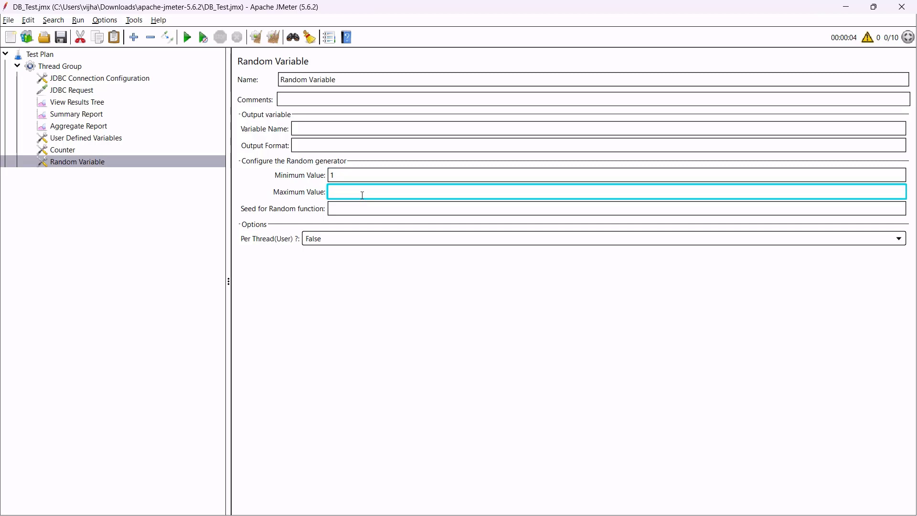
pyautogui.write('900')
pyautogui.click(322, 128)
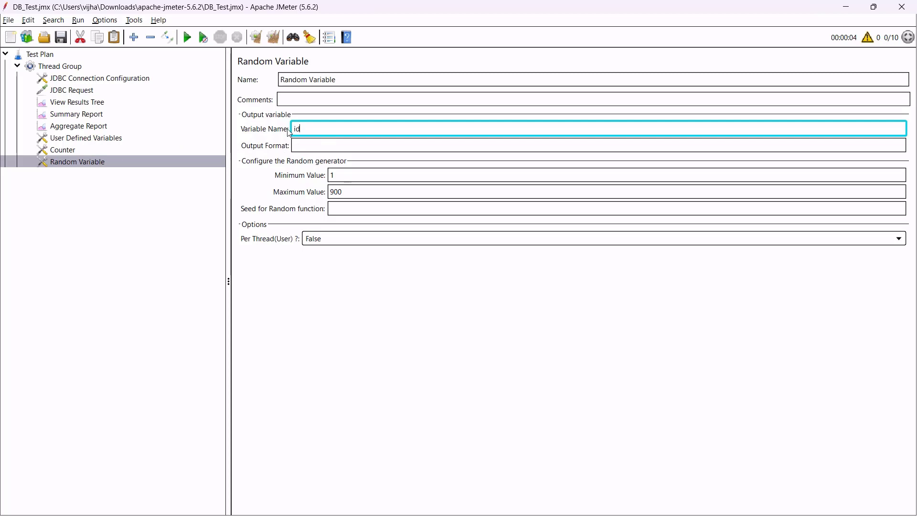
# Finish naming the Random Variable id and compare it with the Counter and User Defined Variables.
pyautogui.click(321, 144)
pyautogui.click(78, 149)
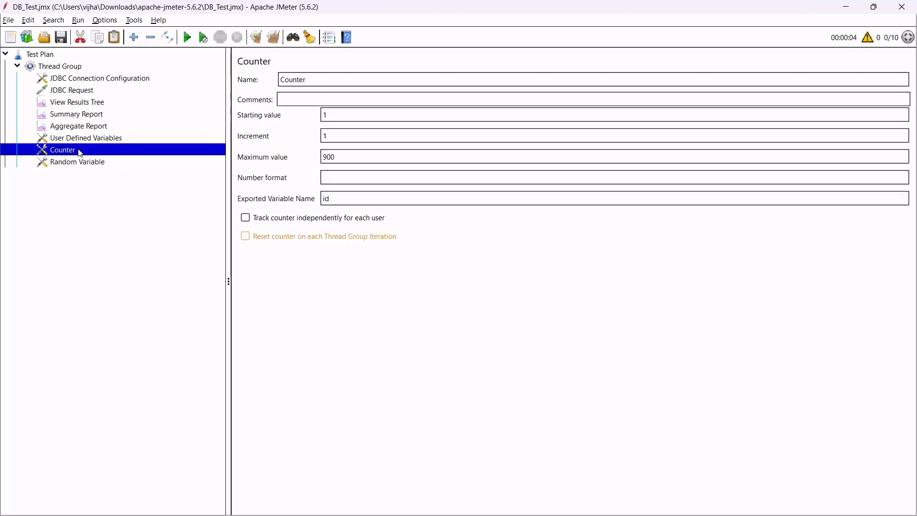
pyautogui.click(93, 139)
pyautogui.click(94, 150)
pyautogui.click(109, 139)
# Remove the User Defined Variables and Counter elements from the Thread Group.
pyautogui.rightClick(109, 139)
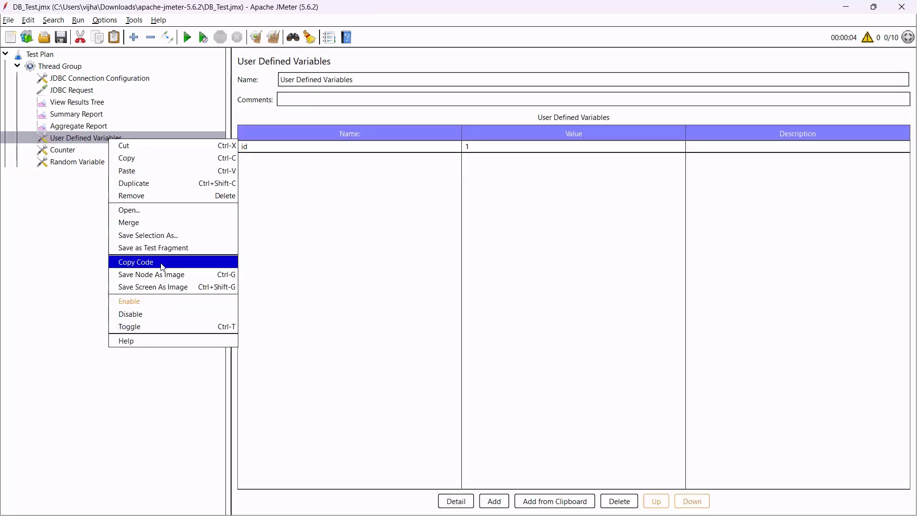
pyautogui.click(131, 196)
pyautogui.rightClick(105, 139)
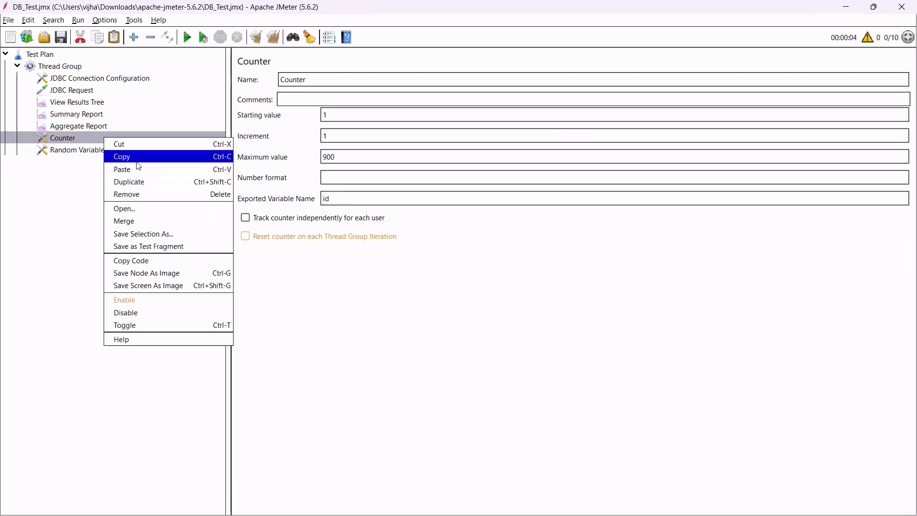
pyautogui.click(143, 195)
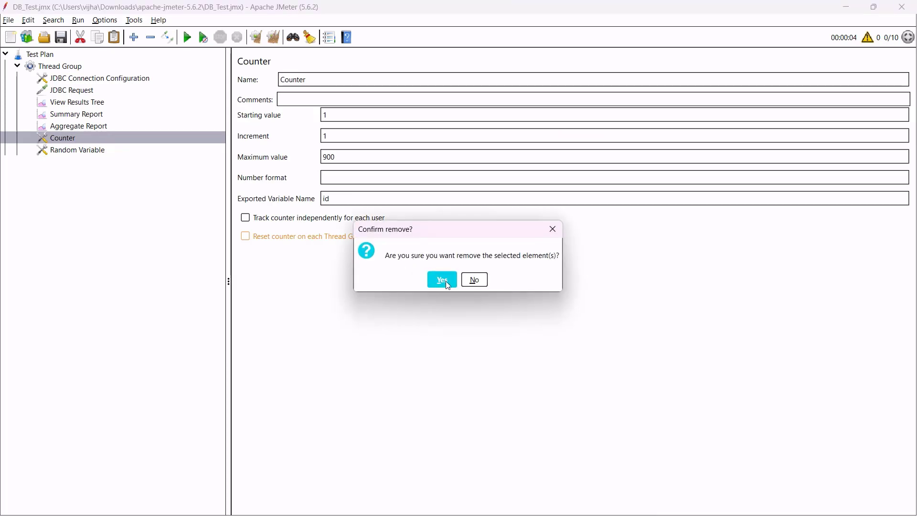
pyautogui.click(423, 282)
# Verify the Random Variable's id, minimum 1 and maximum 900, then show the JDBC Request query.
pyautogui.click(114, 139)
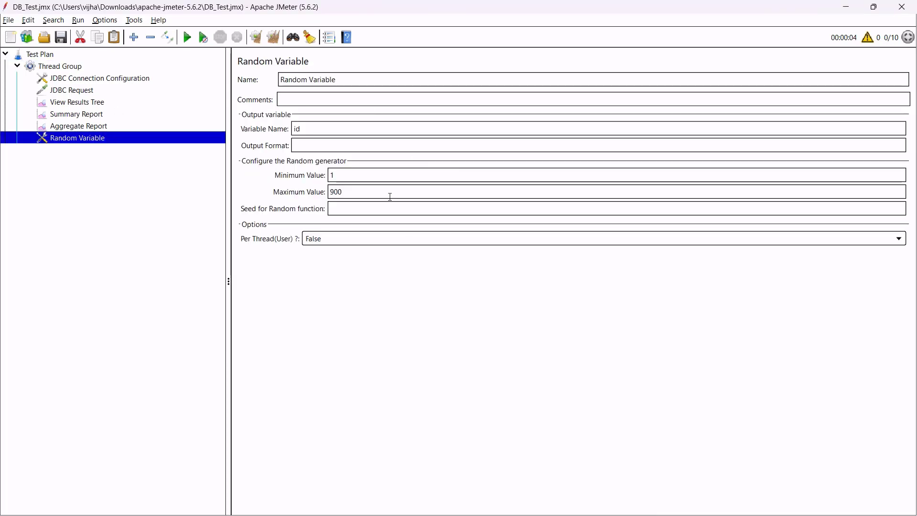
pyautogui.moveTo(313, 130); pyautogui.dragTo(277, 129)
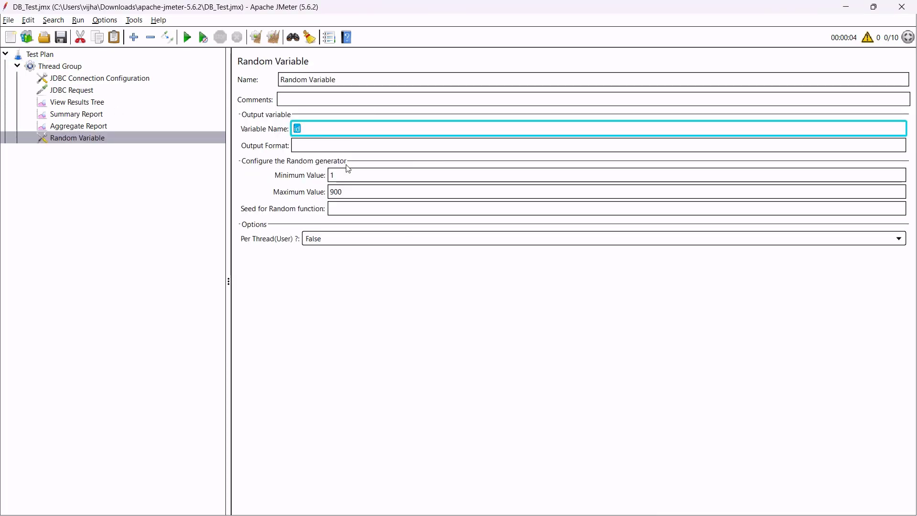
pyautogui.click(356, 175)
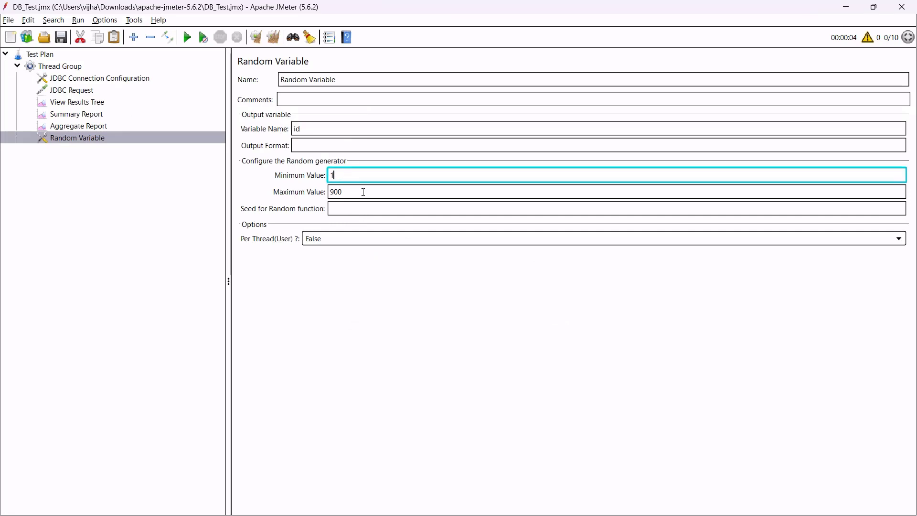
pyautogui.doubleClick(365, 192)
pyautogui.click(95, 94)
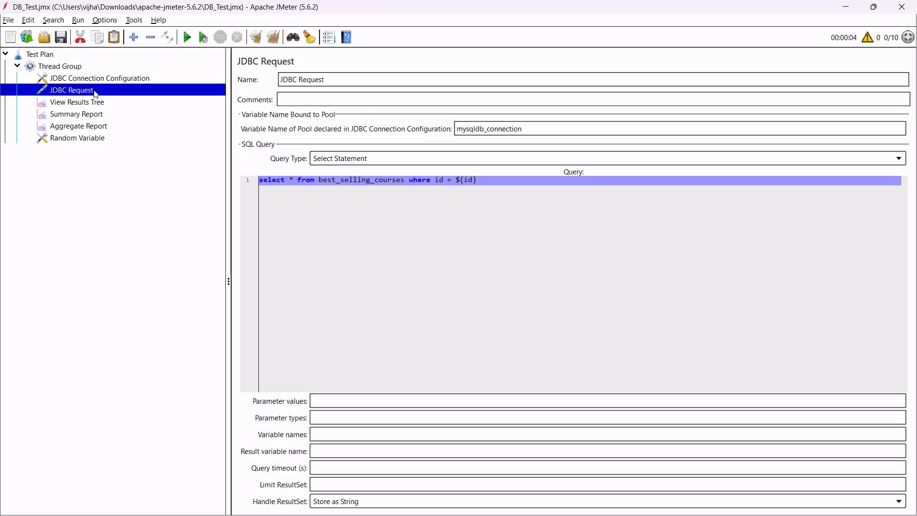
# Point out ${id} in the JDBC query, then run the test with View Results Tree showing.
pyautogui.click(389, 229)
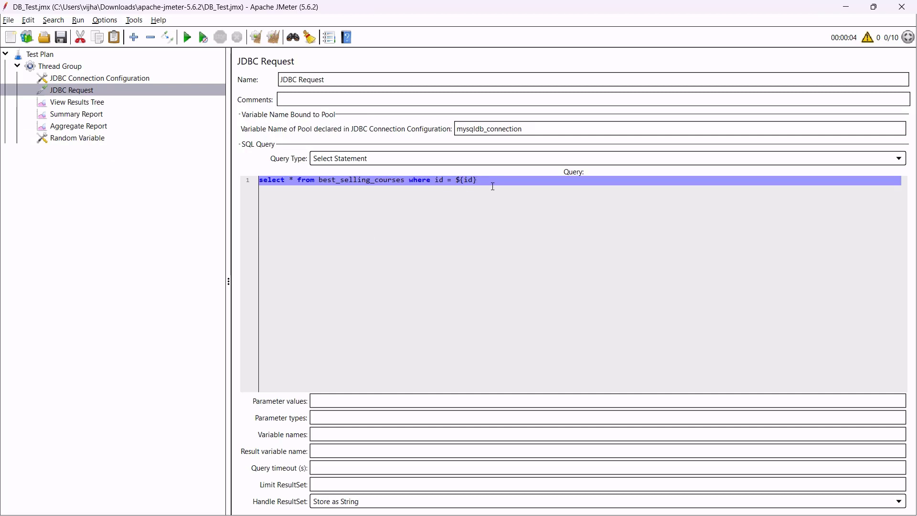
pyautogui.moveTo(479, 182); pyautogui.dragTo(455, 181)
pyautogui.click(434, 219)
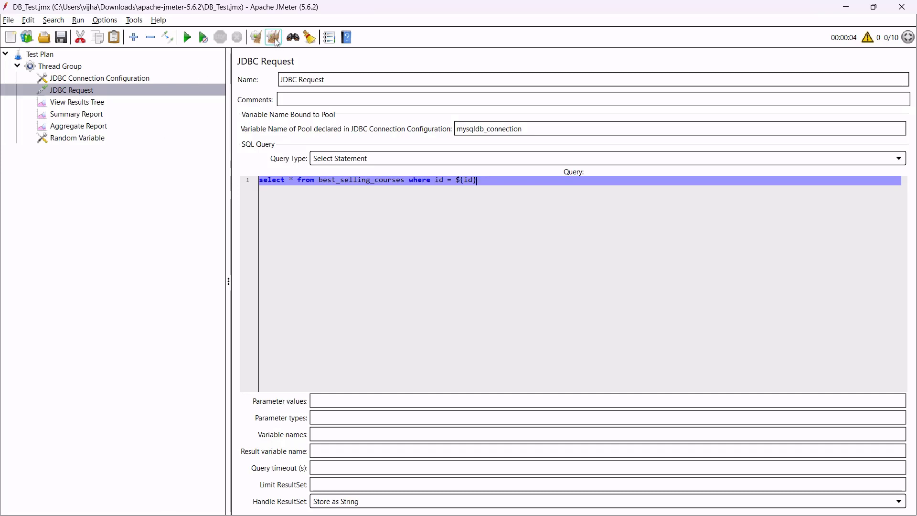
pyautogui.click(187, 38)
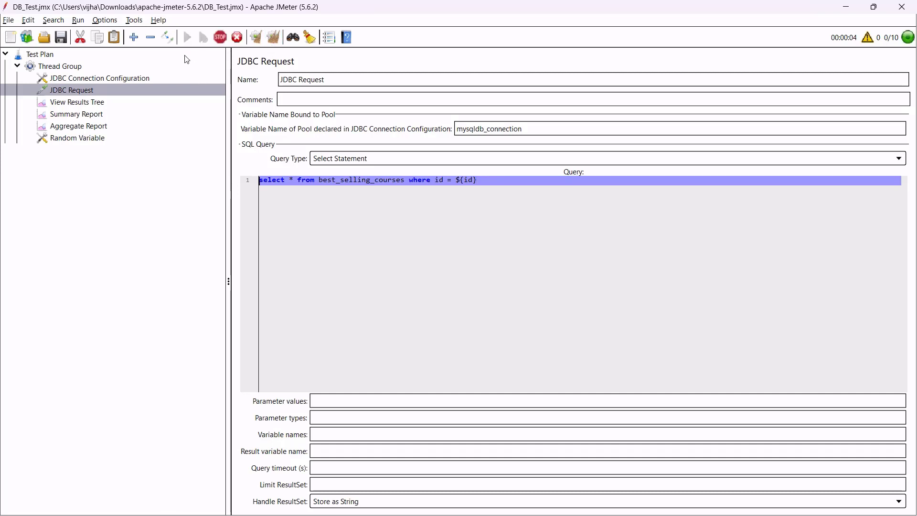
pyautogui.click(104, 103)
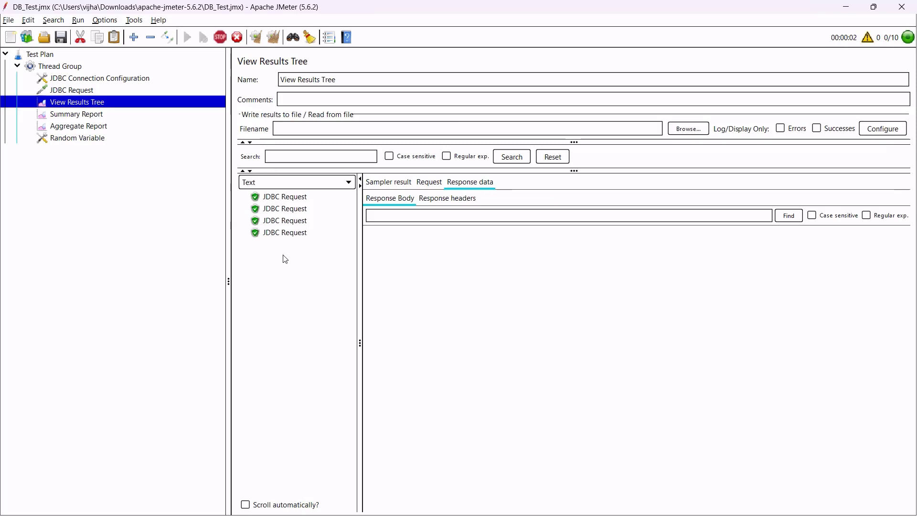
# Inspect the first two JDBC Request responses, including the row with id 526.
pyautogui.click(294, 201)
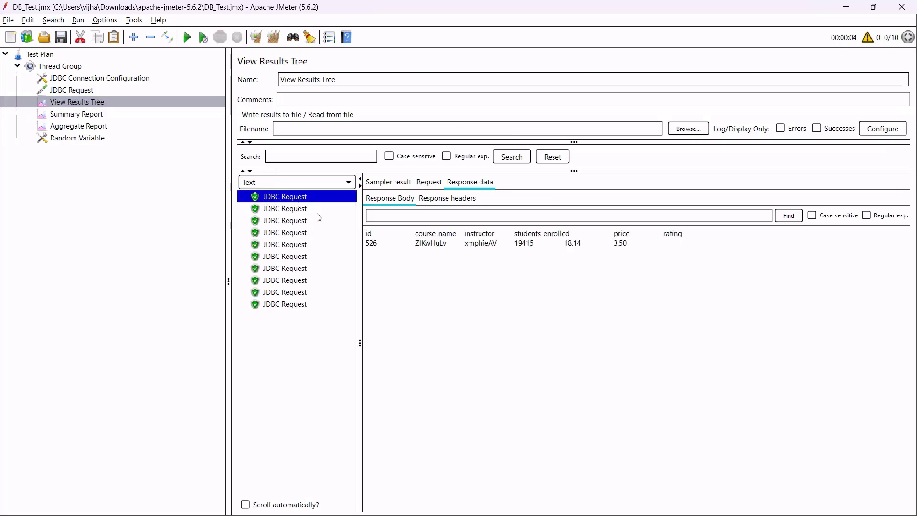
pyautogui.click(381, 246)
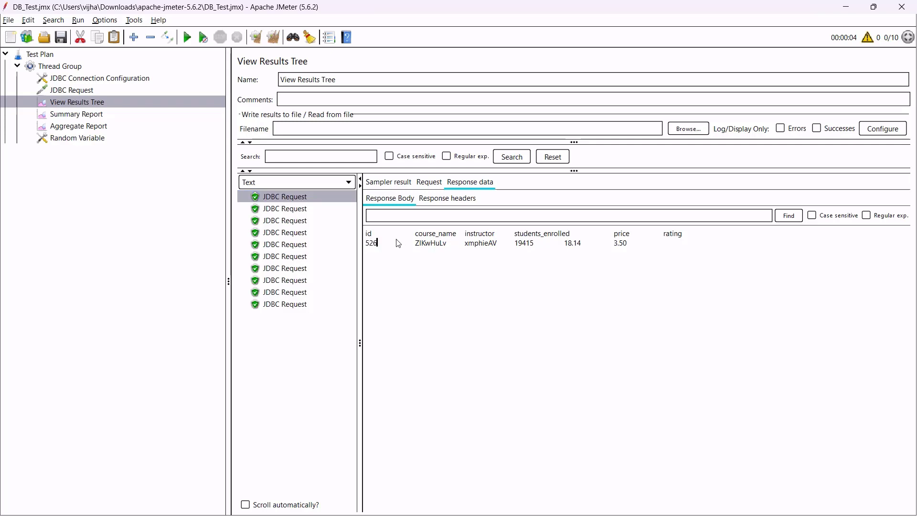
pyautogui.moveTo(387, 232); pyautogui.dragTo(592, 247)
pyautogui.click(297, 213)
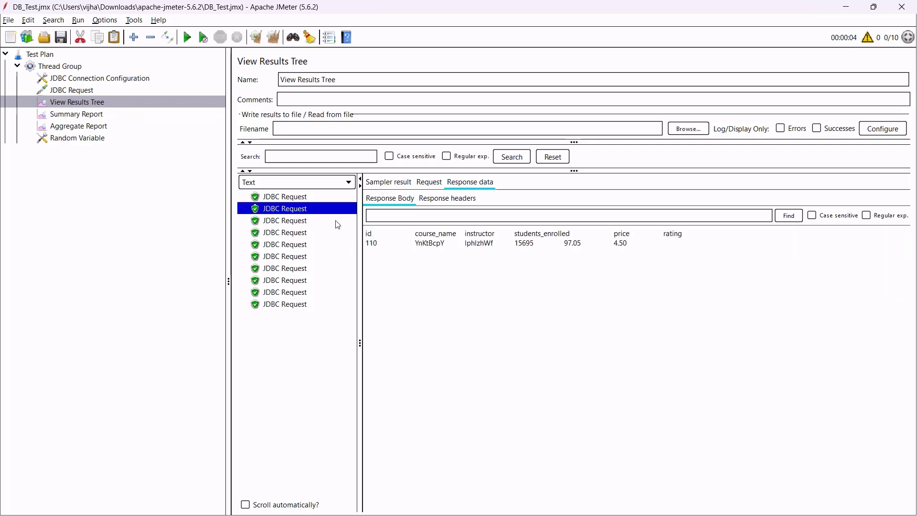
pyautogui.moveTo(373, 245); pyautogui.dragTo(628, 253)
pyautogui.click(660, 254)
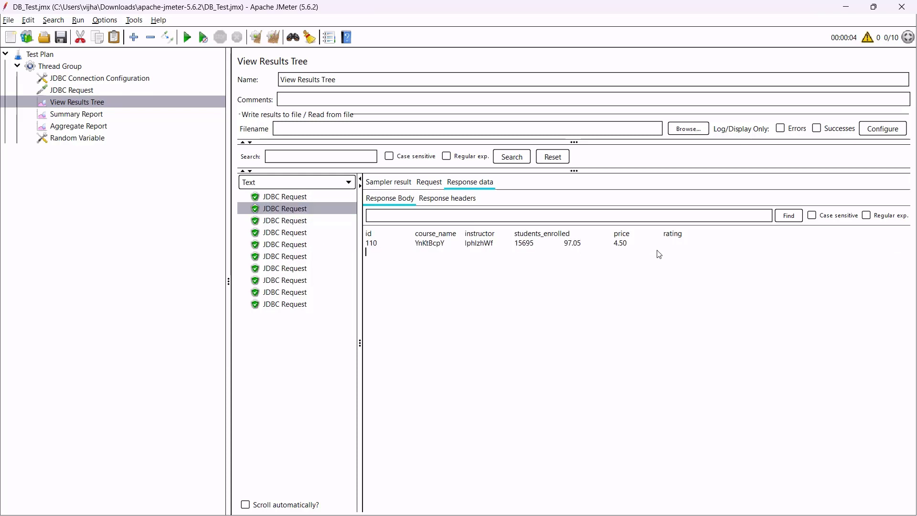
# Step through the remaining JDBC responses, then view the Aggregate Report's 10 samples with 0.00% errors.
pyautogui.click(289, 222)
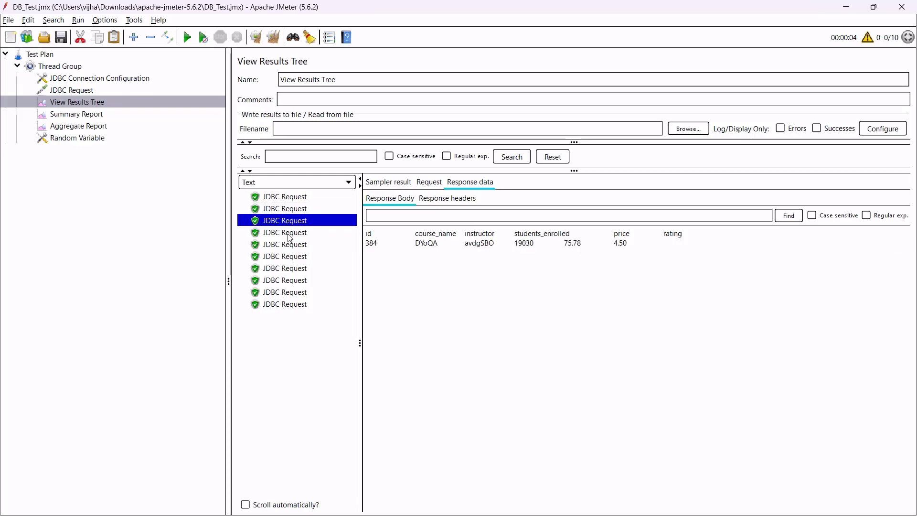
pyautogui.click(289, 235)
pyautogui.click(291, 246)
pyautogui.click(293, 269)
pyautogui.click(294, 281)
pyautogui.click(297, 303)
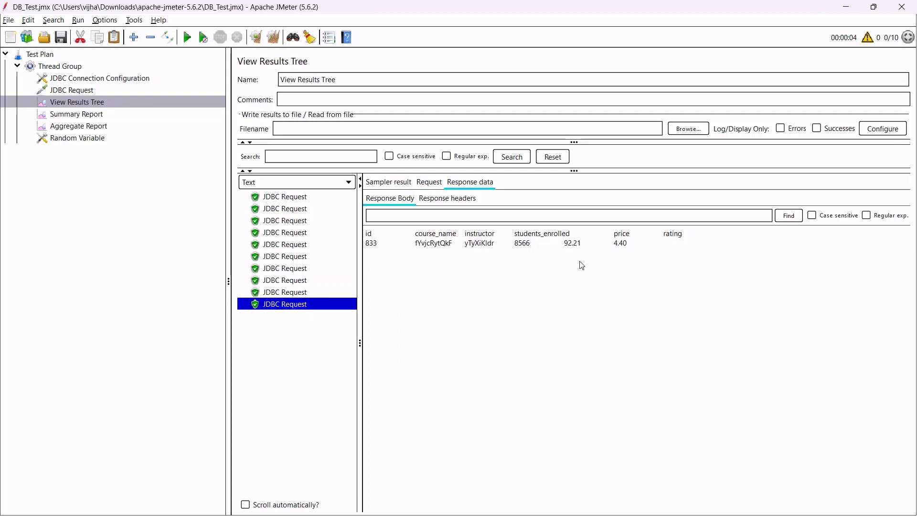
pyautogui.click(106, 126)
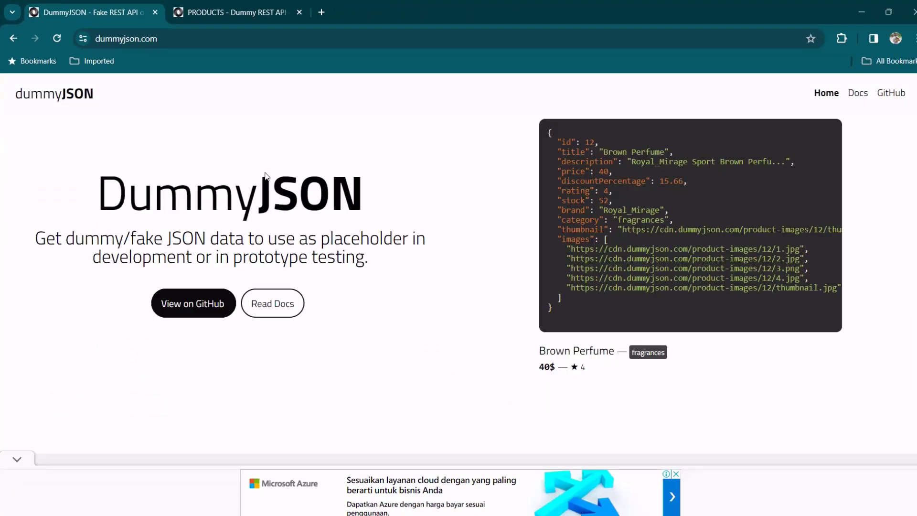
# Scroll DummyJSON's homepage down to the product routes, GET /products through DELETE /products/1.
pyautogui.scroll(-20, 293, 304)
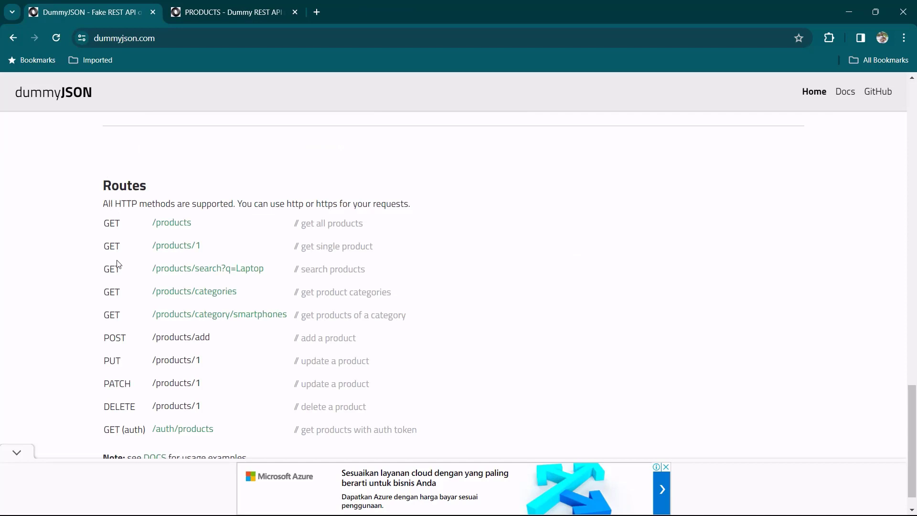
pyautogui.scroll(-1, 114, 248)
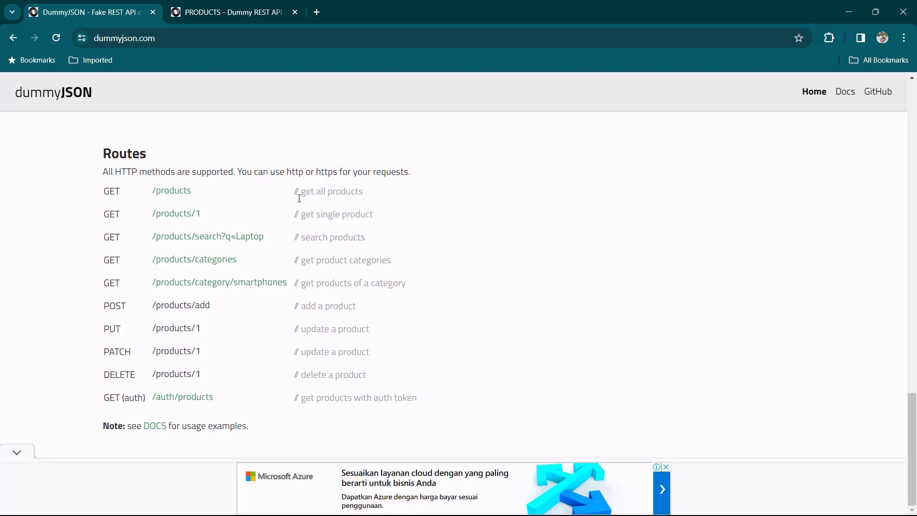
# Open the /products route in a new tab, look over its JSON, and return to the routes page.
pyautogui.rightClick(182, 193)
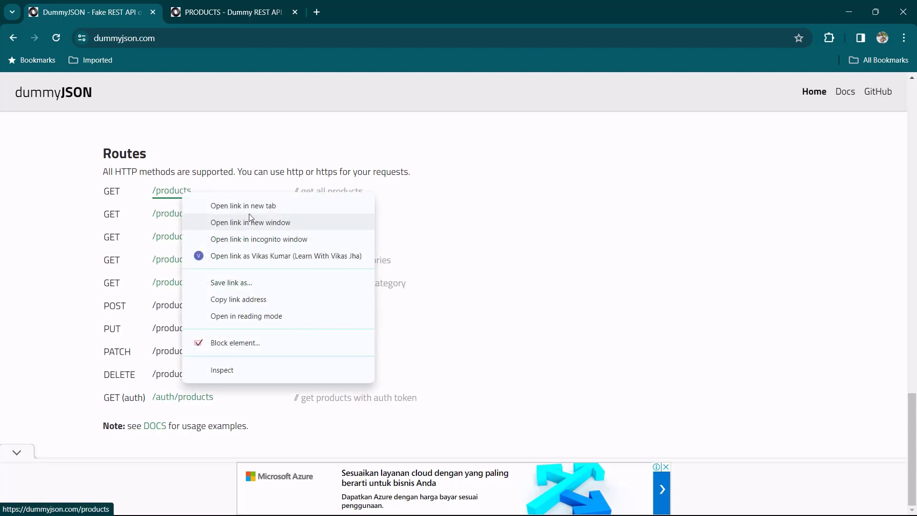
pyautogui.click(244, 206)
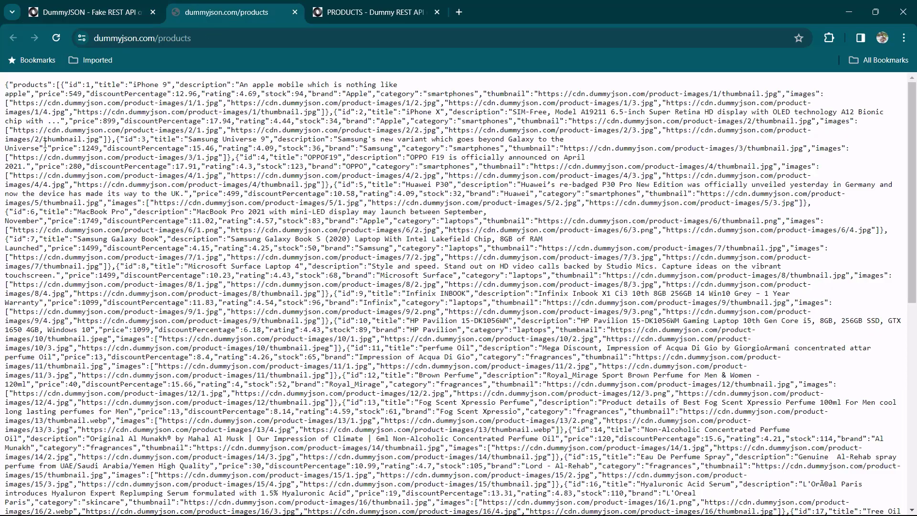
pyautogui.moveTo(92, 171); pyautogui.dragTo(353, 330)
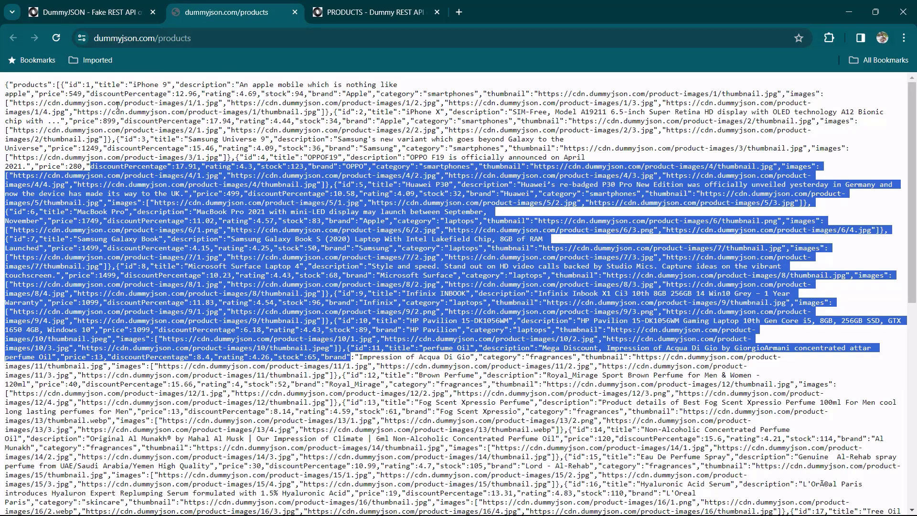
pyautogui.moveTo(115, 112); pyautogui.dragTo(162, 130)
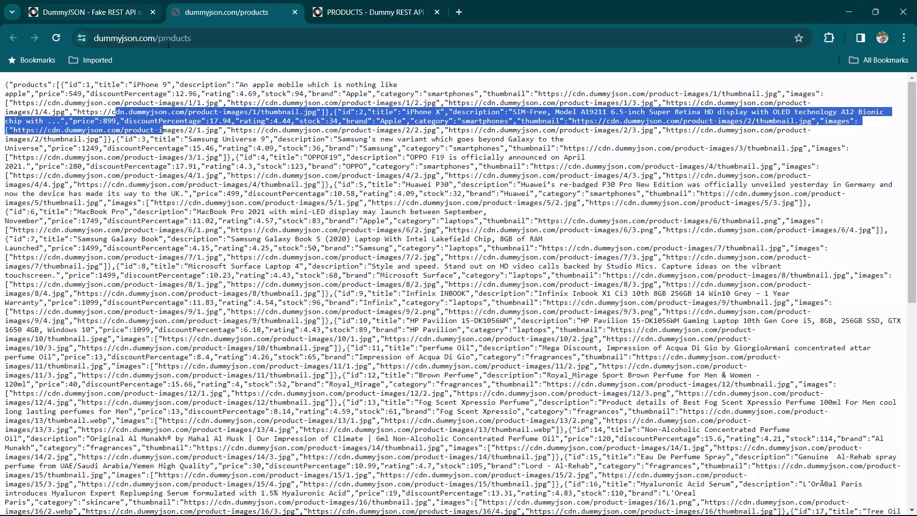
pyautogui.click(104, 15)
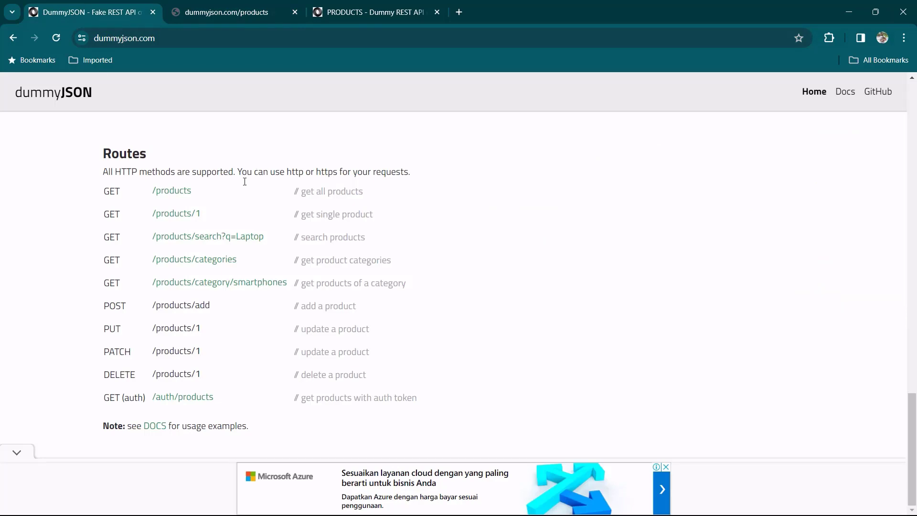
# Open /products/1 in a new tab, select its iPhone 9 JSON, and return to the routes page.
pyautogui.rightClick(186, 220)
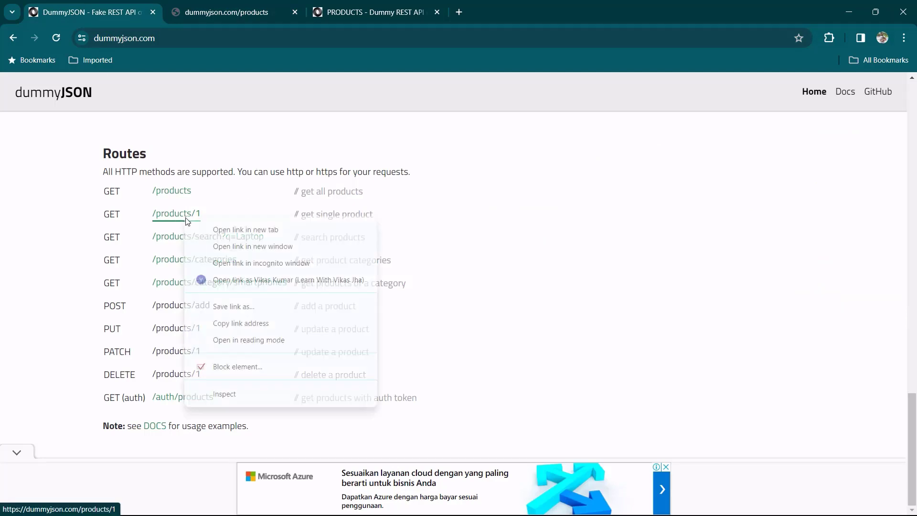
pyautogui.click(219, 231)
pyautogui.click(382, 14)
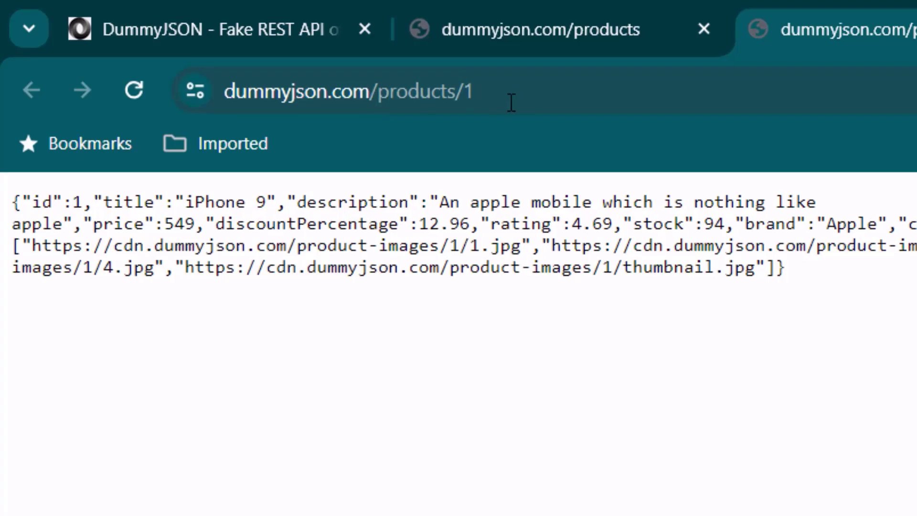
pyautogui.moveTo(901, 277); pyautogui.dragTo(1, 168)
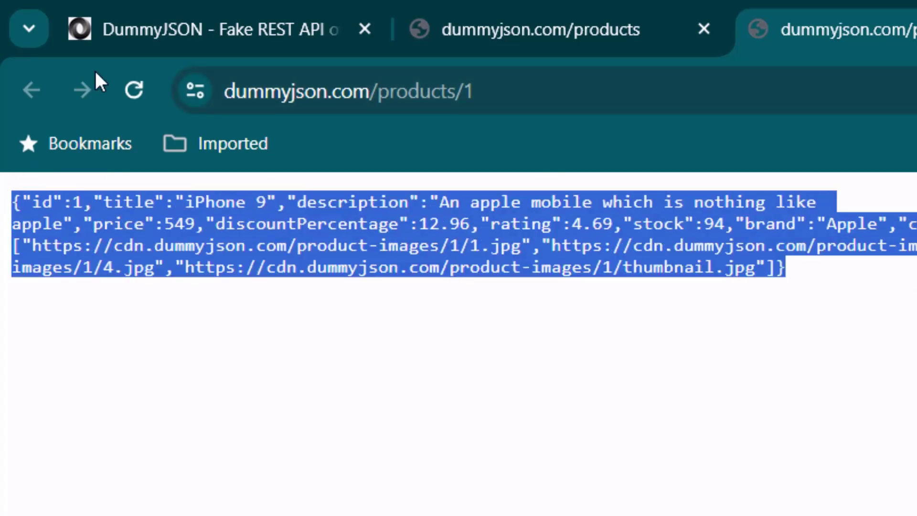
pyautogui.click(205, 27)
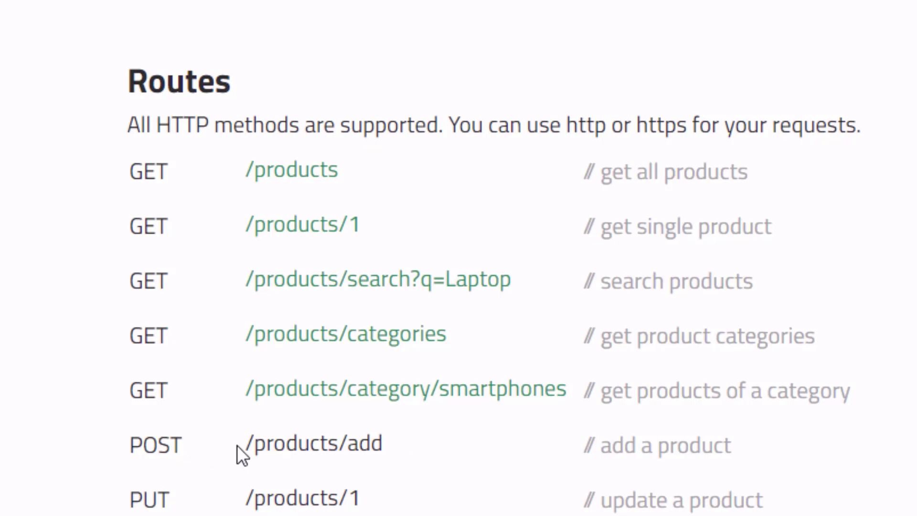
# Open the DummyJSON docs in a new tab at the Auth 'Login user and get token' example.
pyautogui.moveTo(248, 443); pyautogui.dragTo(384, 446)
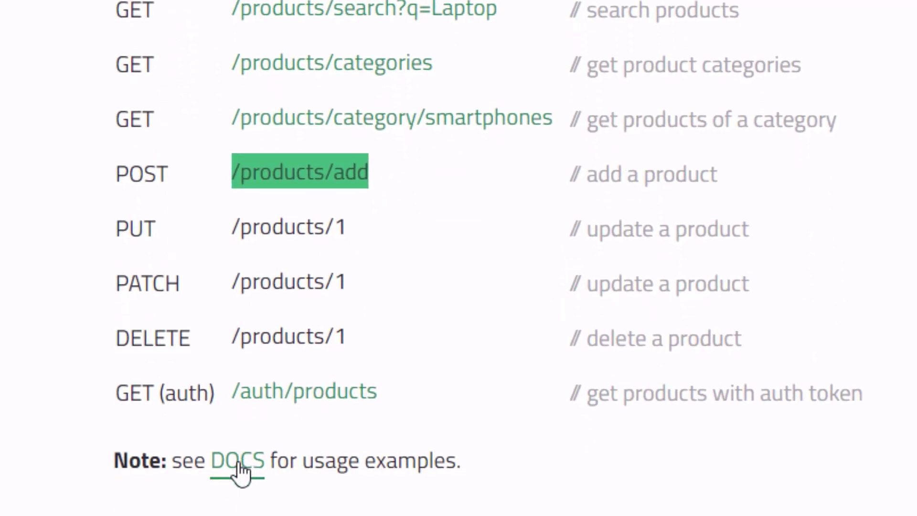
pyautogui.rightClick(239, 464)
pyautogui.click(430, 47)
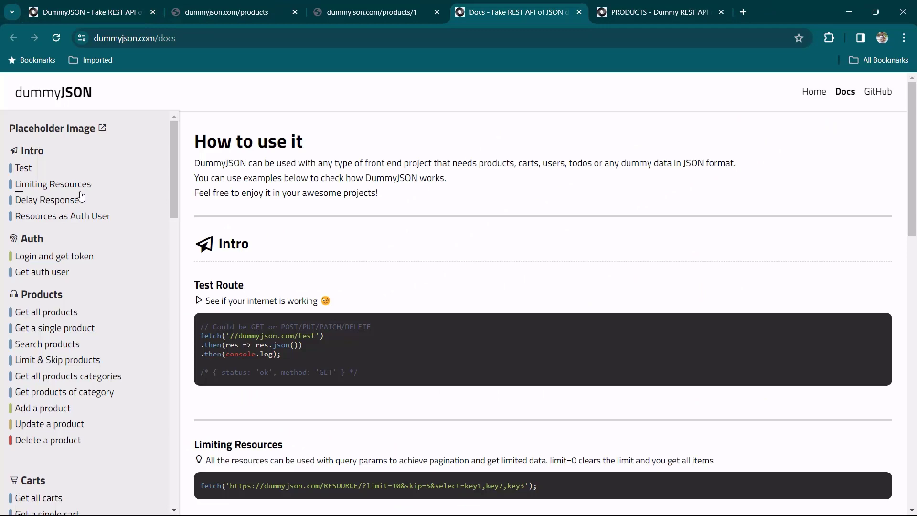
pyautogui.click(71, 260)
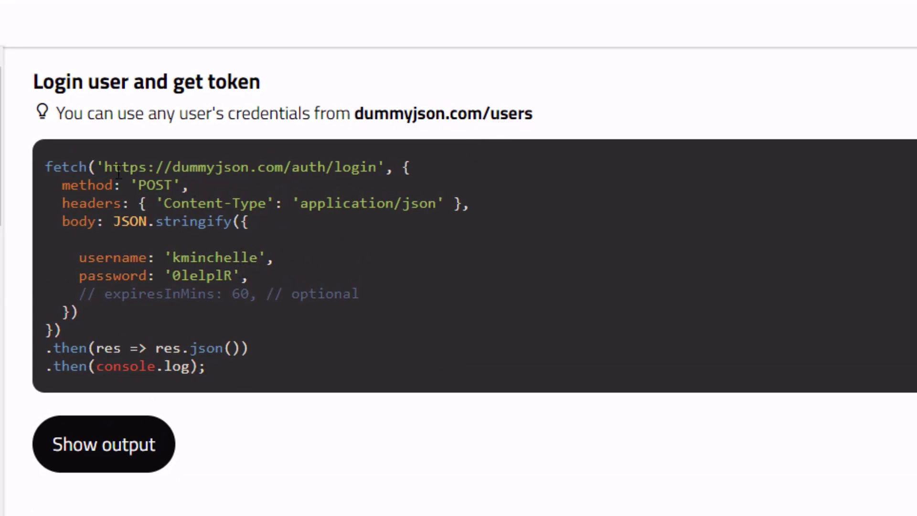
# Reveal the /auth/login example's output and highlight the returned token.
pyautogui.moveTo(105, 168); pyautogui.dragTo(376, 170)
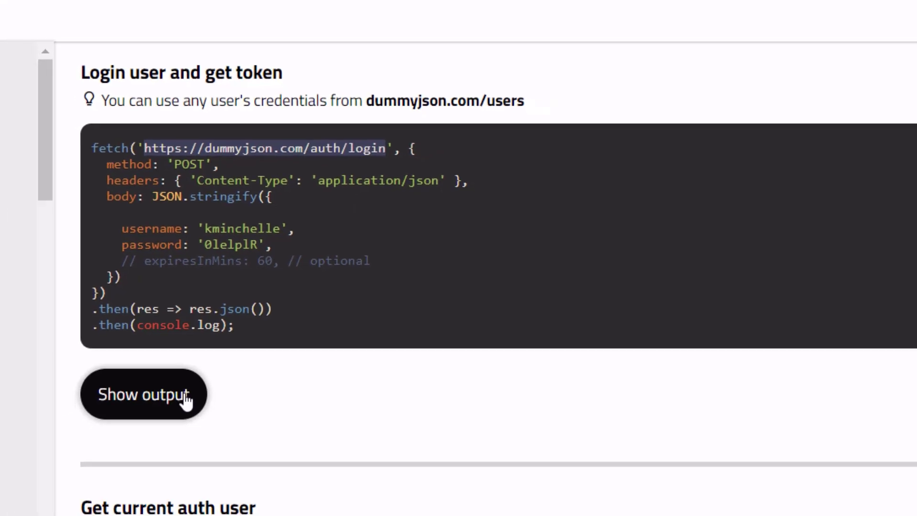
pyautogui.click(185, 399)
pyautogui.scroll(-2, 314, 338)
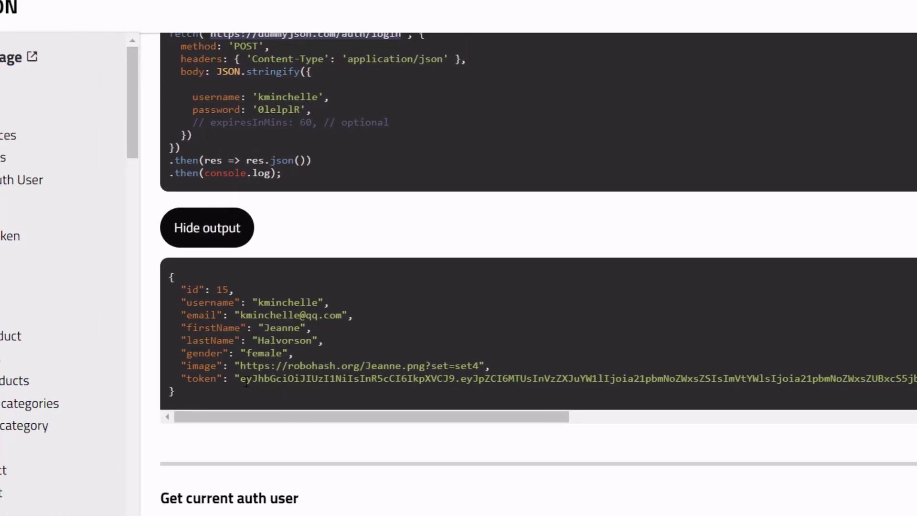
pyautogui.moveTo(246, 381); pyautogui.dragTo(841, 401)
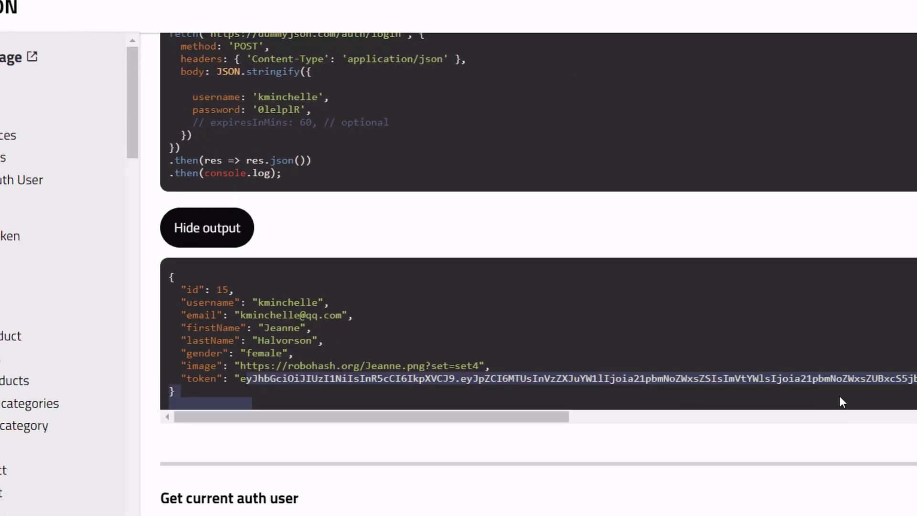
pyautogui.click(451, 368)
pyautogui.scroll(2, 410, 167)
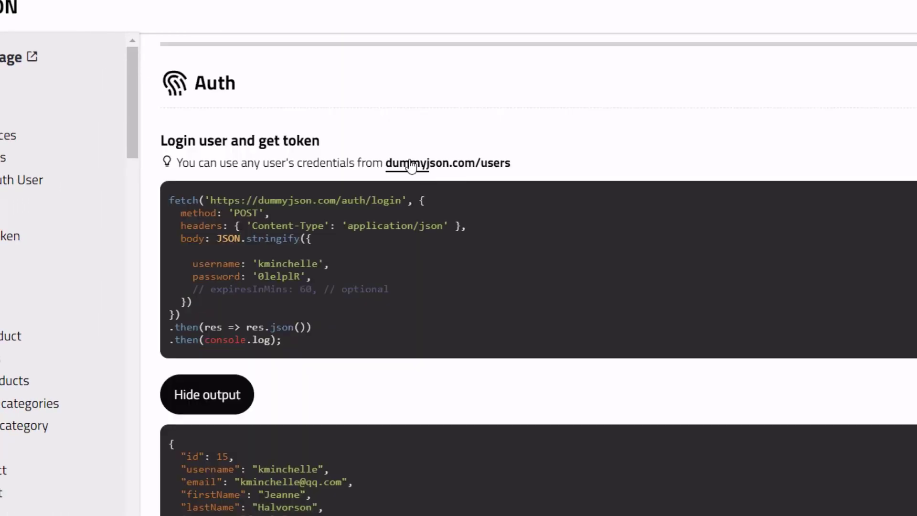
# Open dummyjson.com/users in a new tab and select a user's username and password.
pyautogui.rightClick(471, 169)
pyautogui.click(508, 193)
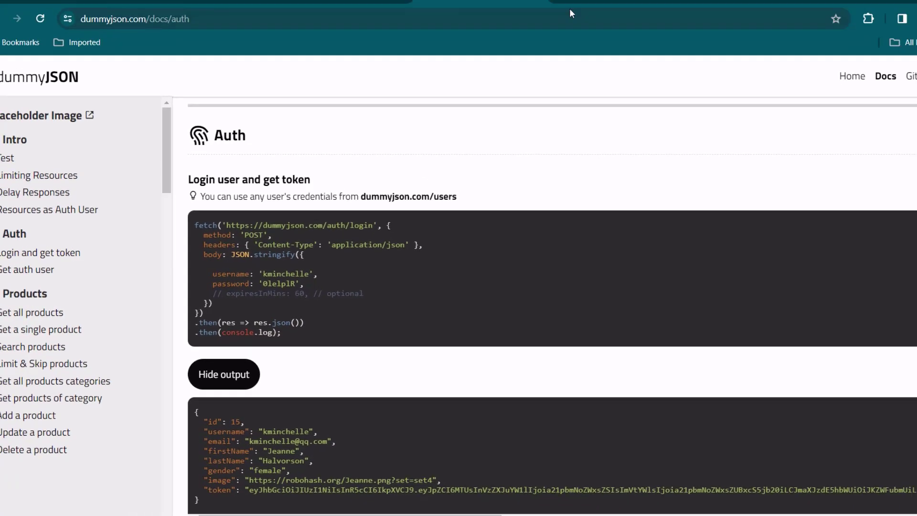
pyautogui.click(576, 14)
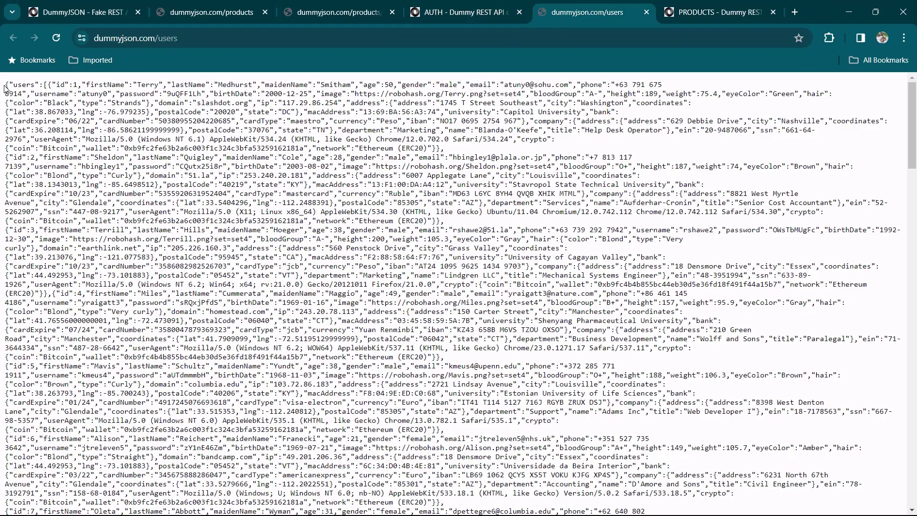
pyautogui.moveTo(5, 87); pyautogui.dragTo(349, 357)
pyautogui.click(139, 152)
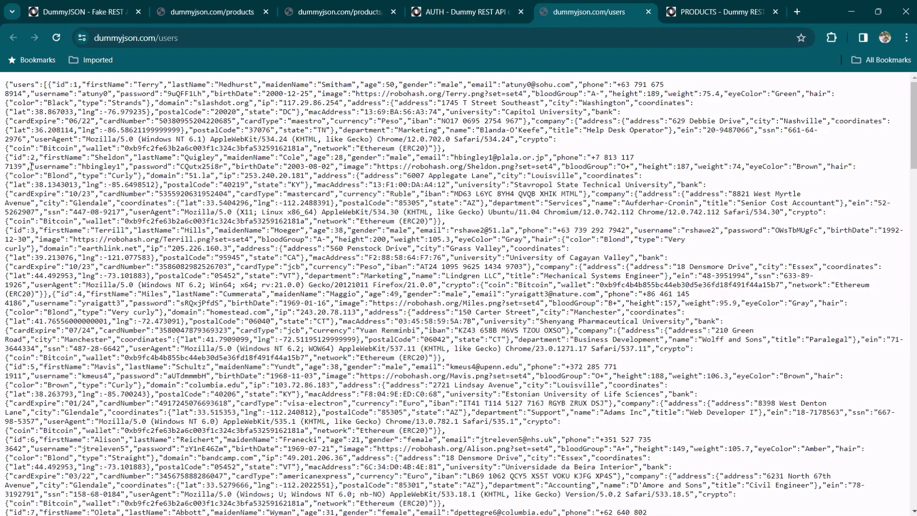
pyautogui.moveTo(37, 166); pyautogui.dragTo(233, 166)
pyautogui.moveTo(549, 235); pyautogui.dragTo(539, 234)
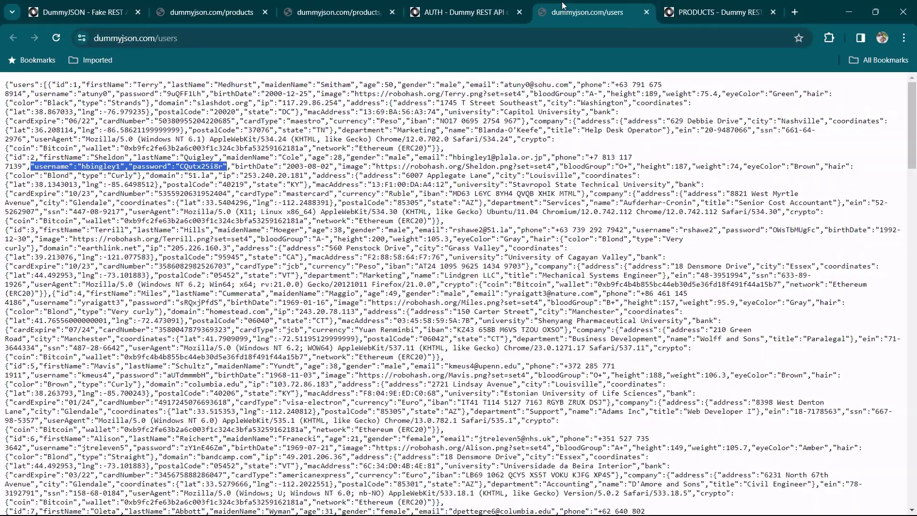
# Copy the dummyjson.com/users address from the users tab's address bar.
pyautogui.click(501, 4)
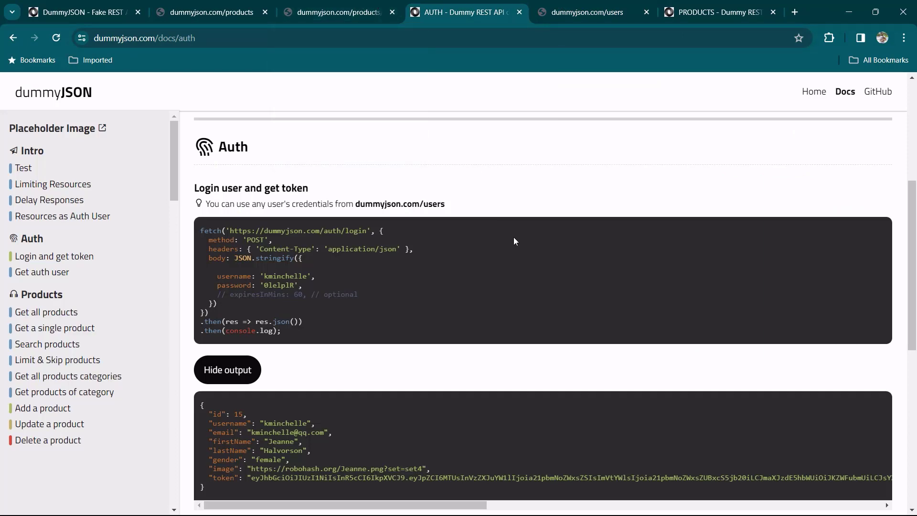
pyautogui.hotkey('ctrl', 'Tab')
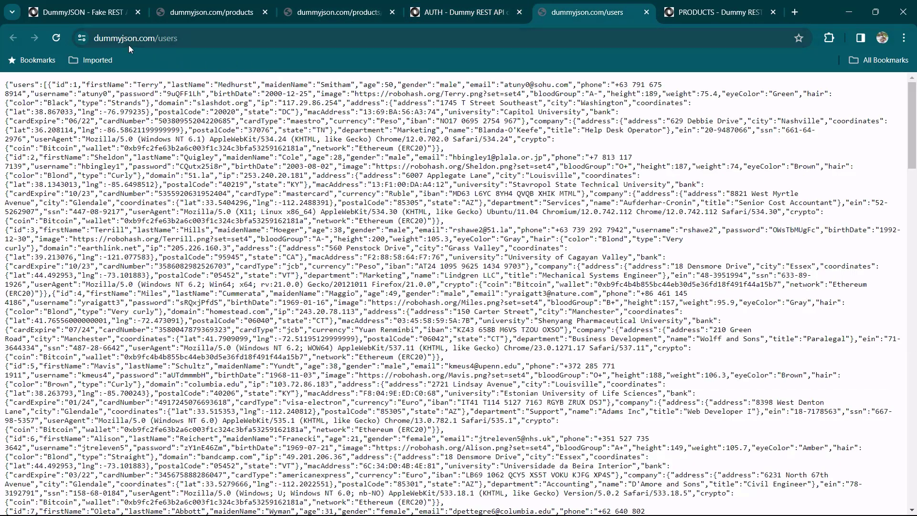
pyautogui.click(198, 38)
pyautogui.hotkey('ctrl', 'c')
pyautogui.rightClick(163, 40)
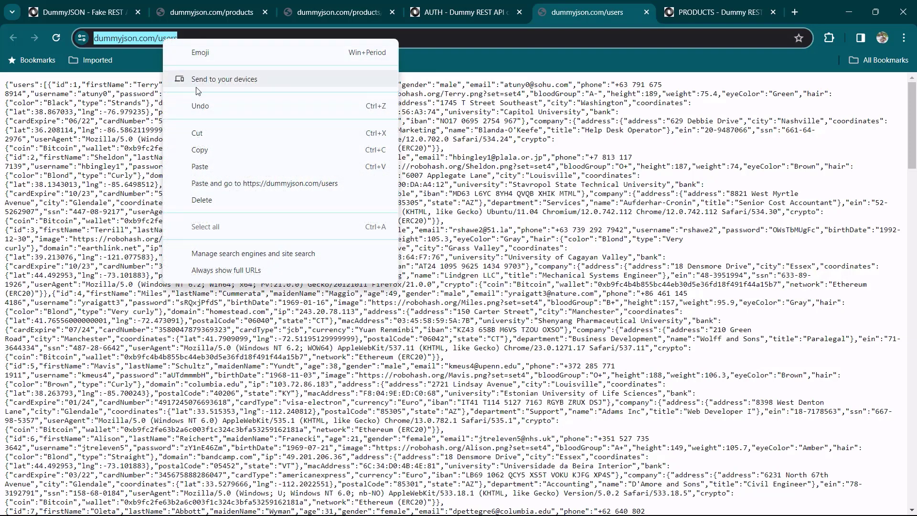
pyautogui.click(211, 150)
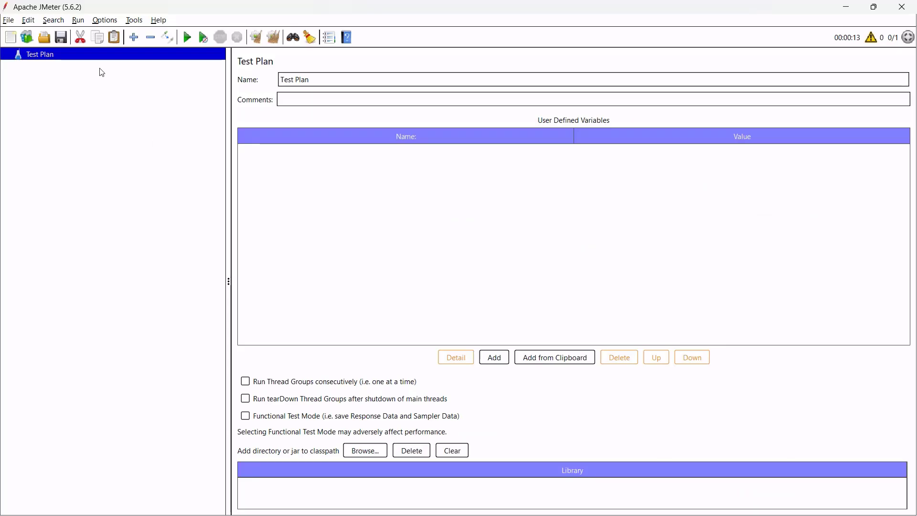
# Add a Thread Group named api_testing under the Test Plan.
pyautogui.rightClick(98, 56)
pyautogui.moveTo(115, 62)
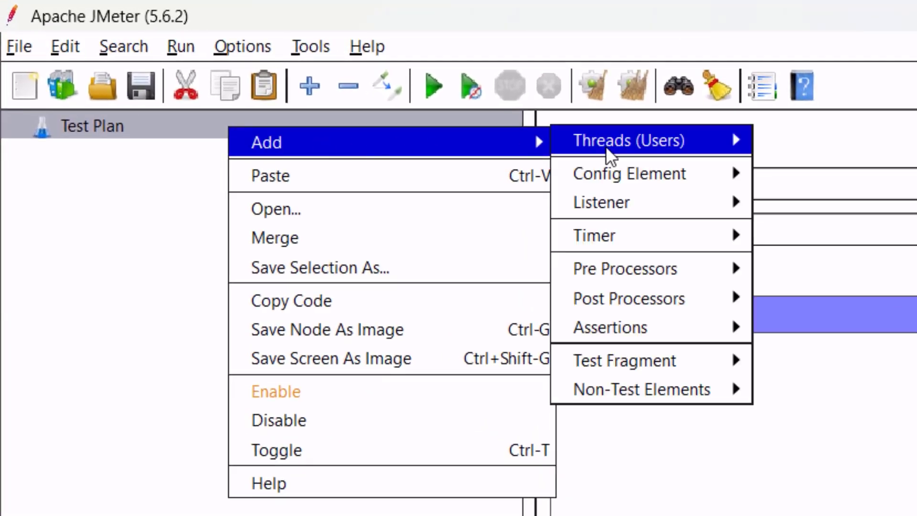
pyautogui.moveTo(610, 155)
pyautogui.click(792, 141)
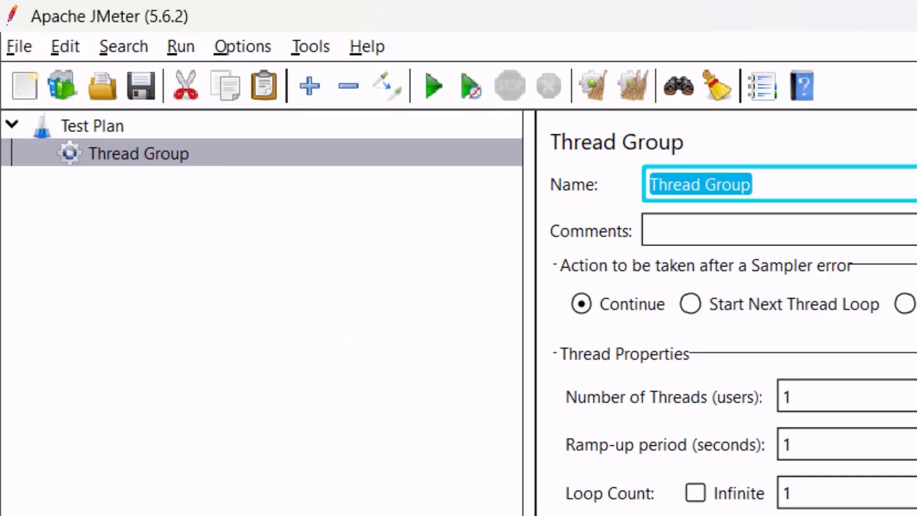
pyautogui.write('api_testing')
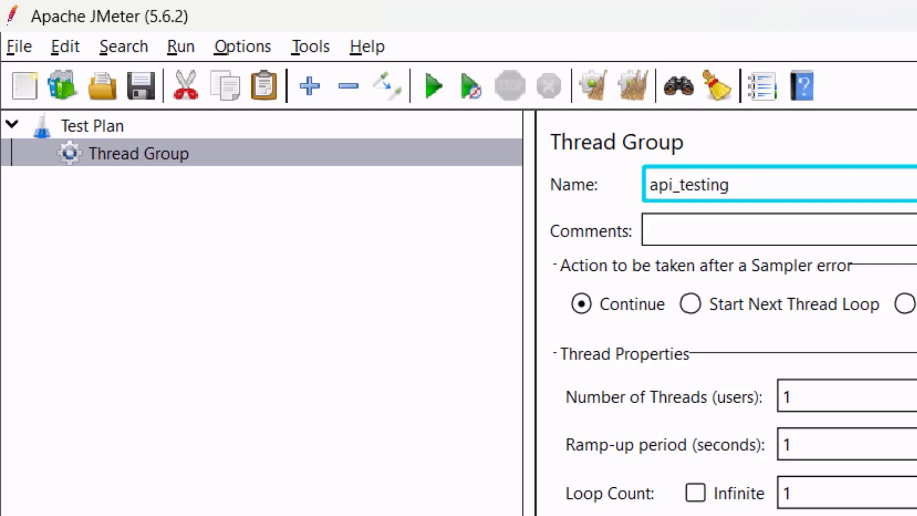
# Add an HTTP Request sampler named get_users under api_testing.
pyautogui.rightClick(219, 154)
pyautogui.moveTo(497, 167)
pyautogui.moveTo(734, 173)
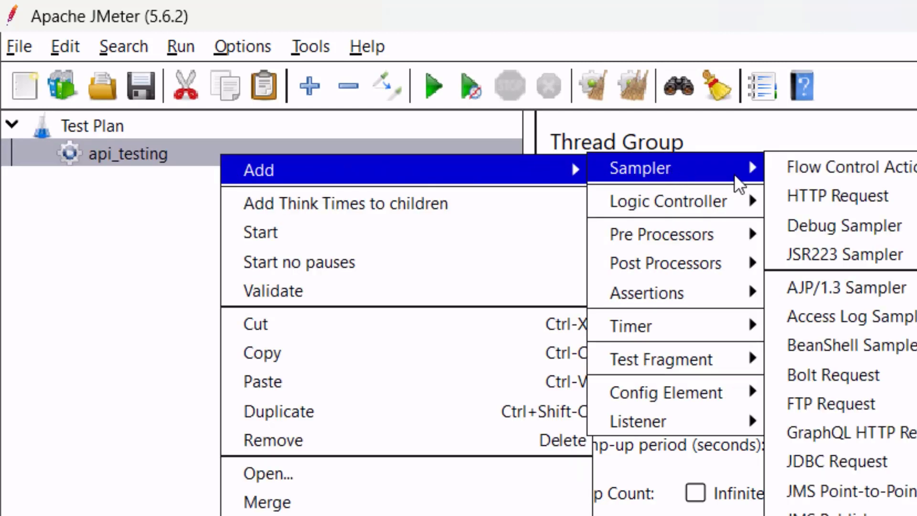
pyautogui.click(826, 195)
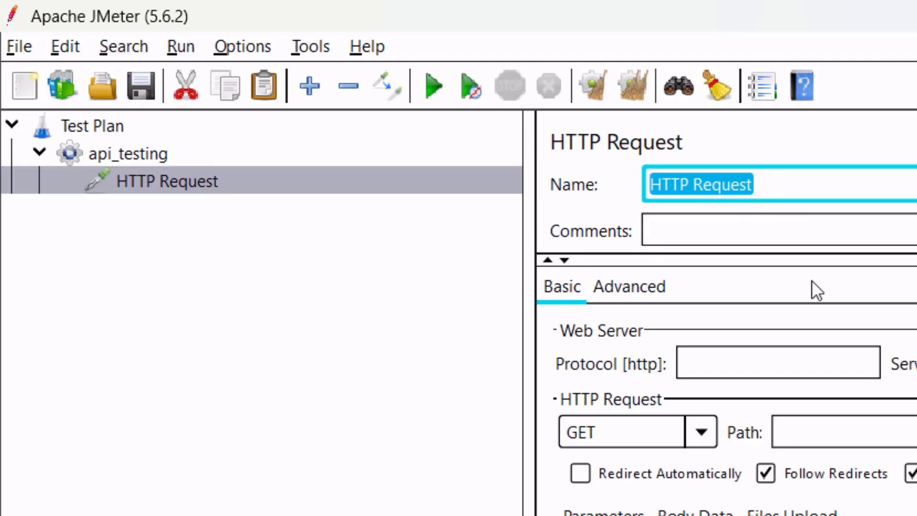
pyautogui.write('get_users')
# Split the pasted URL into protocol https, server dummyjson.com and path /users.
pyautogui.click(502, 159)
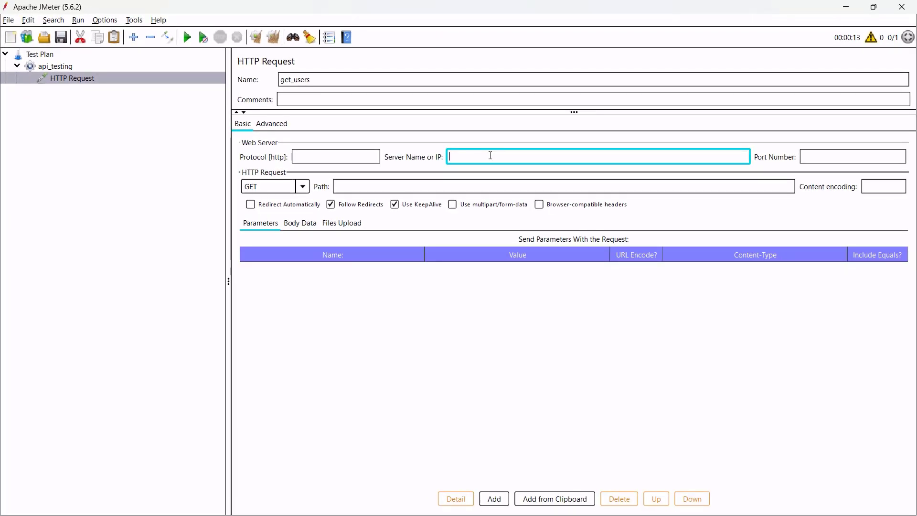
pyautogui.hotkey('ctrl', 'v')
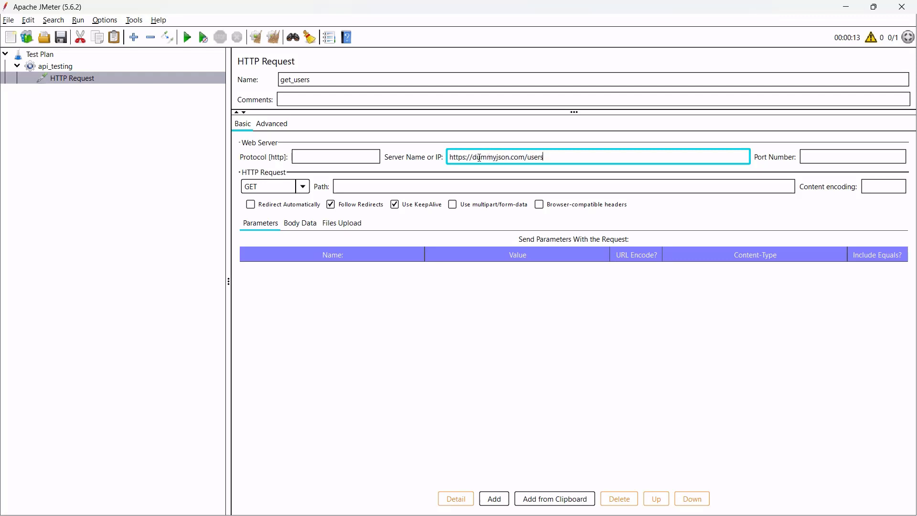
pyautogui.moveTo(478, 157); pyautogui.dragTo(416, 157)
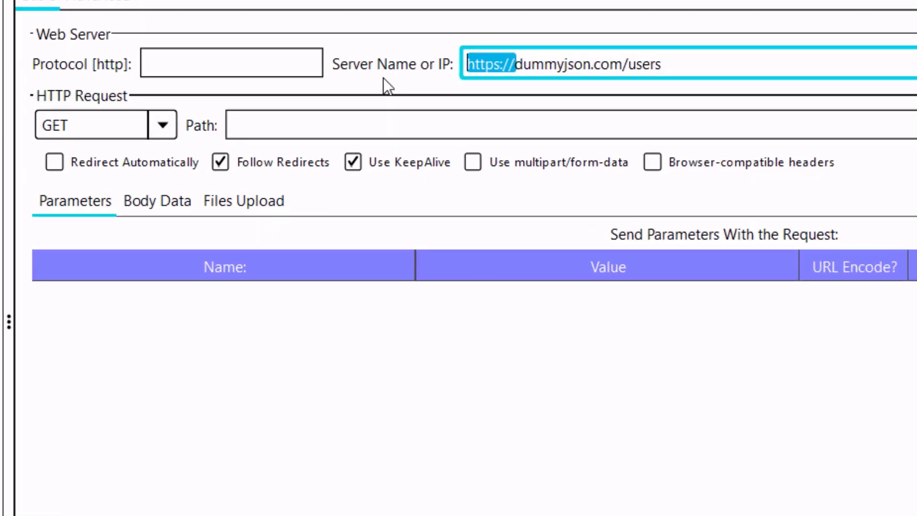
pyautogui.press('BackSpace')
pyautogui.hotkey('shift', 'Tab')
pyautogui.write('https')
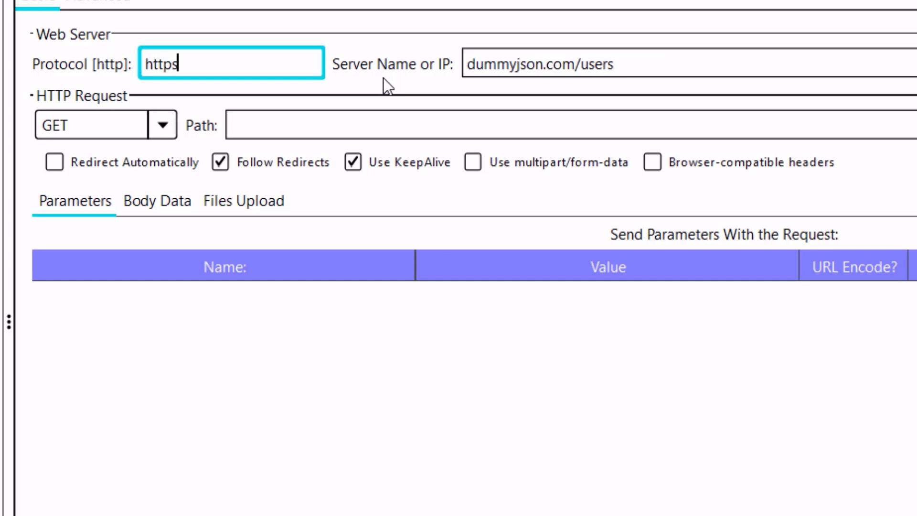
pyautogui.press('Tab')
pyautogui.moveTo(575, 64); pyautogui.dragTo(616, 64)
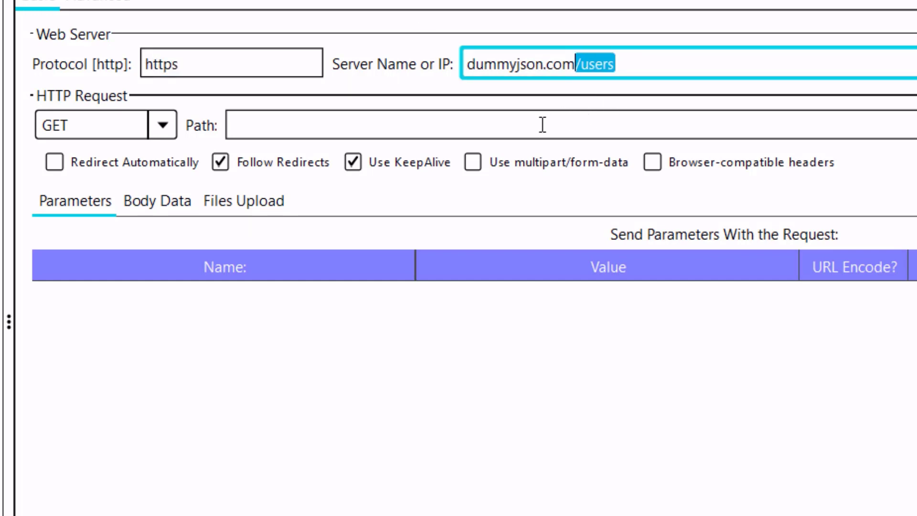
pyautogui.hotkey('ctrl', 'x')
pyautogui.click(468, 120)
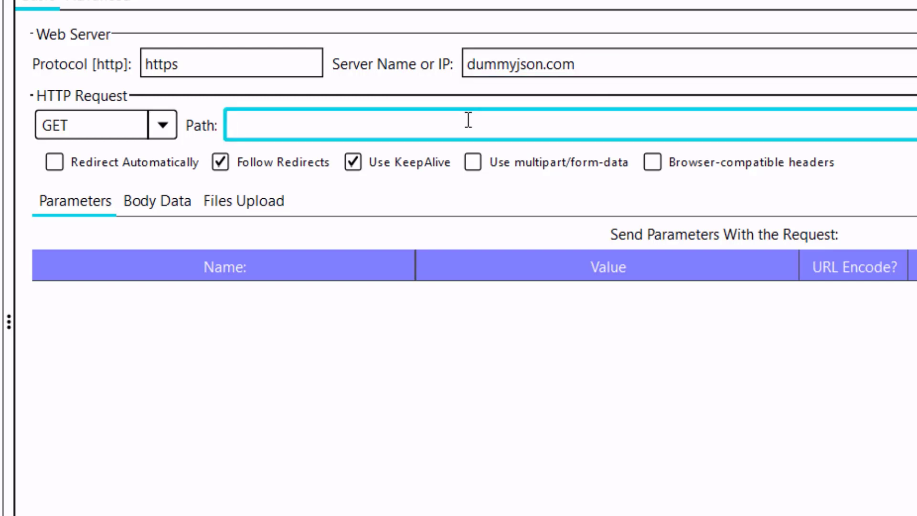
pyautogui.hotkey('ctrl', 'v')
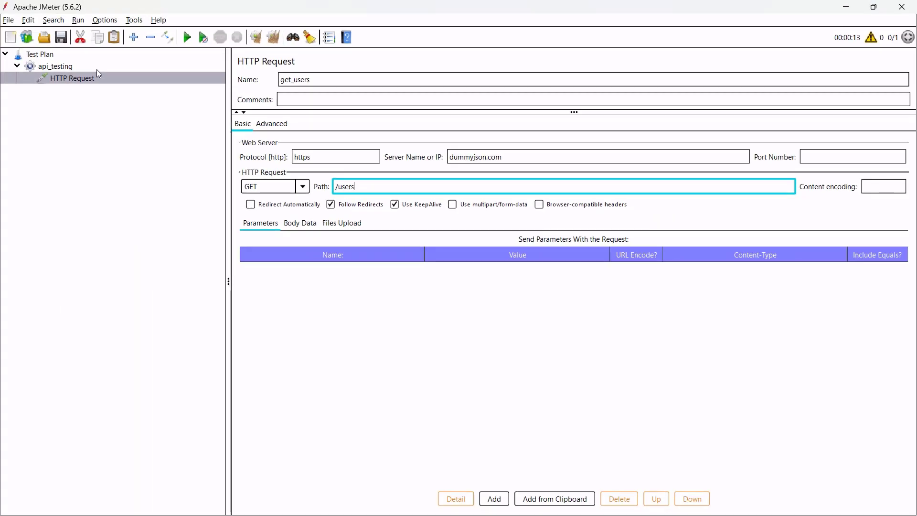
# Add a View Results Tree listener to api_testing and run the plan without saving.
pyautogui.click(97, 68)
pyautogui.rightClick(97, 69)
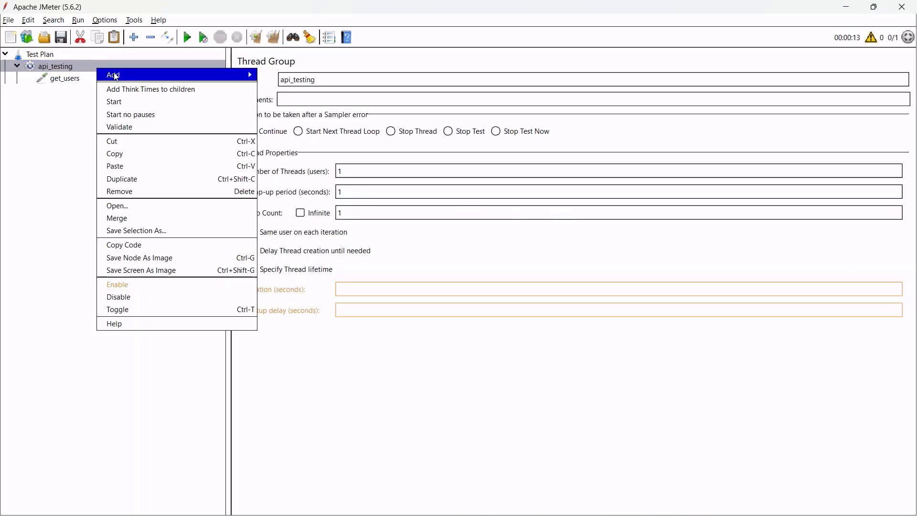
pyautogui.moveTo(229, 74)
pyautogui.moveTo(296, 183)
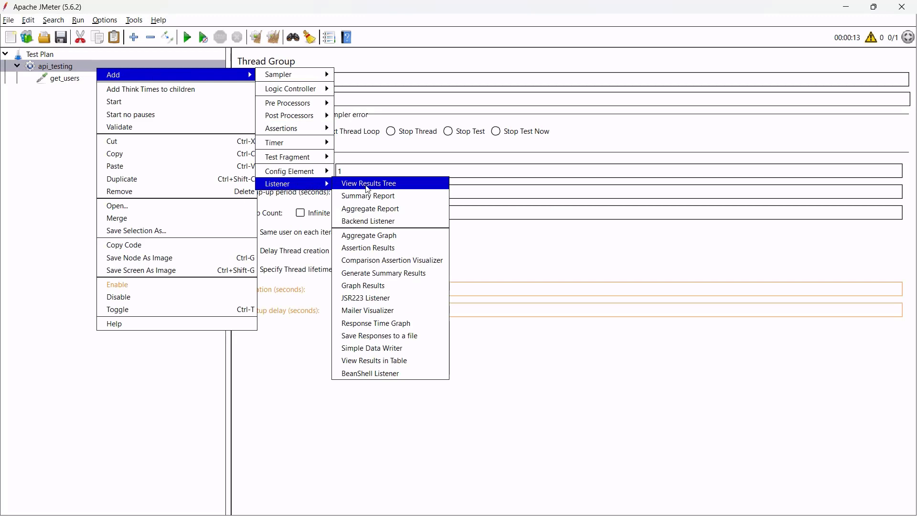
pyautogui.click(368, 184)
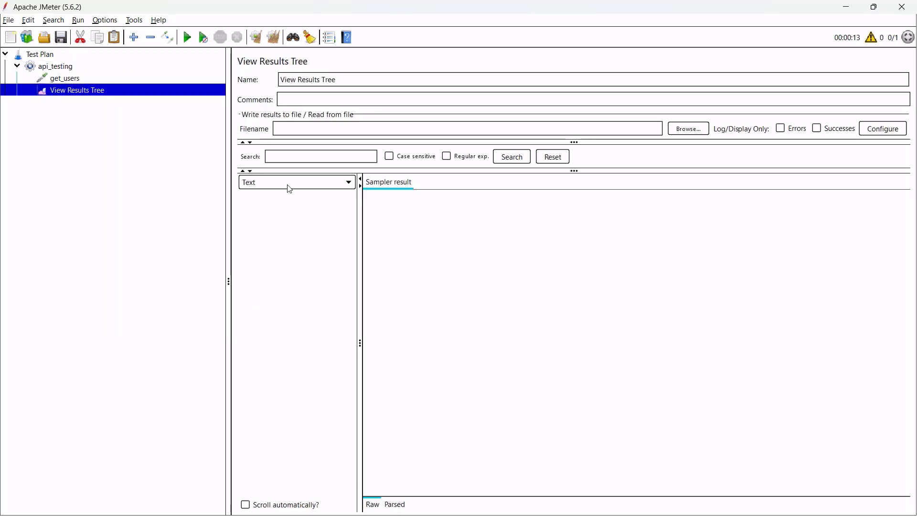
pyautogui.click(188, 37)
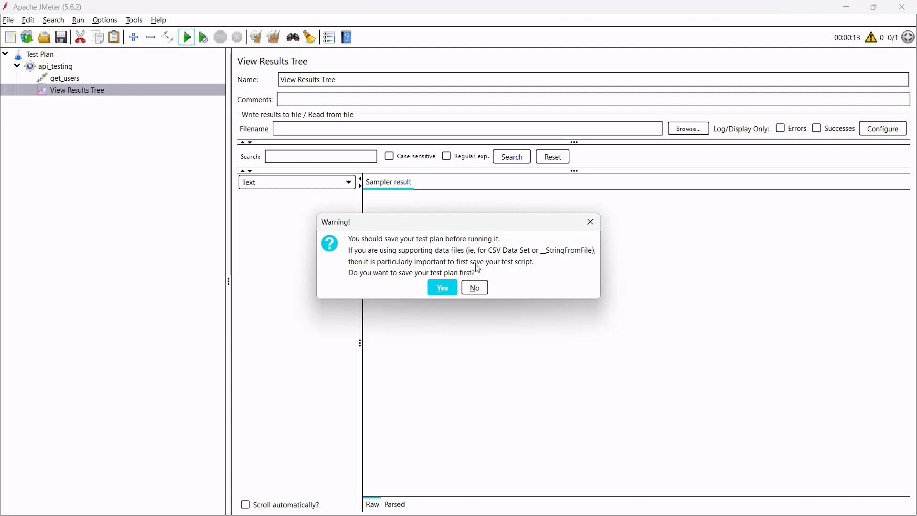
pyautogui.click(475, 287)
# Inspect get_users' response body: the DummyJSON users list with total 100, limit 30.
pyautogui.click(289, 201)
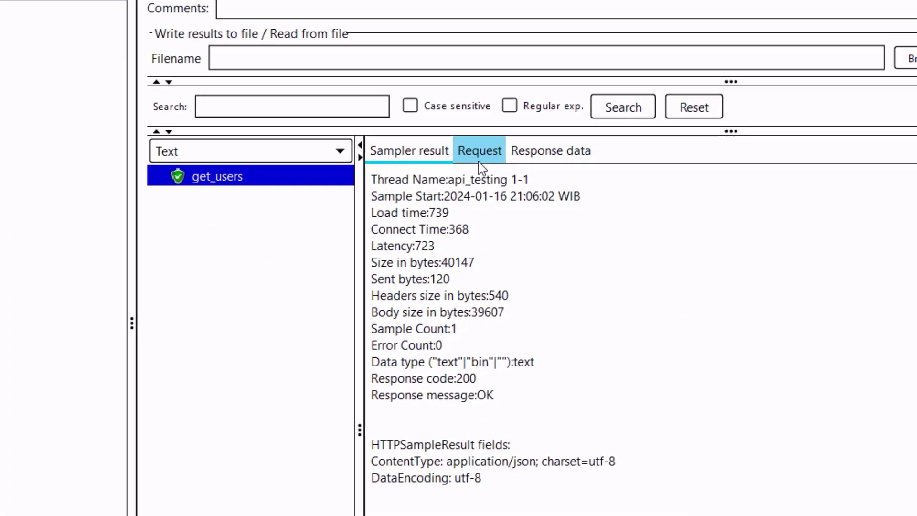
pyautogui.moveTo(364, 400); pyautogui.dragTo(288, 201)
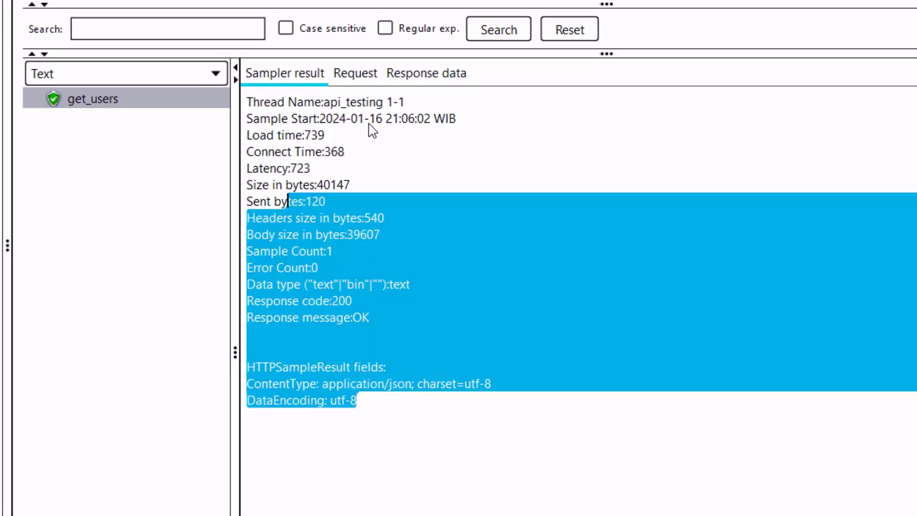
pyautogui.click(419, 77)
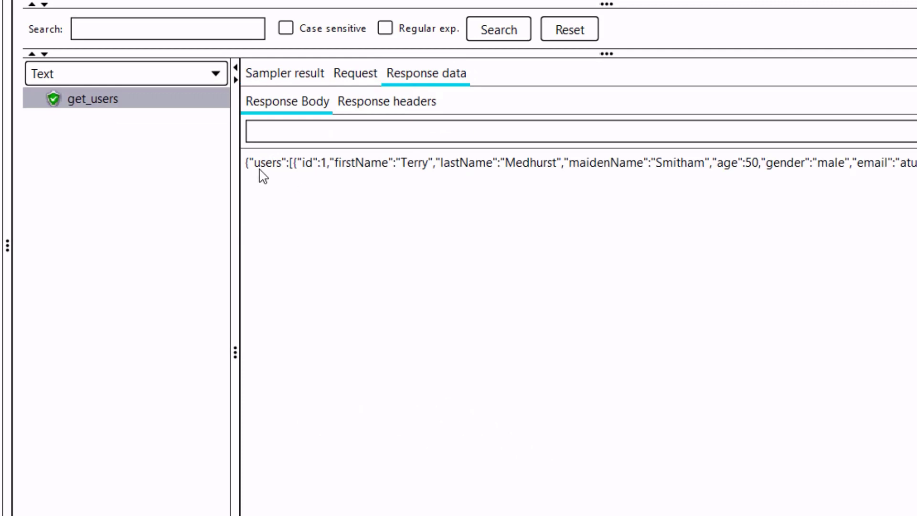
pyautogui.moveTo(260, 169); pyautogui.dragTo(916, 167)
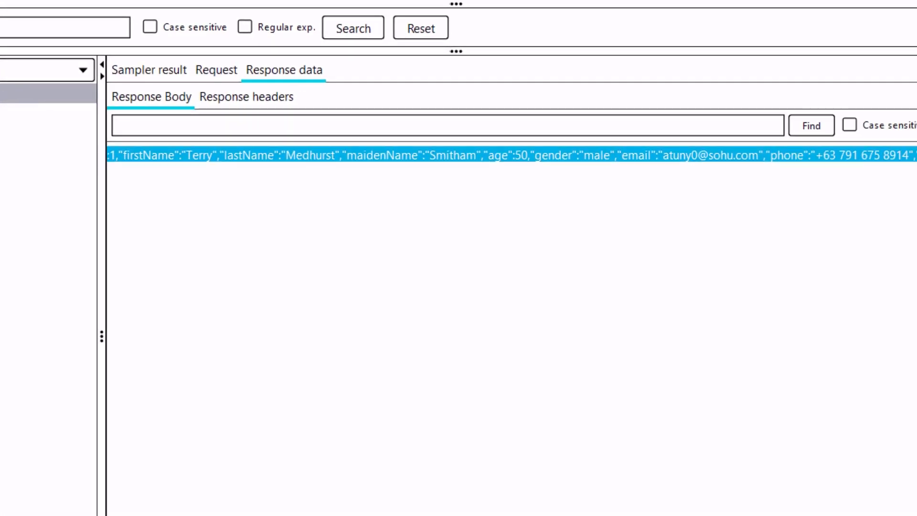
pyautogui.click(584, 192)
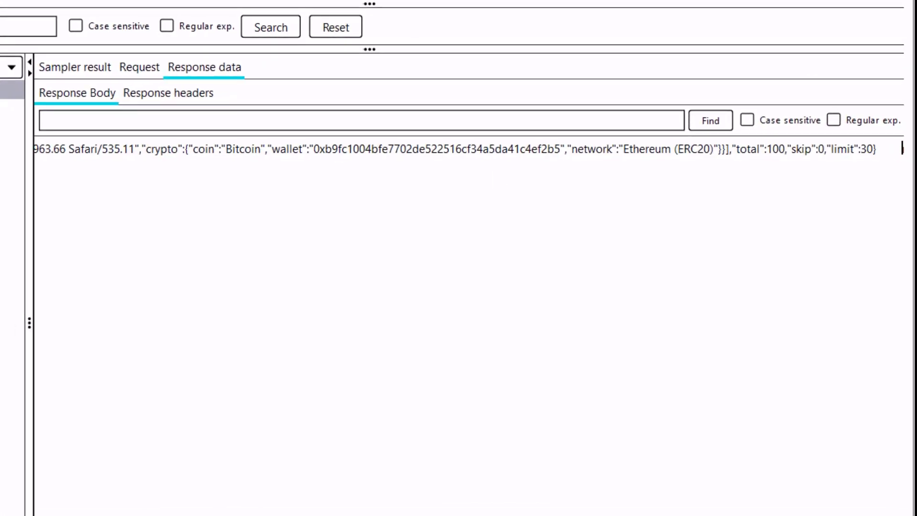
pyautogui.click(152, 507)
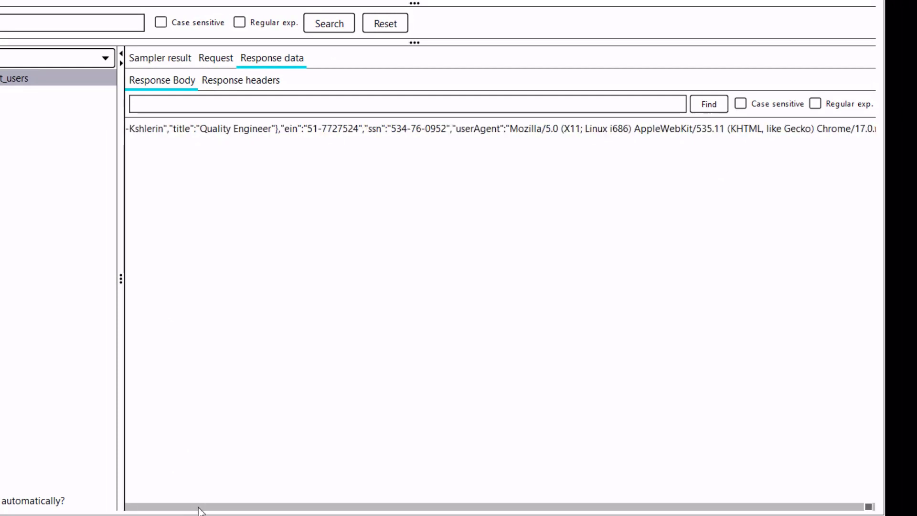
pyautogui.click(198, 507)
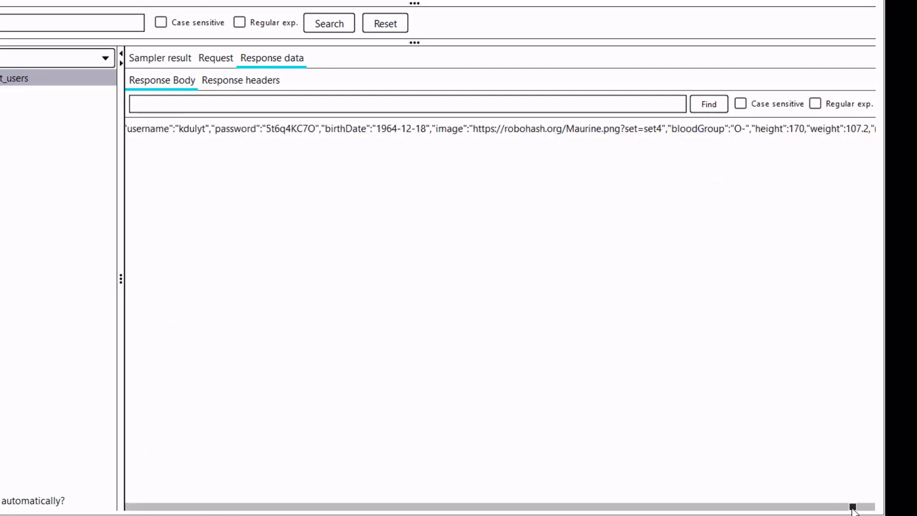
pyautogui.moveTo(853, 508); pyautogui.dragTo(116, 508)
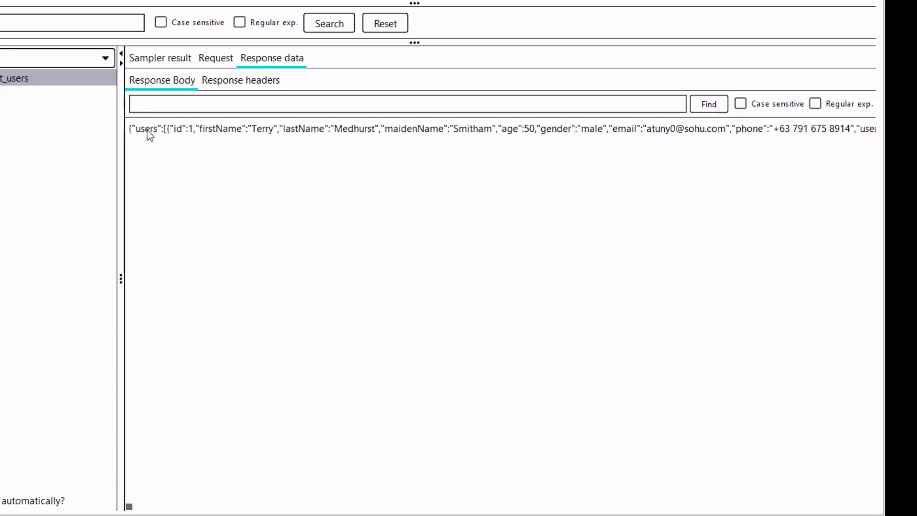
pyautogui.moveTo(148, 134); pyautogui.dragTo(329, 136)
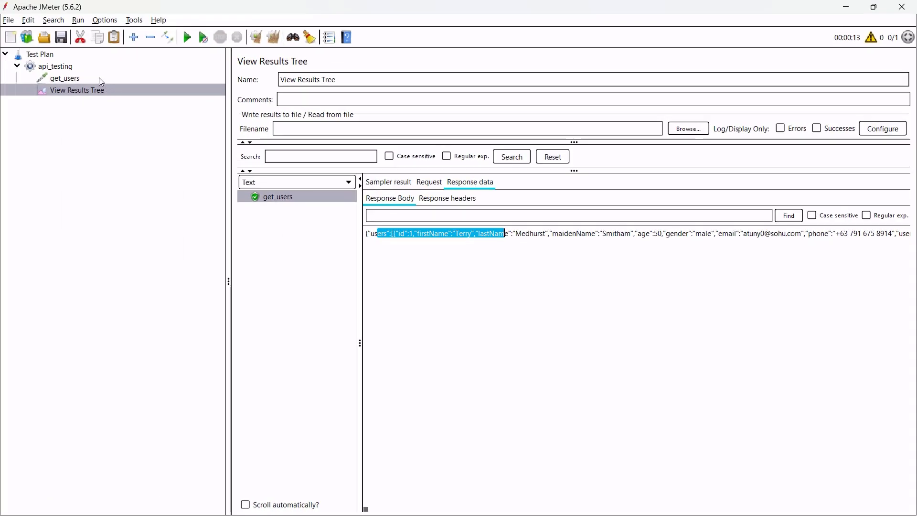
# Add a JSON Extractor get_username under get_users, variable username, path $.username.
pyautogui.click(99, 79)
pyautogui.rightClick(99, 78)
pyautogui.moveTo(106, 83)
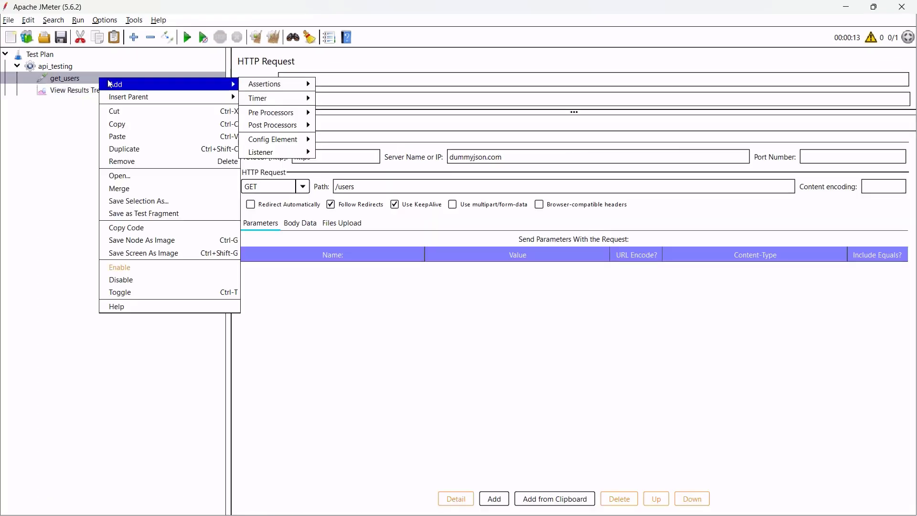
pyautogui.press('Escape')
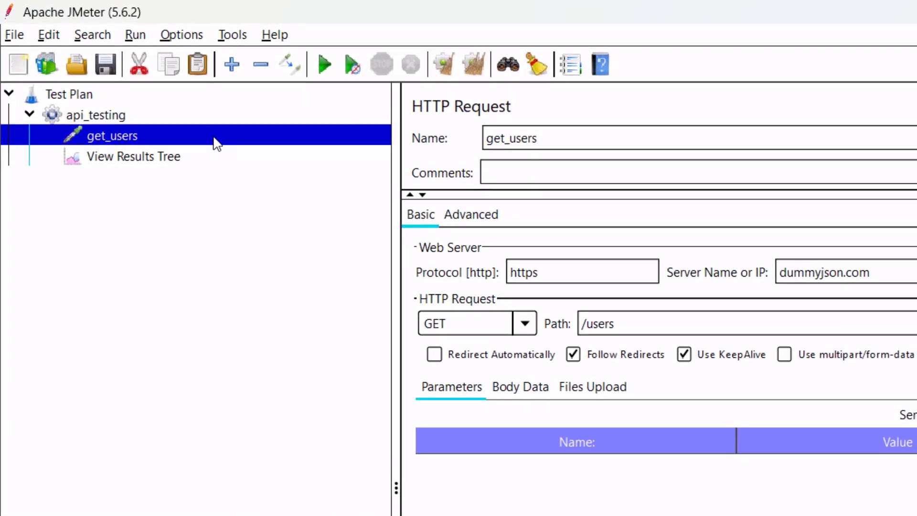
pyautogui.rightClick(216, 142)
pyautogui.moveTo(374, 150)
pyautogui.moveTo(463, 144)
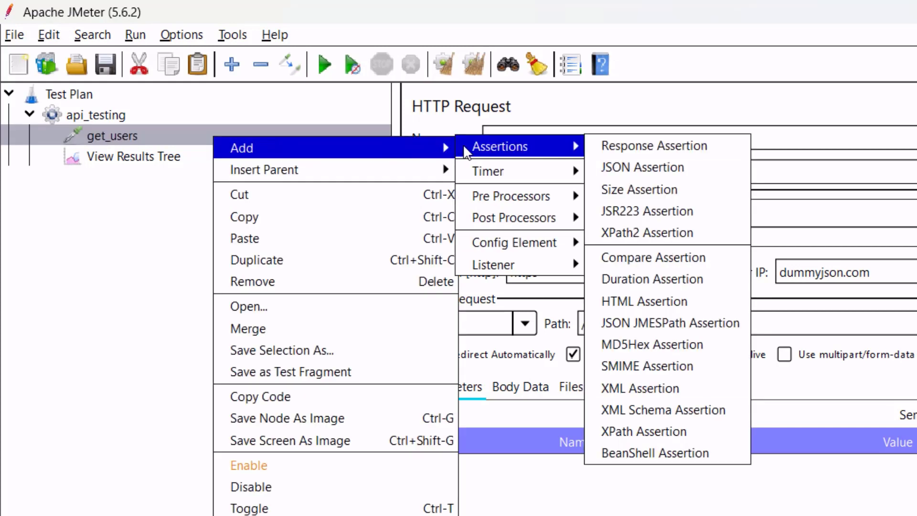
pyautogui.moveTo(556, 220)
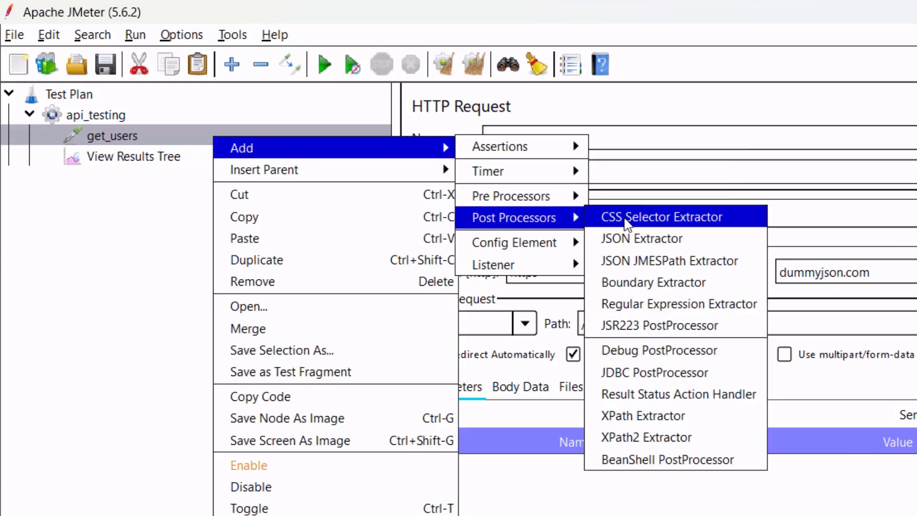
pyautogui.click(671, 241)
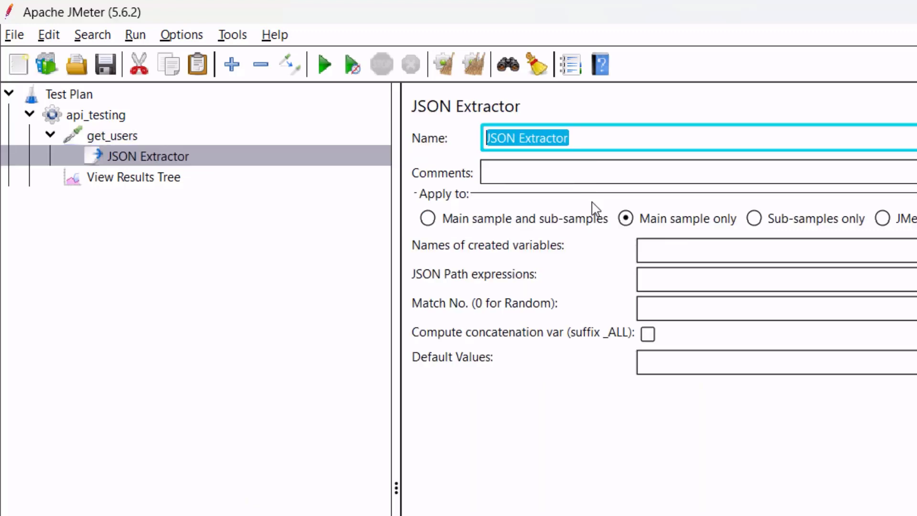
pyautogui.write('get_username')
pyautogui.click(679, 244)
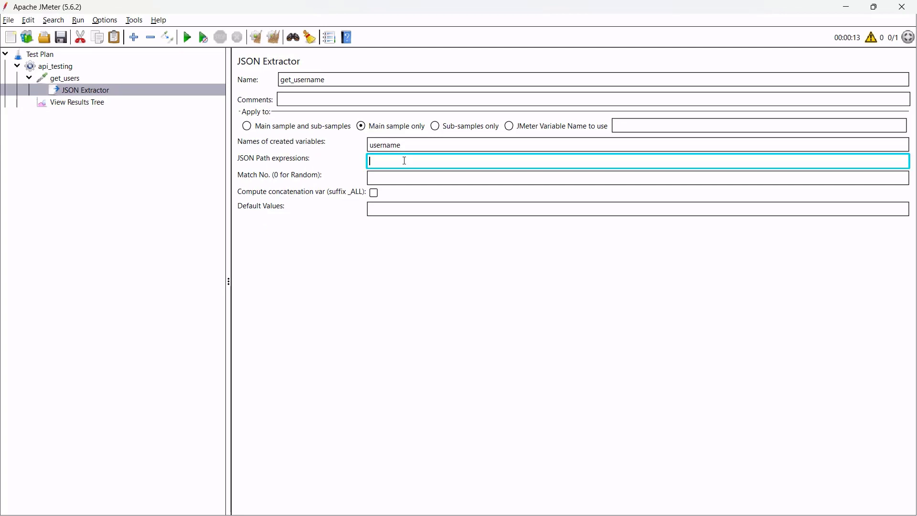
pyautogui.write('$')
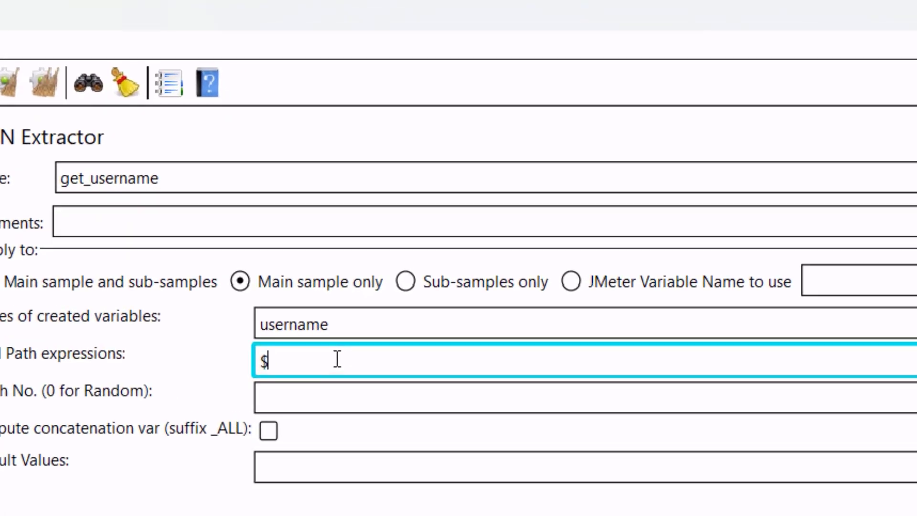
pyautogui.write('.username')
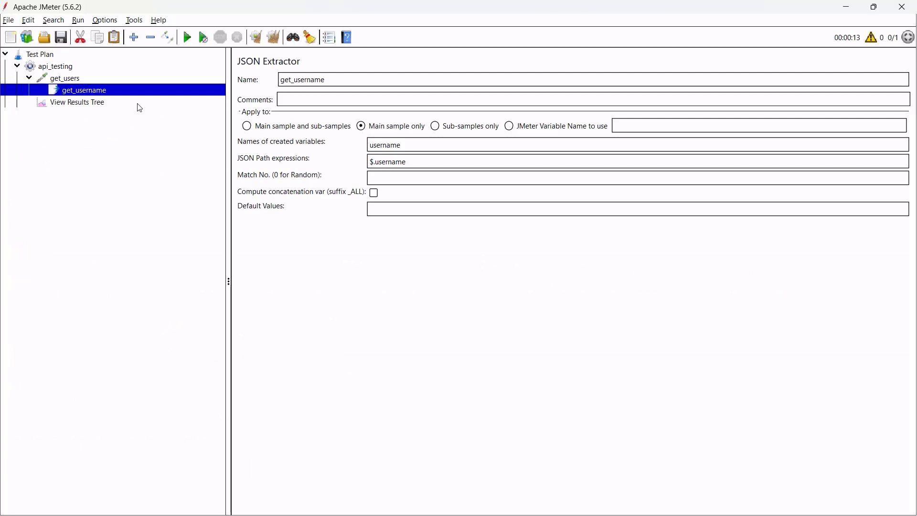
# Review the get_users response body and its top-level users key in View Results Tree.
pyautogui.click(138, 105)
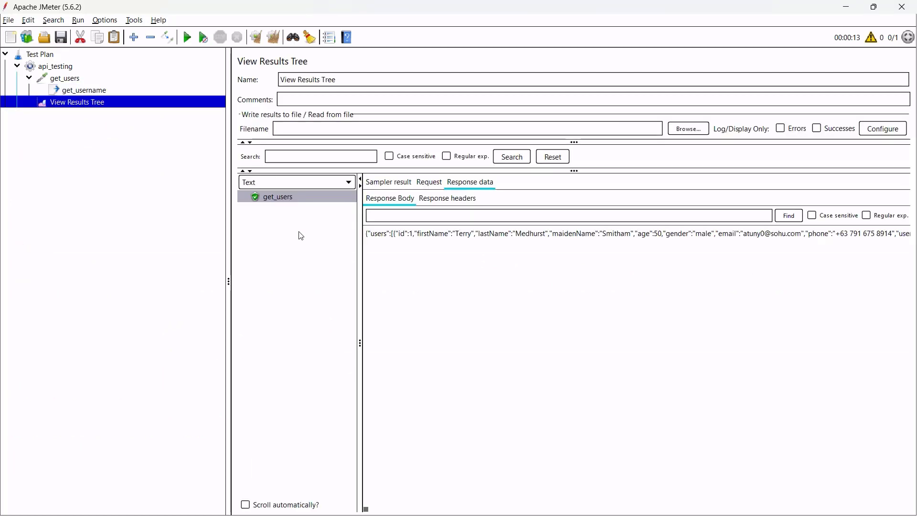
pyautogui.moveTo(369, 237); pyautogui.dragTo(387, 239)
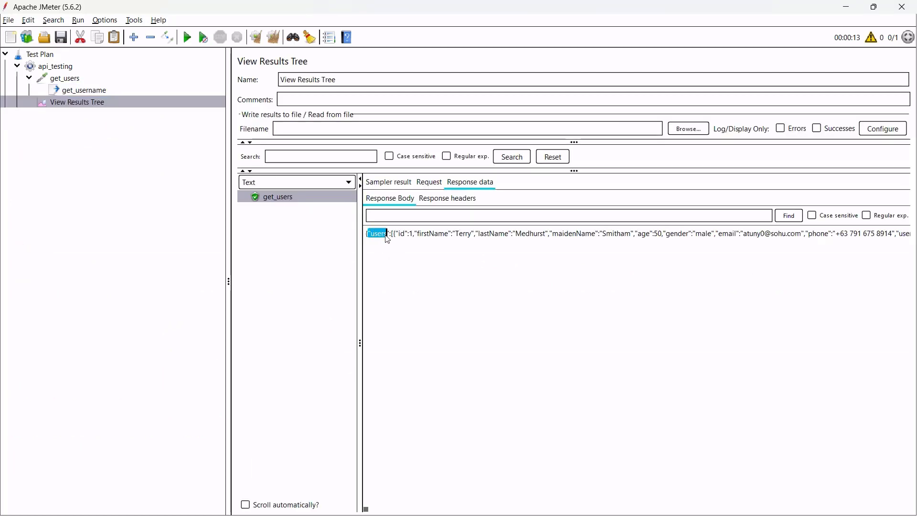
pyautogui.click(392, 235)
pyautogui.hotkey('ctrl', 'a')
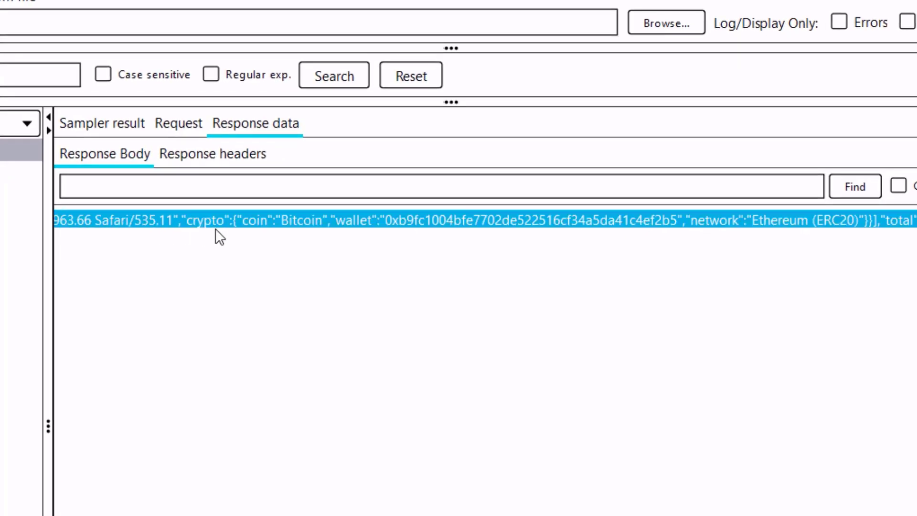
pyautogui.moveTo(362, 231); pyautogui.dragTo(144, 230)
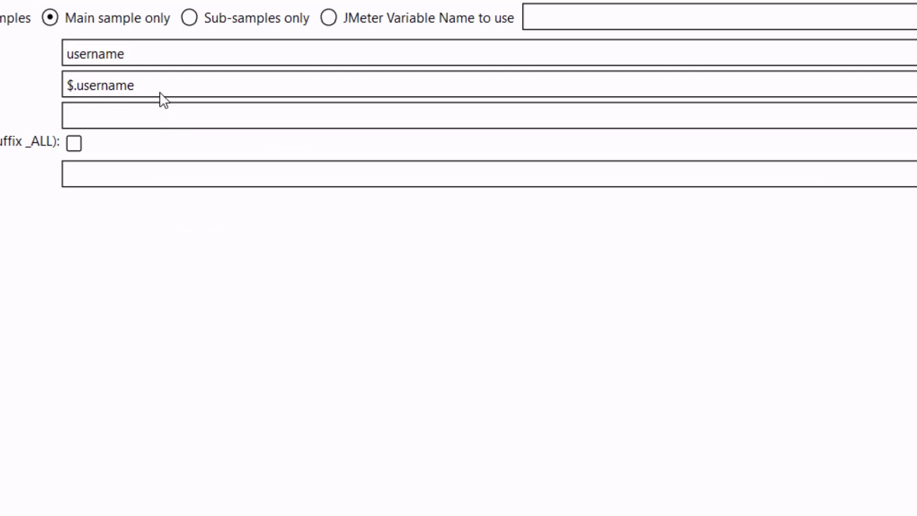
# Change get_username's JSON path to $..username and recheck the response JSON.
pyautogui.click(139, 86)
pyautogui.moveTo(139, 85); pyautogui.dragTo(54, 83)
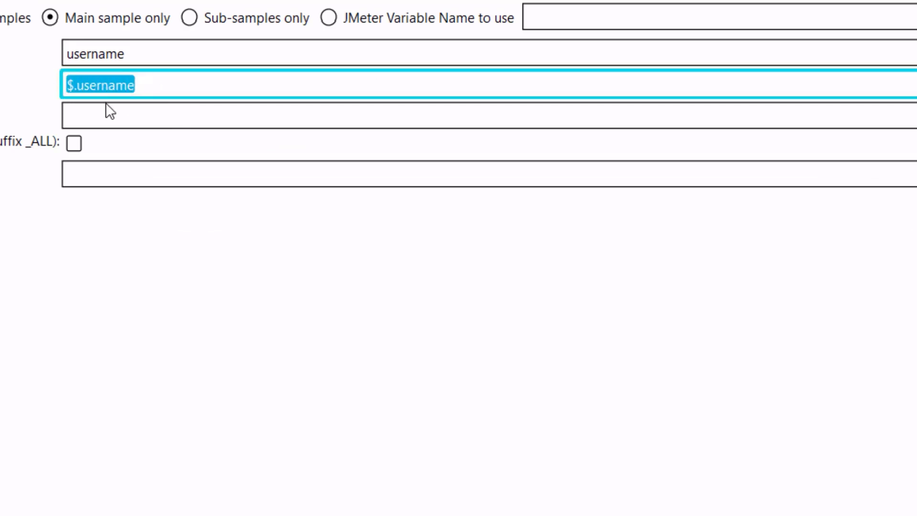
pyautogui.click(74, 86)
pyautogui.press('BackSpace')
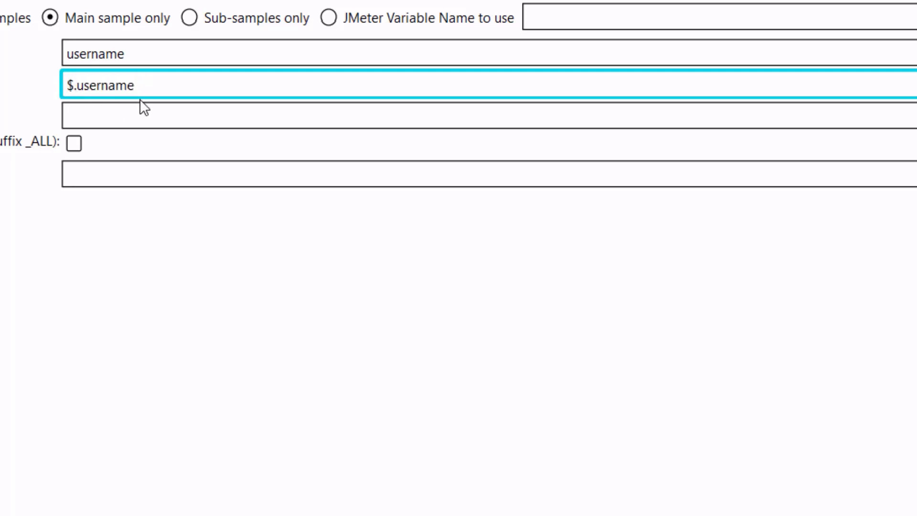
pyautogui.write('..')
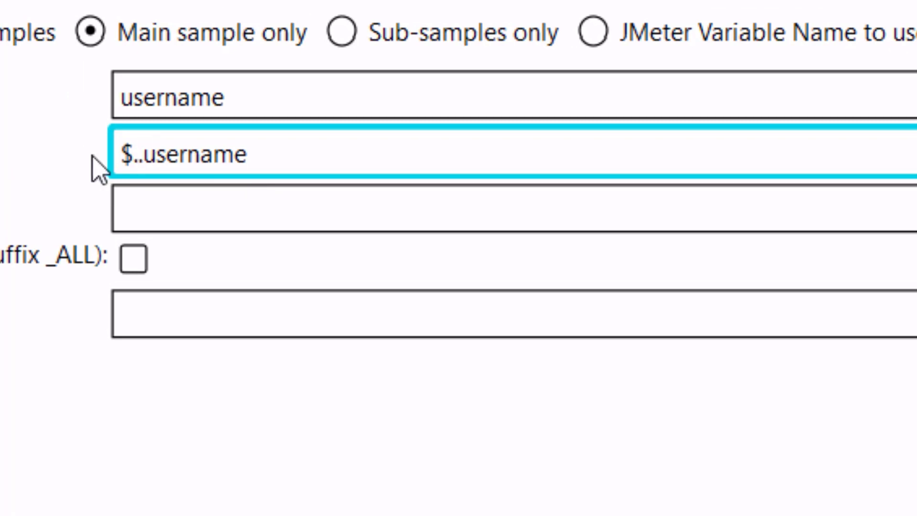
pyautogui.click(19, 102)
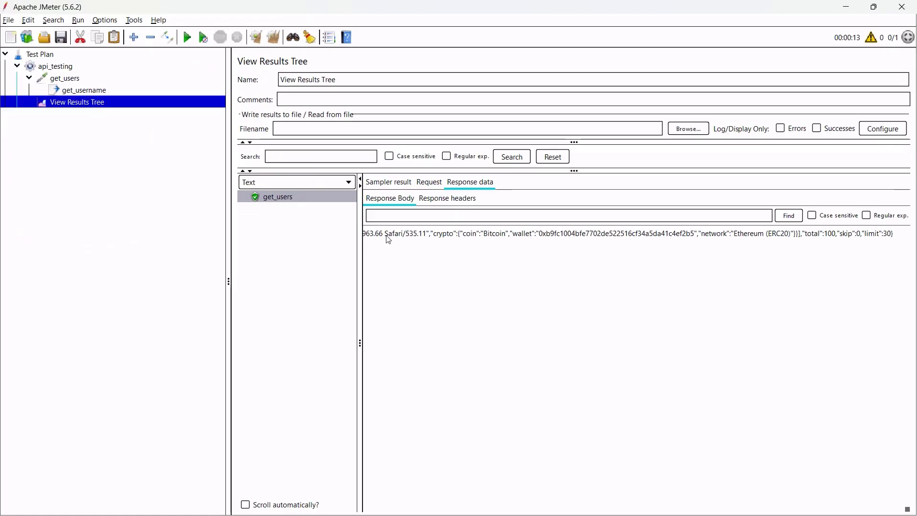
pyautogui.moveTo(388, 239); pyautogui.dragTo(894, 244)
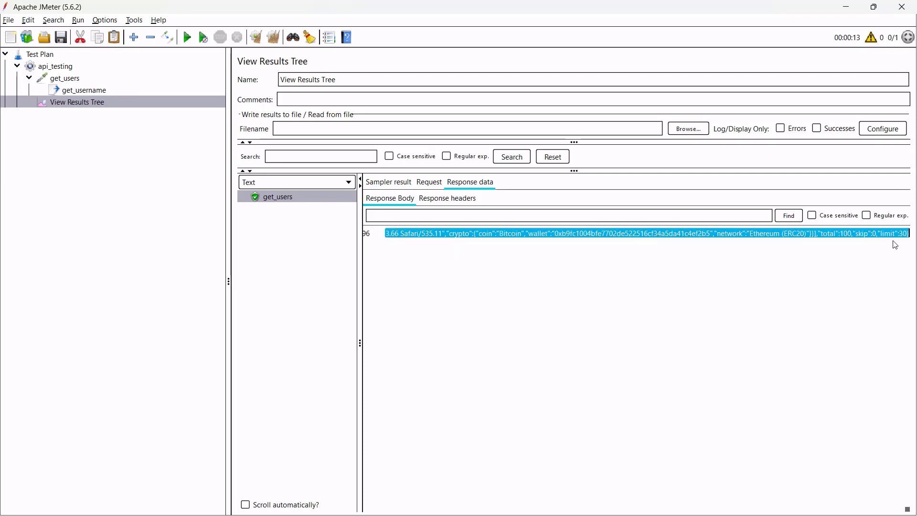
pyautogui.click(413, 254)
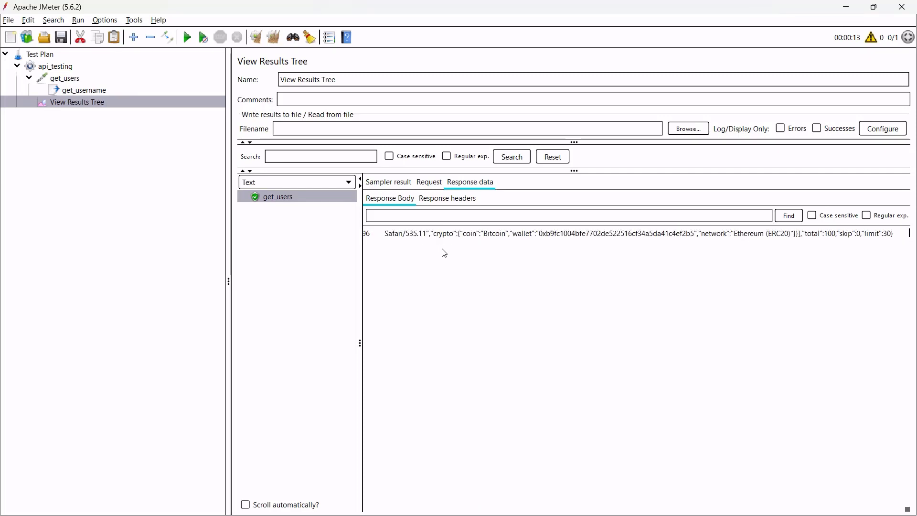
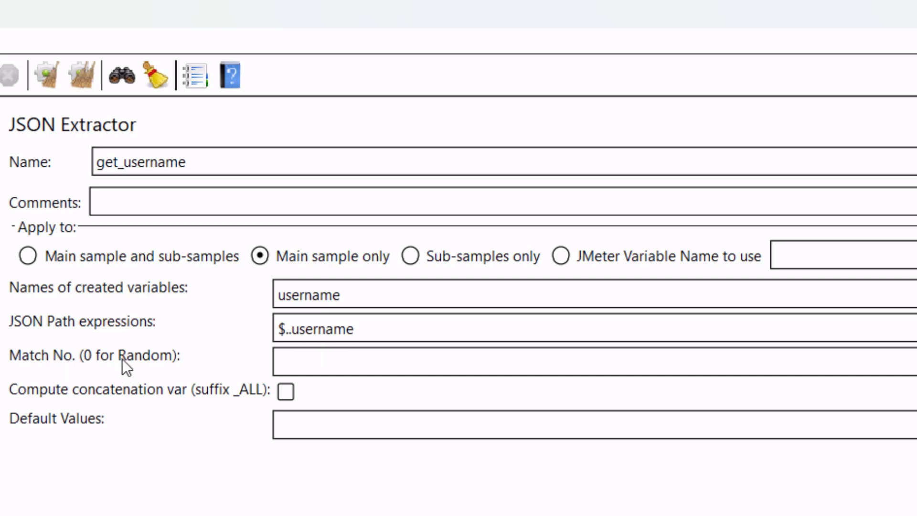
# Enter 1 in get_username's Match No. field.
pyautogui.click(313, 365)
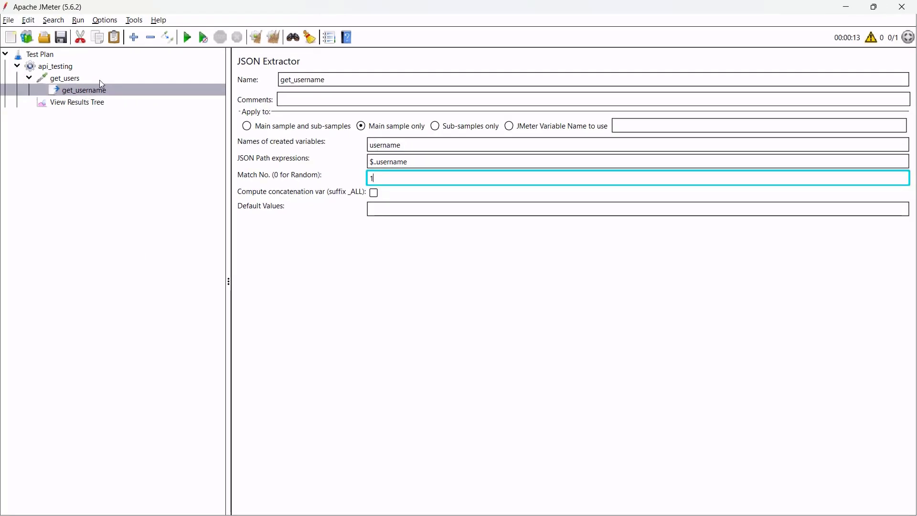
# Add a stray JSON Extractor under get_users, then delete it again.
pyautogui.click(100, 79)
pyautogui.rightClick(100, 80)
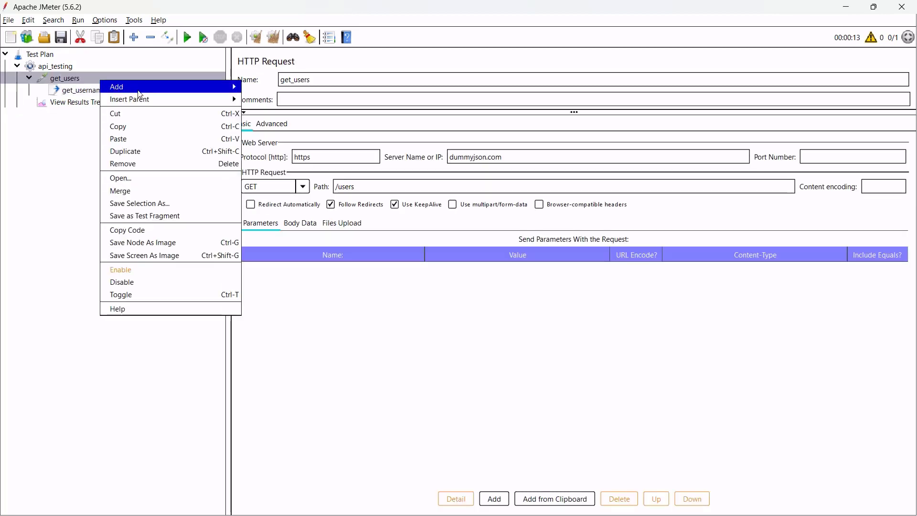
pyautogui.moveTo(225, 87)
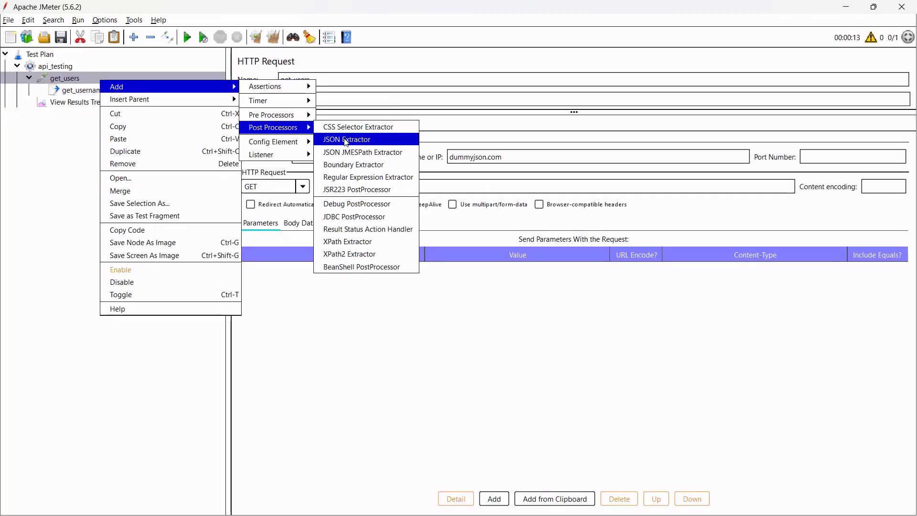
pyautogui.click(344, 139)
pyautogui.rightClick(114, 105)
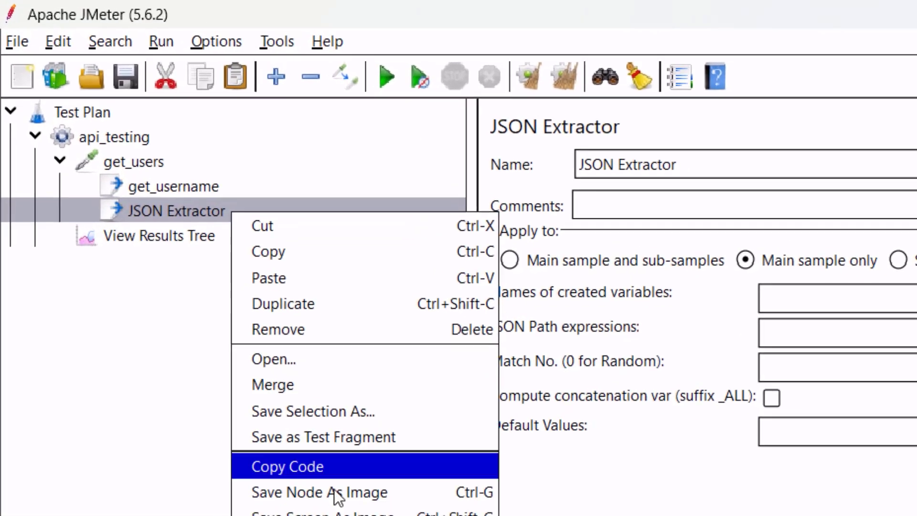
pyautogui.click(329, 336)
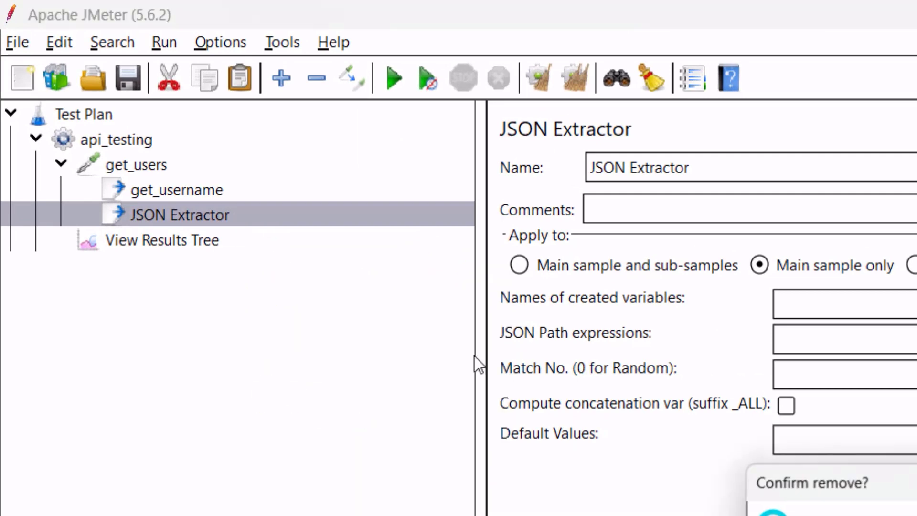
pyautogui.press('Return')
# Copy the get_username extractor and paste the copy under get_users.
pyautogui.click(189, 190)
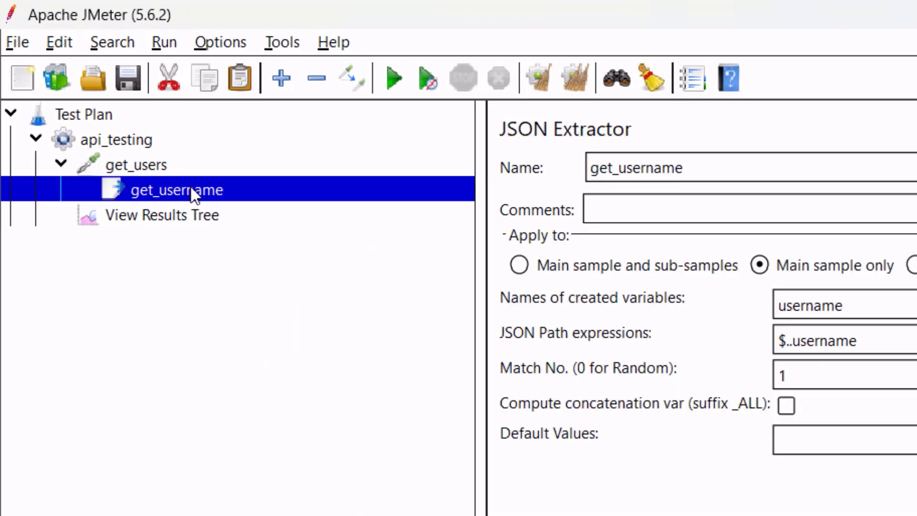
pyautogui.rightClick(192, 188)
pyautogui.click(265, 230)
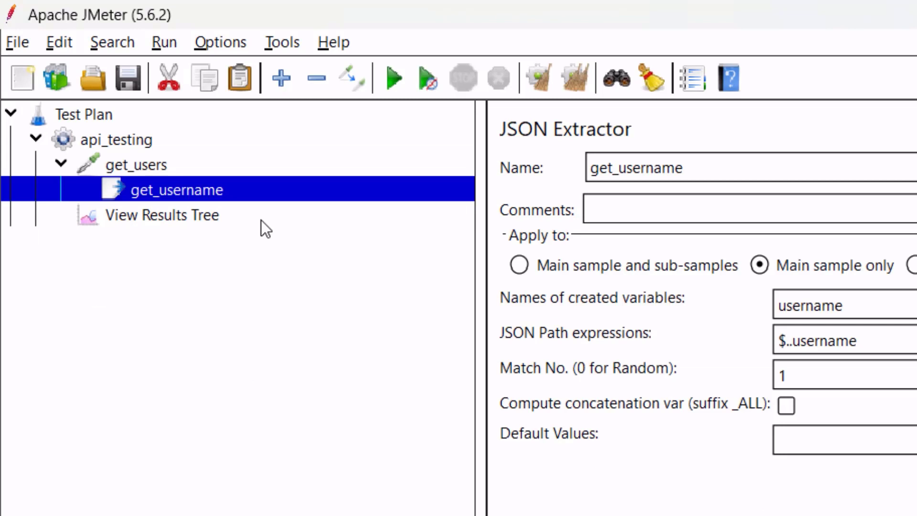
pyautogui.click(186, 165)
pyautogui.rightClick(186, 165)
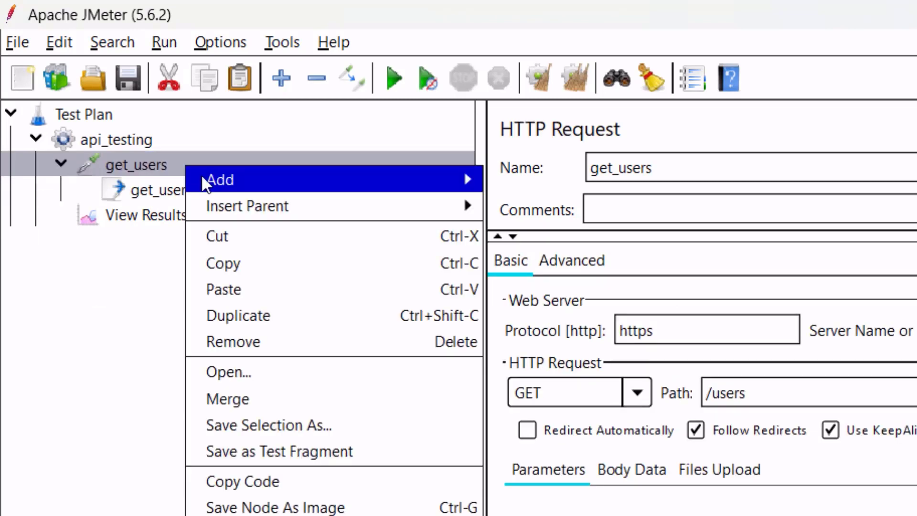
pyautogui.click(271, 289)
pyautogui.click(219, 190)
pyautogui.click(224, 219)
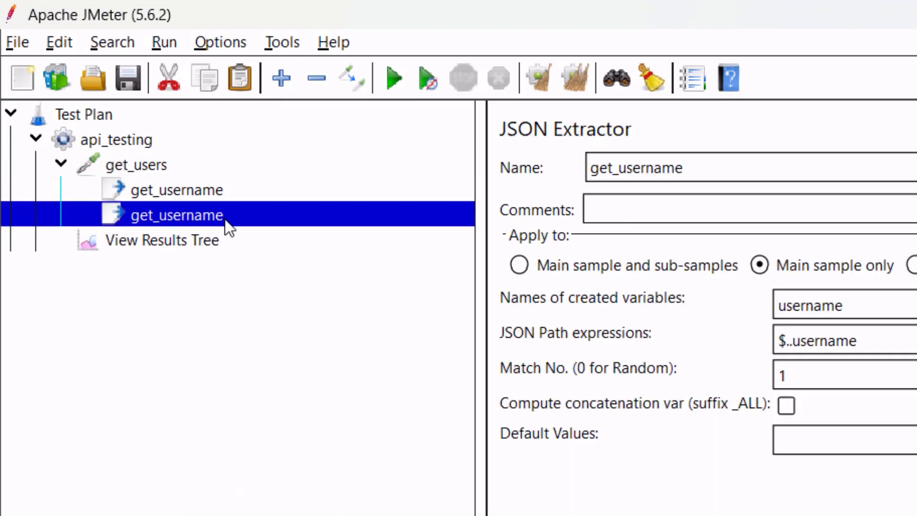
# Rename the copy get_password, with variable password and JSON path $..password.
pyautogui.click(720, 175)
pyautogui.moveTo(687, 168); pyautogui.dragTo(619, 168)
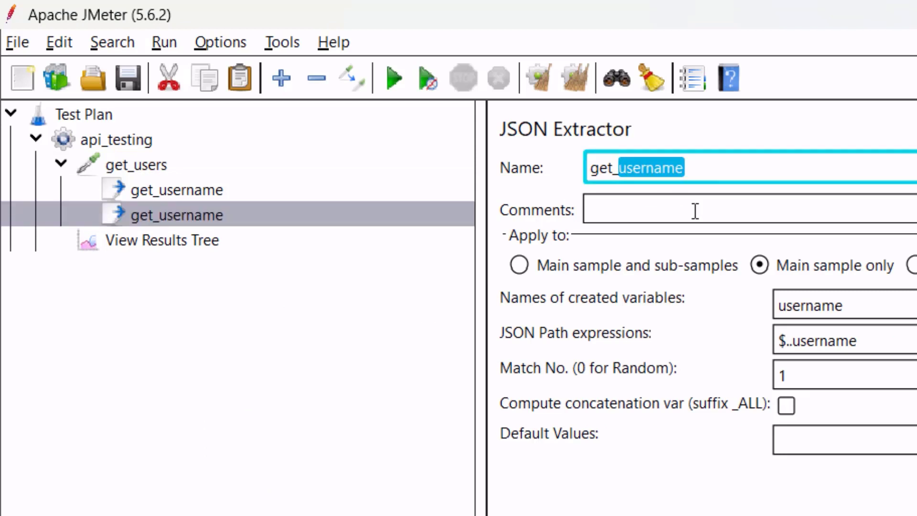
pyautogui.write('password')
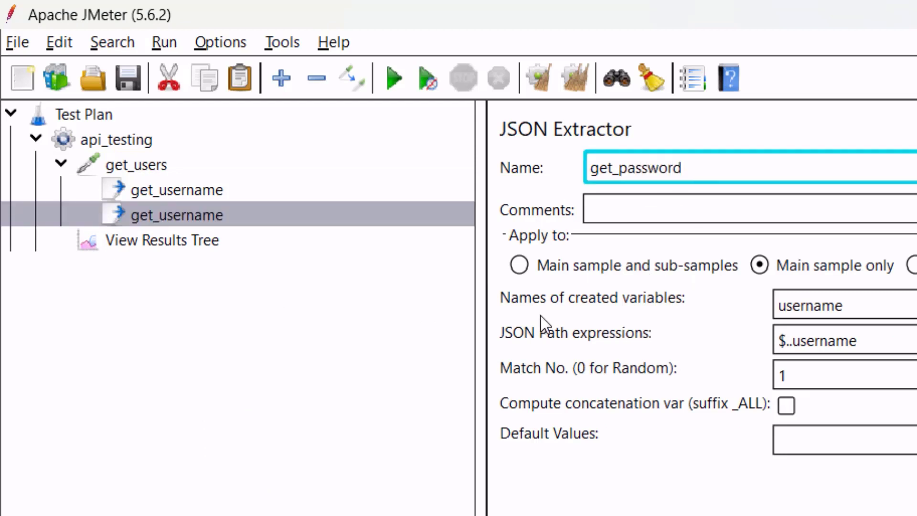
pyautogui.moveTo(890, 306); pyautogui.dragTo(747, 304)
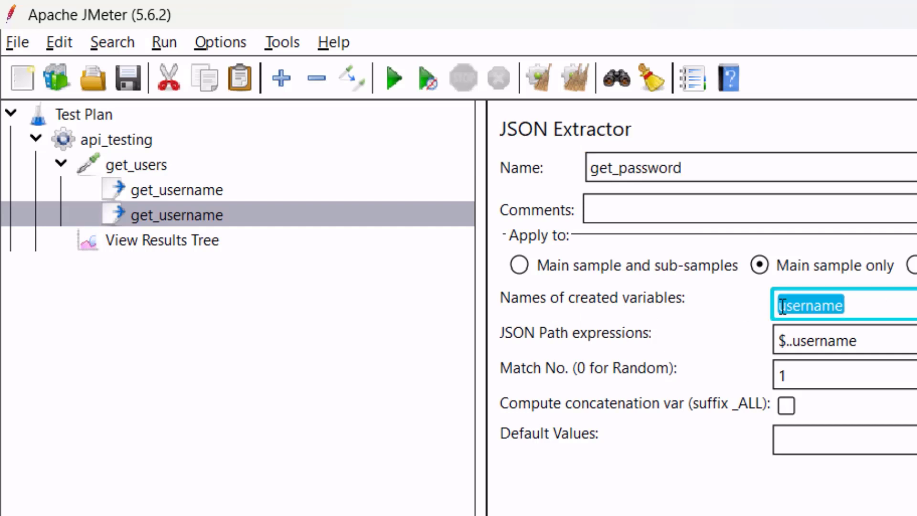
pyautogui.write('password')
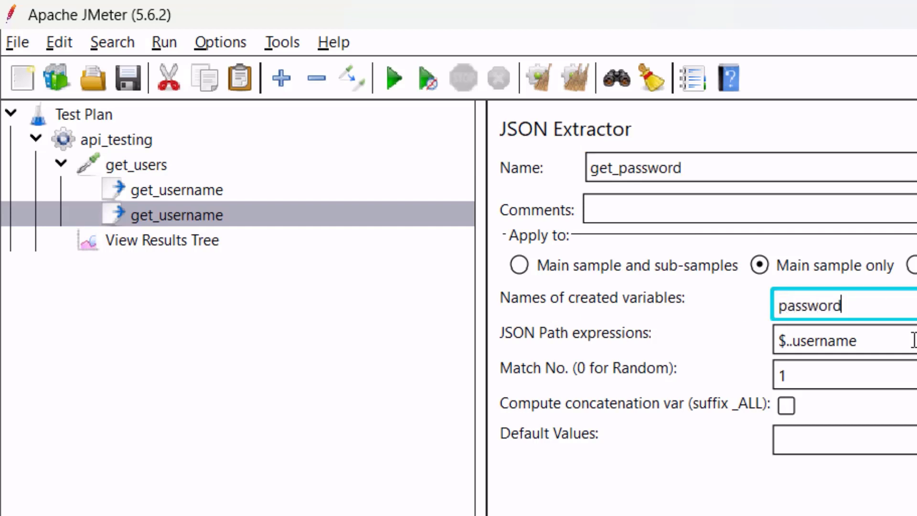
pyautogui.moveTo(905, 339); pyautogui.dragTo(791, 340)
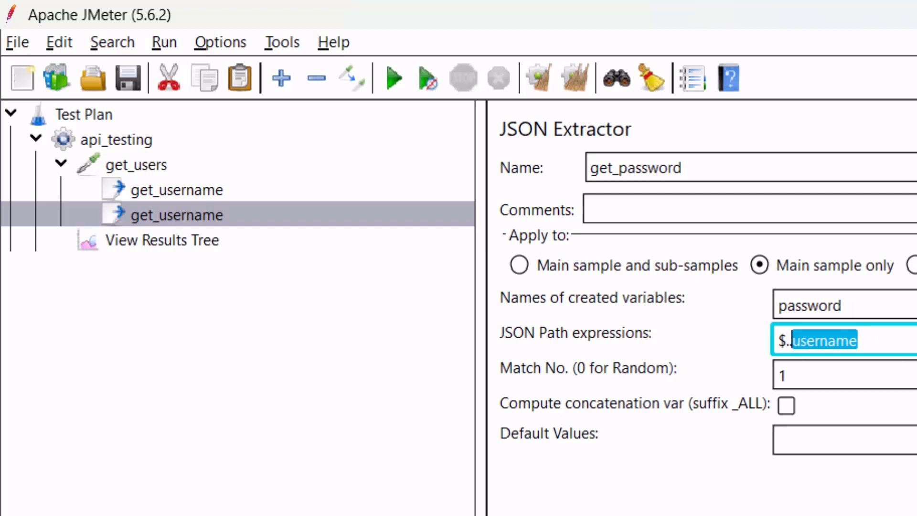
pyautogui.write('password')
pyautogui.click(880, 312)
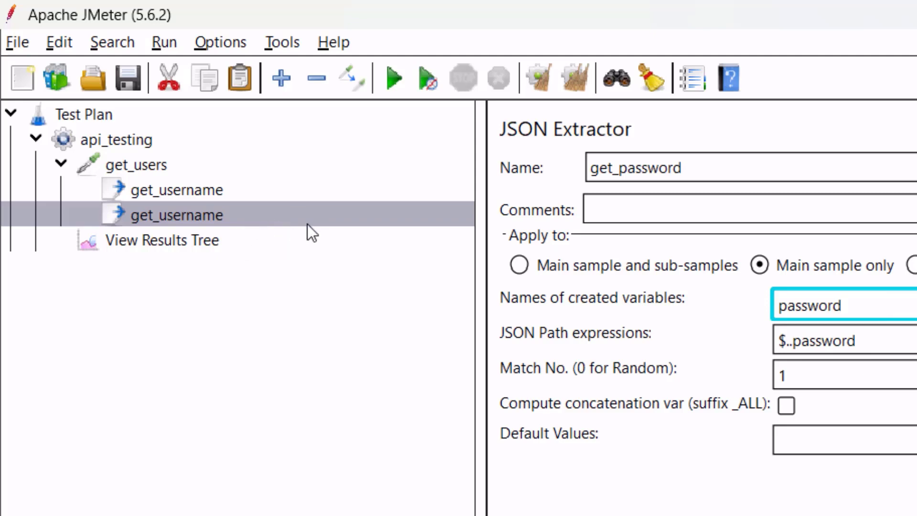
pyautogui.click(61, 164)
pyautogui.click(60, 164)
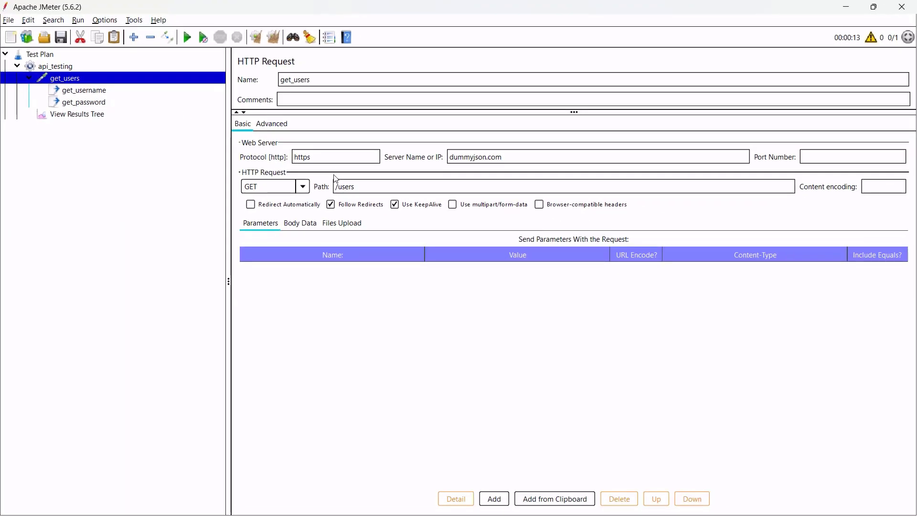
pyautogui.hotkey('alt', 'Tab')
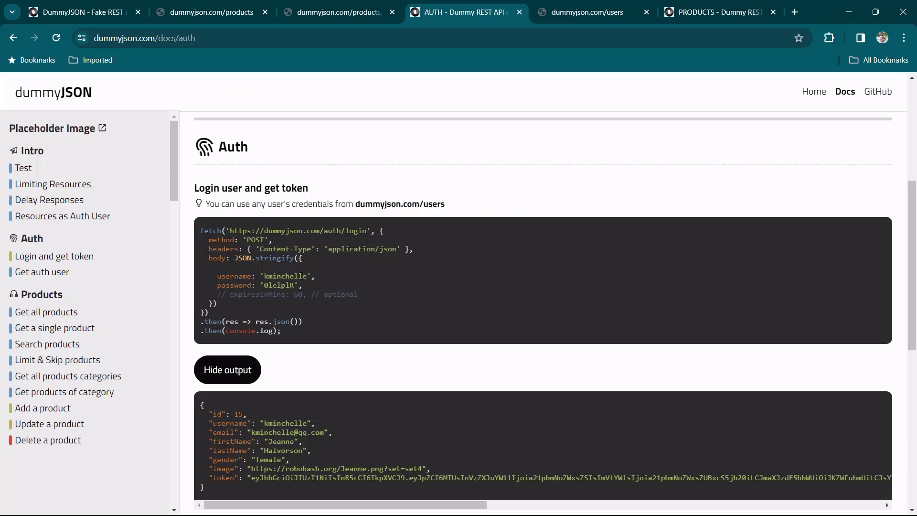
pyautogui.moveTo(265, 277)
pyautogui.mouseDown()
pyautogui.moveTo(298, 277)
pyautogui.moveTo(265, 285)
pyautogui.mouseUp()
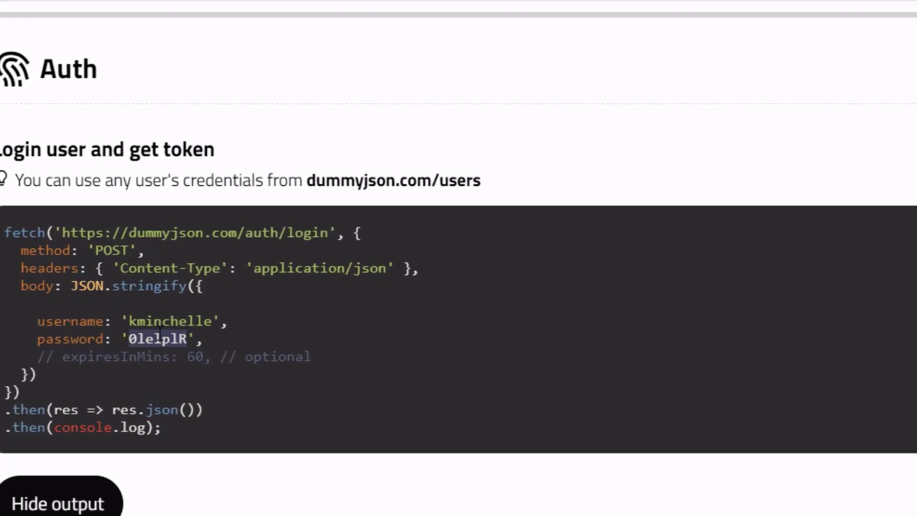
pyautogui.moveTo(64, 232); pyautogui.dragTo(329, 232)
pyautogui.rightClick(309, 232)
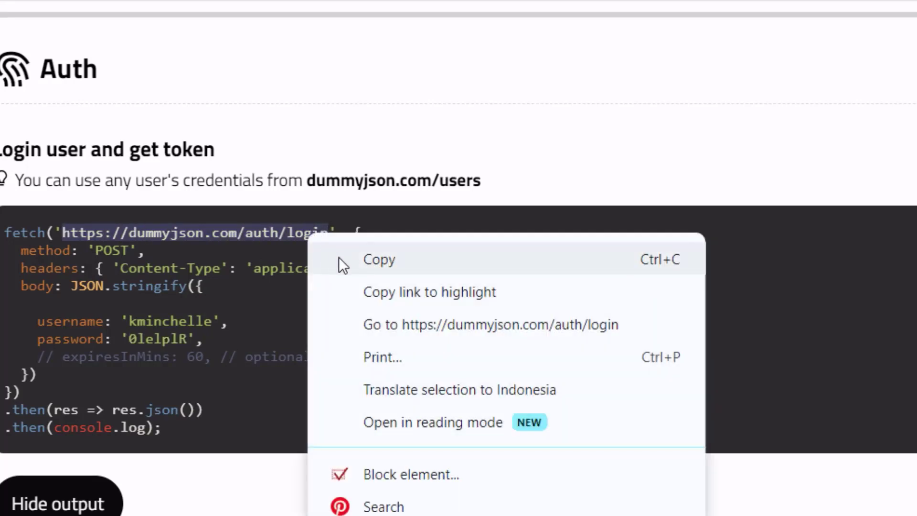
pyautogui.click(365, 262)
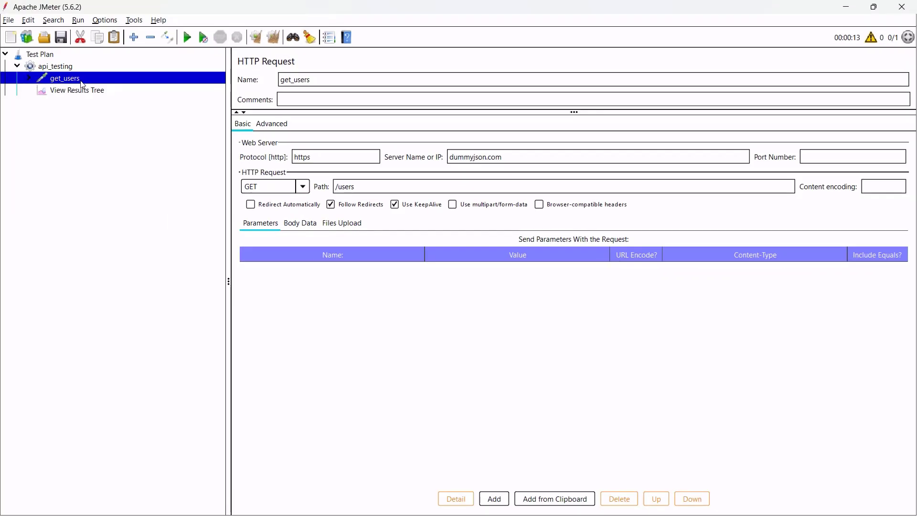
# Add an HTTP Request named get_token to api_testing, placed above View Results Tree.
pyautogui.rightClick(87, 69)
pyautogui.moveTo(180, 76)
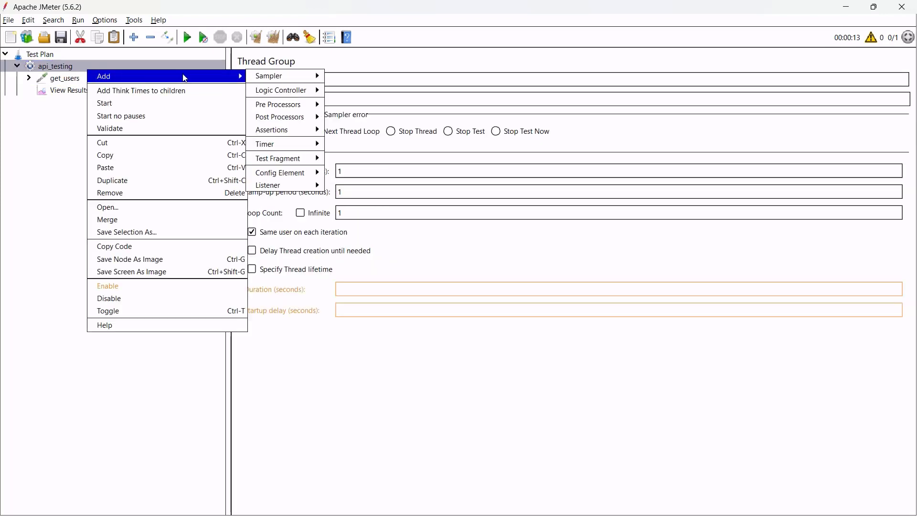
pyautogui.moveTo(284, 76)
pyautogui.click(356, 87)
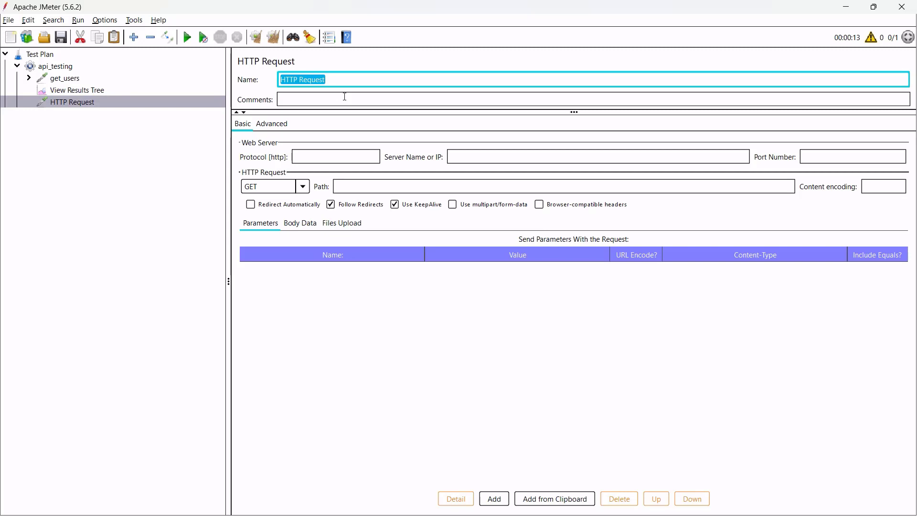
pyautogui.write('get_token')
pyautogui.click(76, 103)
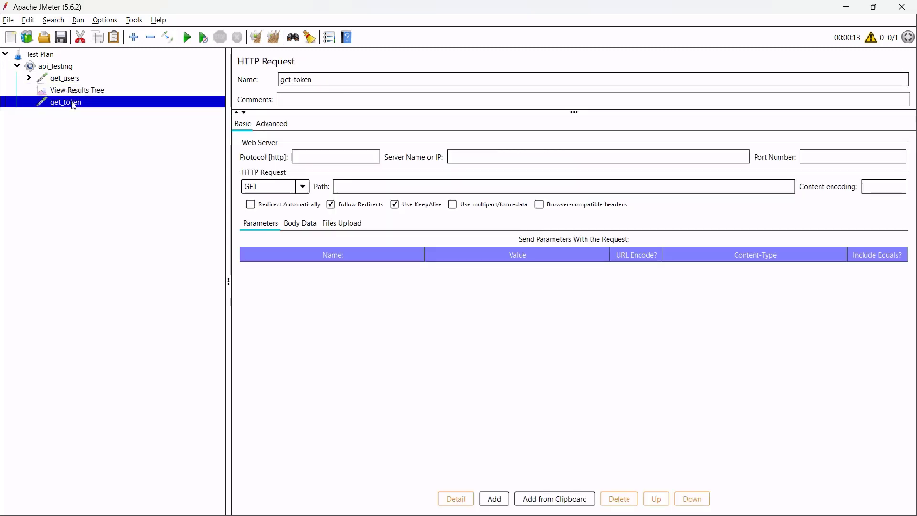
pyautogui.moveTo(73, 105); pyautogui.dragTo(67, 88)
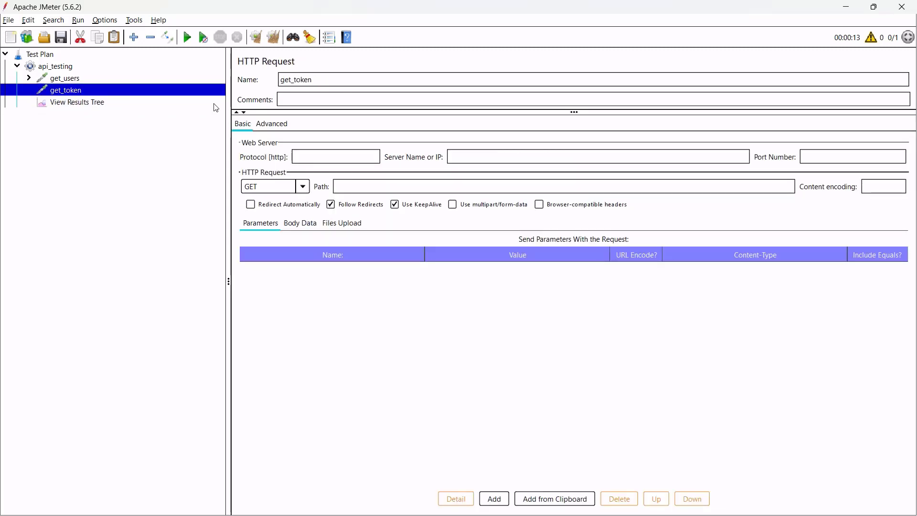
# Point get_token at dummyjson.com with path /auth/login and method POST.
pyautogui.click(336, 159)
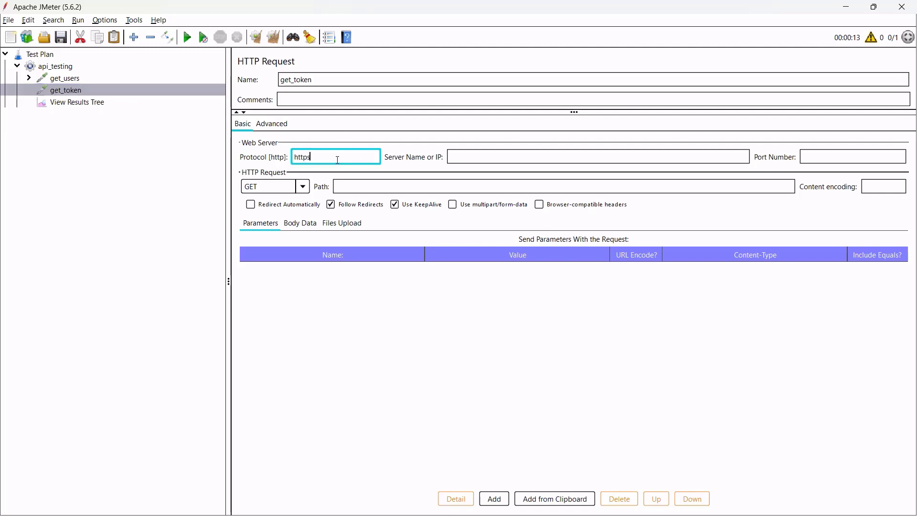
pyautogui.press('Tab')
pyautogui.write('dummyj')
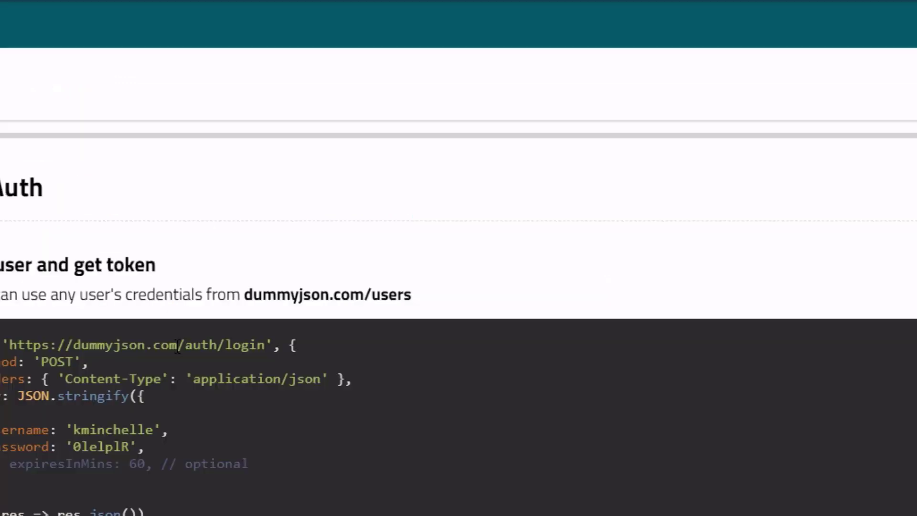
pyautogui.moveTo(177, 345); pyautogui.dragTo(264, 351)
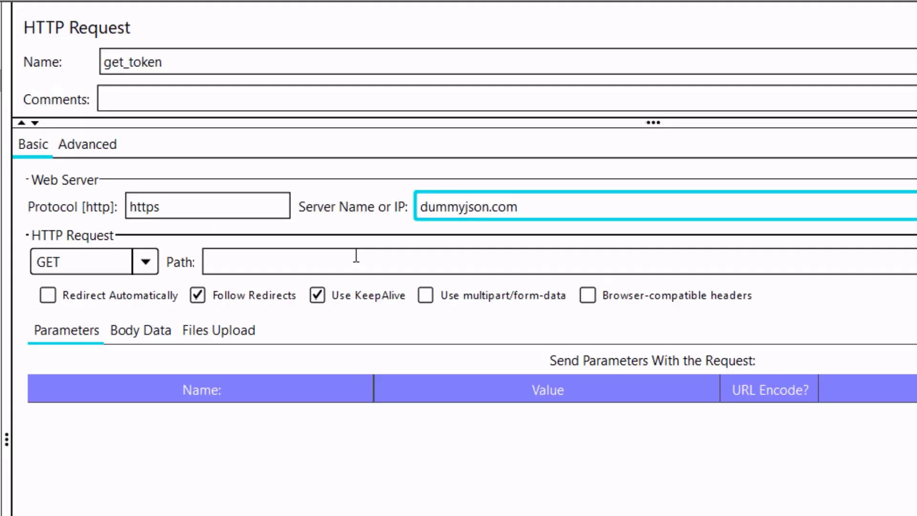
pyautogui.click(353, 254)
pyautogui.hotkey('ctrl', 'v')
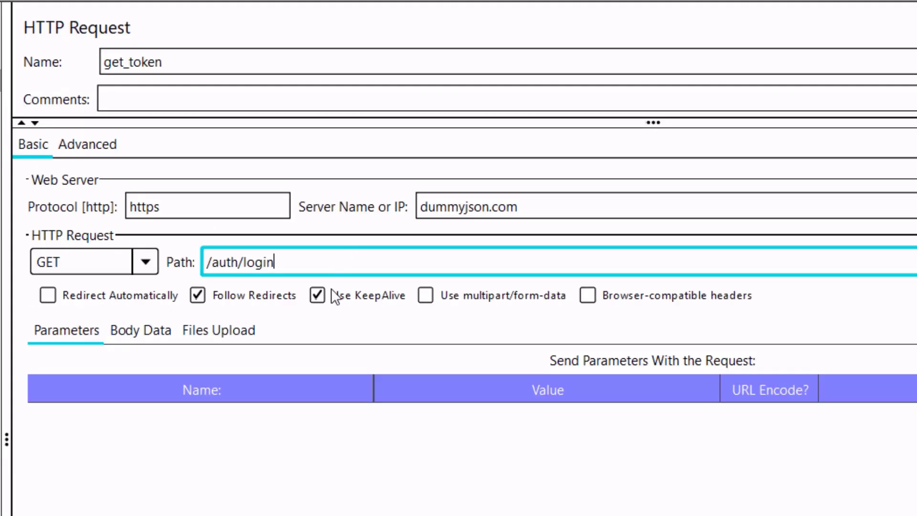
pyautogui.click(153, 271)
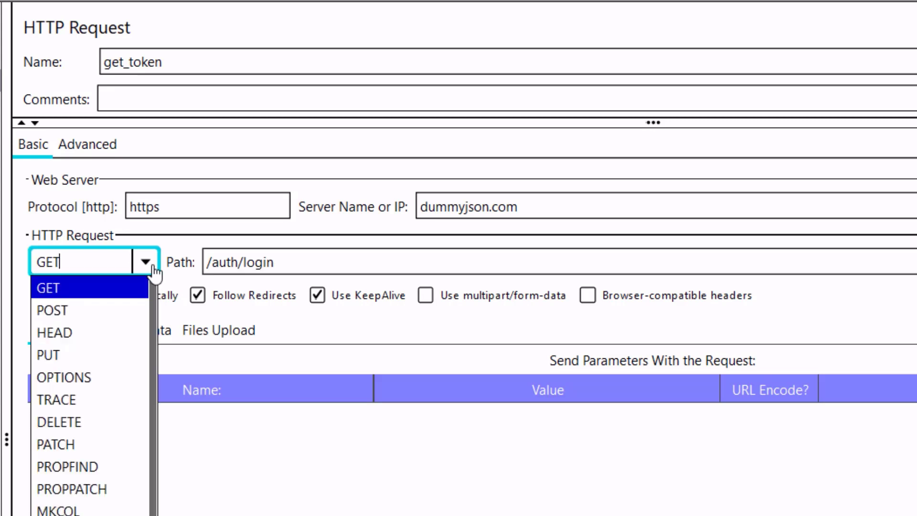
pyautogui.click(133, 302)
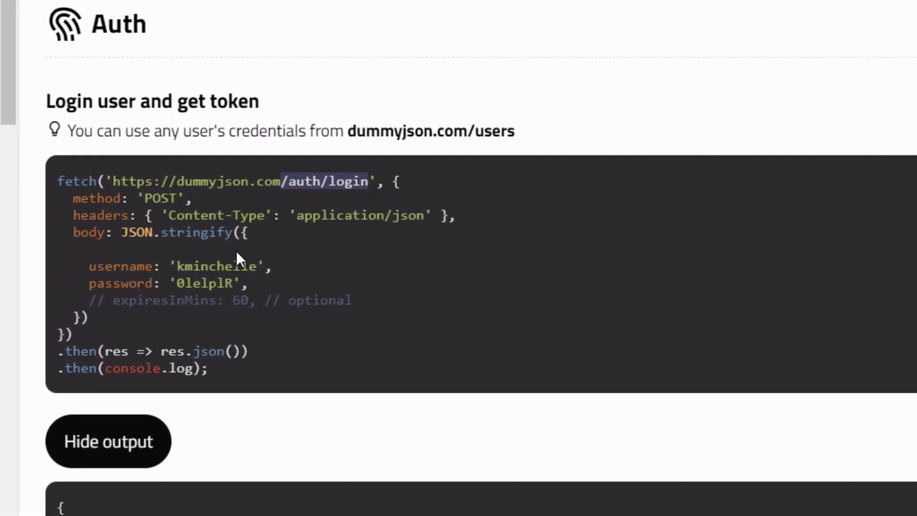
# Select the login example's request body in the DummyJSON docs.
pyautogui.click(207, 290)
pyautogui.moveTo(245, 233); pyautogui.dragTo(82, 315)
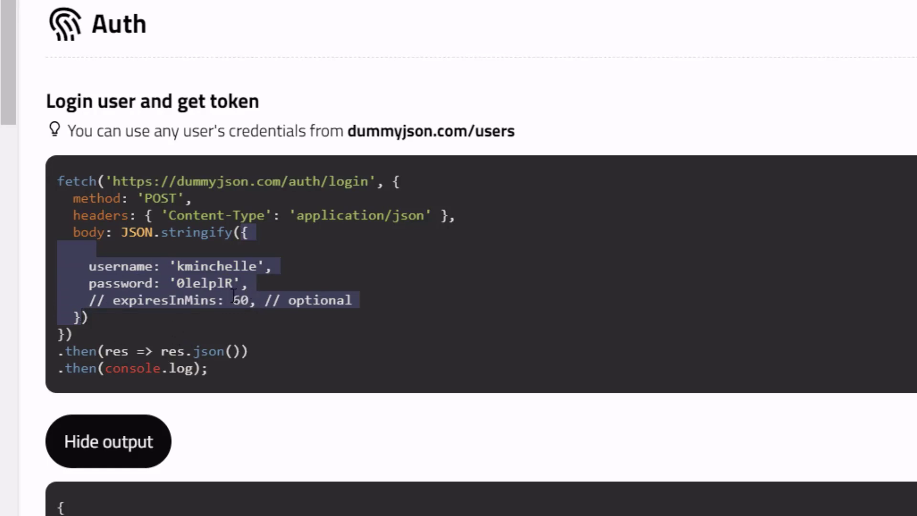
pyautogui.hotkey('alt', 'Tab')
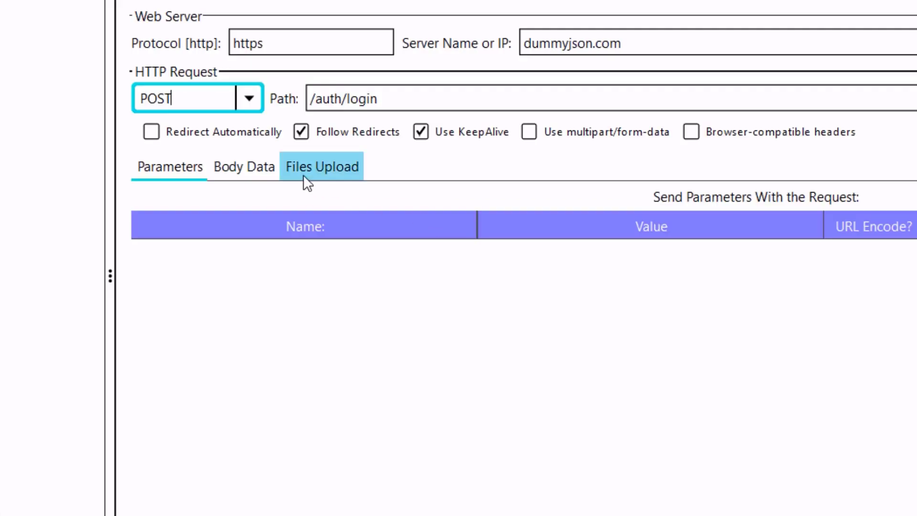
# Type get_token's Body Data JSON with "username": "${username}" and "password": "${password}".
pyautogui.click(250, 169)
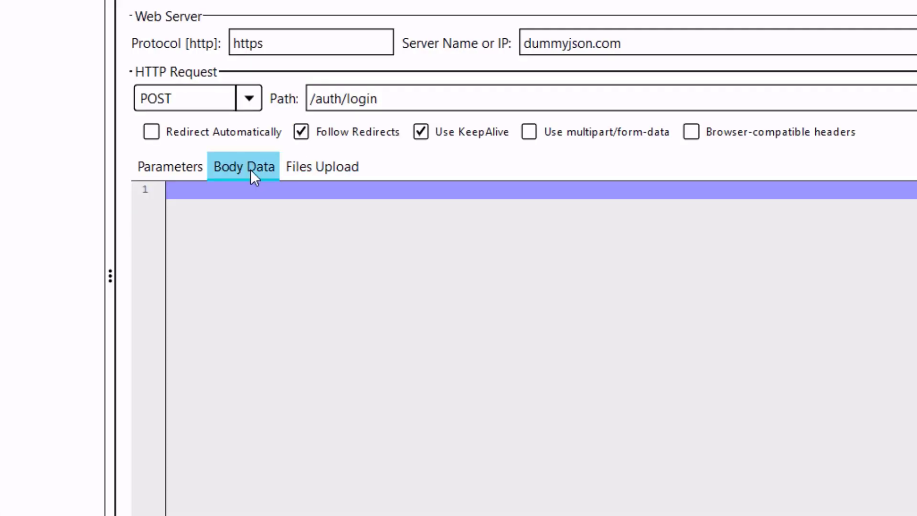
pyautogui.click(279, 234)
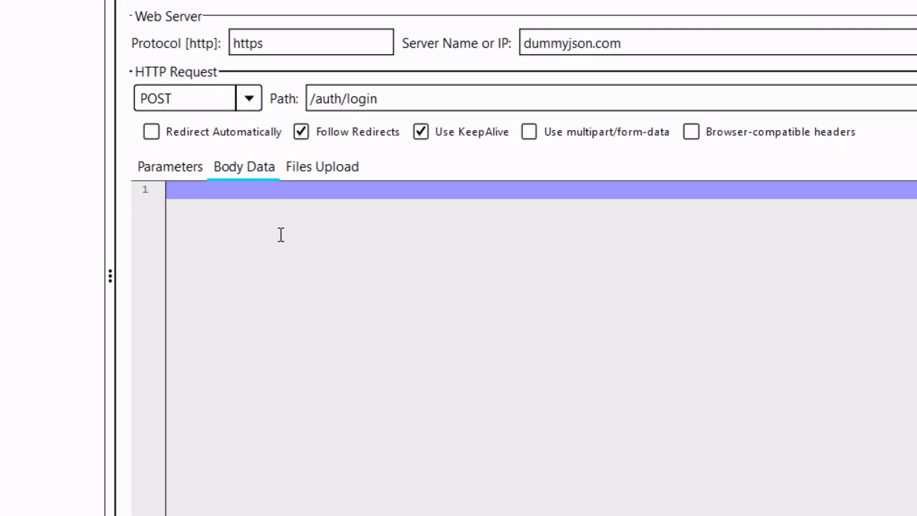
pyautogui.write('{')
pyautogui.press('Return')
pyautogui.write('use')
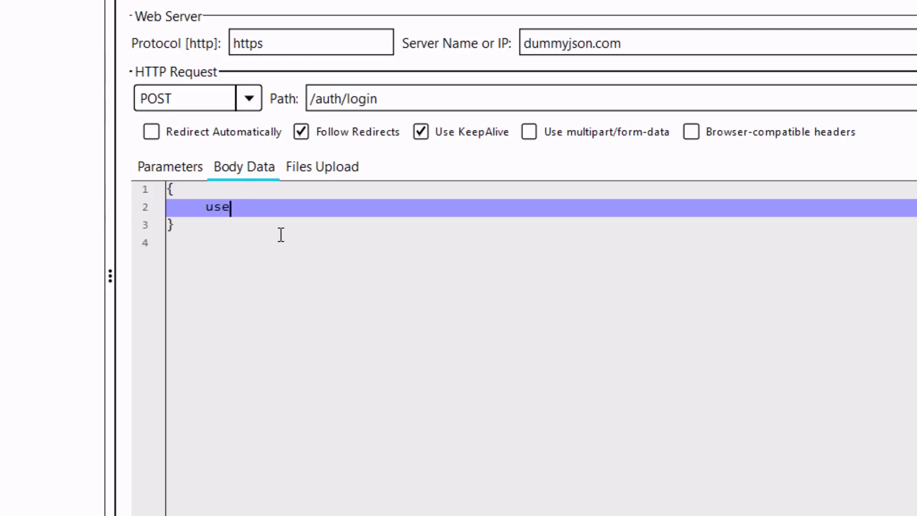
pyautogui.press('BackSpace')
pyautogui.press('BackSpace')
pyautogui.press('BackSpace')
pyautogui.write('"username" : ')
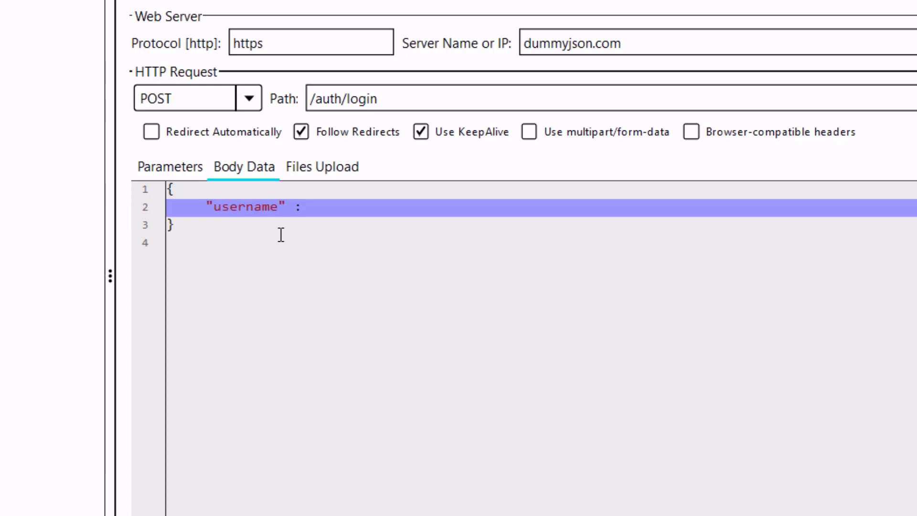
pyautogui.write('"${username}')
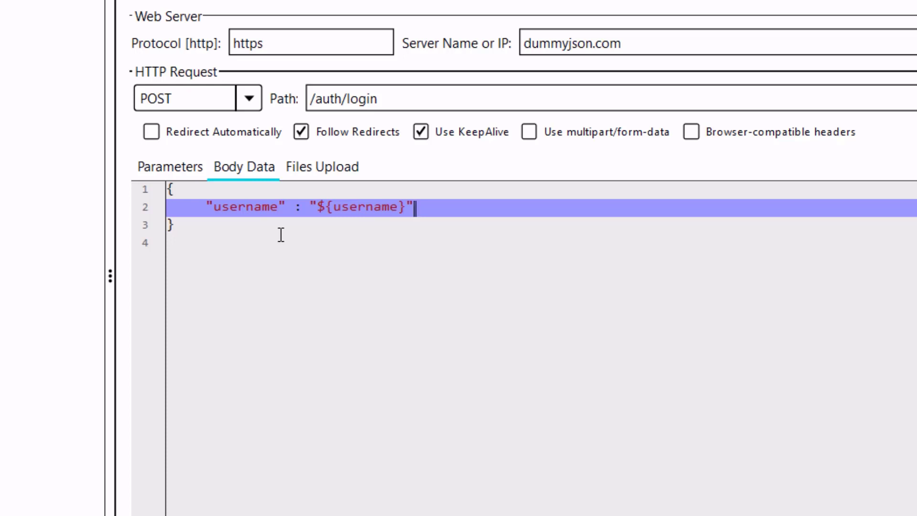
pyautogui.write(',')
pyautogui.press('Return')
pyautogui.write('"')
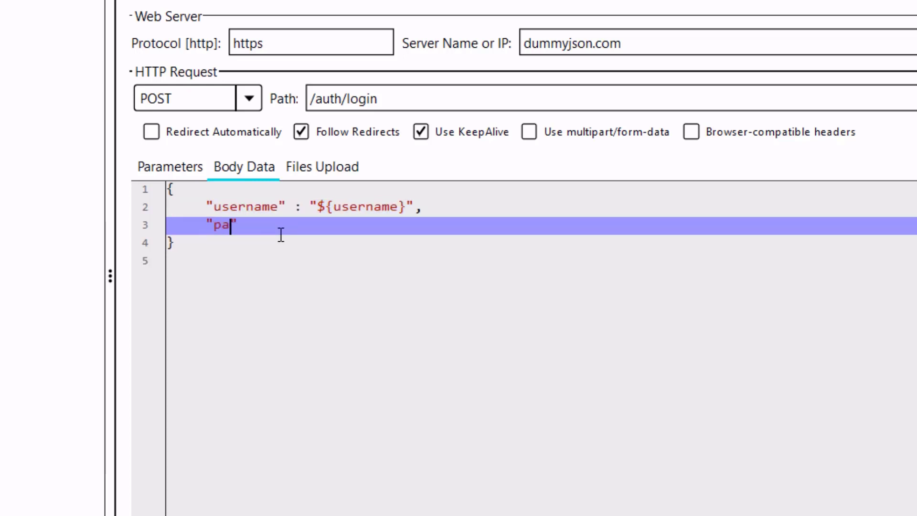
pyautogui.write('password" : "$')
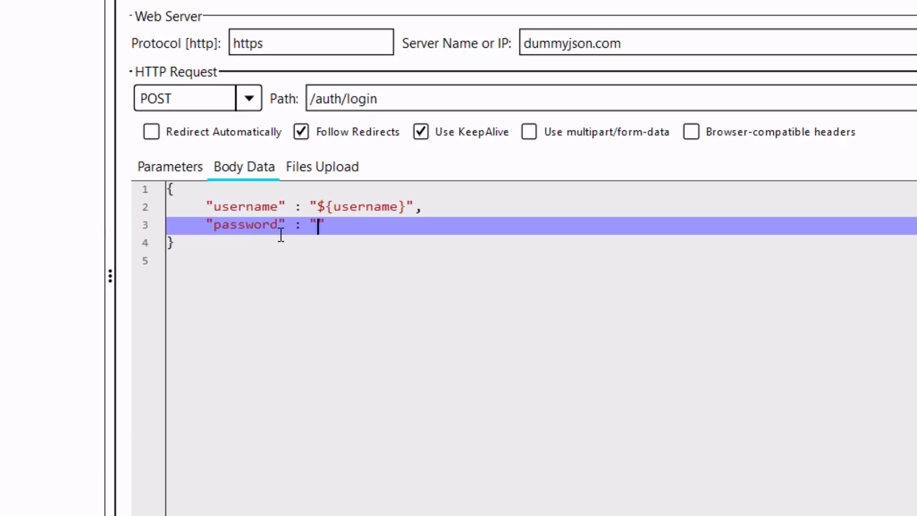
pyautogui.write('{password}')
pyautogui.press('Down')
pyautogui.press('Down')
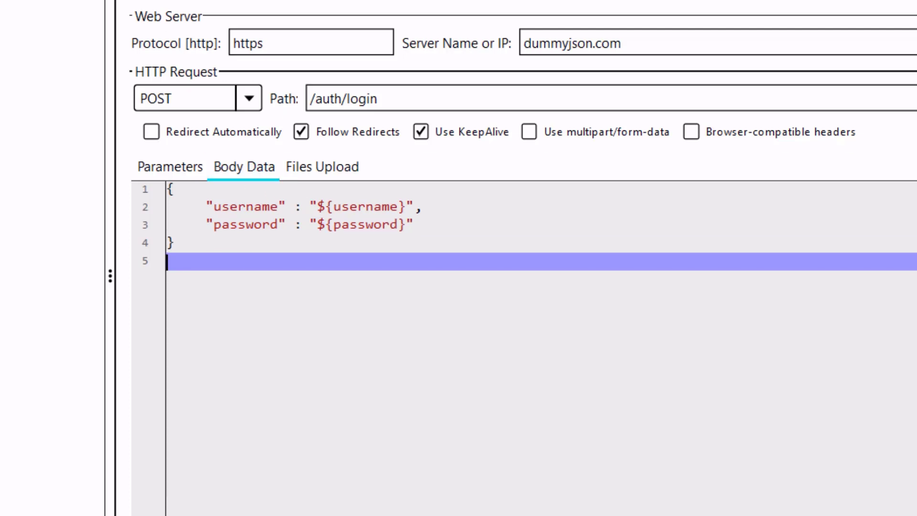
pyautogui.click(274, 38)
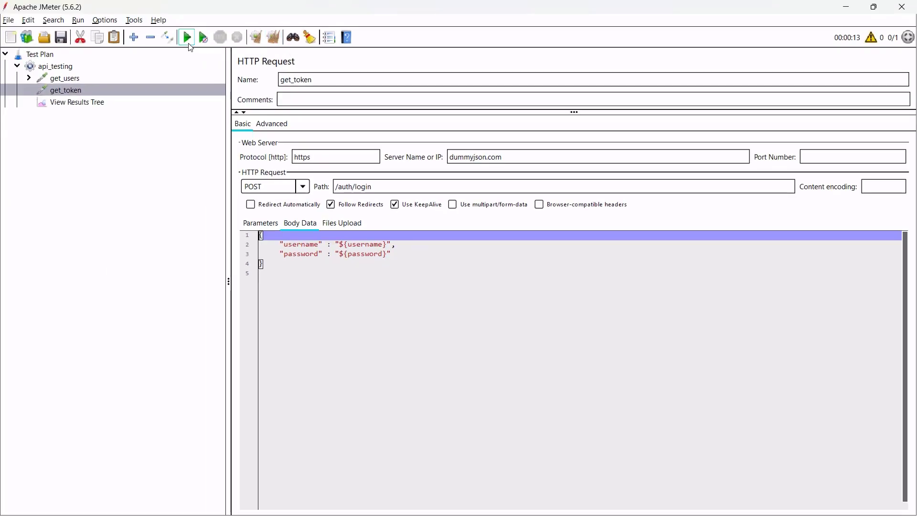
# Run the plan without saving and inspect get_token's Invalid credentials response and sent request.
pyautogui.click(188, 39)
pyautogui.click(474, 287)
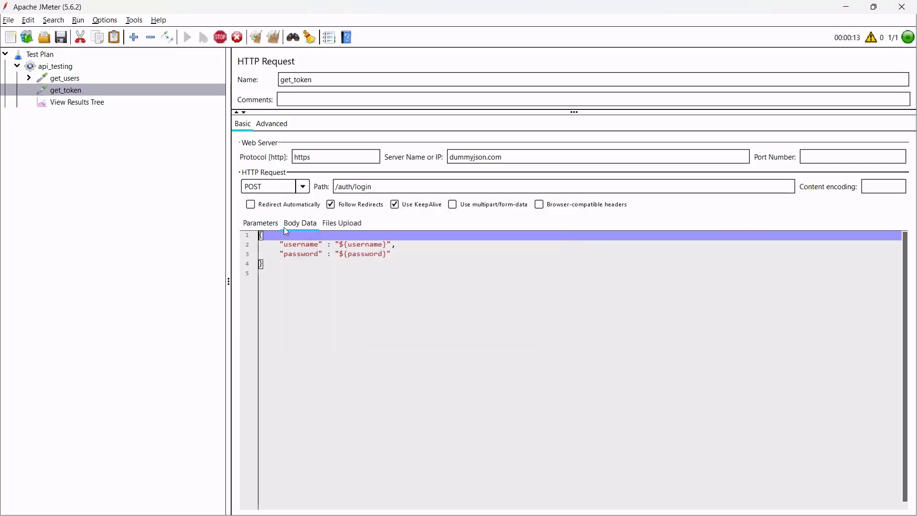
pyautogui.click(84, 103)
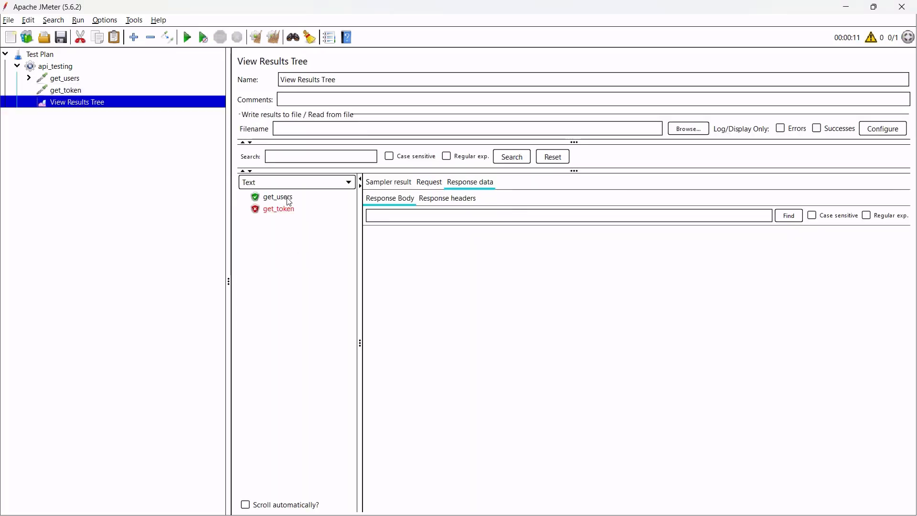
pyautogui.click(288, 197)
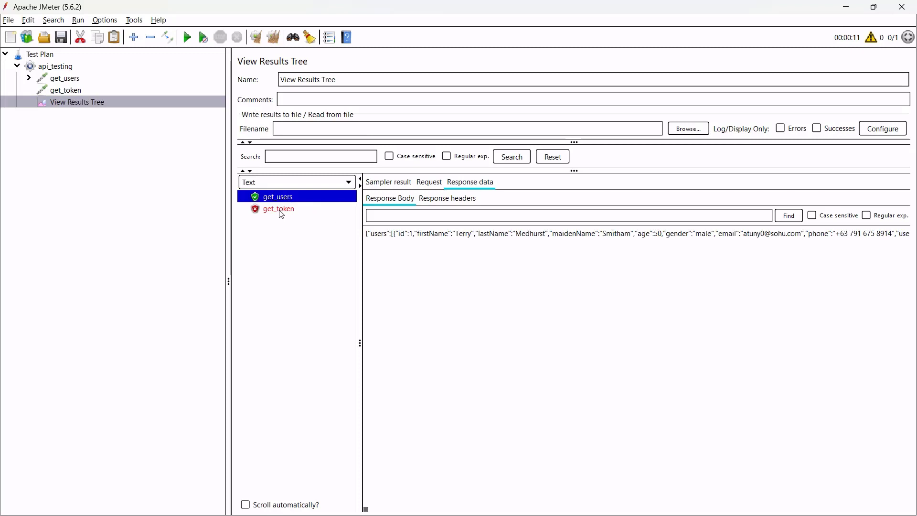
pyautogui.click(281, 210)
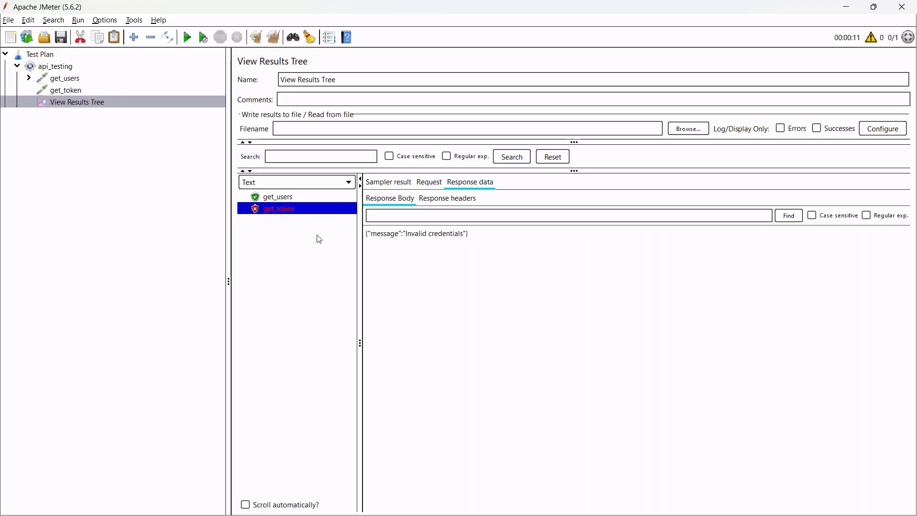
pyautogui.moveTo(391, 234); pyautogui.dragTo(467, 235)
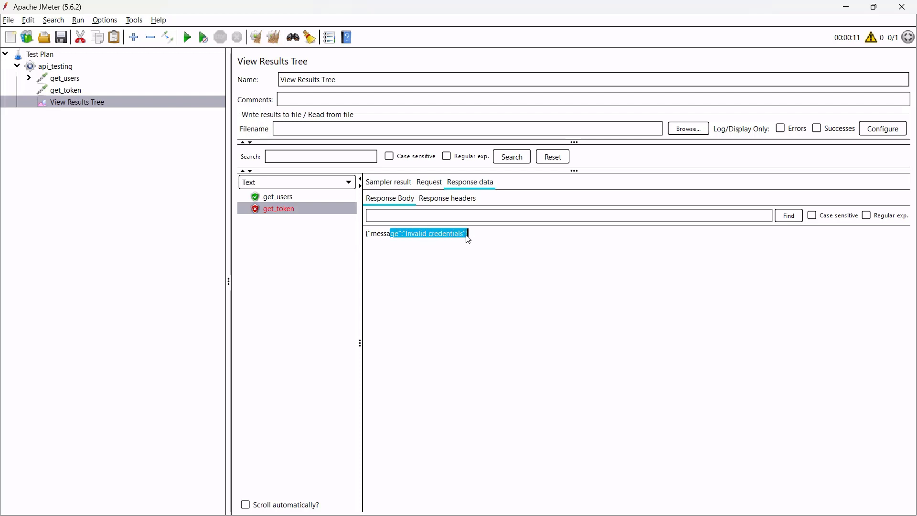
pyautogui.click(423, 186)
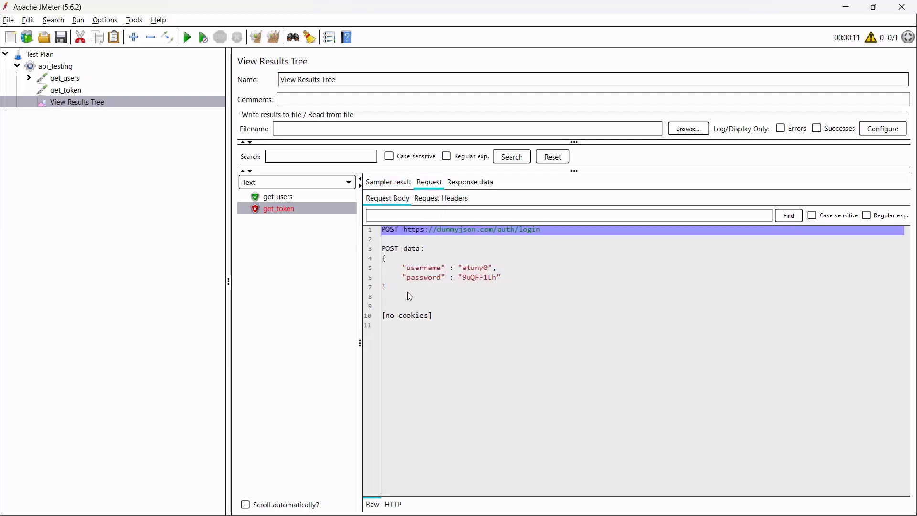
pyautogui.click(427, 239)
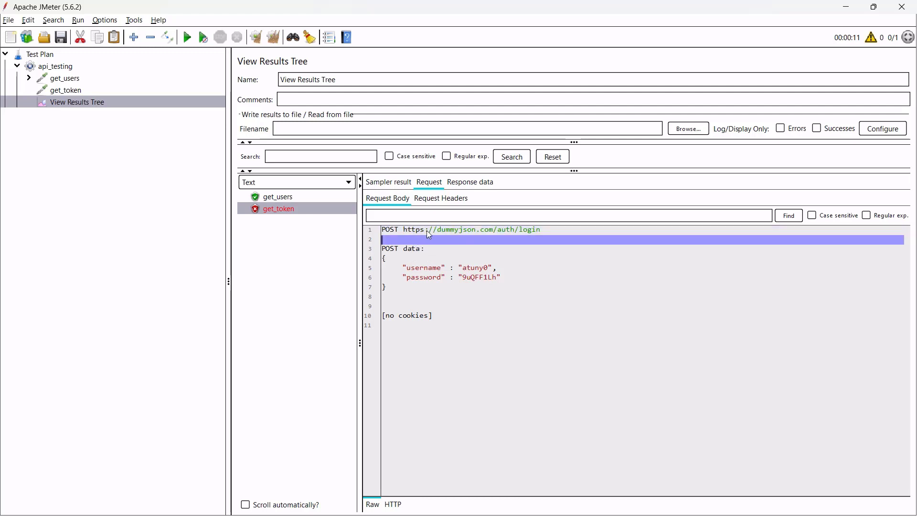
pyautogui.moveTo(404, 229); pyautogui.dragTo(540, 229)
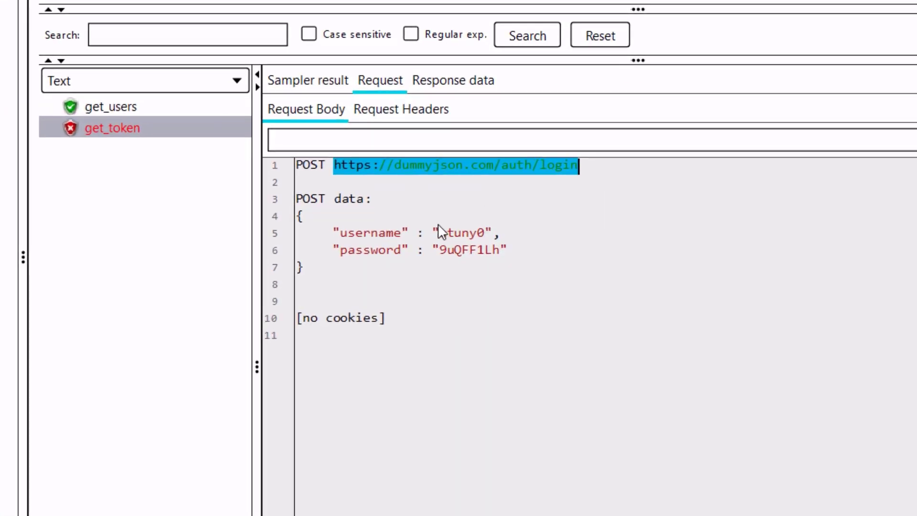
pyautogui.moveTo(439, 233); pyautogui.dragTo(502, 250)
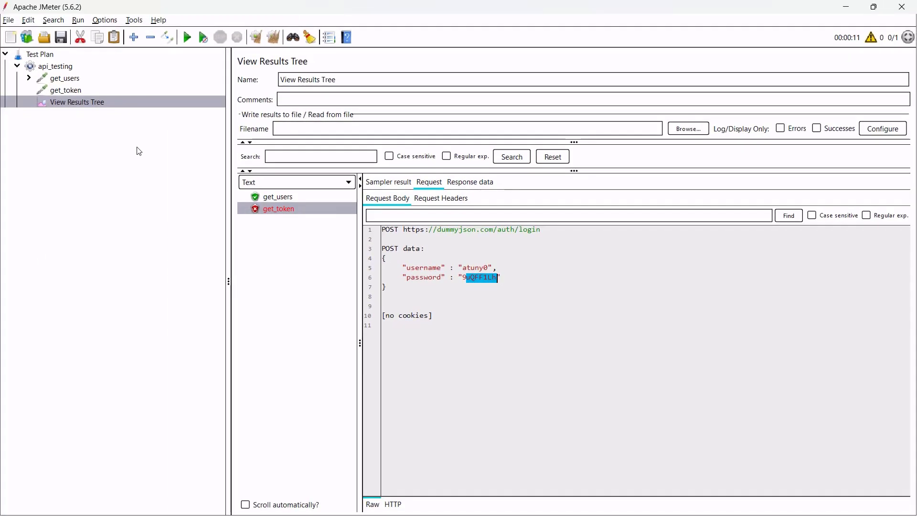
# Compare get_users' returned user fields, then confirm get_token's 400 Bad Request response code.
pyautogui.click(29, 78)
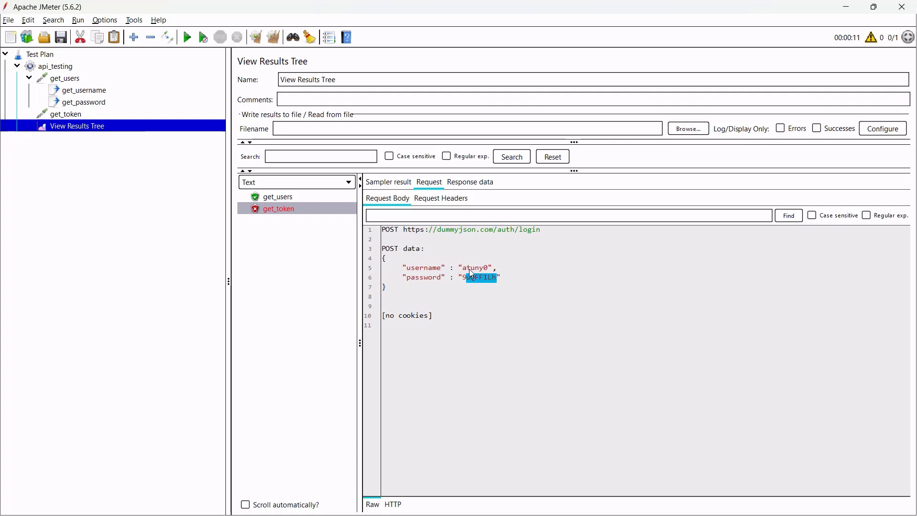
pyautogui.click(281, 197)
pyautogui.click(470, 182)
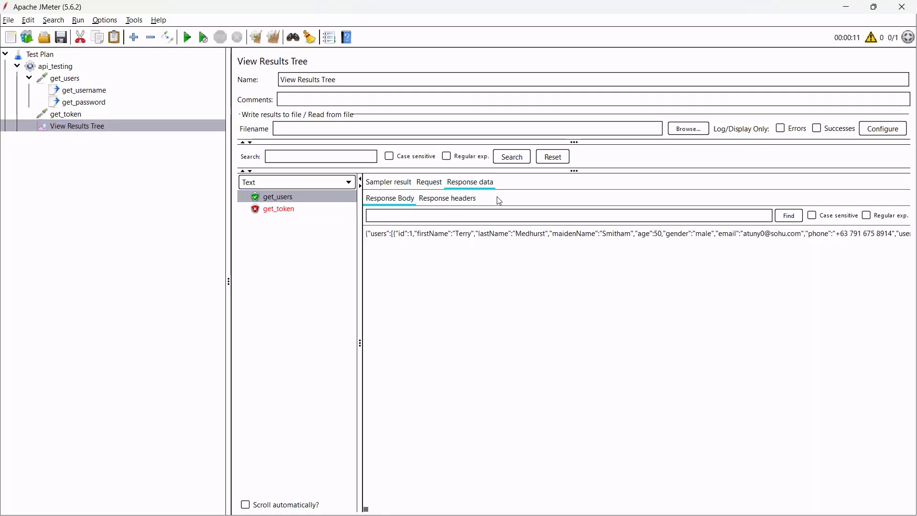
pyautogui.moveTo(480, 233); pyautogui.dragTo(739, 233)
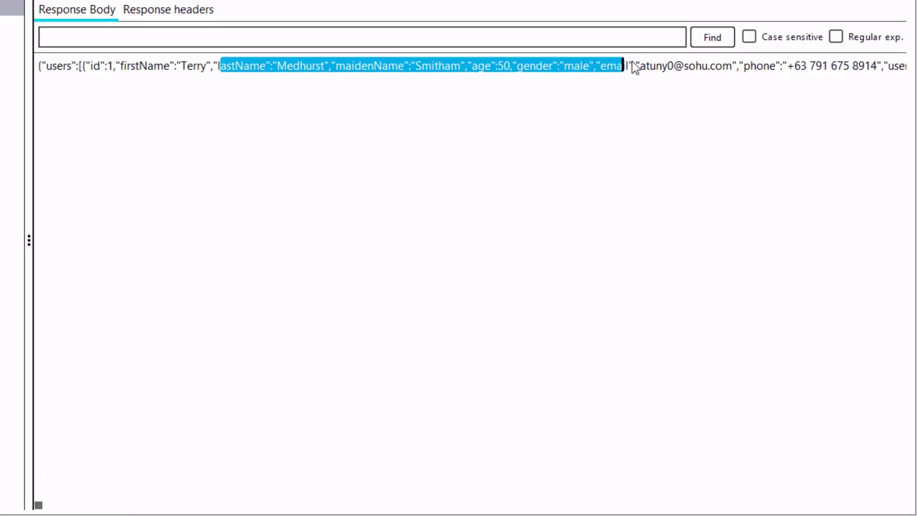
pyautogui.moveTo(635, 67); pyautogui.dragTo(900, 76)
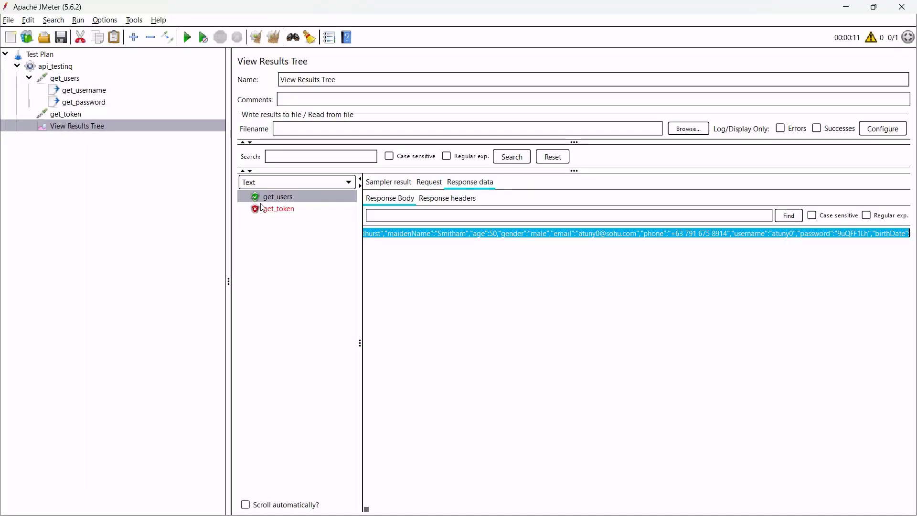
pyautogui.click(287, 210)
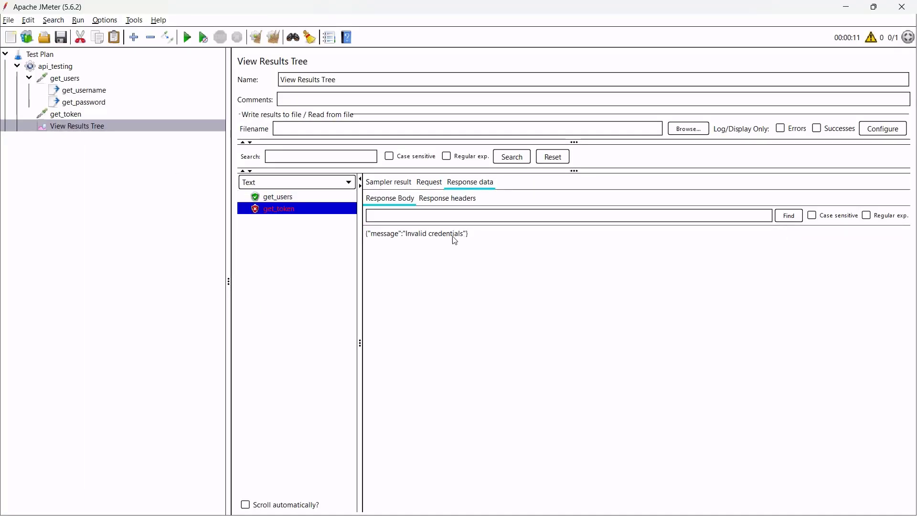
pyautogui.click(399, 186)
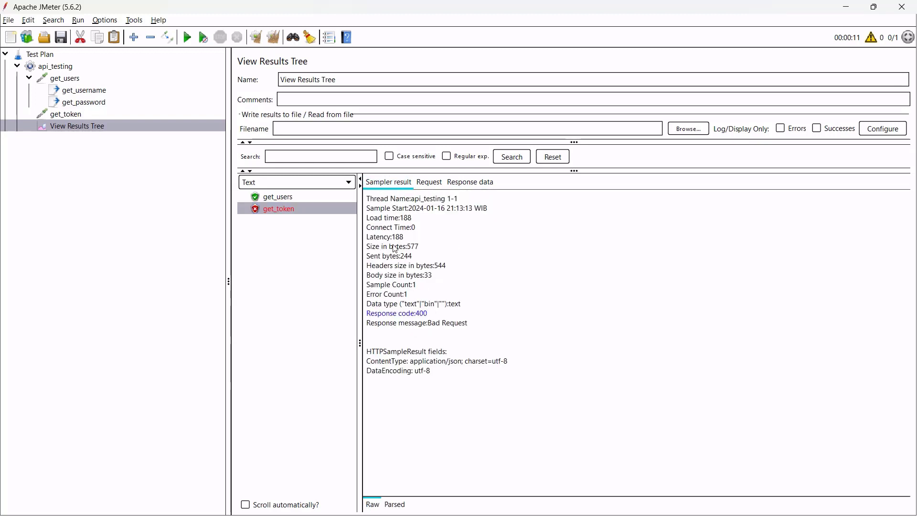
pyautogui.moveTo(382, 209); pyautogui.dragTo(390, 305)
pyautogui.click(439, 316)
# Review the login example's Content-Type application/json header and request body in the docs.
pyautogui.click(465, 311)
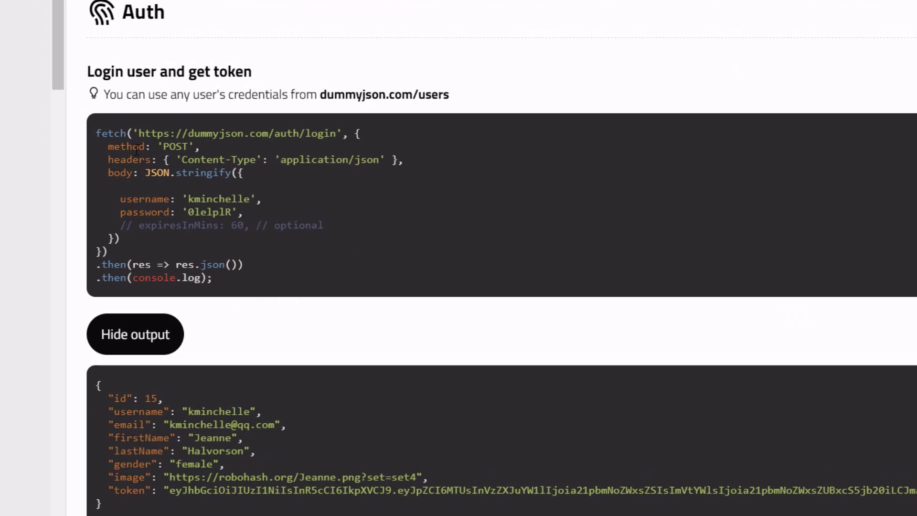
pyautogui.moveTo(109, 137); pyautogui.dragTo(172, 190)
pyautogui.click(256, 215)
pyautogui.moveTo(122, 239); pyautogui.dragTo(150, 175)
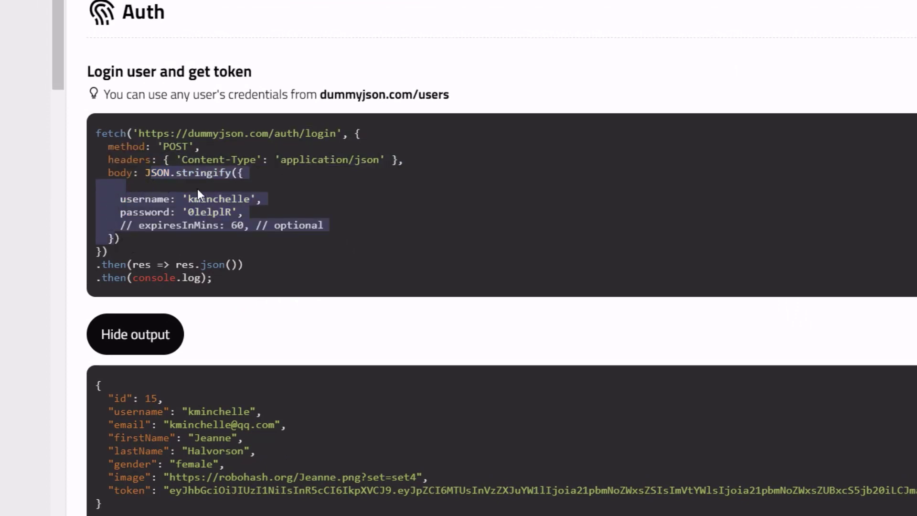
pyautogui.click(197, 188)
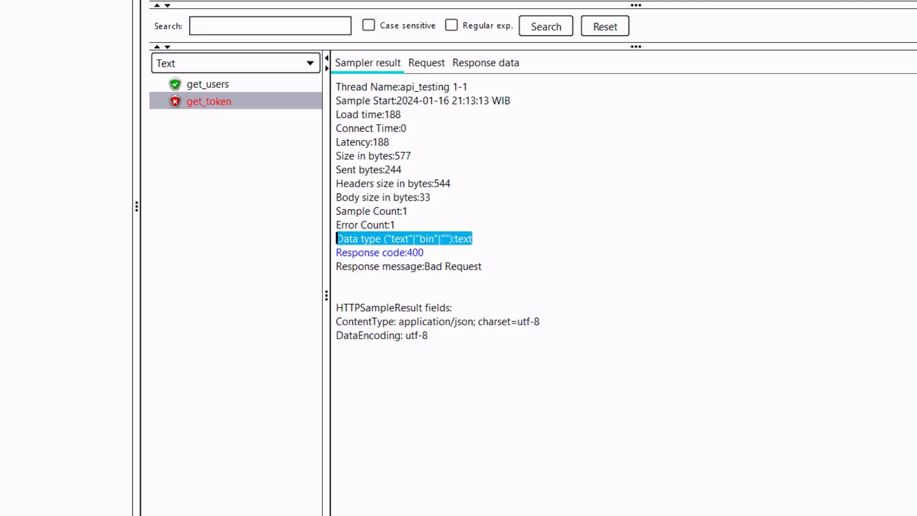
pyautogui.click(85, 115)
# Add an HTTP Header Manager to get_token with header Content-Type: application/json.
pyautogui.rightClick(86, 114)
pyautogui.moveTo(142, 118)
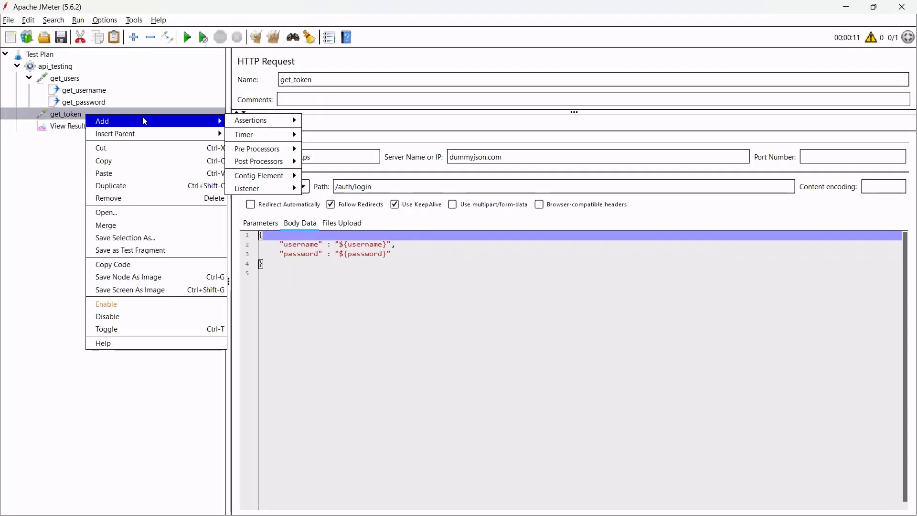
pyautogui.moveTo(287, 178)
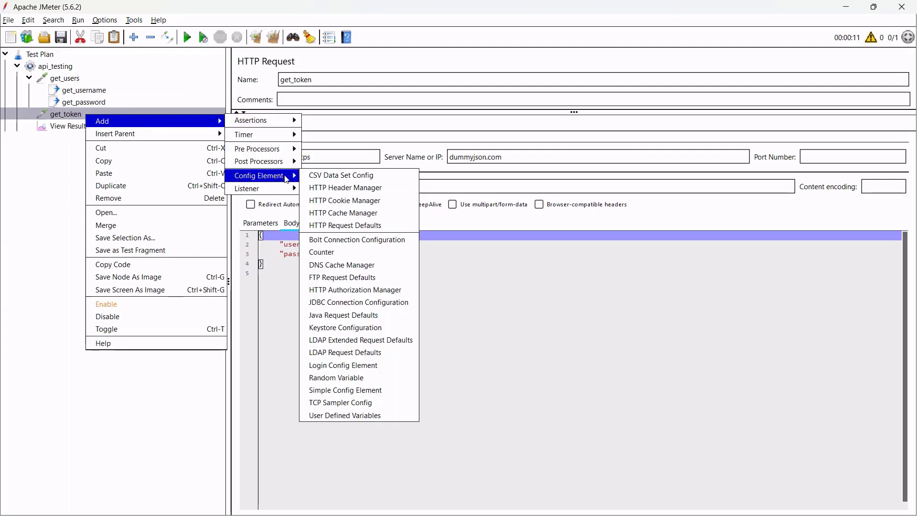
pyautogui.click(347, 188)
pyautogui.click(473, 499)
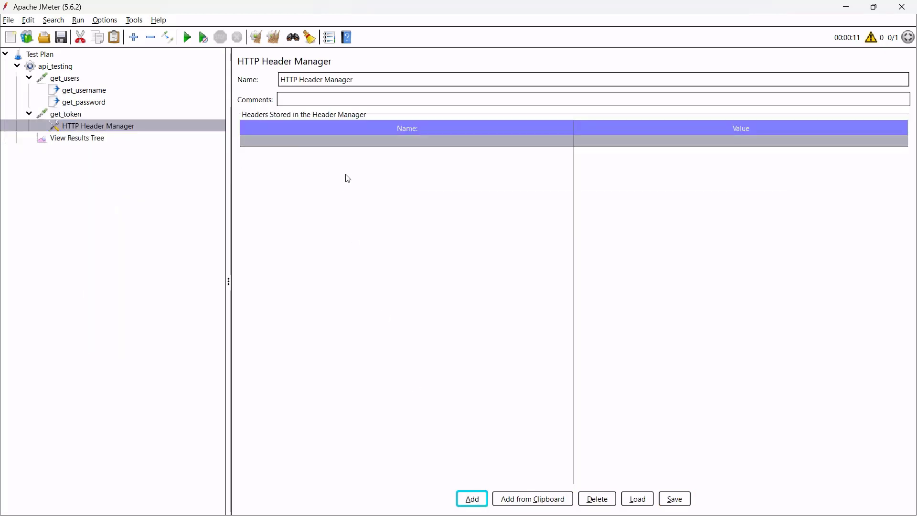
pyautogui.write('Content-')
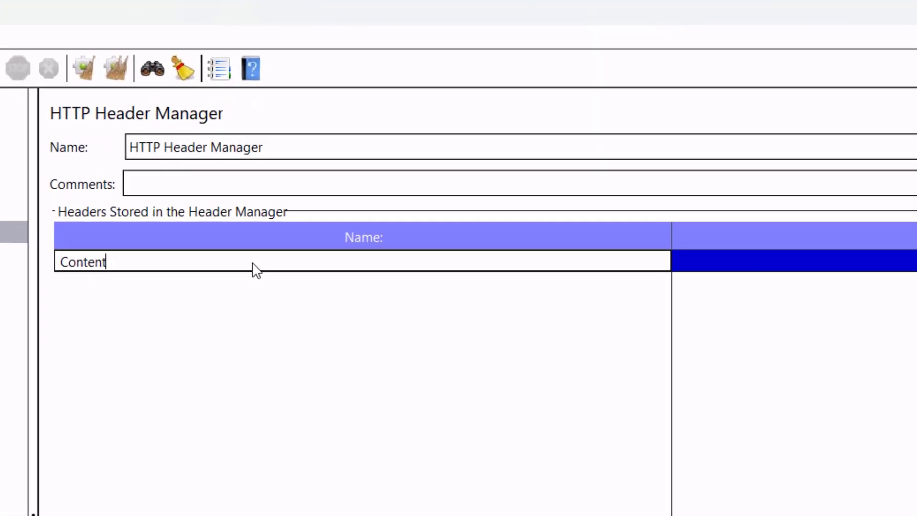
pyautogui.write('Type')
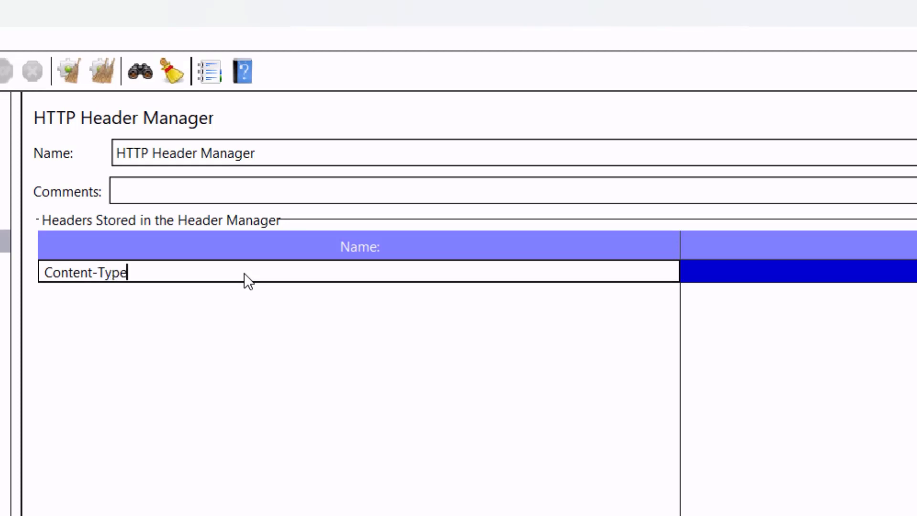
pyautogui.press('Tab')
pyautogui.write('application/j')
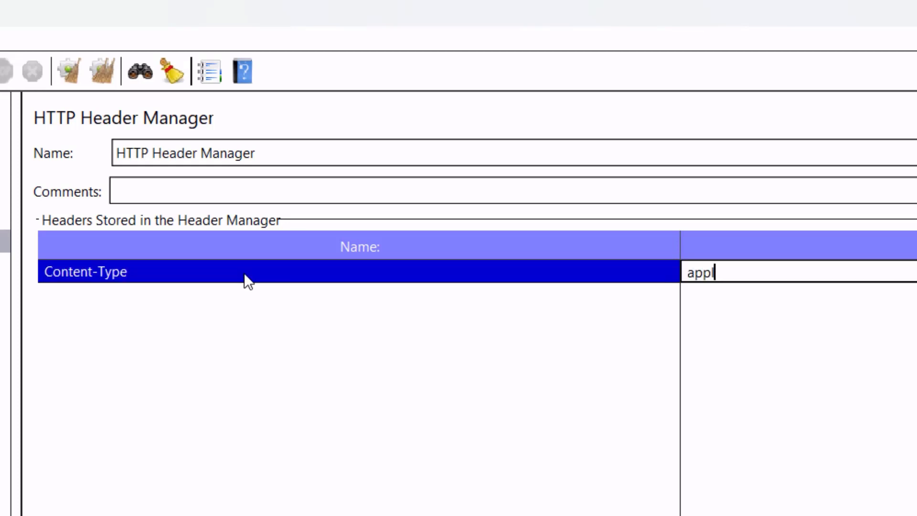
pyautogui.write('son')
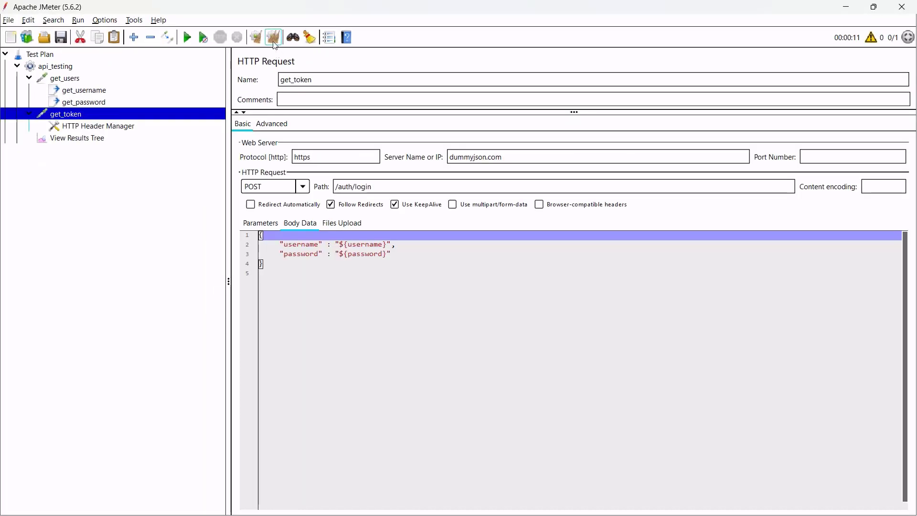
# Rerun the plan and check get_token's response body for the token value.
pyautogui.click(185, 41)
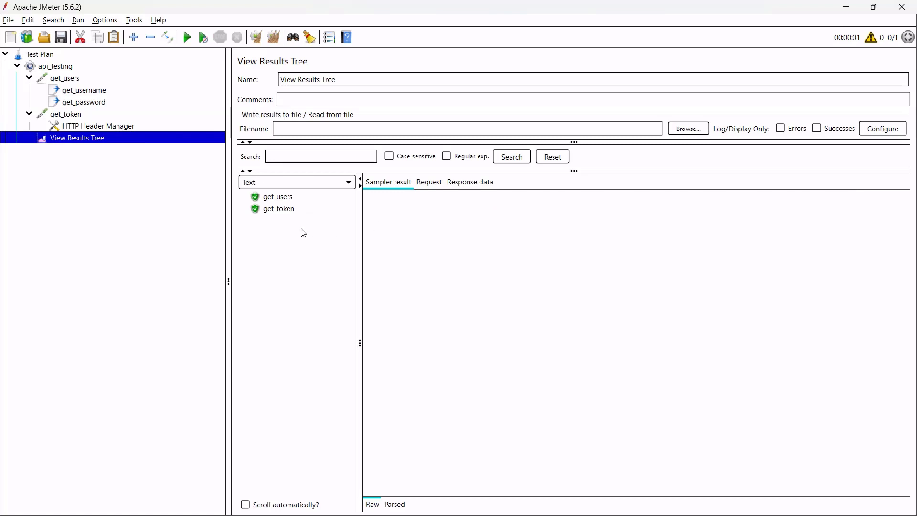
pyautogui.click(280, 197)
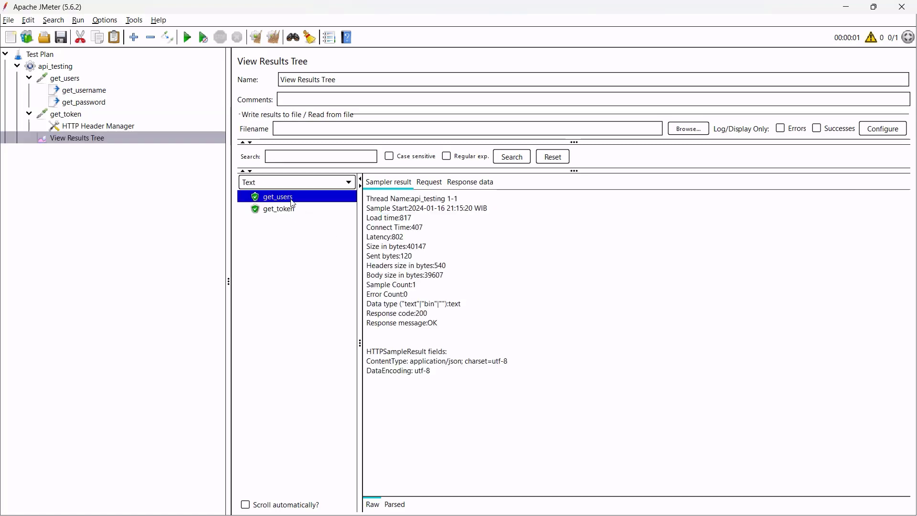
pyautogui.click(287, 212)
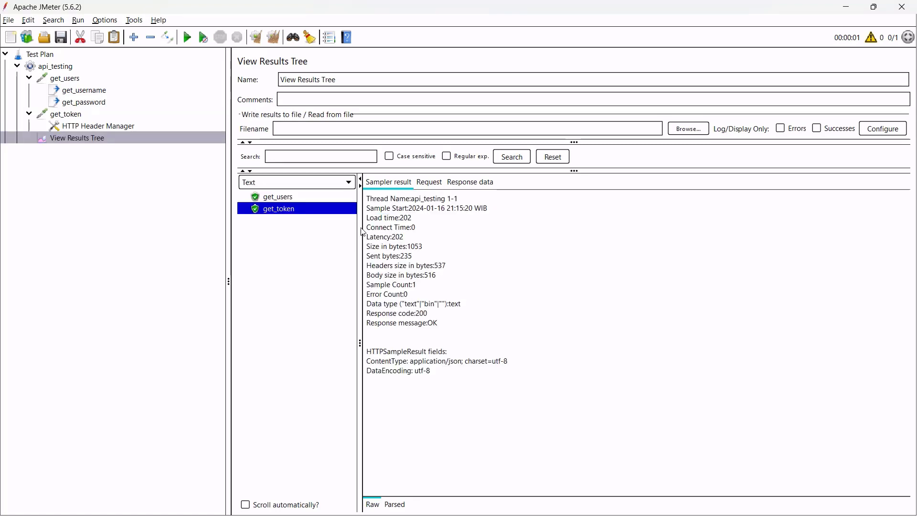
pyautogui.click(466, 182)
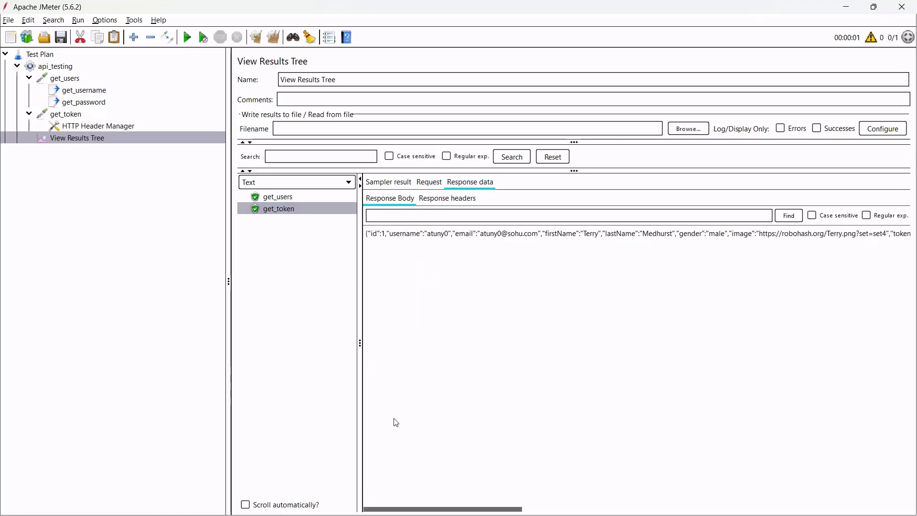
pyautogui.moveTo(444, 509); pyautogui.dragTo(549, 512)
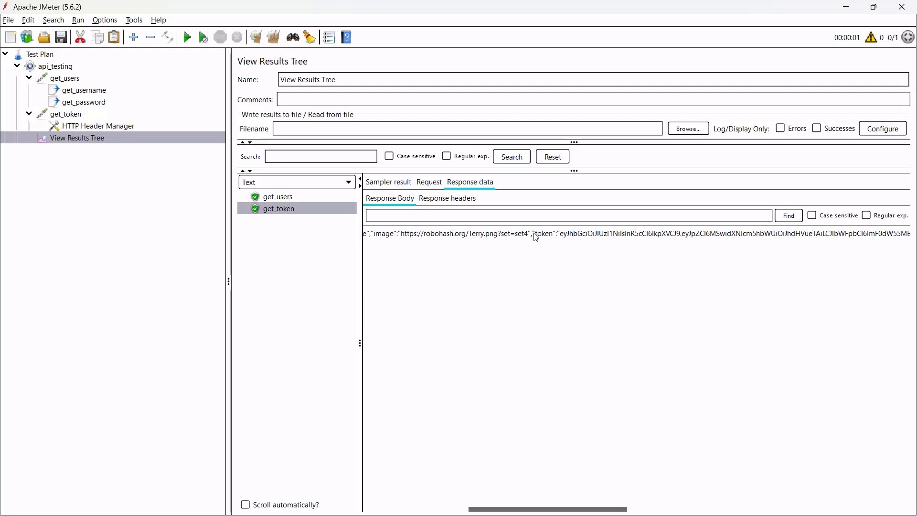
pyautogui.moveTo(534, 233); pyautogui.dragTo(567, 235)
pyautogui.click(420, 258)
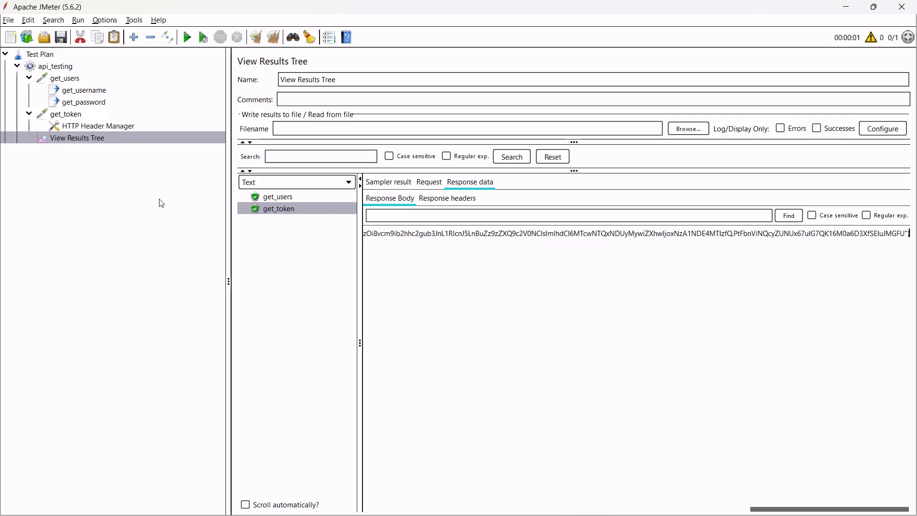
# Inspect the username and email returned in get_token's response.
pyautogui.click(436, 234)
pyautogui.moveTo(777, 513); pyautogui.dragTo(391, 510)
pyautogui.moveTo(417, 236); pyautogui.dragTo(605, 237)
pyautogui.moveTo(465, 235); pyautogui.dragTo(639, 236)
pyautogui.click(754, 240)
pyautogui.click(66, 114)
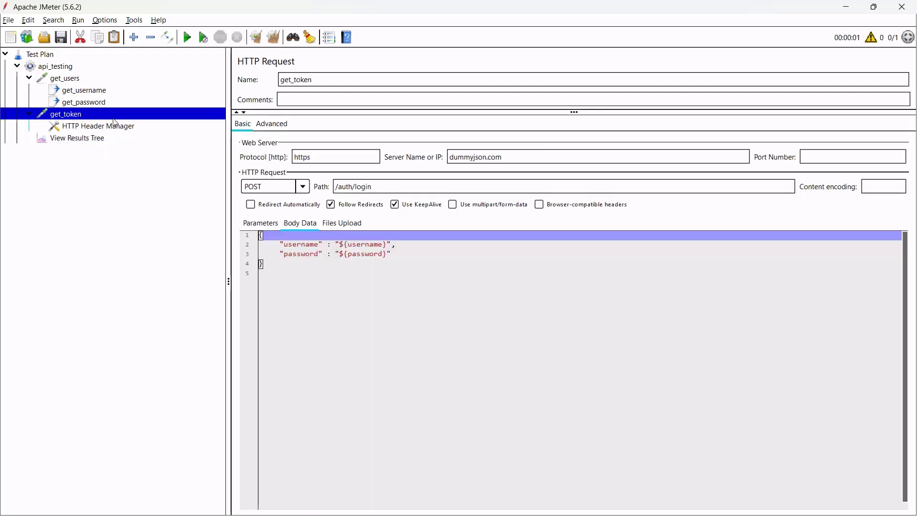
# Add a JSON Extractor named get_token under the get_token request, creating variable token.
pyautogui.rightClick(113, 119)
pyautogui.moveTo(232, 128)
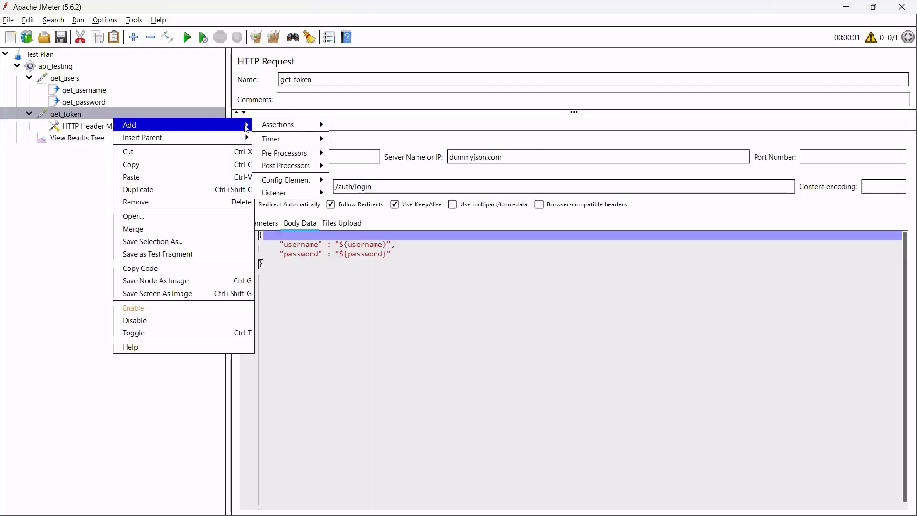
pyautogui.moveTo(260, 128)
pyautogui.moveTo(305, 165)
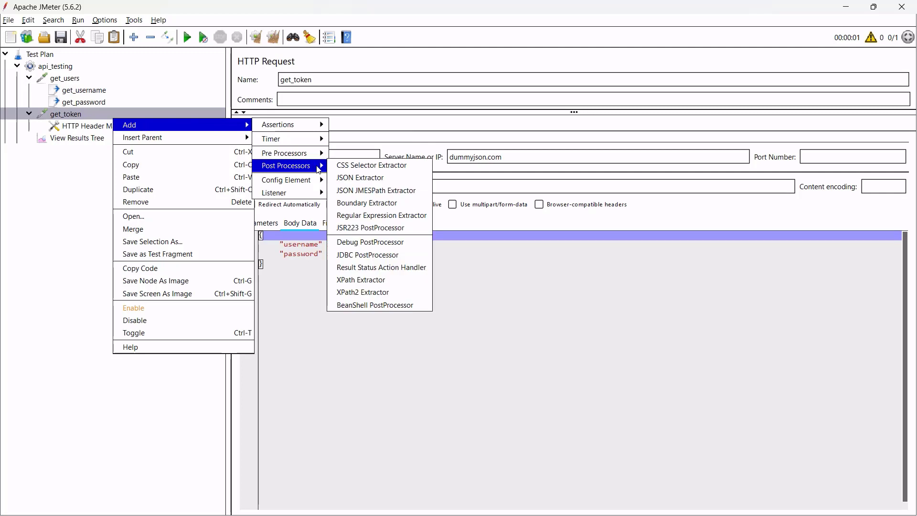
pyautogui.click(375, 178)
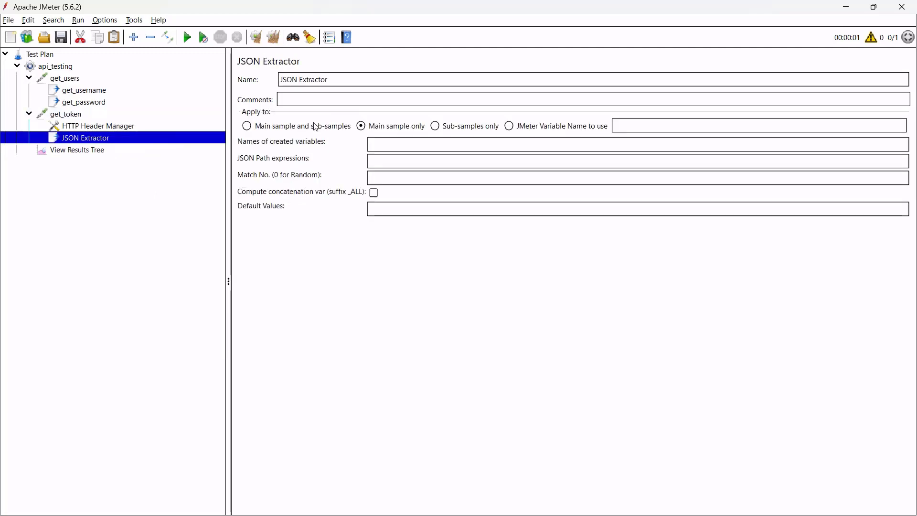
pyautogui.tripleClick(349, 80)
pyautogui.write('get_token')
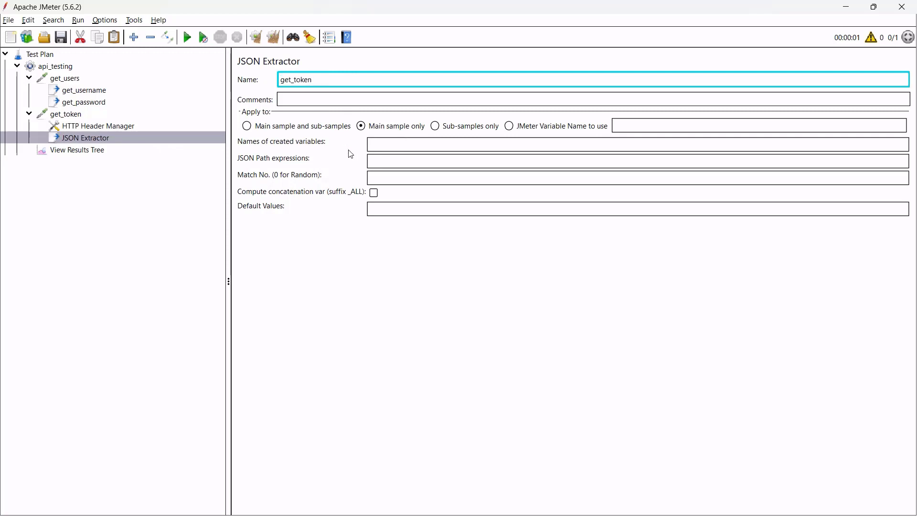
pyautogui.click(389, 145)
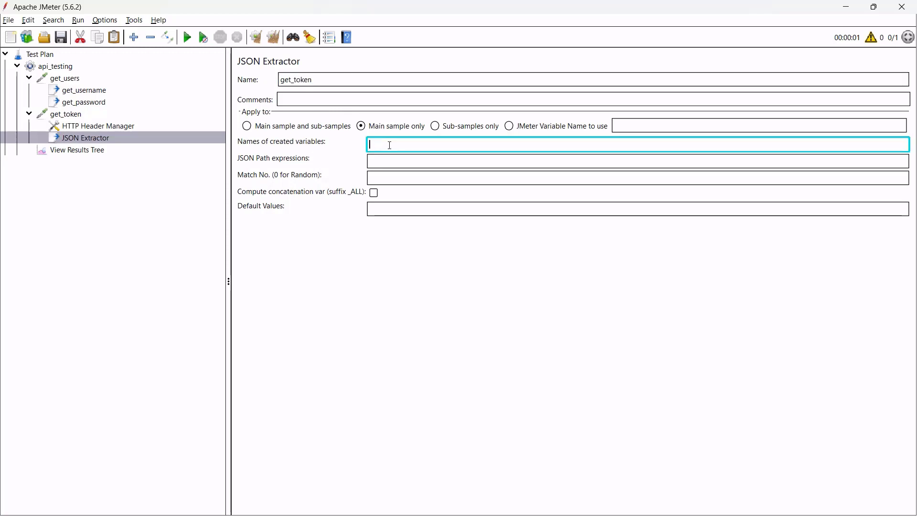
pyautogui.write('token')
pyautogui.press('Tab')
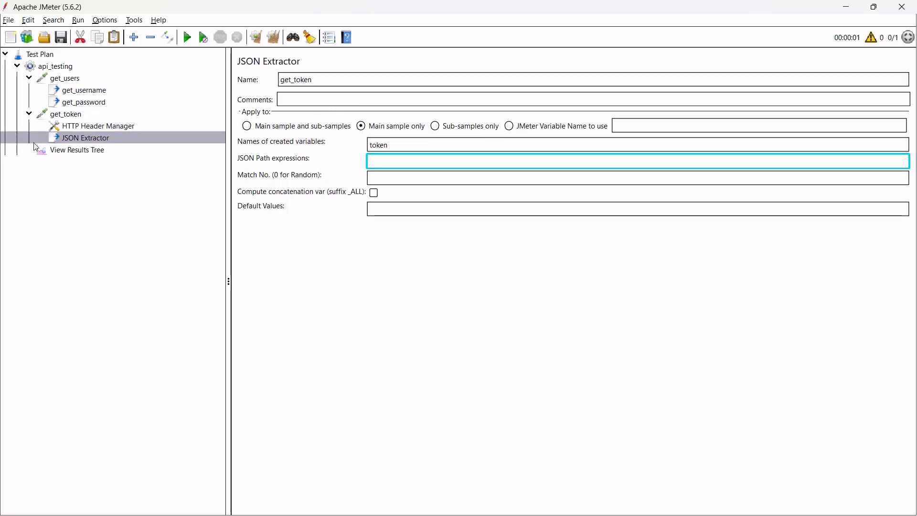
pyautogui.click(101, 127)
# Inspect the get_token response body in the run results to find the token field.
pyautogui.click(94, 118)
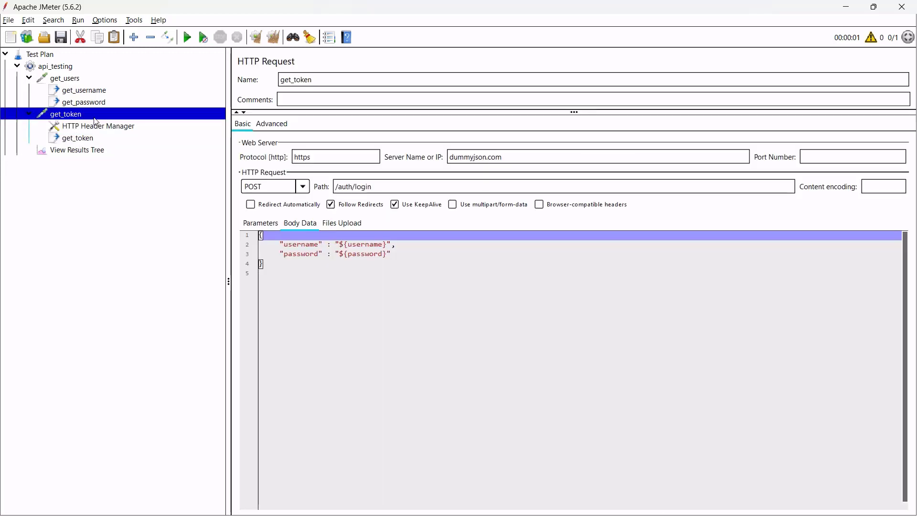
pyautogui.click(94, 151)
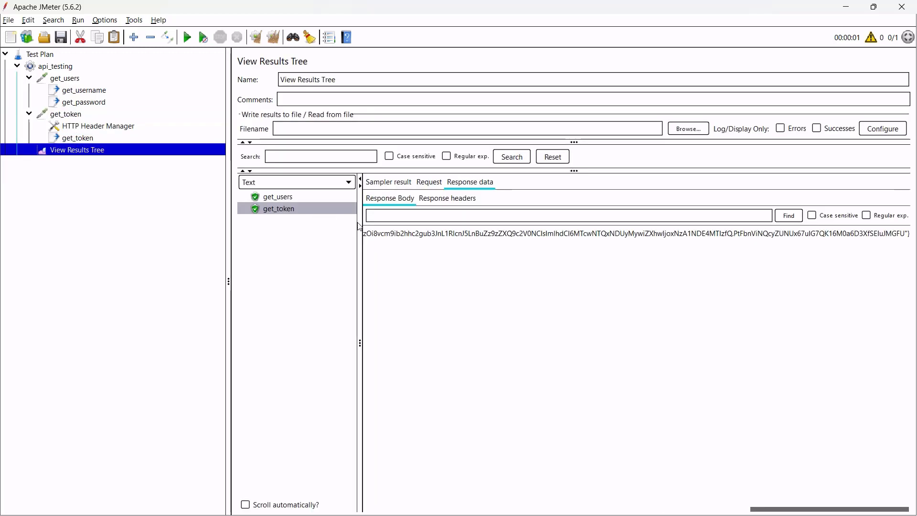
pyautogui.click(400, 236)
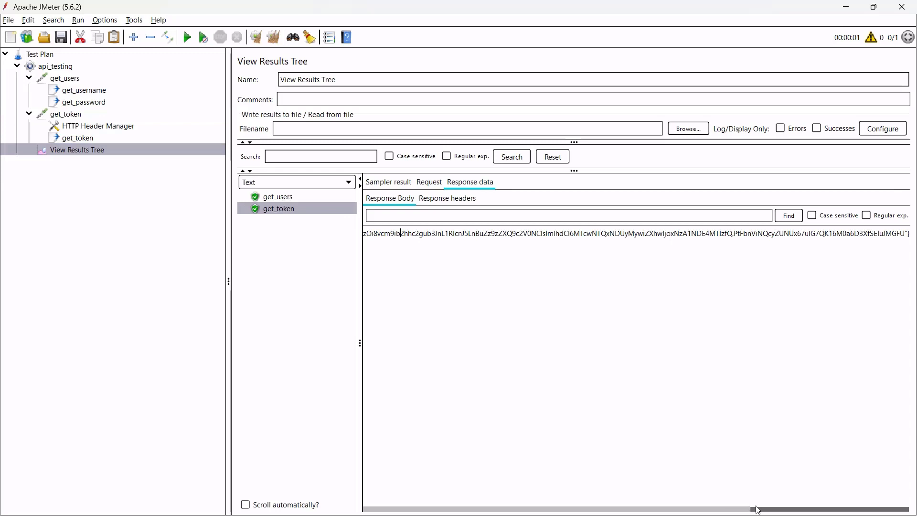
pyautogui.moveTo(758, 510); pyautogui.dragTo(370, 502)
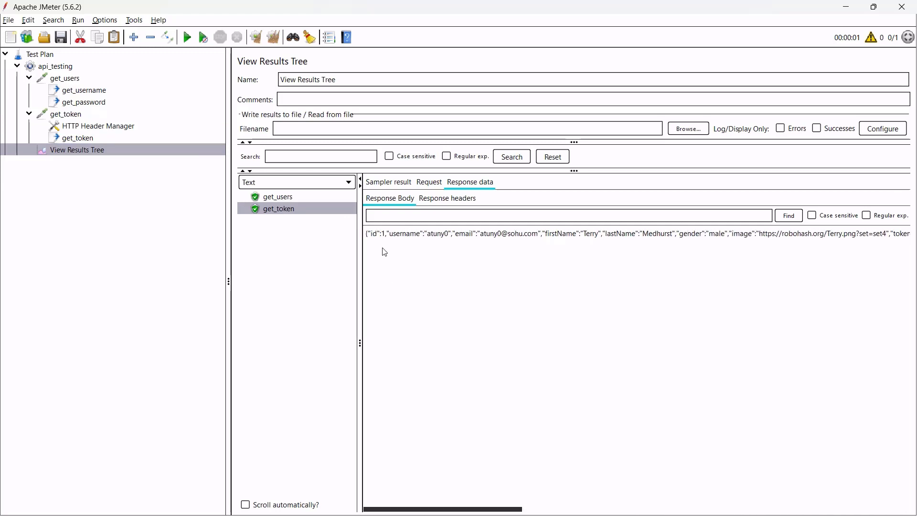
pyautogui.moveTo(369, 237); pyautogui.dragTo(409, 237)
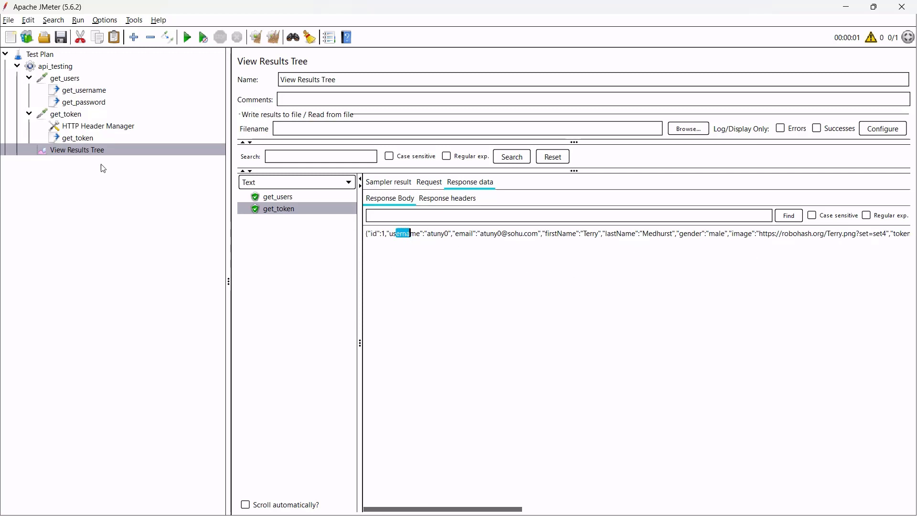
# Set the get_token extractor's JSON path expression to $.token.
pyautogui.click(92, 141)
pyautogui.click(390, 163)
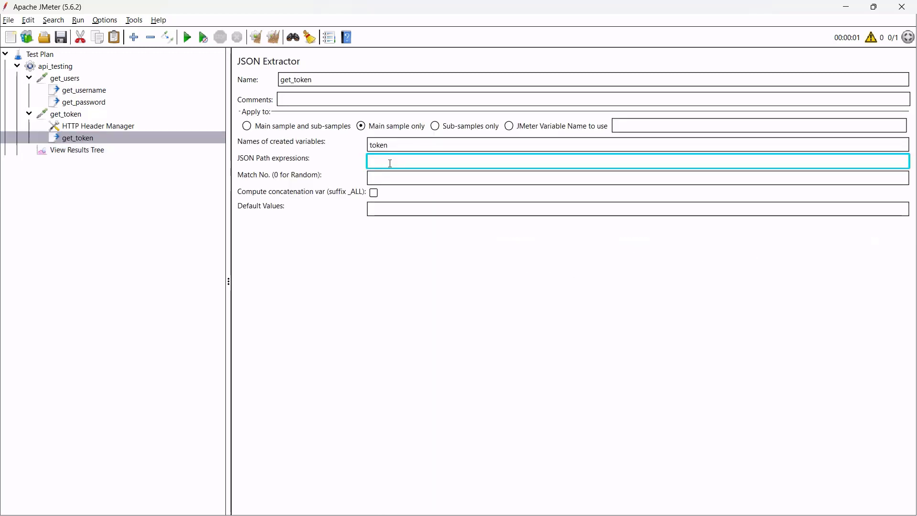
pyautogui.write('$.token')
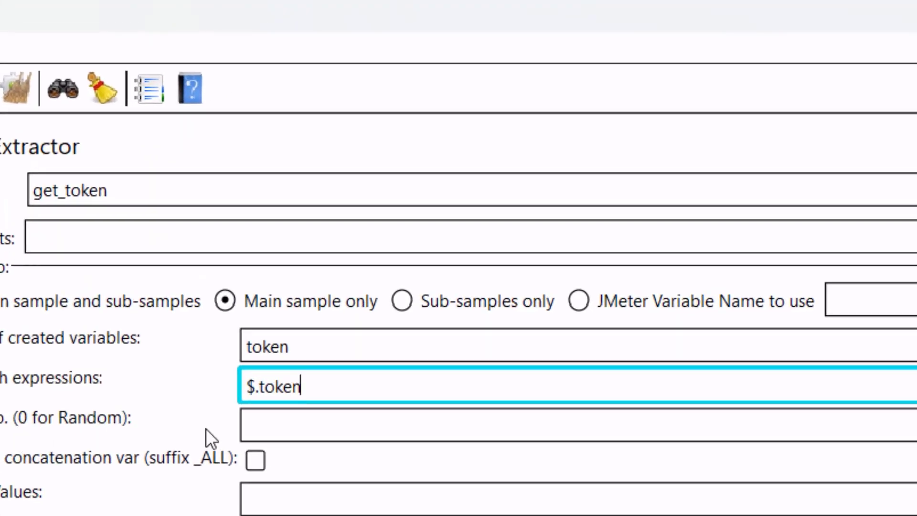
pyautogui.click(286, 426)
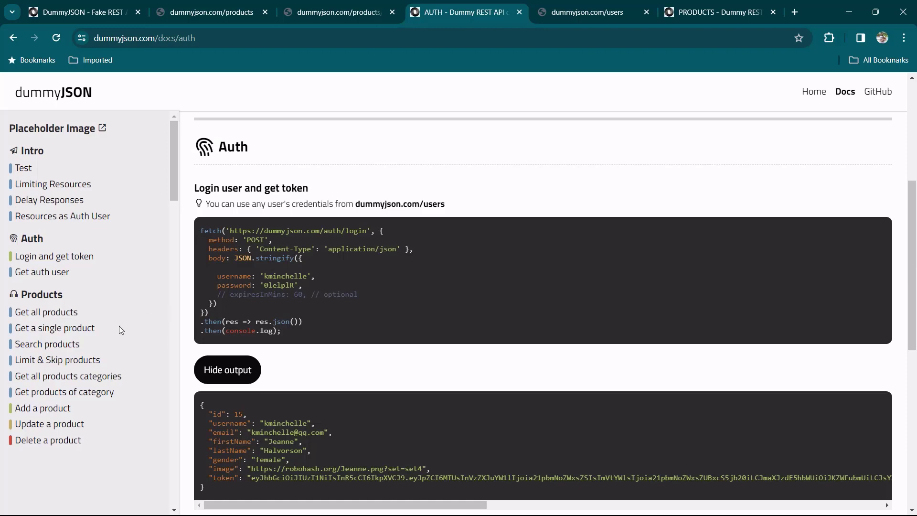
# Find DummyJSON's Add a new product example and select its /products/add path.
pyautogui.click(52, 411)
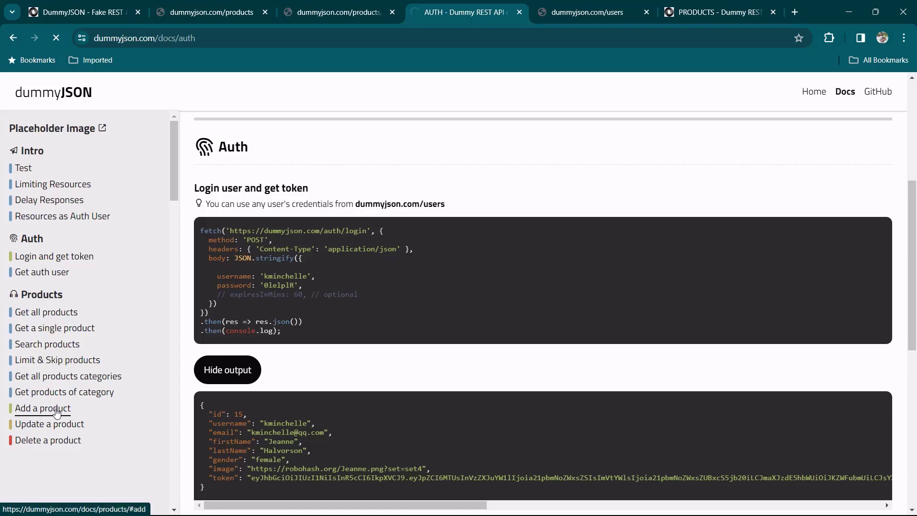
pyautogui.scroll(-5, 333, 404)
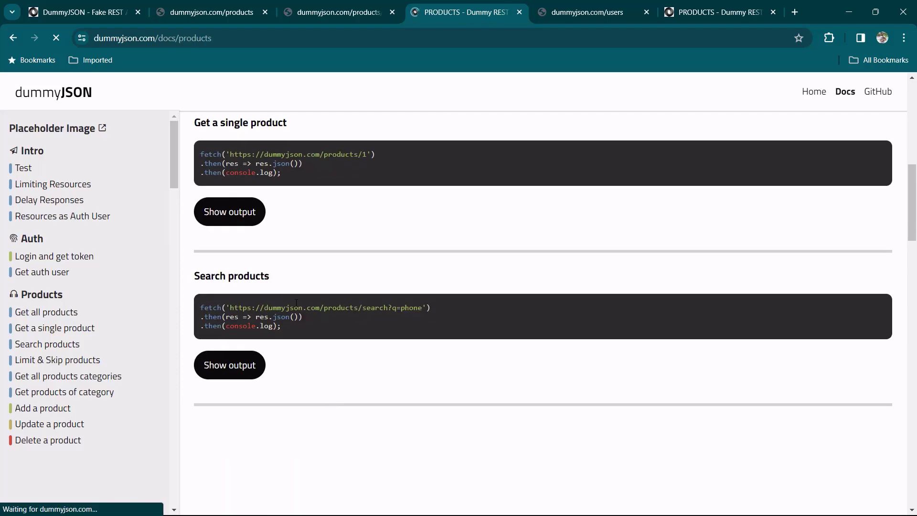
pyautogui.scroll(-10, 352, 379)
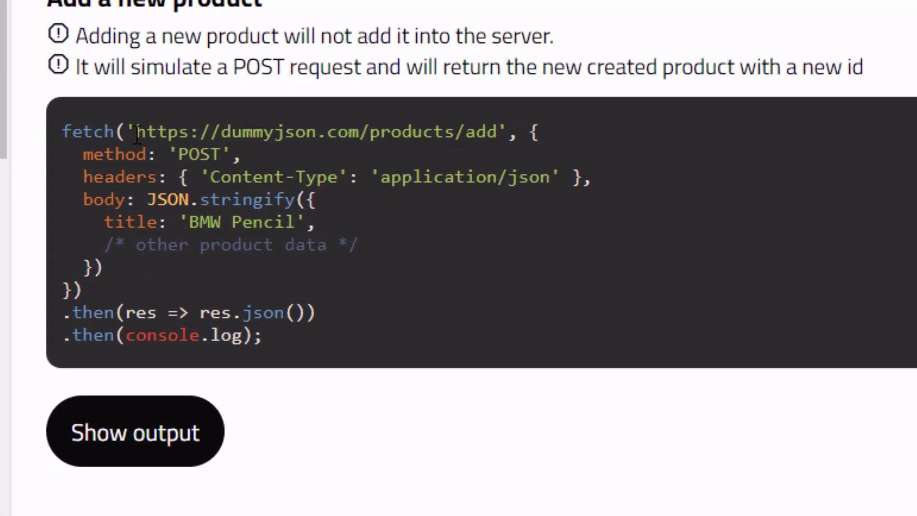
pyautogui.moveTo(230, 190); pyautogui.dragTo(248, 191)
pyautogui.moveTo(180, 136); pyautogui.dragTo(496, 136)
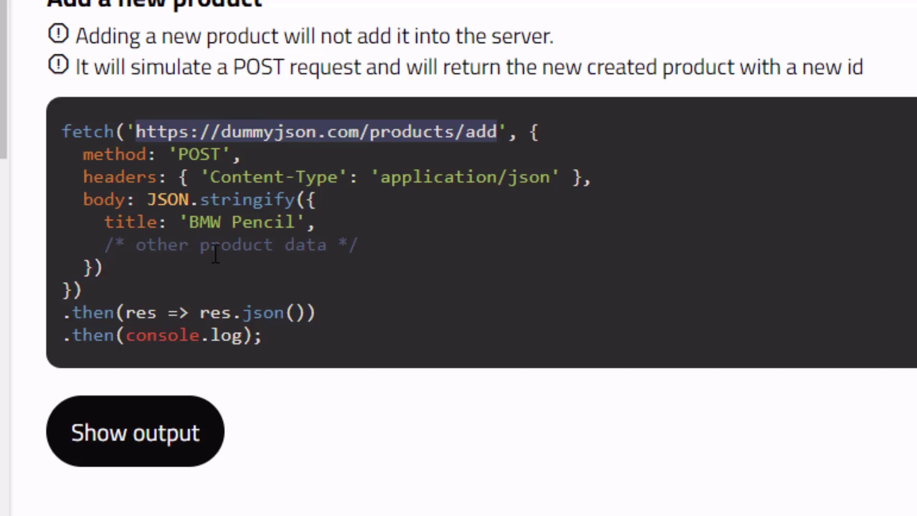
pyautogui.click(365, 133)
pyautogui.moveTo(364, 134); pyautogui.dragTo(500, 137)
pyautogui.hotkey('ctrl', 'c')
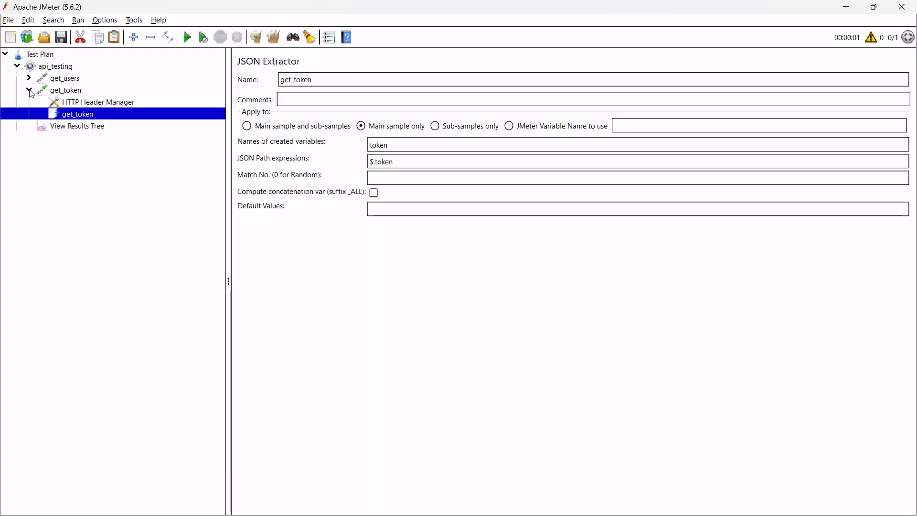
pyautogui.click(29, 90)
pyautogui.click(91, 68)
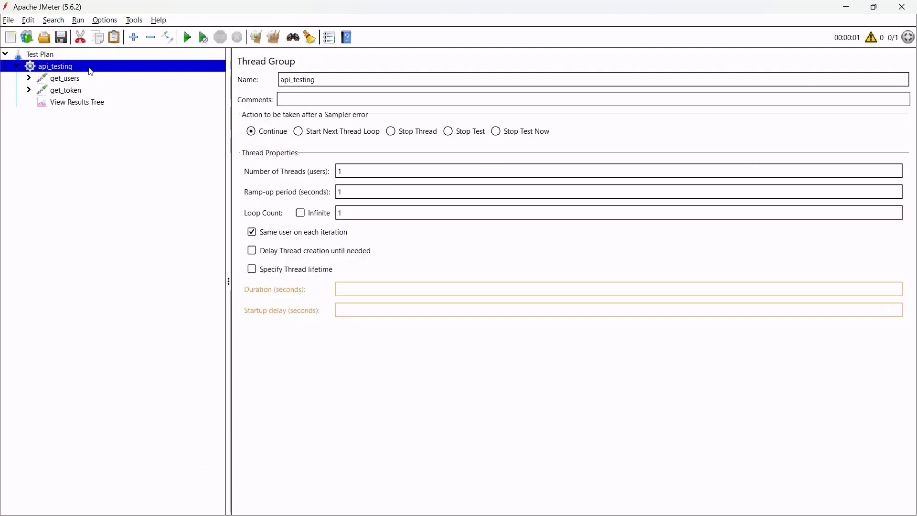
# Add an HTTP Request sampler named add_product under api_testing.
pyautogui.rightClick(89, 67)
pyautogui.moveTo(135, 73)
pyautogui.moveTo(321, 77)
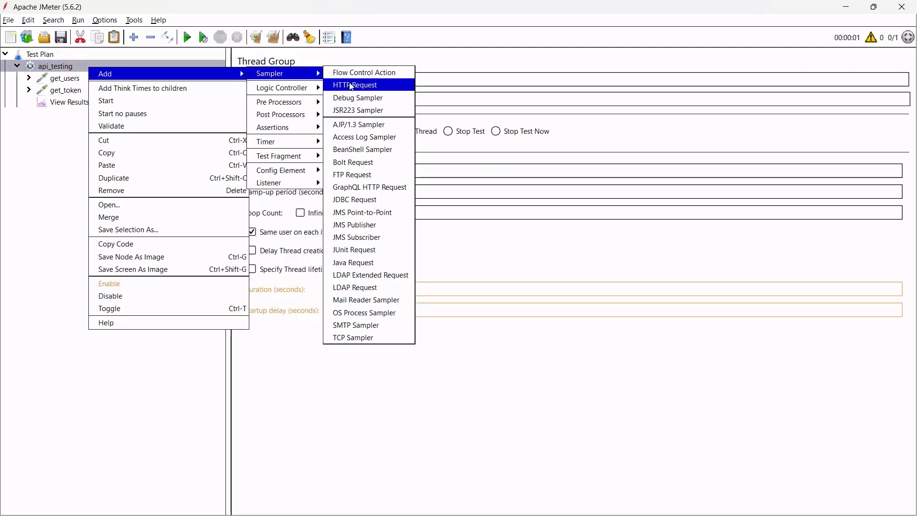
pyautogui.click(354, 85)
pyautogui.moveTo(331, 82); pyautogui.dragTo(271, 85)
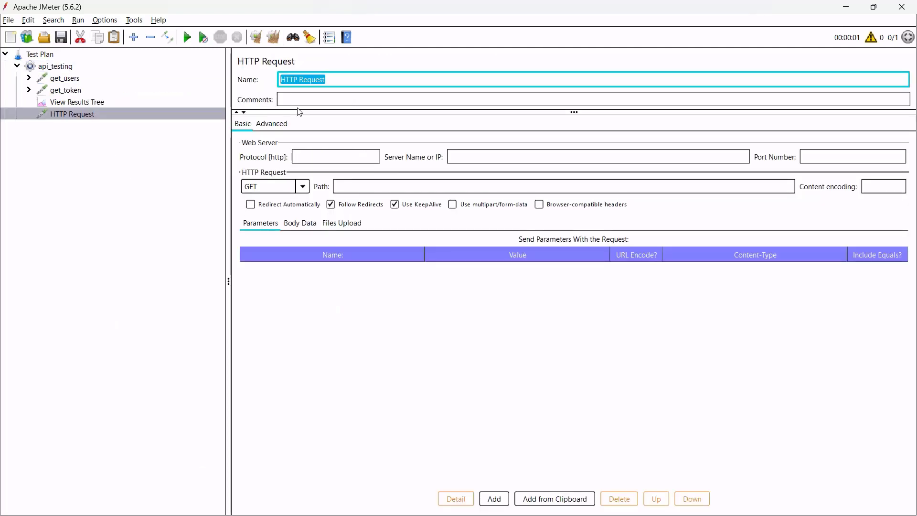
pyautogui.write('add_prod')
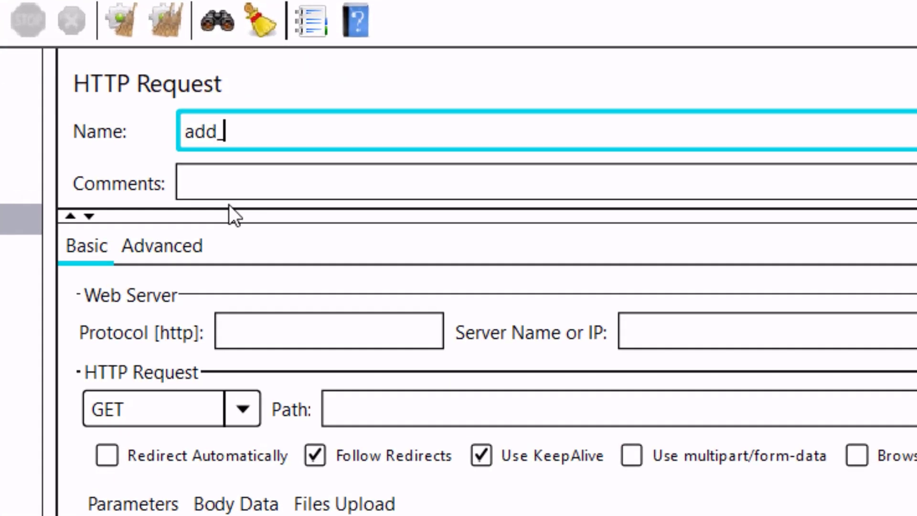
pyautogui.write('uct')
pyautogui.click(507, 405)
pyautogui.hotkey('ctrl', 'v')
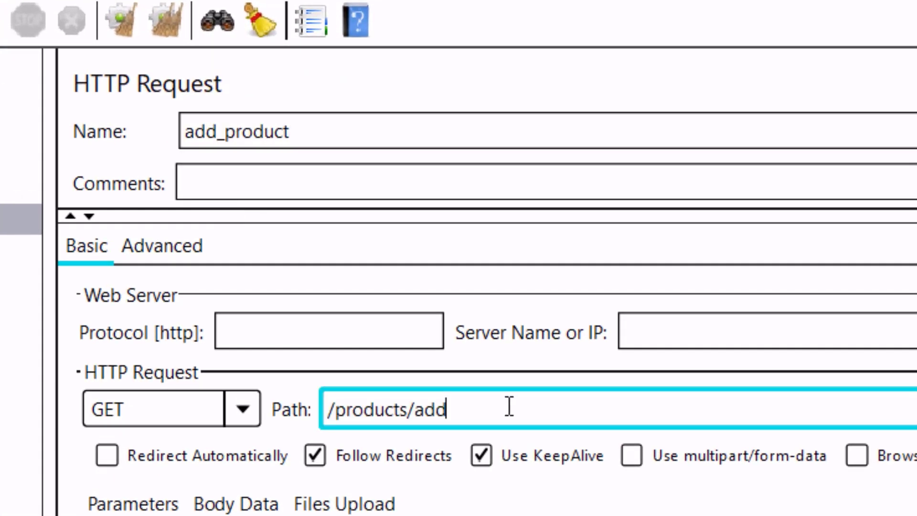
pyautogui.click(726, 331)
pyautogui.write('dummyjson.com')
pyautogui.click(352, 331)
pyautogui.write('h')
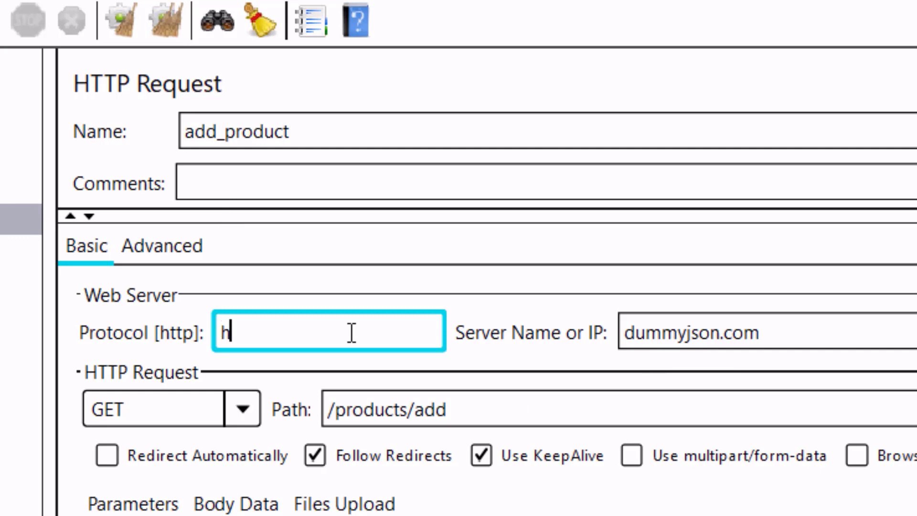
pyautogui.write('ttps')
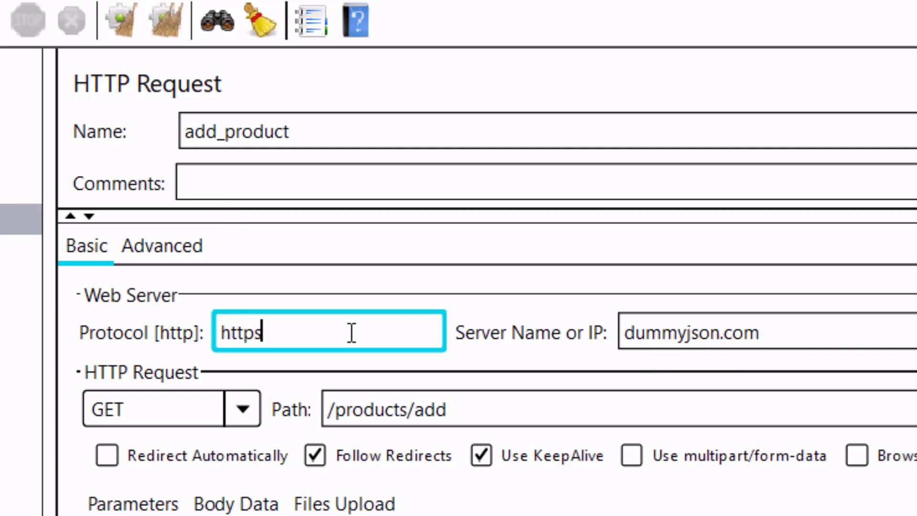
pyautogui.click(243, 408)
pyautogui.click(188, 475)
pyautogui.click(234, 502)
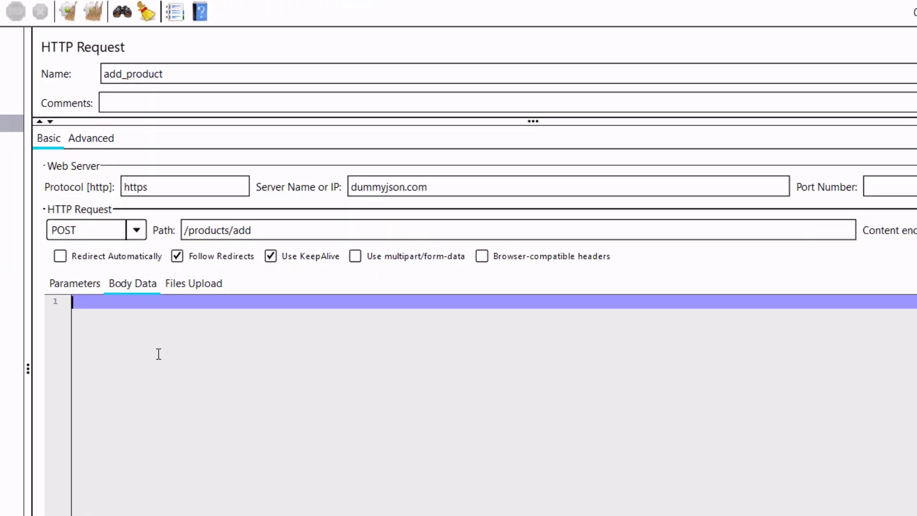
# Copy the title: 'BMW Pencil' line from the docs into the request body.
pyautogui.hotkey('alt', 'Tab')
pyautogui.moveTo(12, 284); pyautogui.dragTo(129, 283)
pyautogui.hotkey('ctrl', 'c')
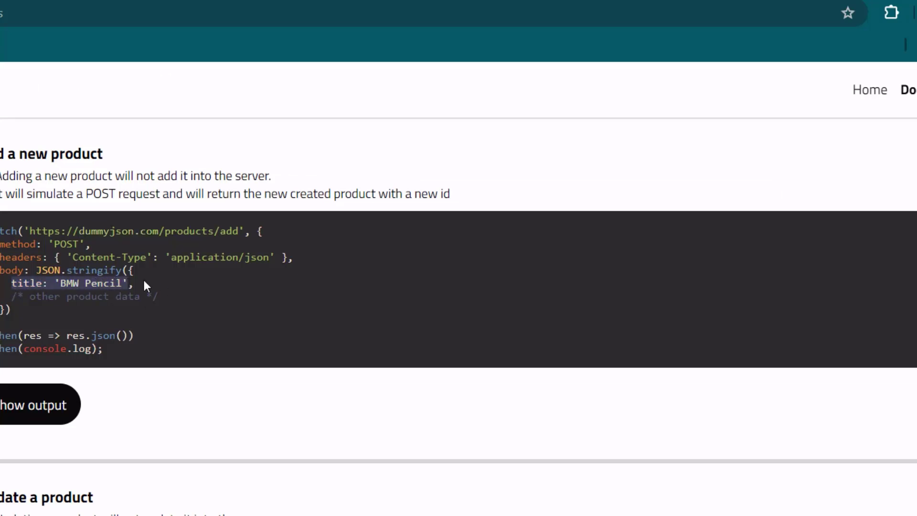
pyautogui.hotkey('alt', 'Tab')
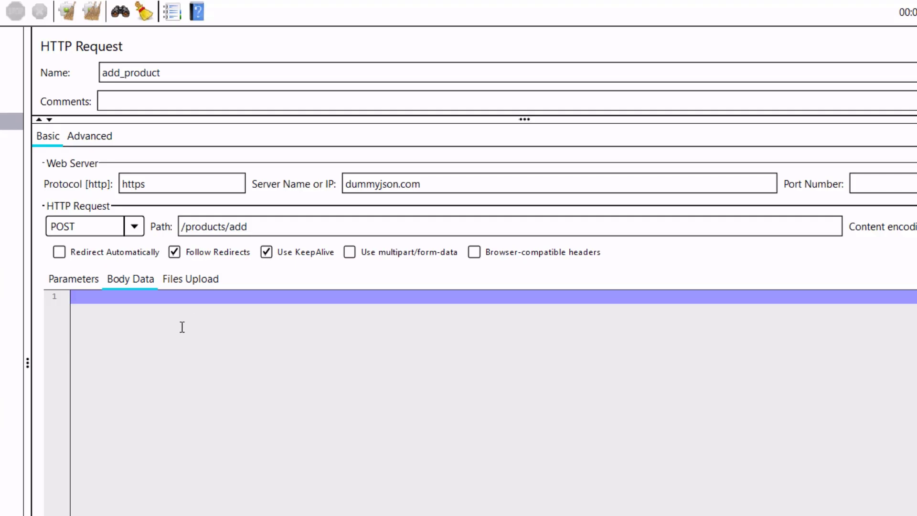
pyautogui.hotkey('ctrl', 'v')
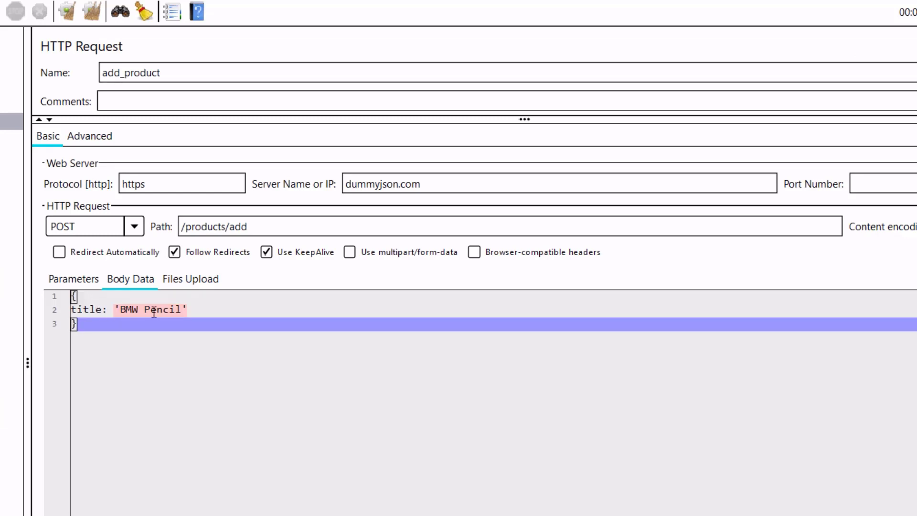
# Fix the quoting so the body is valid JSON {"title" : "BMW Pencil"}.
pyautogui.click(206, 308)
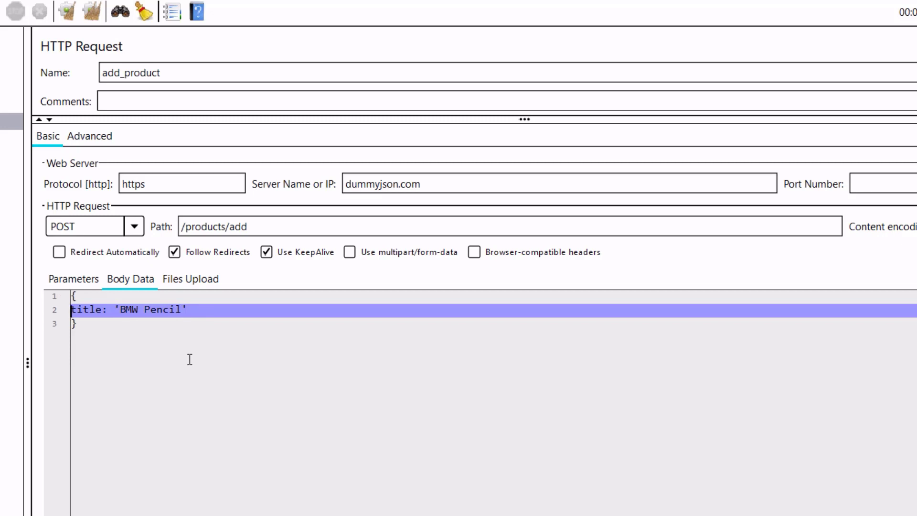
pyautogui.write('"')
pyautogui.press('Delete')
pyautogui.press('Right')
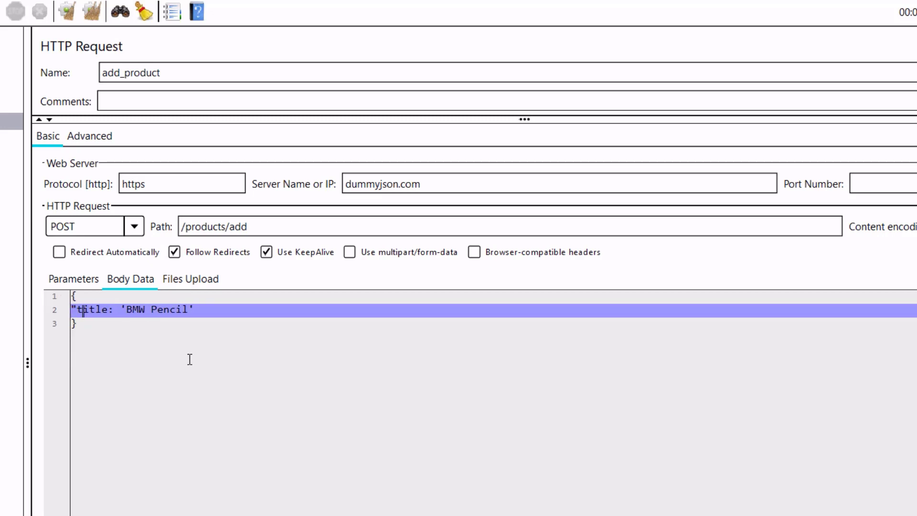
pyautogui.write('"')
pyautogui.press('Right')
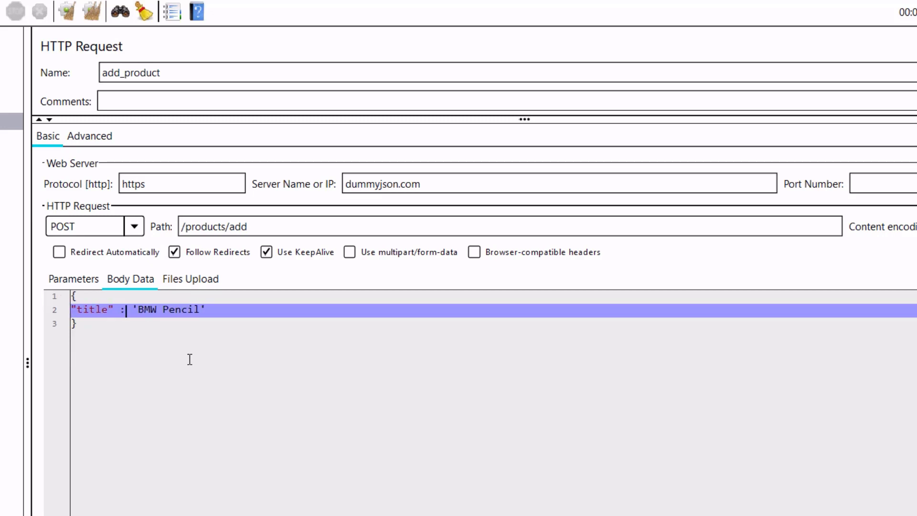
pyautogui.press('Delete')
pyautogui.press('Delete')
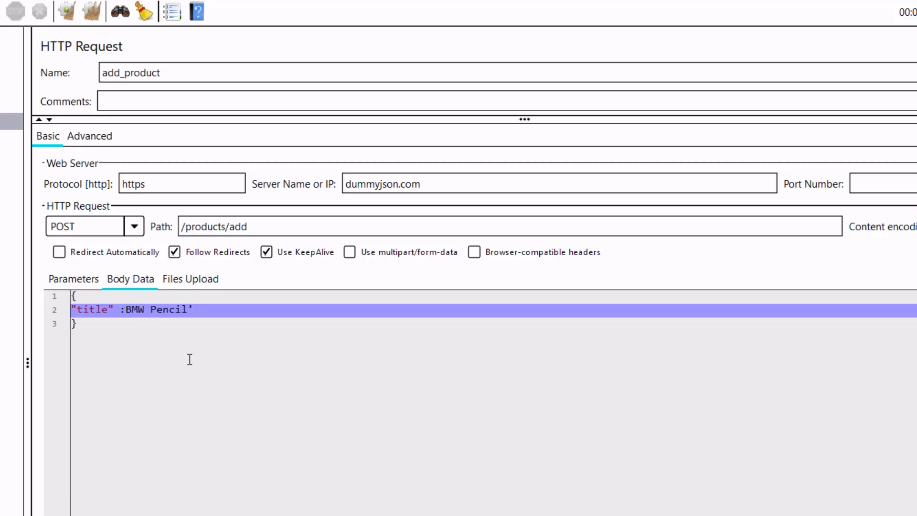
pyautogui.write('"')
pyautogui.press('End')
pyautogui.press('BackSpace')
pyautogui.write('"')
pyautogui.click(158, 342)
pyautogui.hotkey('ctrl', 'a')
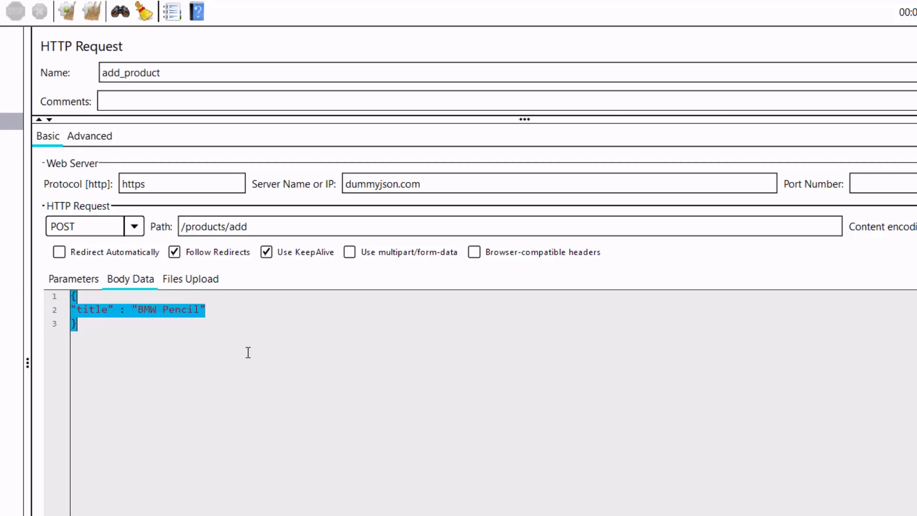
pyautogui.click(74, 114)
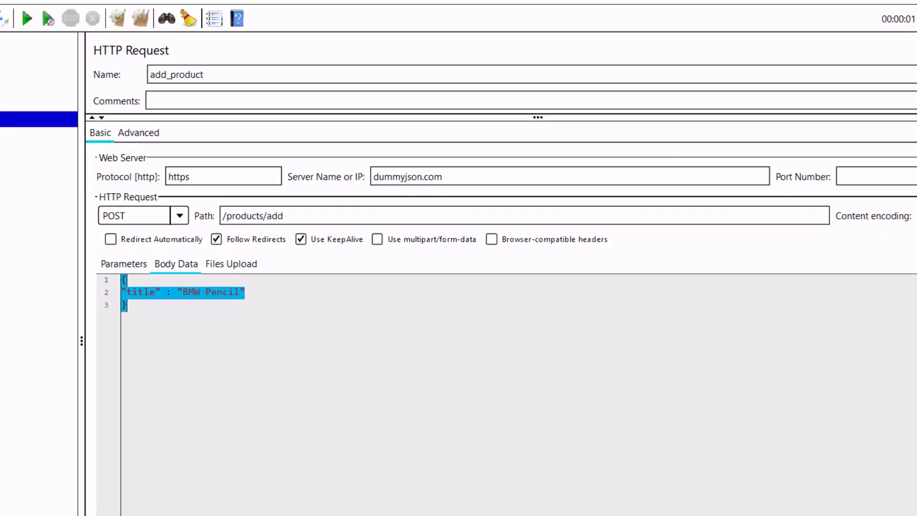
# Add an HTTP Header Manager to add_product with Content-Type set to application/json.
pyautogui.rightClick(74, 113)
pyautogui.moveTo(143, 120)
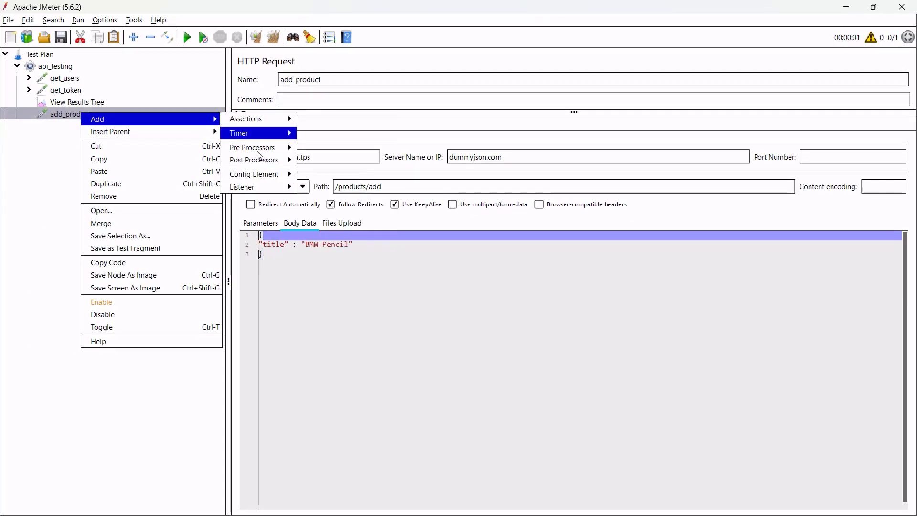
pyautogui.moveTo(282, 175)
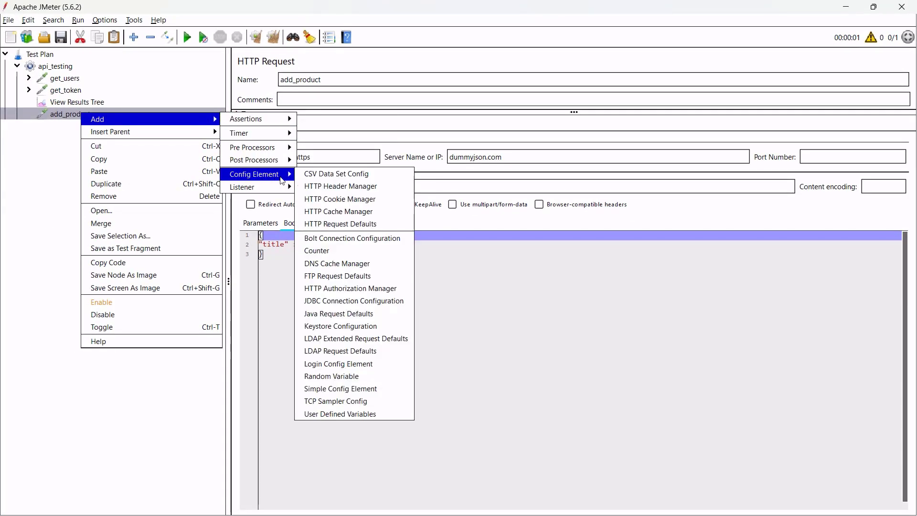
pyautogui.click(336, 186)
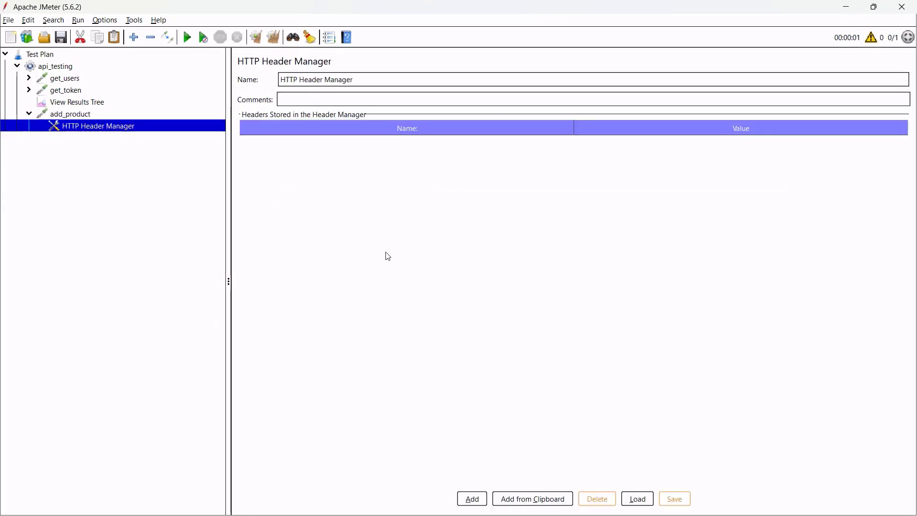
pyautogui.click(472, 498)
pyautogui.write('Content-Type')
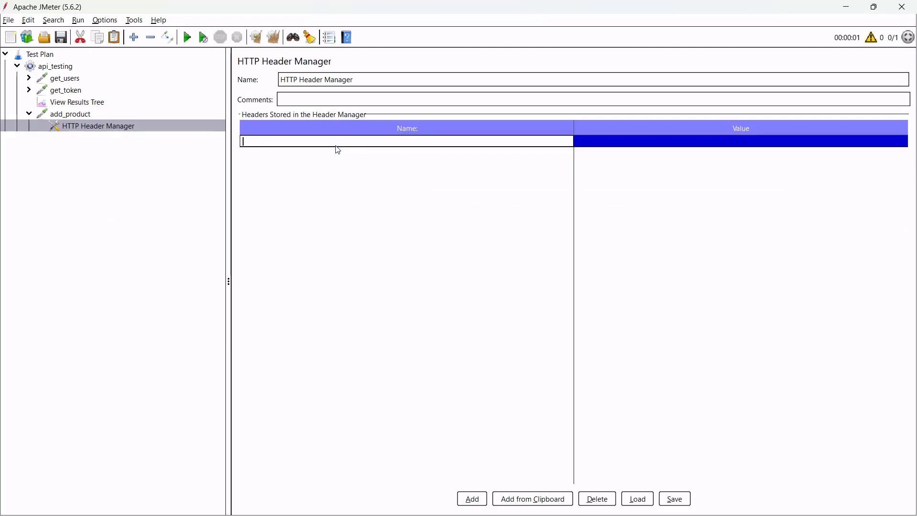
pyautogui.press('Tab')
pyautogui.write('application/js')
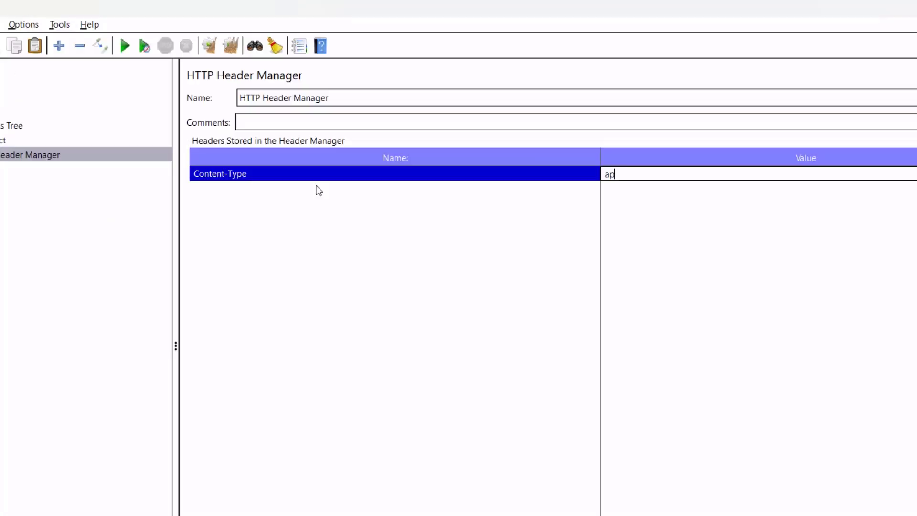
pyautogui.write('on')
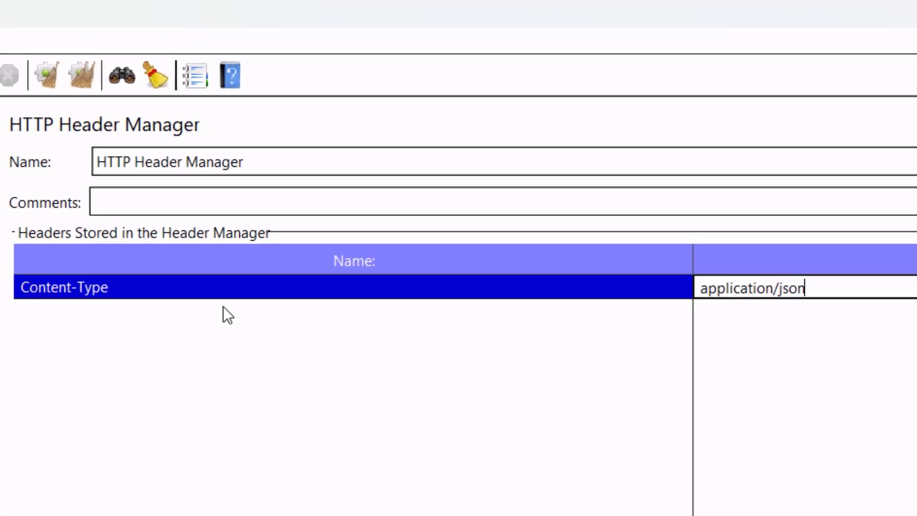
pyautogui.click(223, 306)
pyautogui.click(61, 131)
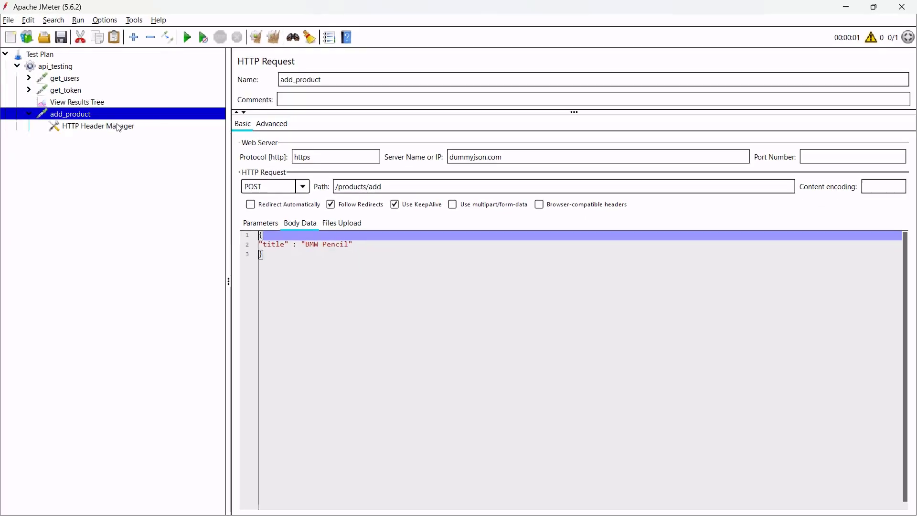
# Select the add-product fetch example code in the DummyJSON docs.
pyautogui.hotkey('alt', 'Tab')
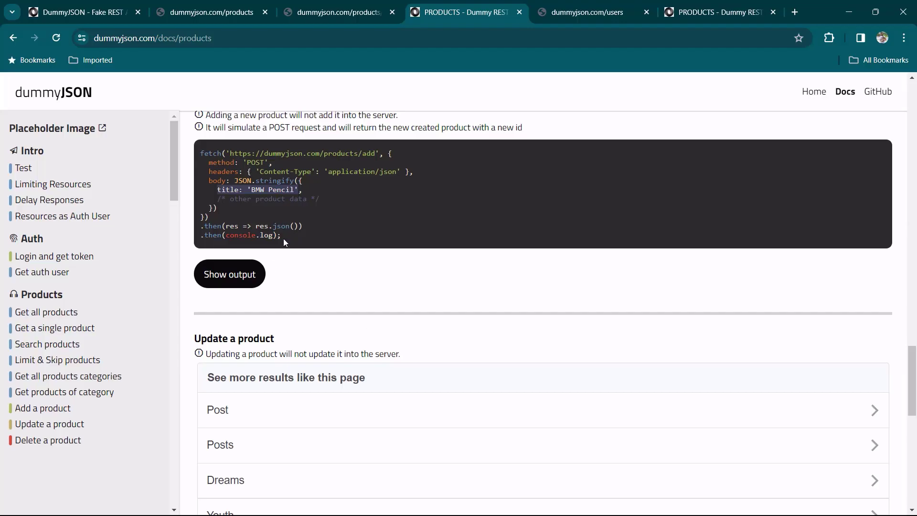
pyautogui.scroll(1, 271, 224)
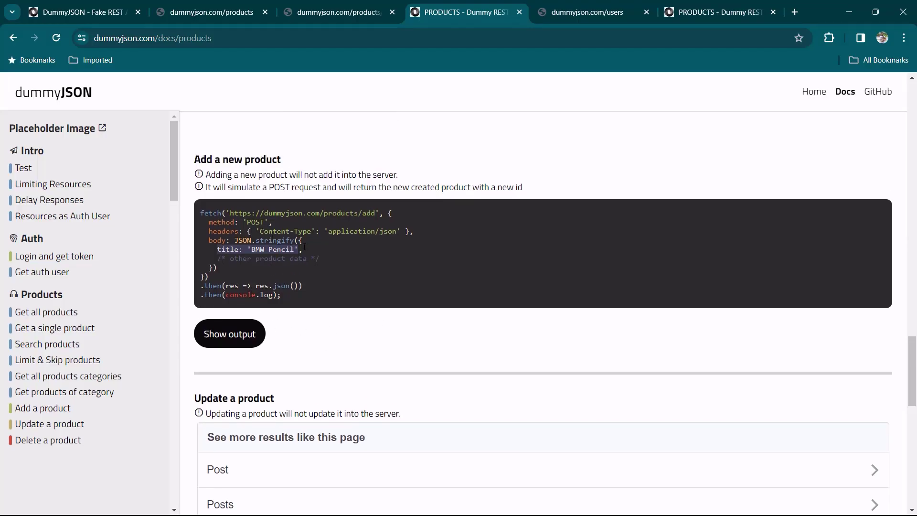
pyautogui.click(264, 241)
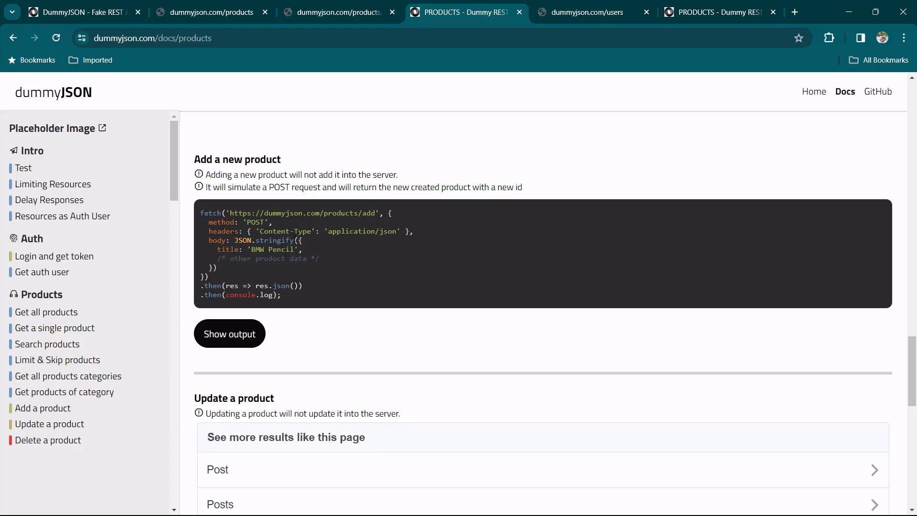
pyautogui.moveTo(329, 288); pyautogui.dragTo(204, 216)
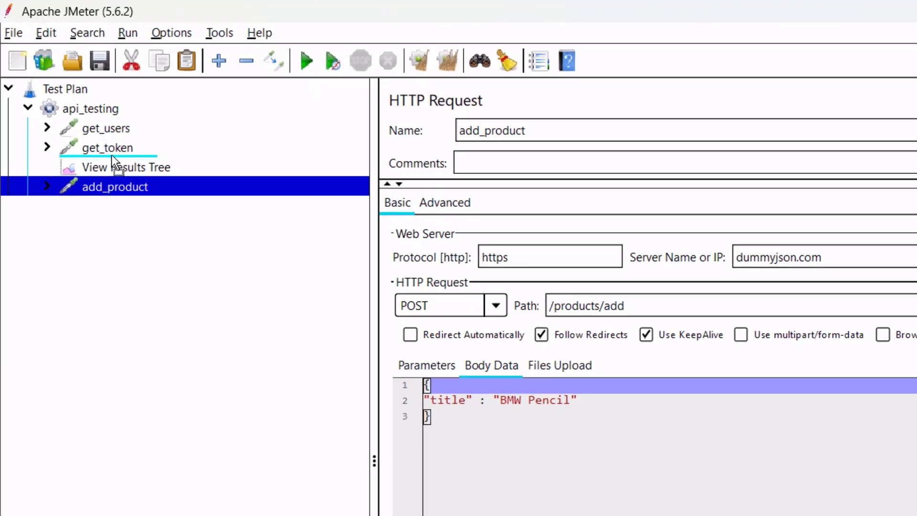
# Move View Results Tree below add_product in the api_testing tree.
pyautogui.moveTo(111, 160); pyautogui.dragTo(110, 189)
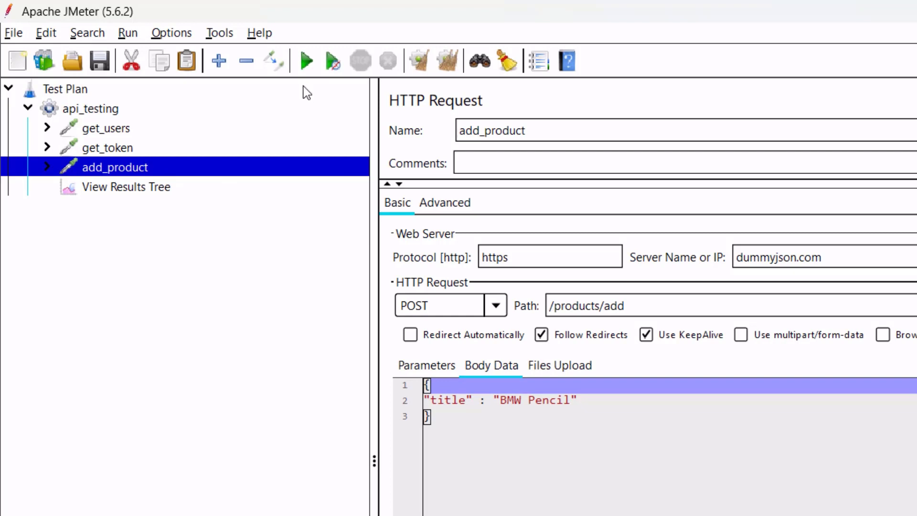
# Run the test and check the get_users and add_product responses (id 101, BMW Pencil).
pyautogui.click(306, 61)
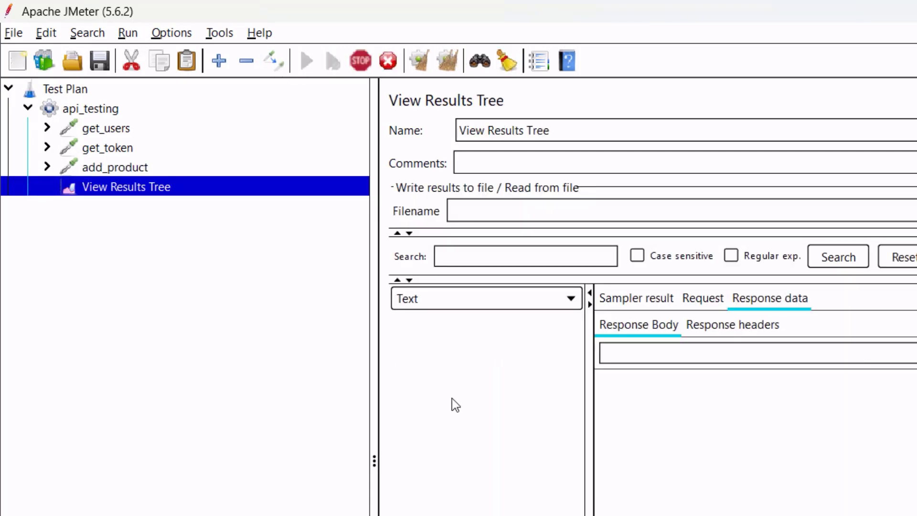
pyautogui.click(467, 324)
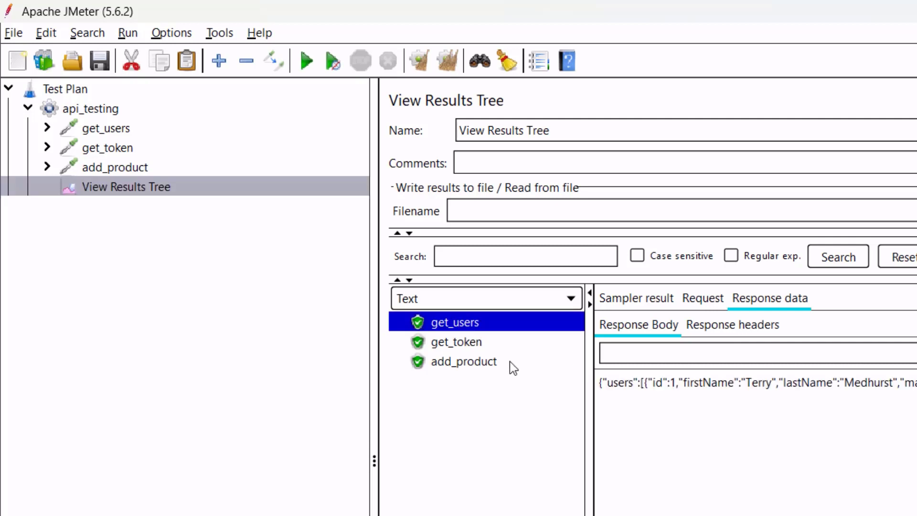
pyautogui.click(460, 347)
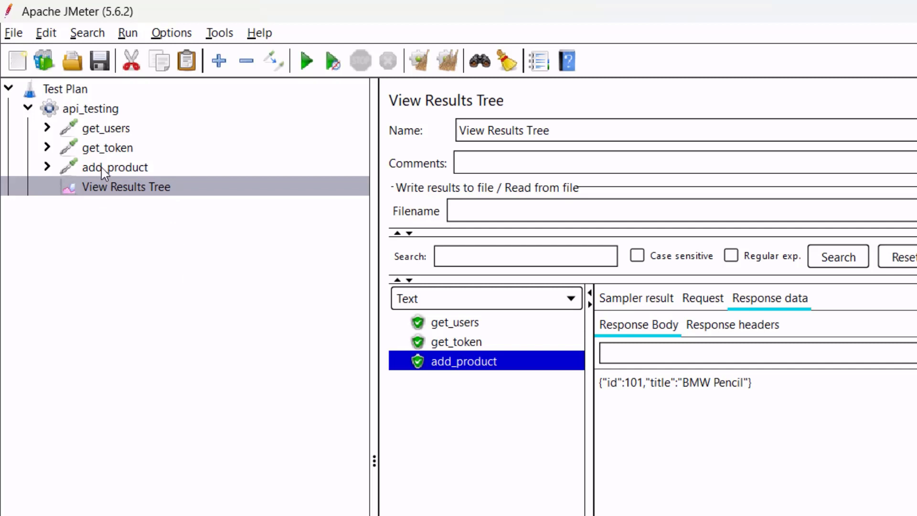
pyautogui.click(48, 148)
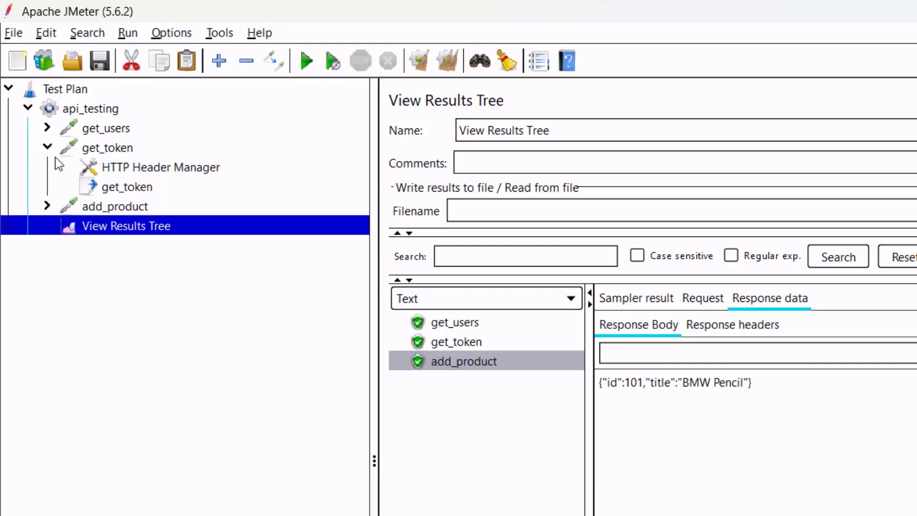
pyautogui.click(133, 191)
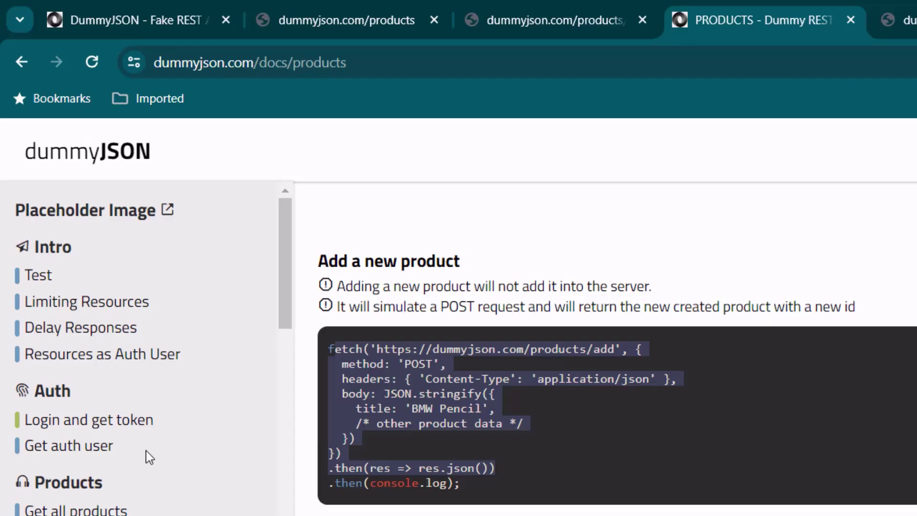
# Copy the /auth/me path from the Get current auth user docs example.
pyautogui.click(63, 456)
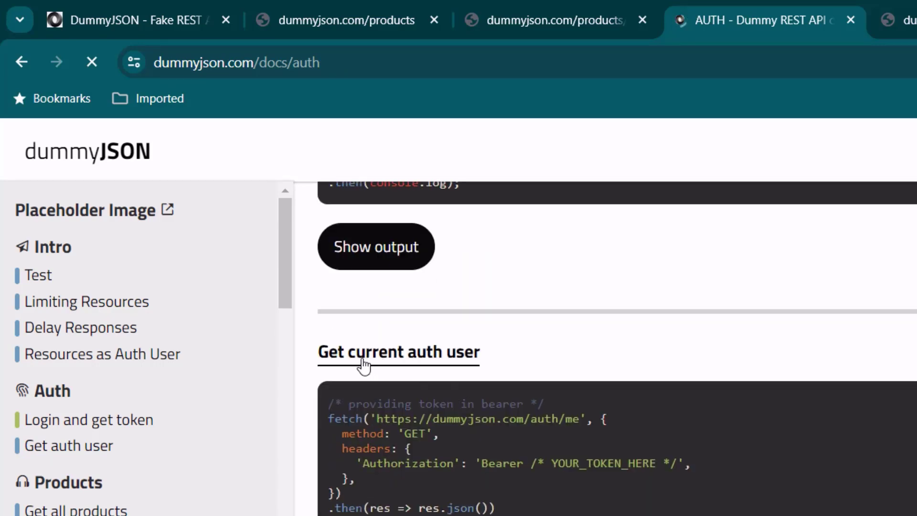
pyautogui.scroll(-1, 503, 371)
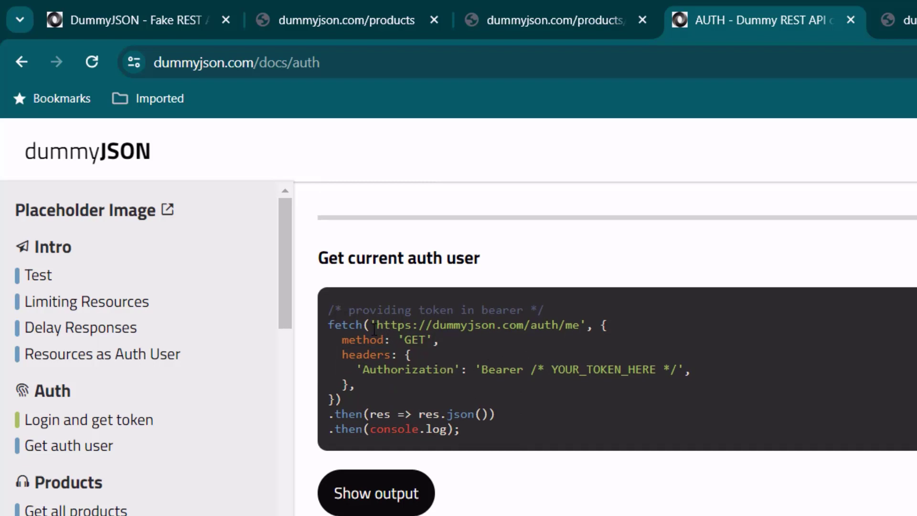
pyautogui.moveTo(528, 325); pyautogui.dragTo(581, 325)
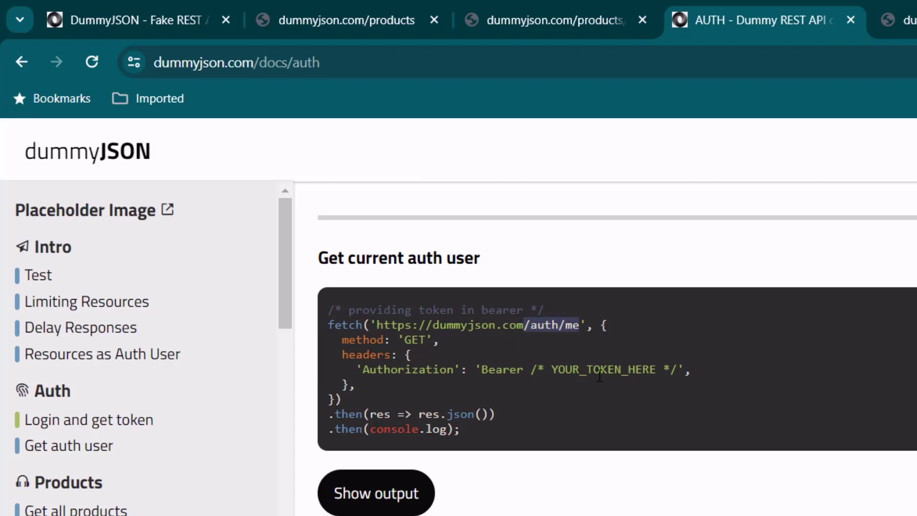
pyautogui.rightClick(543, 325)
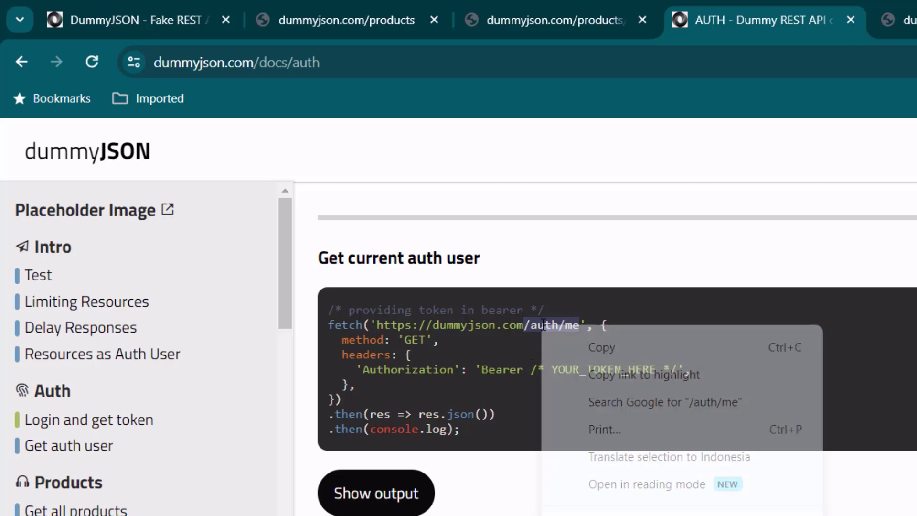
pyautogui.click(589, 345)
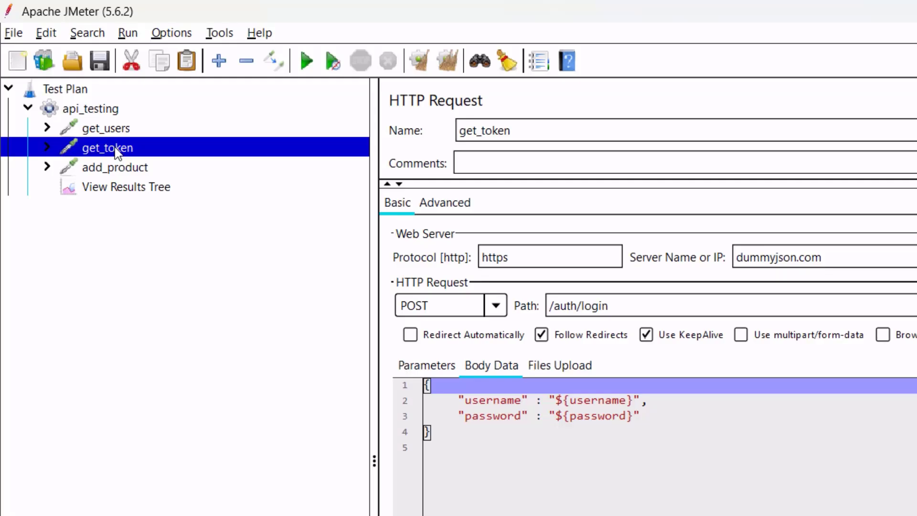
# Add a validate_token HTTP Request using https, dummyjson.com and path /auth/me.
pyautogui.click(135, 109)
pyautogui.rightClick(135, 109)
pyautogui.moveTo(202, 117)
pyautogui.moveTo(430, 116)
pyautogui.click(590, 146)
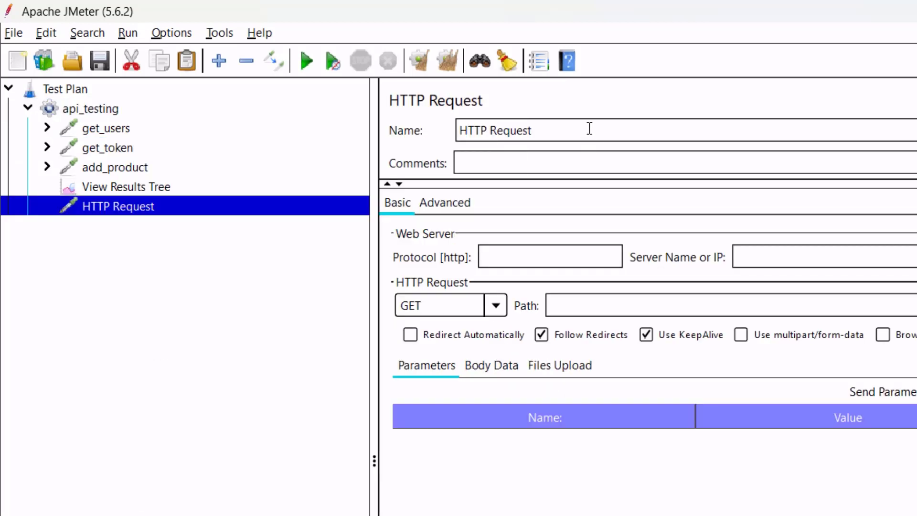
pyautogui.write('valida')
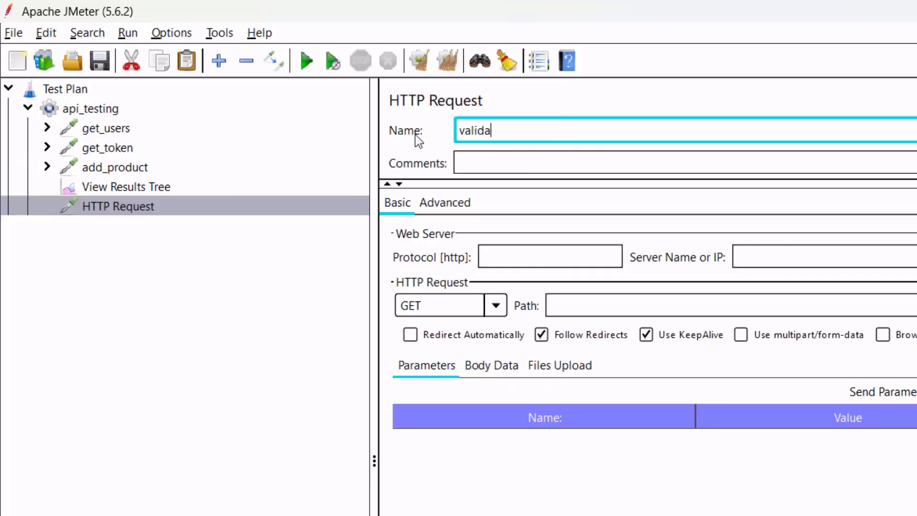
pyautogui.write('te_token')
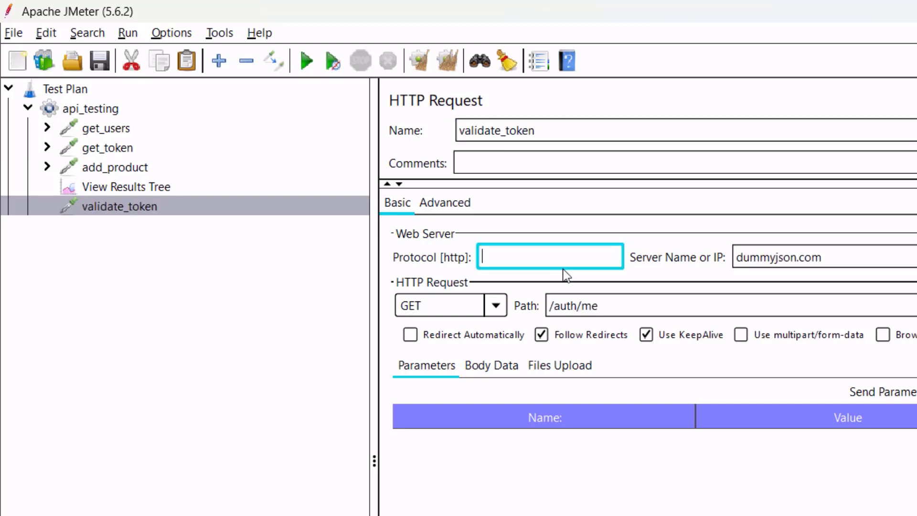
pyautogui.write('https')
pyautogui.moveTo(854, 258); pyautogui.dragTo(735, 257)
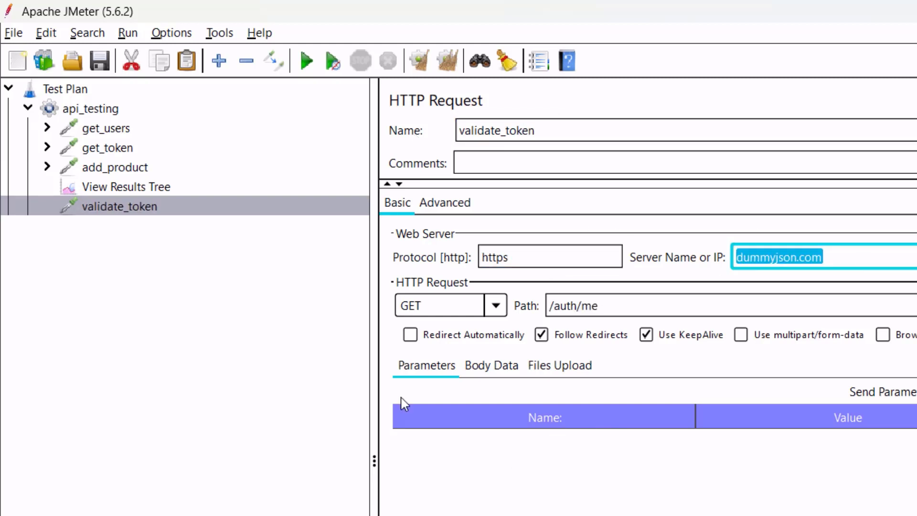
pyautogui.click(163, 207)
pyautogui.rightClick(168, 206)
# Add an HTTP Header Manager under validate_token with a header named Authorization.
pyautogui.moveTo(169, 210)
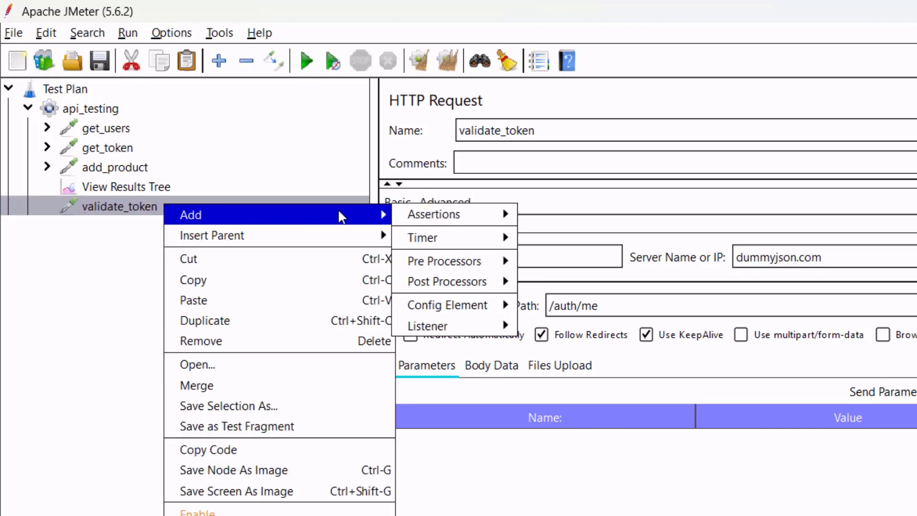
pyautogui.moveTo(498, 311)
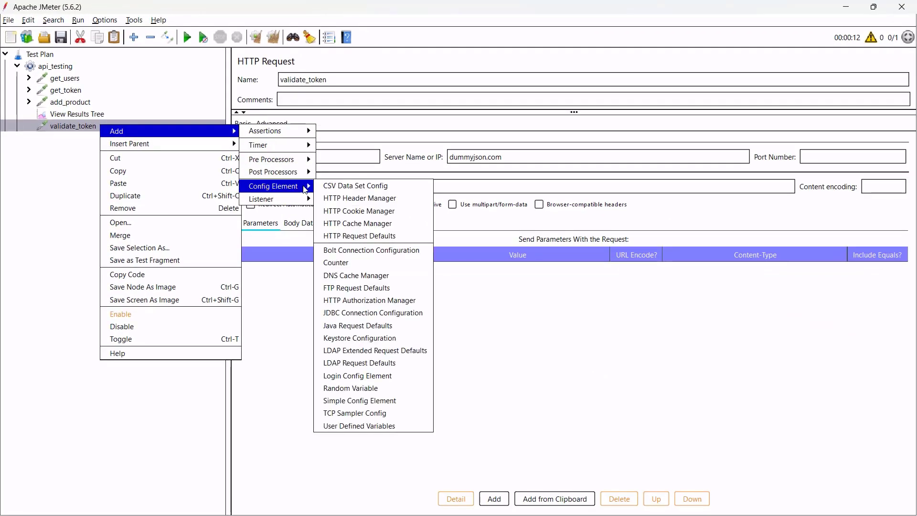
pyautogui.click(351, 201)
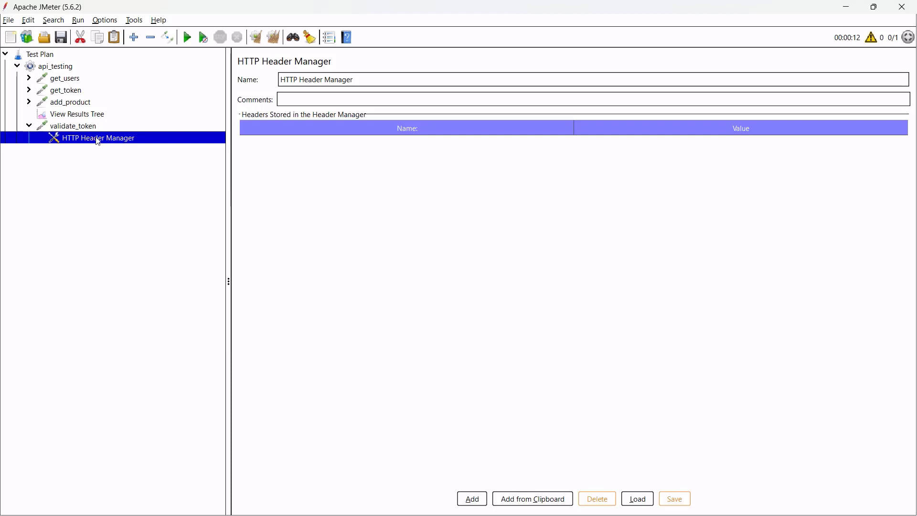
pyautogui.click(471, 499)
pyautogui.click(381, 145)
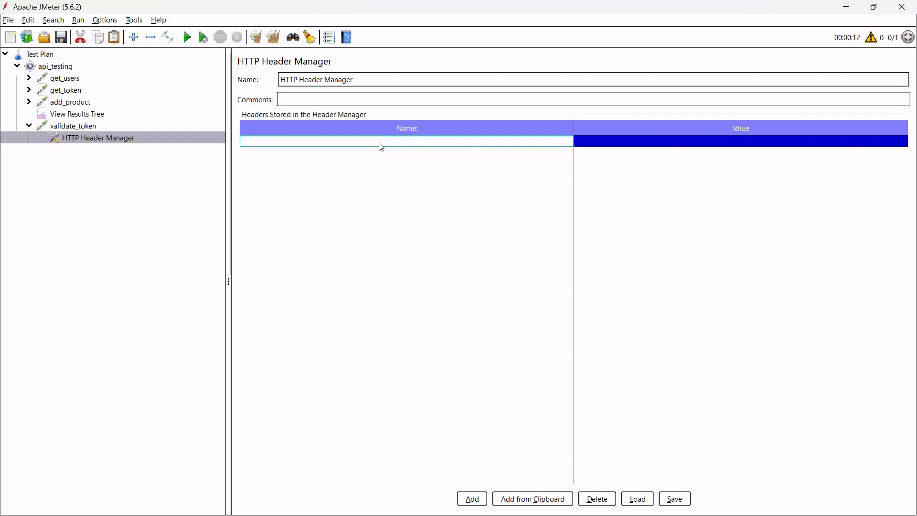
pyautogui.write('Authorization')
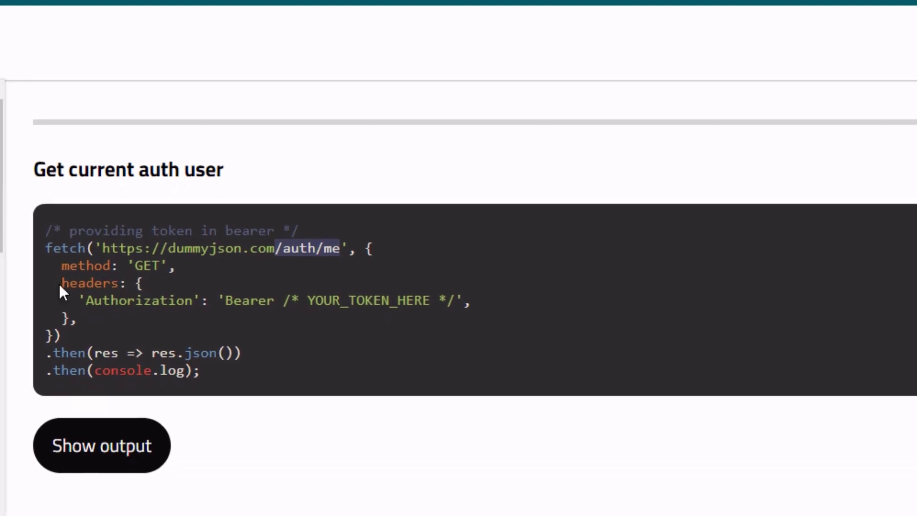
# Set the Authorization header value to Bearer ${token}.
pyautogui.moveTo(61, 283); pyautogui.dragTo(153, 282)
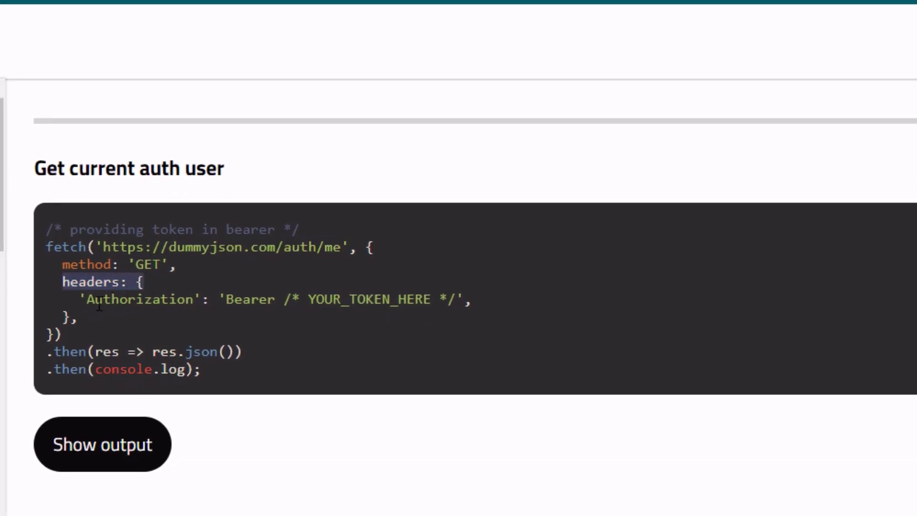
pyautogui.moveTo(92, 304); pyautogui.dragTo(276, 299)
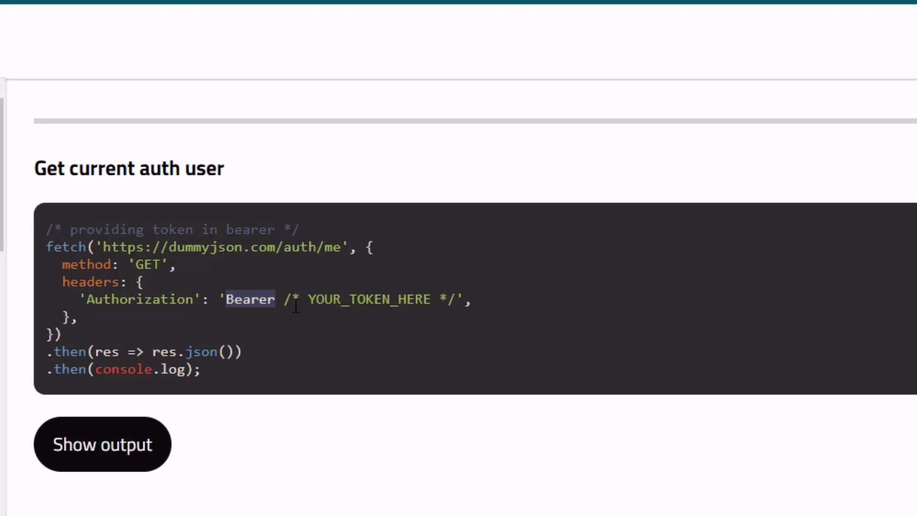
pyautogui.hotkey('alt', 'Tab')
pyautogui.doubleClick(830, 138)
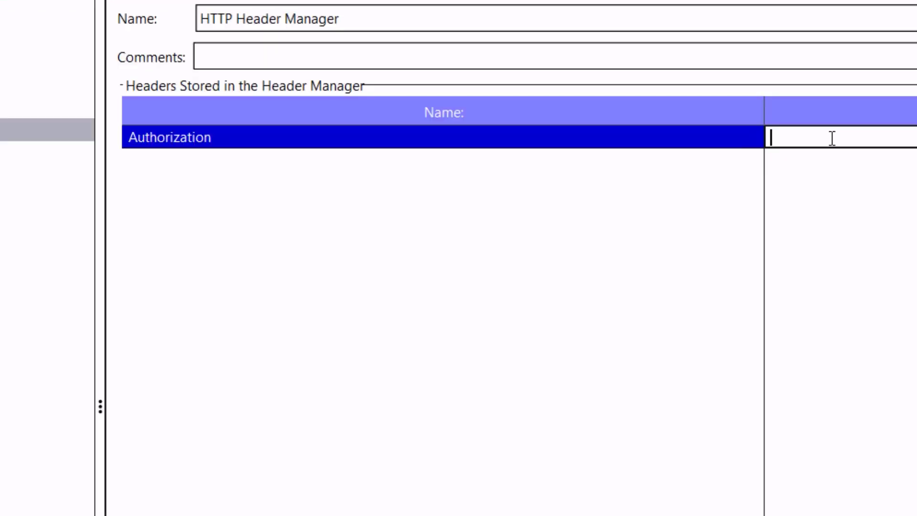
pyautogui.hotkey('ctrl', 'v')
pyautogui.write('${token}')
pyautogui.press('Return')
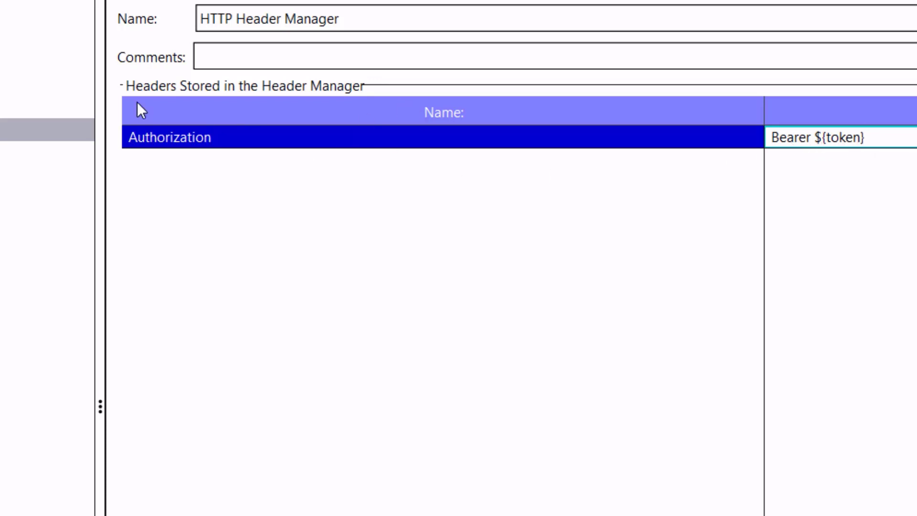
# Move validate_token to run right after get_token and start the test without saving.
pyautogui.click(67, 127)
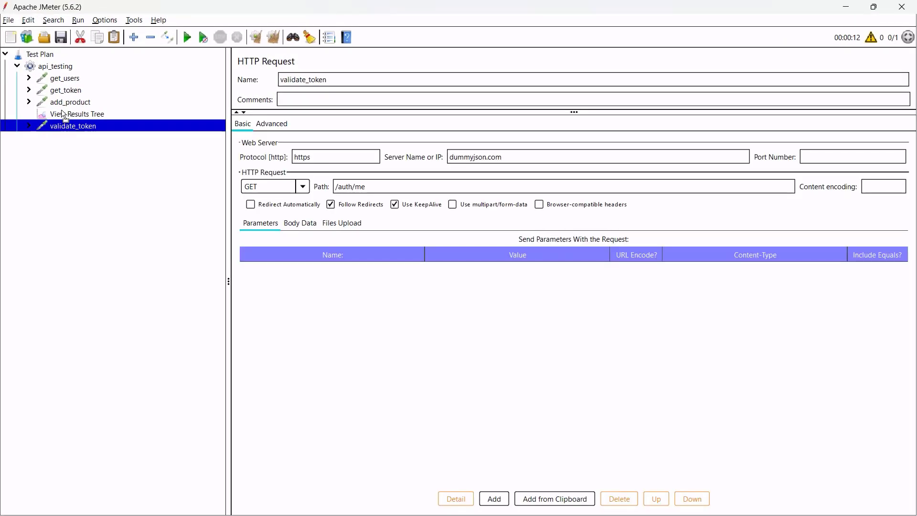
pyautogui.moveTo(61, 111); pyautogui.dragTo(61, 97)
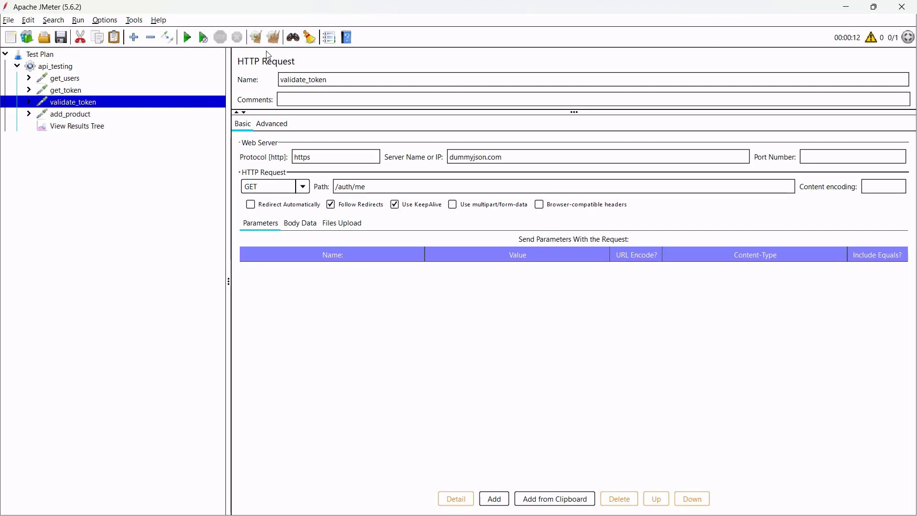
pyautogui.click(186, 37)
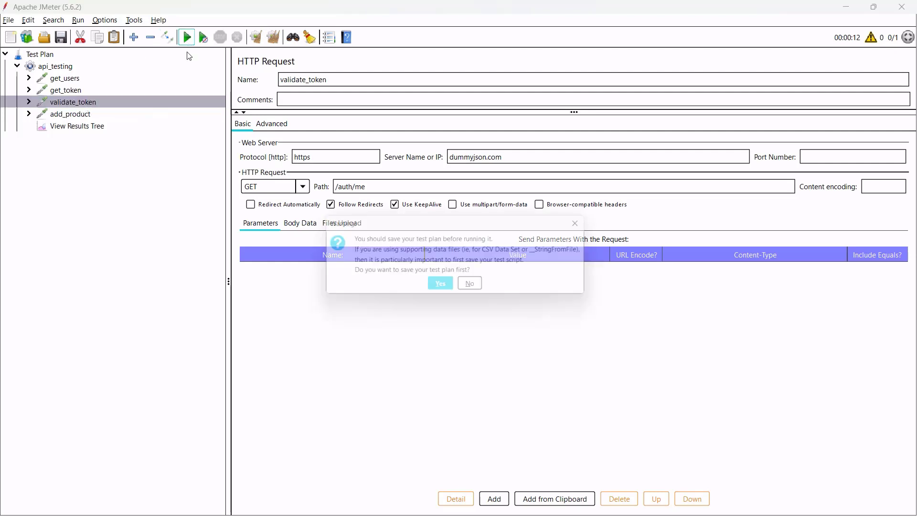
pyautogui.click(474, 287)
# Inspect the get_users, get_token and validate_token responses and request in View Results Tree.
pyautogui.click(163, 125)
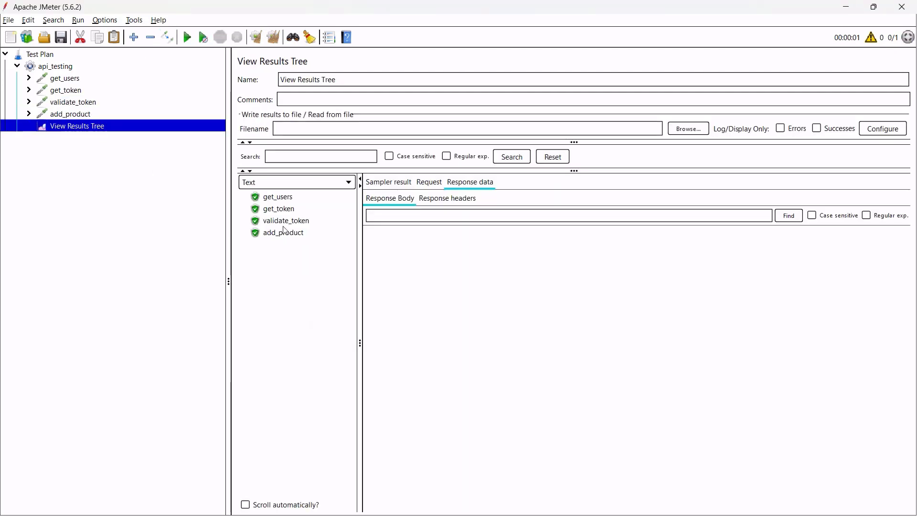
pyautogui.click(290, 199)
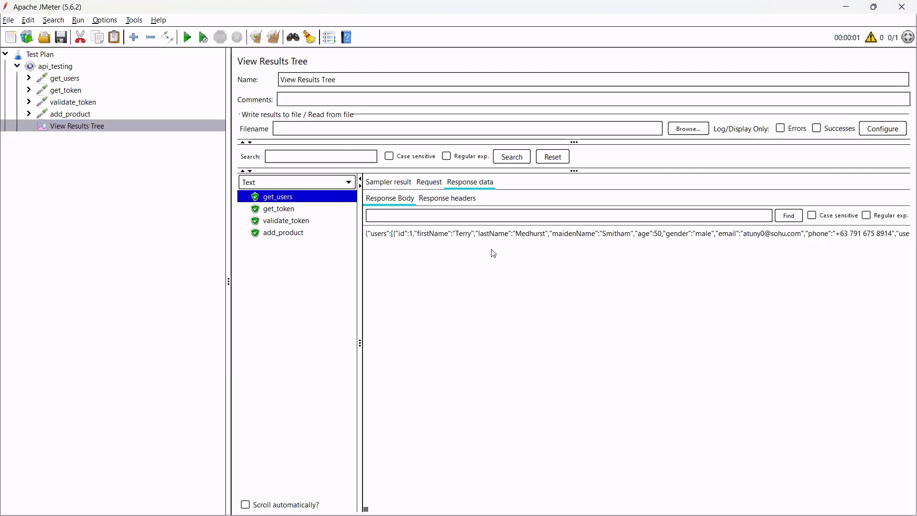
pyautogui.tripleClick(414, 237)
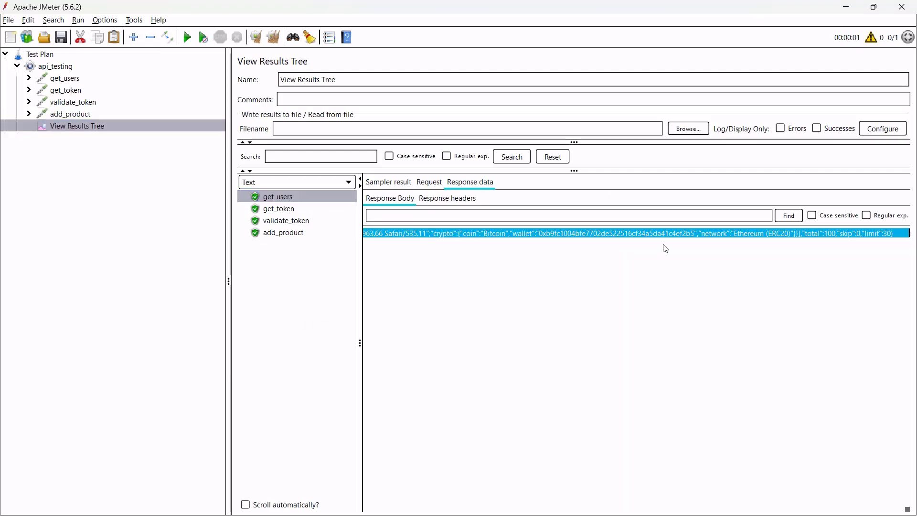
pyautogui.click(282, 210)
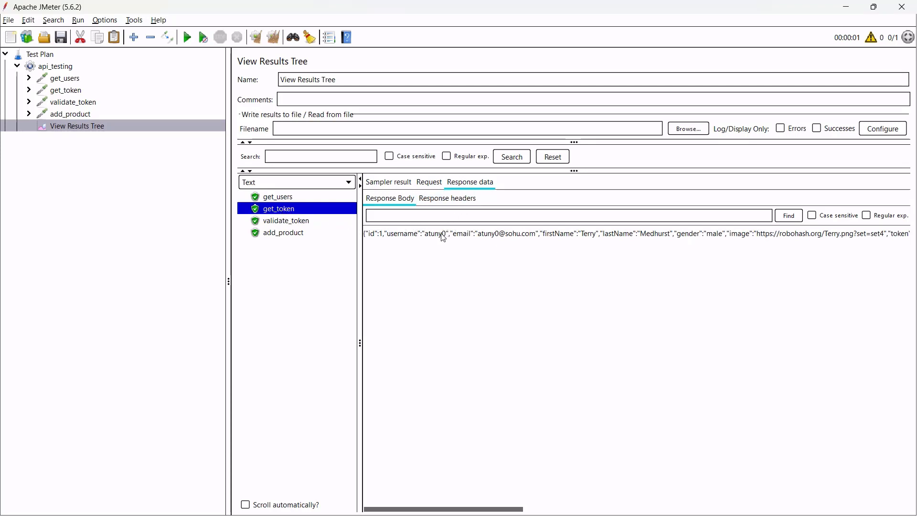
pyautogui.moveTo(491, 512); pyautogui.dragTo(684, 512)
pyautogui.moveTo(408, 234); pyautogui.dragTo(644, 253)
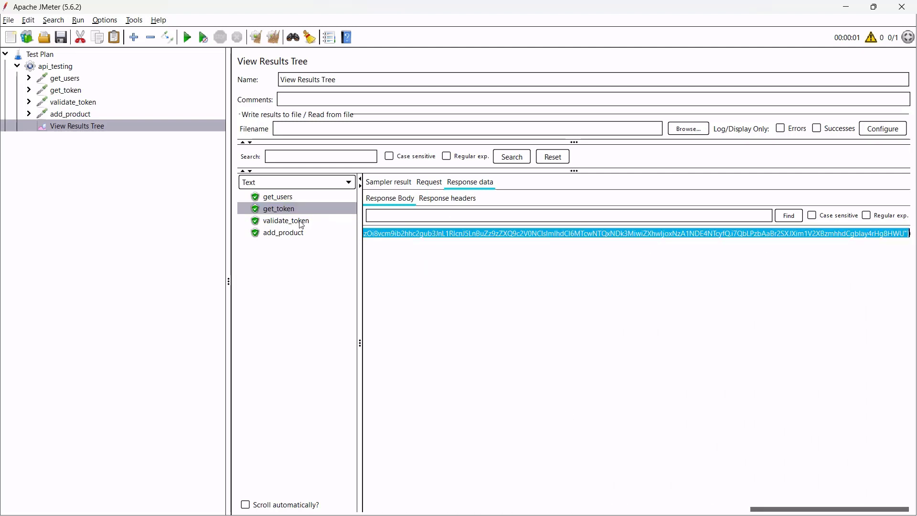
pyautogui.click(320, 220)
pyautogui.click(427, 182)
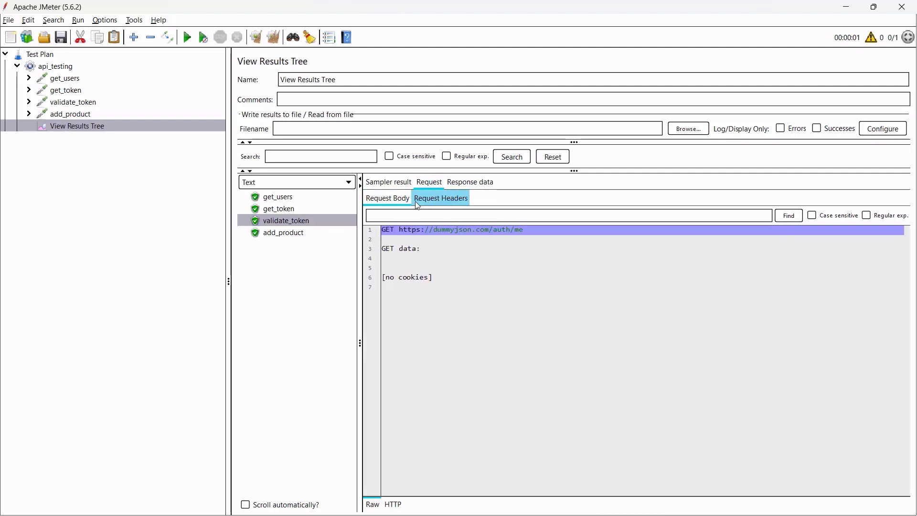
pyautogui.click(440, 198)
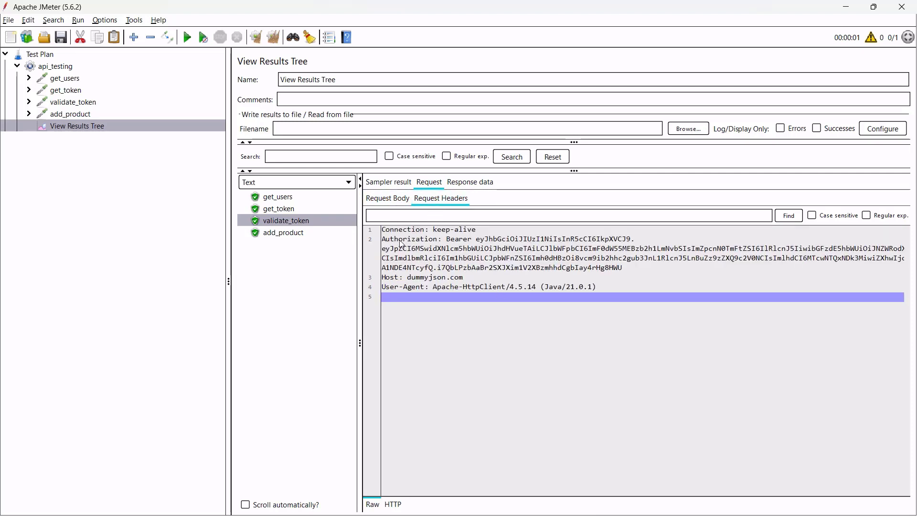
pyautogui.moveTo(385, 241); pyautogui.dragTo(622, 269)
pyautogui.tripleClick(483, 243)
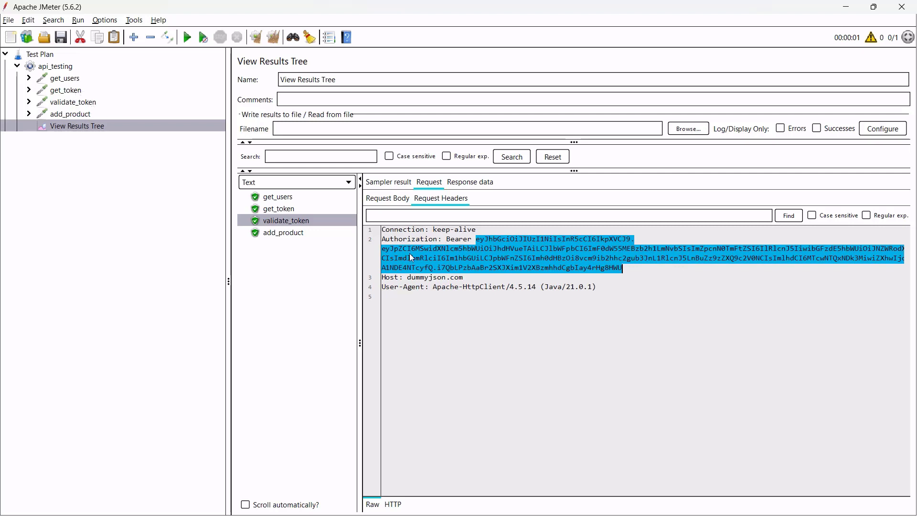
pyautogui.click(470, 182)
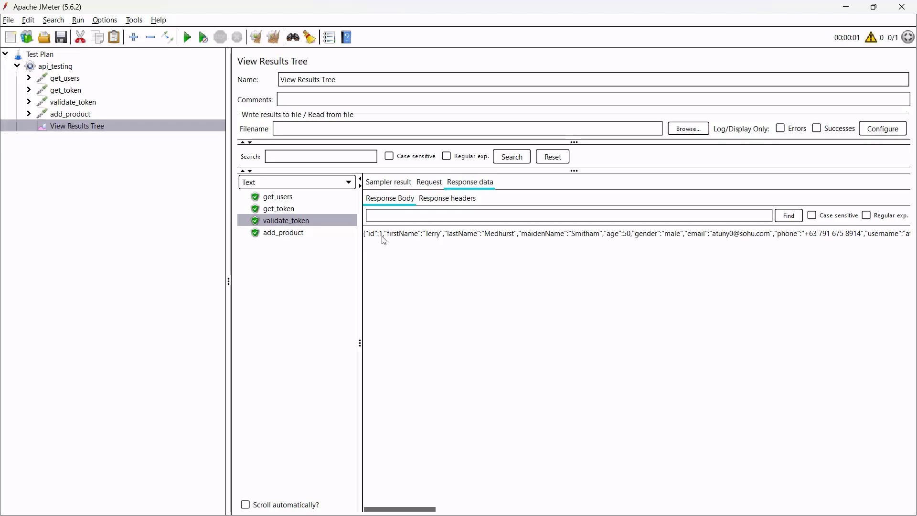
pyautogui.moveTo(382, 235); pyautogui.dragTo(632, 241)
pyautogui.click(446, 254)
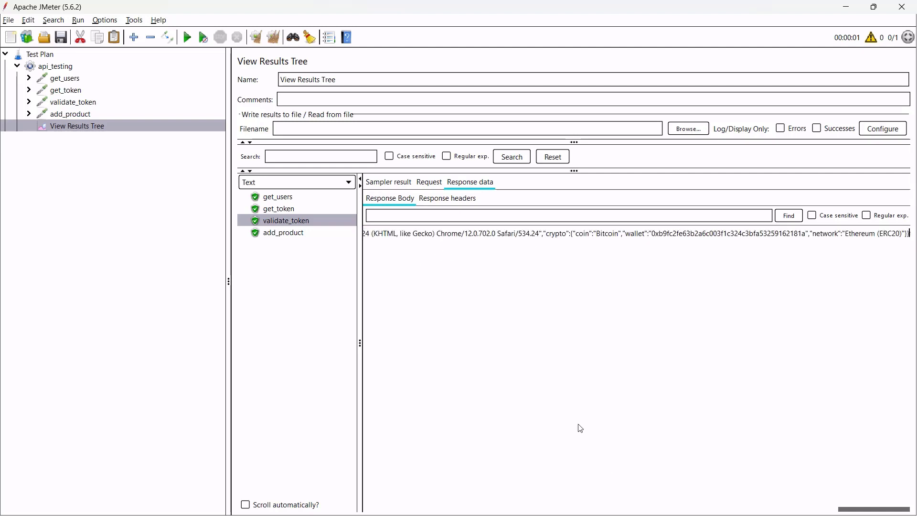
pyautogui.moveTo(496, 234); pyautogui.dragTo(775, 234)
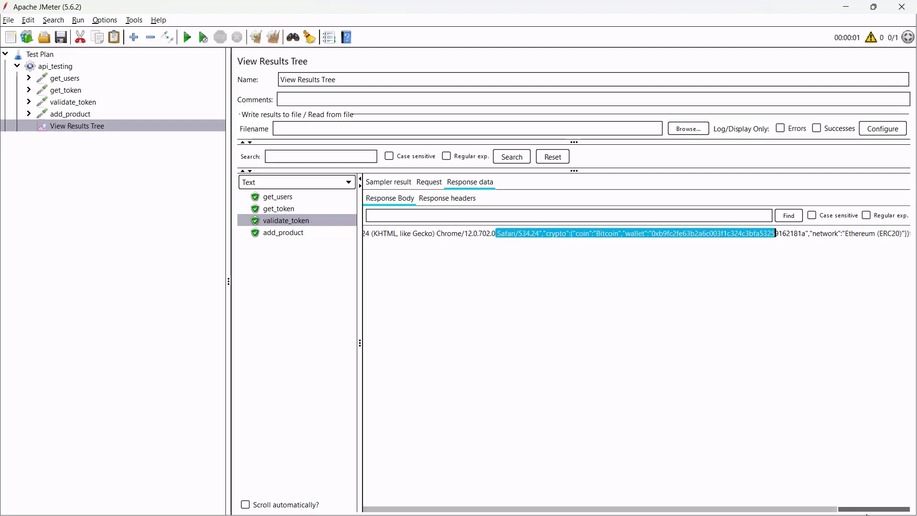
pyautogui.moveTo(875, 510); pyautogui.dragTo(372, 512)
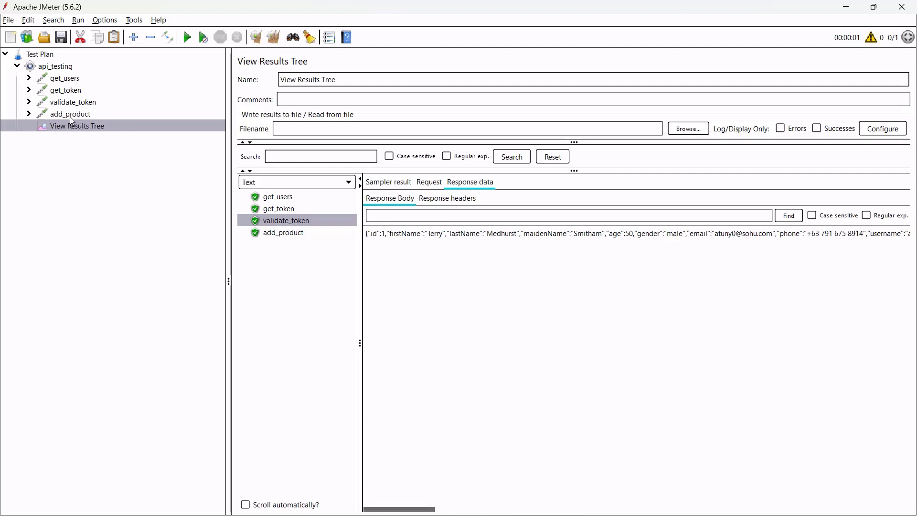
# Review add_product's settings and header manager, then the get_users, get_token and validate_token requests.
pyautogui.click(29, 114)
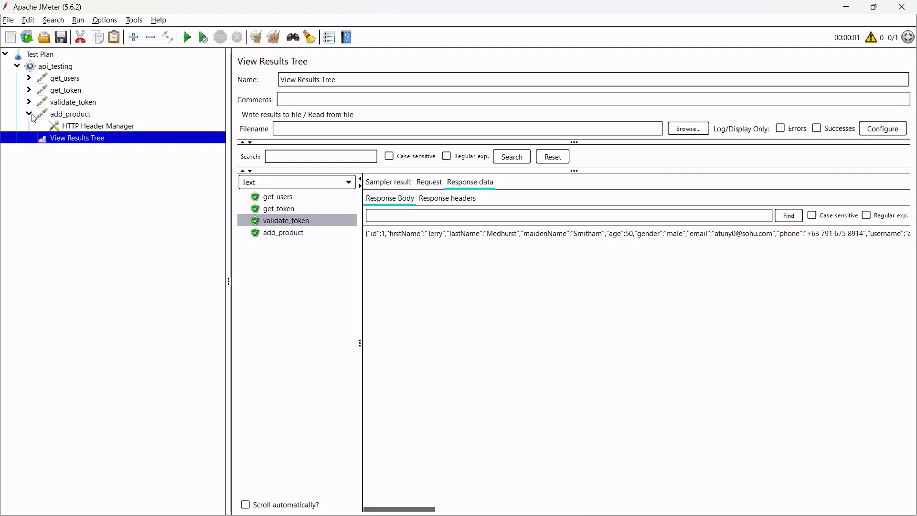
pyautogui.click(69, 117)
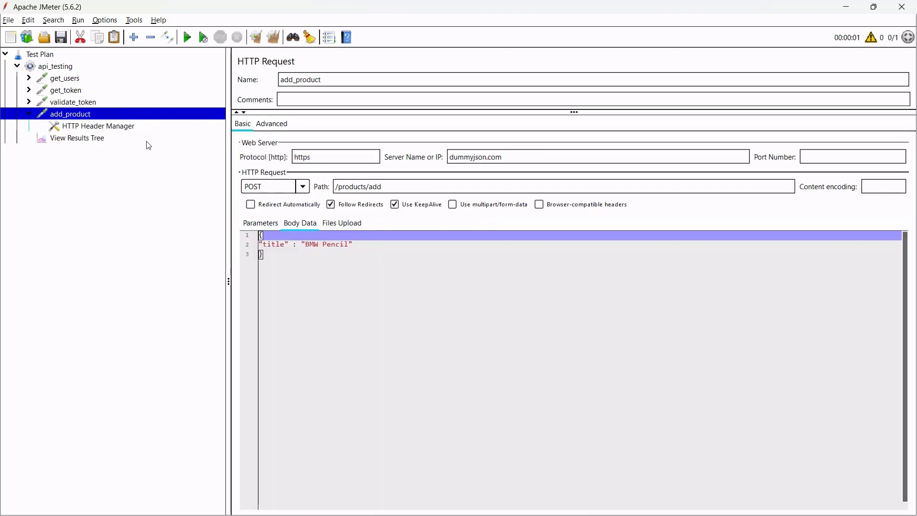
pyautogui.click(98, 129)
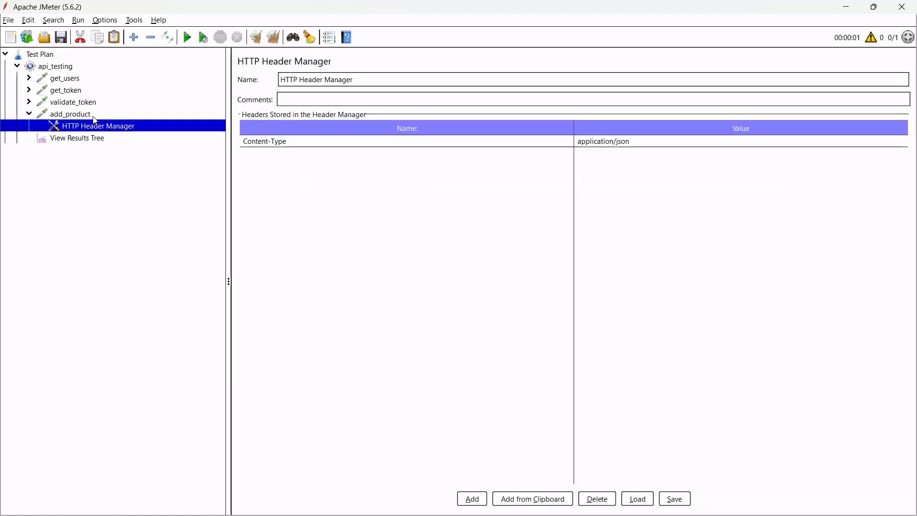
pyautogui.click(102, 115)
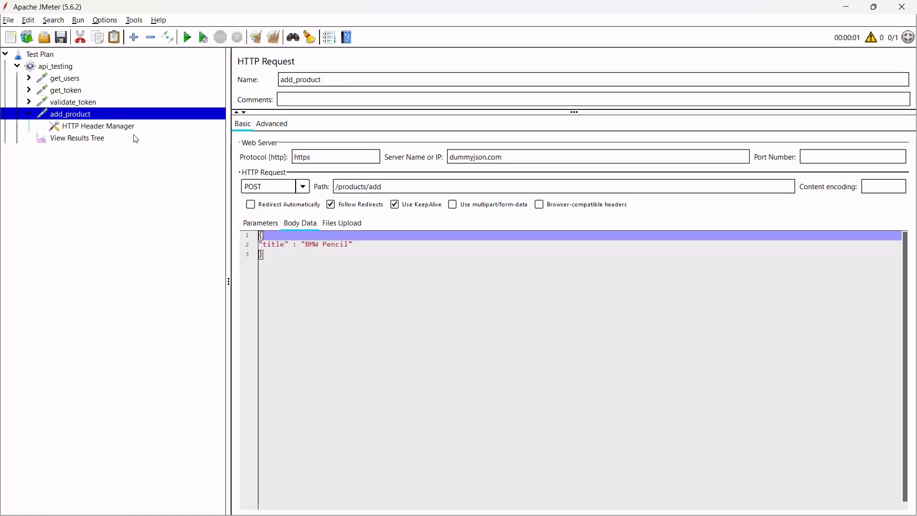
pyautogui.click(88, 83)
pyautogui.click(89, 92)
pyautogui.click(90, 105)
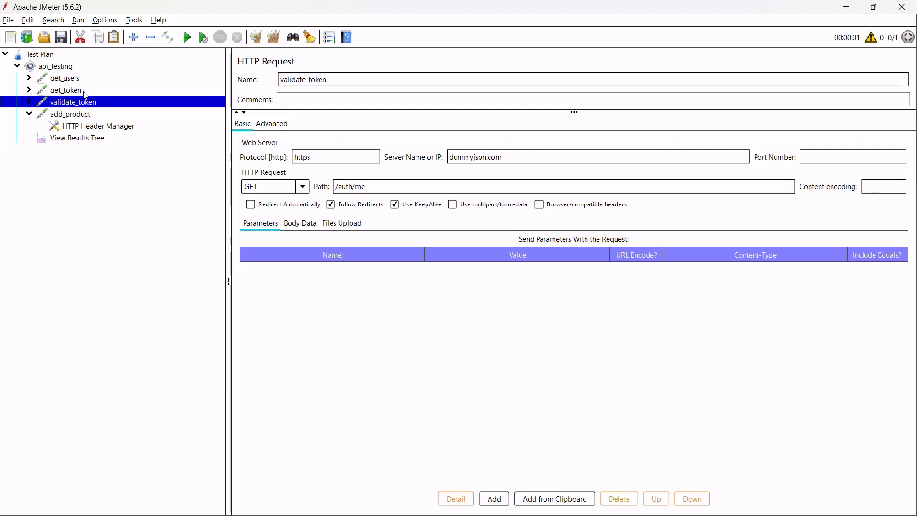
# Place add_product above View Results Tree and check its header manager.
pyautogui.click(83, 116)
pyautogui.hotkey('alt', 'Down')
pyautogui.moveTo(76, 128)
pyautogui.mouseDown()
pyautogui.moveTo(55, 130)
pyautogui.moveTo(59, 121)
pyautogui.mouseUp()
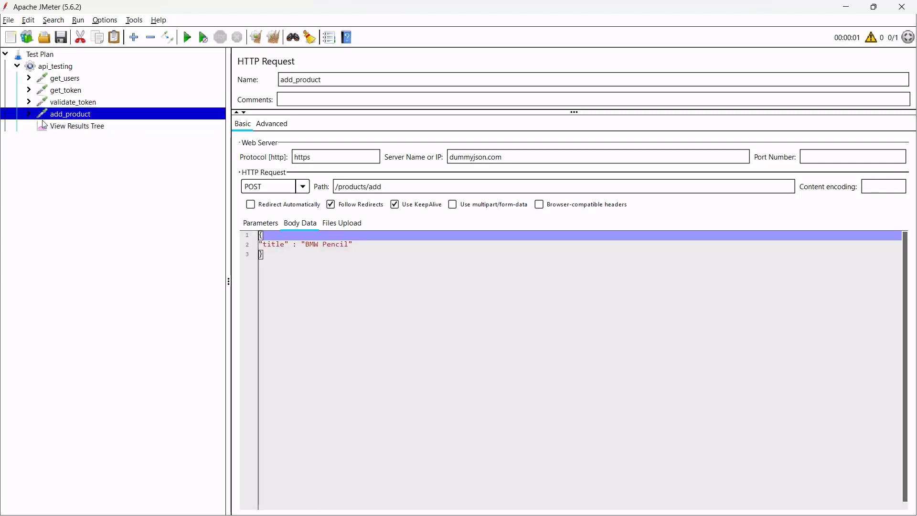
pyautogui.click(29, 114)
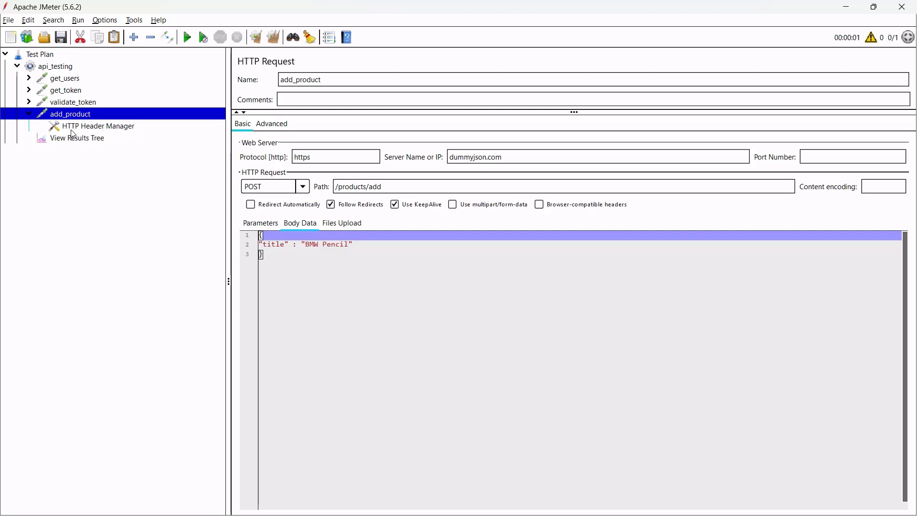
pyautogui.click(29, 115)
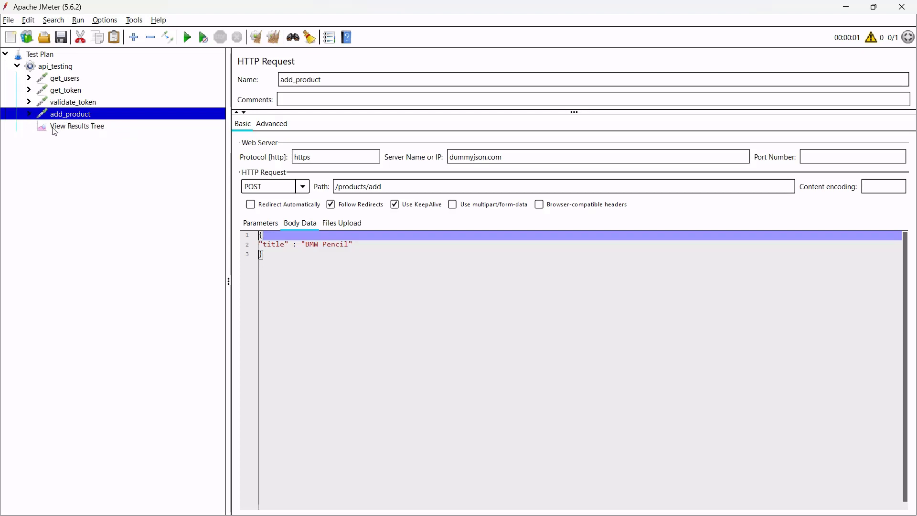
# Check the api_testing thread count, then review each request's settings again.
pyautogui.click(70, 67)
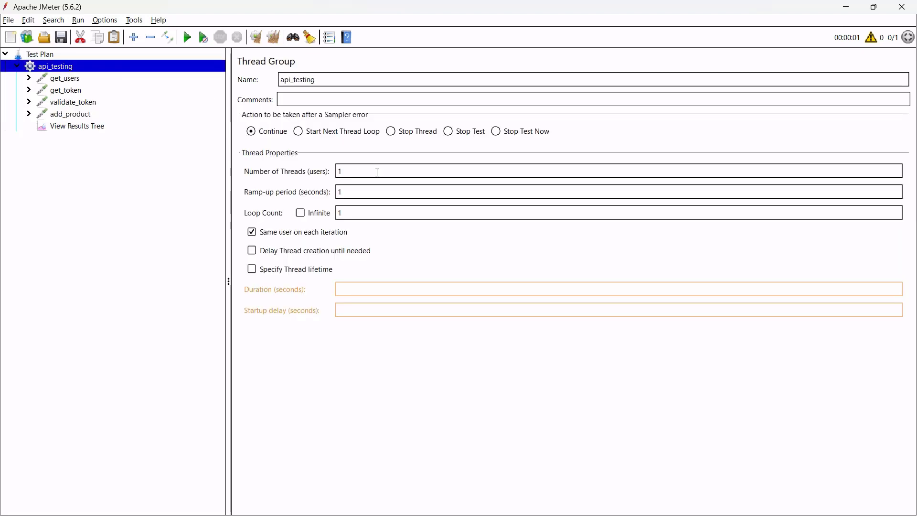
pyautogui.doubleClick(358, 170)
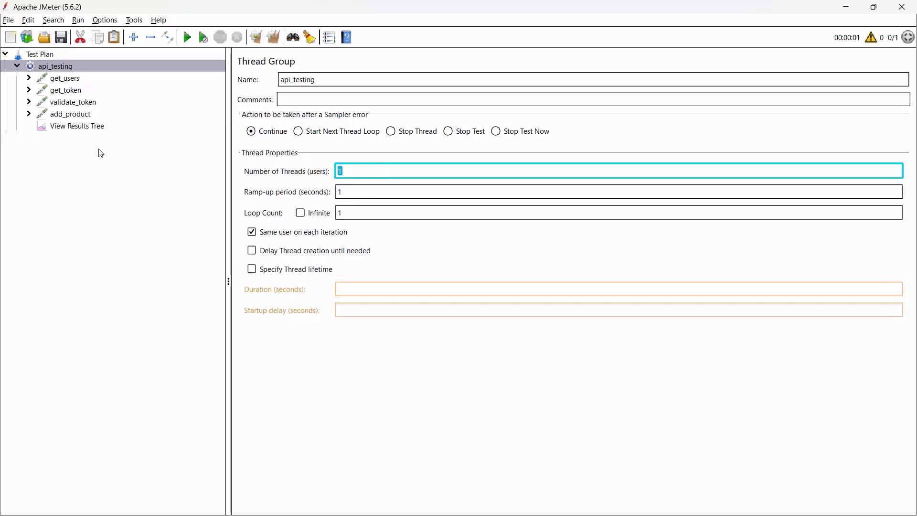
pyautogui.click(68, 79)
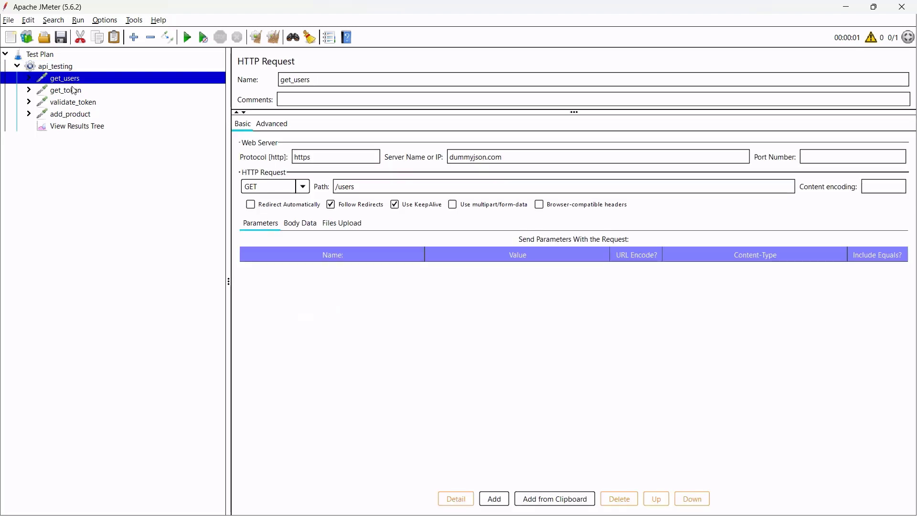
pyautogui.click(73, 90)
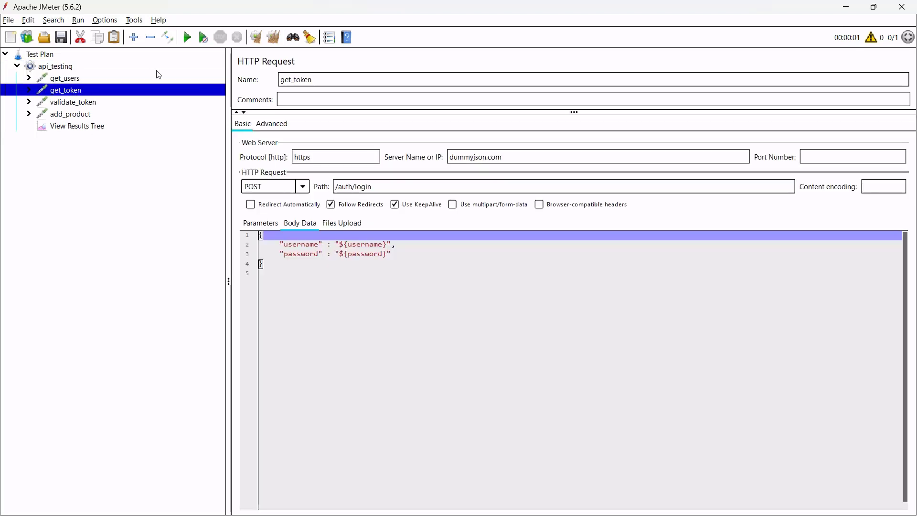
pyautogui.click(87, 101)
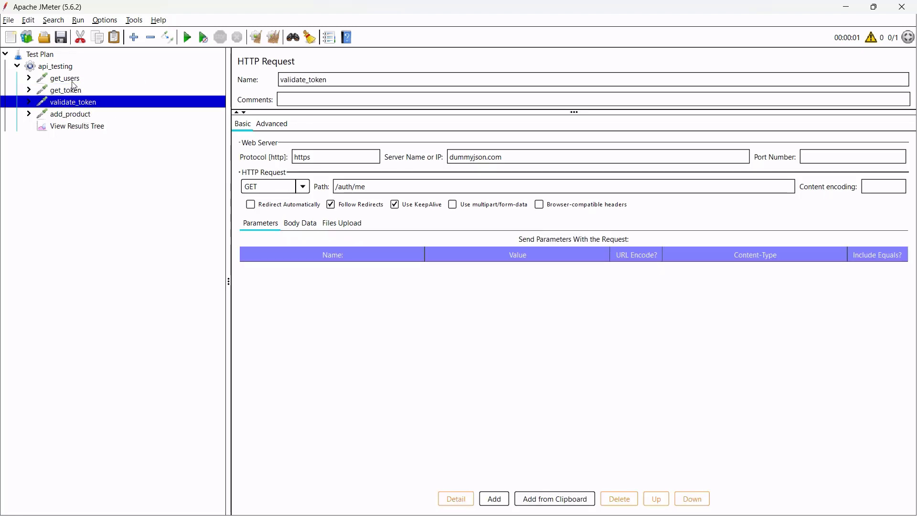
pyautogui.click(71, 81)
pyautogui.click(80, 103)
pyautogui.click(71, 115)
pyautogui.click(29, 114)
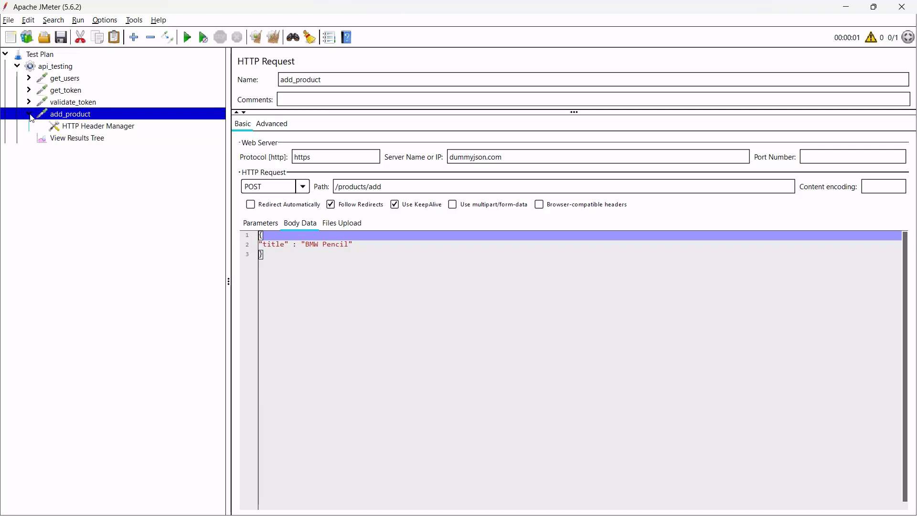
pyautogui.click(29, 114)
# Add a Loop Controller to the api_testing thread group.
pyautogui.click(76, 67)
pyautogui.rightClick(76, 67)
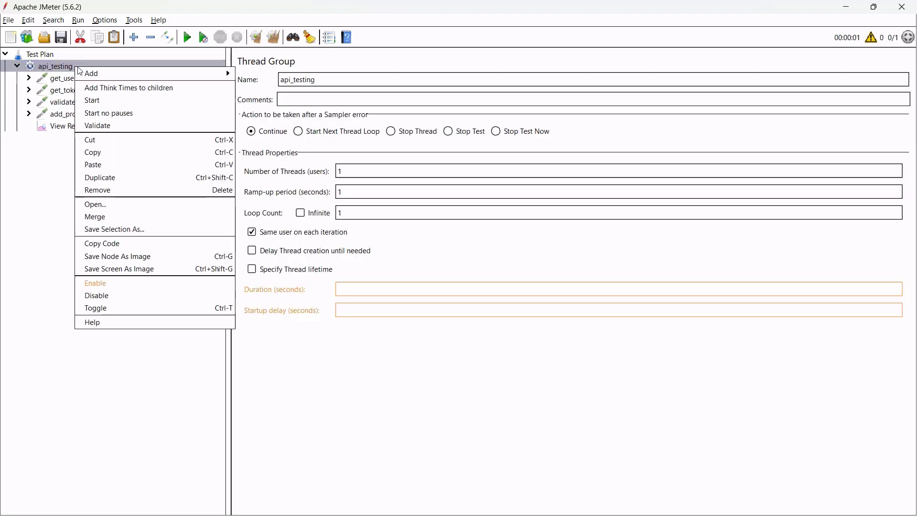
pyautogui.moveTo(108, 72)
pyautogui.moveTo(282, 89)
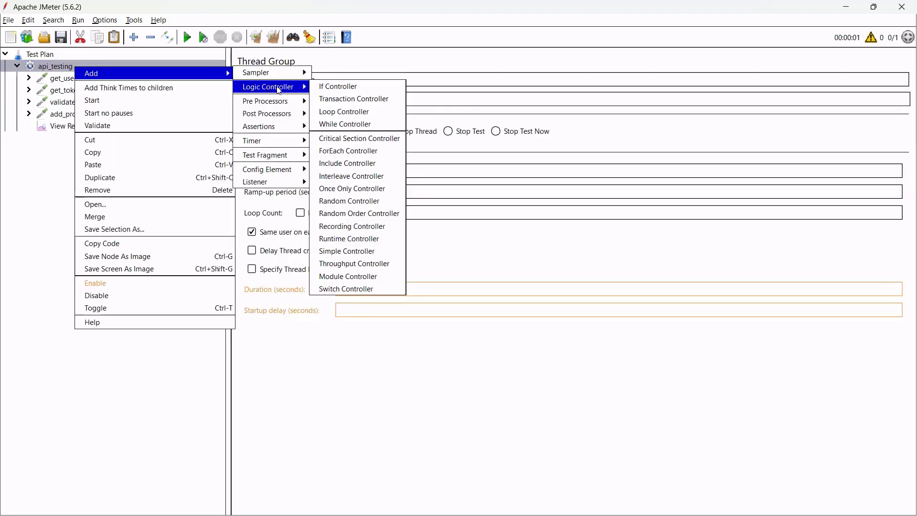
pyautogui.click(354, 112)
# Cut add_product and paste it with its header manager into the Loop Controller.
pyautogui.click(63, 117)
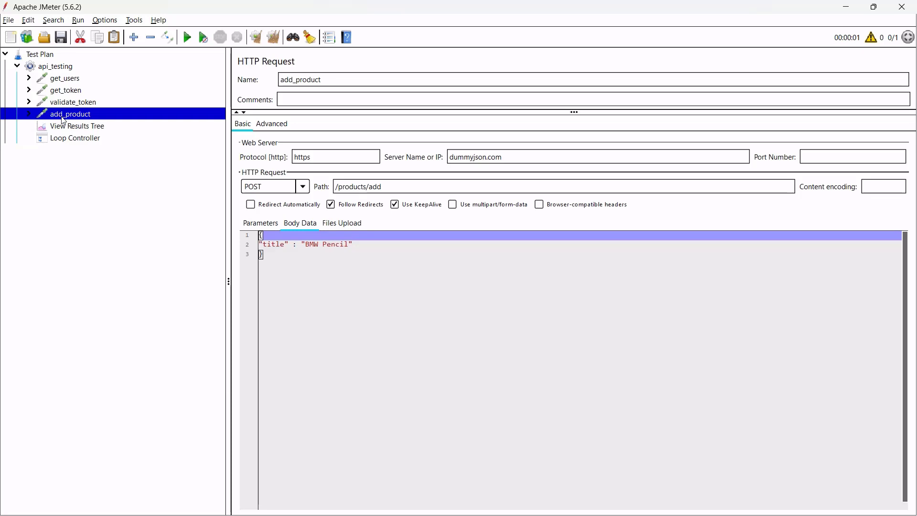
pyautogui.rightClick(74, 117)
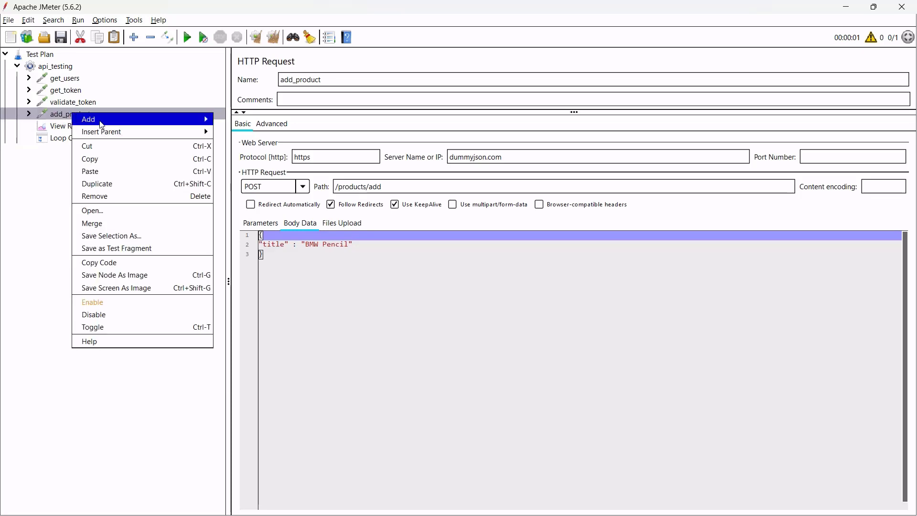
pyautogui.click(109, 146)
pyautogui.click(90, 132)
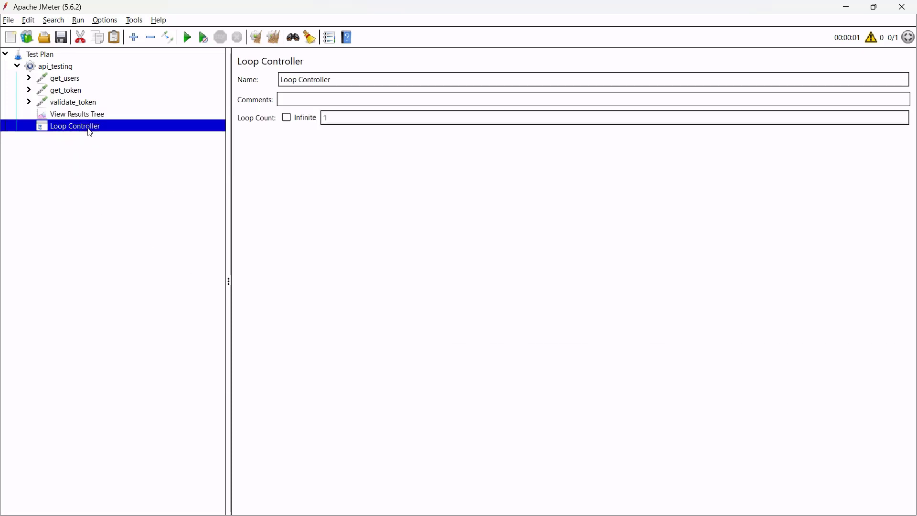
pyautogui.rightClick(89, 128)
pyautogui.click(124, 225)
pyautogui.click(29, 126)
pyautogui.click(41, 138)
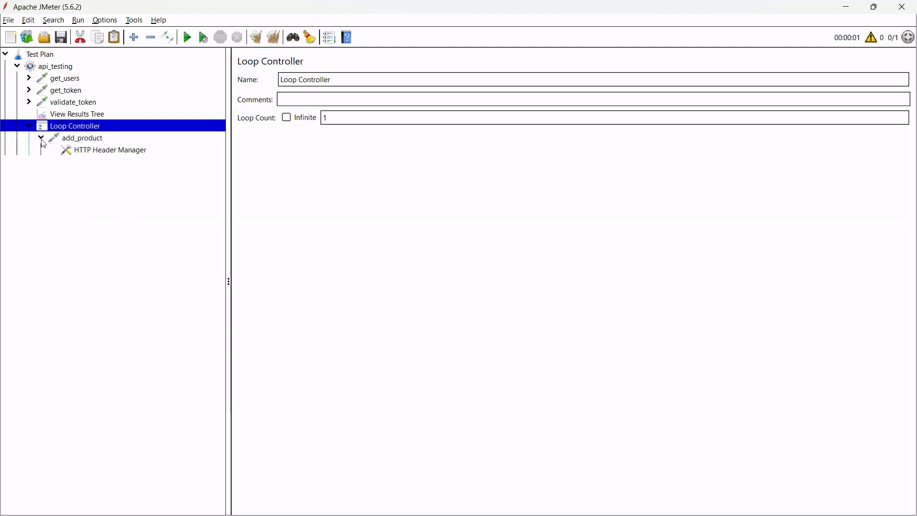
# Check add_product inside the loop and select the Loop Controller's loop count of 1.
pyautogui.click(86, 142)
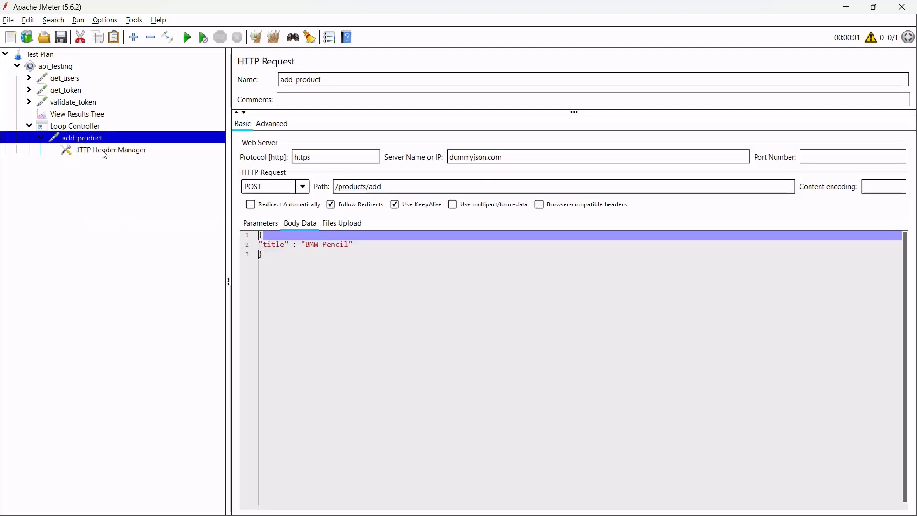
pyautogui.click(81, 128)
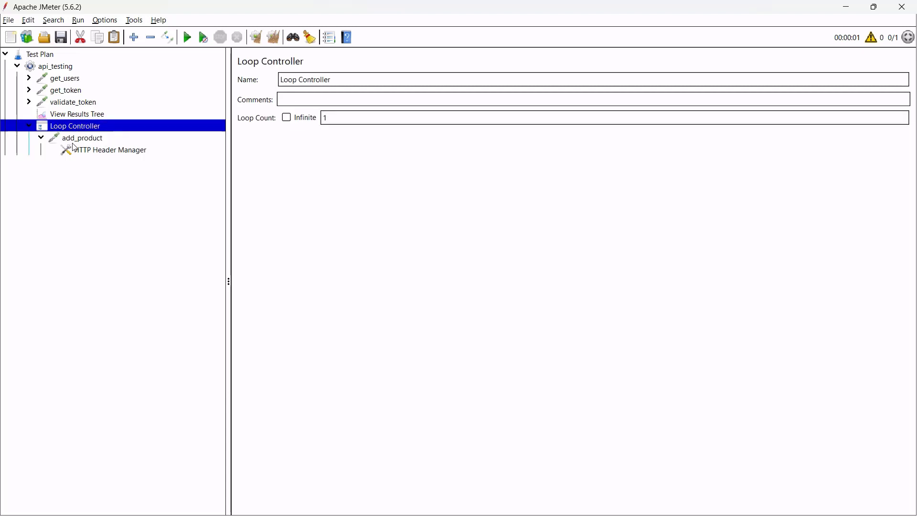
pyautogui.click(344, 124)
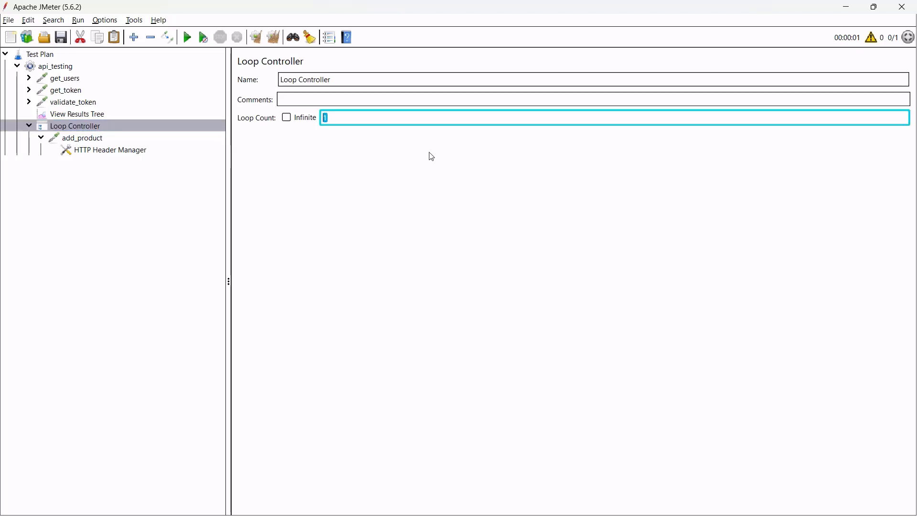
# Review the header manager and each request, then collapse add_product inside the Loop Controller.
pyautogui.click(129, 150)
pyautogui.click(112, 138)
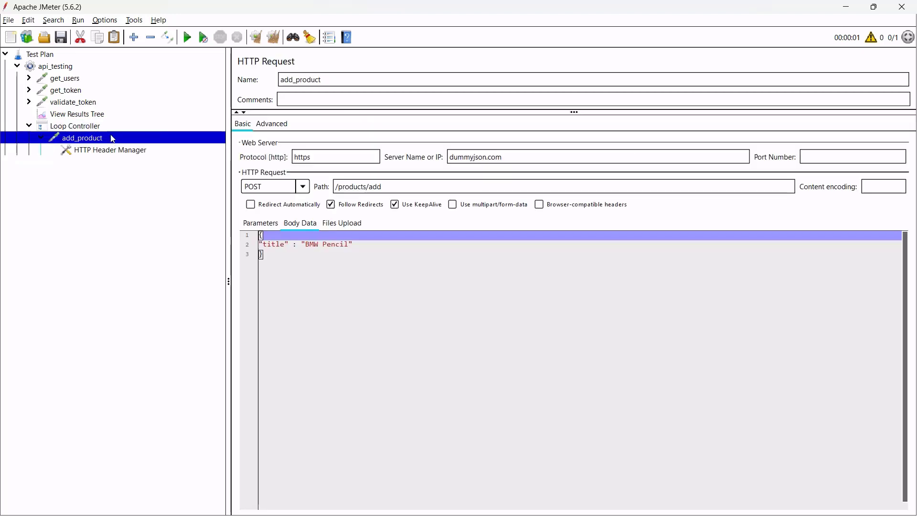
pyautogui.click(86, 81)
pyautogui.click(80, 92)
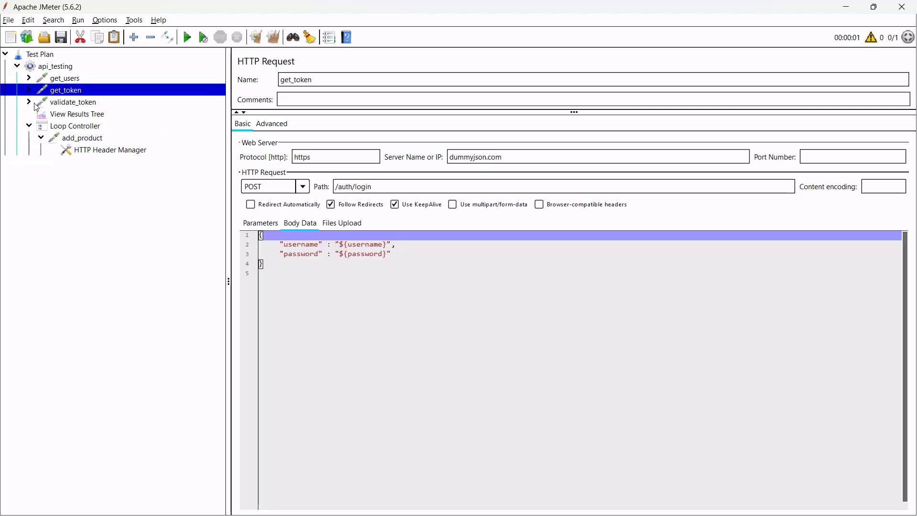
pyautogui.click(79, 104)
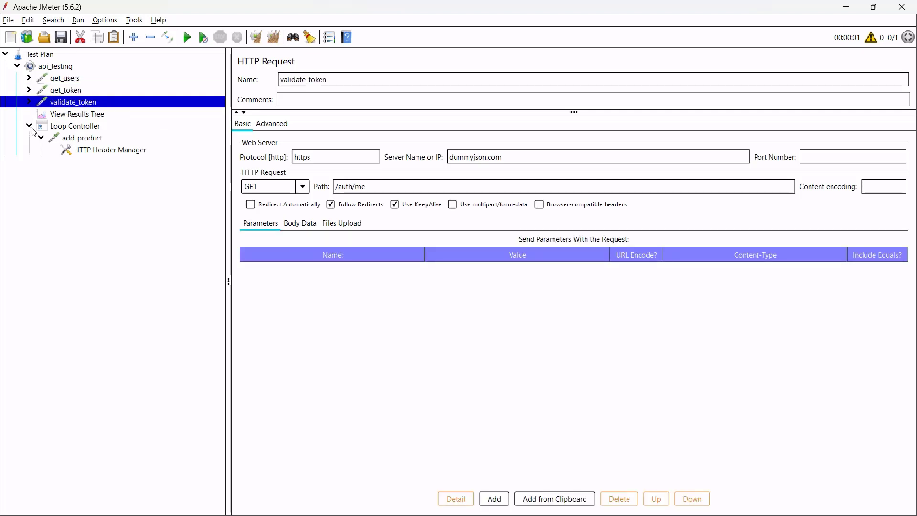
pyautogui.click(29, 126)
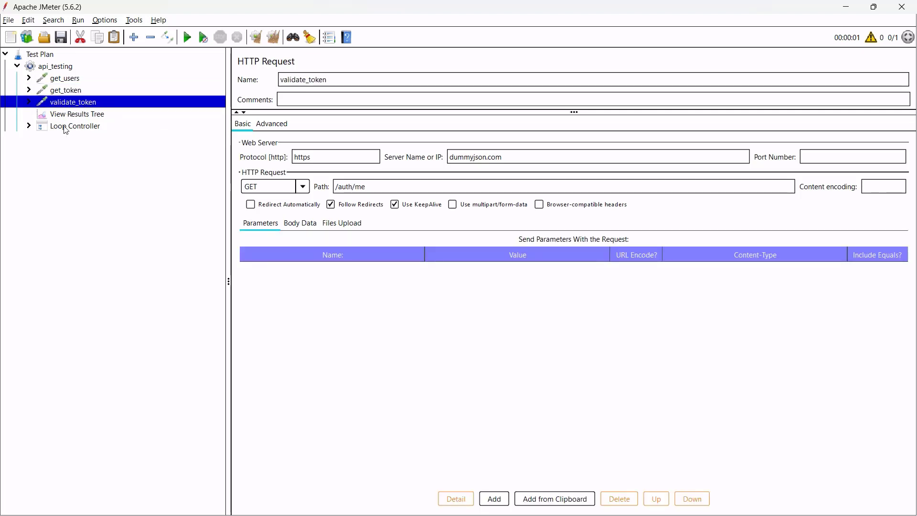
pyautogui.click(29, 126)
pyautogui.click(40, 138)
# Move View Results Tree to the top of api_testing and clear the previous results.
pyautogui.click(80, 138)
pyautogui.moveTo(77, 114); pyautogui.dragTo(67, 77)
pyautogui.click(29, 127)
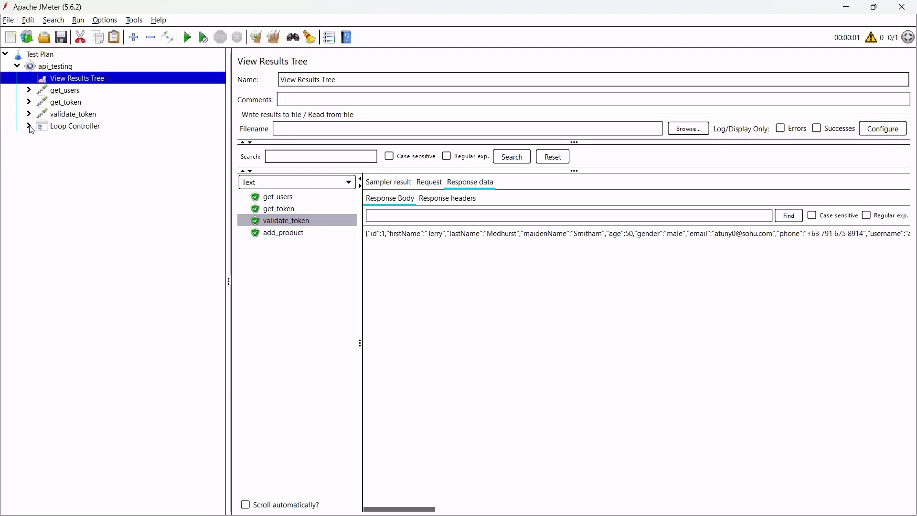
pyautogui.click(29, 127)
pyautogui.click(275, 38)
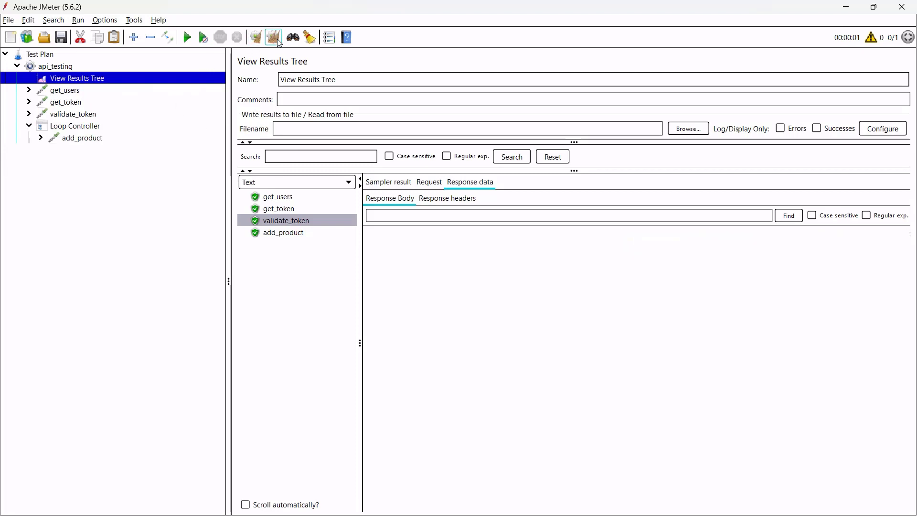
# Run the test without saving and inspect the get_users, get_token and validate_token responses.
pyautogui.click(191, 42)
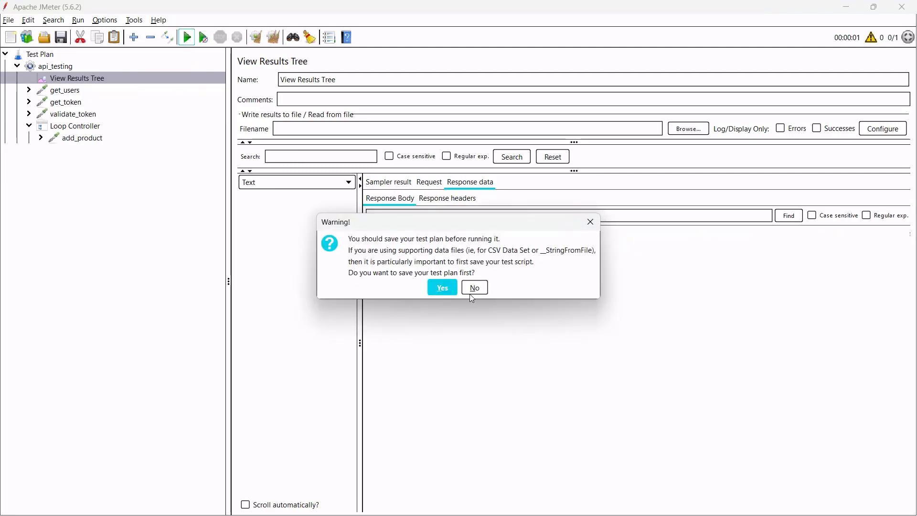
pyautogui.click(479, 292)
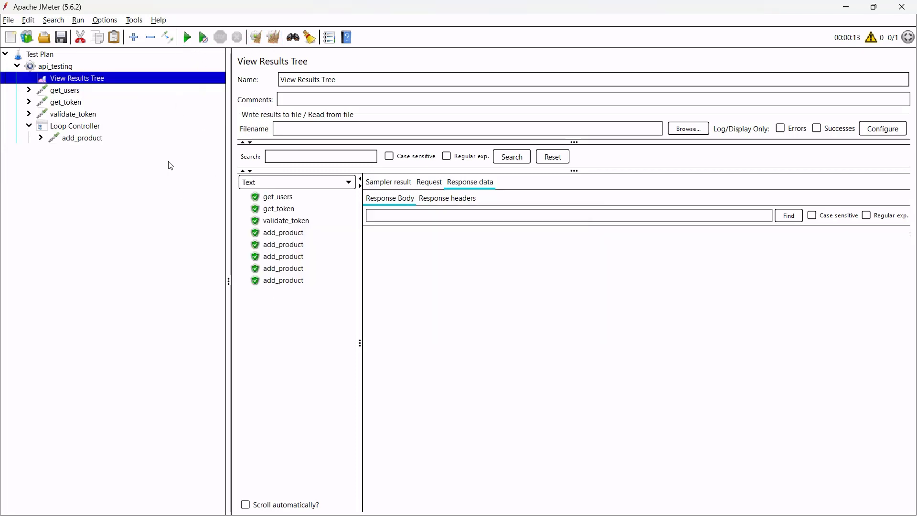
pyautogui.click(291, 201)
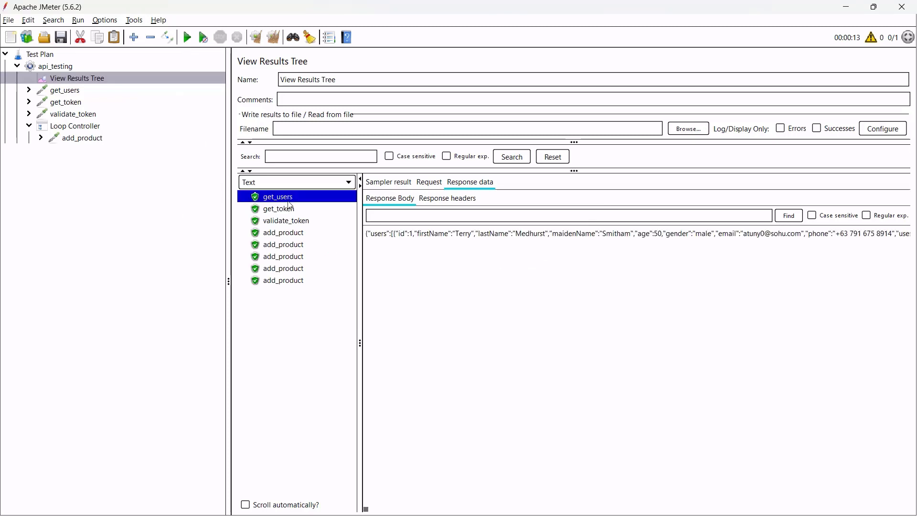
pyautogui.click(289, 211)
pyautogui.click(312, 221)
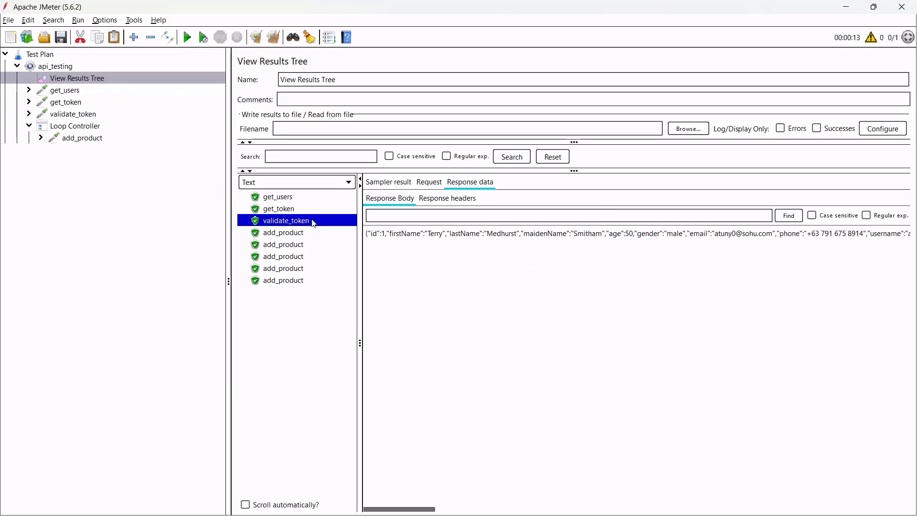
# Inspect the five add_product results, each returning {"id":101,"title":"BMW Pencil"}.
pyautogui.click(297, 234)
pyautogui.click(297, 243)
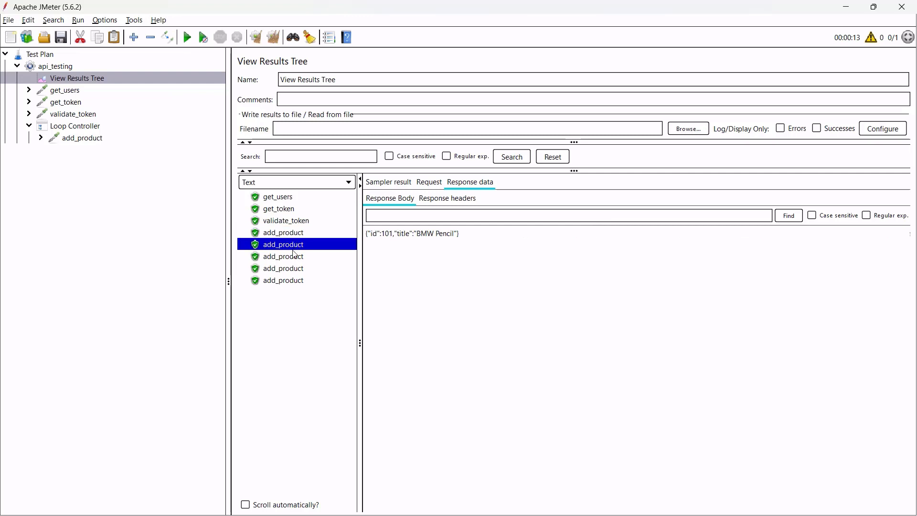
pyautogui.click(294, 255)
pyautogui.click(289, 270)
pyautogui.click(285, 282)
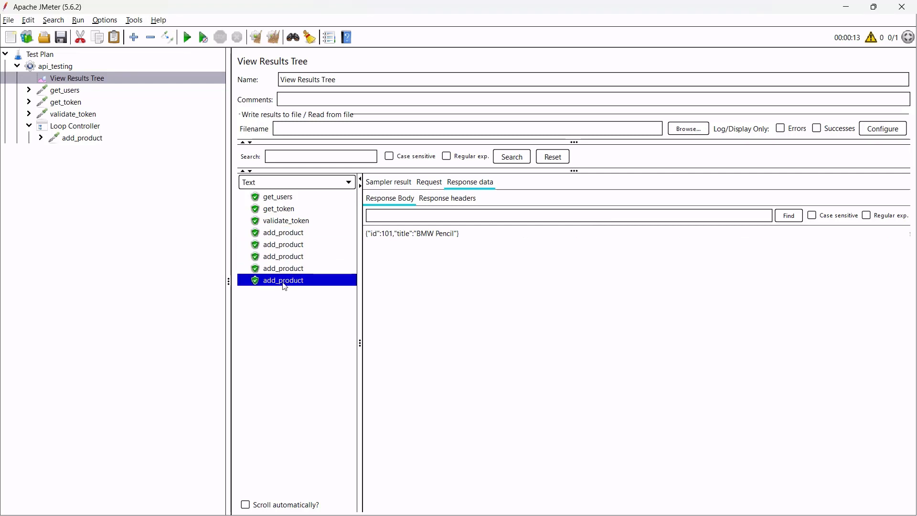
pyautogui.click(300, 236)
pyautogui.click(446, 239)
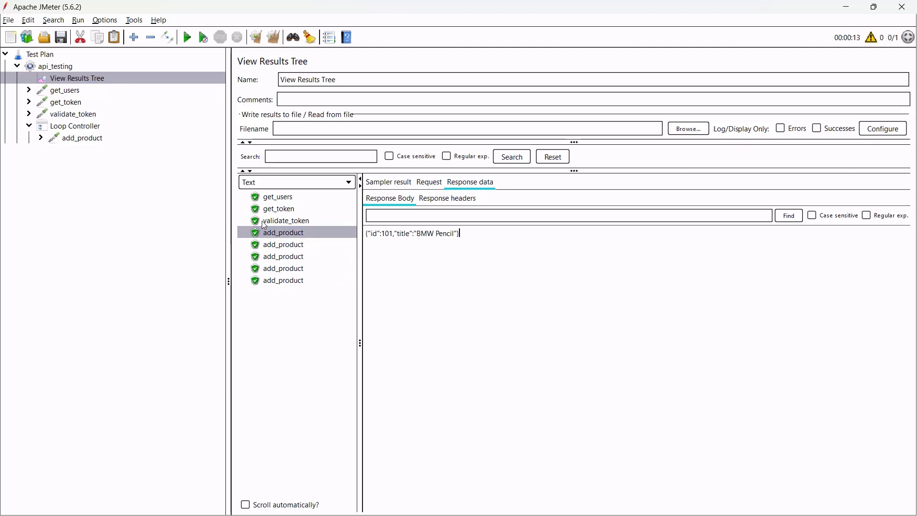
pyautogui.click(40, 138)
pyautogui.click(41, 139)
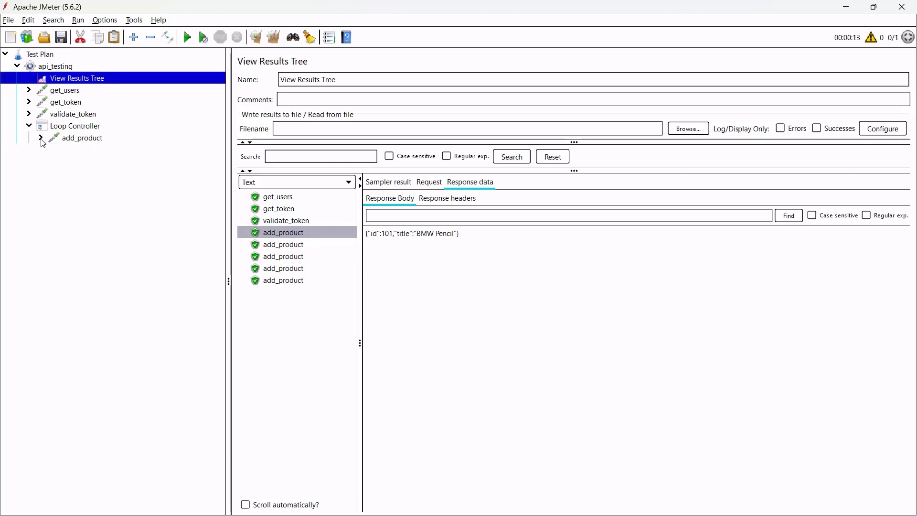